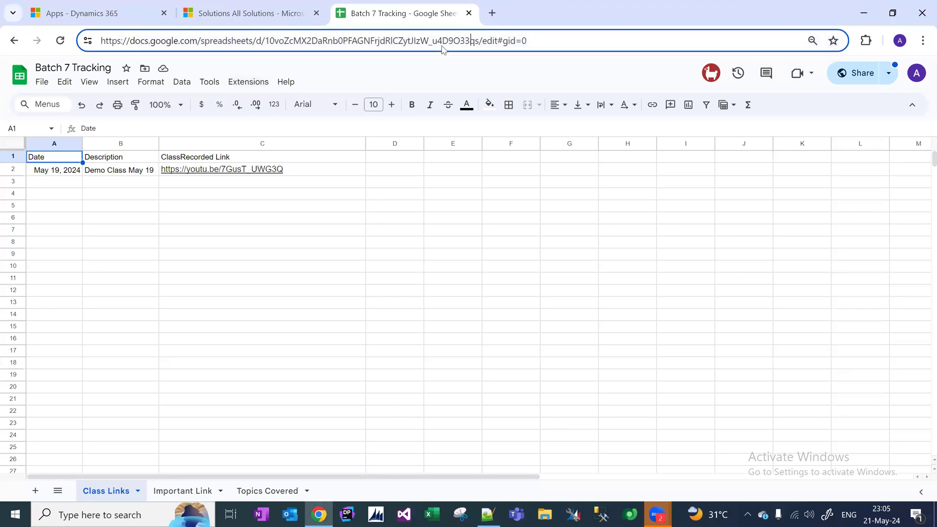
Copy the spreadsheet's web address and start an entry in cell A3 on the Important Link sheet.
{"action": "key", "text": "ctrl+a"}
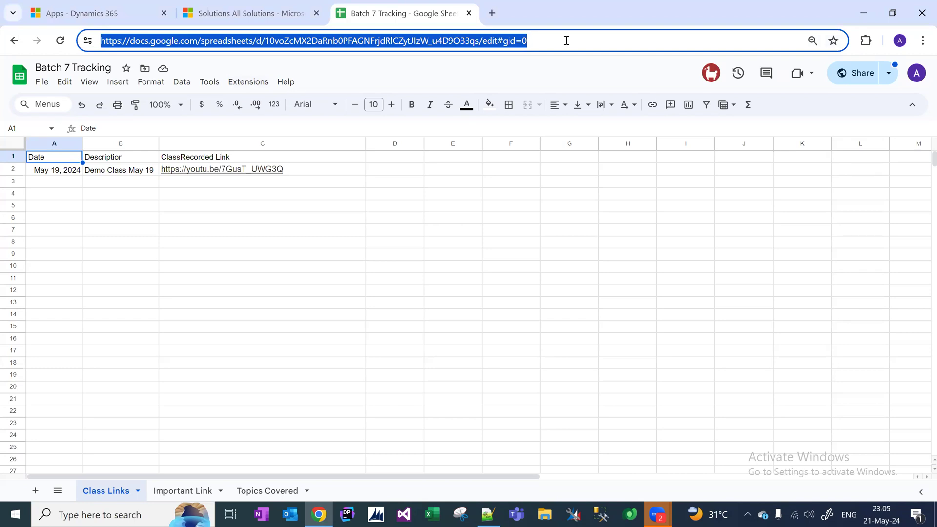
{"action": "key", "text": "alt+Tab"}
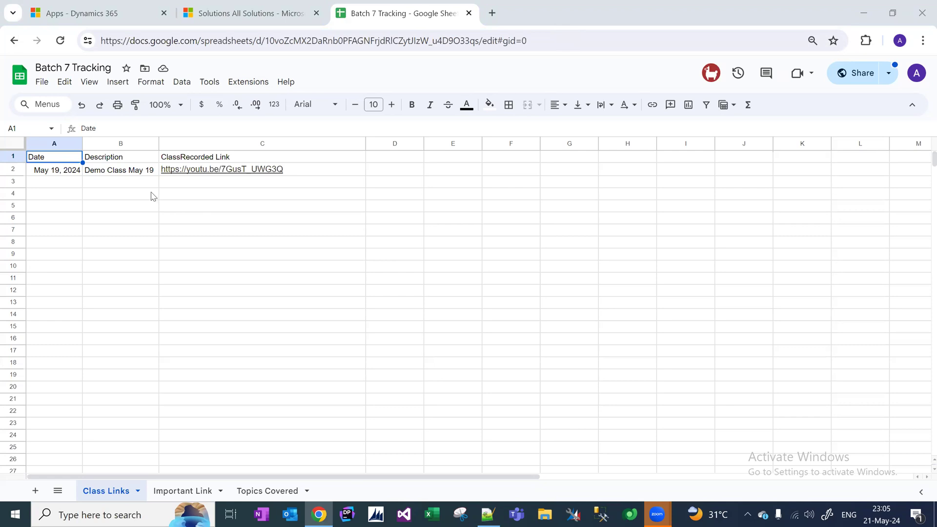
{"action": "left_click", "coordinate": [112, 184]}
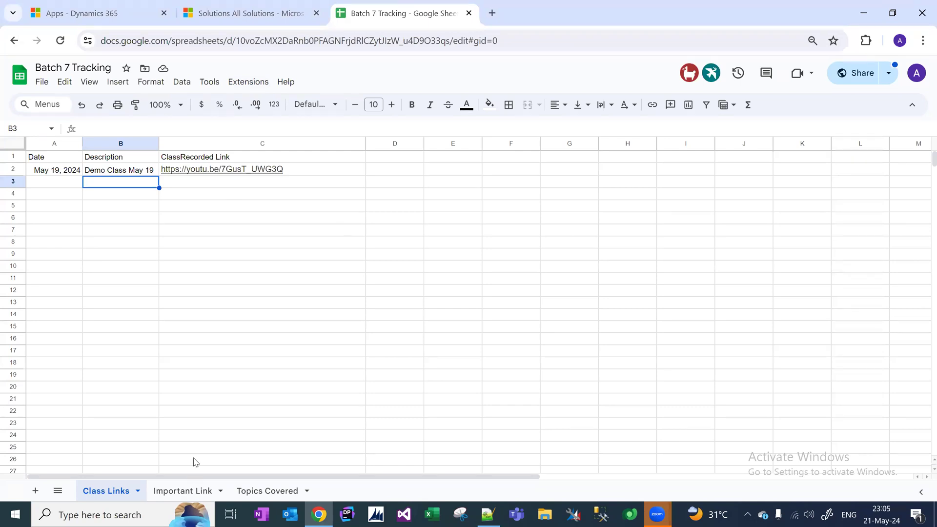
{"action": "left_click", "coordinate": [180, 491]}
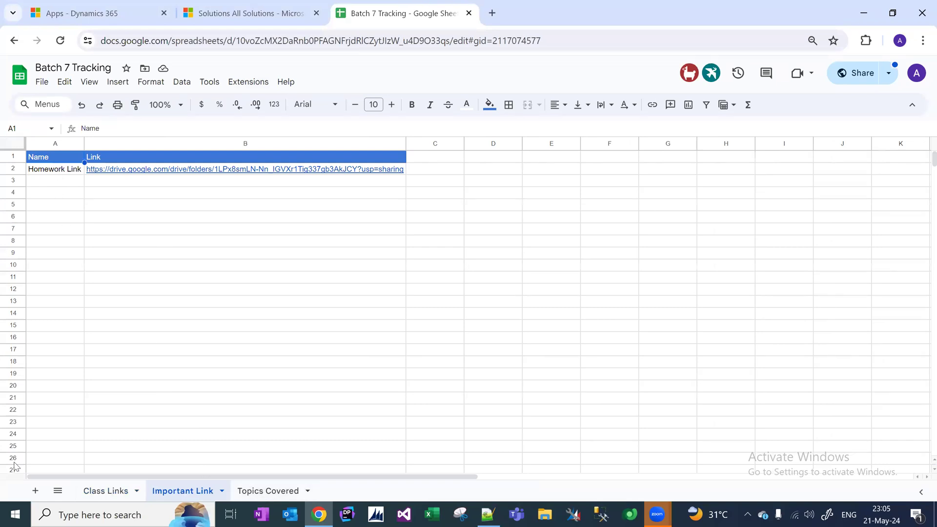
{"action": "left_click", "coordinate": [101, 491]}
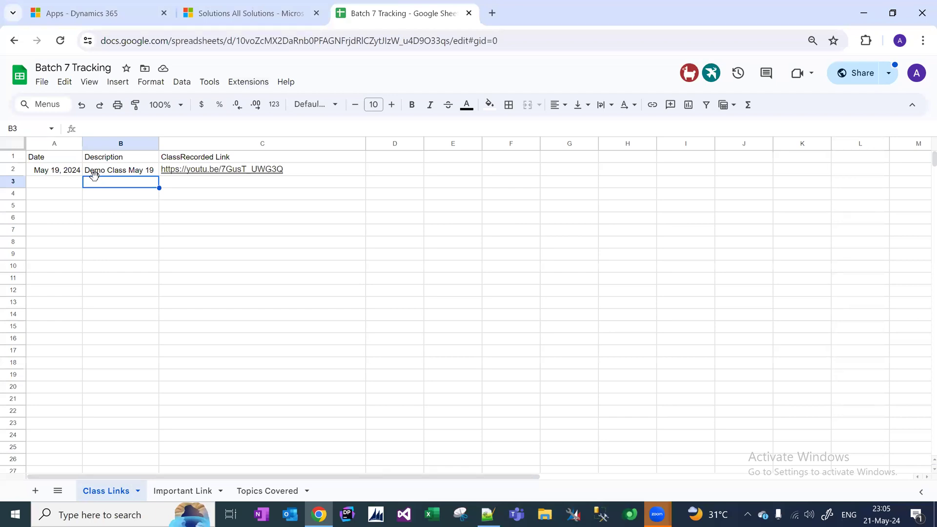
{"action": "left_click", "coordinate": [178, 493]}
{"action": "type", "text": "Tri"}
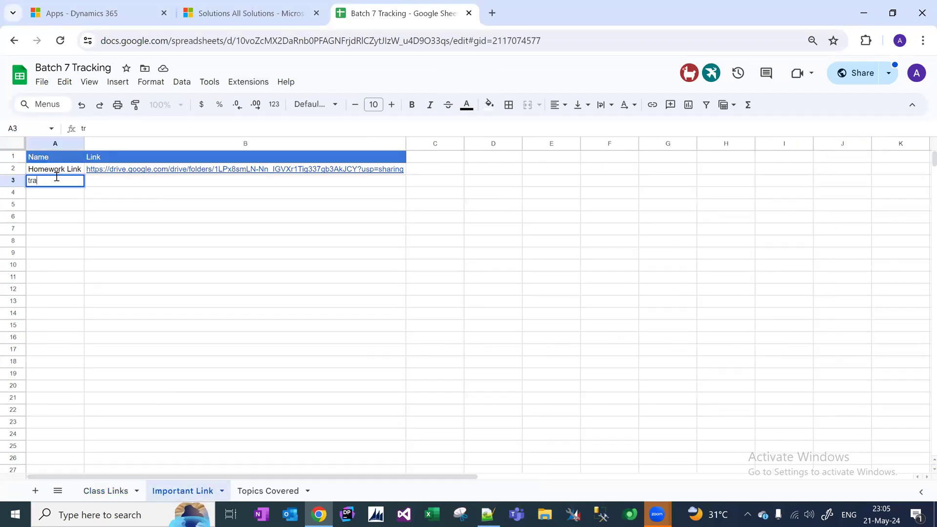
{"action": "key", "text": "BackSpace"}
{"action": "key", "text": "BackSpace"}
{"action": "type", "text": "r"}
{"action": "left_click", "coordinate": [106, 490]}
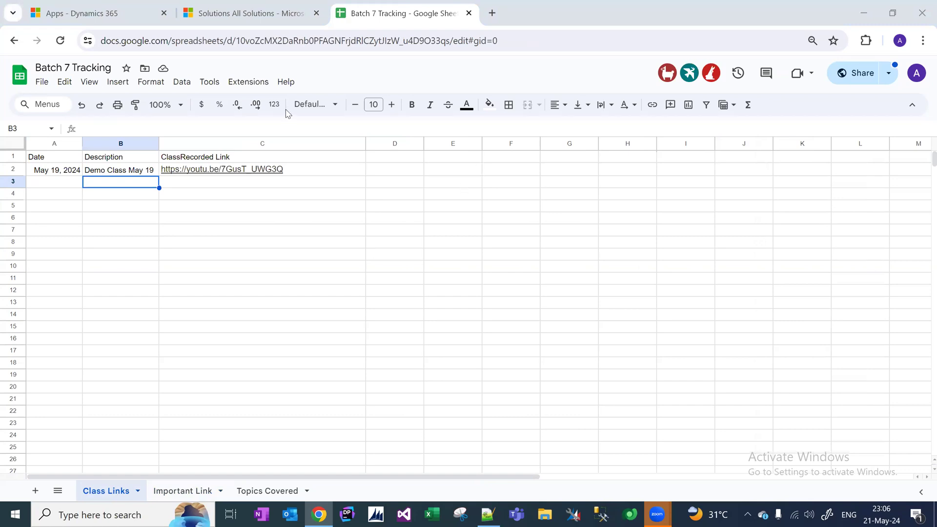
Reload the Dynamics 365 apps page, keeping its original address.
{"action": "left_click", "coordinate": [99, 9]}
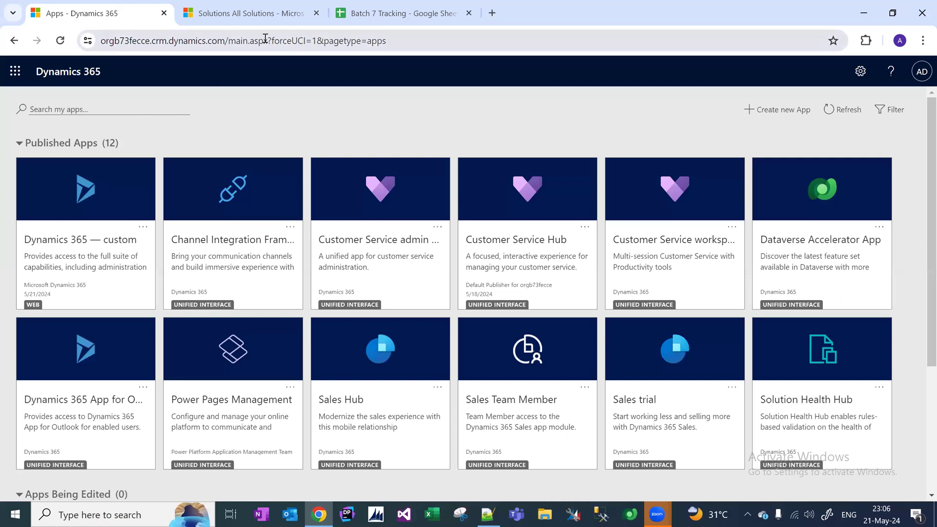
{"action": "left_click_drag", "start_coordinate": [228, 41], "coordinate": [33, 29]}
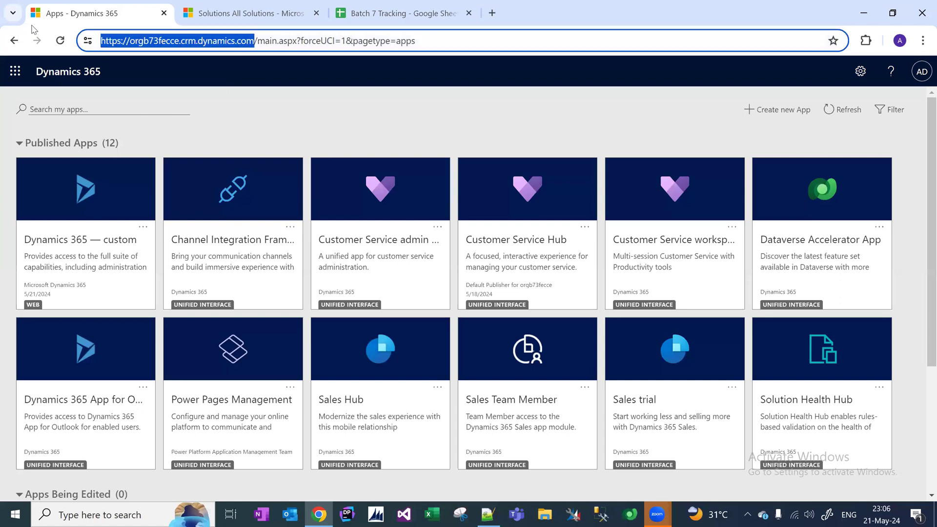
{"action": "key", "text": "ctrl+a"}
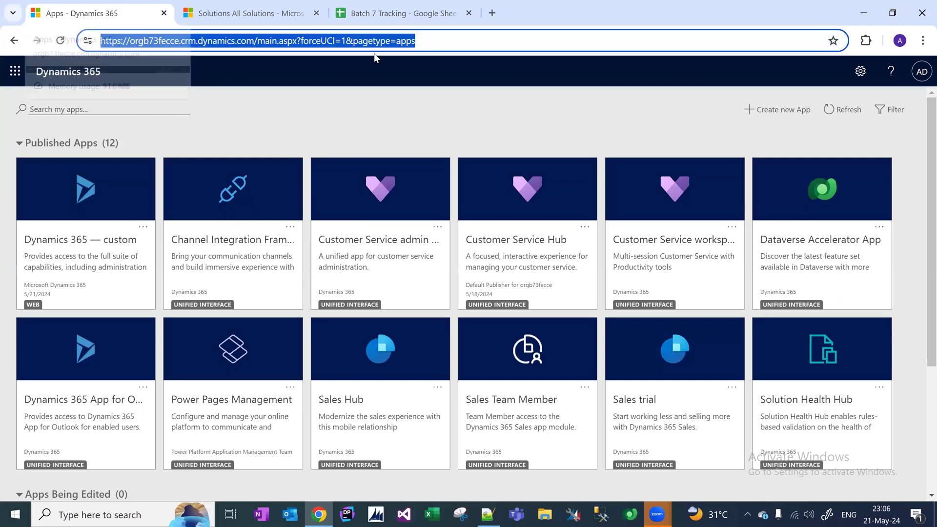
{"action": "key", "text": "ctrl+z"}
{"action": "key", "text": "Return"}
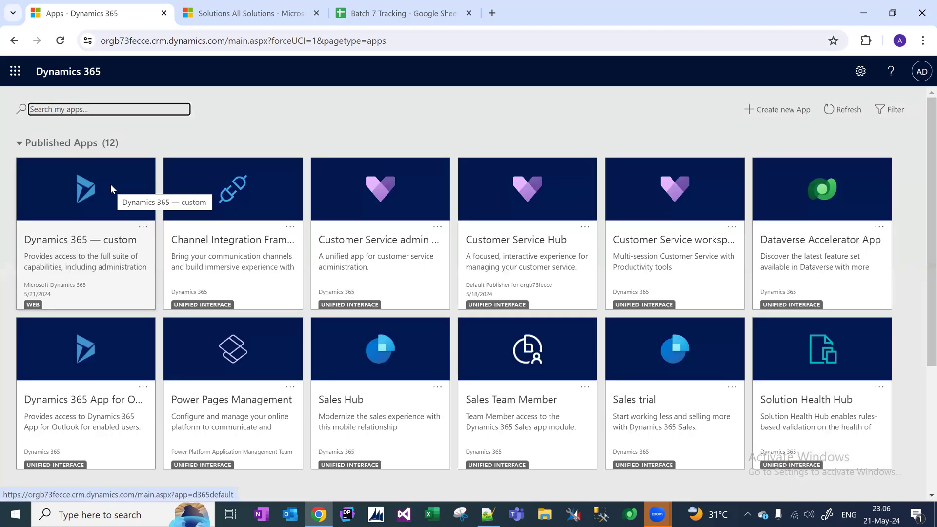
Open the Dynamics 365 — custom app, reload the dashboard and scroll the sitemap to Extensions.
{"action": "left_click", "coordinate": [86, 231]}
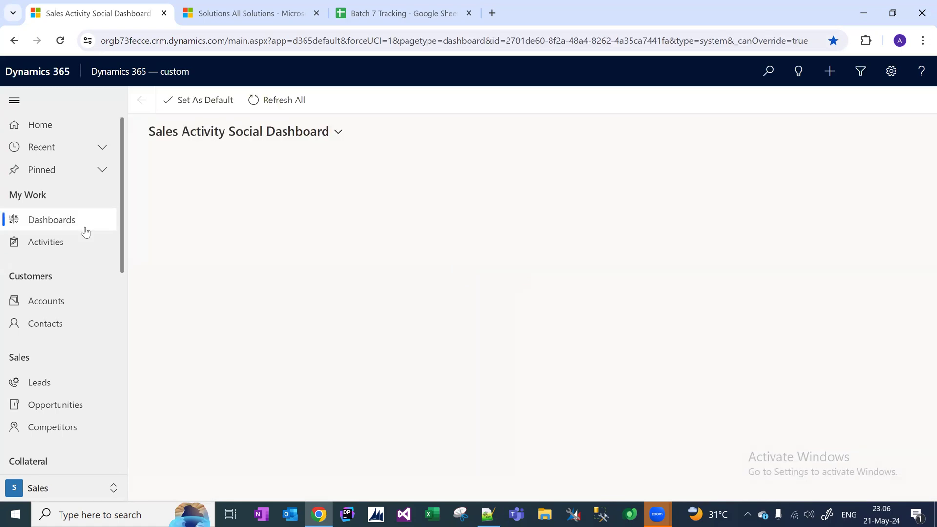
{"action": "scroll", "coordinate": [119, 242], "scroll_direction": "down", "scroll_amount": 9}
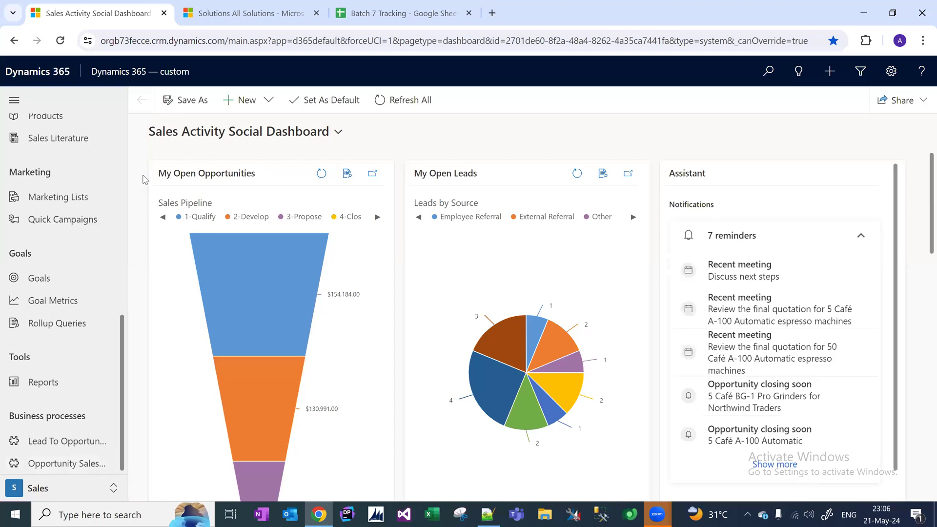
{"action": "left_click_drag", "start_coordinate": [225, 40], "coordinate": [83, 39]}
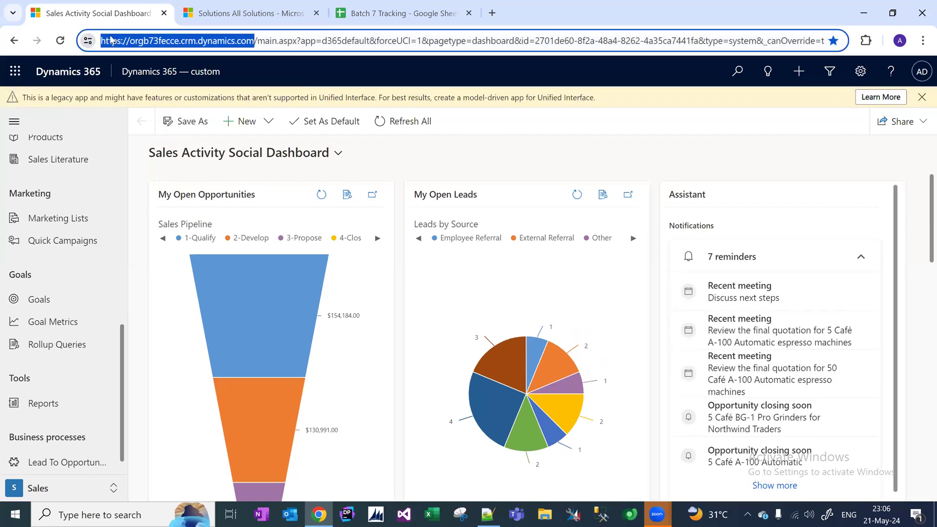
{"action": "left_click_drag", "start_coordinate": [256, 41], "coordinate": [60, 40]}
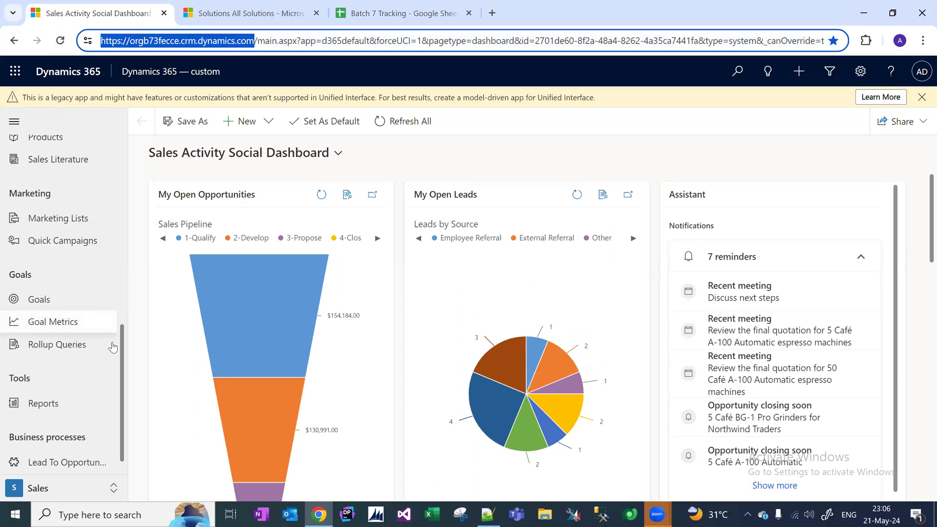
{"action": "left_click_drag", "start_coordinate": [119, 346], "coordinate": [123, 443]}
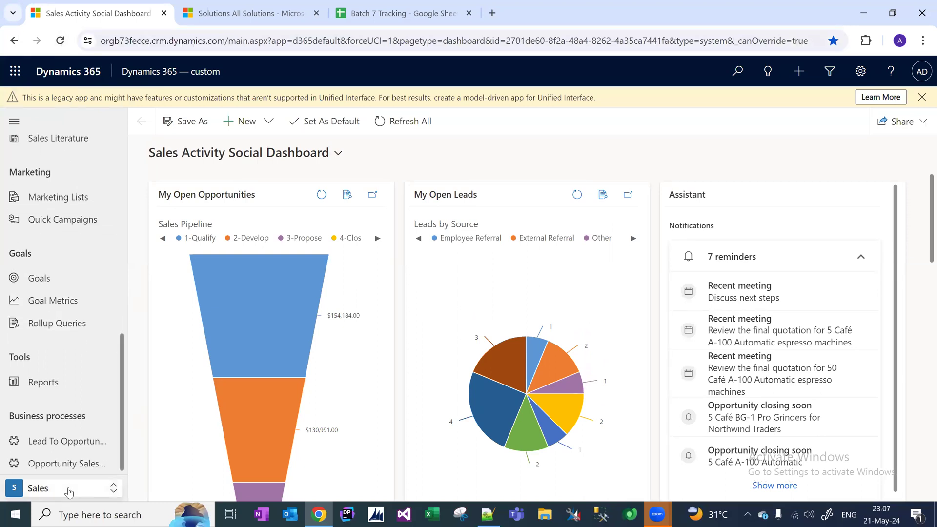
{"action": "key", "text": "F5"}
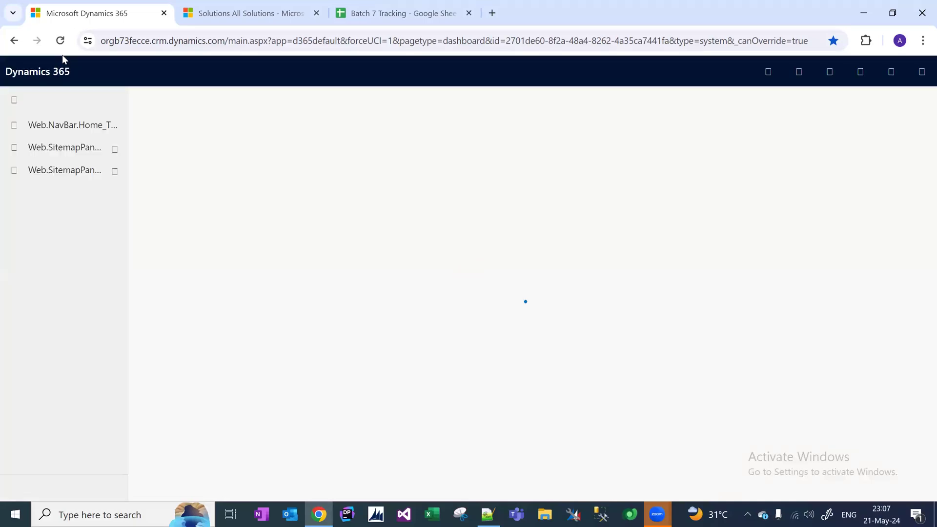
{"action": "scroll", "coordinate": [128, 376], "scroll_direction": "down", "scroll_amount": 10}
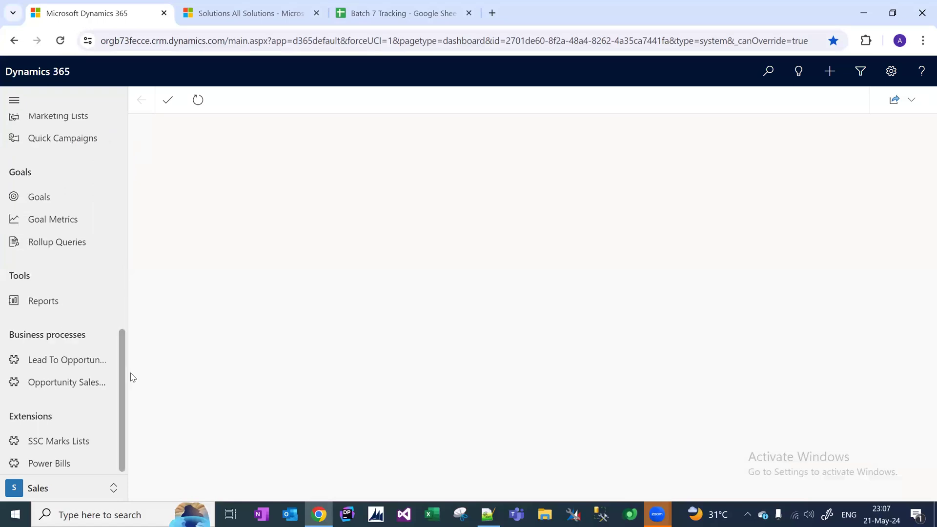
Show the Power Bills list, add an empty browser tab, and open the first bill.
{"action": "left_click", "coordinate": [58, 465]}
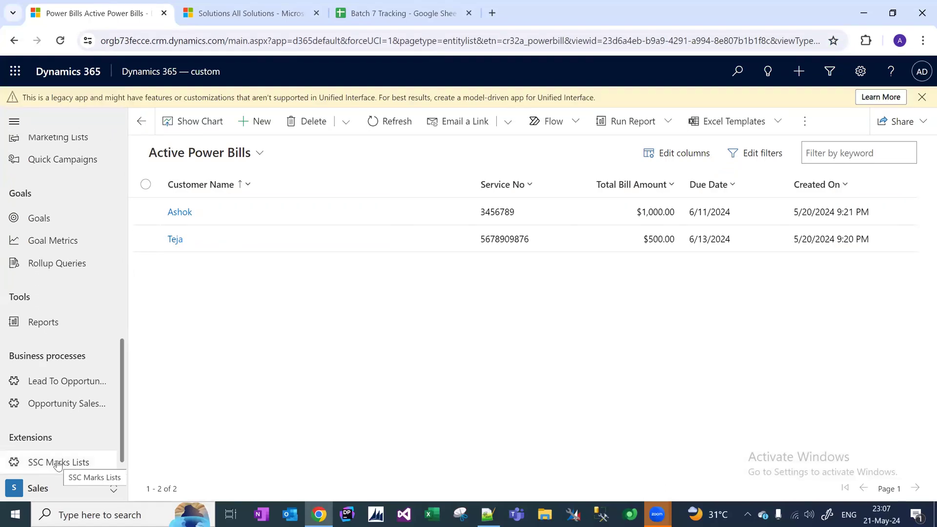
{"action": "left_click", "coordinate": [494, 14]}
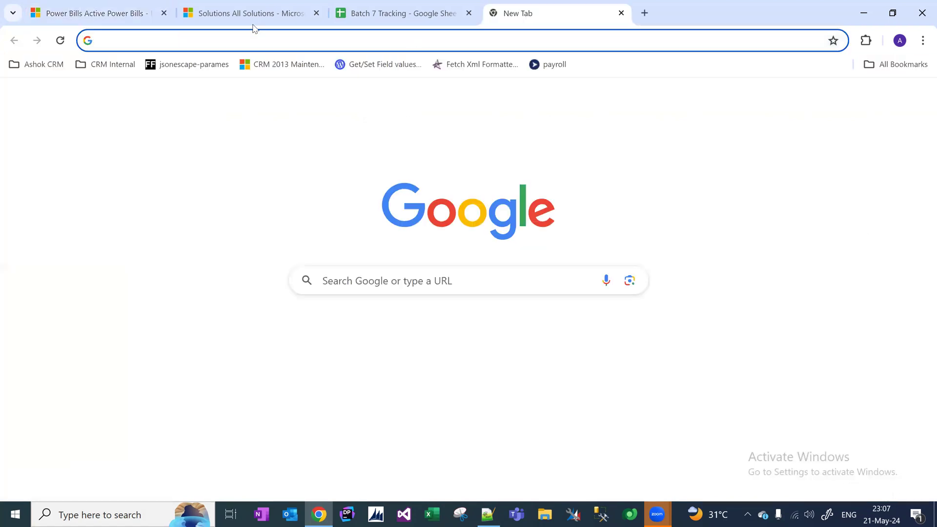
{"action": "left_click", "coordinate": [104, 9]}
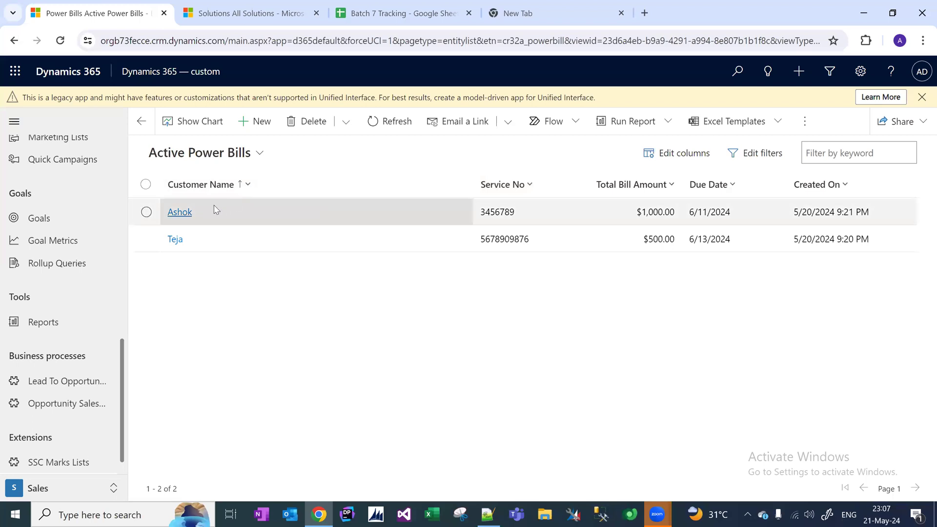
{"action": "left_click", "coordinate": [180, 213]}
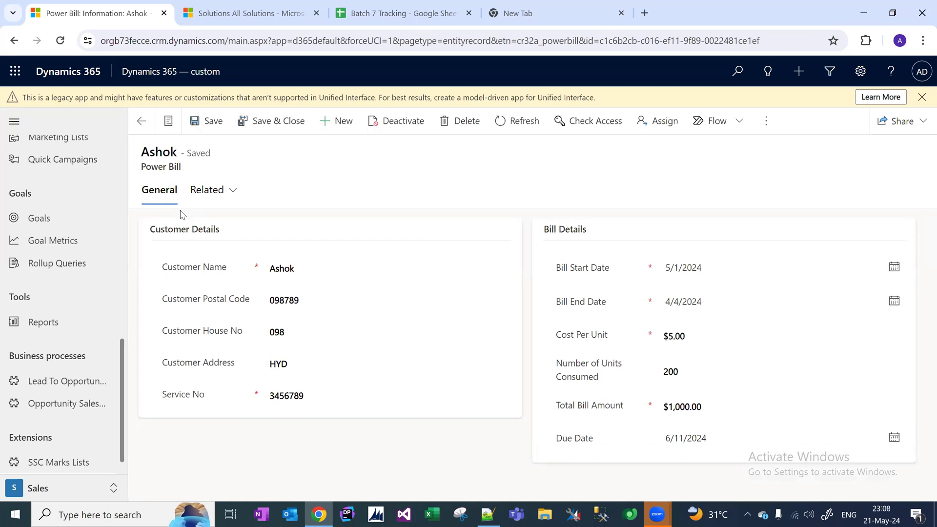
Set the first bill's Bill Start Date to 1/1/2024.
{"action": "left_click", "coordinate": [319, 266]}
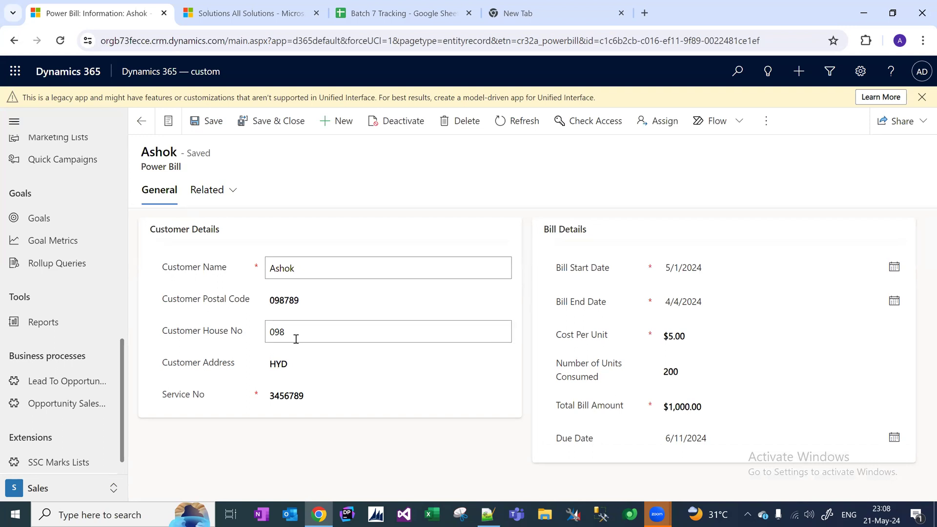
{"action": "left_click_drag", "start_coordinate": [318, 395], "coordinate": [253, 393]}
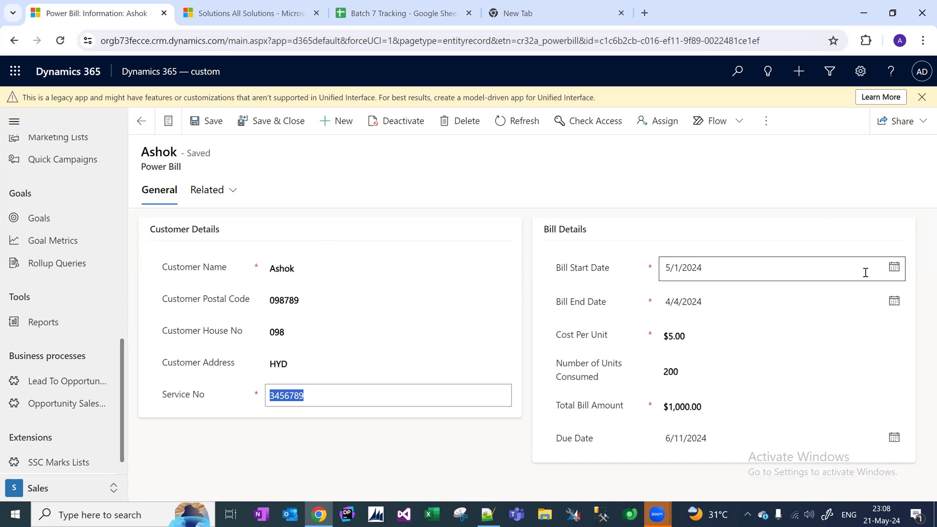
{"action": "left_click", "coordinate": [895, 270]}
{"action": "left_click", "coordinate": [894, 268]}
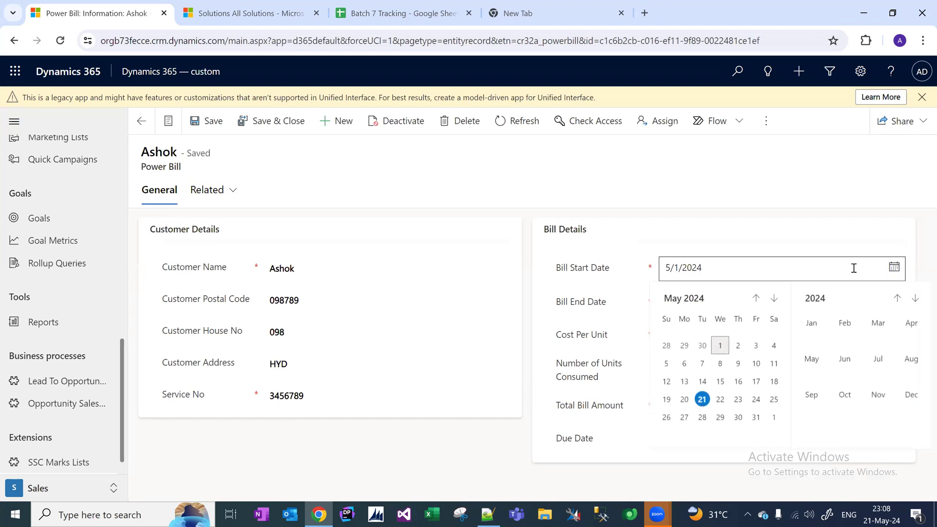
{"action": "left_click", "coordinate": [755, 299]}
{"action": "left_click", "coordinate": [756, 299]}
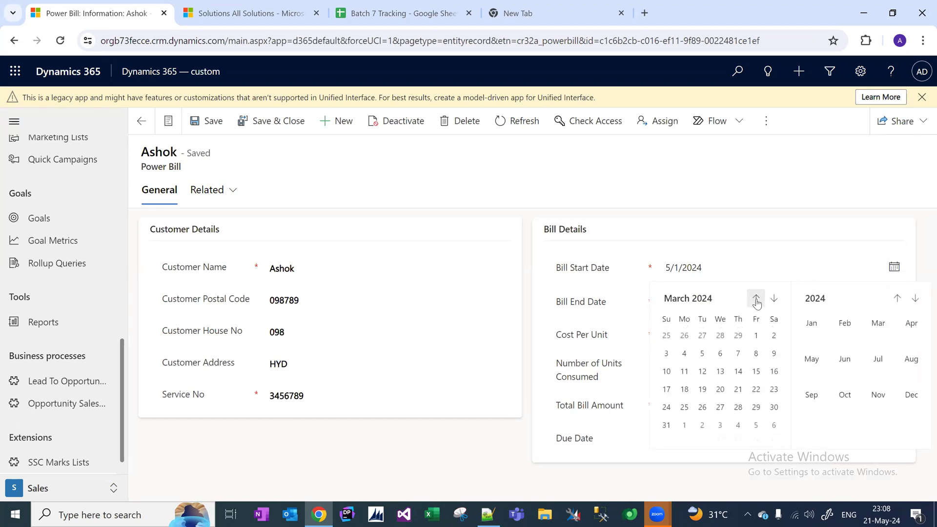
{"action": "left_click", "coordinate": [756, 299]}
{"action": "left_click", "coordinate": [756, 299]}
{"action": "left_click", "coordinate": [684, 345]}
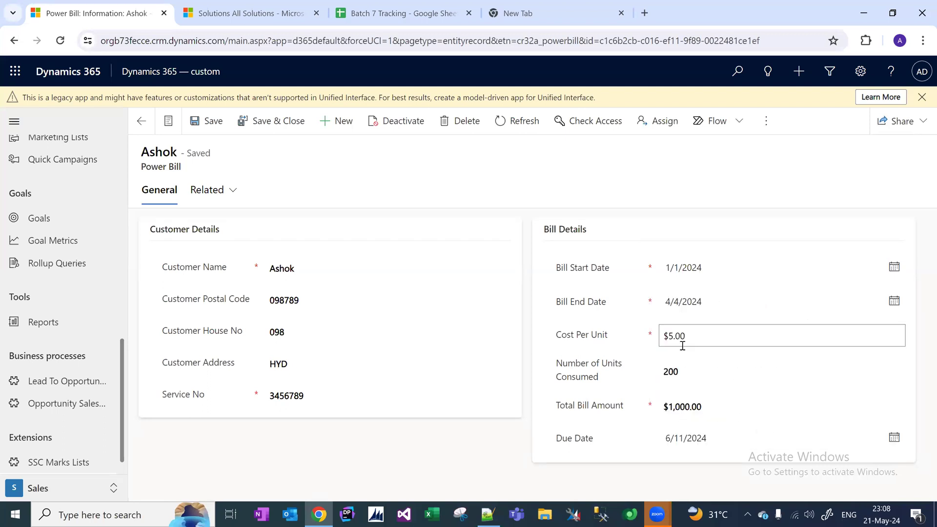
Set its Bill End Date to 1/31/2024 and save the record.
{"action": "left_click", "coordinate": [893, 301]}
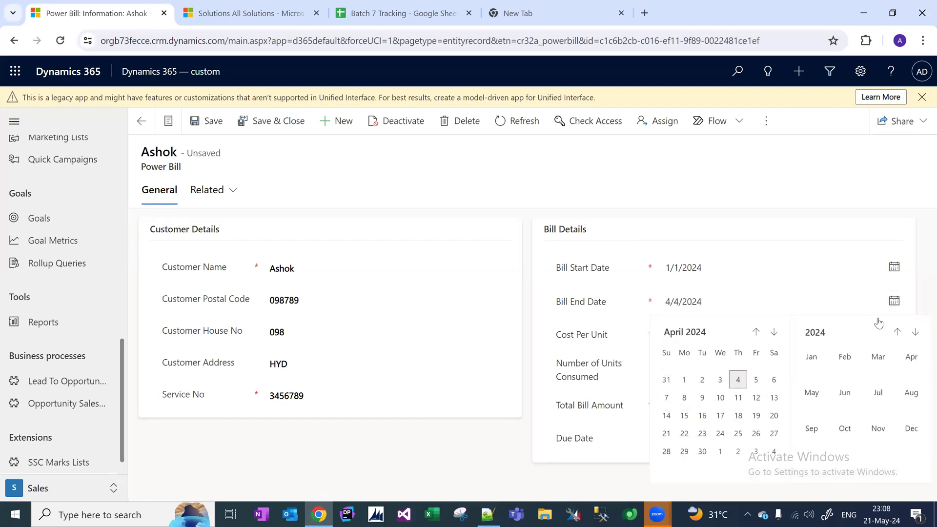
{"action": "left_click", "coordinate": [761, 333]}
{"action": "left_click", "coordinate": [761, 333]}
{"action": "left_click", "coordinate": [764, 334]}
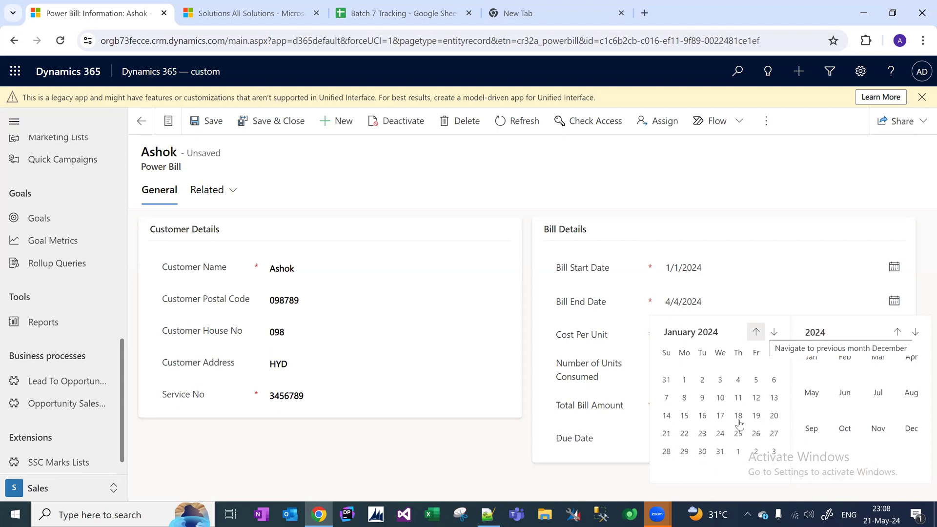
{"action": "left_click", "coordinate": [720, 451]}
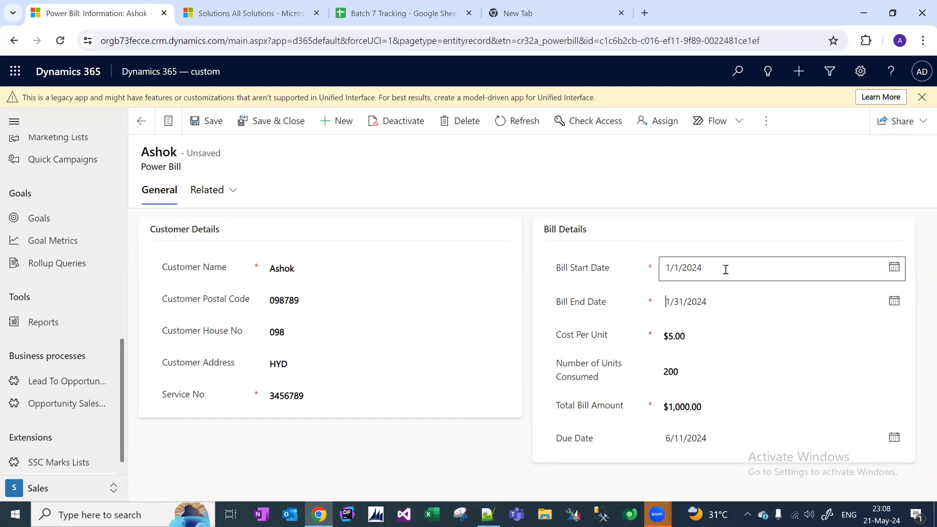
{"action": "left_click", "coordinate": [223, 121]}
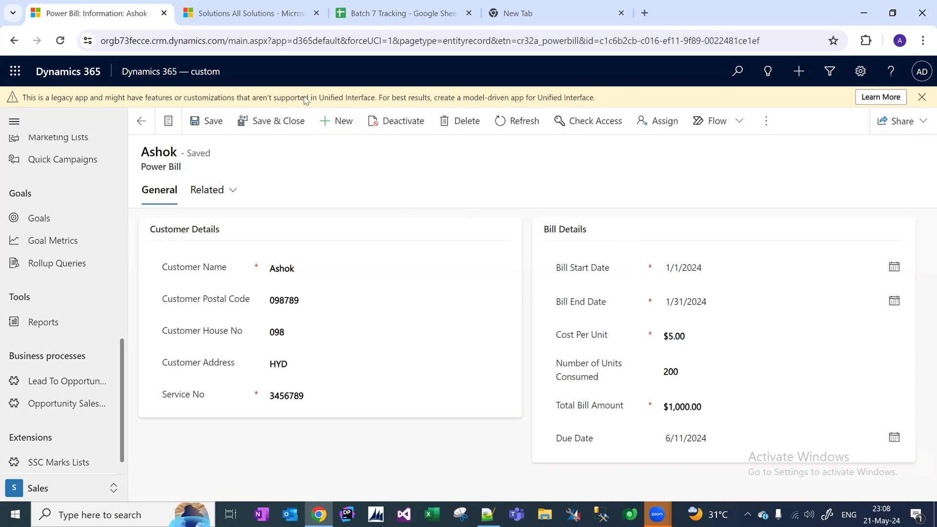
{"action": "right_click", "coordinate": [118, 13]}
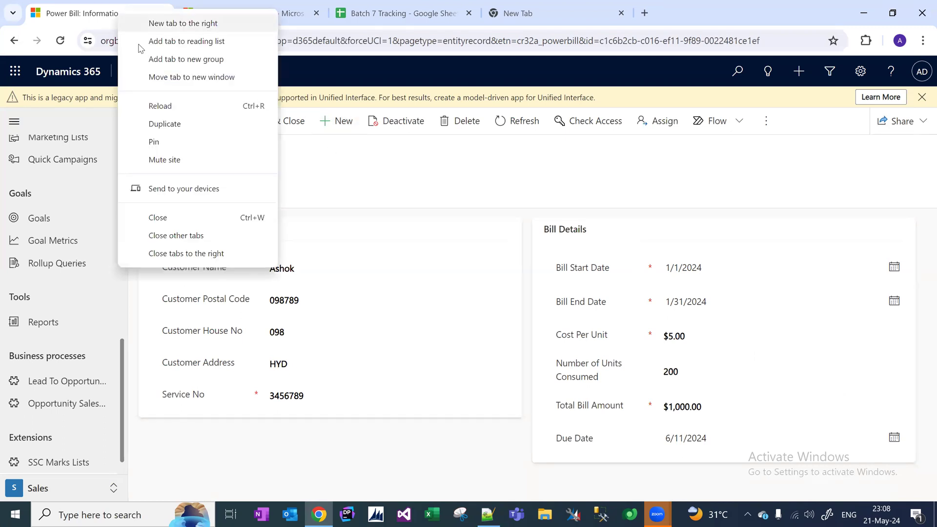
Duplicate the bill record's browser tab and start a new Power Bill in the copy.
{"action": "left_click", "coordinate": [173, 124]}
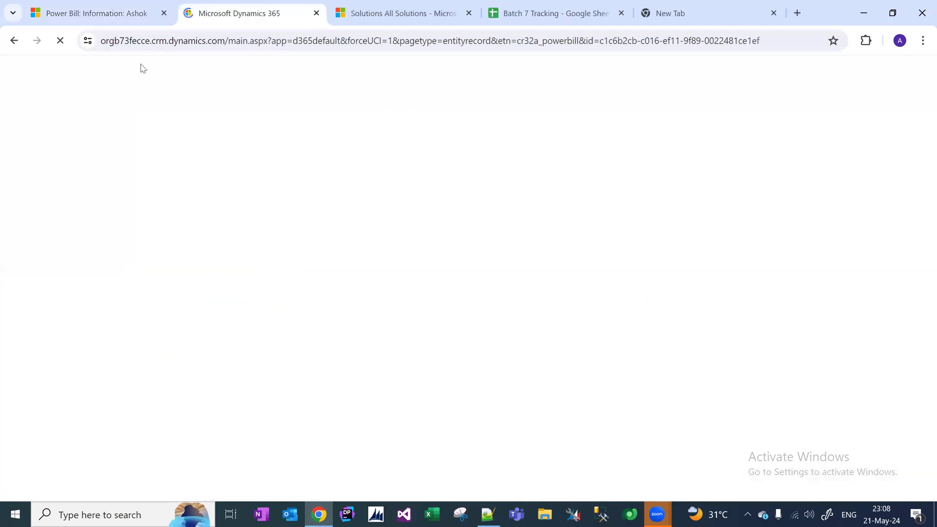
{"action": "left_click", "coordinate": [99, 9]}
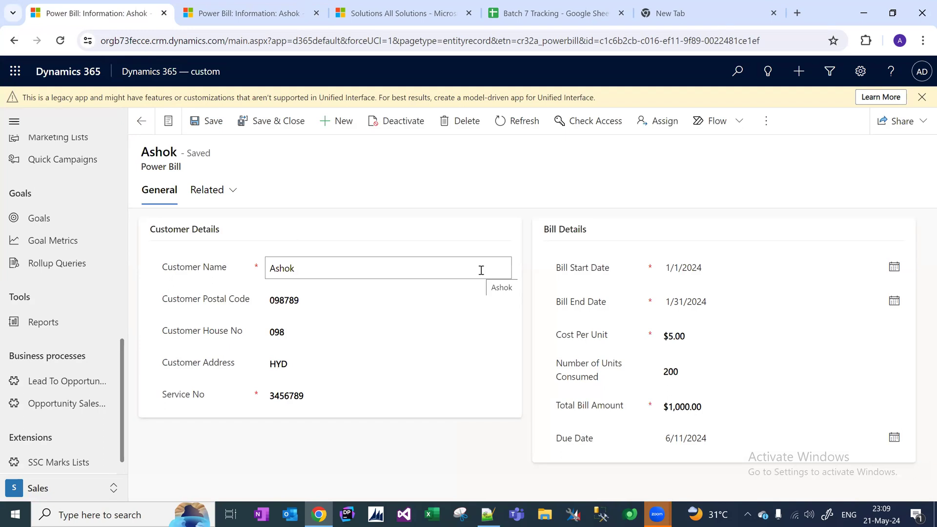
{"action": "left_click", "coordinate": [286, 20]}
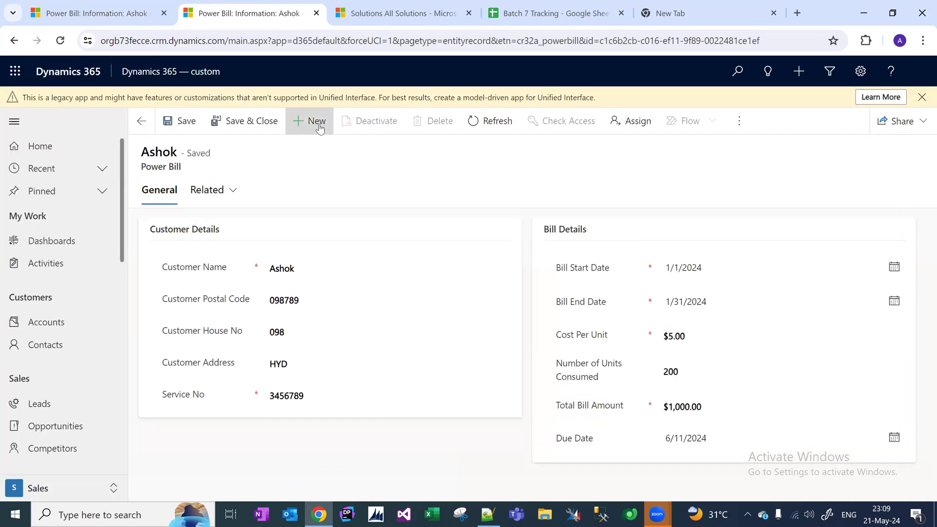
{"action": "left_click", "coordinate": [317, 121]}
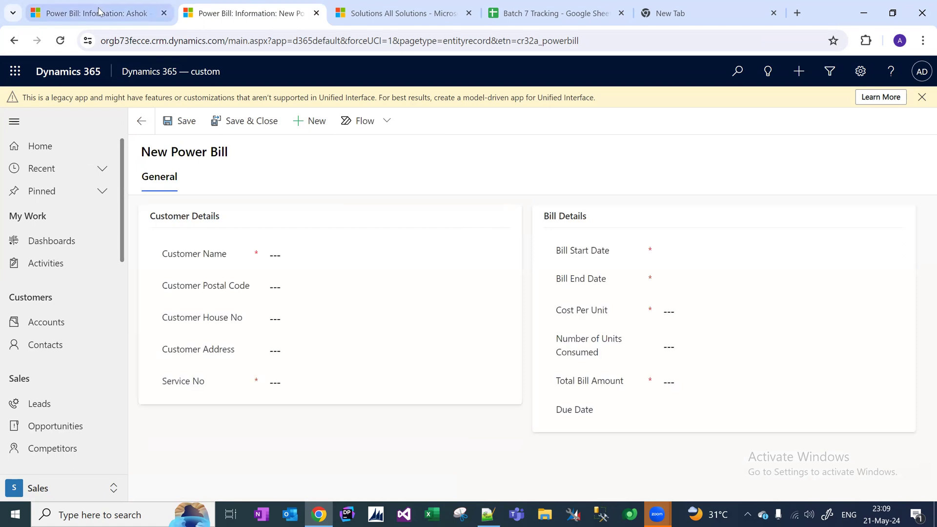
Set the new bill's period to 2/1/2024 through 2/29/2024.
{"action": "left_click", "coordinate": [119, 20]}
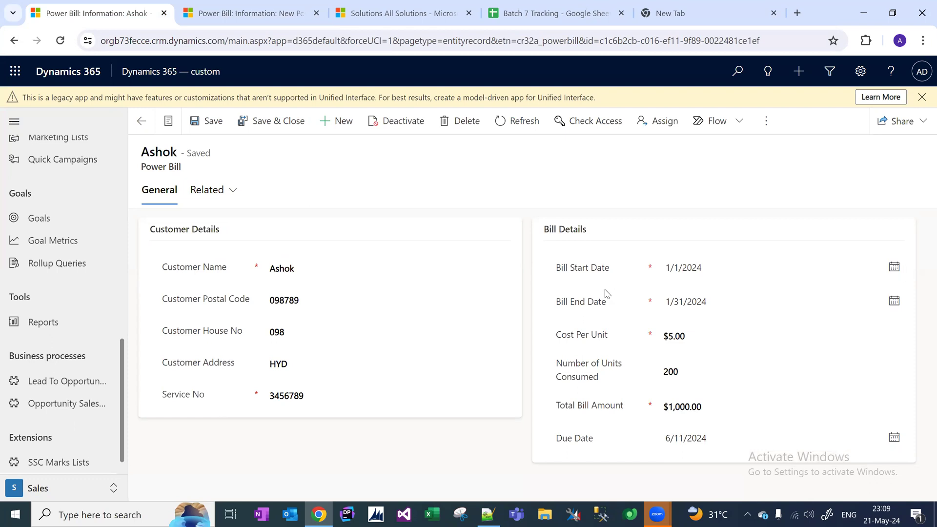
{"action": "left_click", "coordinate": [229, 10]}
{"action": "left_click", "coordinate": [685, 254]}
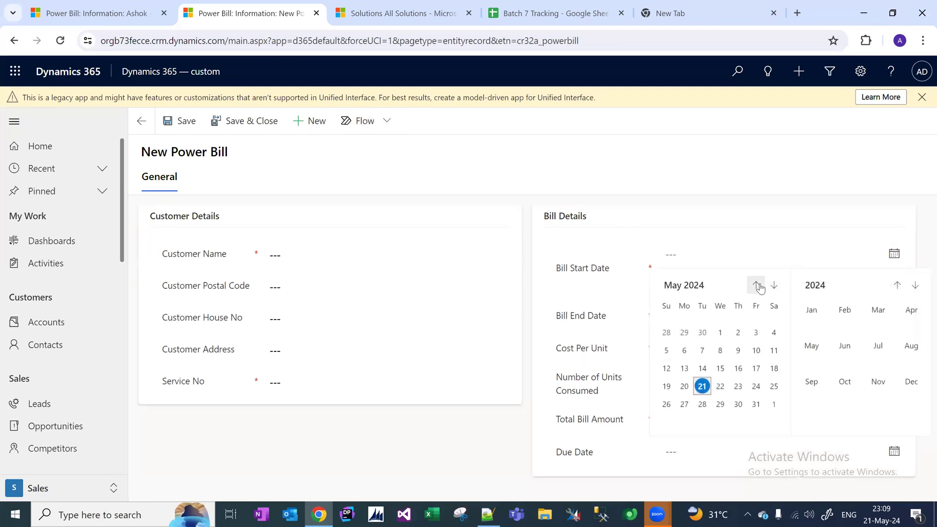
{"action": "left_click", "coordinate": [758, 285]}
{"action": "left_click", "coordinate": [757, 286]}
{"action": "left_click", "coordinate": [757, 285]}
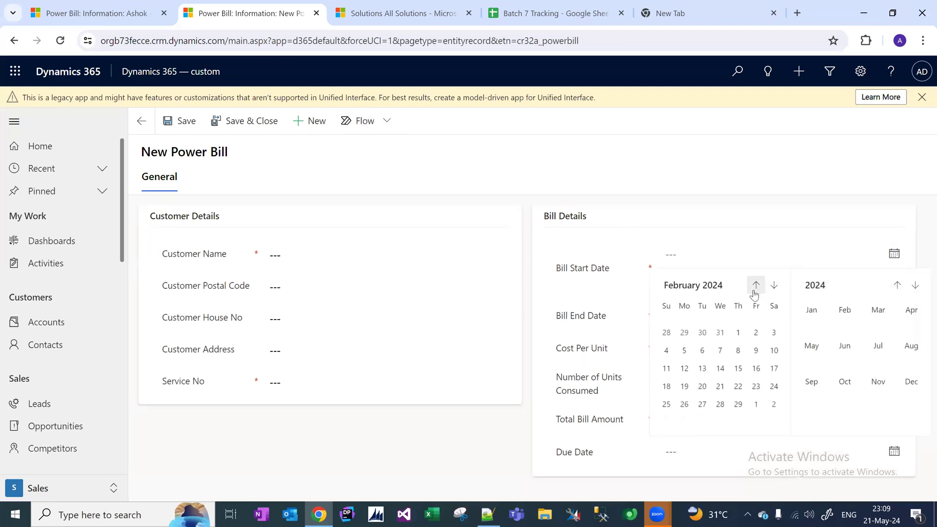
{"action": "left_click", "coordinate": [740, 332]}
{"action": "left_click", "coordinate": [729, 289]}
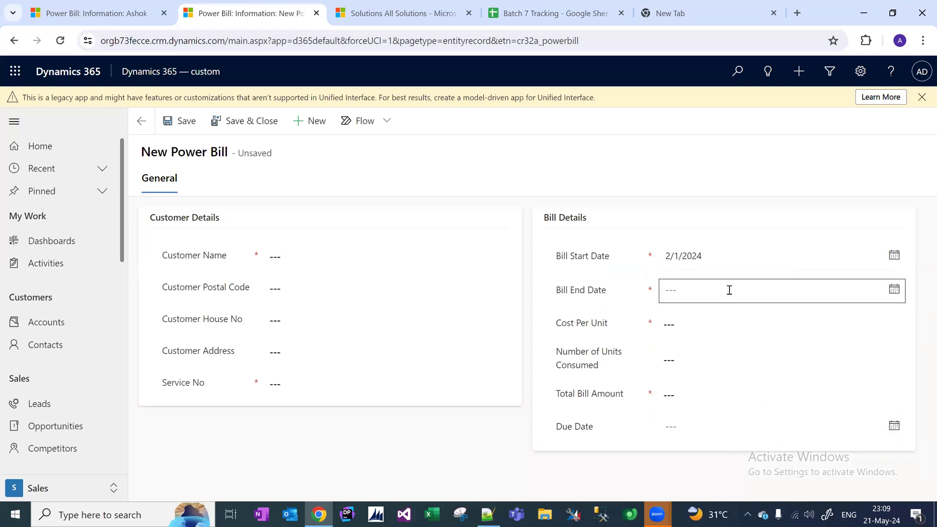
{"action": "left_click", "coordinate": [893, 289]}
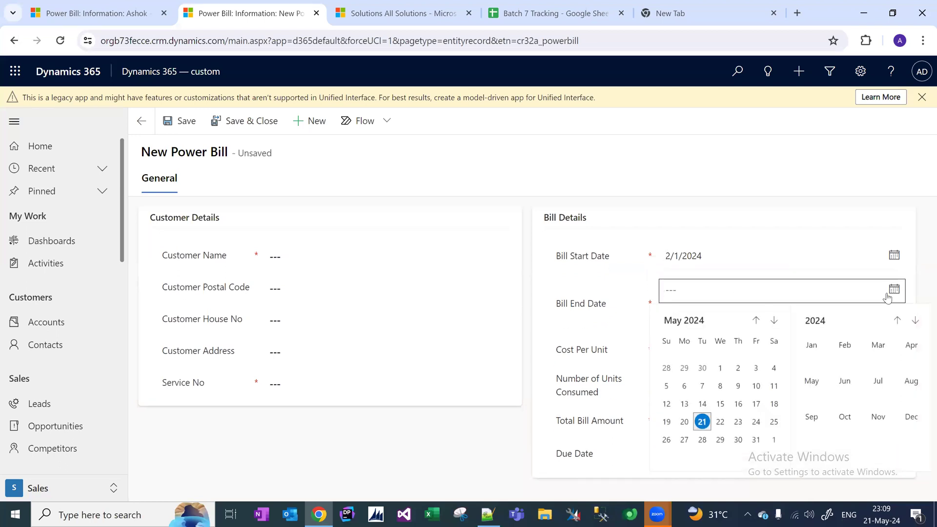
{"action": "left_click", "coordinate": [761, 325]}
{"action": "left_click", "coordinate": [761, 326]}
{"action": "left_click", "coordinate": [761, 326]}
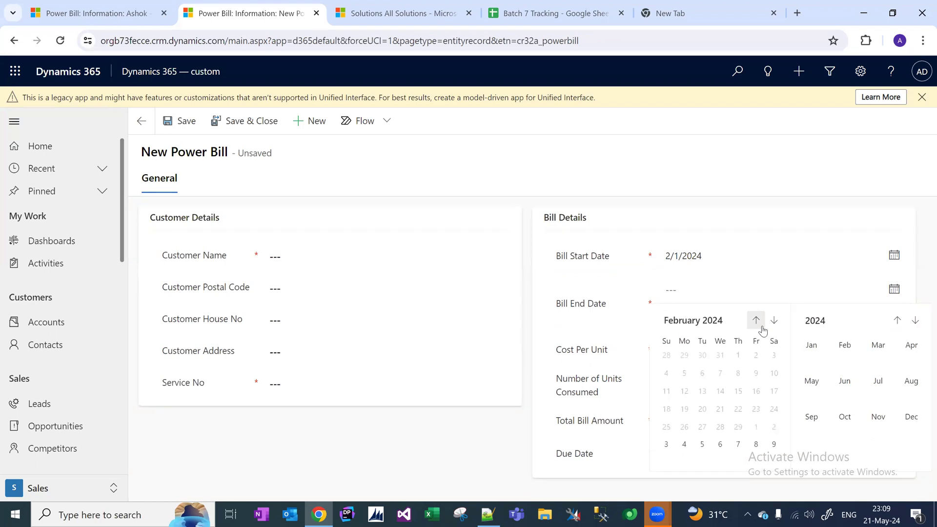
{"action": "left_click", "coordinate": [738, 439]}
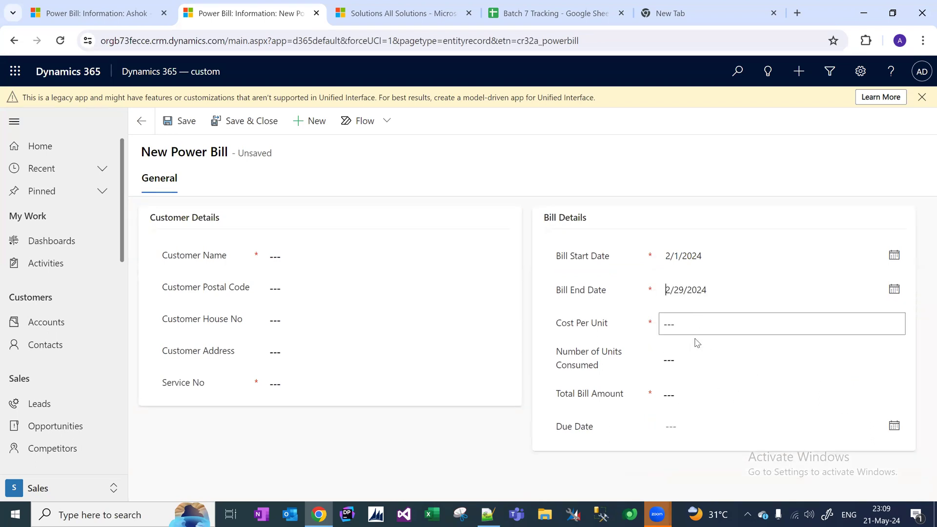
Enter $5.00 per unit, 150 units, a $750.00 total, and due date 2/21/2024.
{"action": "left_click", "coordinate": [690, 329]}
{"action": "left_click", "coordinate": [95, 13]}
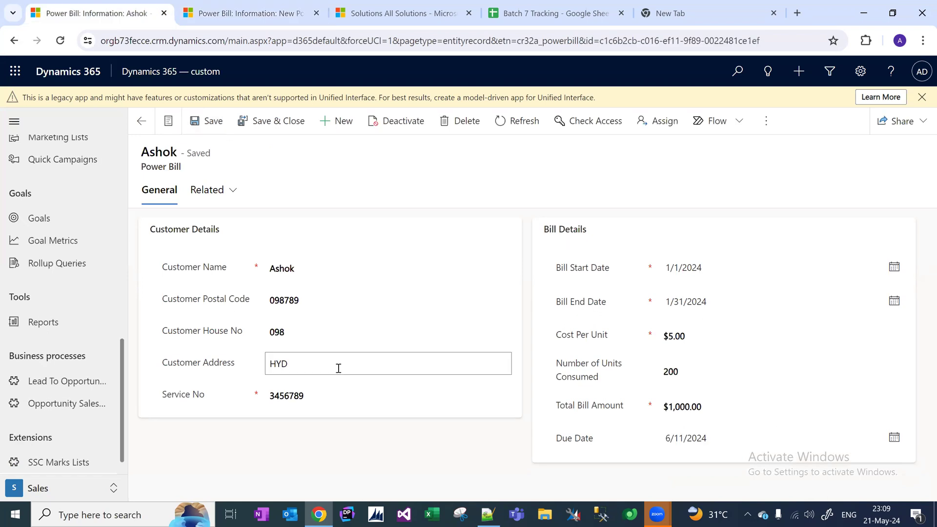
{"action": "left_click", "coordinate": [279, 15]}
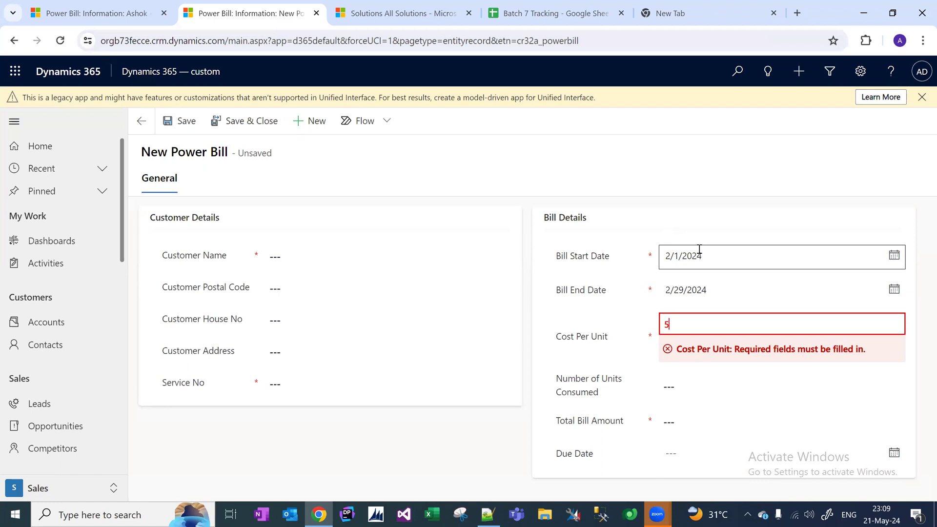
{"action": "left_click", "coordinate": [706, 386]}
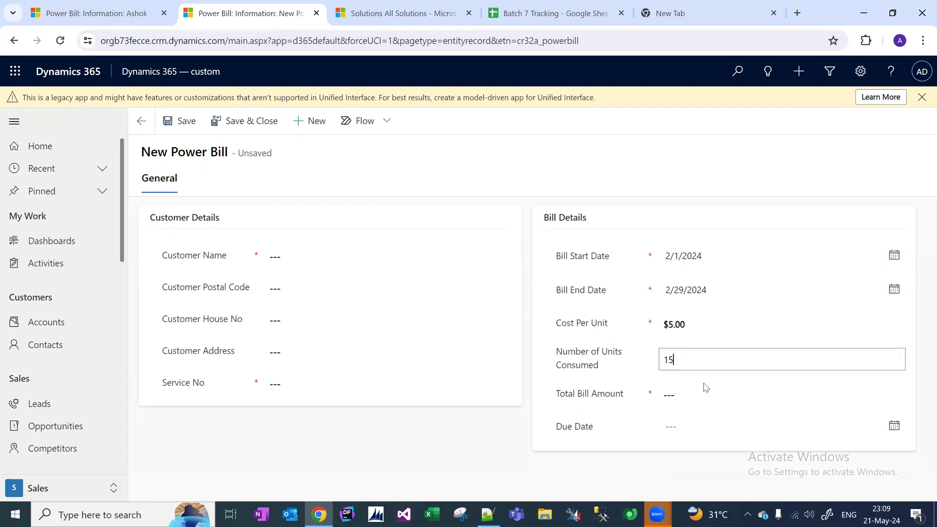
{"action": "left_click", "coordinate": [692, 394]}
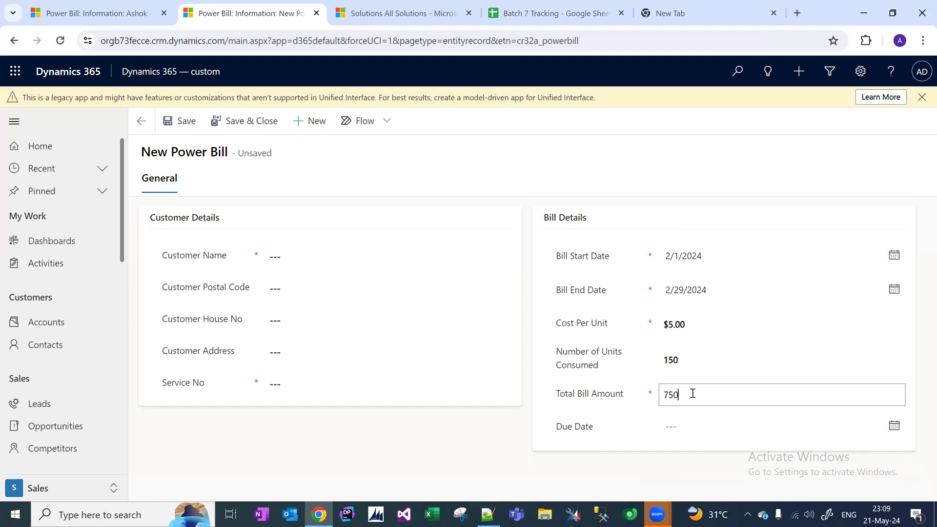
{"action": "left_click", "coordinate": [688, 421]}
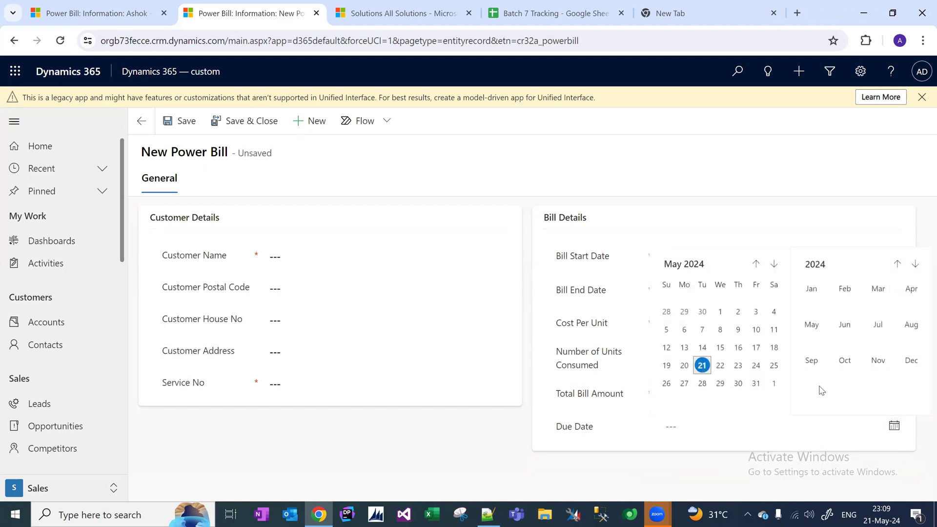
{"action": "left_click", "coordinate": [755, 263]}
{"action": "left_click", "coordinate": [755, 264]}
{"action": "left_click", "coordinate": [755, 264]}
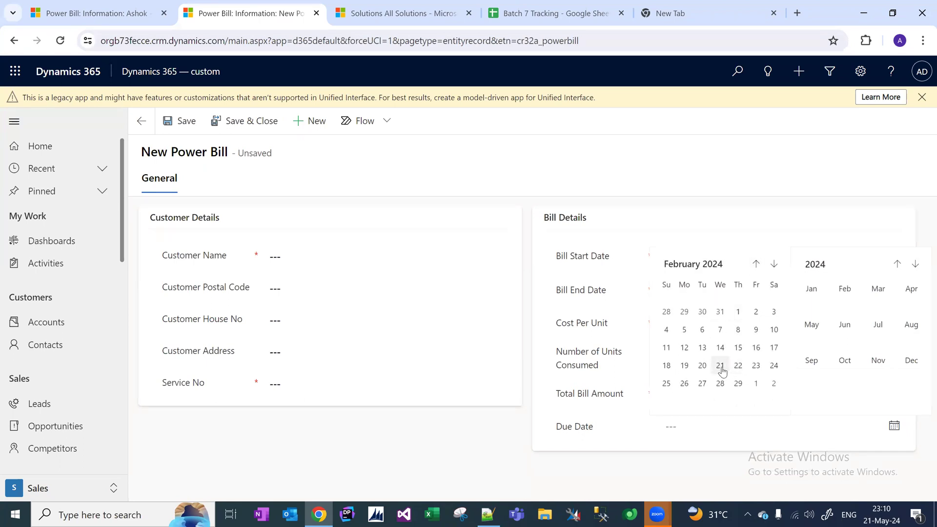
{"action": "left_click", "coordinate": [720, 366]}
Copy the customer name and postal code from the existing bill into the new one.
{"action": "left_click", "coordinate": [312, 262]}
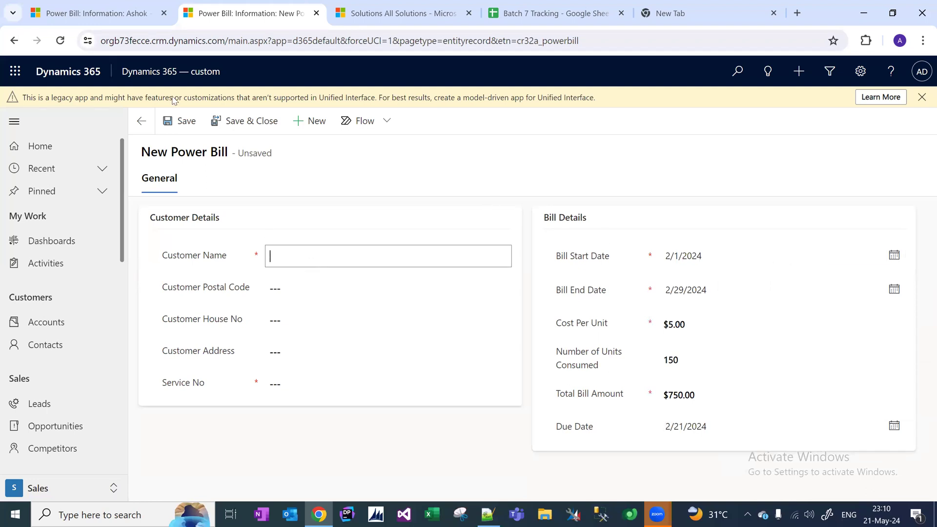
{"action": "left_click", "coordinate": [116, 8]}
{"action": "double_click", "coordinate": [317, 267]}
{"action": "key", "text": "ctrl+c"}
{"action": "left_click", "coordinate": [251, 13]}
{"action": "key", "text": "ctrl+v"}
{"action": "left_click", "coordinate": [123, 13]}
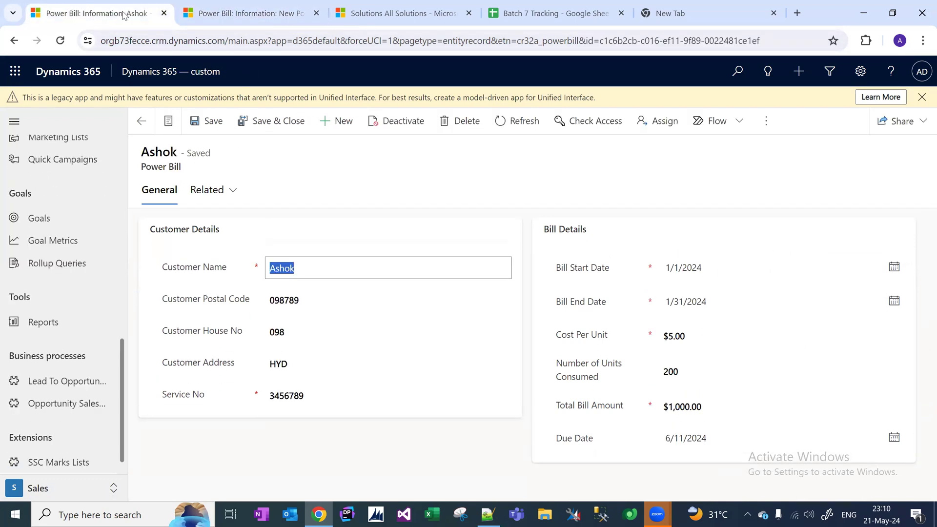
{"action": "double_click", "coordinate": [301, 298]}
{"action": "key", "text": "ctrl+c"}
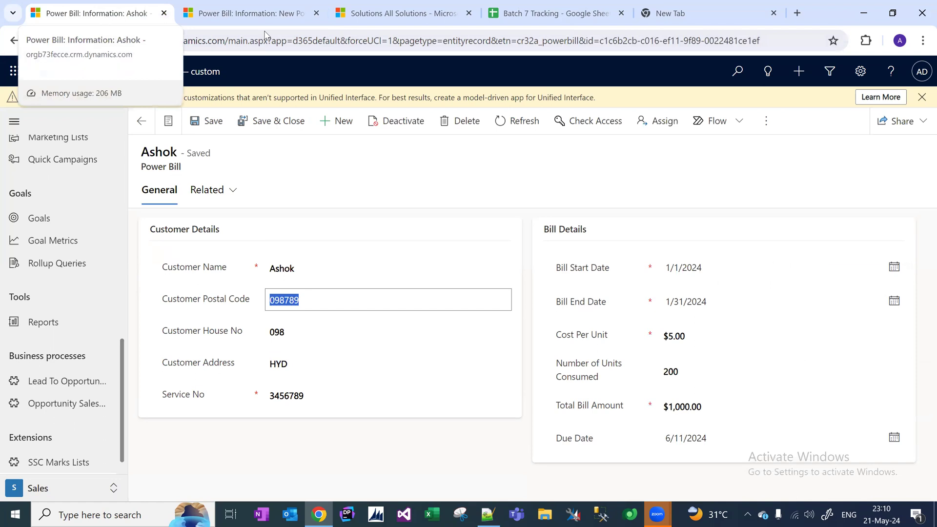
{"action": "left_click", "coordinate": [268, 13]}
{"action": "left_click", "coordinate": [308, 293]}
{"action": "key", "text": "ctrl+v"}
Copy the customer house number and address from the existing bill into the new one.
{"action": "left_click", "coordinate": [97, 10]}
{"action": "left_click", "coordinate": [290, 330]}
{"action": "right_click", "coordinate": [292, 331]}
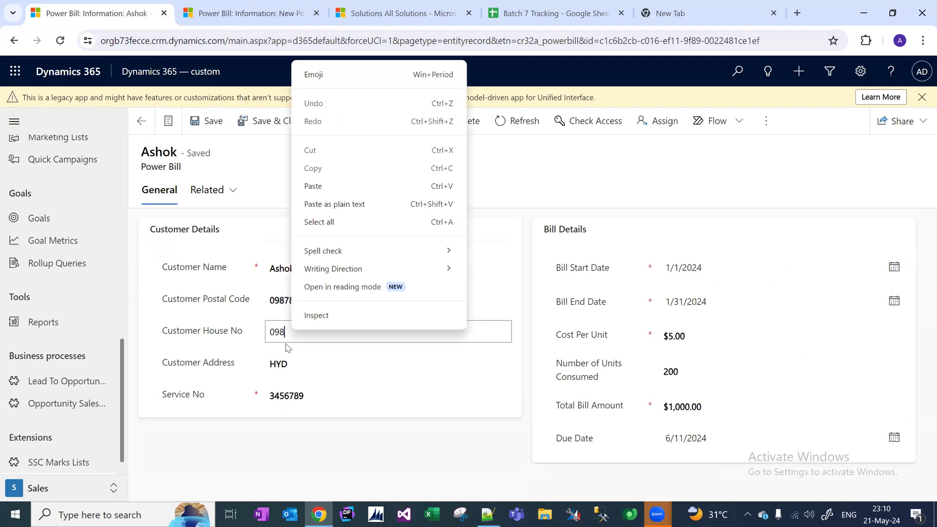
{"action": "left_click", "coordinate": [286, 341]}
{"action": "double_click", "coordinate": [300, 336]}
{"action": "key", "text": "ctrl+c"}
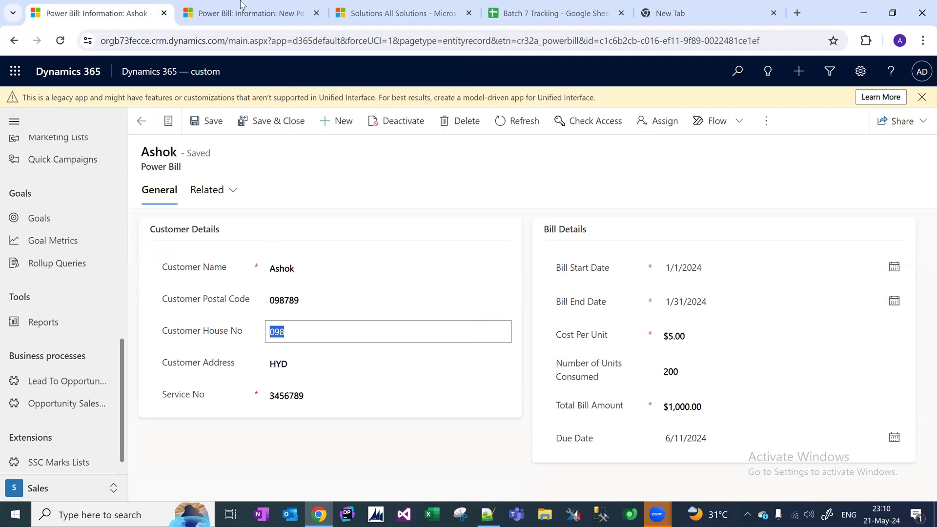
{"action": "left_click", "coordinate": [241, 4]}
{"action": "left_click", "coordinate": [303, 324]}
{"action": "key", "text": "ctrl+v"}
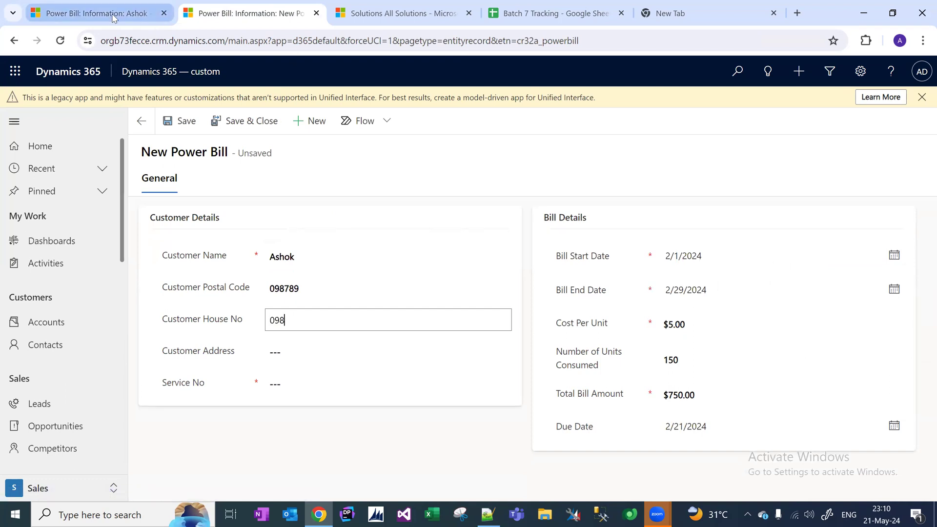
{"action": "left_click", "coordinate": [113, 13]}
{"action": "left_click", "coordinate": [294, 362]}
{"action": "double_click", "coordinate": [293, 362]}
{"action": "key", "text": "ctrl+c"}
{"action": "left_click", "coordinate": [248, 13]}
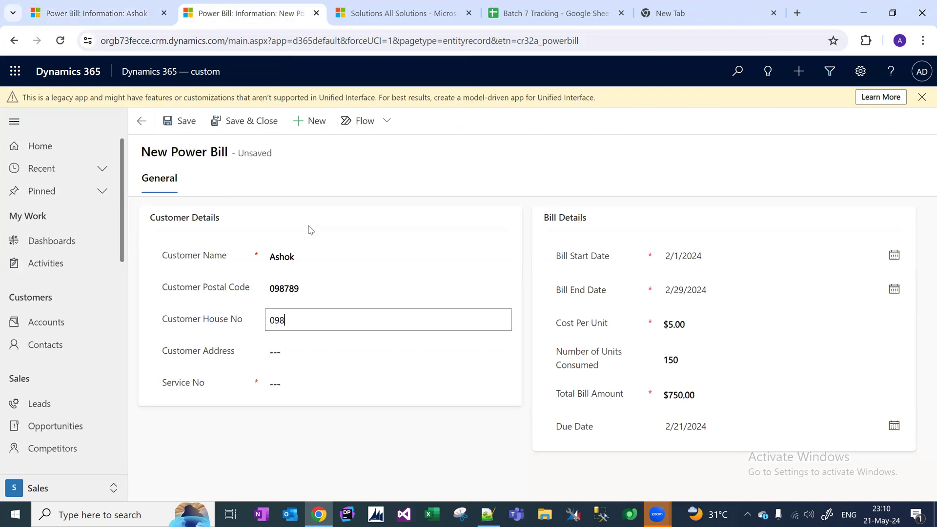
{"action": "left_click", "coordinate": [314, 356]}
{"action": "key", "text": "ctrl+v"}
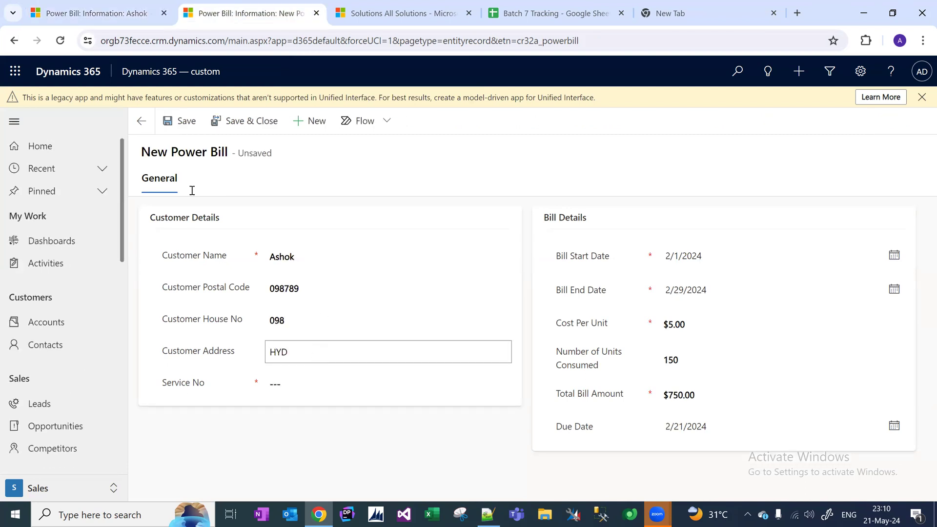
Copy the Service No into the new bill and save the February Power Bill.
{"action": "left_click", "coordinate": [130, 19]}
{"action": "left_click", "coordinate": [316, 398]}
{"action": "double_click", "coordinate": [316, 397]}
{"action": "key", "text": "ctrl+c"}
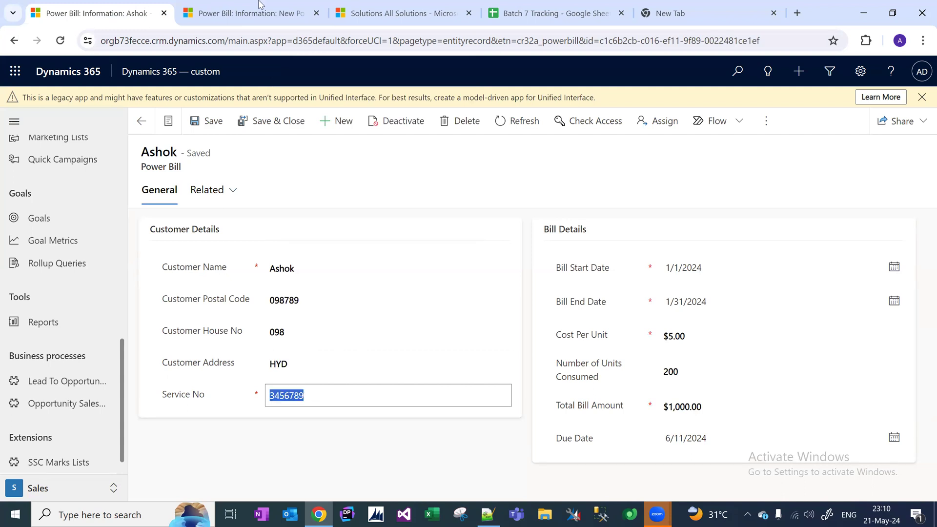
{"action": "left_click", "coordinate": [258, 12]}
{"action": "left_click", "coordinate": [313, 381]}
{"action": "key", "text": "ctrl+v"}
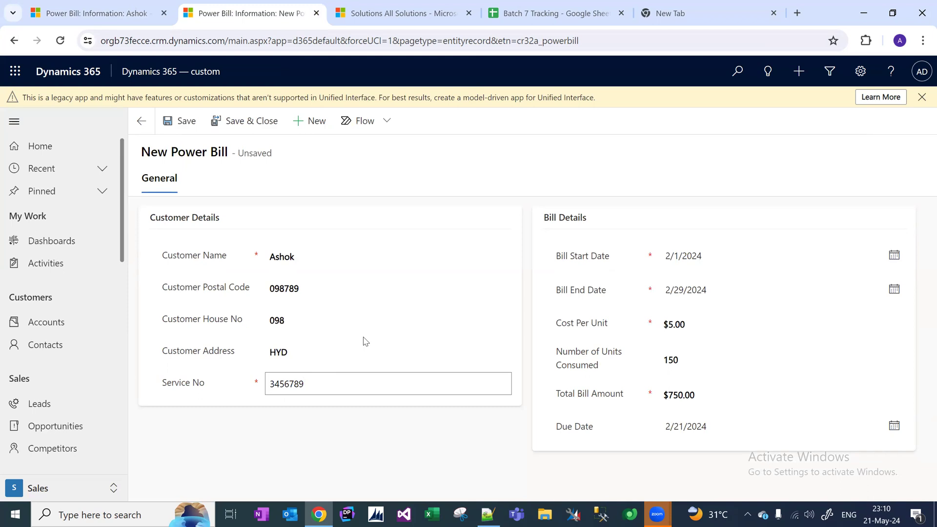
{"action": "left_click", "coordinate": [331, 422]}
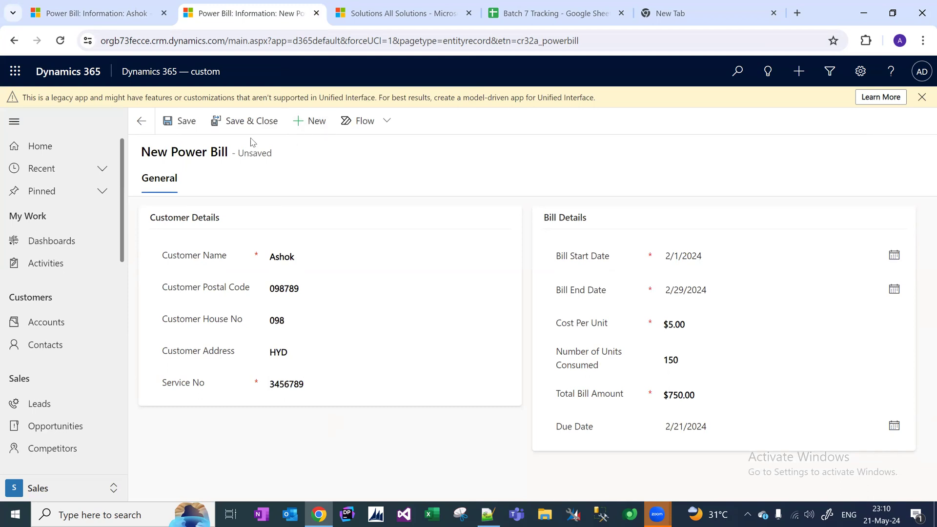
{"action": "left_click", "coordinate": [193, 124]}
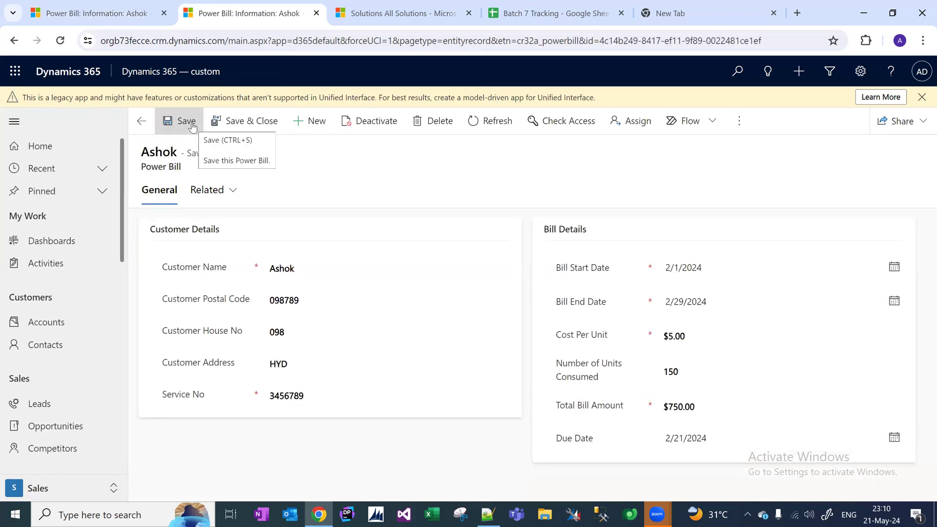
Start another Power Bill covering 3/1/2024 through 3/31/2024.
{"action": "left_click", "coordinate": [314, 130]}
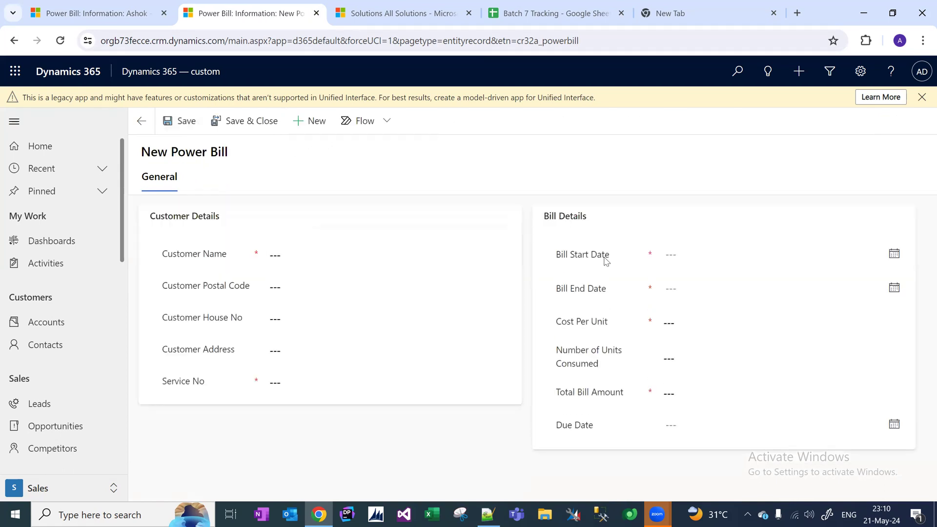
{"action": "left_click", "coordinate": [705, 254]}
{"action": "left_click", "coordinate": [755, 286]}
{"action": "left_click", "coordinate": [755, 286]}
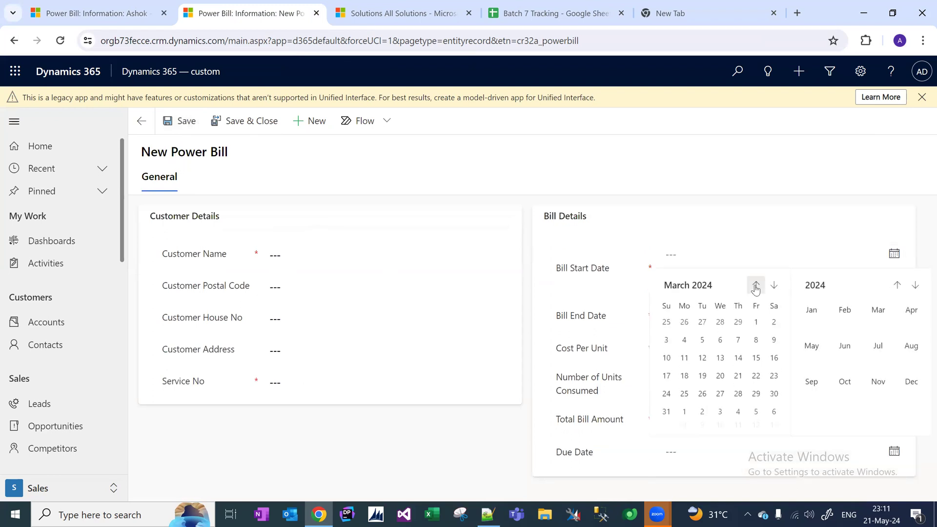
{"action": "left_click", "coordinate": [755, 325]}
{"action": "left_click", "coordinate": [728, 293]}
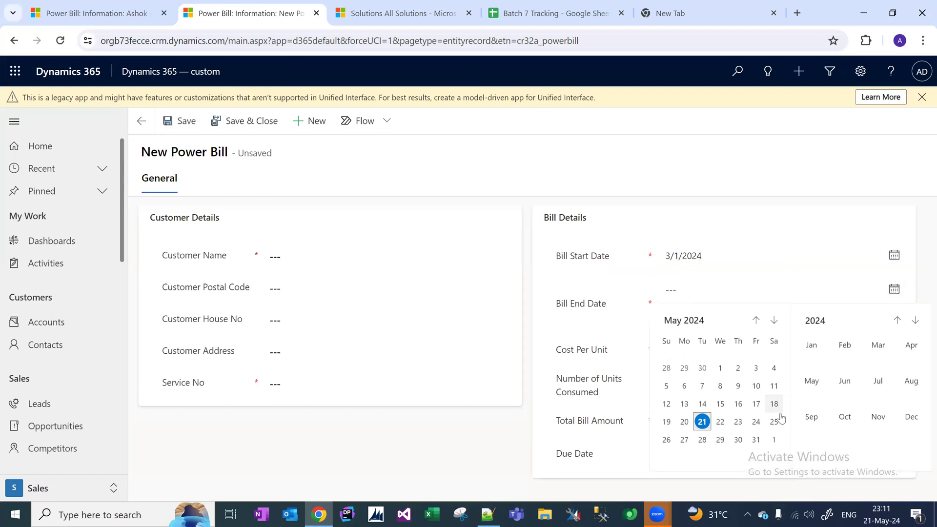
{"action": "left_click", "coordinate": [756, 322]}
{"action": "left_click", "coordinate": [756, 322]}
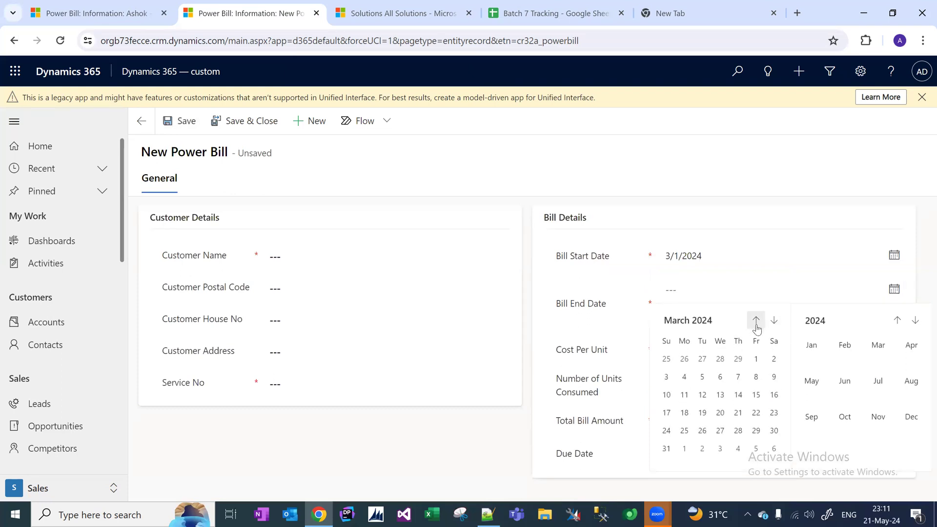
{"action": "left_click", "coordinate": [666, 448]}
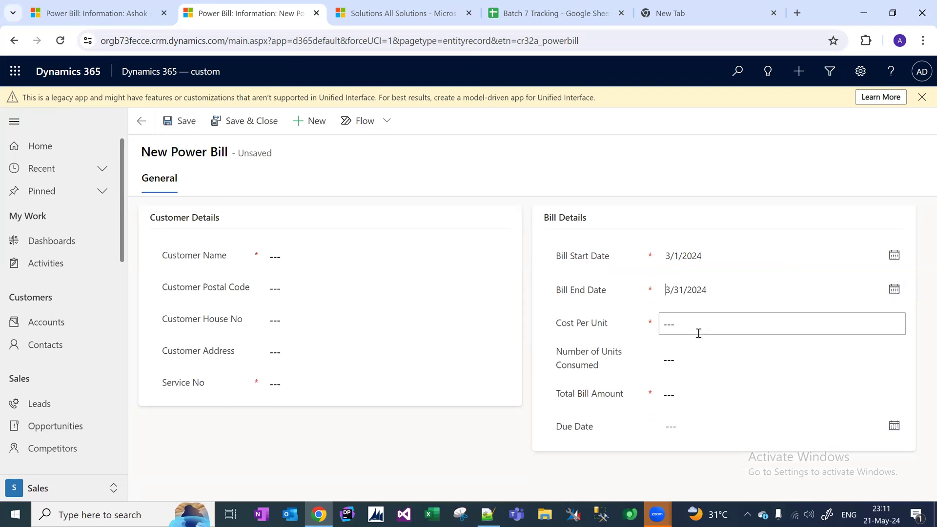
Enter $5.00 per unit, 100 units, $500.00 total, due 3/20/2024, and the customer's name.
{"action": "left_click", "coordinate": [701, 319]}
{"action": "left_click", "coordinate": [684, 366]}
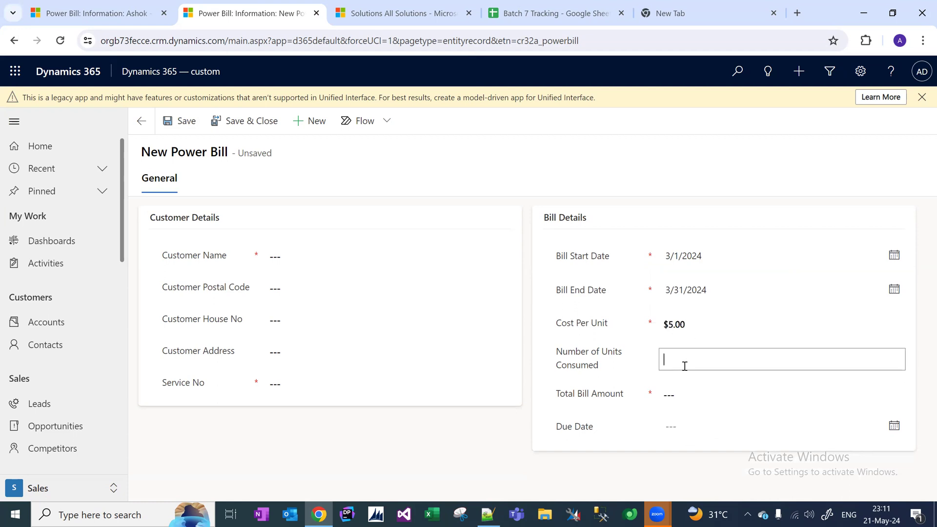
{"action": "type", "text": "100"}
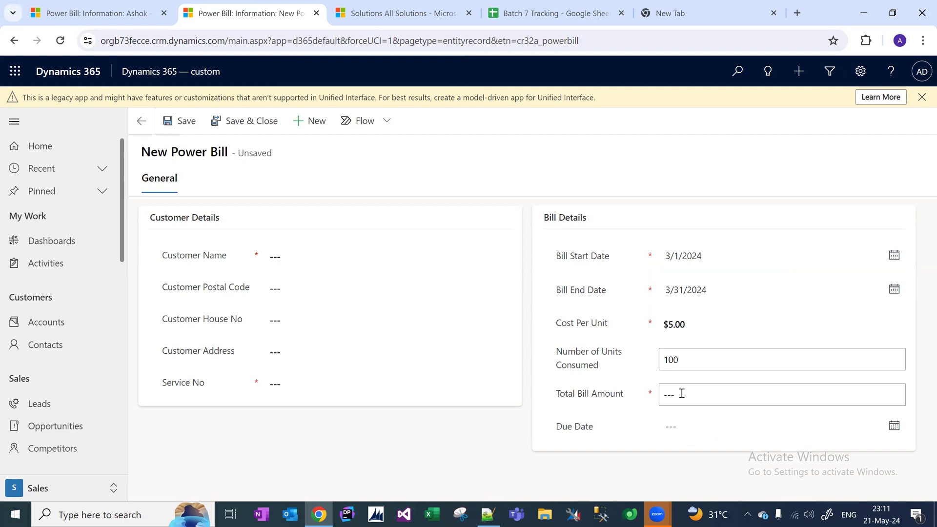
{"action": "left_click", "coordinate": [682, 393]}
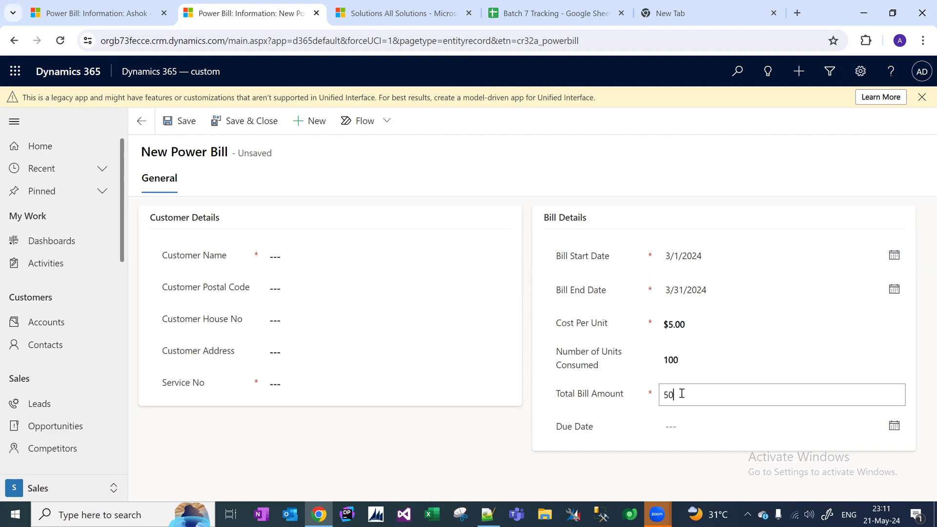
{"action": "left_click", "coordinate": [693, 433]}
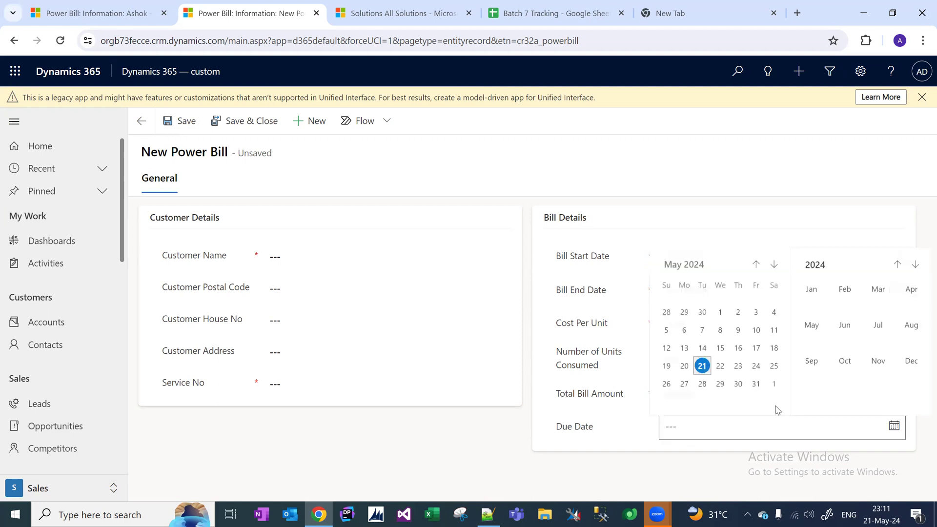
{"action": "left_click", "coordinate": [756, 265]}
{"action": "left_click", "coordinate": [756, 265]}
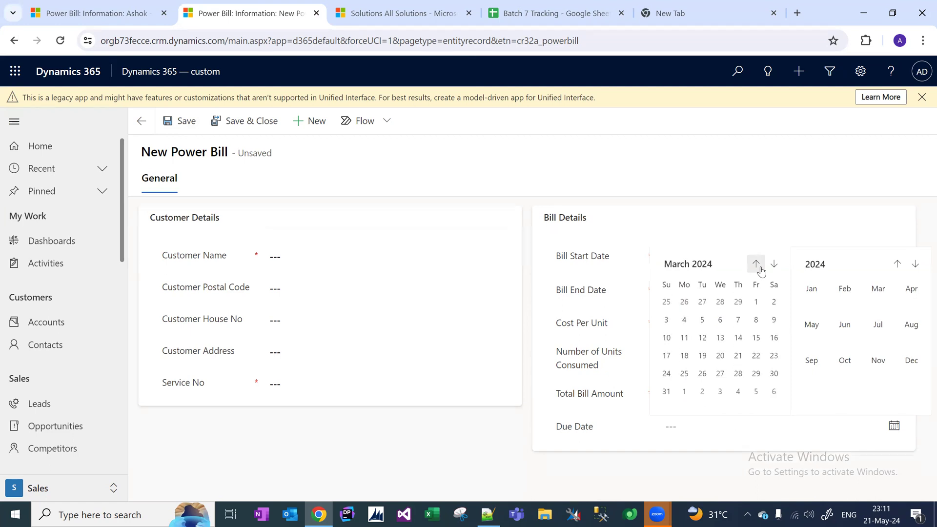
{"action": "left_click", "coordinate": [720, 356]}
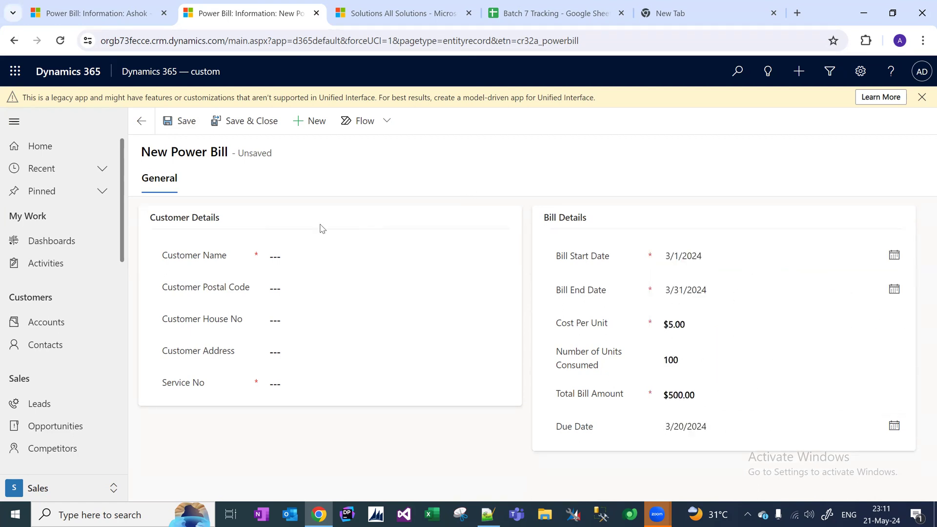
{"action": "left_click", "coordinate": [316, 253]}
{"action": "type", "text": "Ashok"}
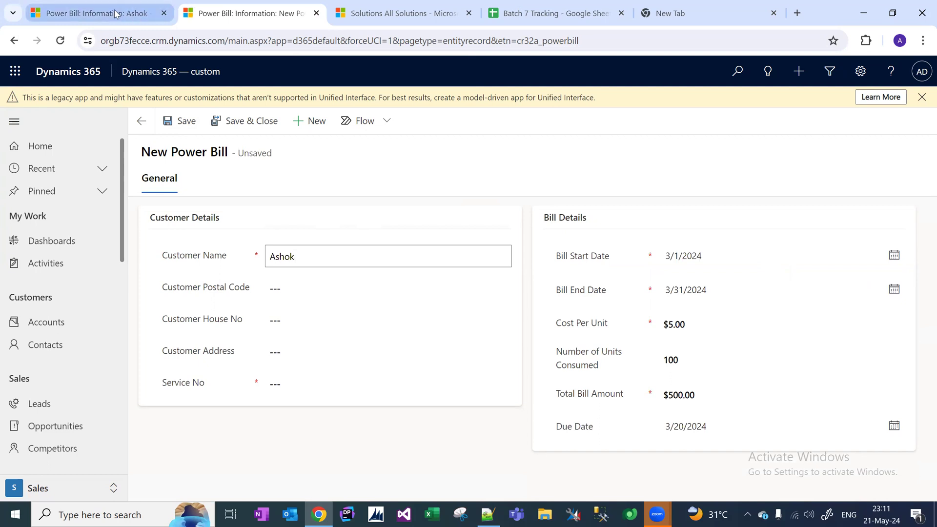
Paste the earlier bill's postal code and fill in the house number and address.
{"action": "left_click", "coordinate": [131, 17]}
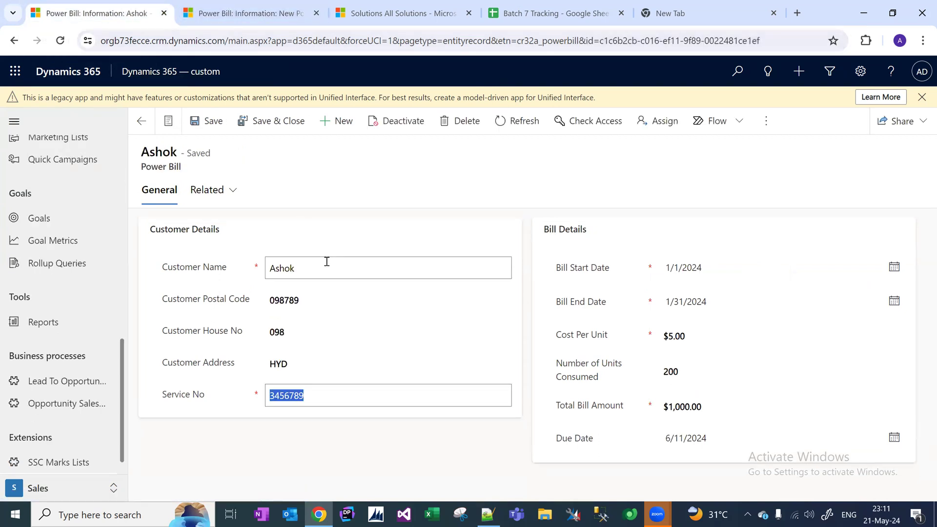
{"action": "left_click", "coordinate": [322, 303]}
{"action": "key", "text": "ctrl+c"}
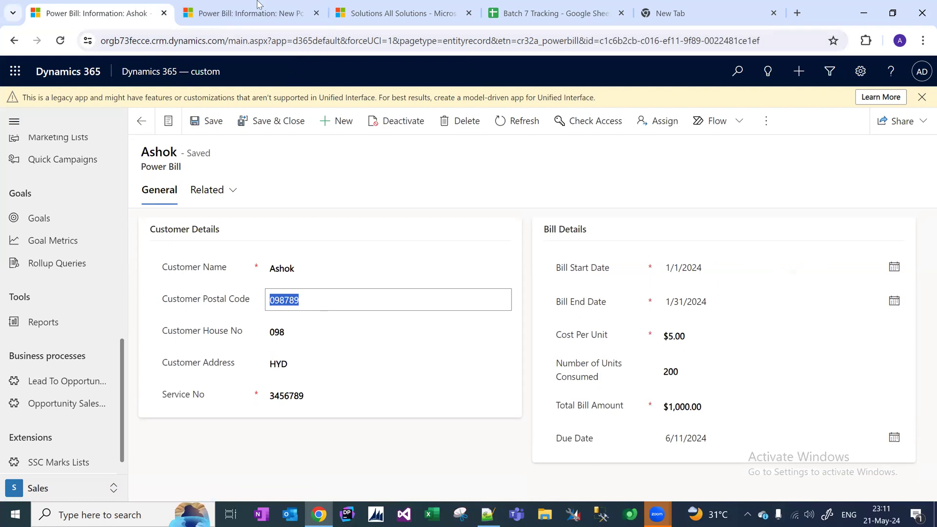
{"action": "left_click", "coordinate": [256, 14]}
{"action": "left_click", "coordinate": [295, 293]}
{"action": "key", "text": "ctrl+v"}
{"action": "left_click", "coordinate": [297, 325]}
{"action": "type", "text": "09"}
{"action": "left_click", "coordinate": [291, 353]}
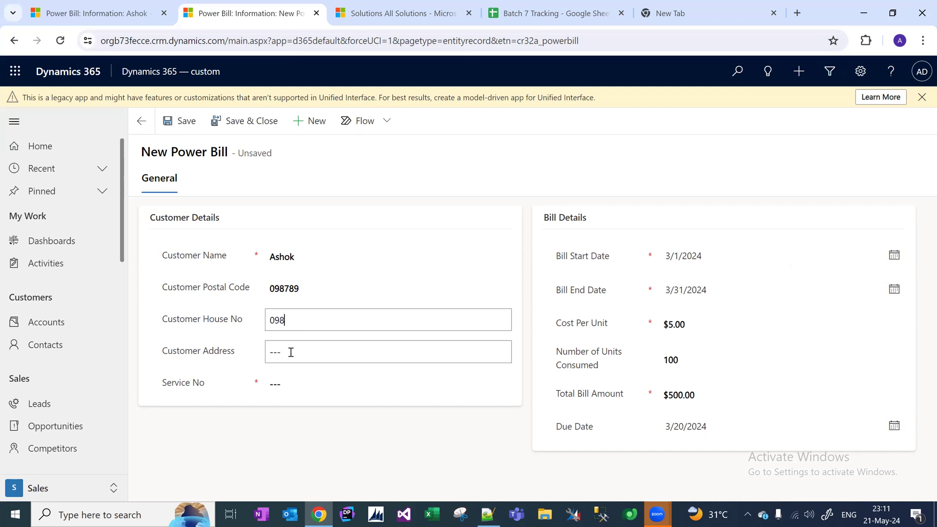
{"action": "type", "text": "Hyd"}
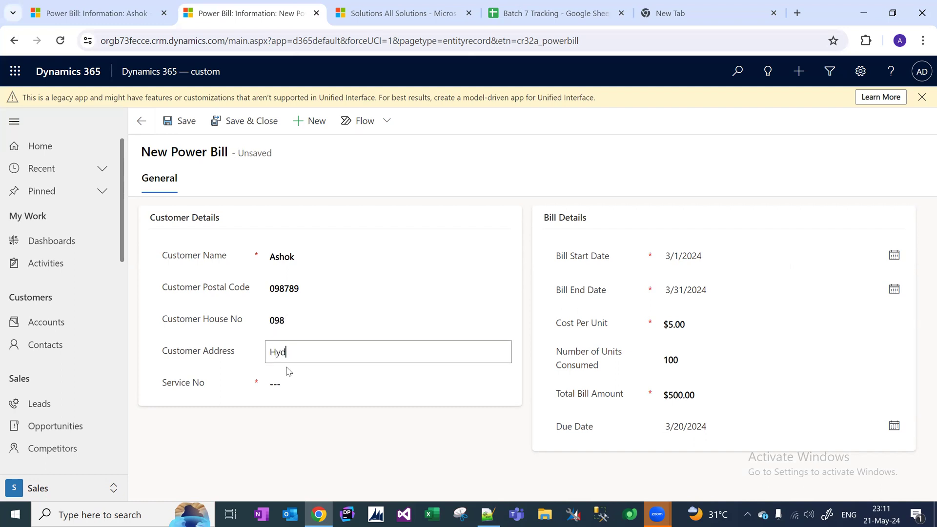
Copy the earlier bill's Service No into the March bill and save it.
{"action": "left_click", "coordinate": [95, 14]}
{"action": "left_click", "coordinate": [337, 395]}
{"action": "key", "text": "ctrl+a"}
{"action": "key", "text": "ctrl+c"}
{"action": "left_click", "coordinate": [246, 13]}
{"action": "left_click", "coordinate": [308, 378]}
{"action": "key", "text": "ctrl+v"}
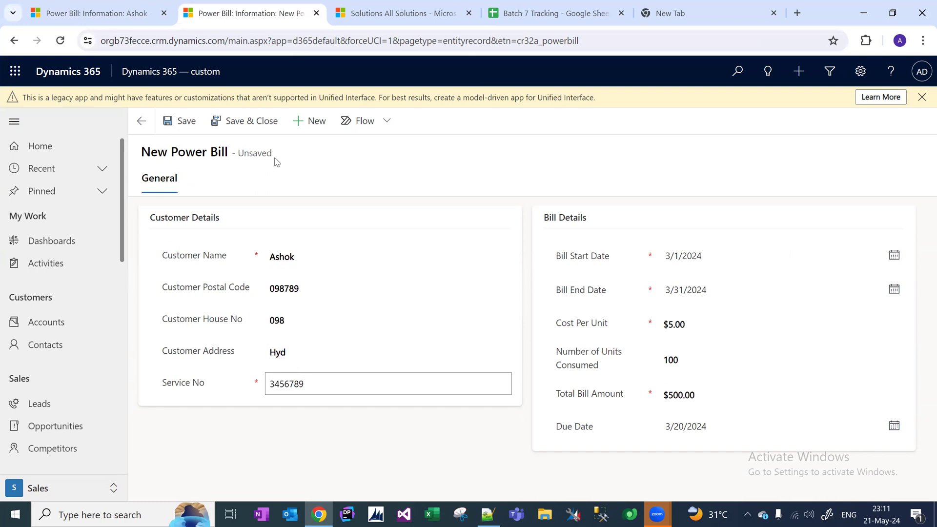
{"action": "left_click", "coordinate": [191, 122]}
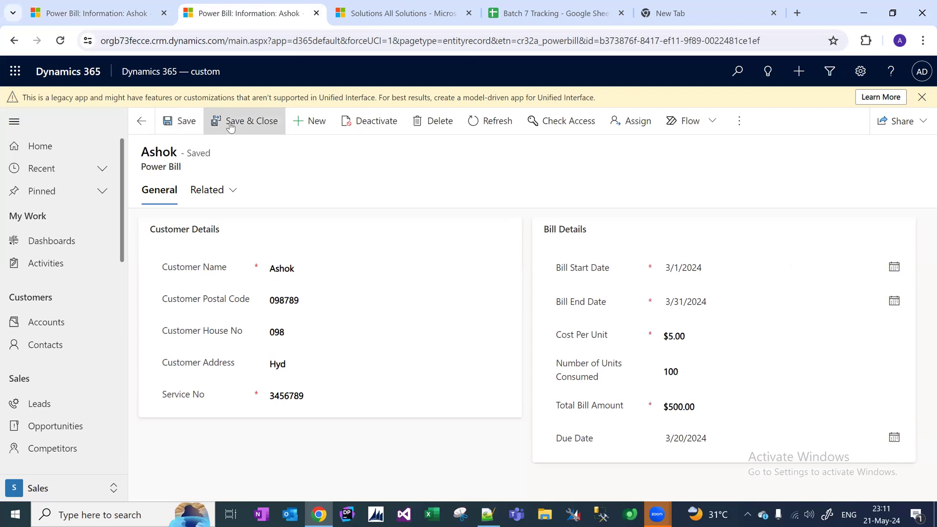
Save the bill, then open and refresh the Power Bills list to show all four bills.
{"action": "left_click", "coordinate": [232, 127]}
{"action": "scroll", "coordinate": [119, 177], "scroll_direction": "down", "scroll_amount": 4}
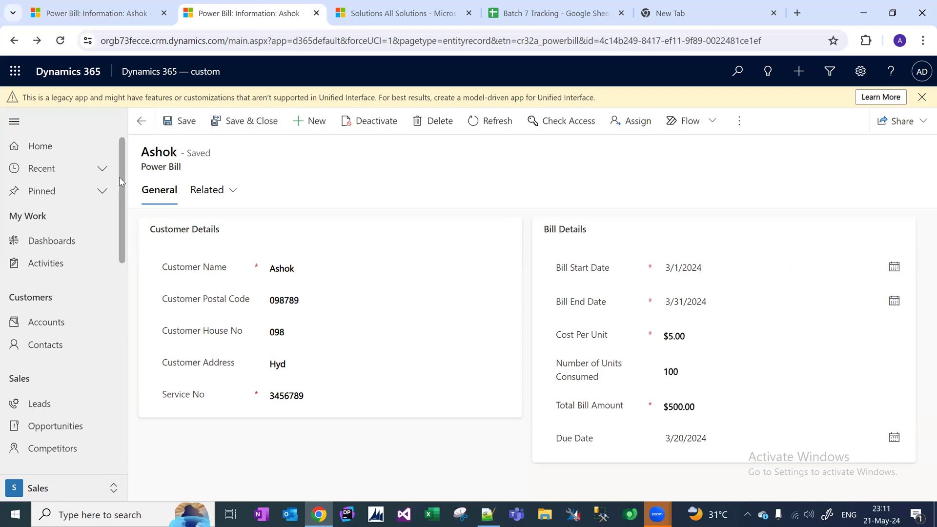
{"action": "scroll", "coordinate": [119, 292], "scroll_direction": "down", "scroll_amount": 6}
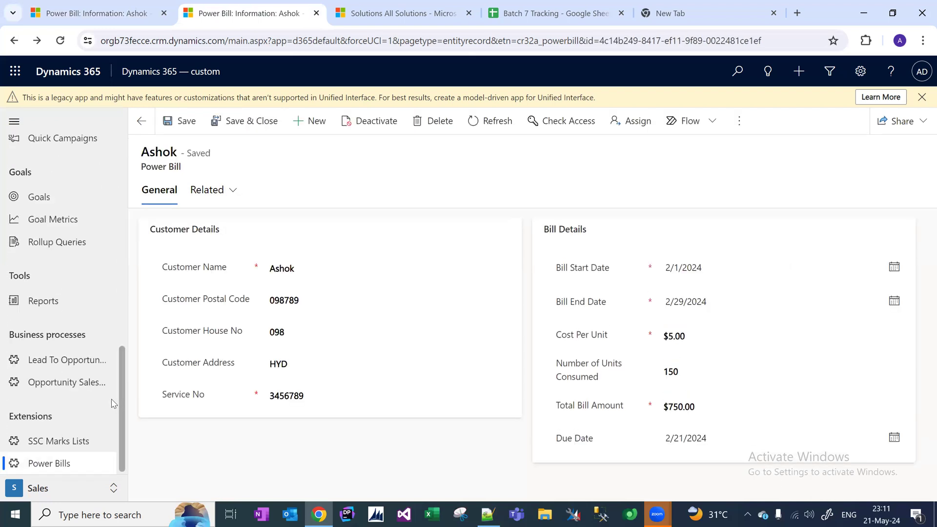
{"action": "left_click", "coordinate": [72, 467]}
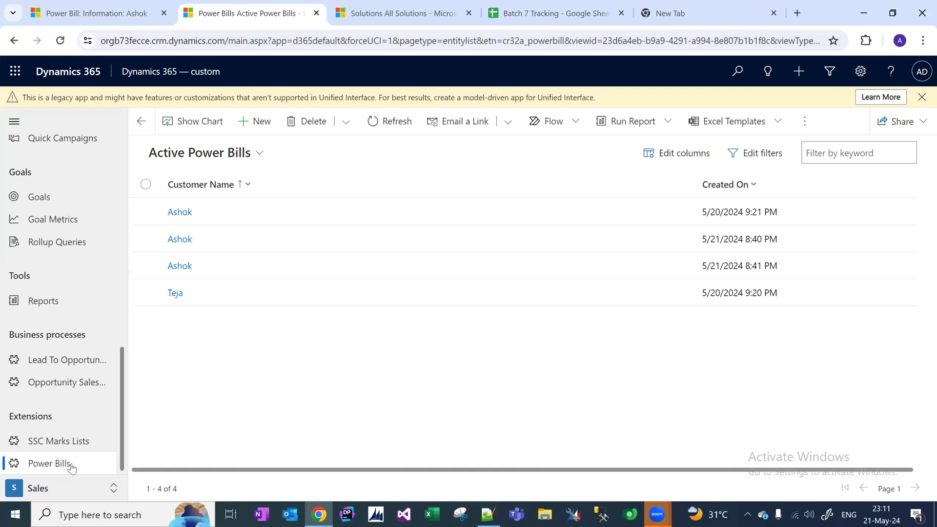
{"action": "key", "text": "F5"}
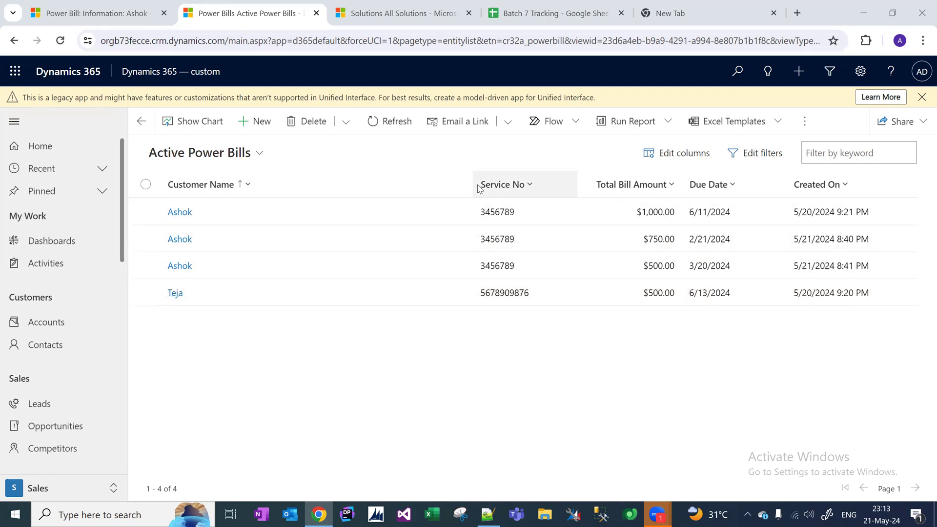
Narrow the Customer Name column in the Active Power Bills list.
{"action": "left_click_drag", "start_coordinate": [472, 184], "coordinate": [318, 187]}
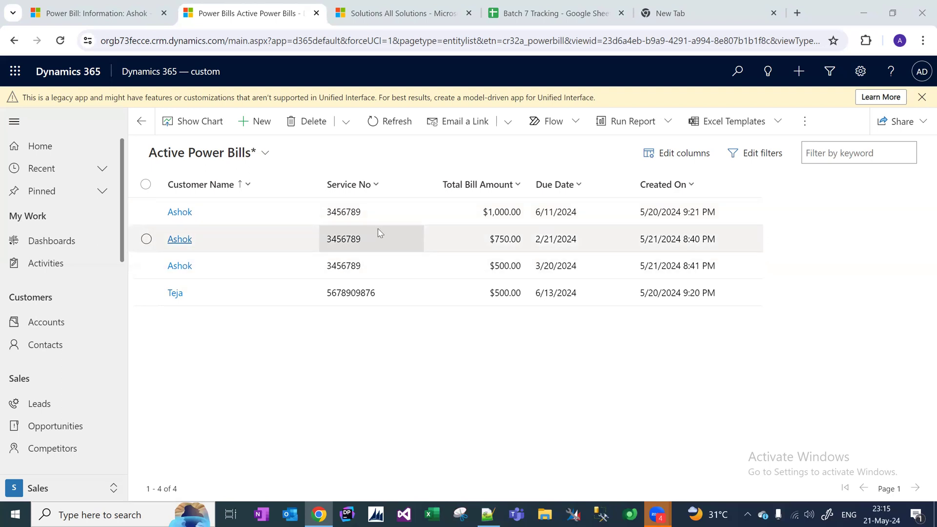
Open the CRMCustomizations solution maximized on its Entities list and start a new entity.
{"action": "left_click", "coordinate": [407, 12]}
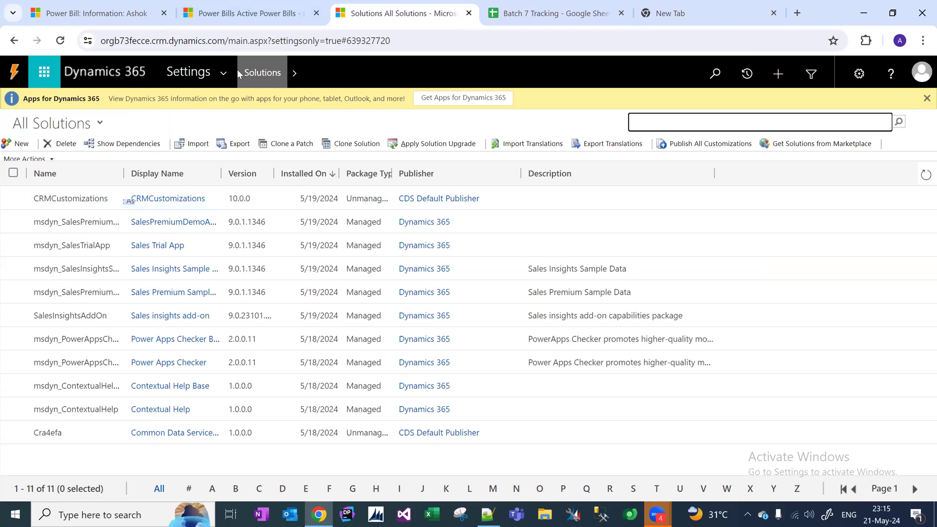
{"action": "double_click", "coordinate": [94, 200]}
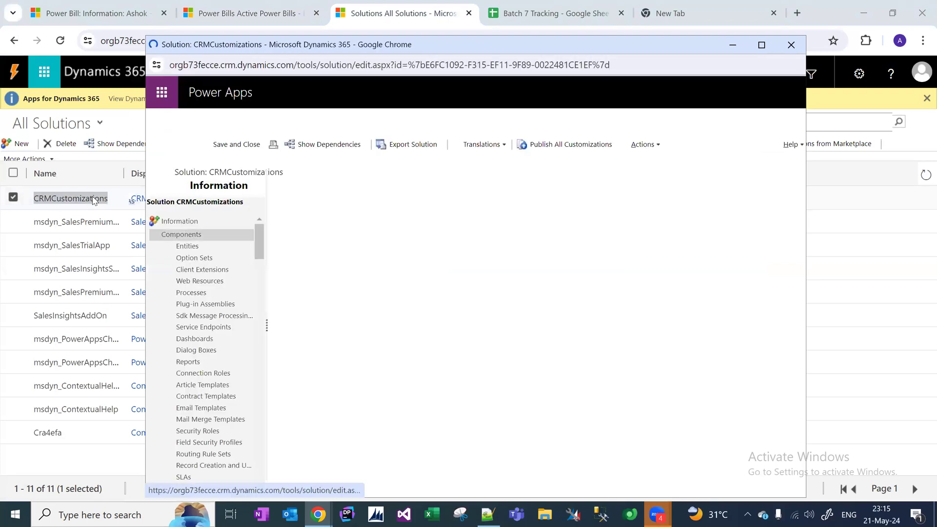
{"action": "left_click", "coordinate": [762, 45]}
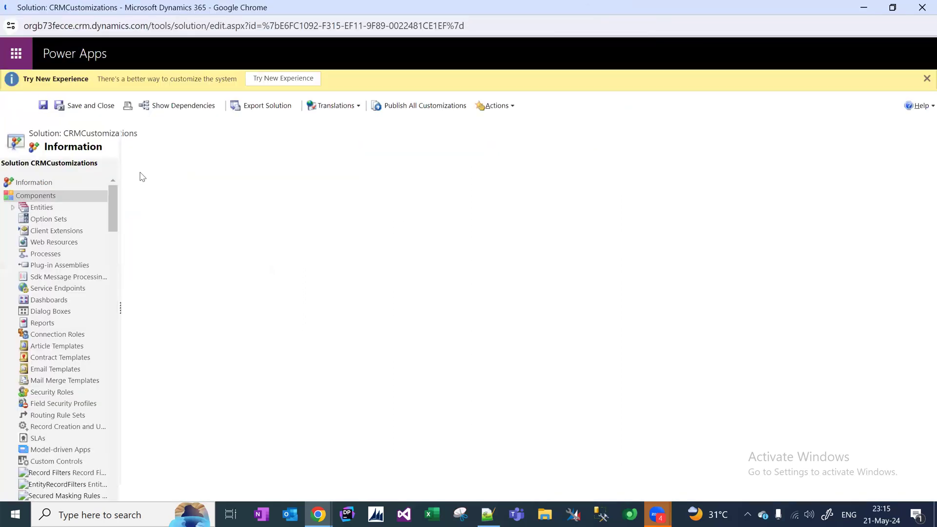
{"action": "left_click", "coordinate": [15, 208]}
{"action": "left_click", "coordinate": [59, 212]}
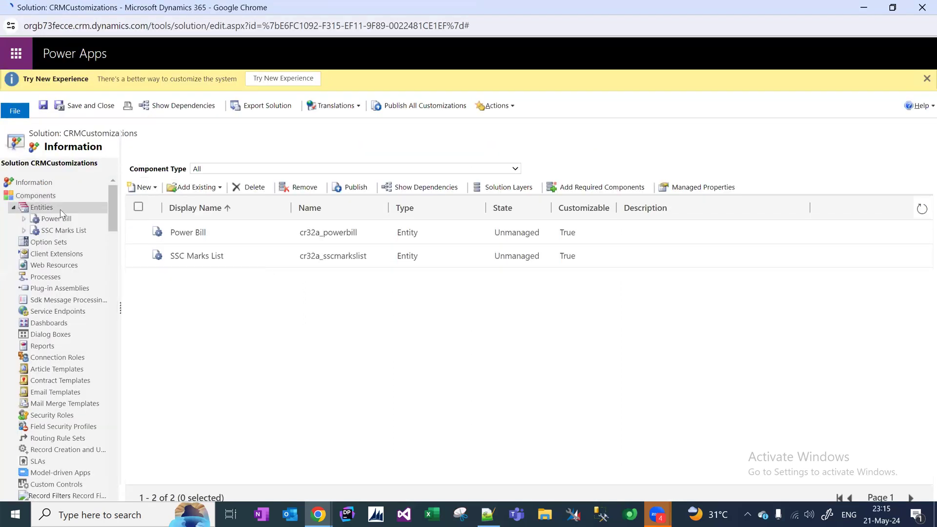
{"action": "left_click", "coordinate": [144, 190]}
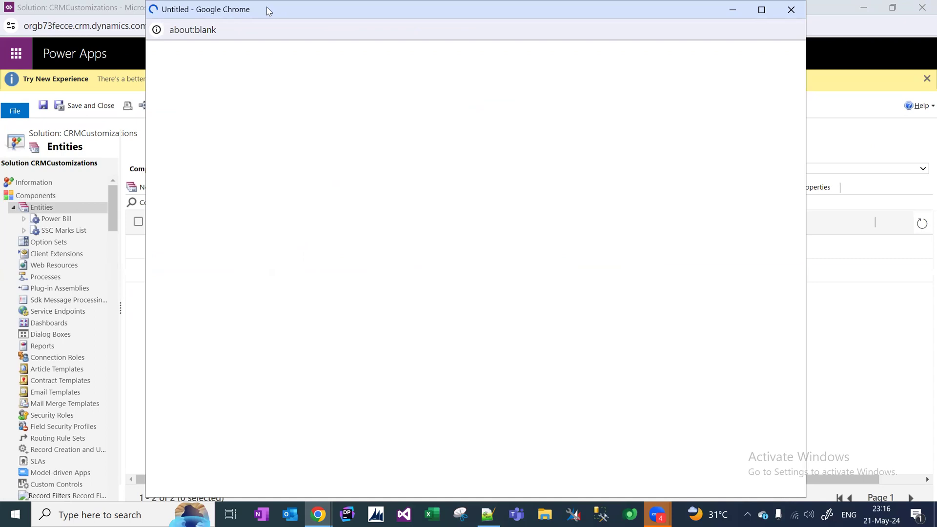
Create entity 'Customer' with plural name 'Customers', shown in the Sales area, and save it.
{"action": "left_click_drag", "start_coordinate": [267, 8], "coordinate": [315, 27]}
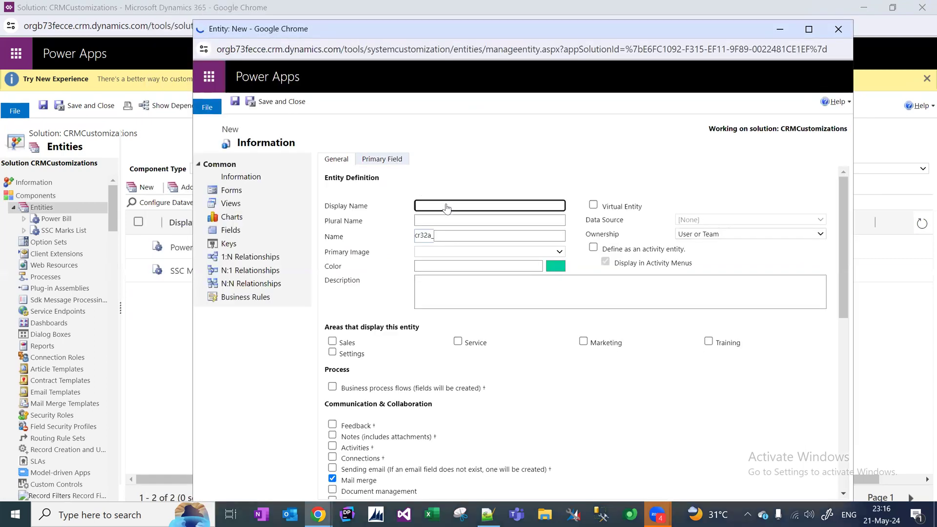
{"action": "type", "text": "Custmer"}
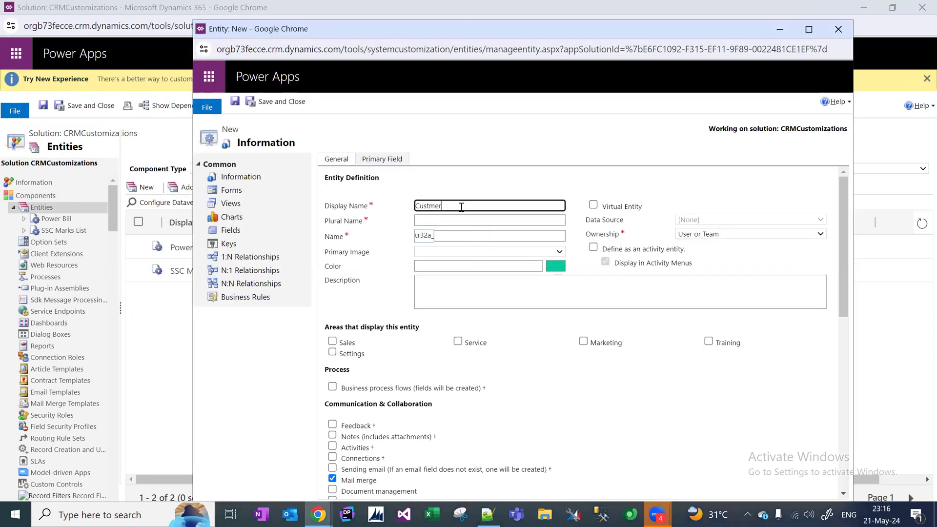
{"action": "key", "text": "BackSpace"}
{"action": "key", "text": "BackSpace"}
{"action": "key", "text": "BackSpace"}
{"action": "type", "text": "omer"}
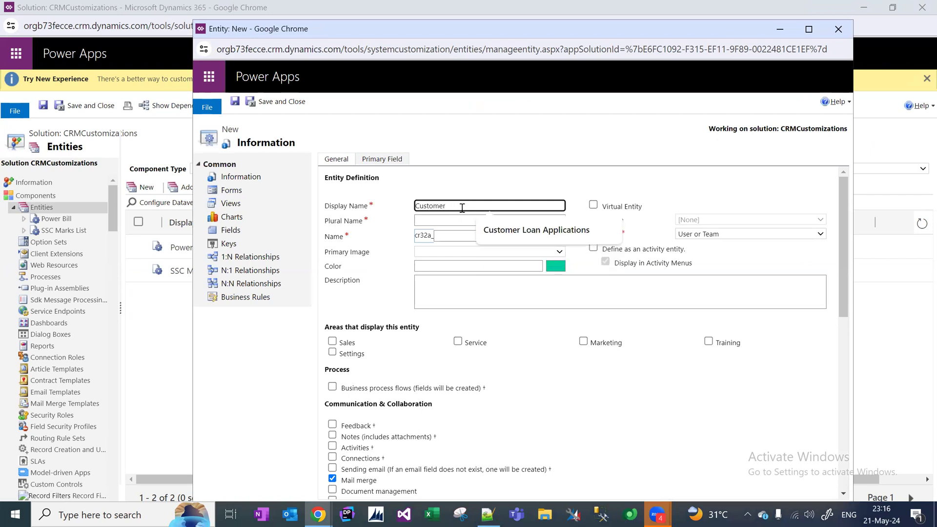
{"action": "key", "text": "ctrl+a"}
{"action": "key", "text": "ctrl+c"}
{"action": "left_click", "coordinate": [453, 220]}
{"action": "key", "text": "ctrl+v"}
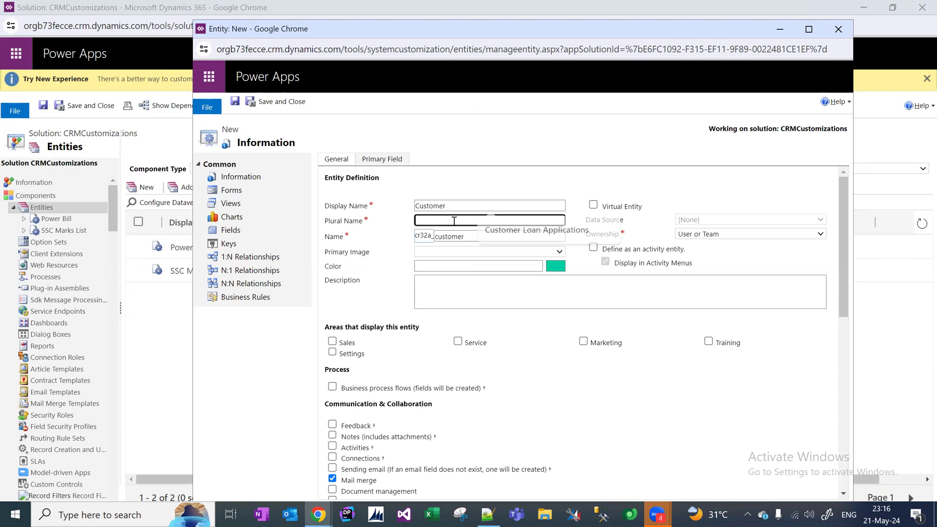
{"action": "type", "text": "stomers"}
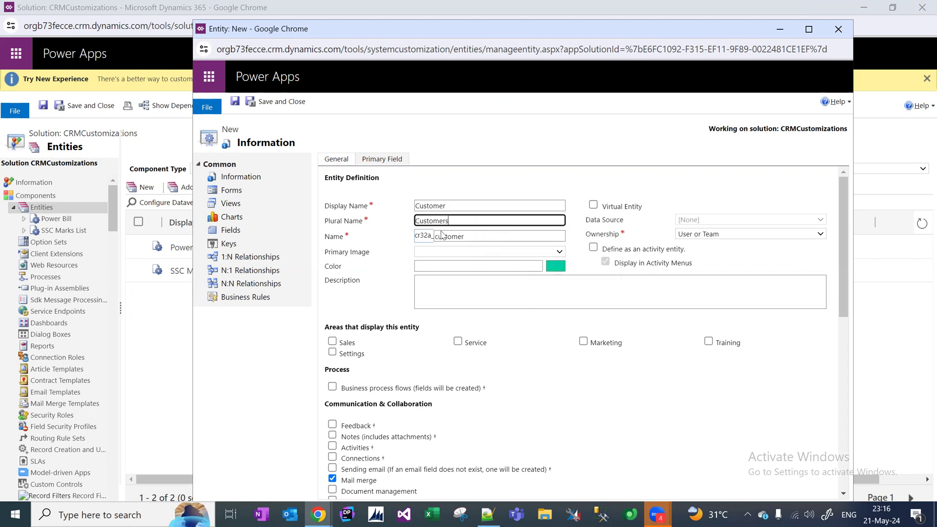
{"action": "left_click", "coordinate": [332, 341]}
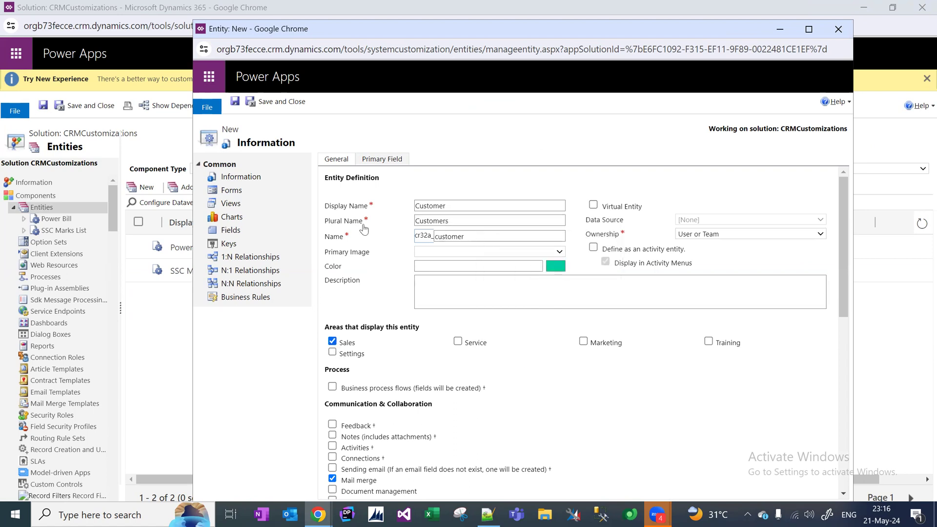
{"action": "left_click", "coordinate": [264, 103]}
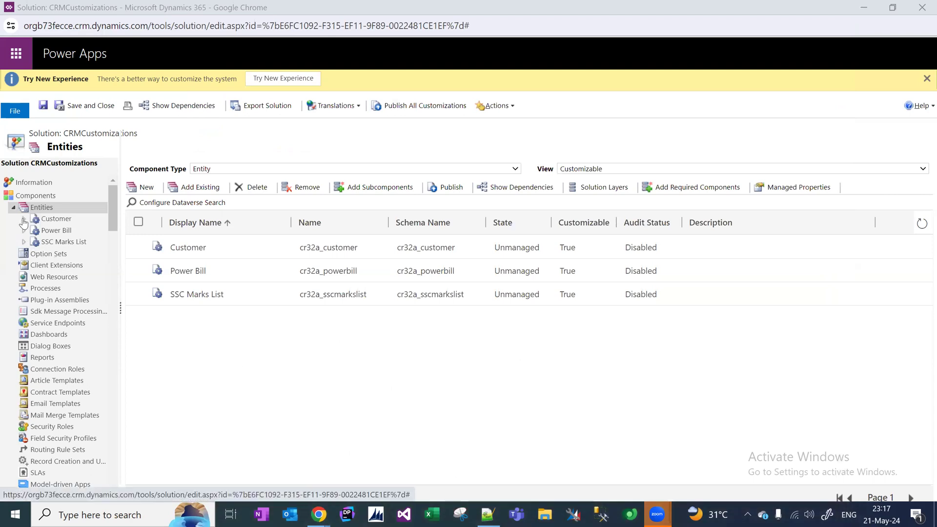
Open the Customer entity's Fields list and select the Customer Details lines in the notes.
{"action": "left_click", "coordinate": [23, 221]}
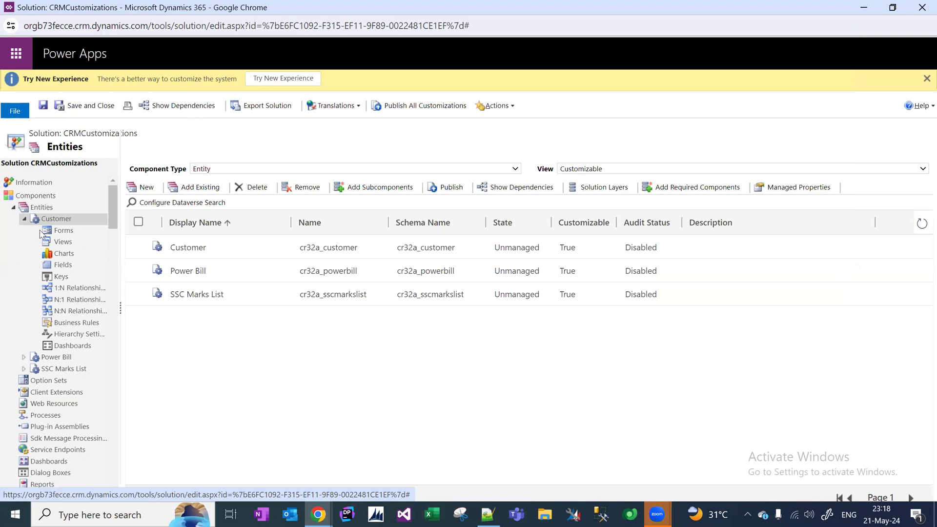
{"action": "left_click", "coordinate": [64, 266]}
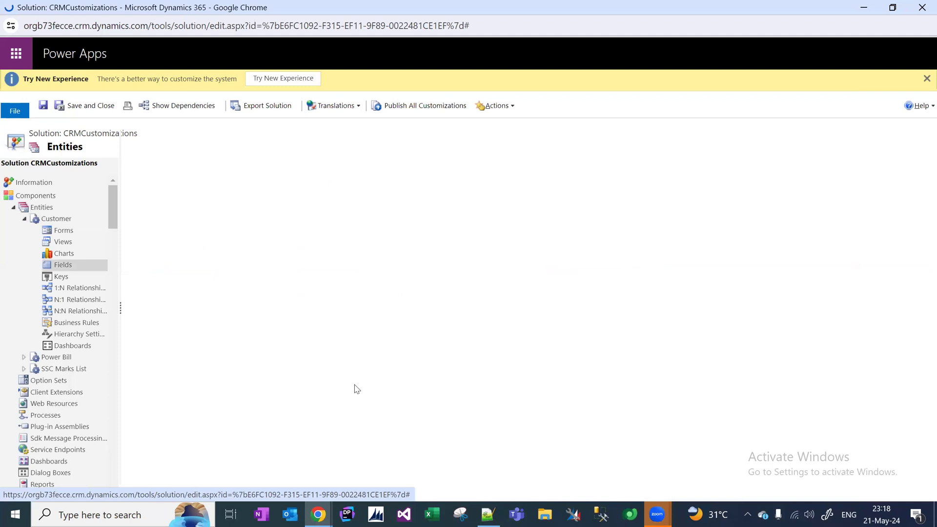
{"action": "left_click", "coordinate": [479, 515]}
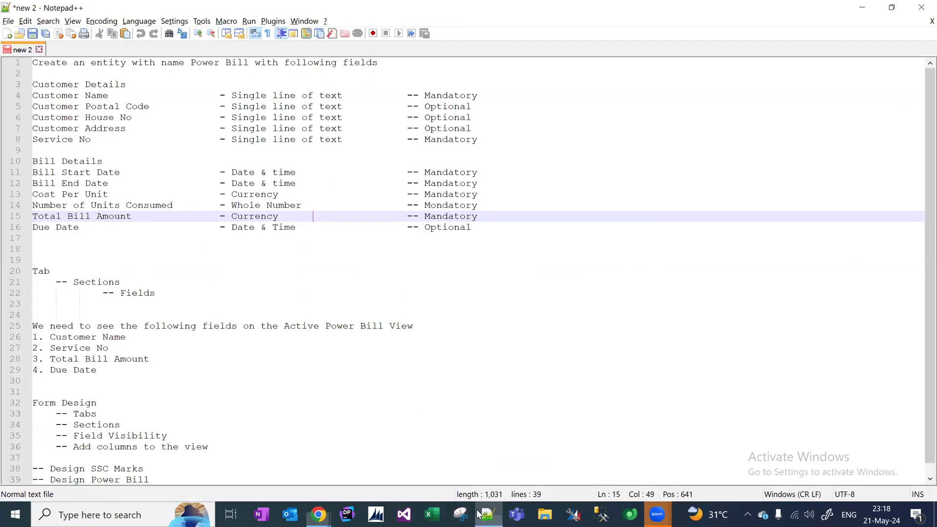
{"action": "left_click_drag", "start_coordinate": [115, 96], "coordinate": [27, 104]}
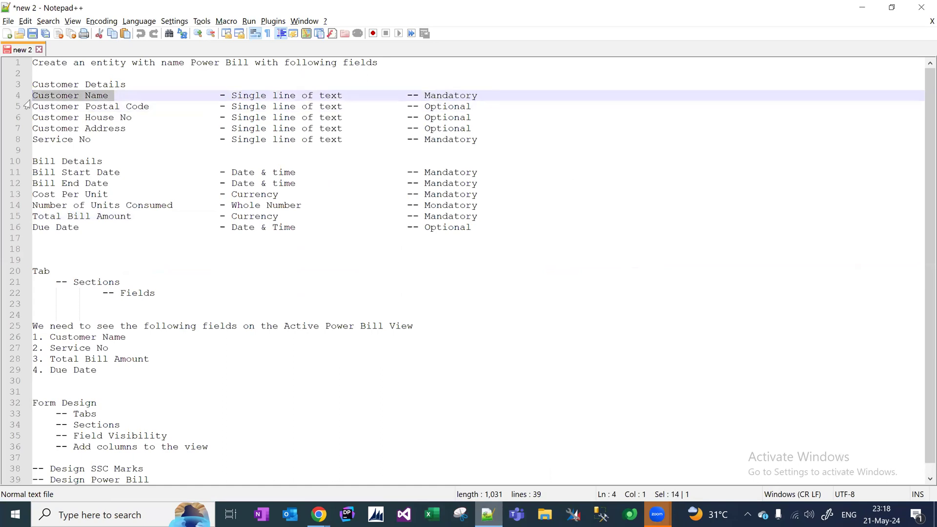
{"action": "left_click_drag", "start_coordinate": [171, 106], "coordinate": [27, 111]}
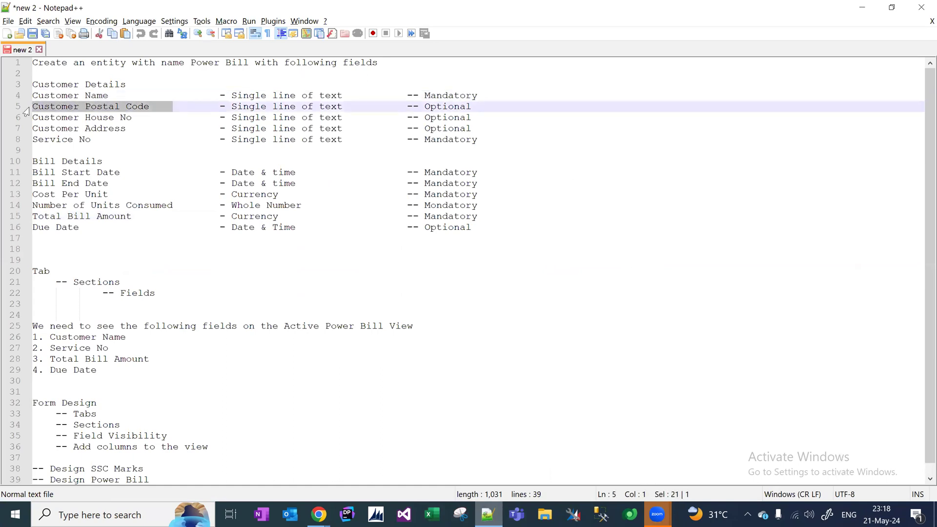
{"action": "left_click_drag", "start_coordinate": [138, 119], "coordinate": [44, 129]}
{"action": "left_click_drag", "start_coordinate": [100, 143], "coordinate": [17, 94]}
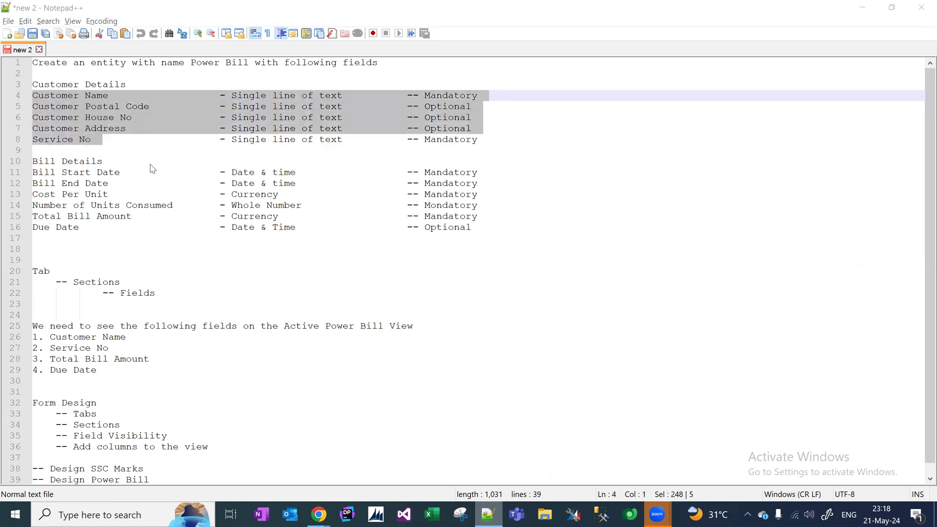
{"action": "key", "text": "alt+Tab"}
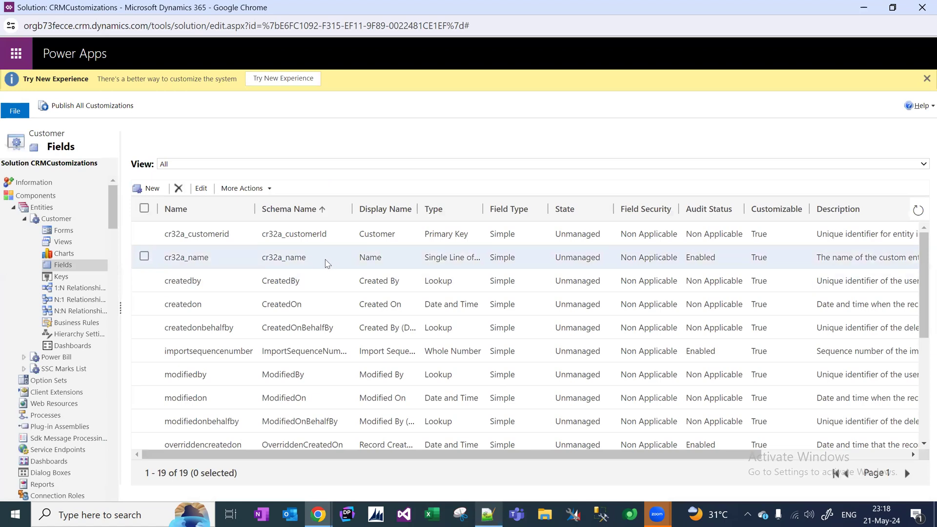
Rename the cr32a_name field's display name to 'Customer Name' and save it, starting a new field.
{"action": "left_click", "coordinate": [326, 264]}
{"action": "double_click", "coordinate": [327, 264]}
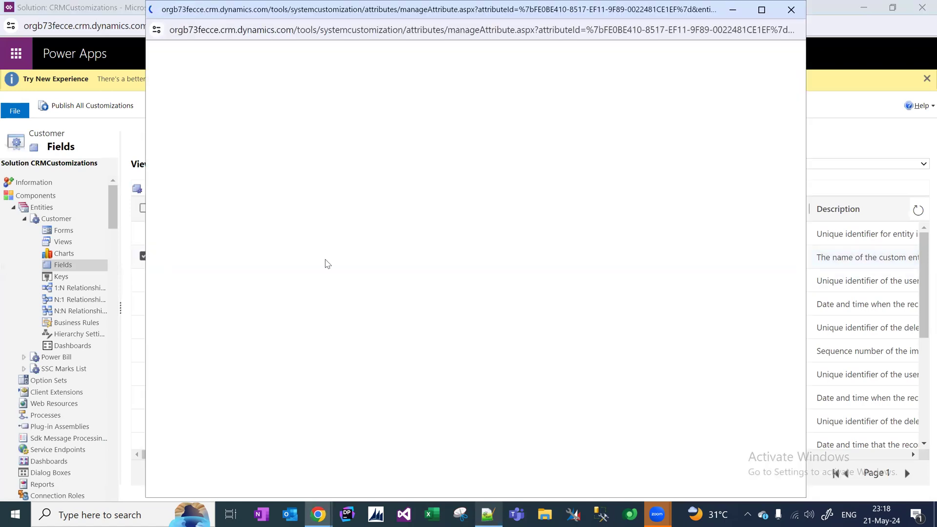
{"action": "left_click", "coordinate": [373, 175]}
{"action": "type", "text": "Customer Name"}
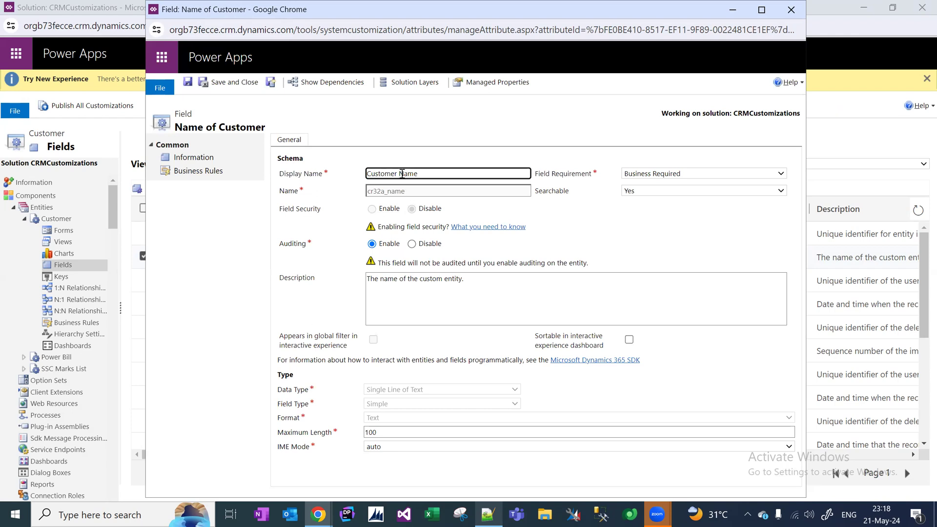
{"action": "left_click", "coordinate": [238, 84]}
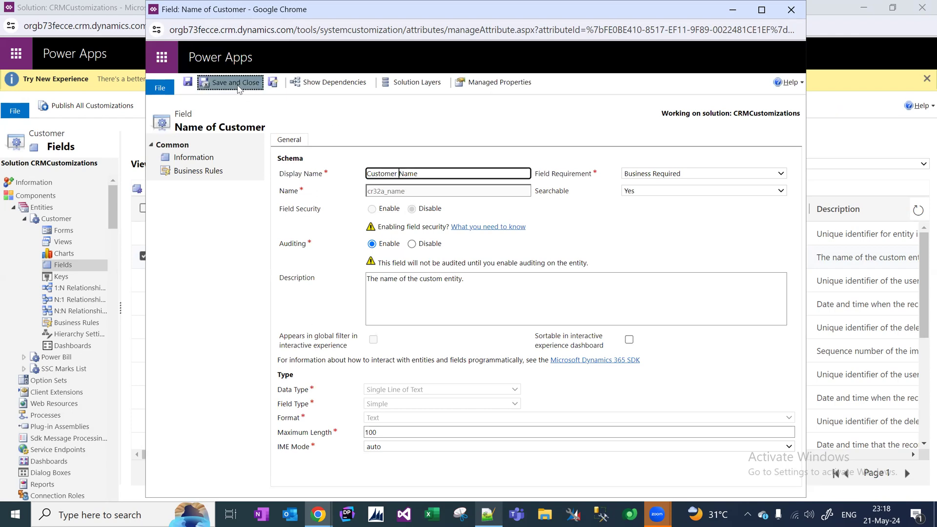
{"action": "left_click", "coordinate": [272, 85]}
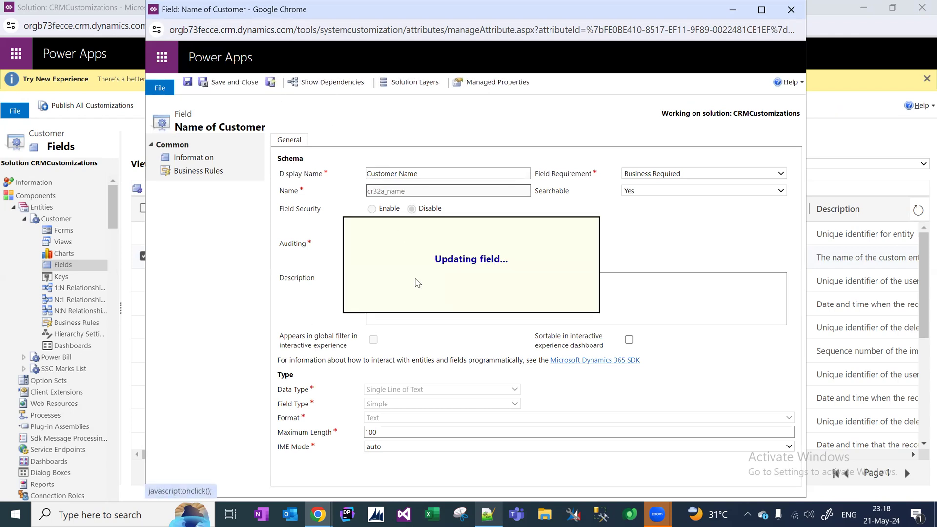
Copy the 'Customer Postal Code' label from the Notepad++ notes.
{"action": "key", "text": "alt+Tab"}
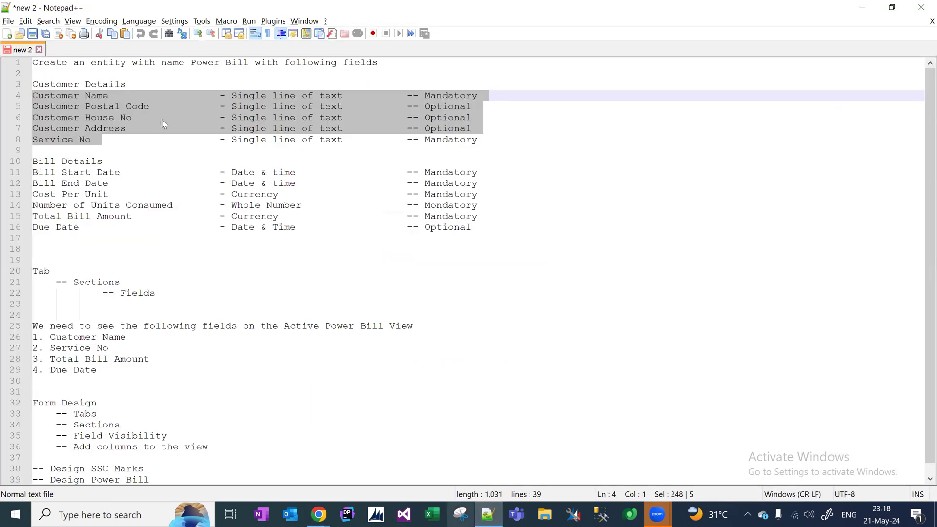
{"action": "left_click", "coordinate": [173, 118]}
{"action": "left_click_drag", "start_coordinate": [149, 107], "coordinate": [34, 108]}
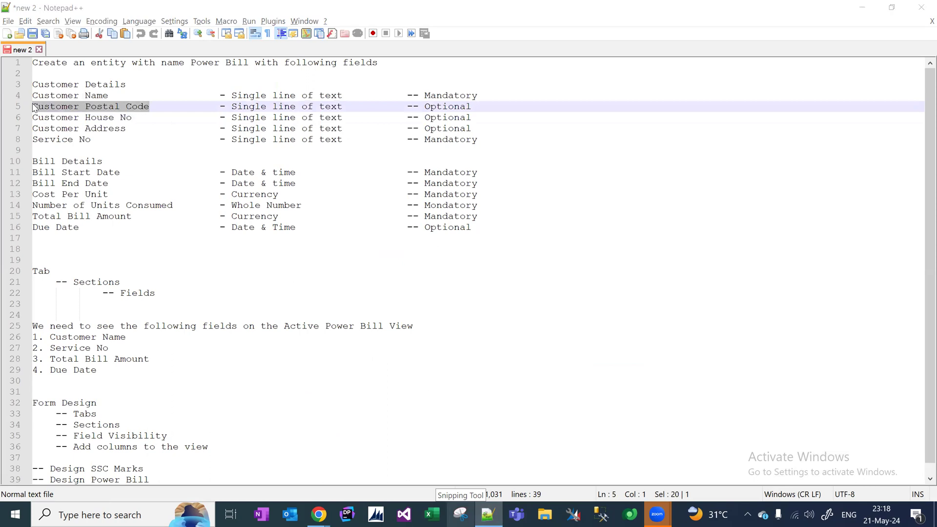
{"action": "key", "text": "alt+Tab"}
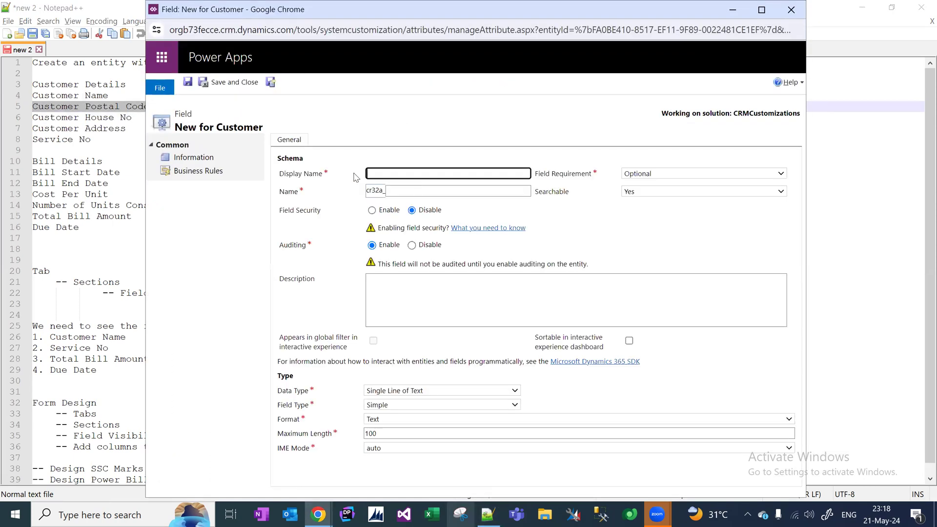
Create the 'Customer Postal Code' text field and start another new field.
{"action": "key", "text": "ctrl+v"}
{"action": "left_click", "coordinate": [630, 234]}
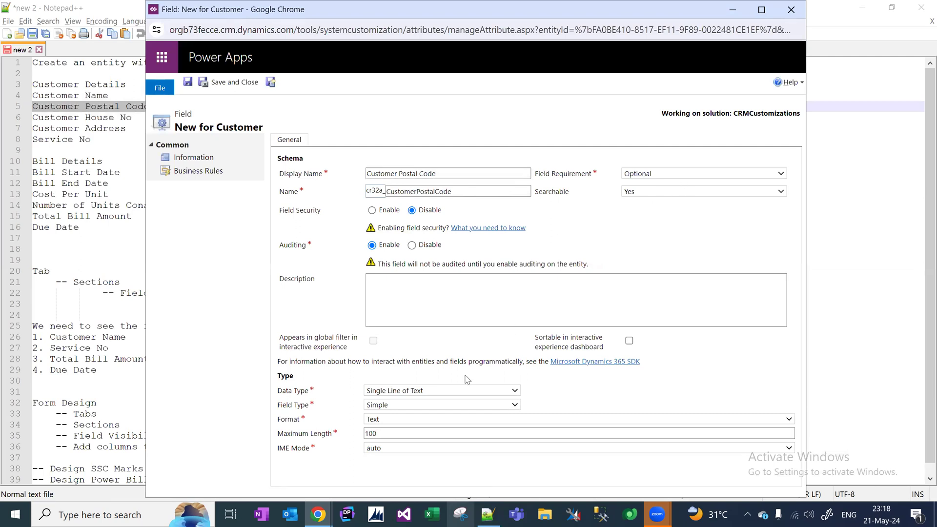
{"action": "left_click", "coordinate": [275, 86]}
Create the 'Customer House No' field from the notes label, starting another new field.
{"action": "key", "text": "alt+Tab"}
{"action": "left_click_drag", "start_coordinate": [133, 118], "coordinate": [27, 120]}
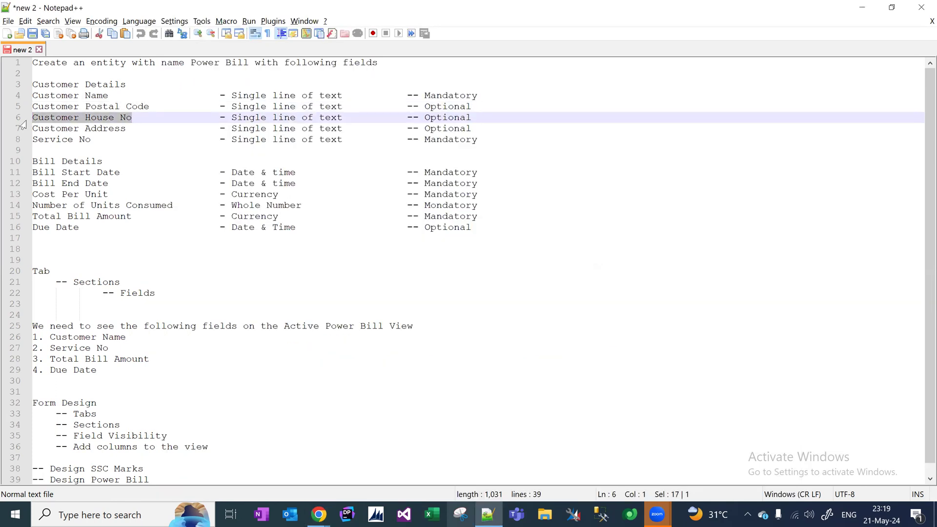
{"action": "key", "text": "alt+Tab"}
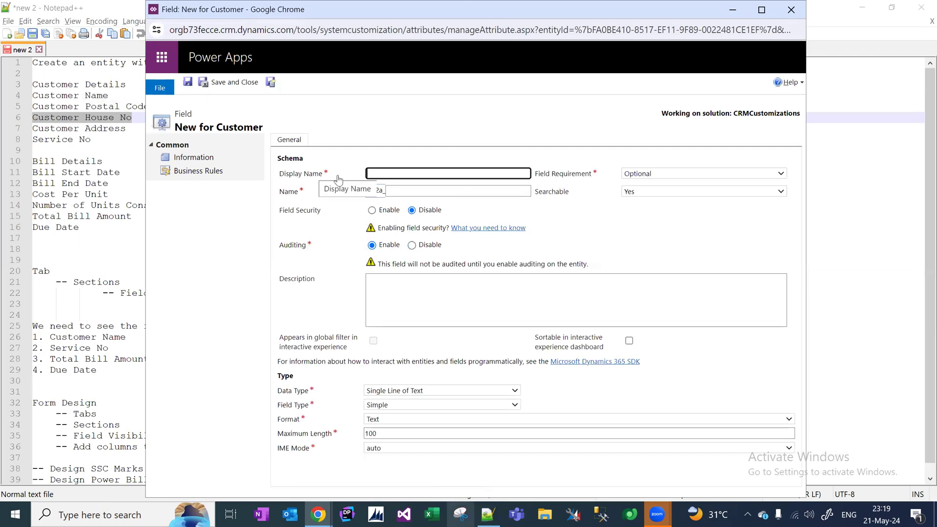
{"action": "key", "text": "ctrl+v"}
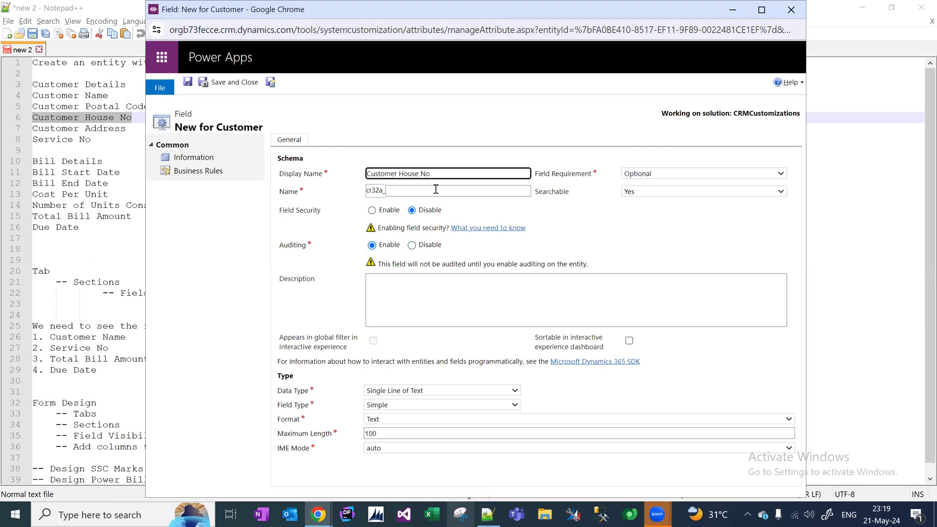
{"action": "left_click", "coordinate": [544, 220]}
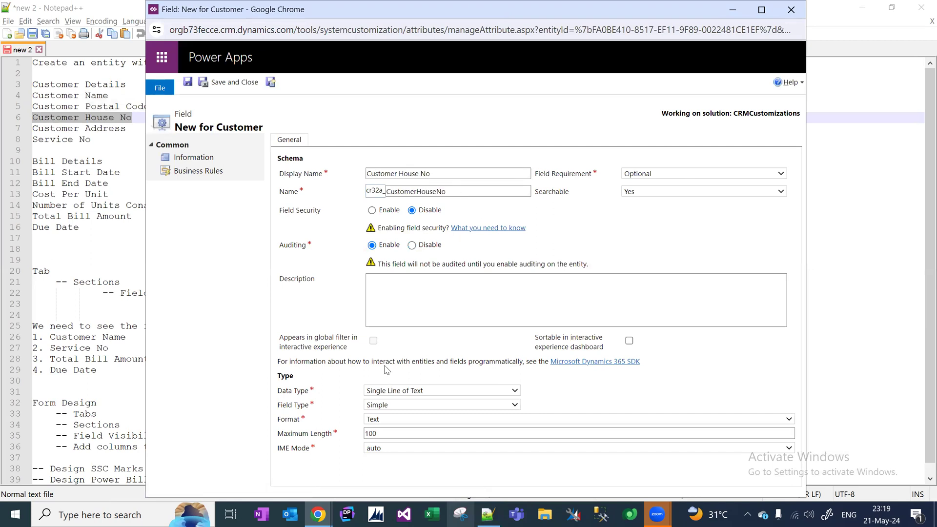
{"action": "left_click", "coordinate": [271, 85]}
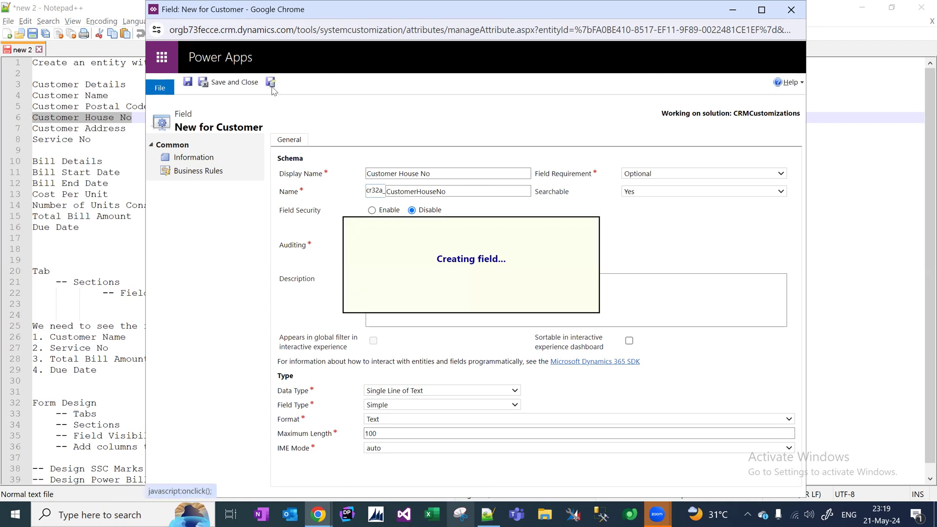
Create the 'Customer Address' field from the notes label, starting another new field.
{"action": "key", "text": "alt+Tab"}
{"action": "left_click_drag", "start_coordinate": [125, 128], "coordinate": [33, 129]}
{"action": "key", "text": "ctrl+c"}
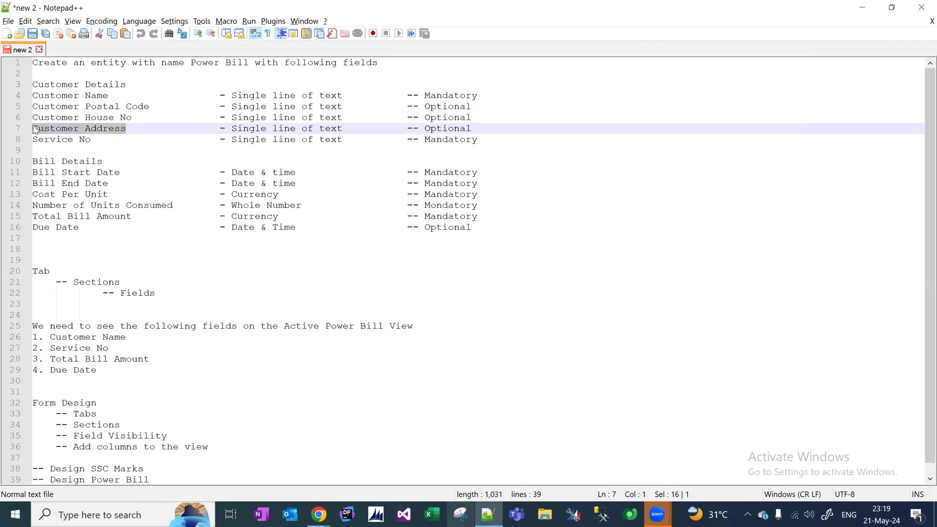
{"action": "key", "text": "alt+Tab"}
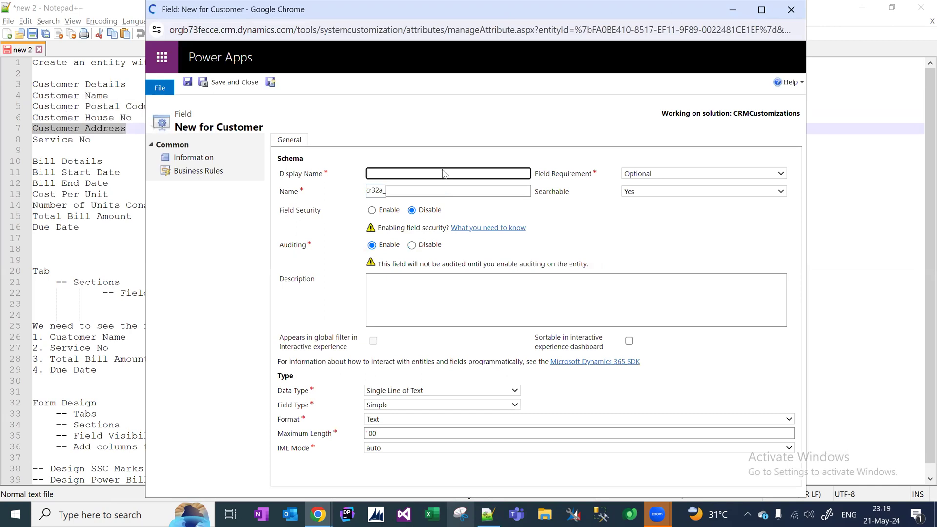
{"action": "left_click", "coordinate": [444, 173]}
{"action": "key", "text": "ctrl+v"}
{"action": "left_click", "coordinate": [628, 237]}
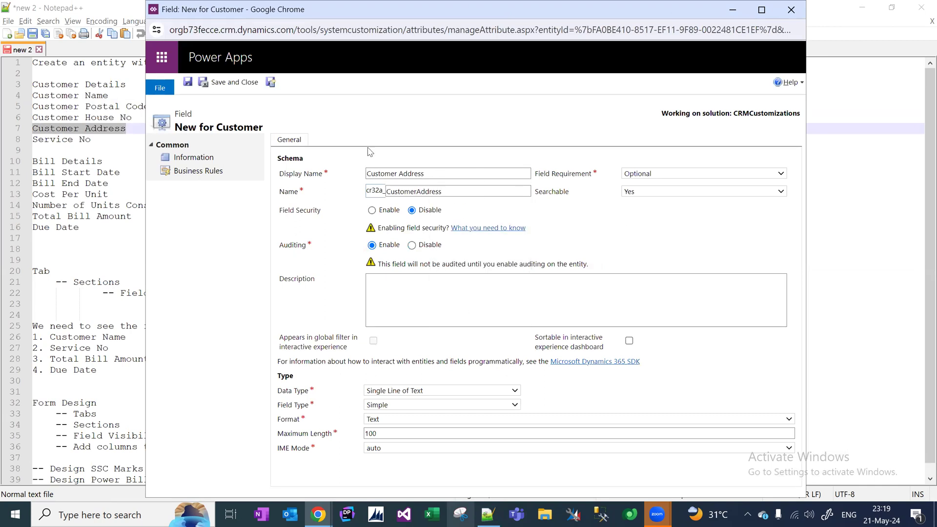
{"action": "left_click", "coordinate": [270, 81]}
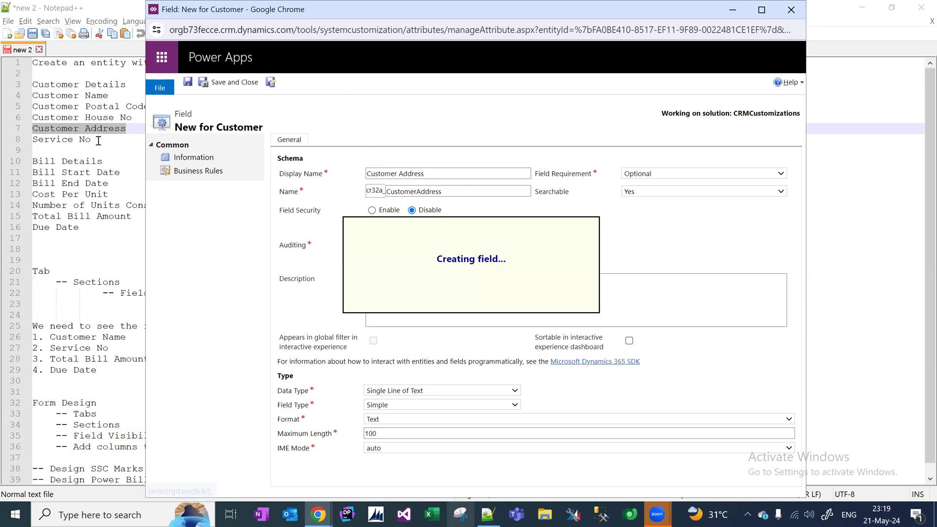
Create and save the 'Service No' field using the label copied from the notes.
{"action": "left_click", "coordinate": [98, 140]}
{"action": "left_click_drag", "start_coordinate": [90, 140], "coordinate": [27, 142]}
{"action": "key", "text": "ctrl+c"}
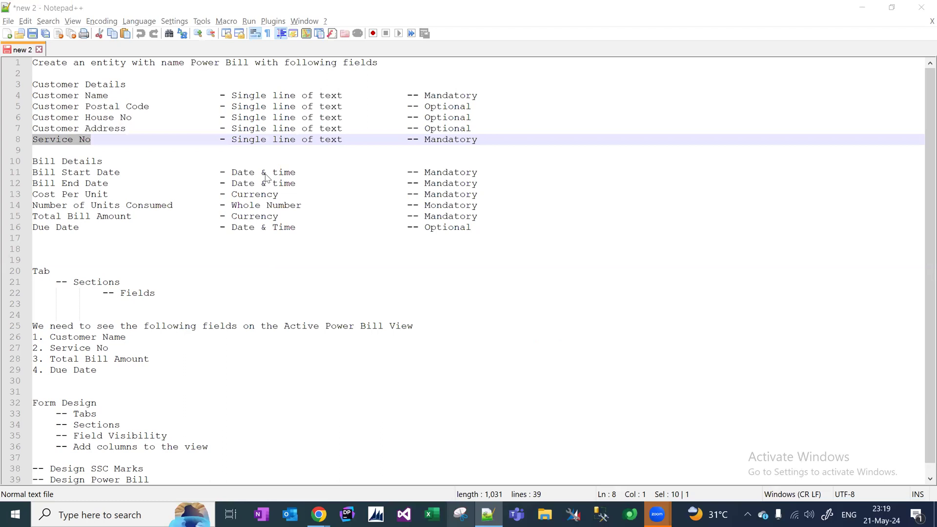
{"action": "key", "text": "alt+Tab"}
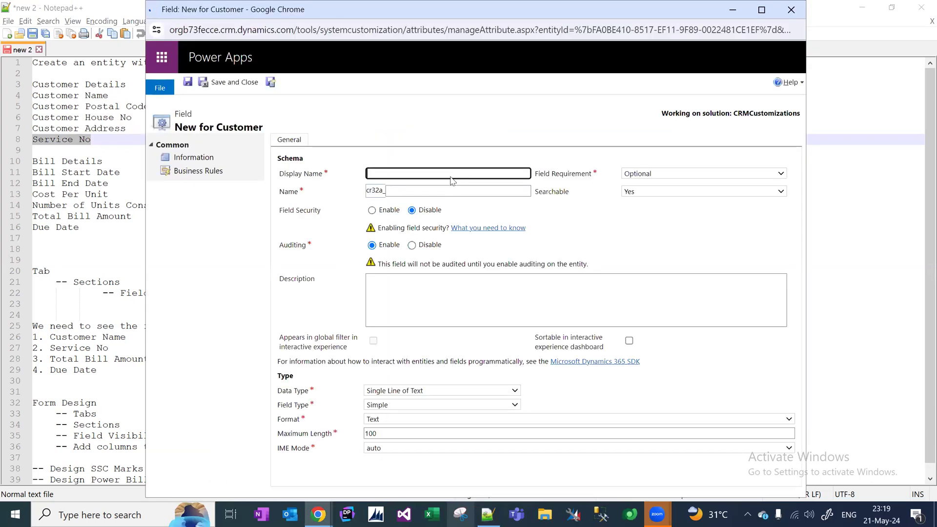
{"action": "left_click", "coordinate": [452, 172]}
{"action": "key", "text": "ctrl+v"}
{"action": "left_click", "coordinate": [436, 157]}
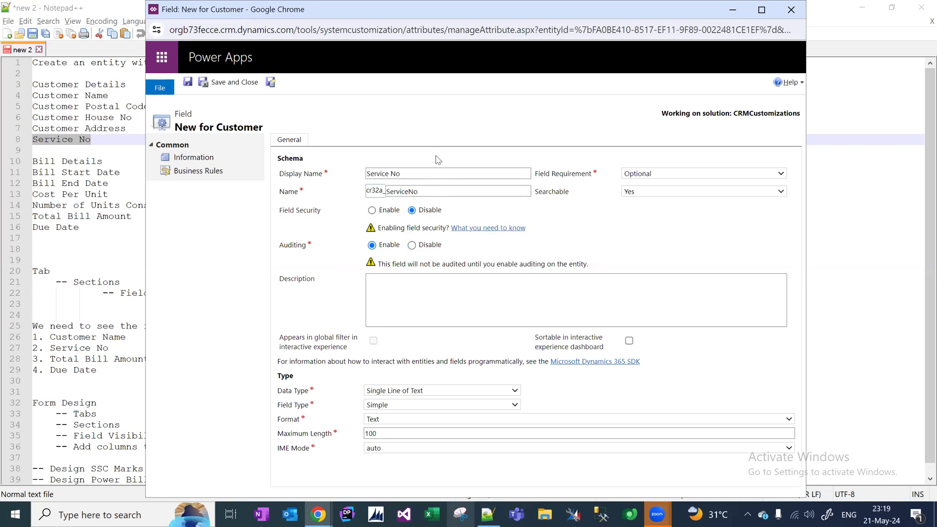
{"action": "left_click", "coordinate": [272, 84]}
Add line 9 'Total Bill Paid By Customer Till Date -- Currency' to the notes and select its name.
{"action": "left_click", "coordinate": [126, 136]}
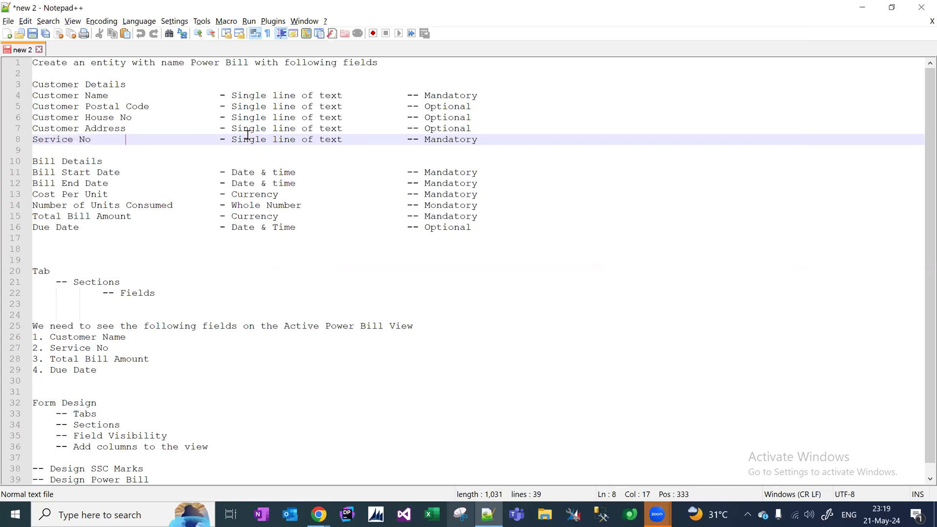
{"action": "left_click", "coordinate": [498, 141]}
{"action": "key", "text": "Return"}
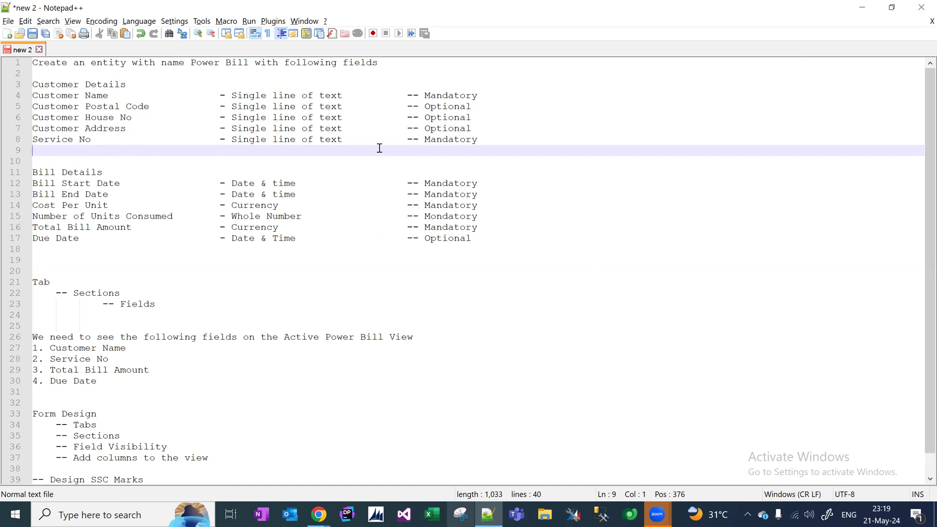
{"action": "left_click", "coordinate": [512, 132]}
{"action": "left_click", "coordinate": [479, 139]}
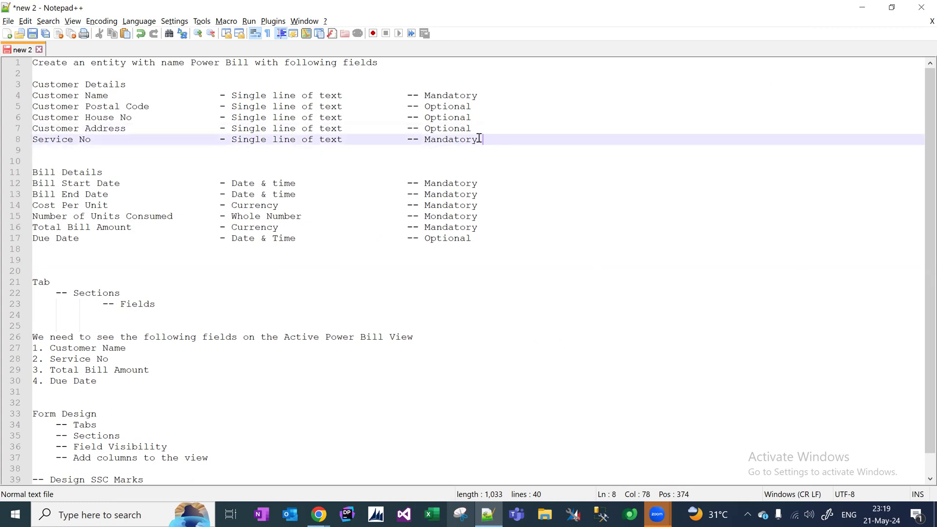
{"action": "key", "text": "Return"}
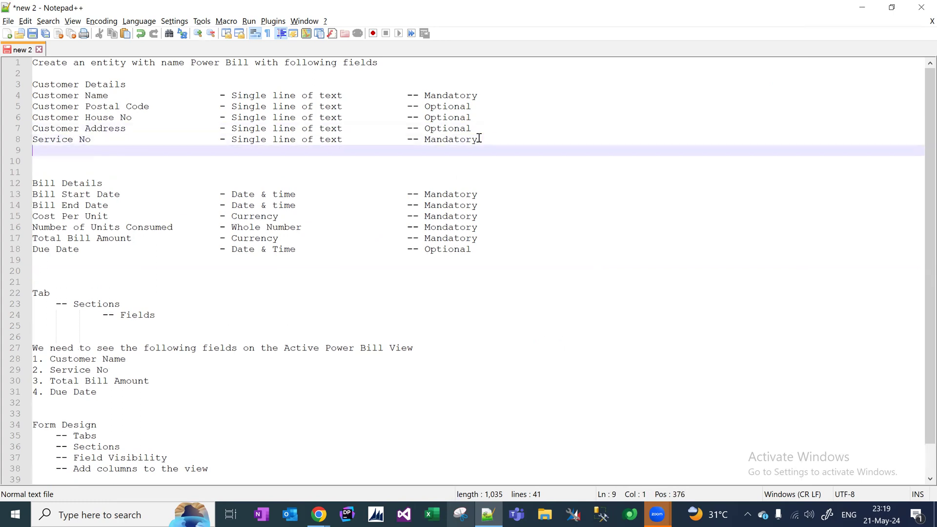
{"action": "type", "text": "Total"}
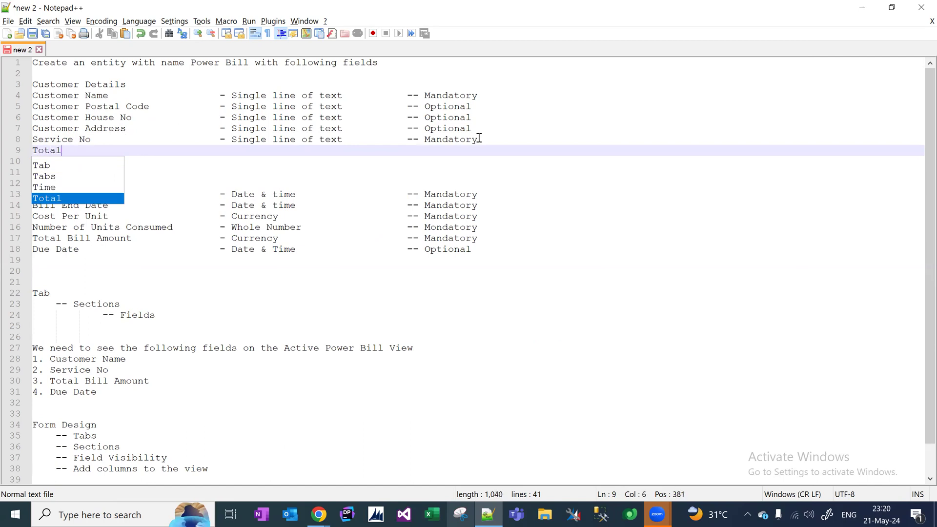
{"action": "type", "text": " Bill Paid"}
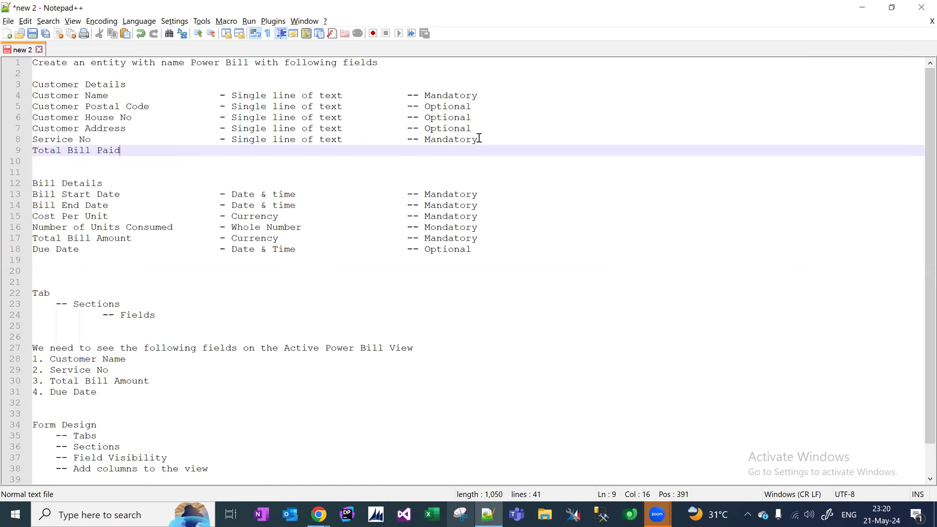
{"action": "type", "text": " By Customer Till Date "}
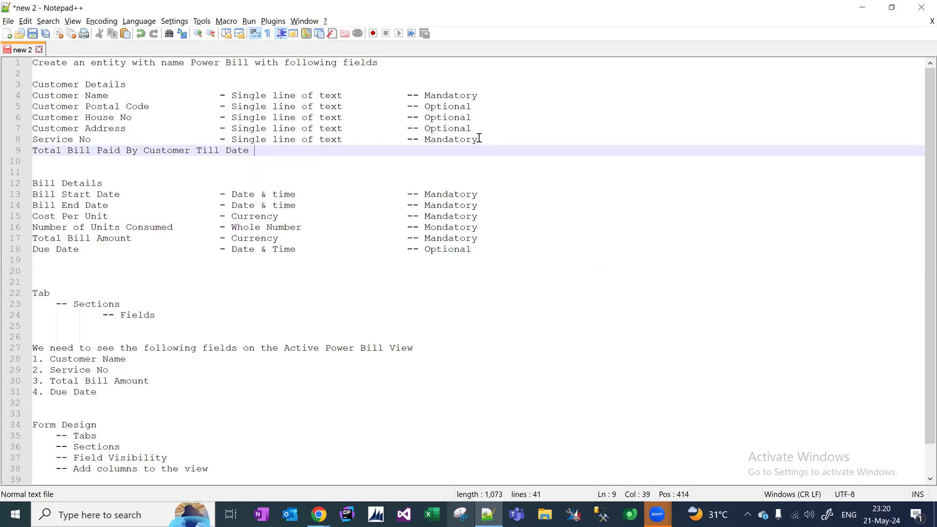
{"action": "type", "text": "-- Currency"}
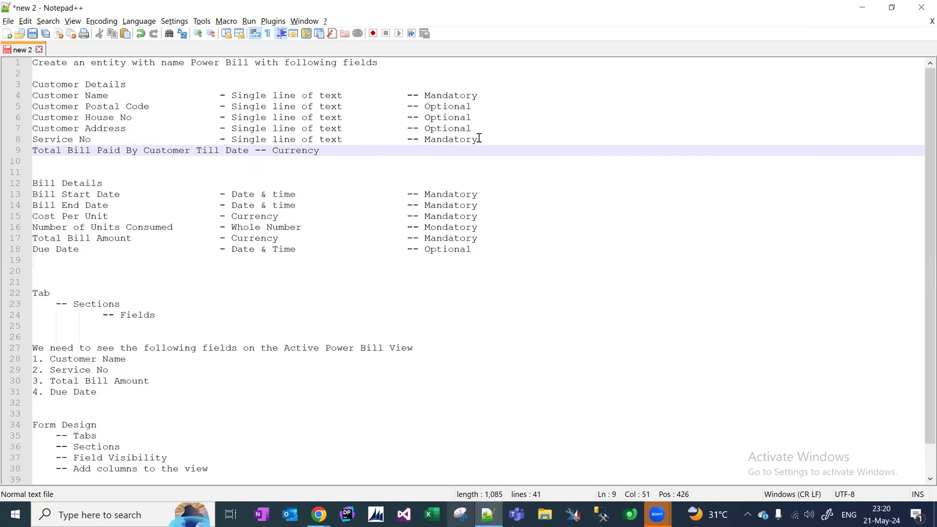
{"action": "key", "text": "Return"}
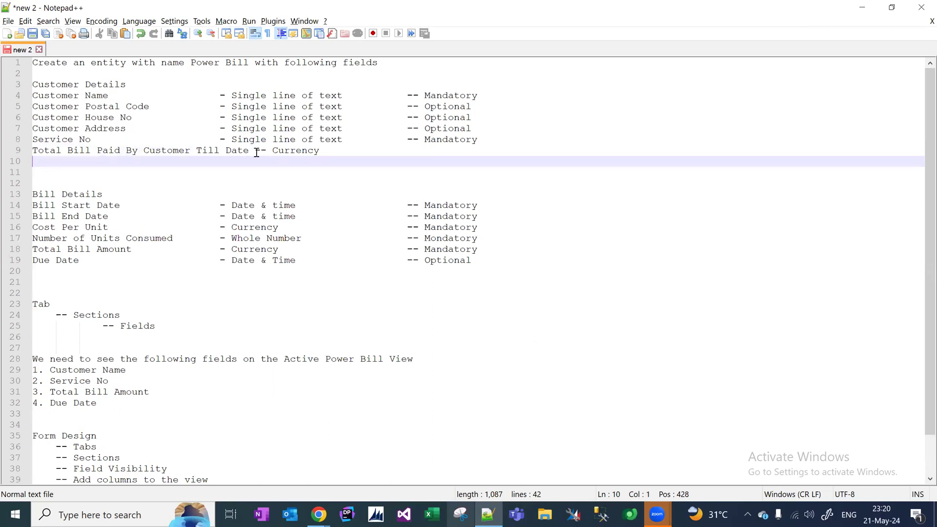
{"action": "left_click_drag", "start_coordinate": [250, 151], "coordinate": [27, 151]}
{"action": "key", "text": "ctrl+c"}
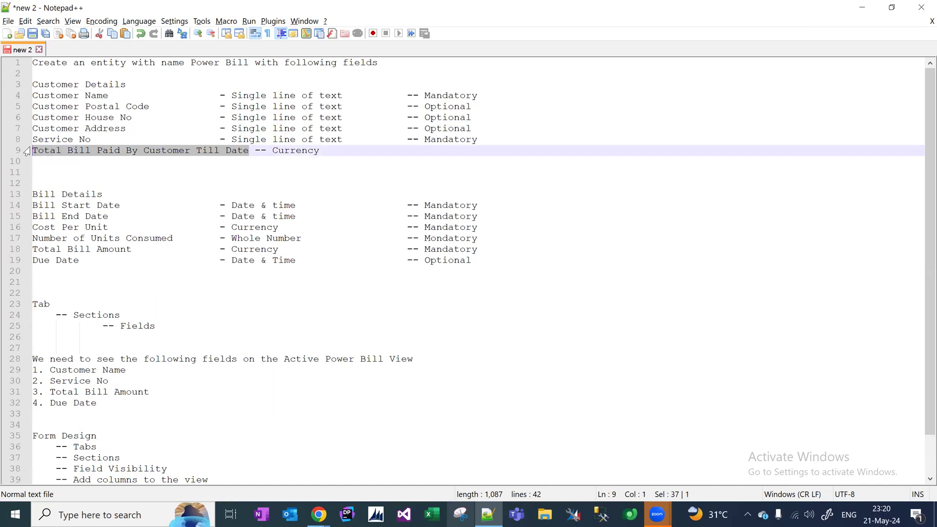
Create Currency field 'Total Bill Paid By Customer Till Date' with minimum value 0 and save it.
{"action": "key", "text": "alt+Tab"}
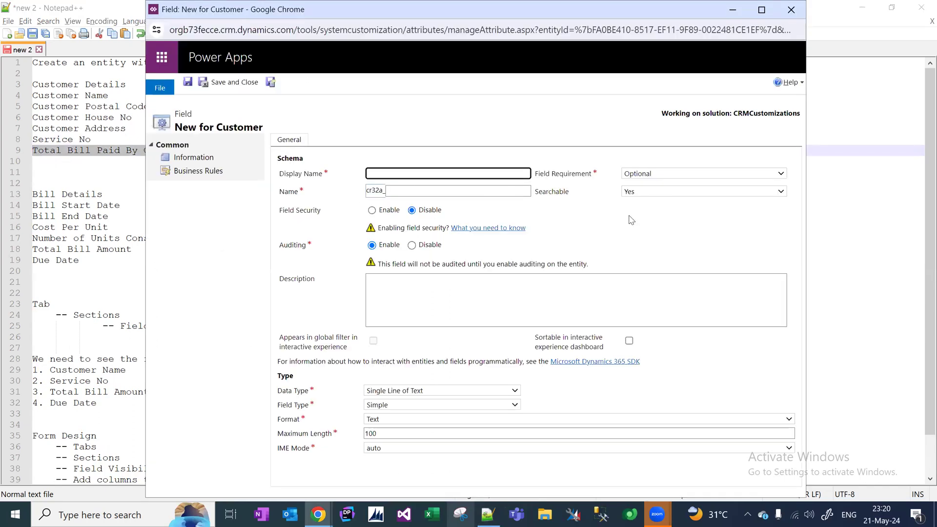
{"action": "key", "text": "ctrl+v"}
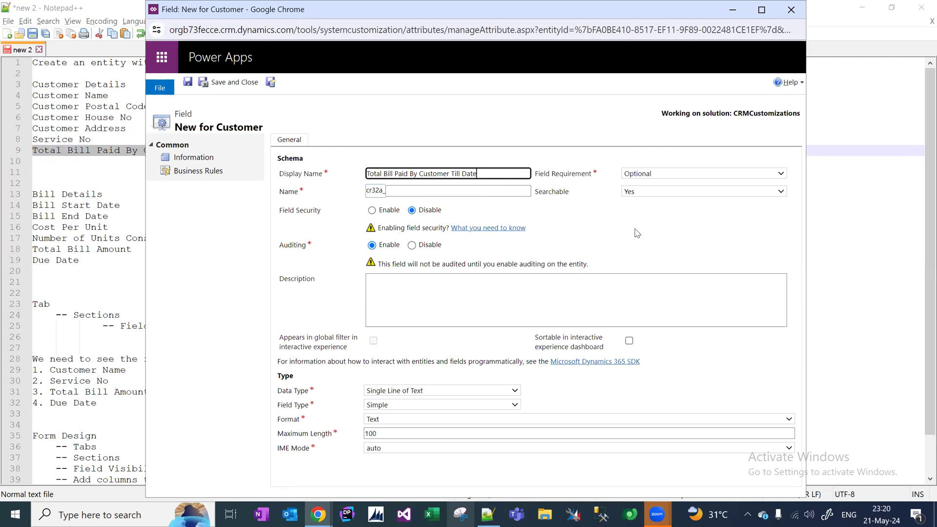
{"action": "left_click", "coordinate": [637, 233]}
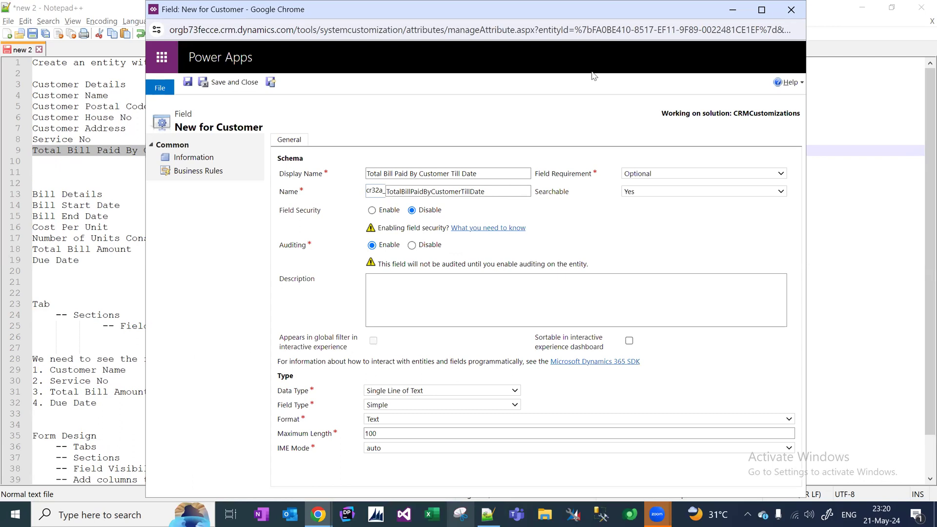
{"action": "double_click", "coordinate": [574, 14]}
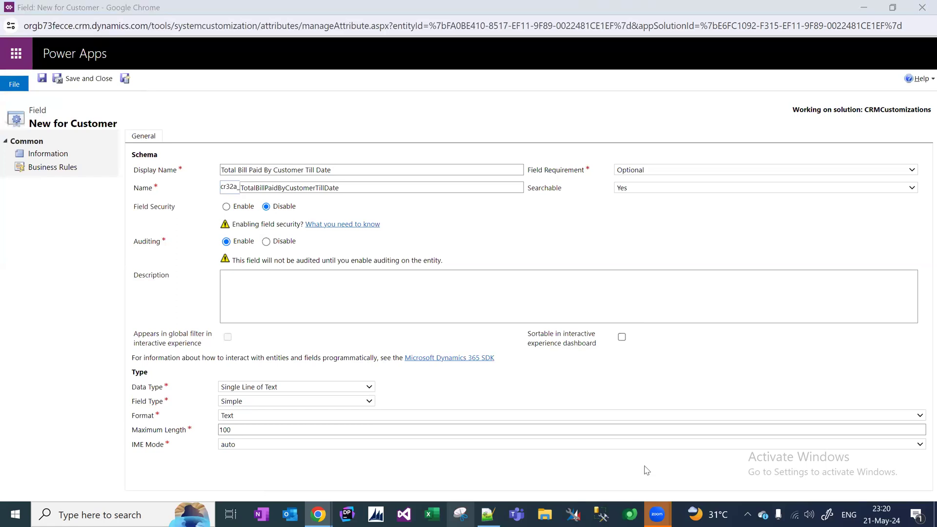
{"action": "left_click", "coordinate": [308, 388]}
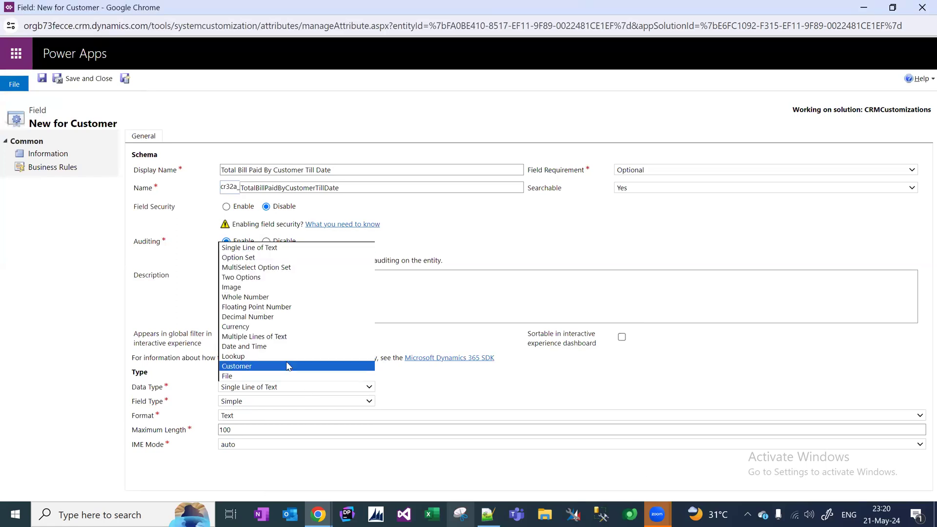
{"action": "left_click", "coordinate": [273, 327]}
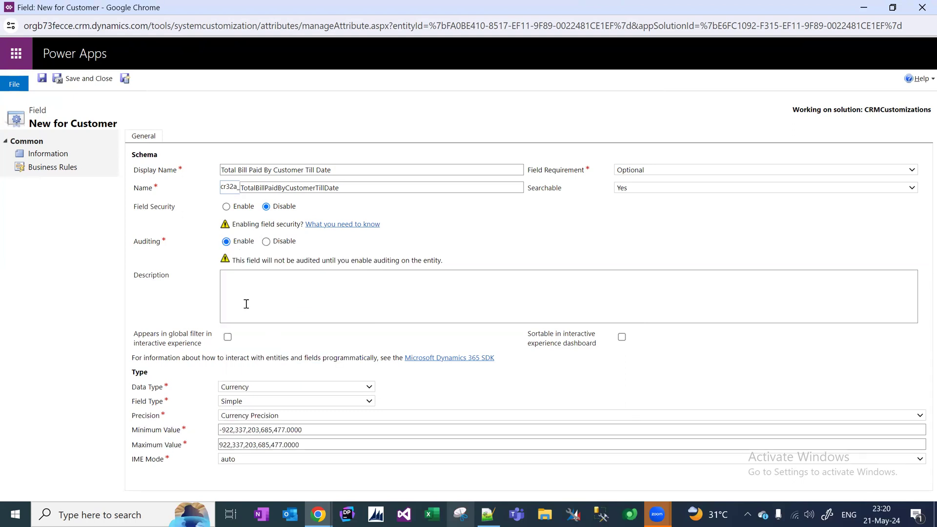
{"action": "left_click_drag", "start_coordinate": [337, 431], "coordinate": [139, 431]}
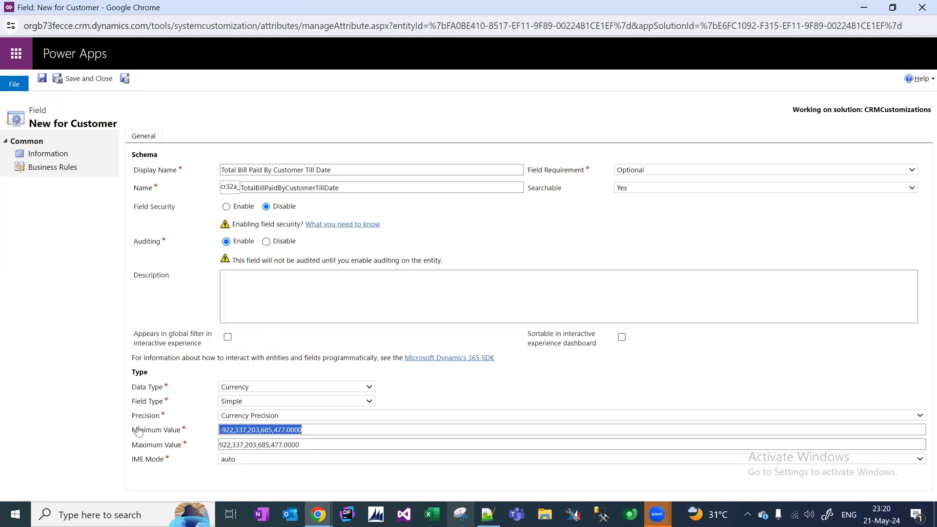
{"action": "type", "text": "0"}
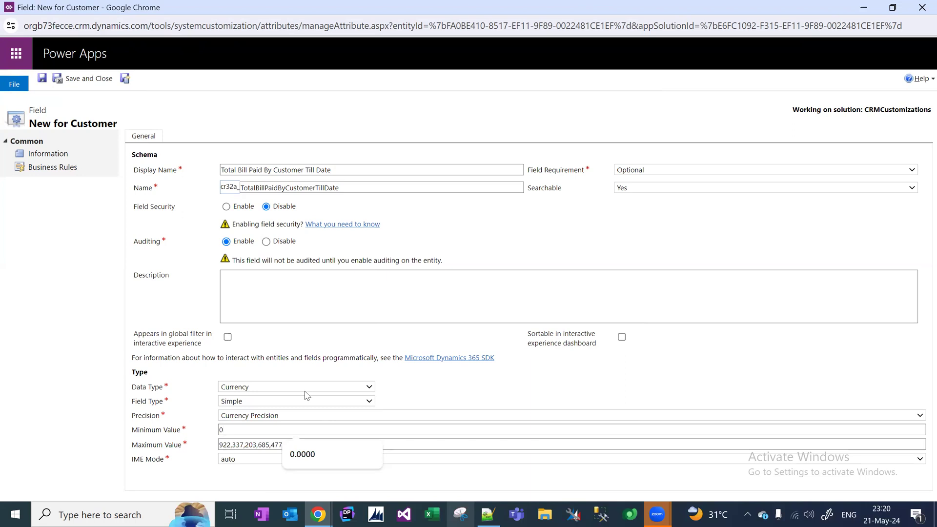
{"action": "left_click", "coordinate": [101, 83]}
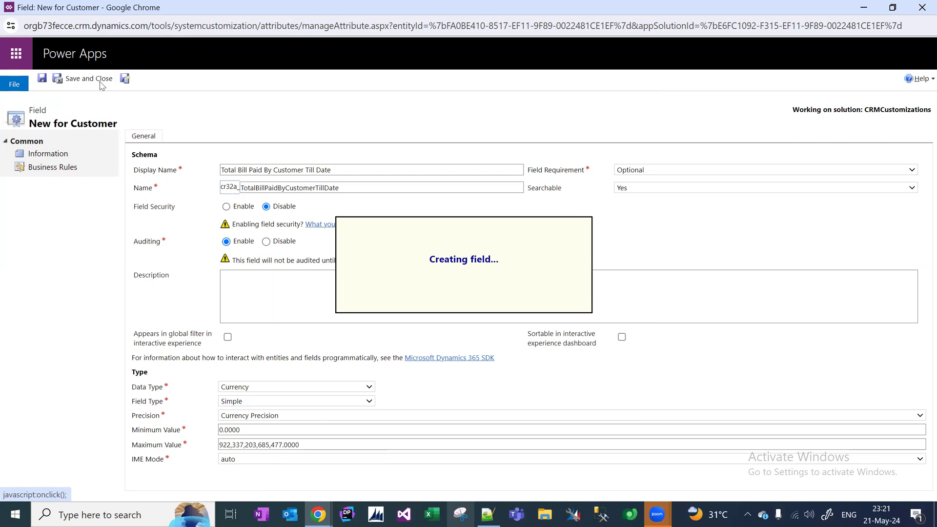
{"action": "key", "text": "alt+Tab"}
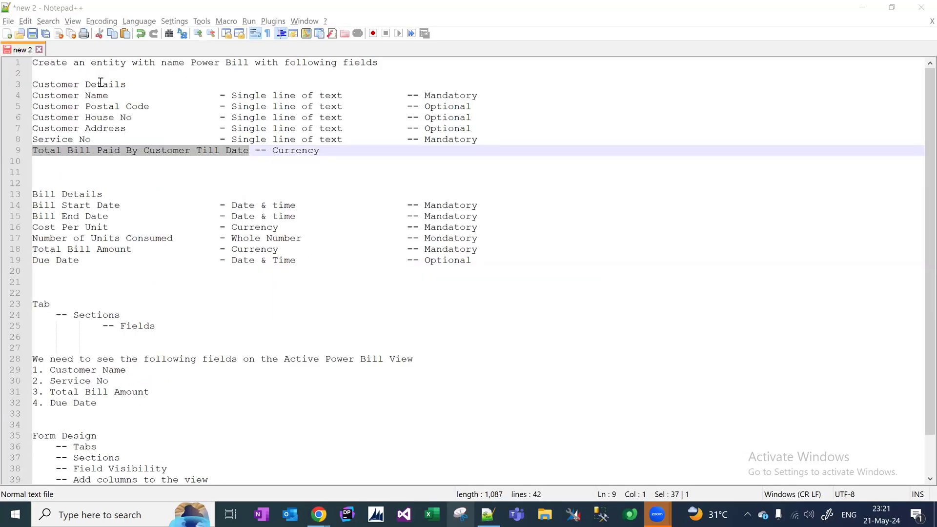
Open the Customer Main form in a maximized form editor and select its General section.
{"action": "key", "text": "alt+Tab"}
{"action": "key", "text": "alt+Tab"}
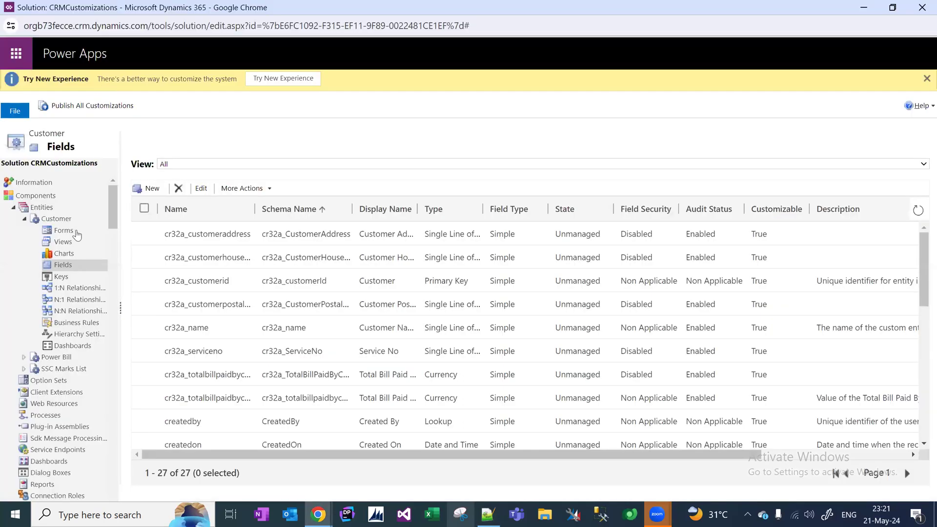
{"action": "left_click", "coordinate": [63, 230]}
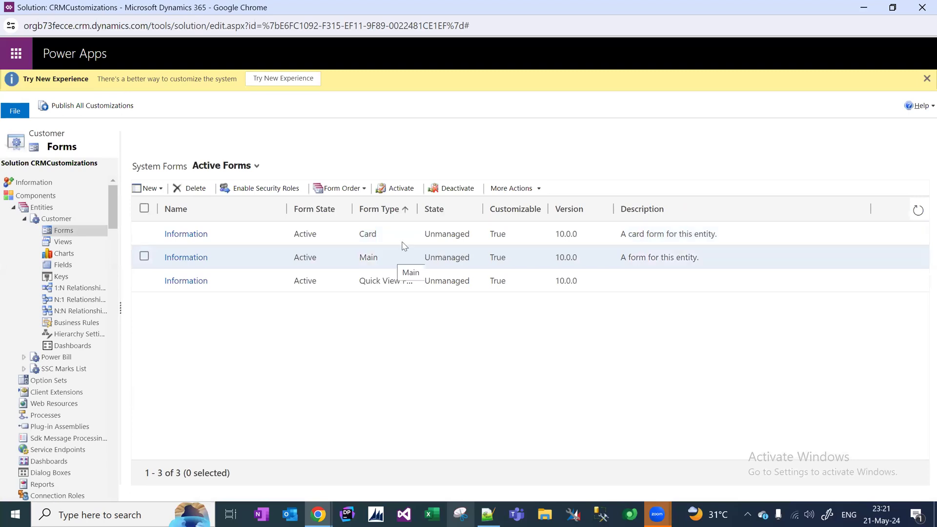
{"action": "left_click_drag", "start_coordinate": [415, 209], "coordinate": [480, 209]}
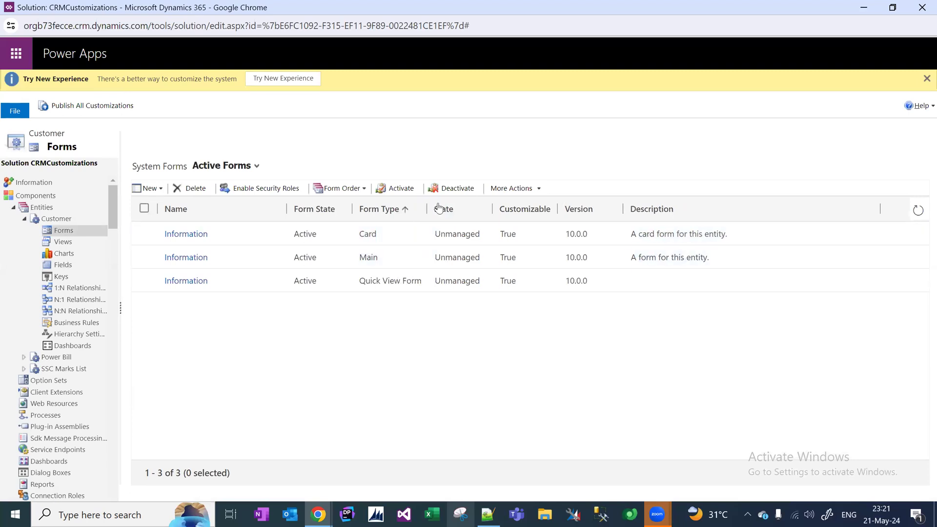
{"action": "double_click", "coordinate": [426, 257]}
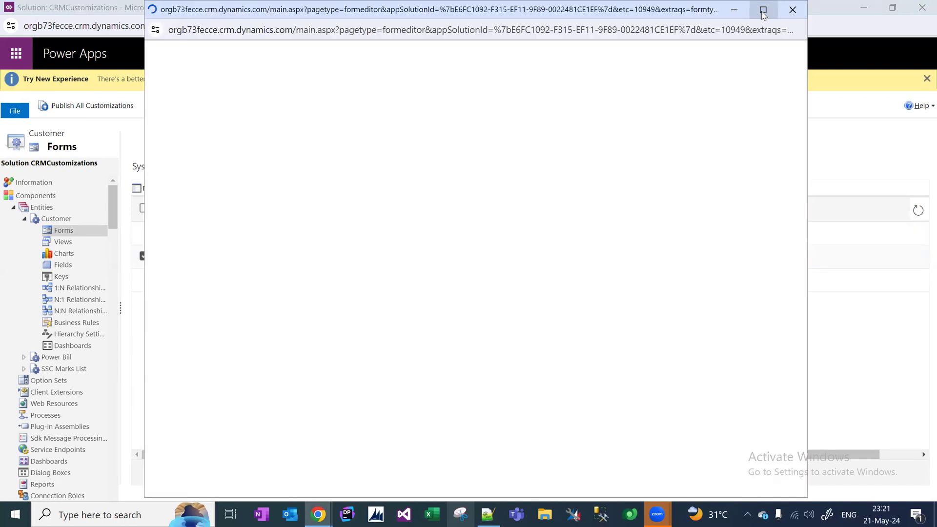
{"action": "left_click", "coordinate": [762, 10]}
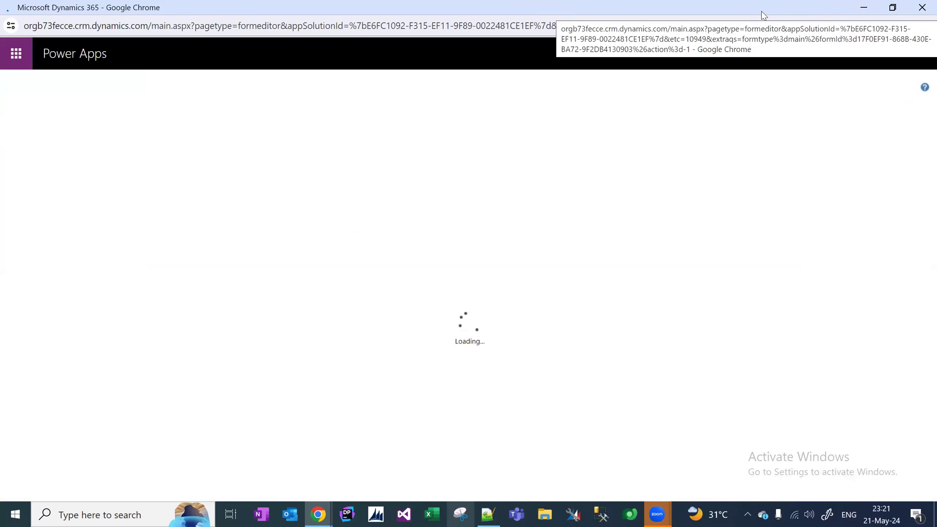
{"action": "left_click", "coordinate": [893, 7]}
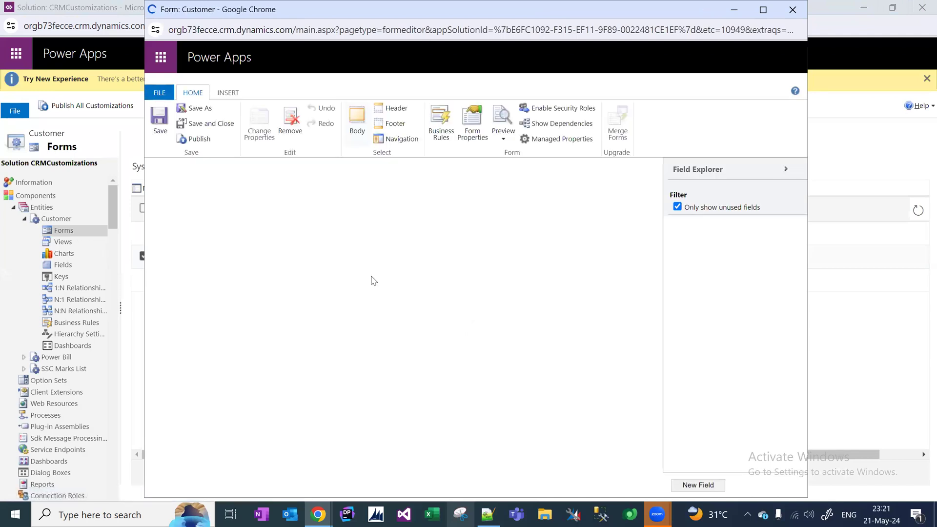
{"action": "left_click", "coordinate": [764, 9]}
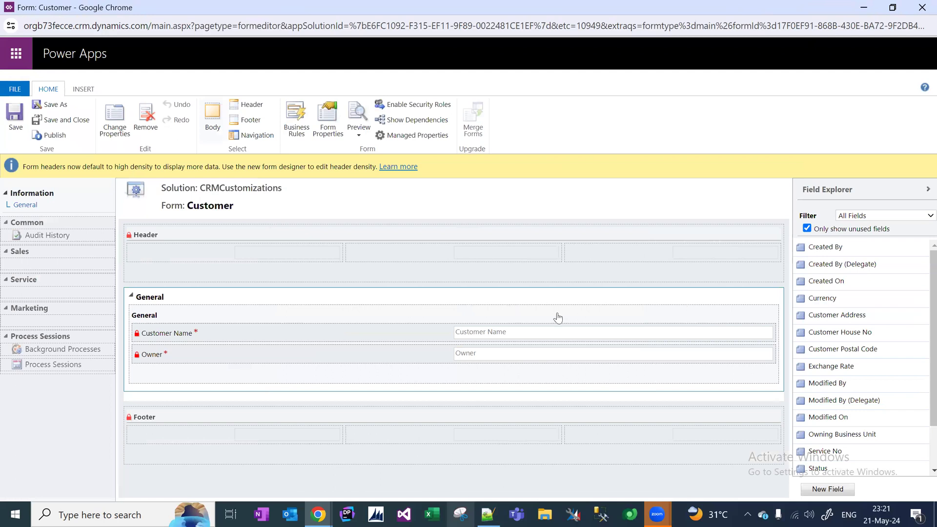
{"action": "left_click", "coordinate": [191, 319]}
Rename the form section to Customer Details and show its label and a top line.
{"action": "left_click", "coordinate": [119, 135]}
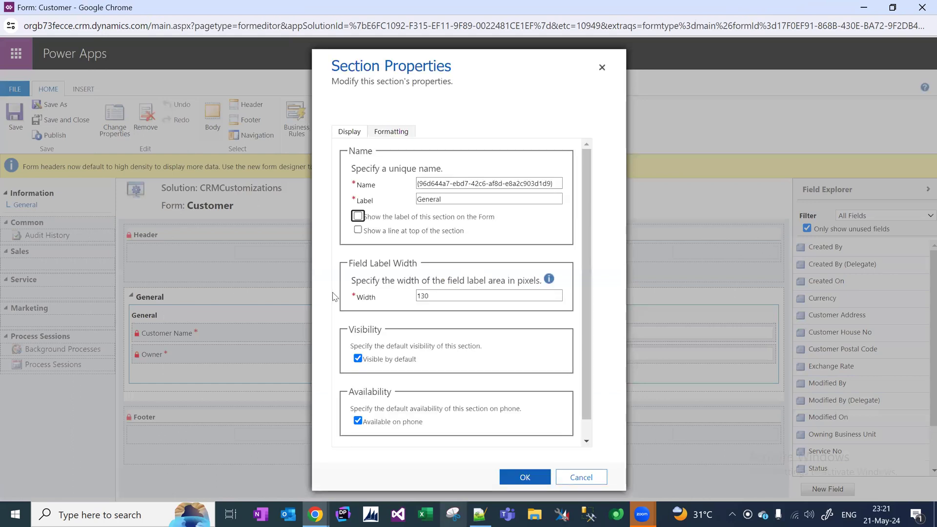
{"action": "left_click_drag", "start_coordinate": [455, 201], "coordinate": [378, 200]}
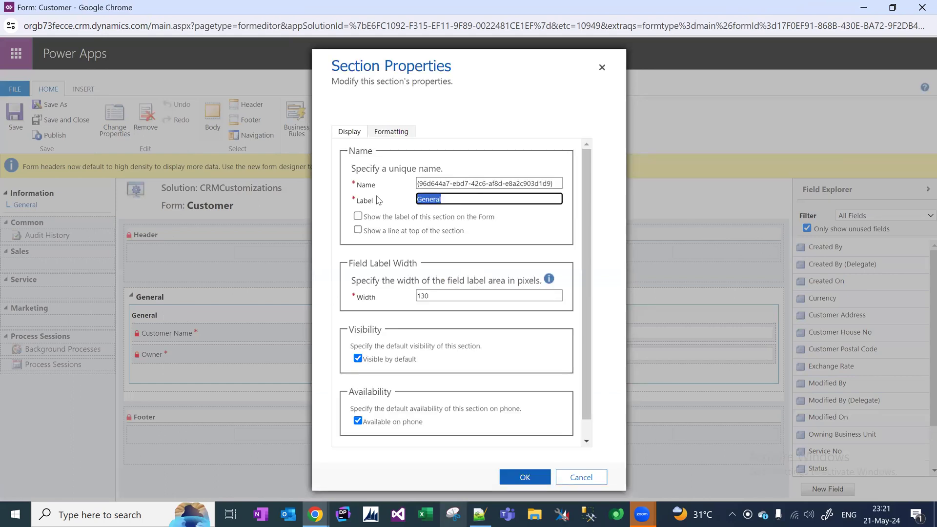
{"action": "type", "text": "Customer Details"}
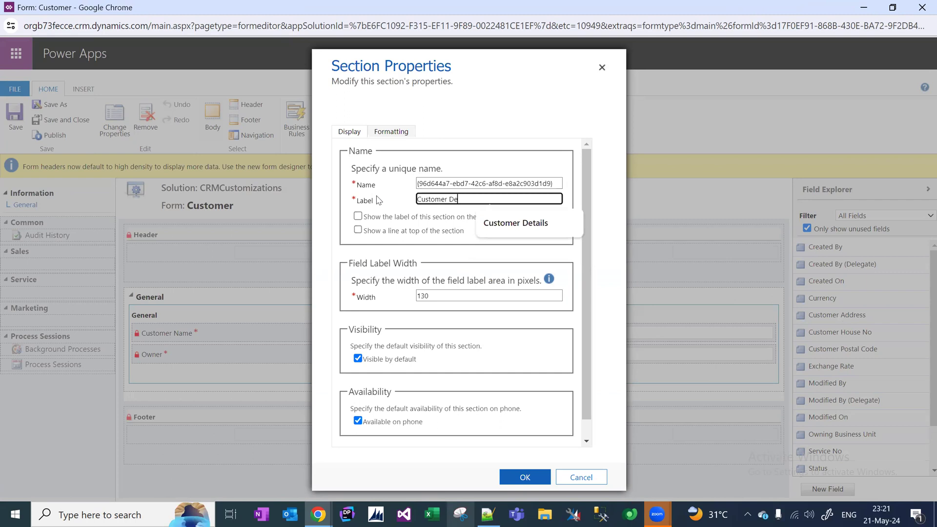
{"action": "left_click", "coordinate": [547, 225]}
{"action": "left_click", "coordinate": [357, 215]}
{"action": "left_click", "coordinate": [357, 230]}
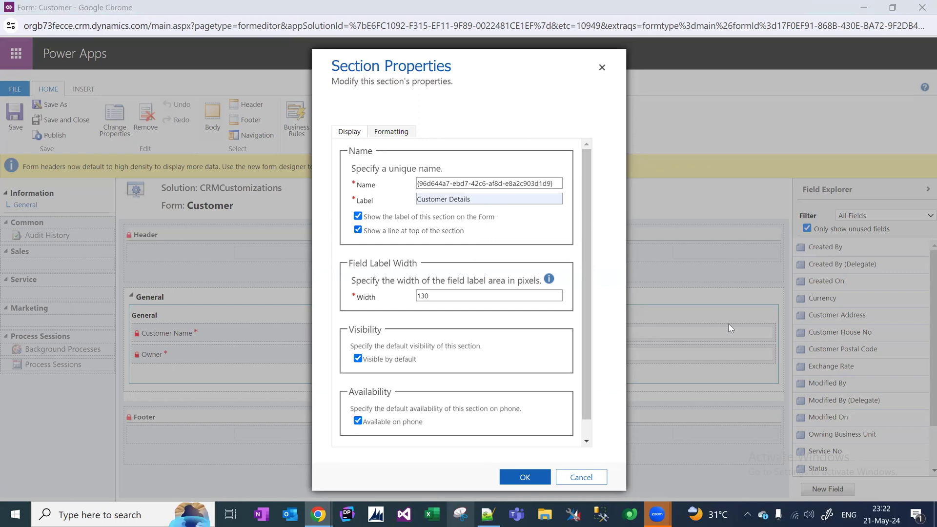
{"action": "left_click", "coordinate": [523, 481]}
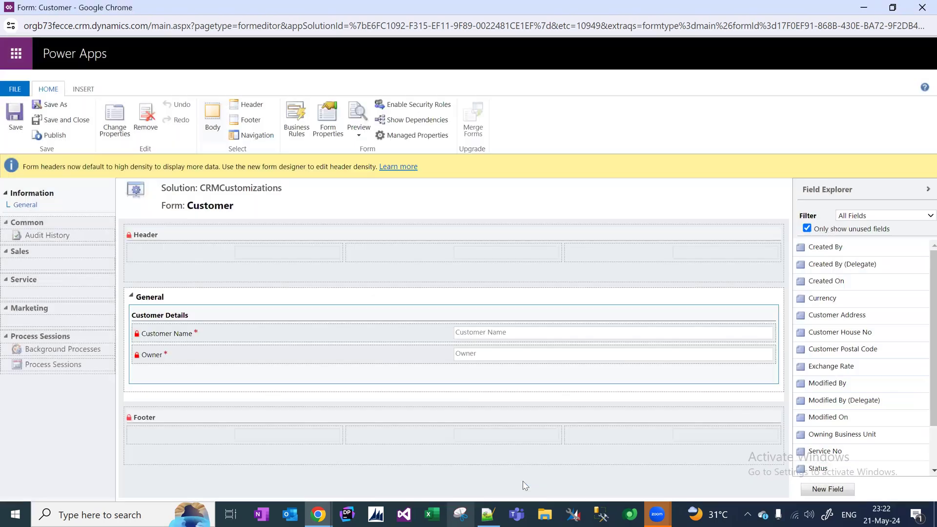
Add Customer Address, Postal Code, House No and Total Bill Paid fields to the section.
{"action": "left_click", "coordinate": [843, 281]}
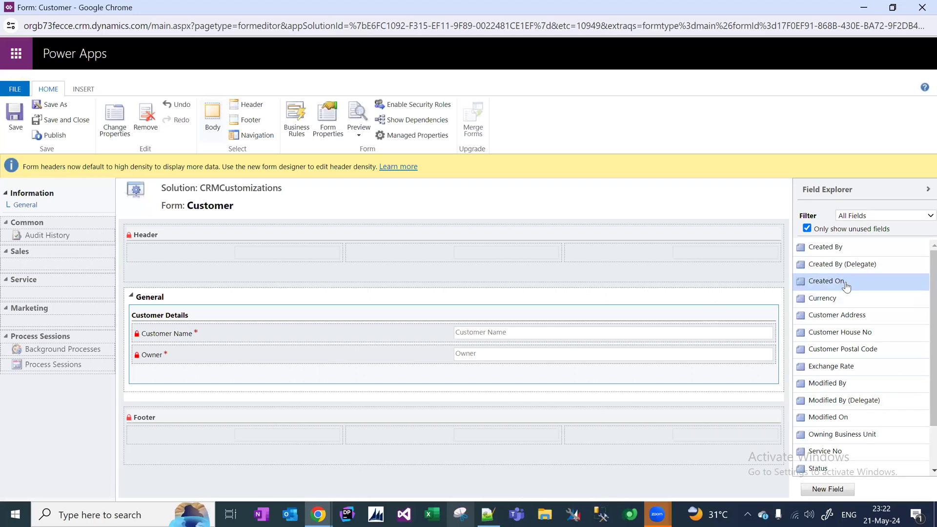
{"action": "double_click", "coordinate": [850, 317]}
{"action": "double_click", "coordinate": [854, 331]}
{"action": "double_click", "coordinate": [853, 318]}
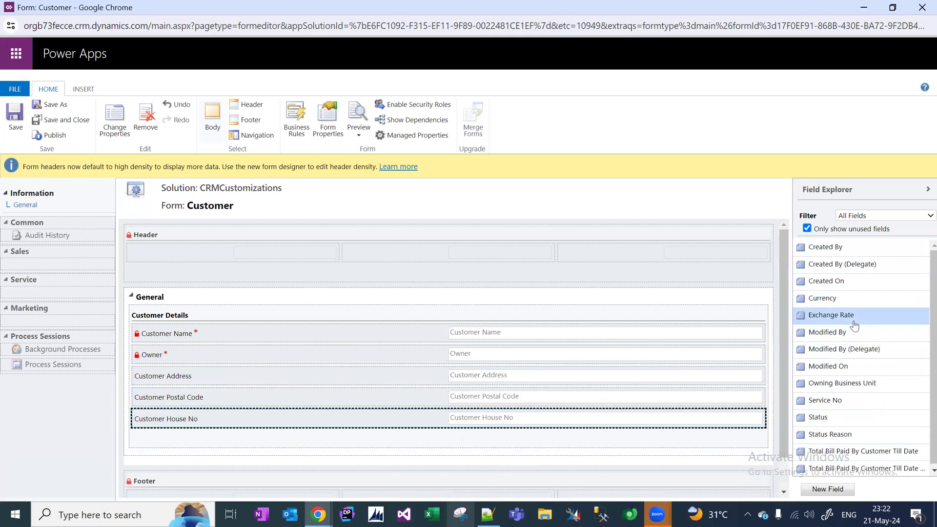
{"action": "double_click", "coordinate": [873, 455]}
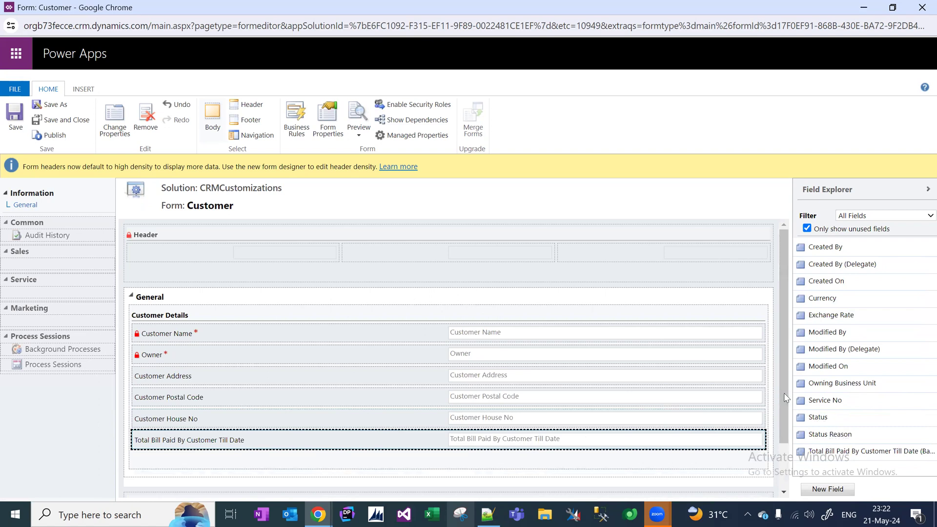
{"action": "left_click", "coordinate": [813, 451]}
{"action": "left_click", "coordinate": [274, 300]}
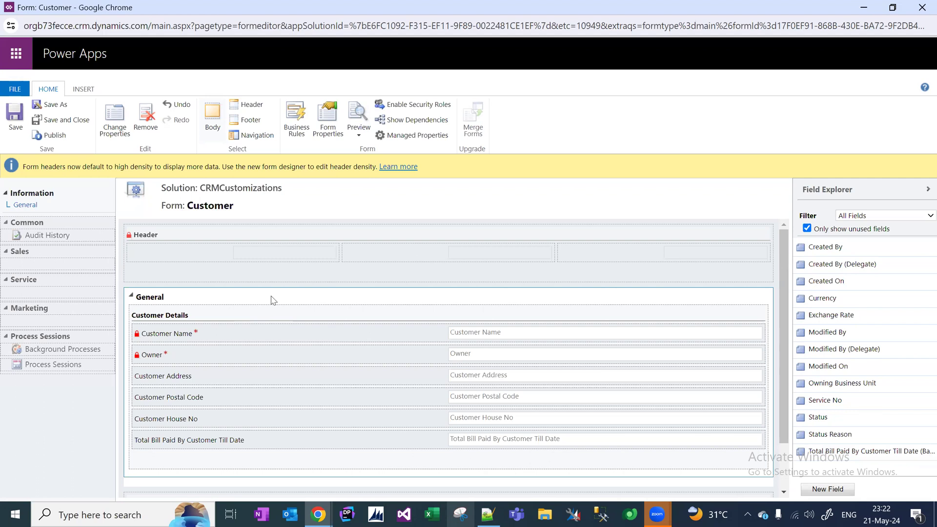
Save and publish the Customer form, then bring the CRMCustomizations solution window forward.
{"action": "left_click", "coordinate": [15, 127]}
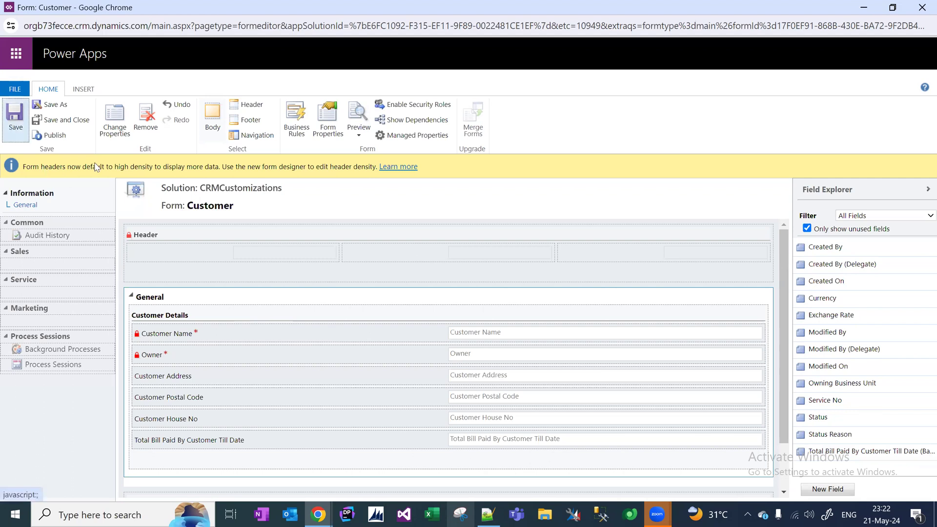
{"action": "left_click", "coordinate": [55, 135]}
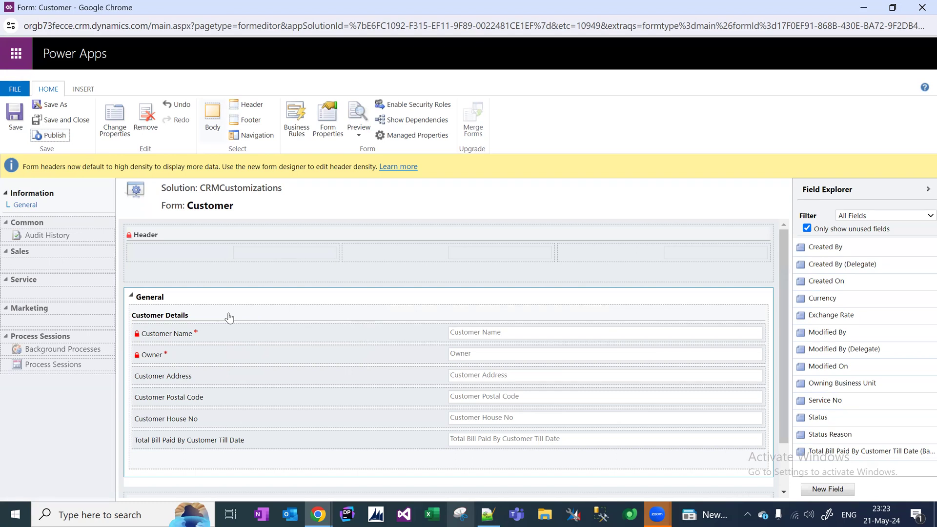
{"action": "left_click", "coordinate": [328, 514]}
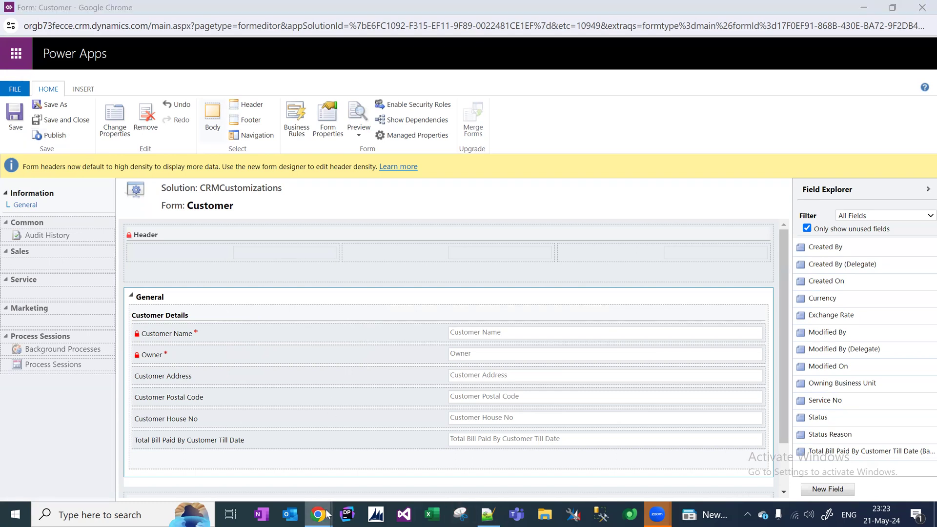
In the CRMCustomizations solution, collapse Customer and show the Power Bill entity's Fields list.
{"action": "left_click", "coordinate": [317, 456]}
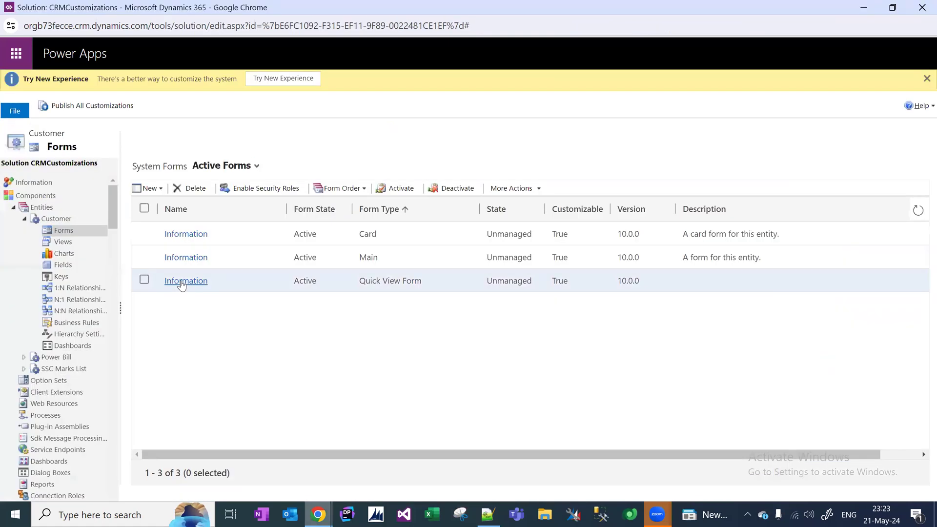
{"action": "left_click", "coordinate": [25, 219]}
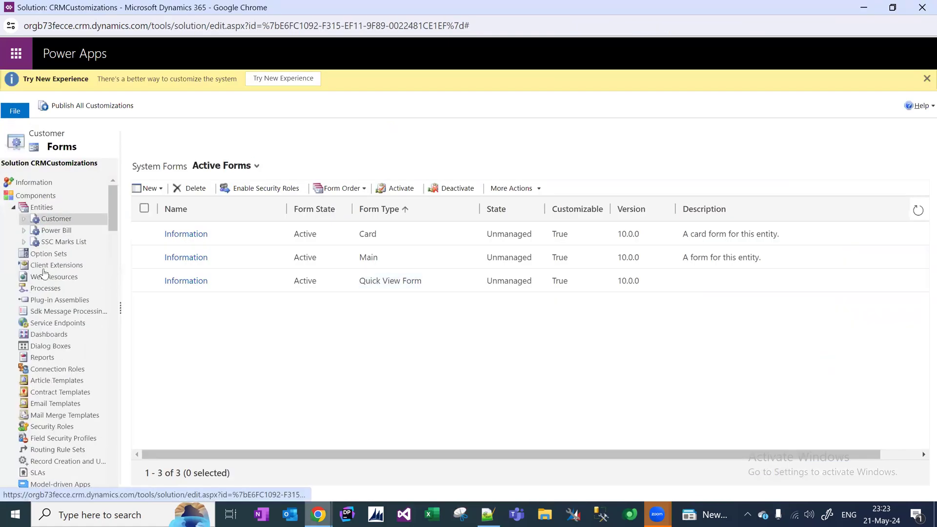
{"action": "left_click", "coordinate": [25, 230]}
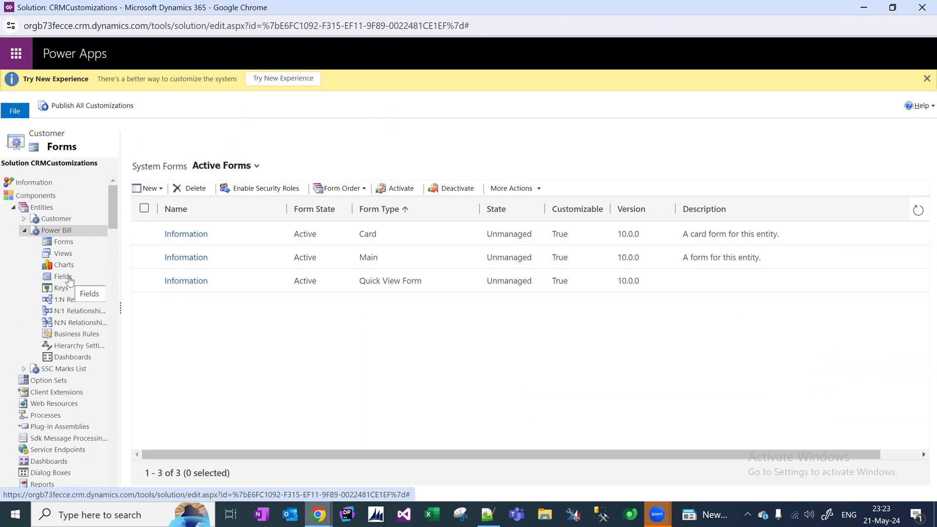
{"action": "left_click", "coordinate": [69, 278]}
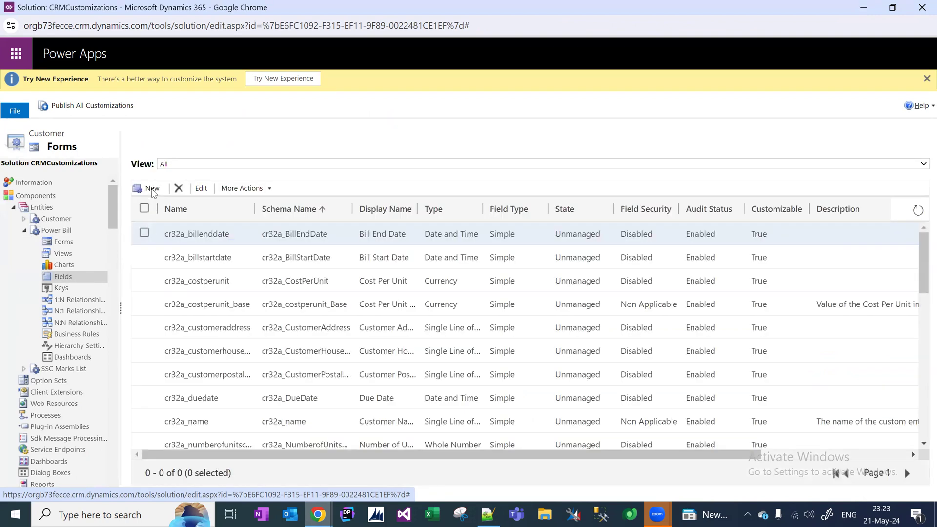
Create a new Power Bill field named Customer of type Lookup targeting Customer records.
{"action": "left_click", "coordinate": [155, 191]}
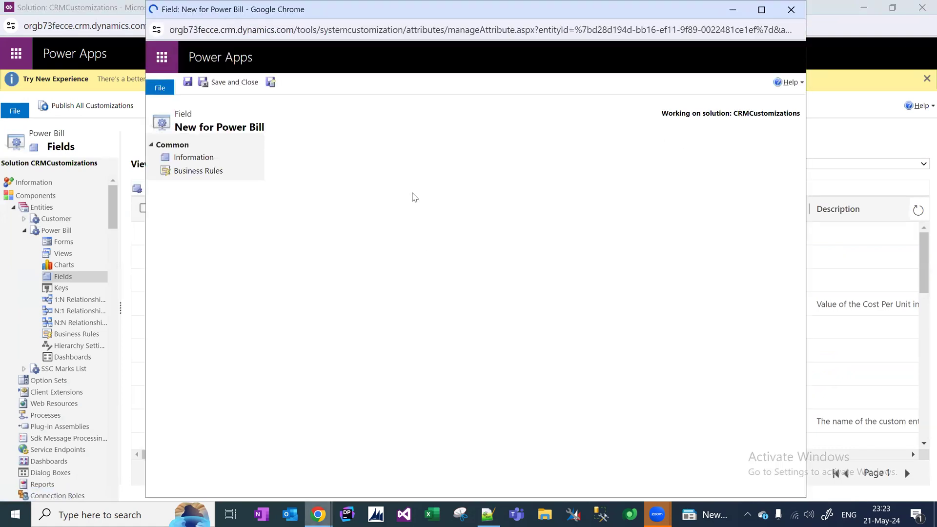
{"action": "type", "text": "Customer"}
{"action": "left_click", "coordinate": [582, 235]}
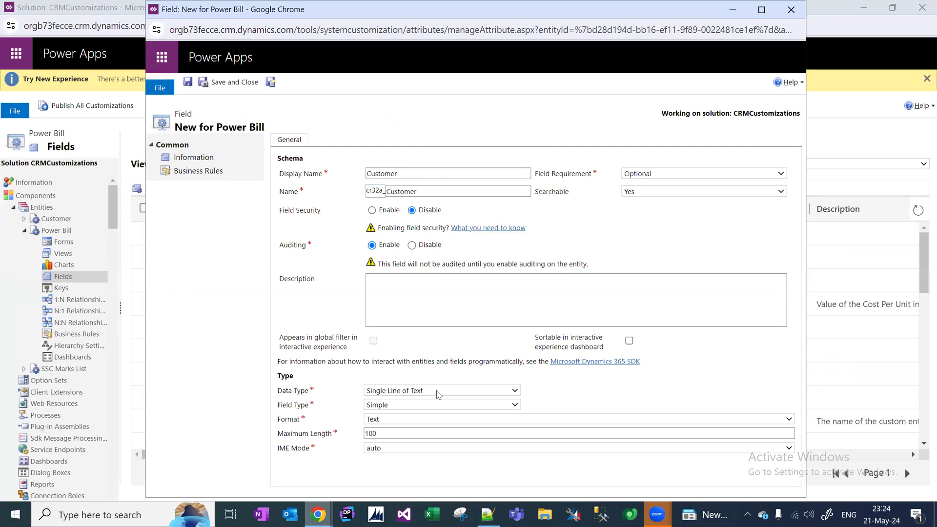
{"action": "left_click", "coordinate": [437, 394]}
{"action": "key", "text": "l"}
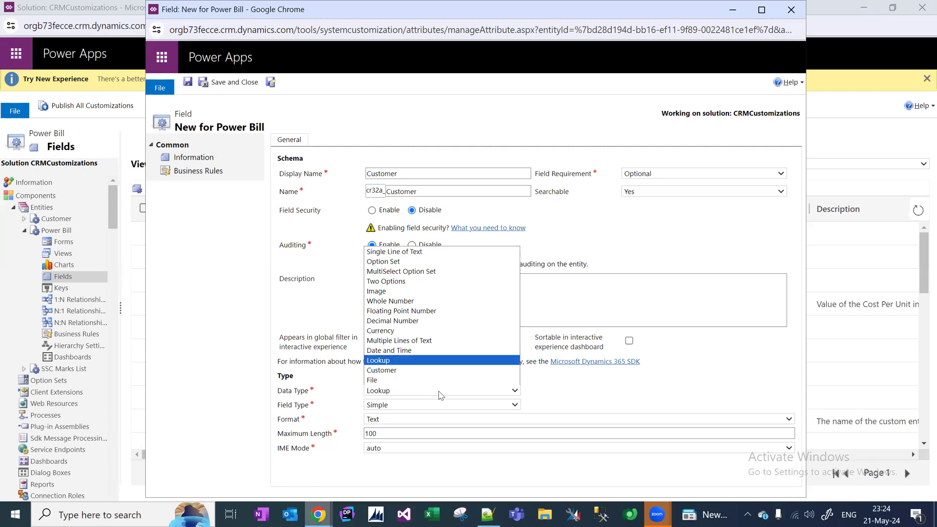
{"action": "key", "text": "Return"}
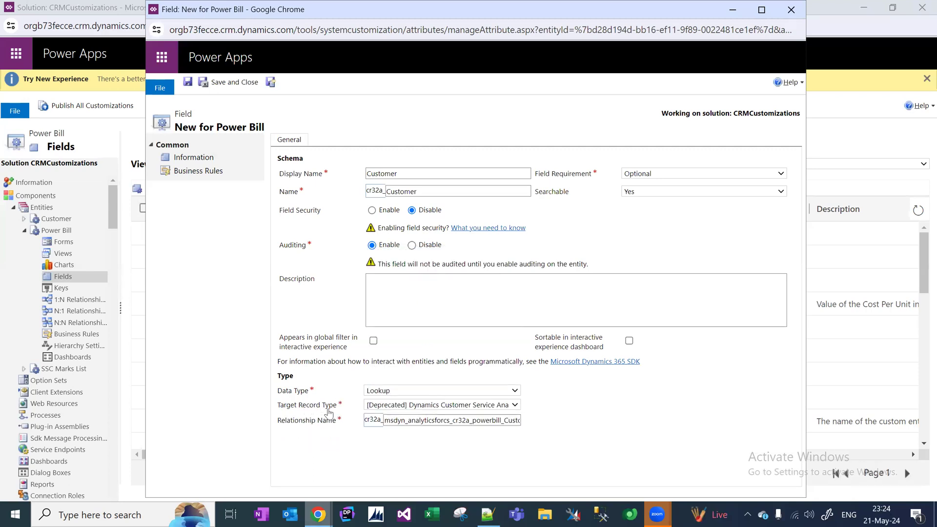
{"action": "left_click", "coordinate": [437, 407]}
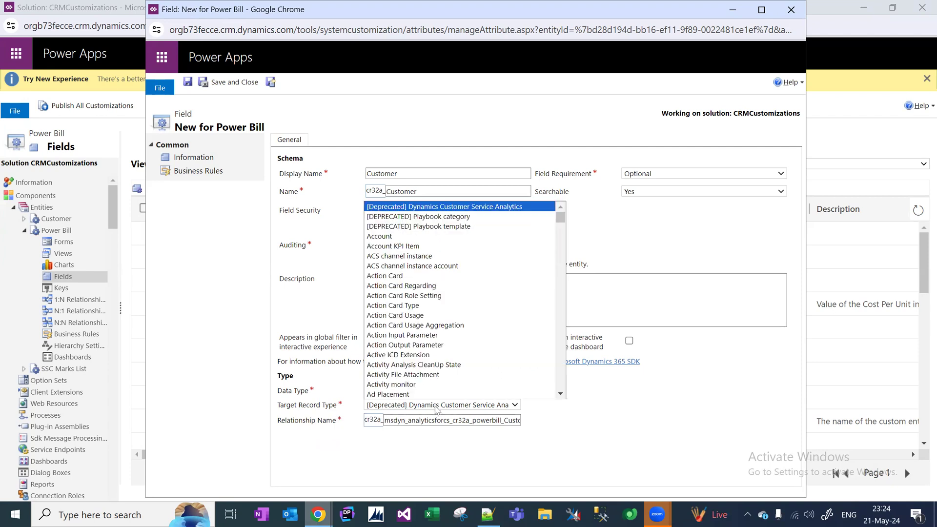
{"action": "type", "text": "cus"}
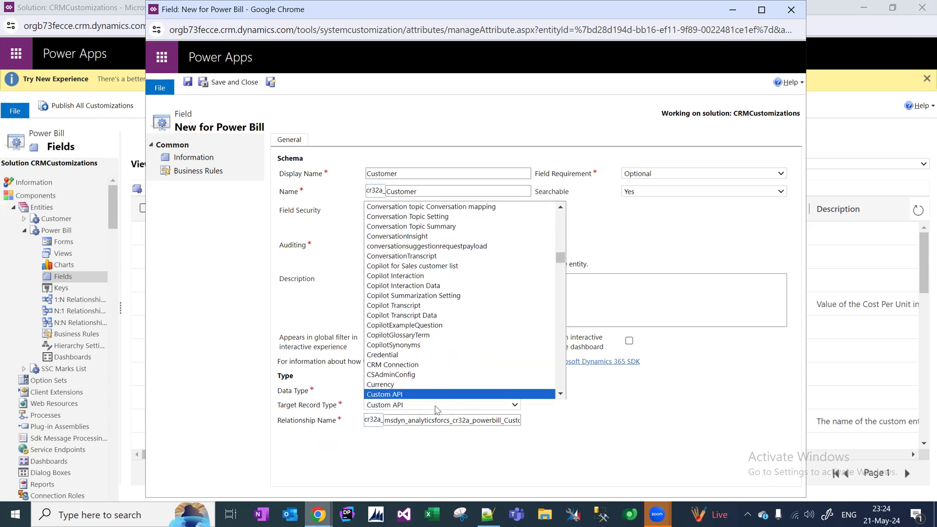
{"action": "key", "text": "Down"}
{"action": "key", "text": "Down"}
{"action": "key", "text": "Down"}
{"action": "key", "text": "Down"}
{"action": "key", "text": "Down"}
{"action": "key", "text": "Down"}
{"action": "key", "text": "Down"}
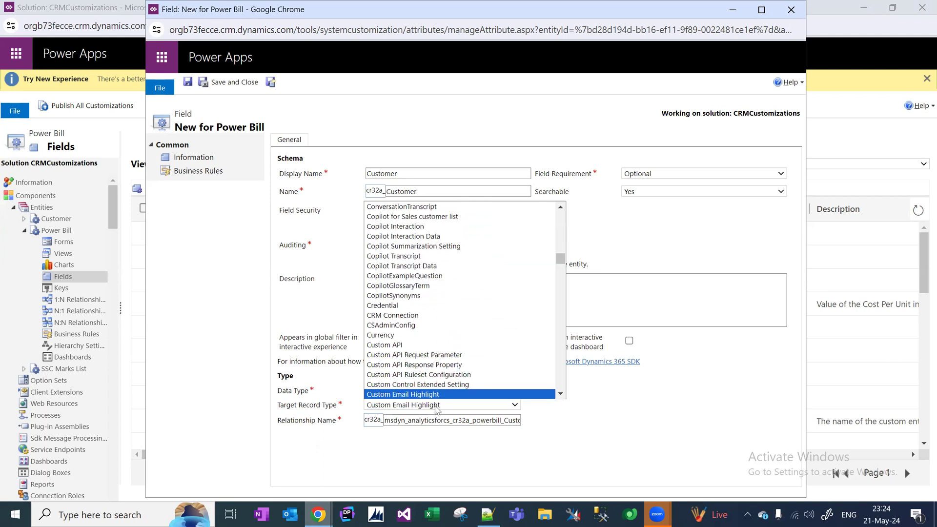
{"action": "key", "text": "Down"}
{"action": "key", "text": "Down"}
{"action": "key", "text": "Down"}
{"action": "key", "text": "Down"}
{"action": "key", "text": "Down"}
{"action": "key", "text": "Down"}
{"action": "key", "text": "Down"}
{"action": "key", "text": "Down"}
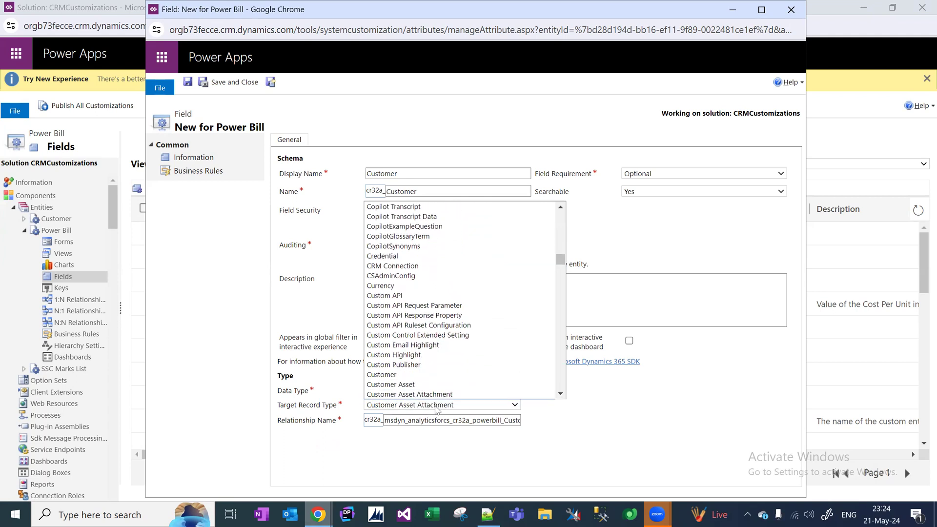
{"action": "key", "text": "Down"}
{"action": "key", "text": "Down"}
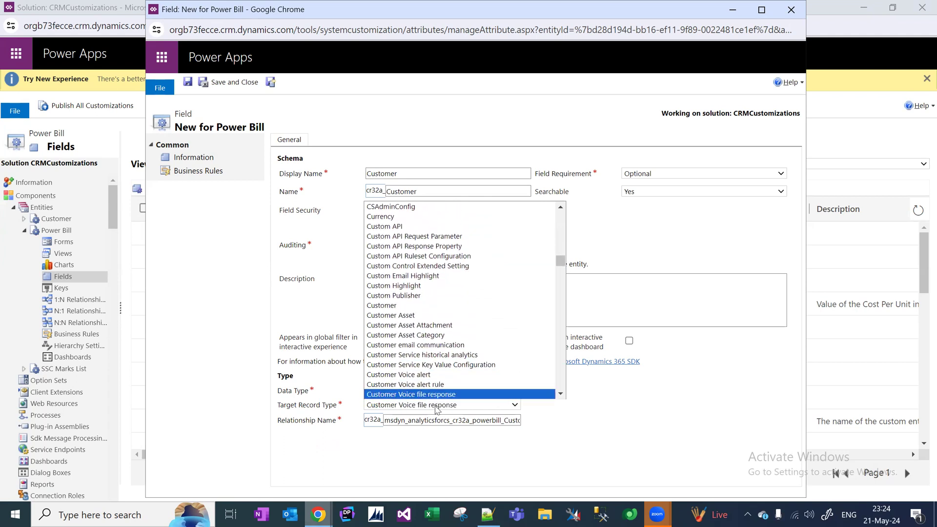
{"action": "key", "text": "Up"}
{"action": "key", "text": "Up"}
{"action": "key", "text": "Up"}
{"action": "key", "text": "Up"}
{"action": "key", "text": "Up"}
{"action": "key", "text": "Up"}
{"action": "key", "text": "Up"}
{"action": "key", "text": "Up"}
{"action": "key", "text": "Up"}
{"action": "key", "text": "Return"}
Make the Customer lookup field Business Required, keeping Lookup and Customer, and save and close it.
{"action": "left_click", "coordinate": [683, 173]}
{"action": "left_click", "coordinate": [674, 205]}
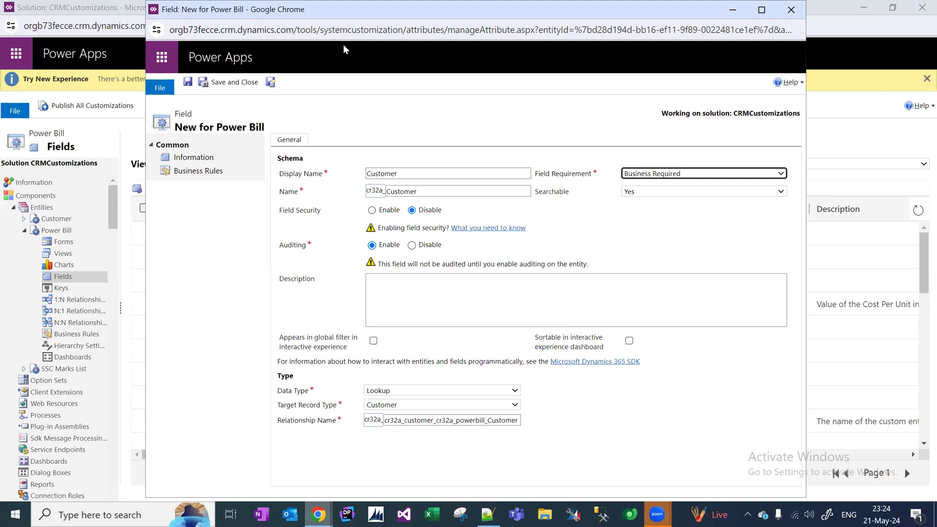
{"action": "left_click", "coordinate": [232, 86]}
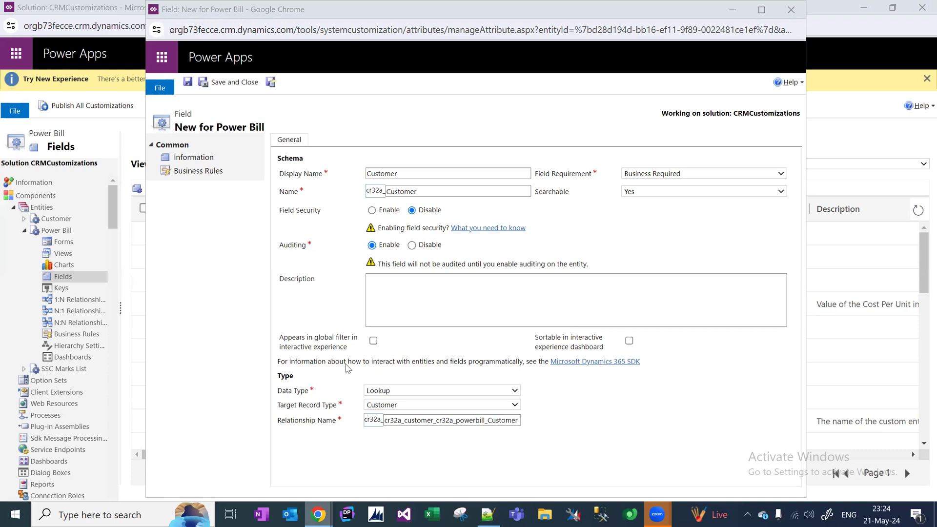
{"action": "left_click", "coordinate": [401, 394]}
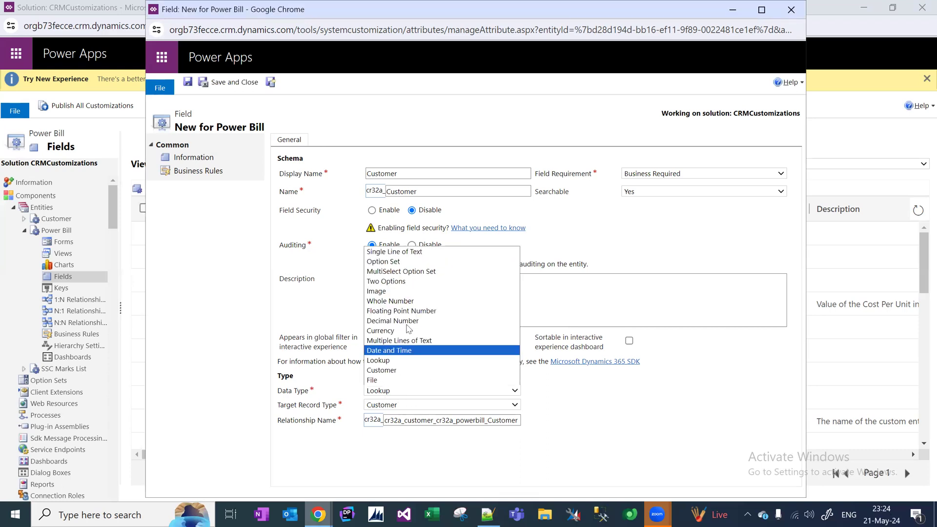
{"action": "left_click", "coordinate": [409, 361]}
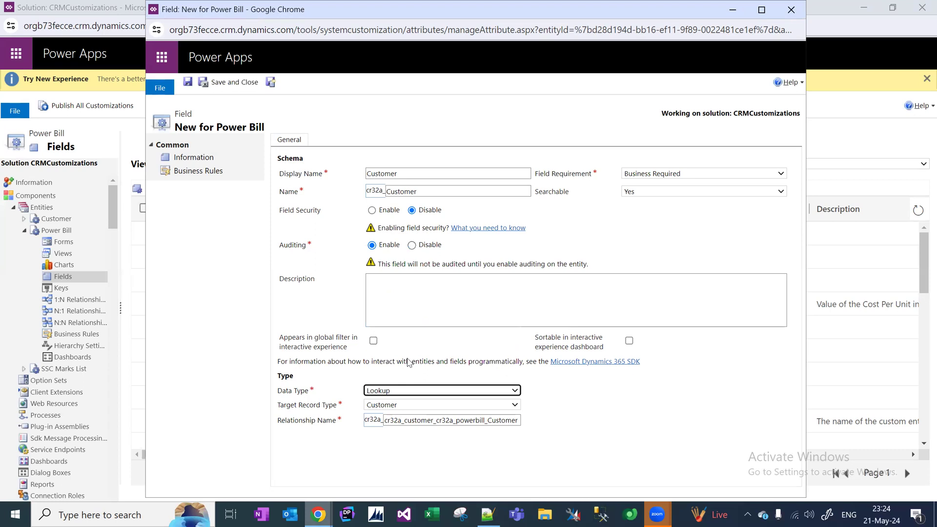
{"action": "left_click", "coordinate": [406, 406]}
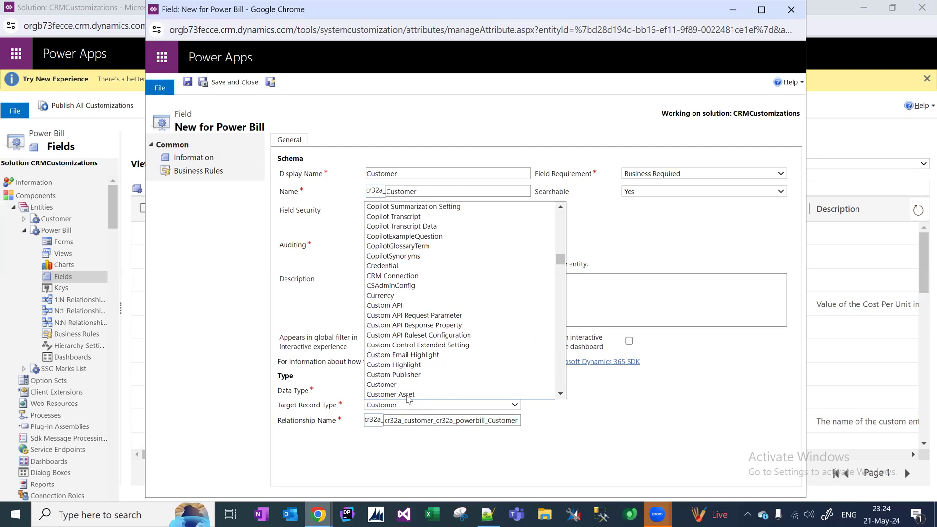
{"action": "left_click", "coordinate": [419, 359]}
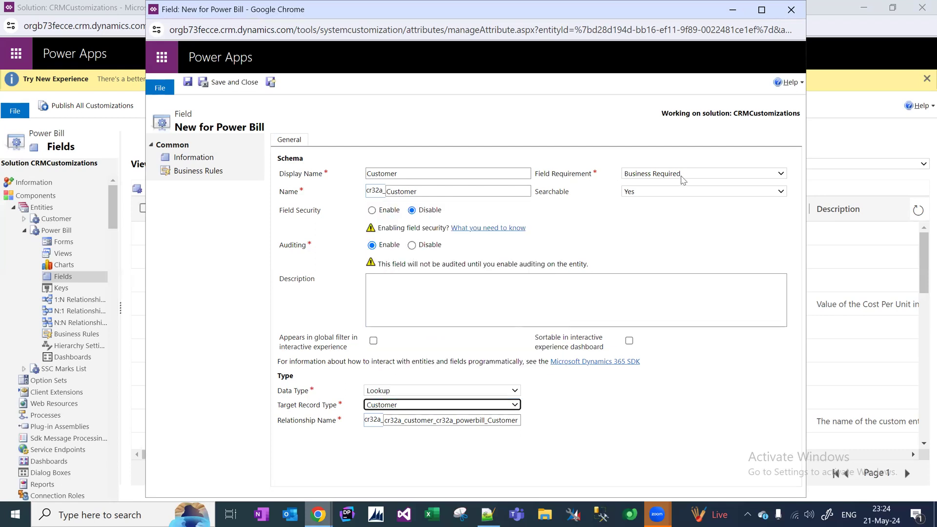
{"action": "left_click", "coordinate": [238, 87]}
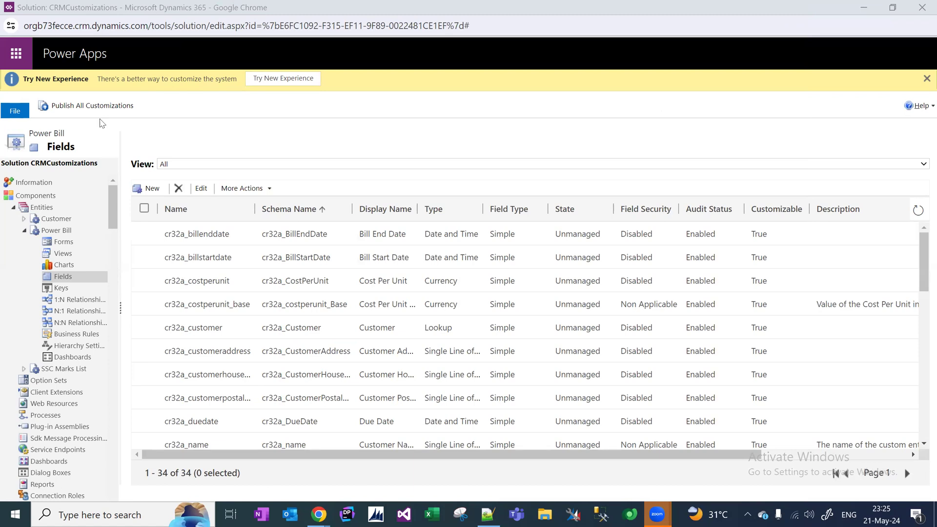
Open the Power Bill forms list, check the saved Power Bill record, then open the Main Information form.
{"action": "left_click", "coordinate": [67, 246]}
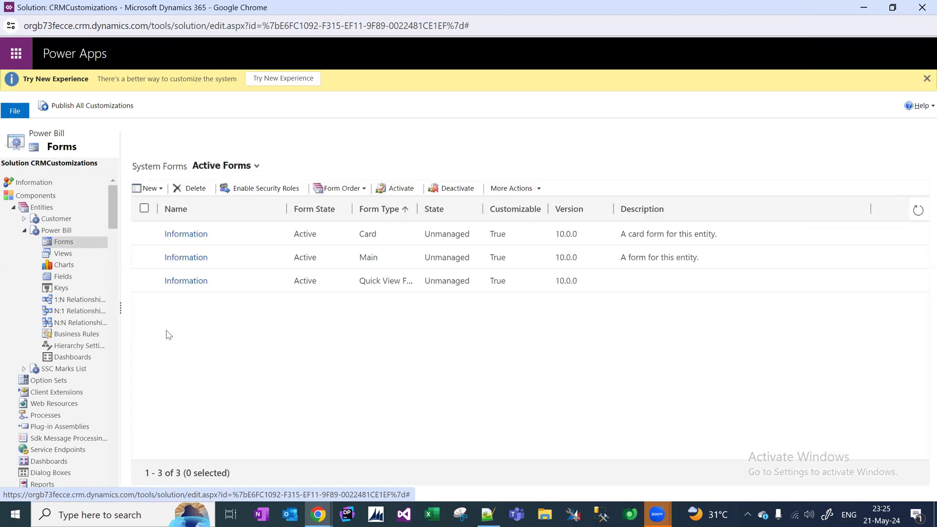
{"action": "mouse_move", "coordinate": [320, 513]}
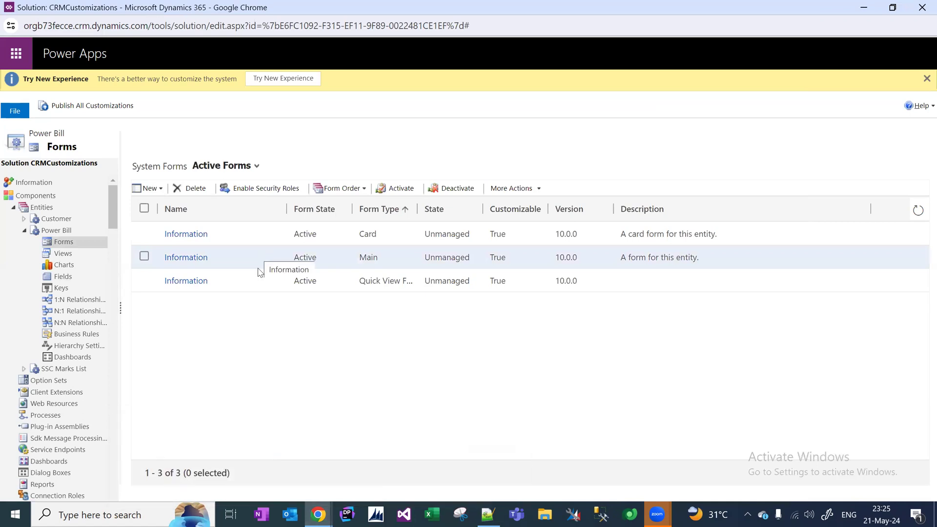
{"action": "left_click", "coordinate": [185, 463]}
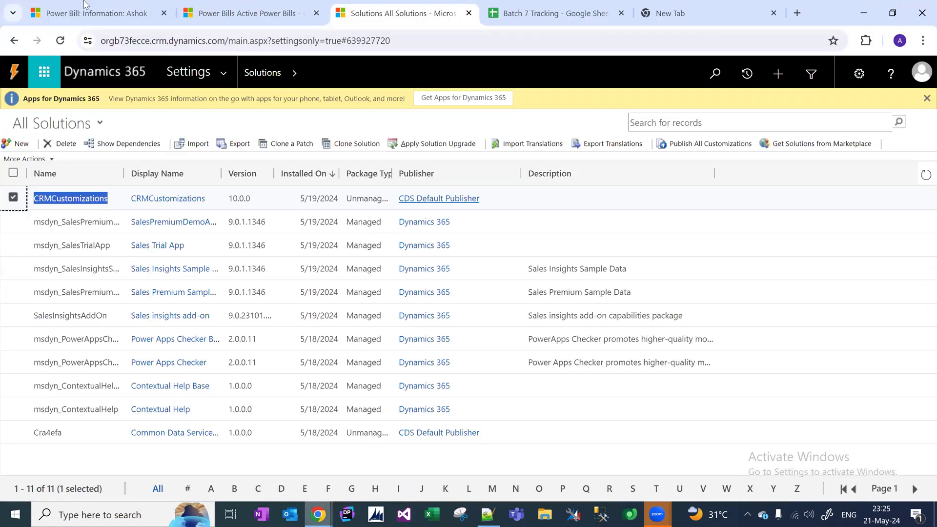
{"action": "left_click", "coordinate": [84, 6]}
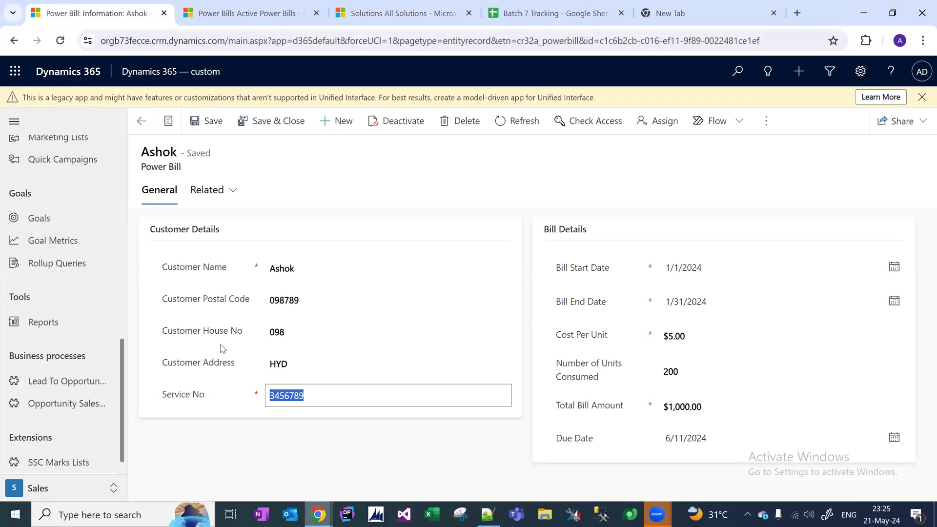
{"action": "left_click", "coordinate": [213, 440]}
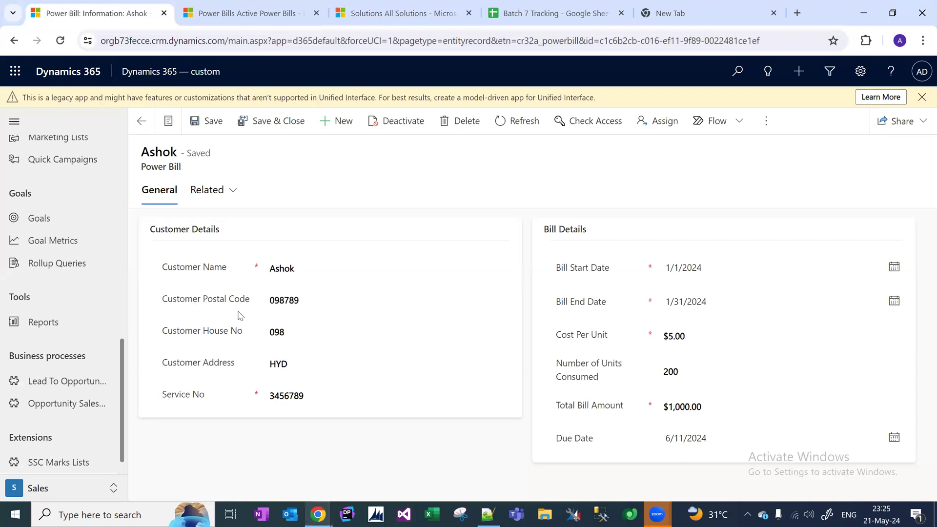
{"action": "key", "text": "alt+Tab"}
{"action": "left_click", "coordinate": [247, 257]}
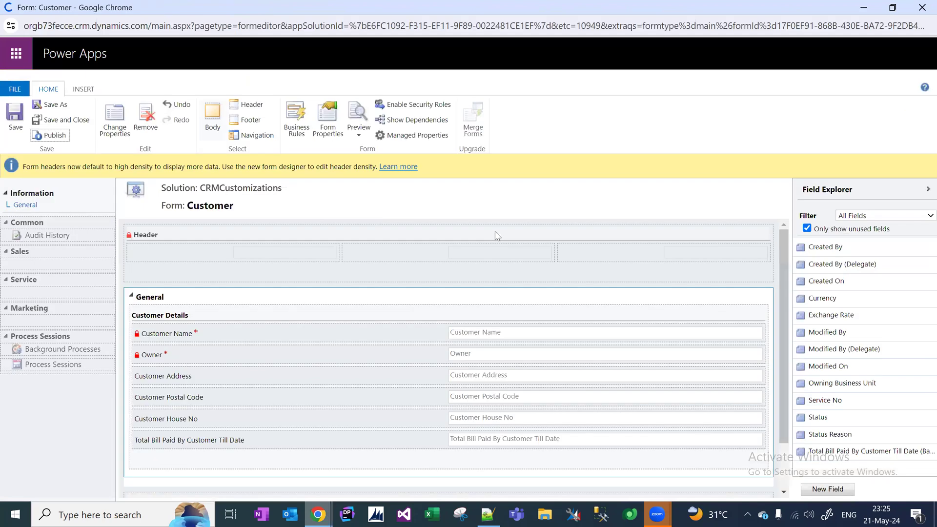
Remove Customer Postal Code, House No and Address from the Power Bill form; Service No is refused as required.
{"action": "key", "text": "alt+Tab"}
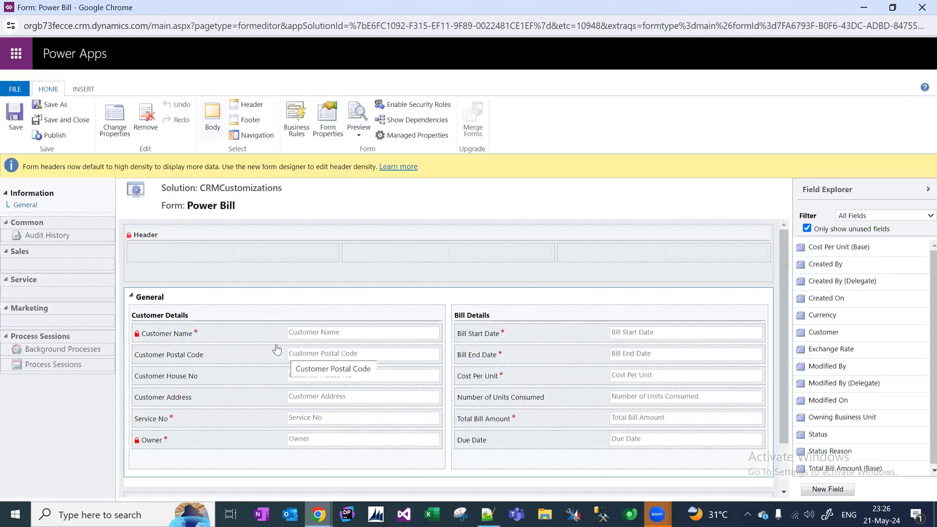
{"action": "left_click", "coordinate": [277, 349]}
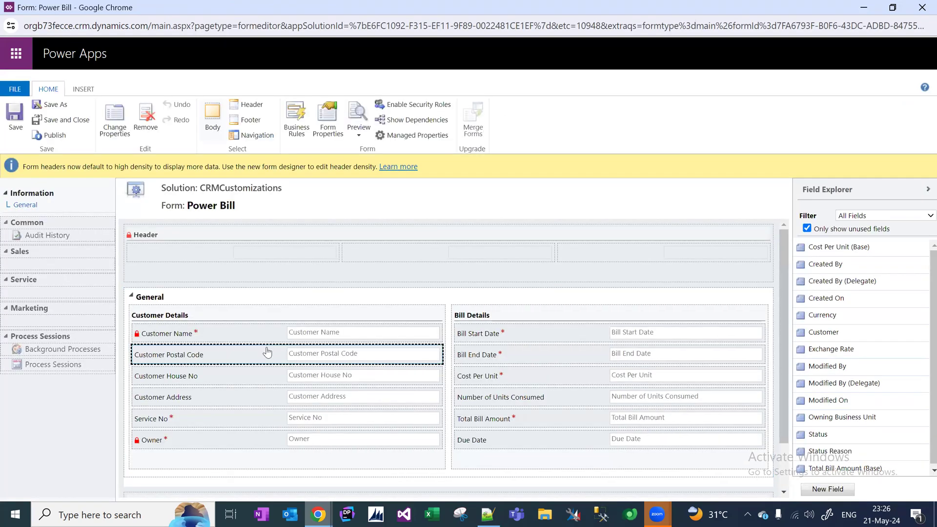
{"action": "left_click", "coordinate": [141, 122]}
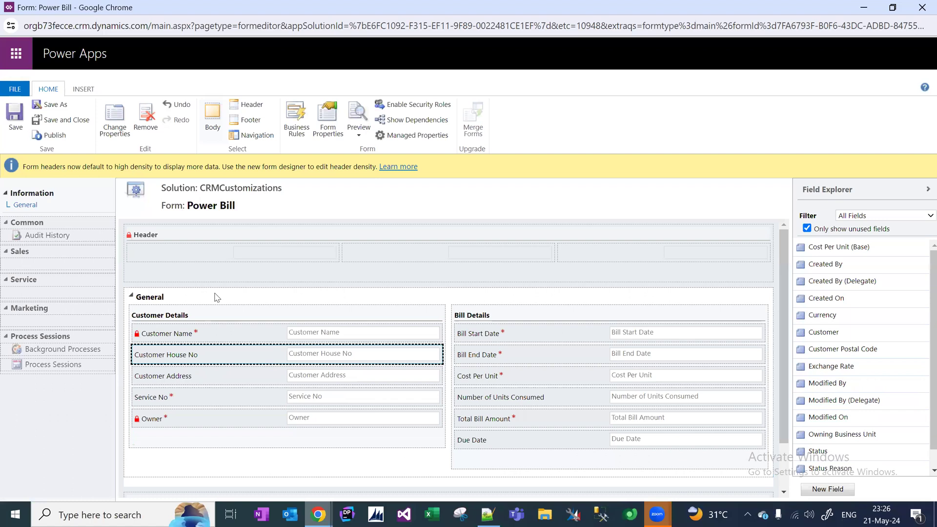
{"action": "left_click", "coordinate": [147, 120]}
{"action": "left_click", "coordinate": [147, 120]}
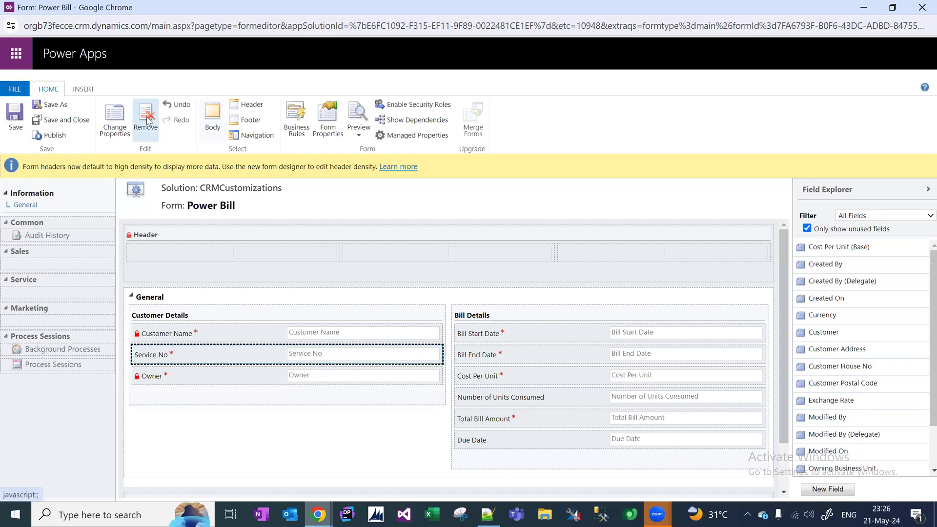
{"action": "left_click", "coordinate": [146, 120]}
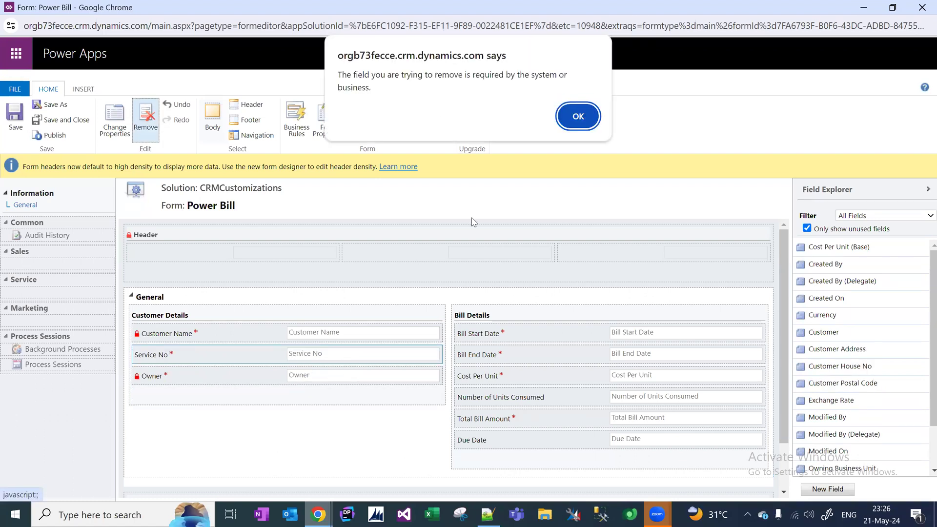
{"action": "left_click", "coordinate": [573, 128]}
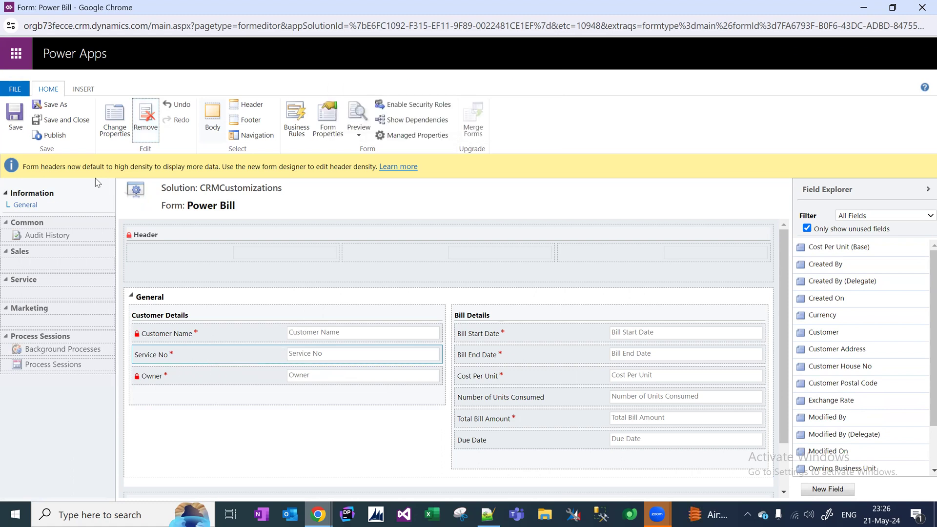
Save the form and review the Service No field's properties without changing them.
{"action": "left_click", "coordinate": [19, 122]}
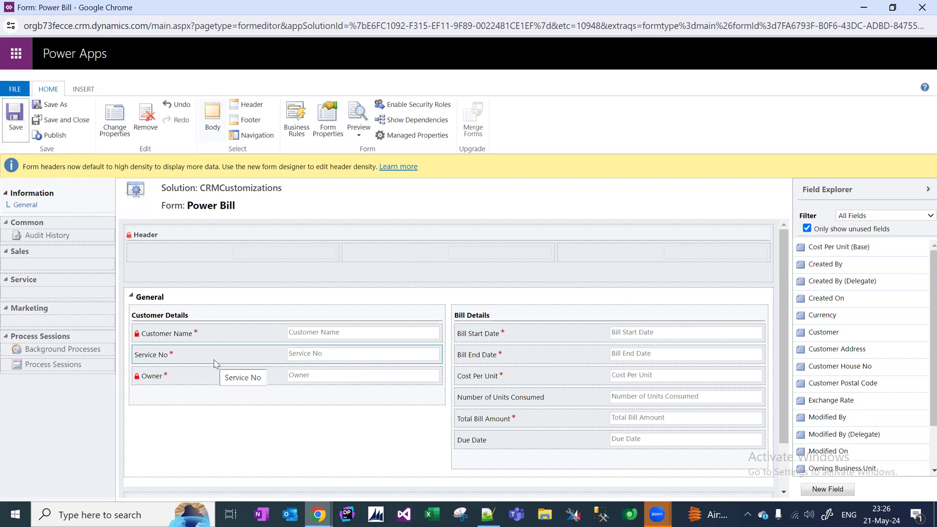
{"action": "left_click", "coordinate": [161, 360]}
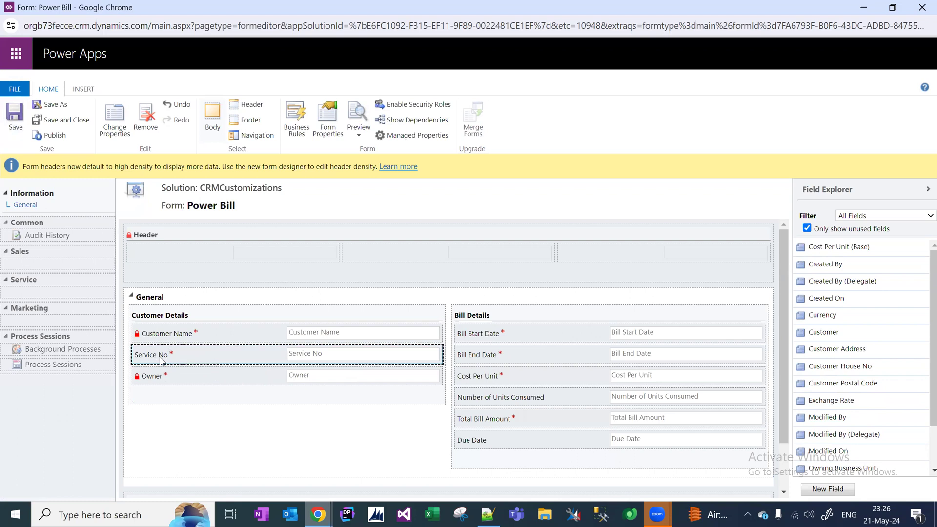
{"action": "double_click", "coordinate": [161, 360]}
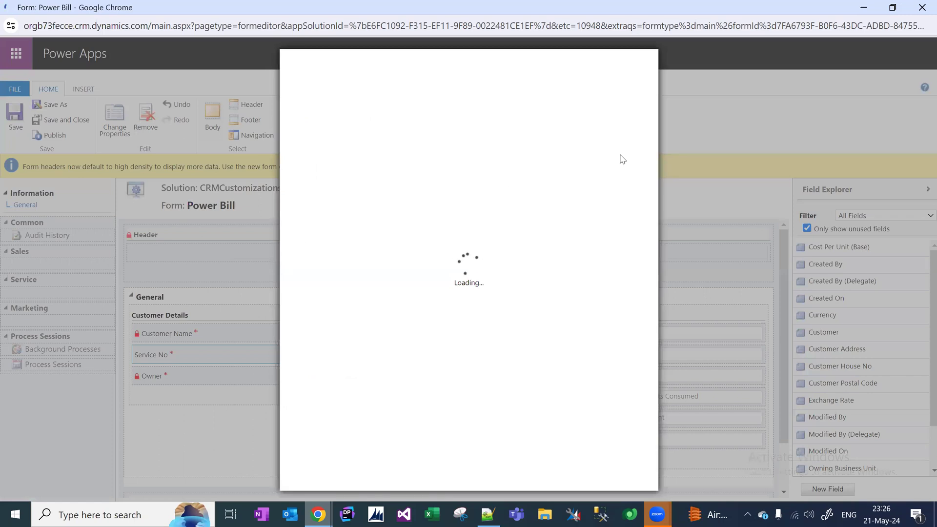
{"action": "left_click", "coordinate": [633, 69]}
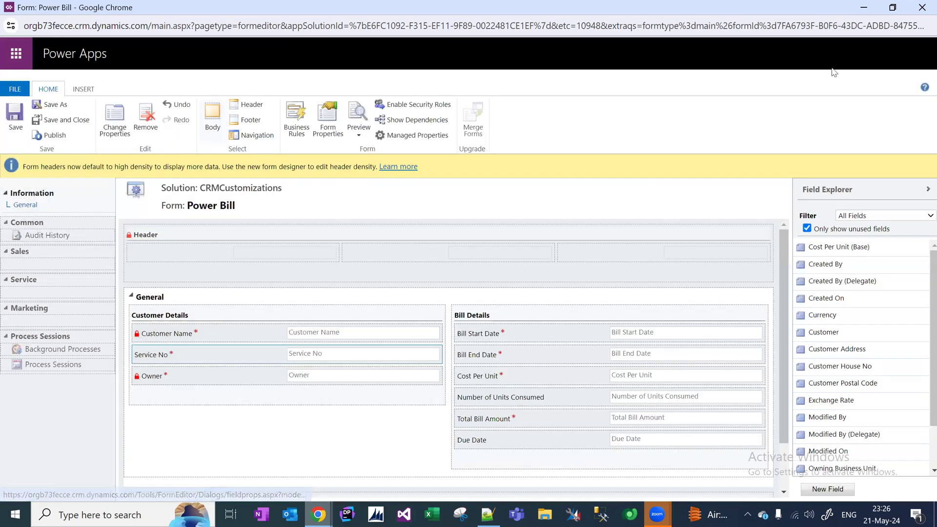
Save and close the form editor, list Power Bill fields, and find and open Service No.
{"action": "left_click", "coordinate": [73, 121]}
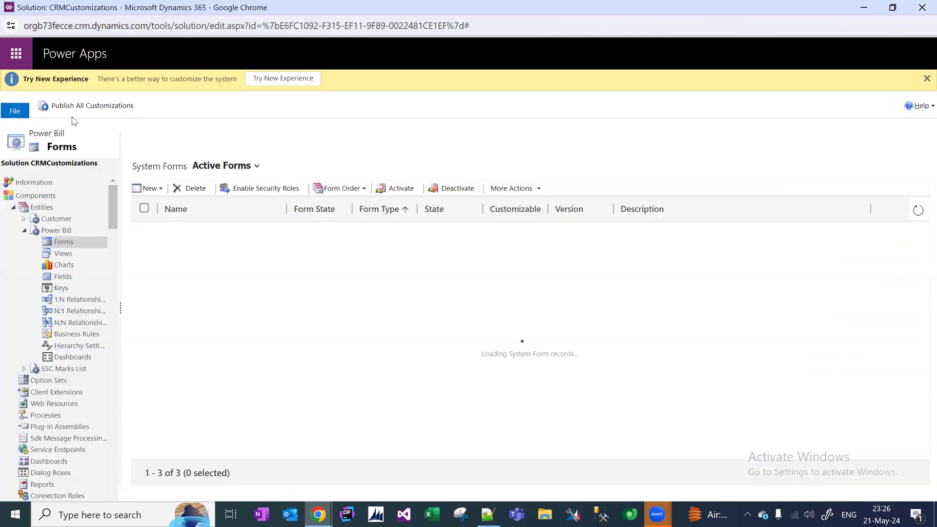
{"action": "left_click", "coordinate": [64, 277]}
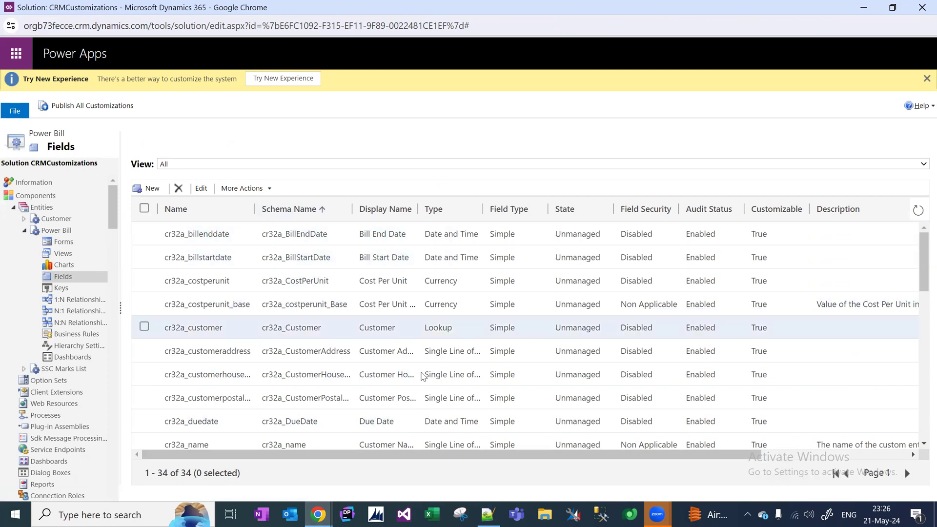
{"action": "mouse_move", "coordinate": [327, 514]}
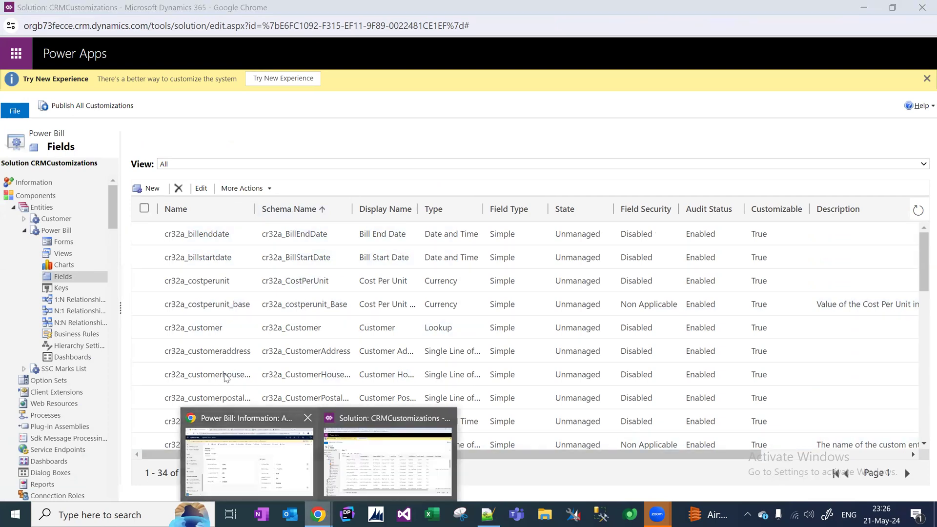
{"action": "left_click", "coordinate": [262, 463]}
{"action": "key", "text": "alt+Tab"}
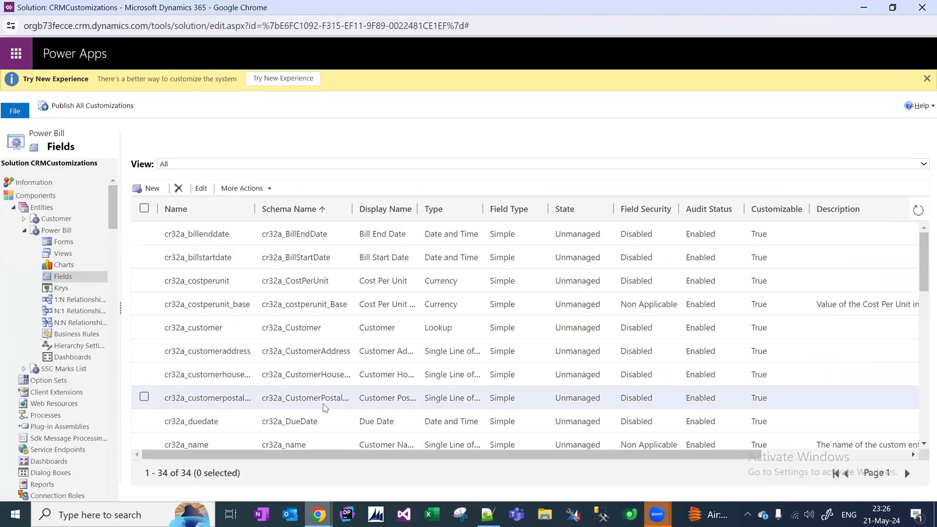
{"action": "key", "text": "ctrl+f"}
{"action": "type", "text": "service no"}
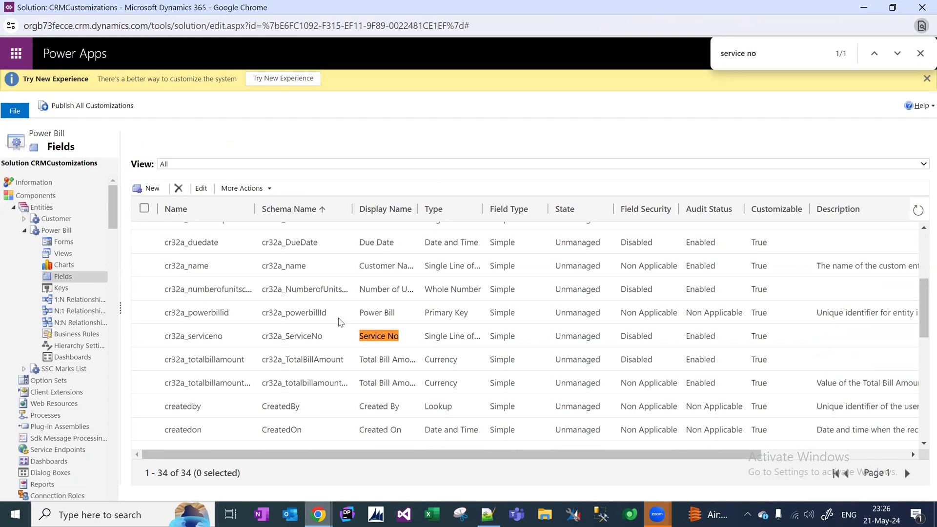
{"action": "left_click", "coordinate": [341, 338]}
{"action": "double_click", "coordinate": [340, 338]}
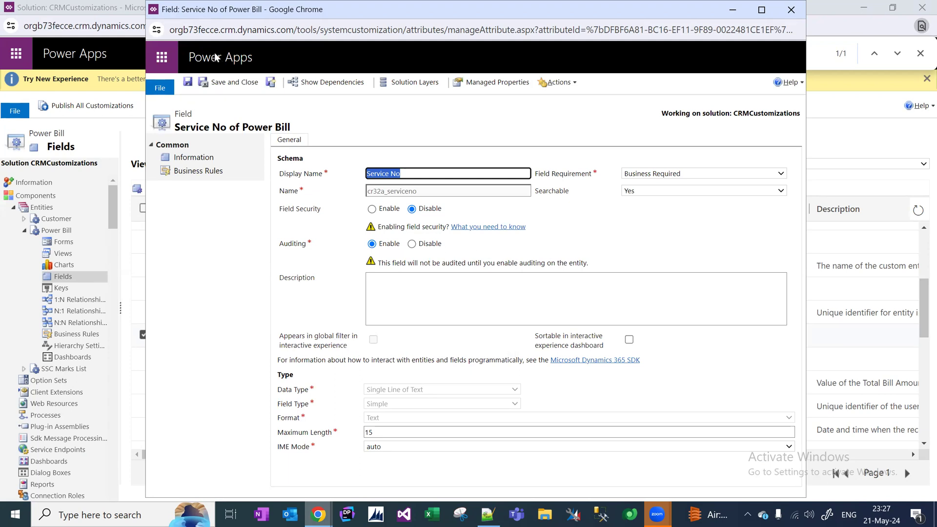
Tick the Service No field in the fields list and request its deletion.
{"action": "left_click", "coordinate": [199, 30]}
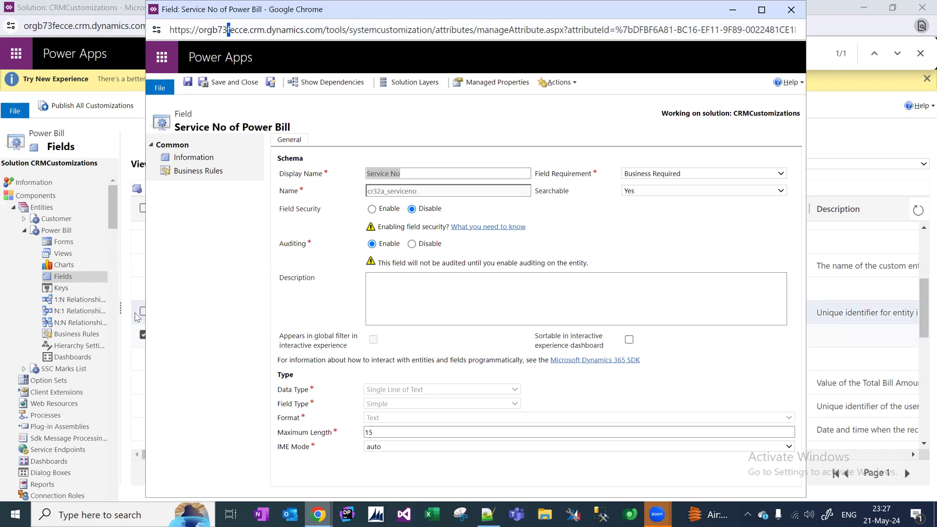
{"action": "left_click", "coordinate": [138, 338]}
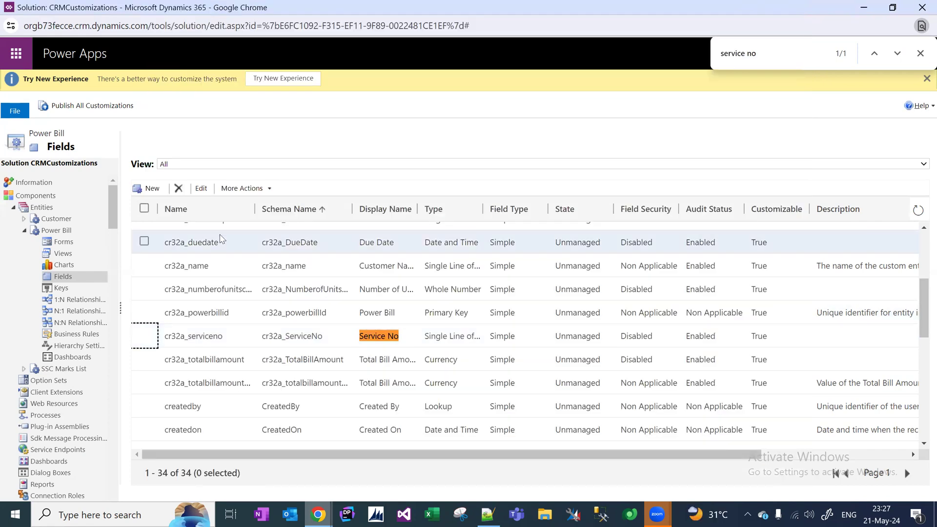
{"action": "left_click", "coordinate": [179, 189]}
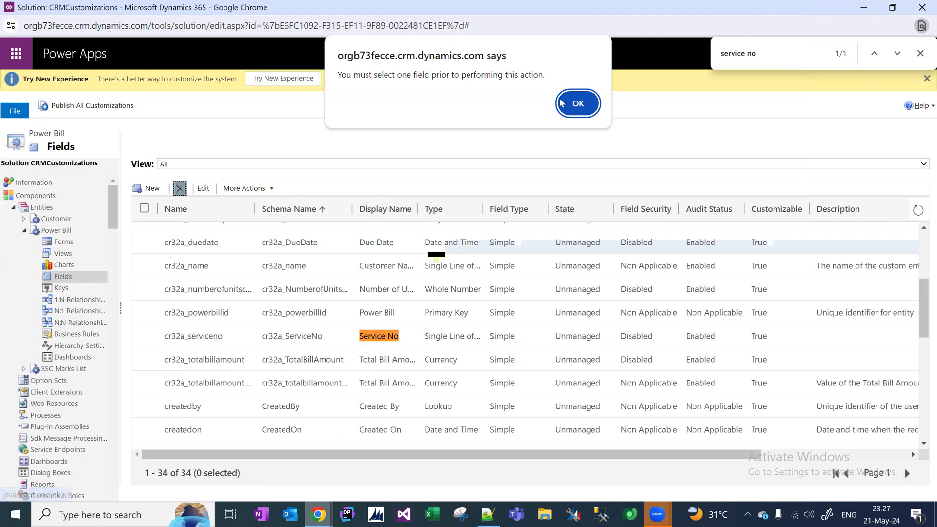
{"action": "left_click", "coordinate": [576, 104]}
{"action": "left_click", "coordinate": [143, 335]}
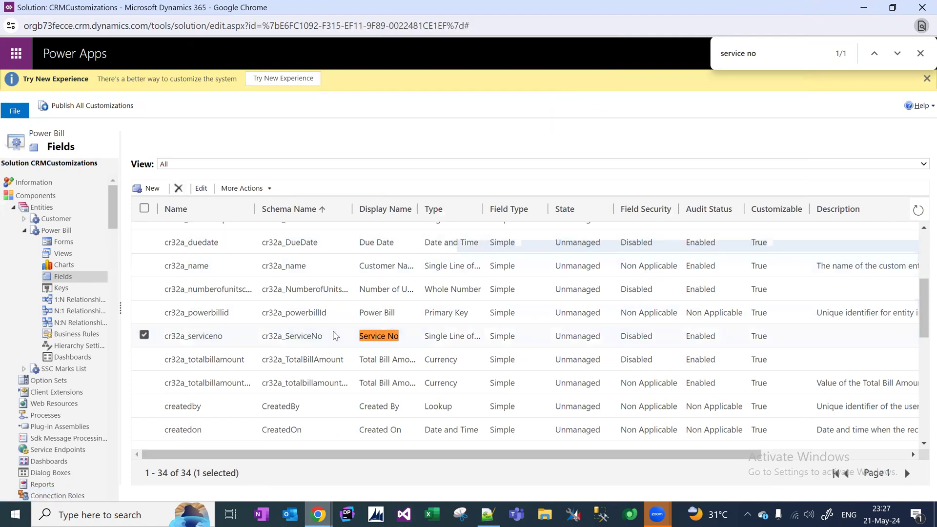
{"action": "left_click", "coordinate": [178, 188]}
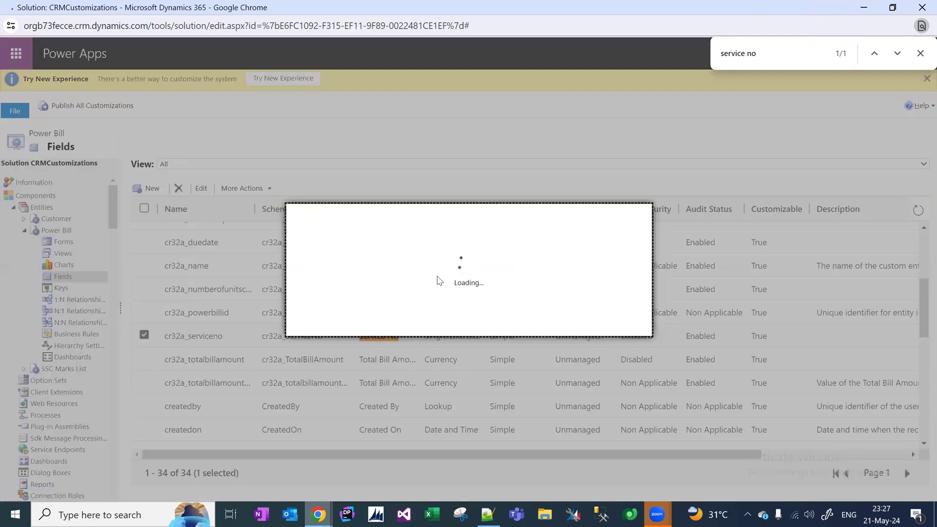
Confirm deleting Service No and review its Active Power Bills view and form dependencies.
{"action": "left_click", "coordinate": [556, 323]}
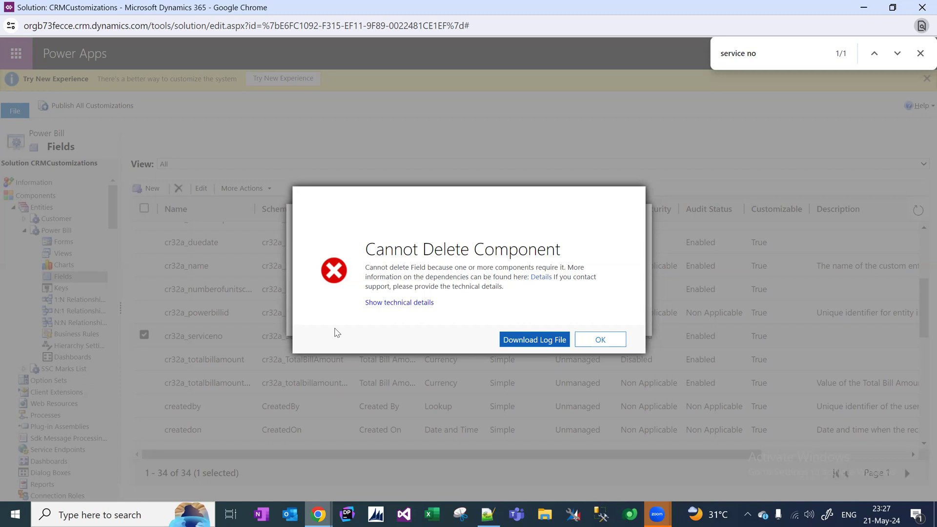
{"action": "left_click", "coordinate": [541, 277]}
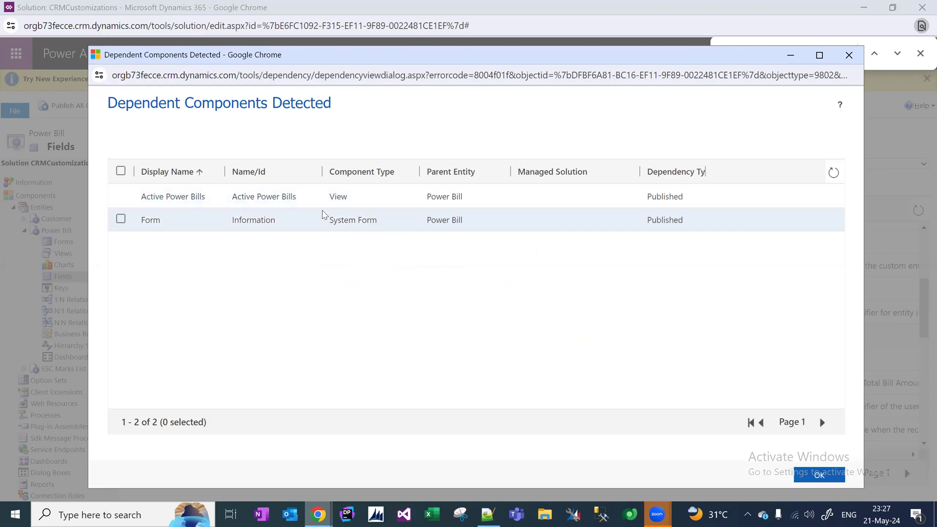
{"action": "left_click", "coordinate": [369, 196]}
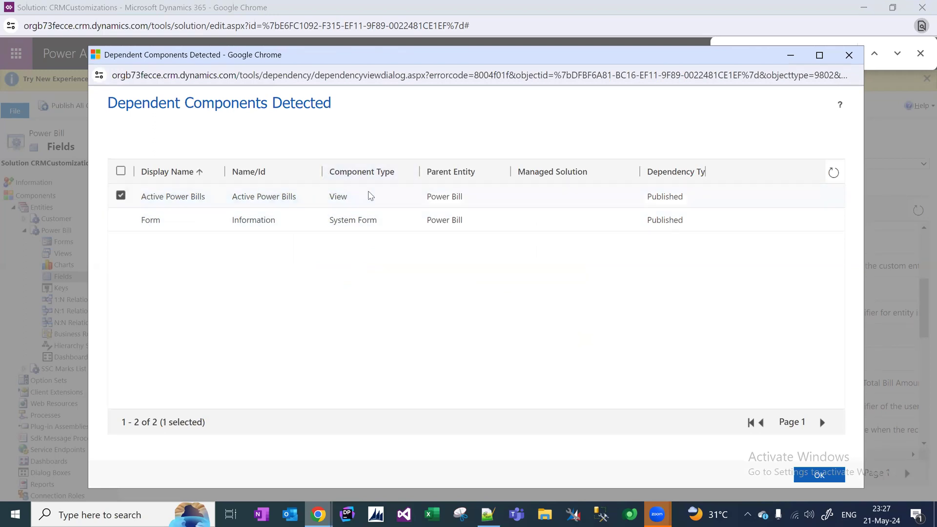
{"action": "left_click", "coordinate": [325, 222]}
{"action": "left_click", "coordinate": [370, 205]}
{"action": "left_click", "coordinate": [381, 221]}
{"action": "left_click", "coordinate": [372, 199]}
{"action": "left_click", "coordinate": [385, 222]}
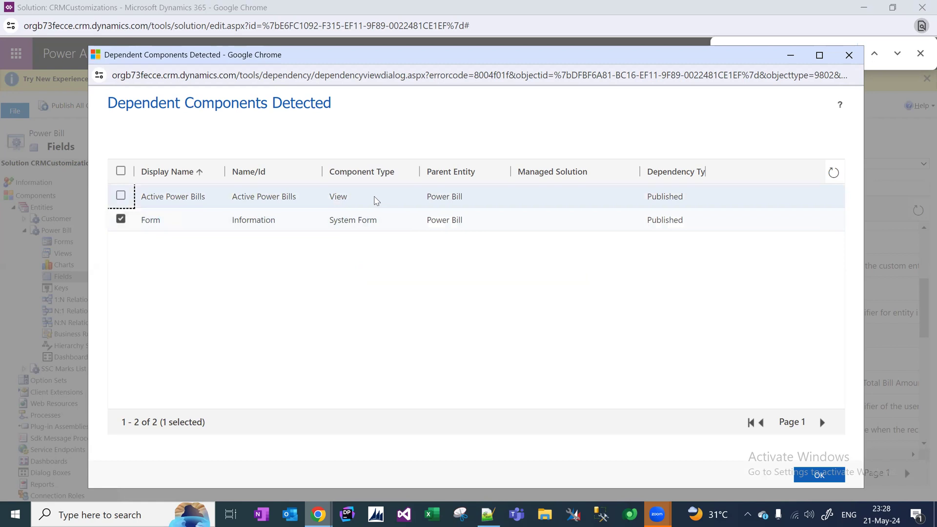
{"action": "left_click", "coordinate": [378, 203]}
{"action": "left_click", "coordinate": [390, 226]}
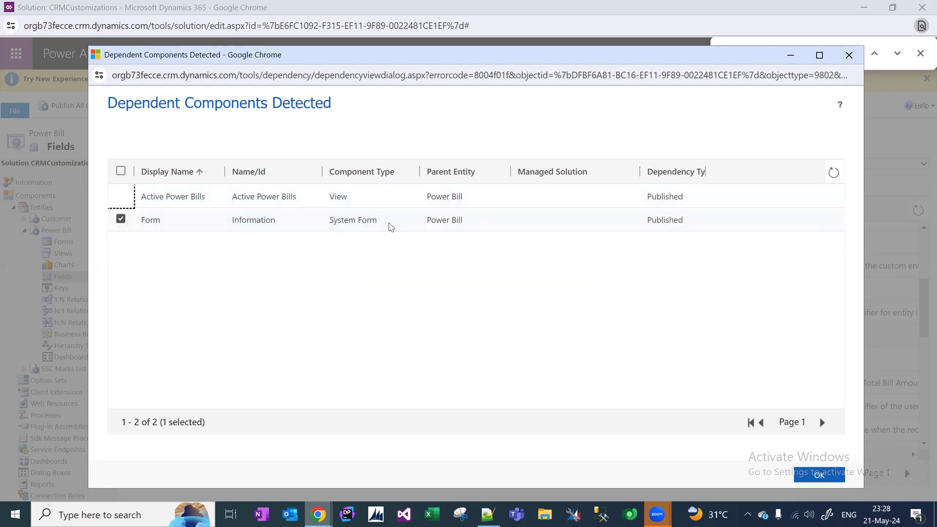
{"action": "left_click", "coordinate": [848, 57]}
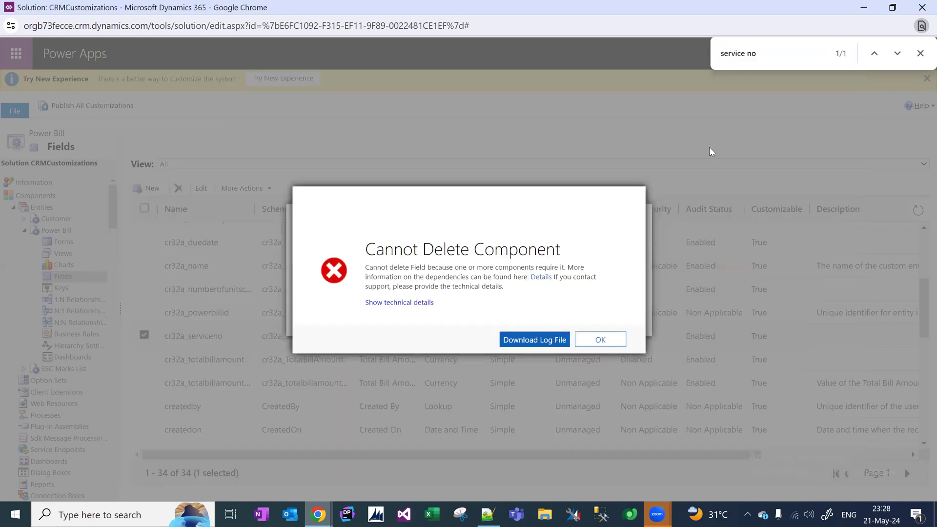
{"action": "left_click", "coordinate": [593, 347]}
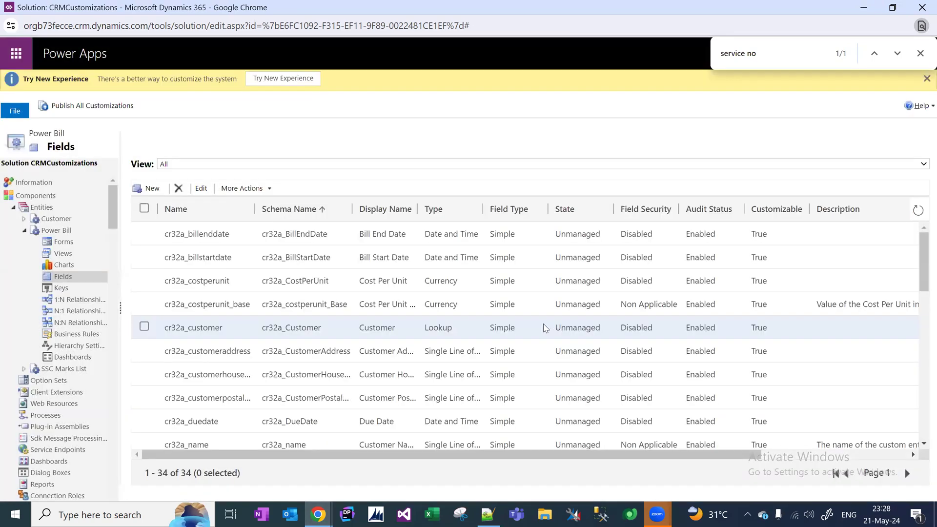
Search the page for 'service' and select the Service No field row.
{"action": "key", "text": "ctrl+f"}
{"action": "type", "text": "service"}
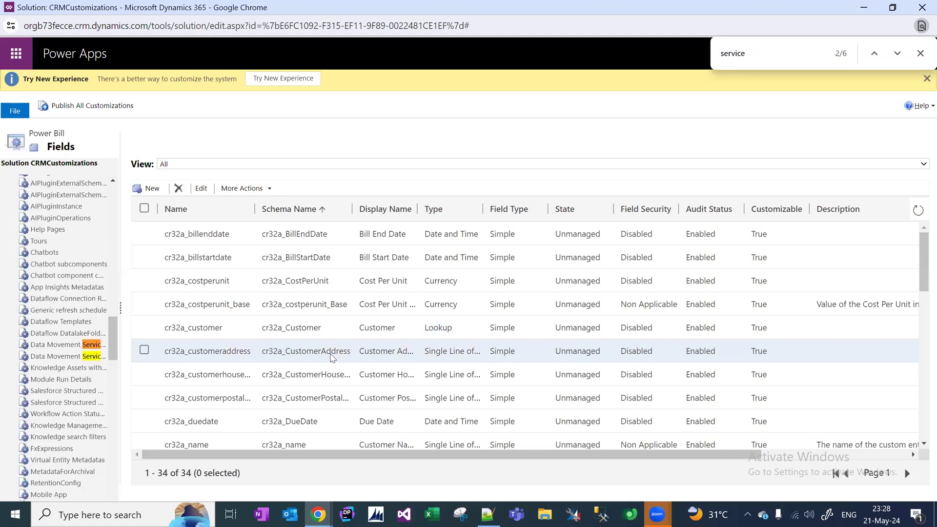
{"action": "left_click", "coordinate": [340, 345]}
Change the Service No field requirement to Optional and save and close it.
{"action": "double_click", "coordinate": [340, 341]}
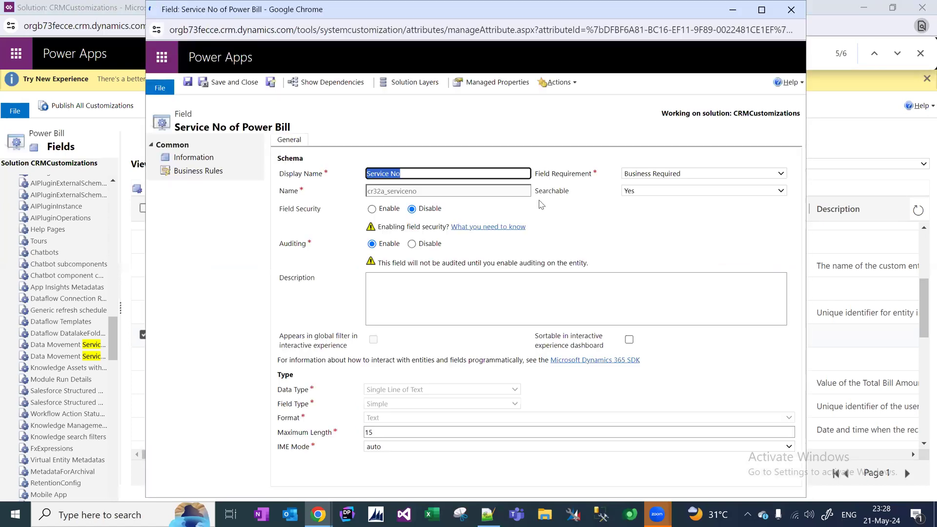
{"action": "left_click", "coordinate": [691, 176]}
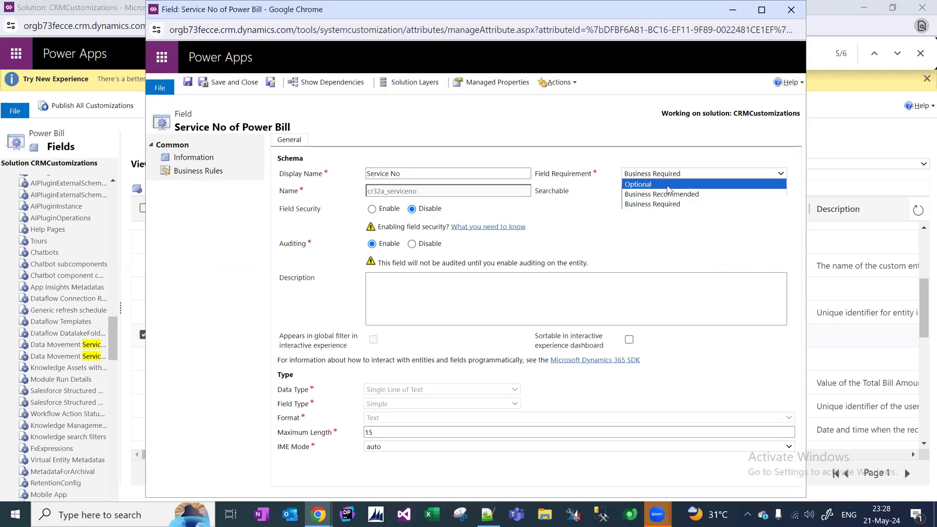
{"action": "left_click", "coordinate": [639, 184]}
{"action": "left_click", "coordinate": [234, 83]}
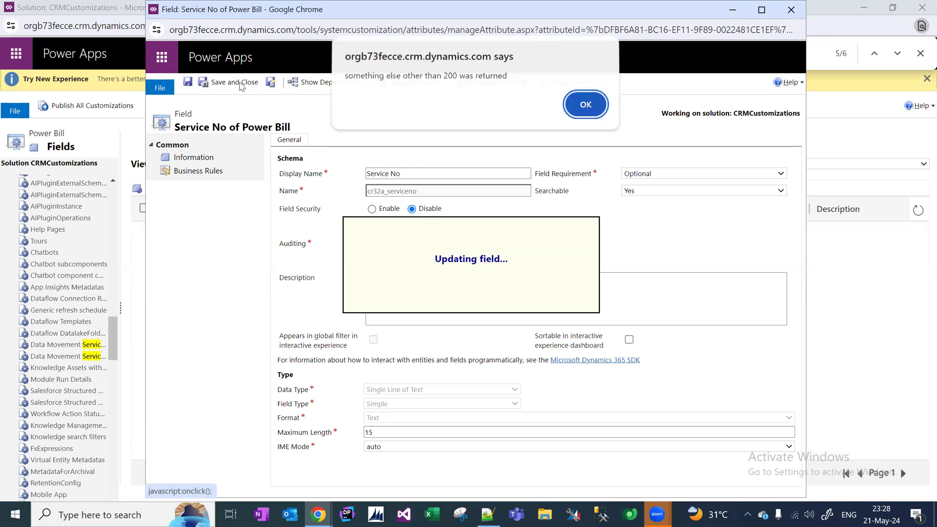
{"action": "left_click", "coordinate": [585, 107]}
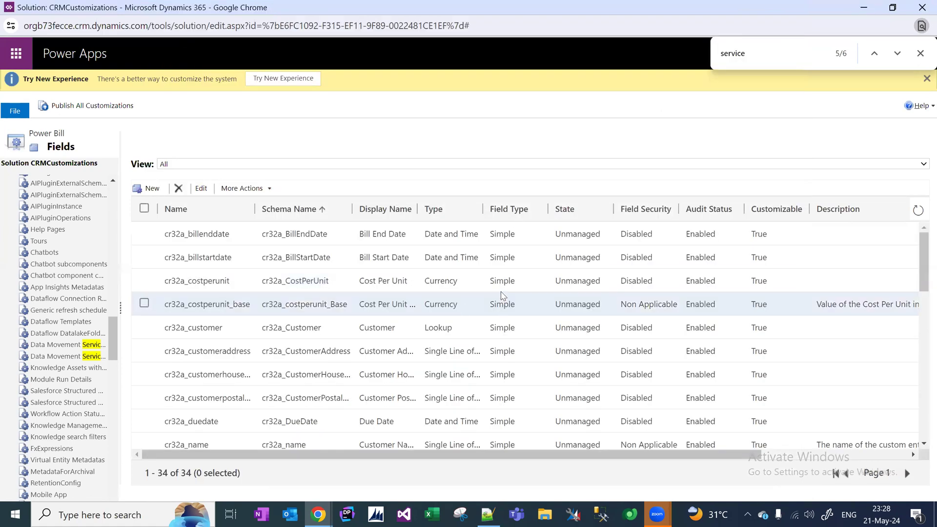
Reopen the Service No definition, inspect its address, close its window and scroll the solution tree up.
{"action": "left_click", "coordinate": [816, 50]}
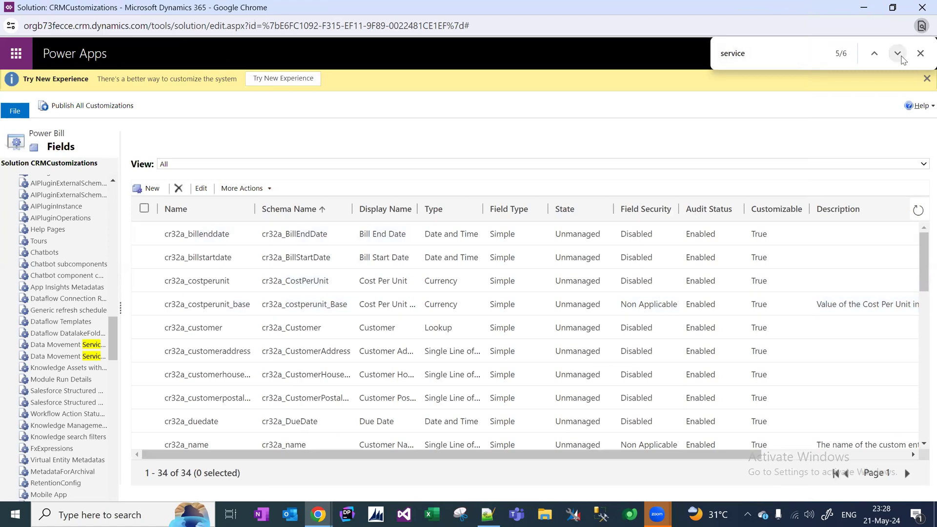
{"action": "left_click", "coordinate": [896, 52]}
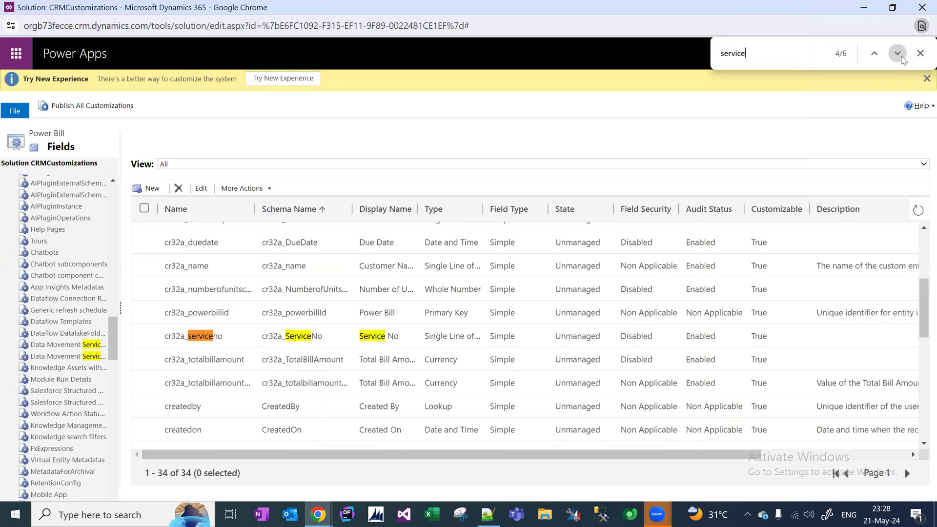
{"action": "double_click", "coordinate": [498, 340]}
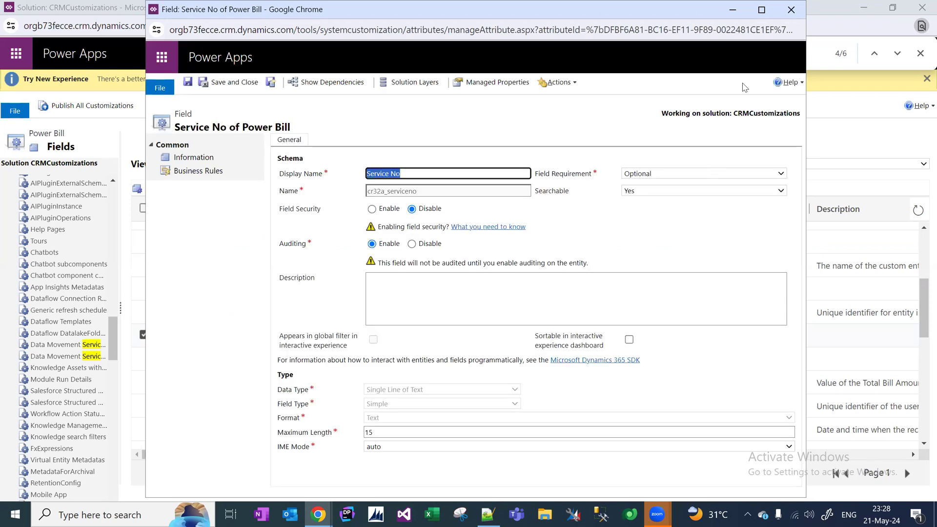
{"action": "left_click_drag", "start_coordinate": [794, 30], "coordinate": [779, 30]}
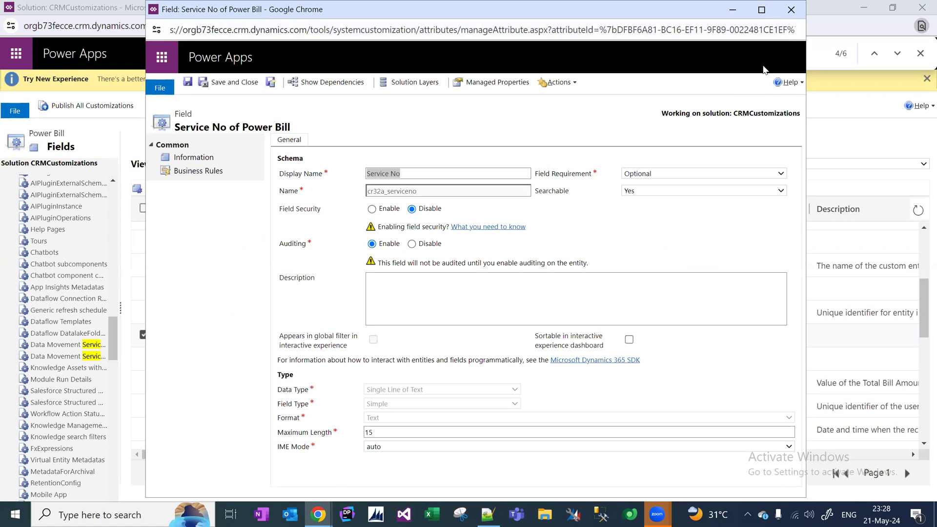
{"action": "left_click_drag", "start_coordinate": [174, 30], "coordinate": [177, 92]}
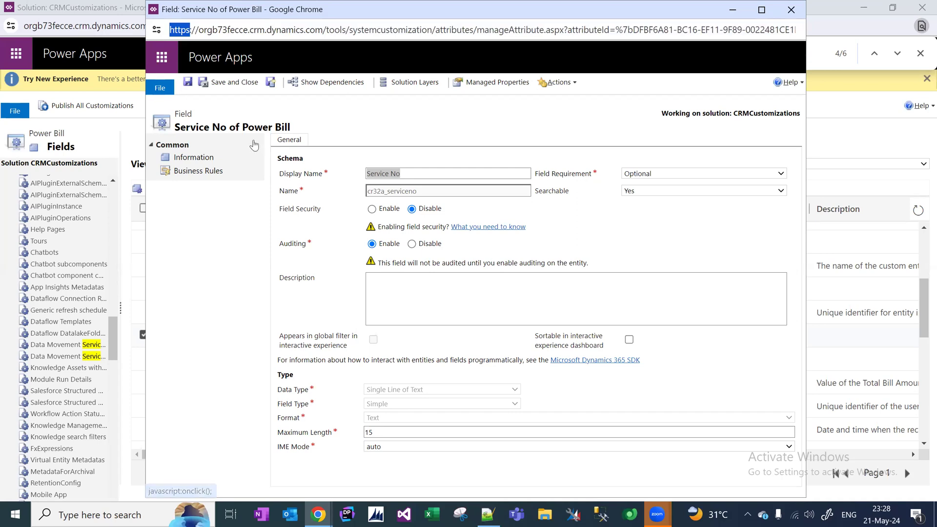
{"action": "key", "text": "alt+Tab"}
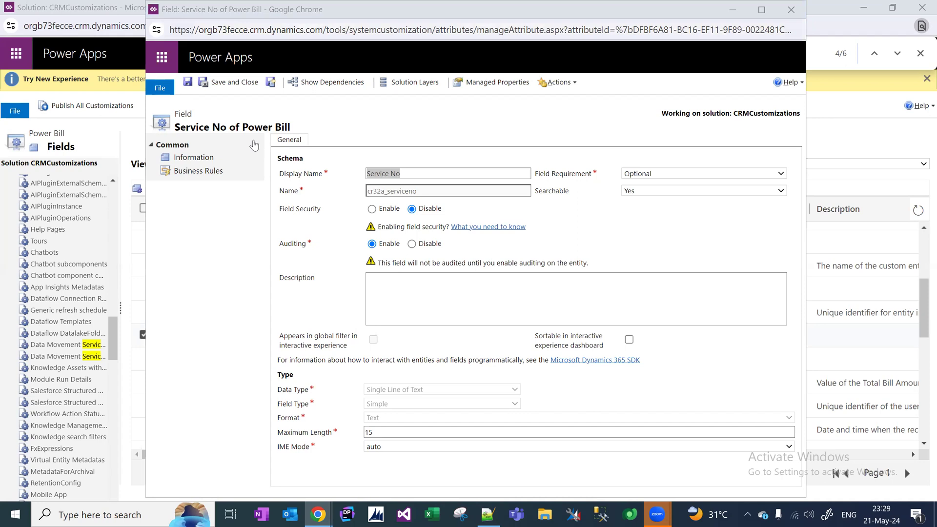
{"action": "left_click", "coordinate": [433, 7]}
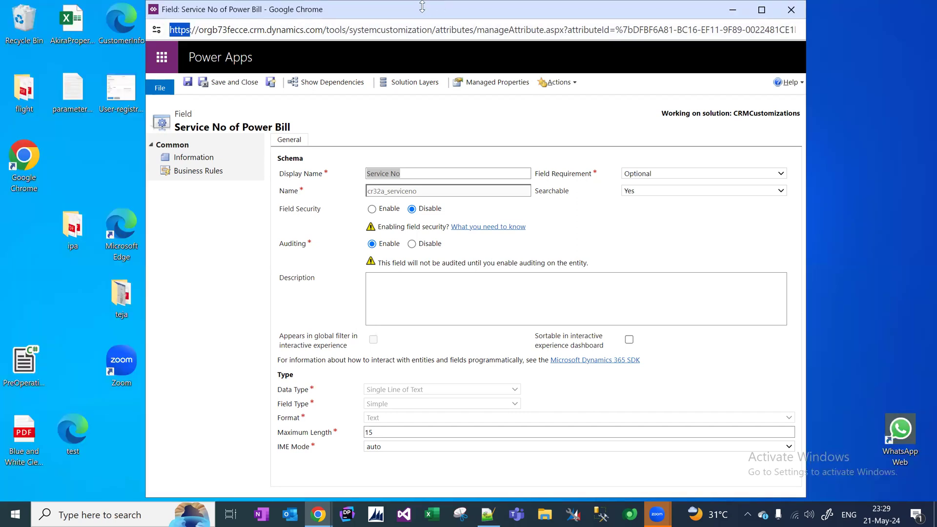
{"action": "left_click", "coordinate": [336, 7]}
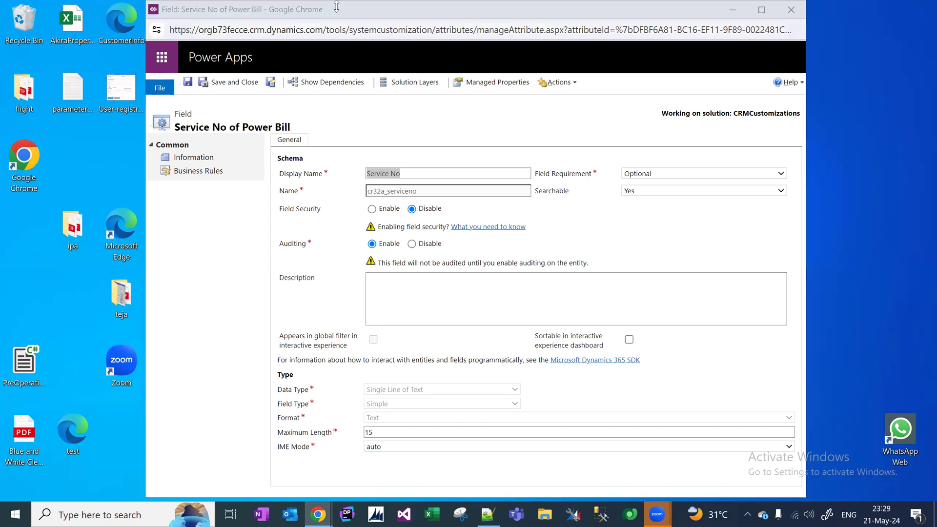
{"action": "left_click", "coordinate": [791, 10]}
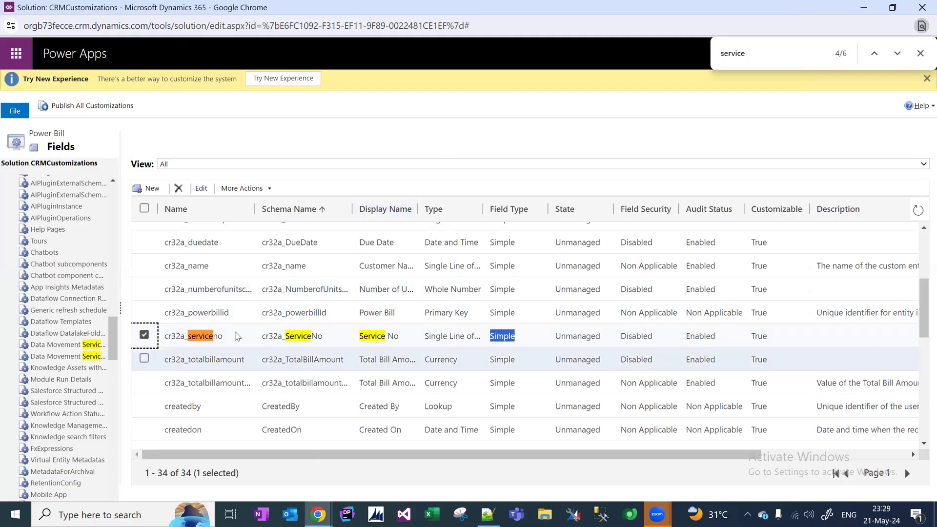
{"action": "left_click_drag", "start_coordinate": [114, 320], "coordinate": [116, 189]}
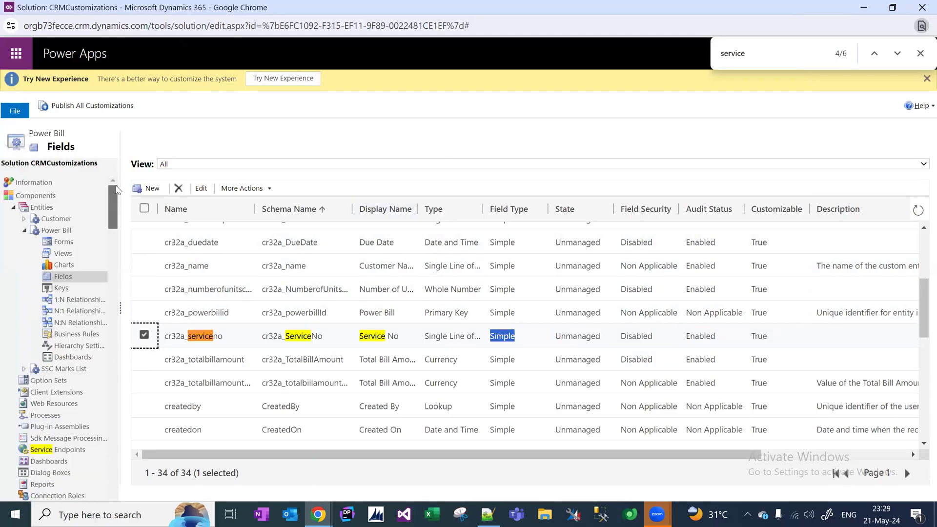
Publish the Power Bill entity's customizations, close the page search, and list its forms.
{"action": "left_click", "coordinate": [58, 232]}
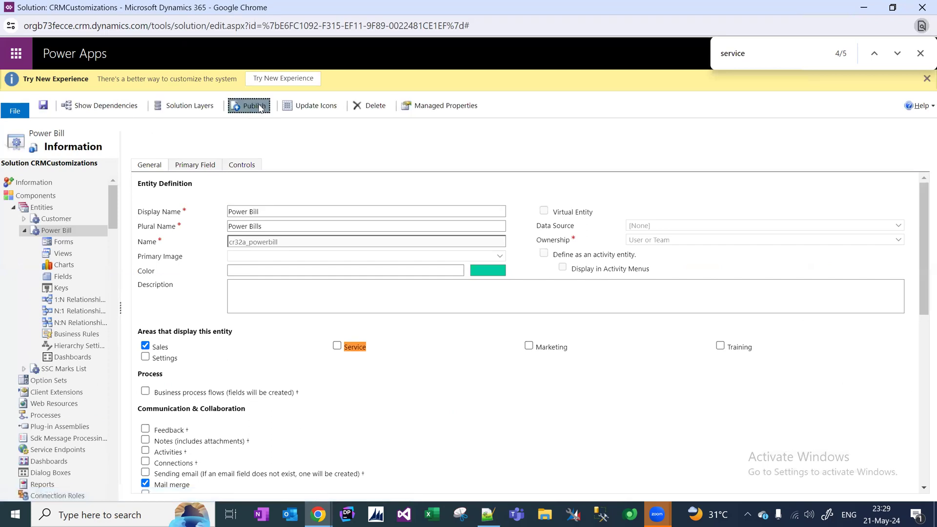
{"action": "left_click", "coordinate": [257, 107]}
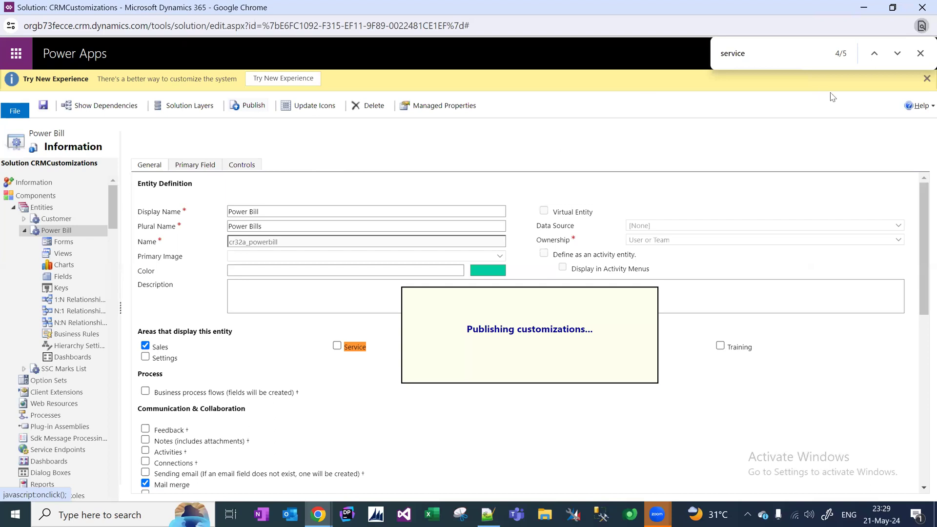
{"action": "left_click", "coordinate": [920, 54]}
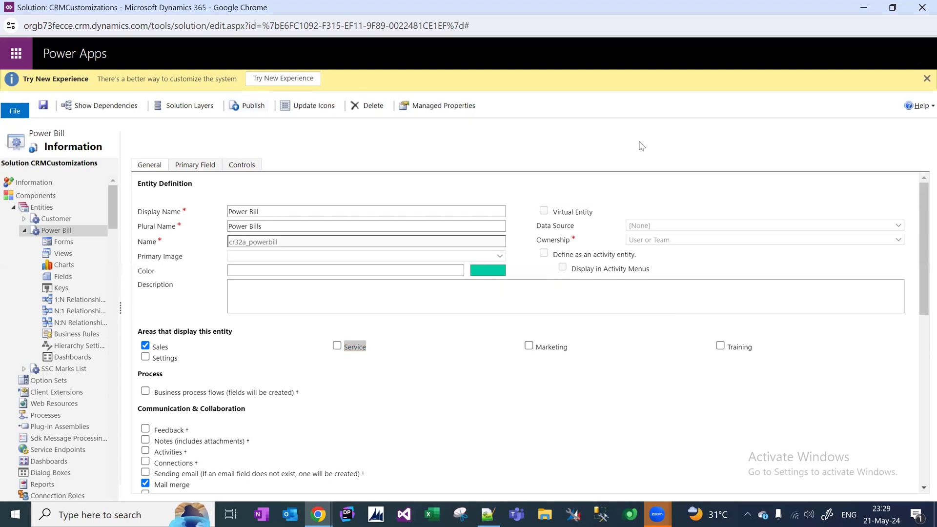
{"action": "left_click", "coordinate": [62, 244]}
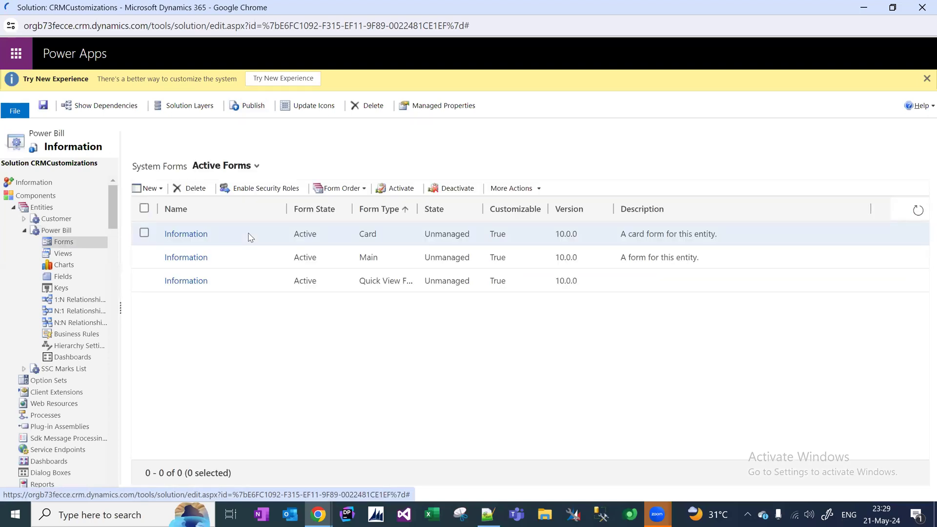
Open the Power Bill Main 'Information' form in the form editor and maximise the editor window.
{"action": "left_click", "coordinate": [245, 267]}
{"action": "double_click", "coordinate": [247, 271]}
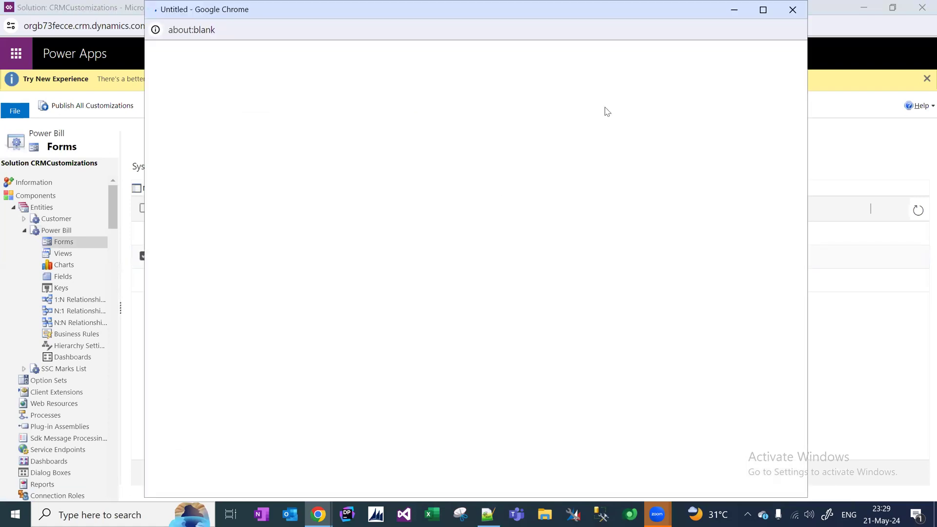
{"action": "left_click", "coordinate": [764, 10]}
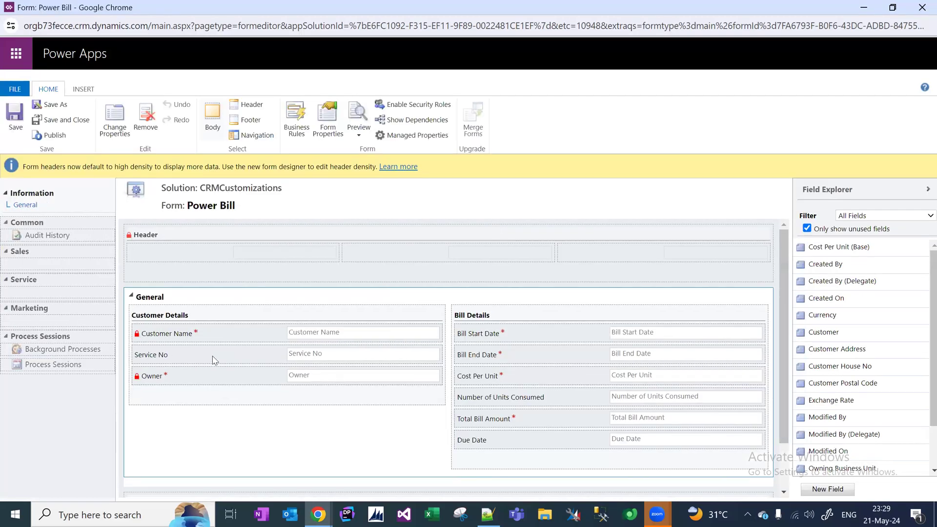
{"action": "left_click", "coordinate": [488, 515]}
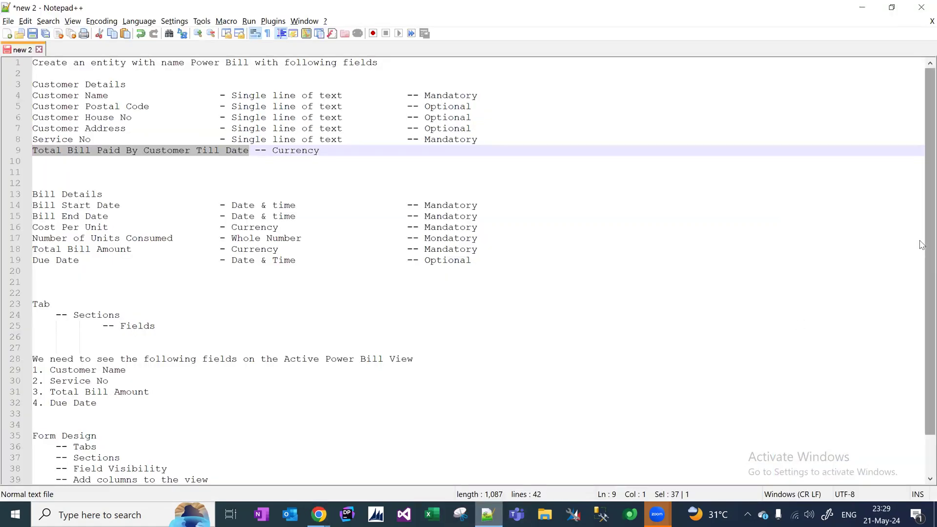
Add note point 1: a field with an invalid data type was created and added on the form.
{"action": "scroll", "coordinate": [920, 283], "scroll_direction": "down", "scroll_amount": 2}
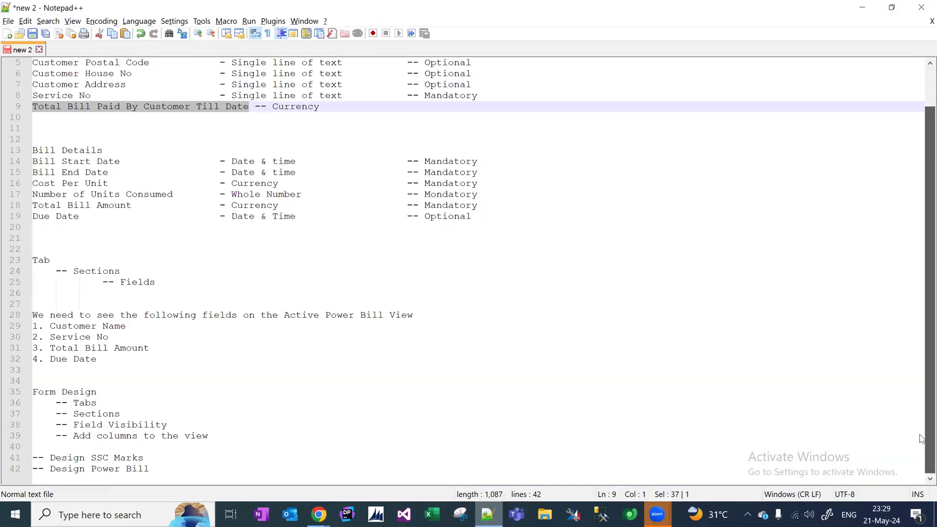
{"action": "left_click", "coordinate": [150, 468]}
{"action": "key", "text": "Return"}
{"action": "key", "text": "Return"}
{"action": "key", "text": "Return"}
{"action": "key", "text": "Return"}
{"action": "key", "text": "Return"}
{"action": "key", "text": "Return"}
{"action": "key", "text": "Return"}
{"action": "key", "text": "Return"}
{"action": "key", "text": "Return"}
{"action": "key", "text": "Return"}
{"action": "key", "text": "Return"}
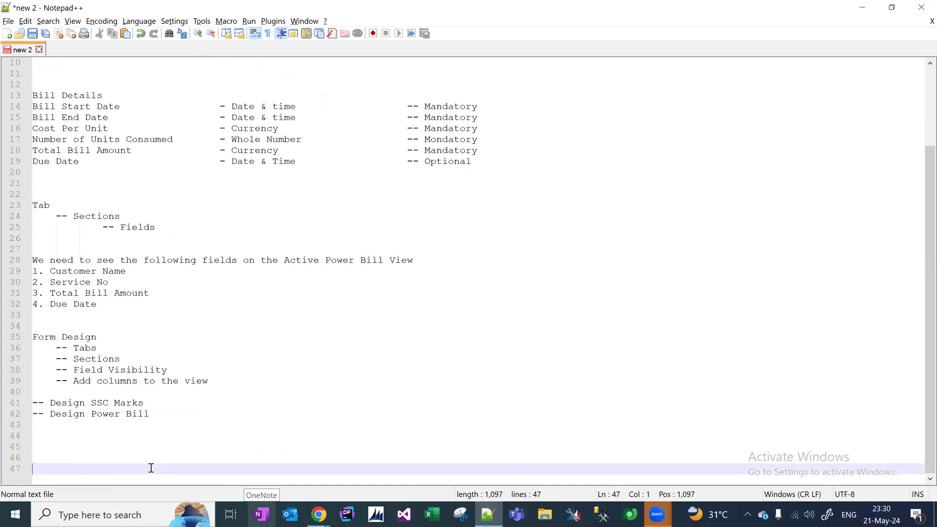
{"action": "key", "text": "Up"}
{"action": "key", "text": "Up"}
{"action": "key", "text": "Up"}
{"action": "key", "text": "Up"}
{"action": "key", "text": "Up"}
{"action": "key", "text": "Up"}
{"action": "key", "text": "Up"}
{"action": "key", "text": "Up"}
{"action": "key", "text": "Up"}
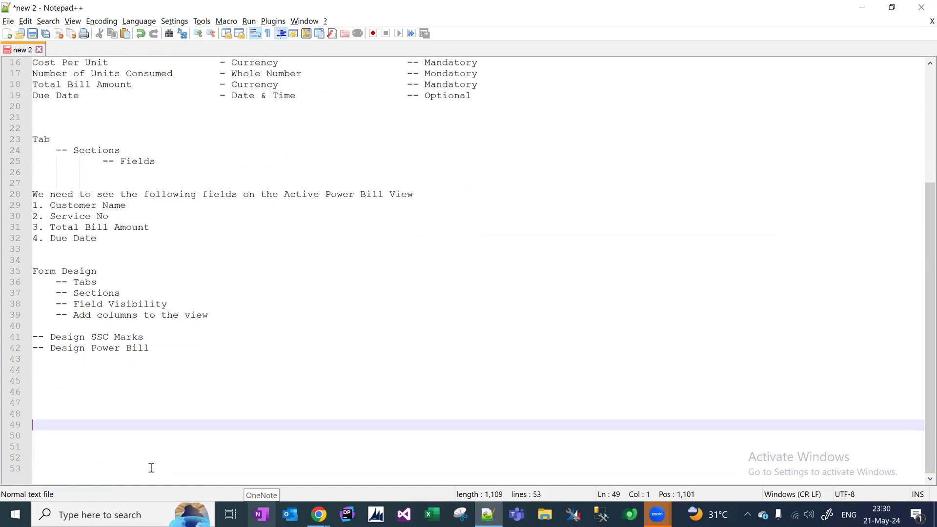
{"action": "type", "text": "1"}
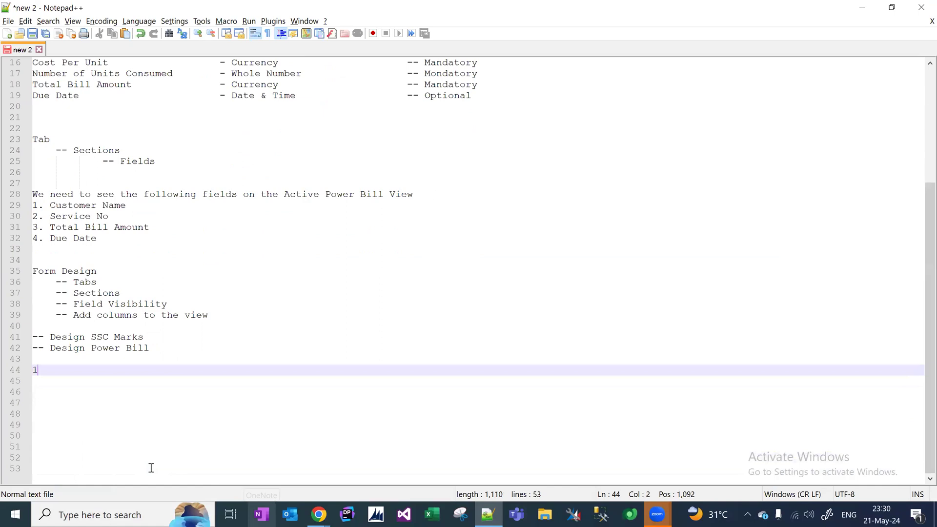
{"action": "type", "text": ". You have creat"}
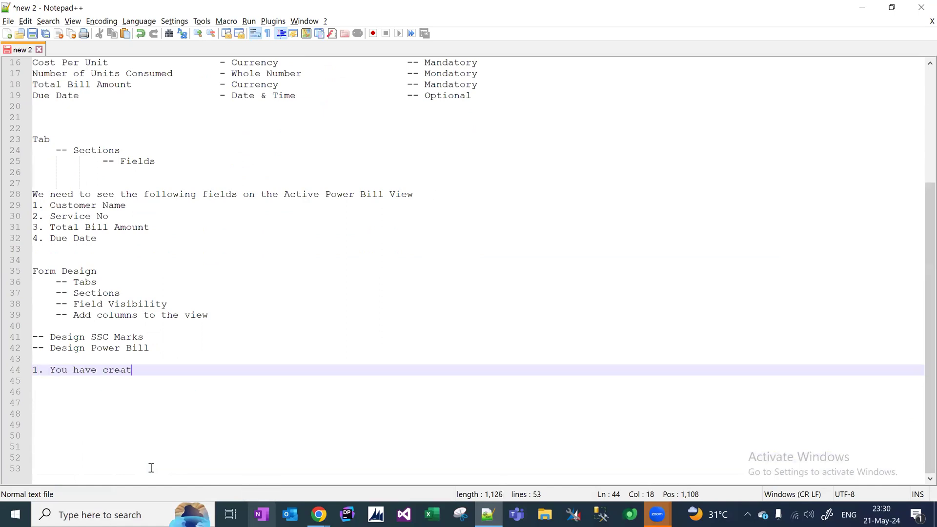
{"action": "type", "text": "ed a field with invalid data typ"}
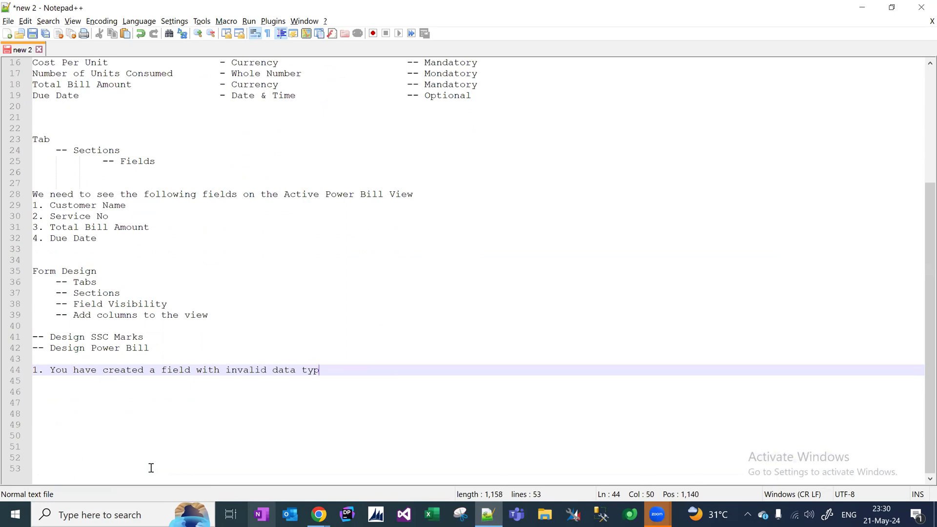
{"action": "type", "text": "e and adde don form as well"}
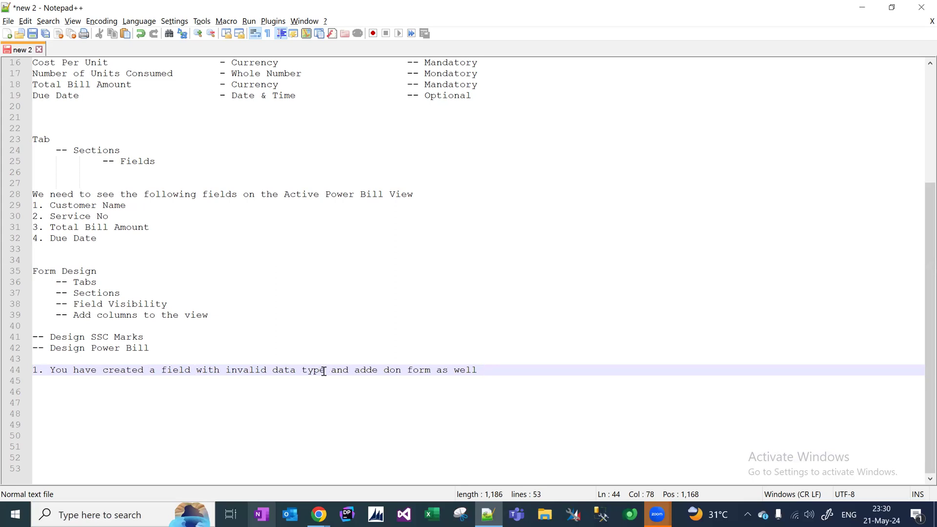
{"action": "left_click", "coordinate": [387, 369]}
{"action": "key", "text": "BackSpace"}
{"action": "left_click", "coordinate": [385, 369]}
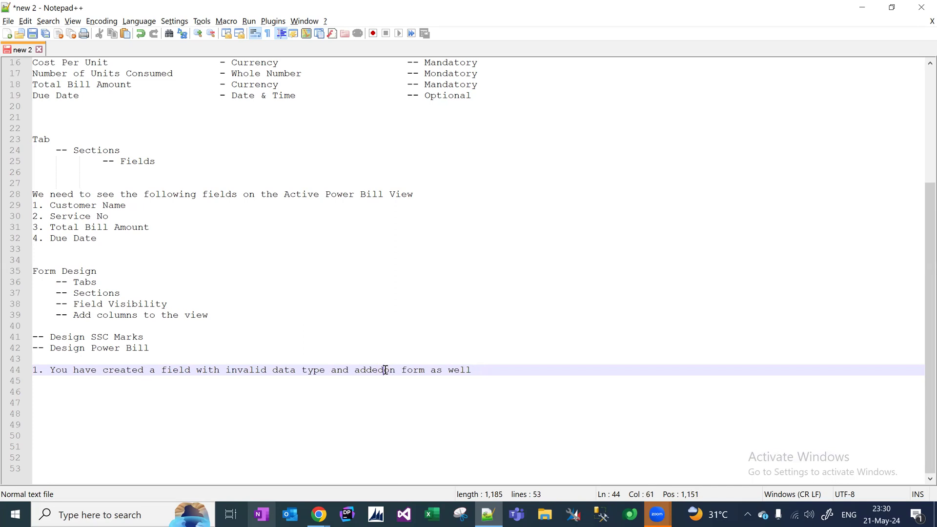
{"action": "right_click", "coordinate": [488, 370]}
{"action": "left_click", "coordinate": [479, 371]}
Add note point 2: remove that field from the form and publish it before deleting the field.
{"action": "key", "text": "Return"}
{"action": "type", "text": "2."}
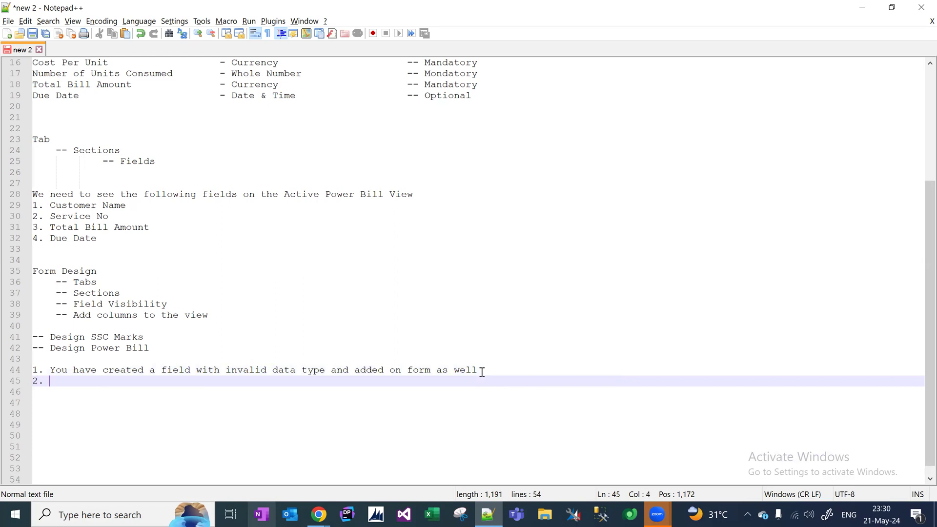
{"action": "key", "text": "Home"}
{"action": "key", "text": "Return"}
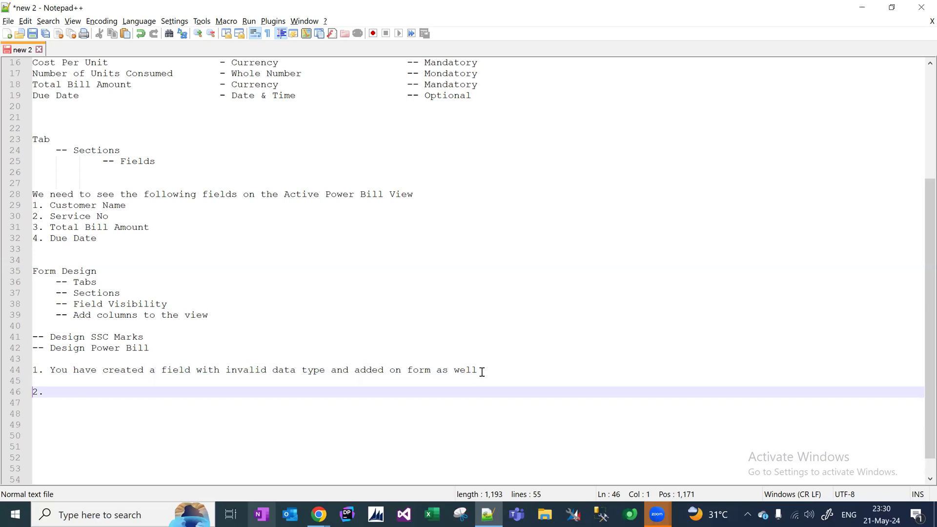
{"action": "left_click", "coordinate": [105, 393]}
{"action": "type", "text": "you hae or"}
{"action": "key", "text": "BackSpace"}
{"action": "key", "text": "BackSpace"}
{"action": "key", "text": "BackSpace"}
{"action": "key", "text": "BackSpace"}
{"action": "type", "text": "ve to"}
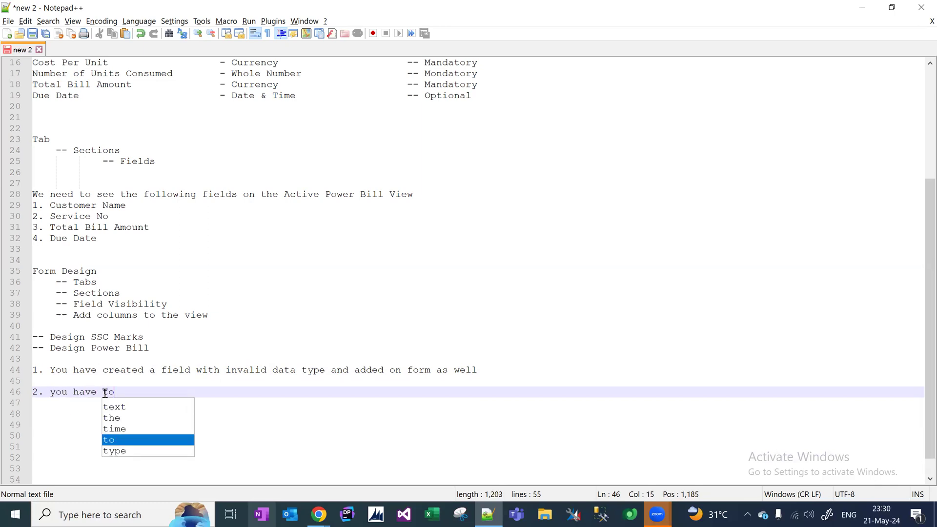
{"action": "type", "text": " remoe the"}
{"action": "key", "text": "BackSpace"}
{"action": "key", "text": "BackSpace"}
{"action": "key", "text": "BackSpace"}
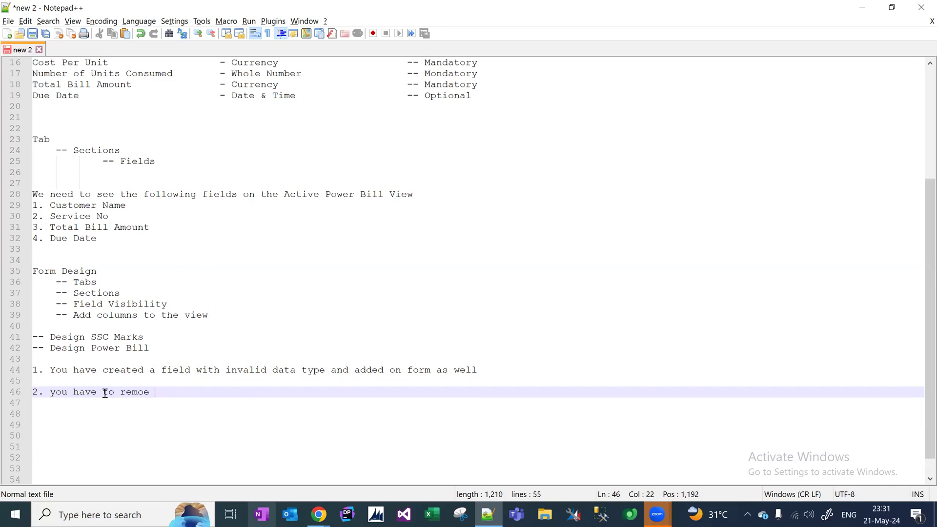
{"action": "key", "text": "BackSpace"}
{"action": "type", "text": "ove that field from the for"}
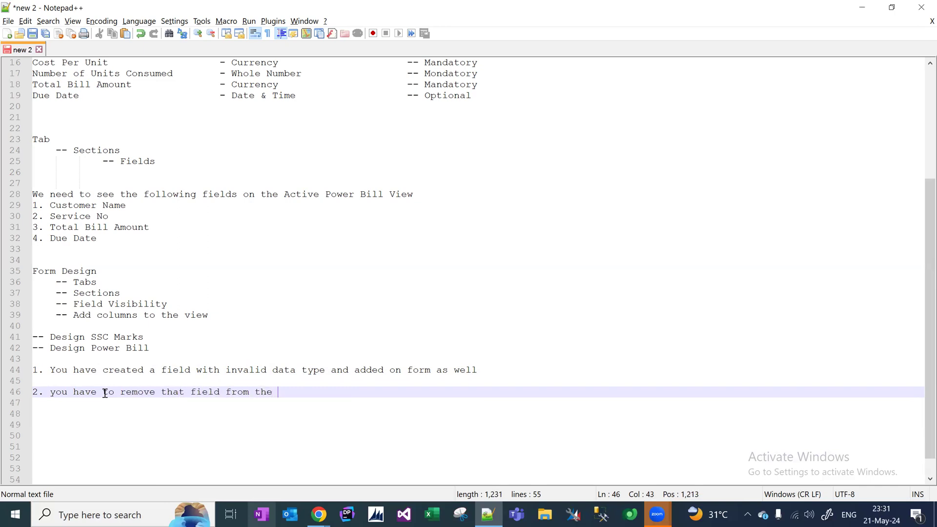
{"action": "type", "text": "m and publish the form then proceed field d"}
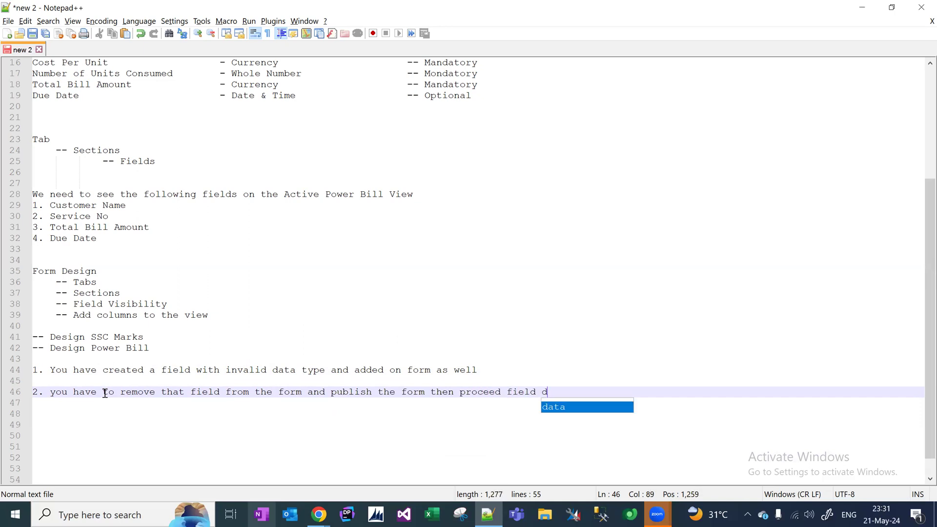
{"action": "type", "text": "eletion"}
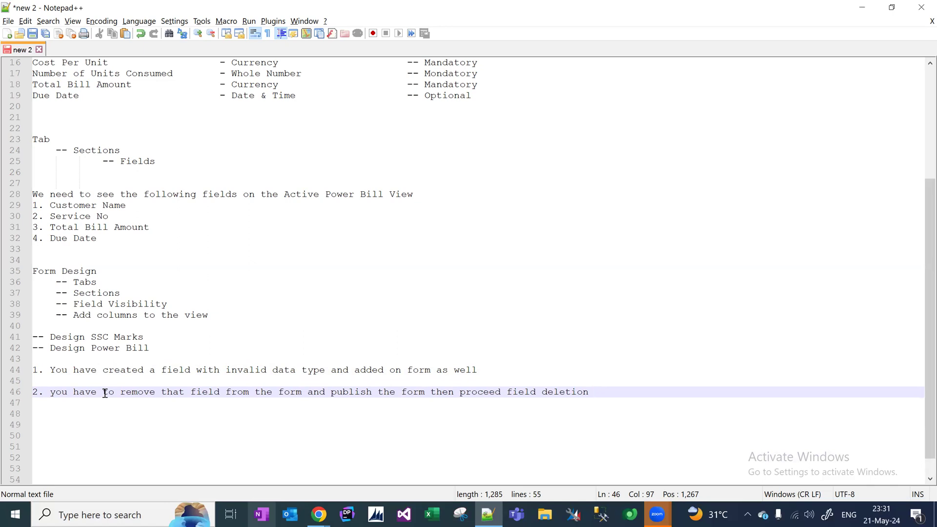
Add note point 3: set the field's required level to optional, publish the entity, then remove it from the form.
{"action": "key", "text": "Return"}
{"action": "key", "text": "Return"}
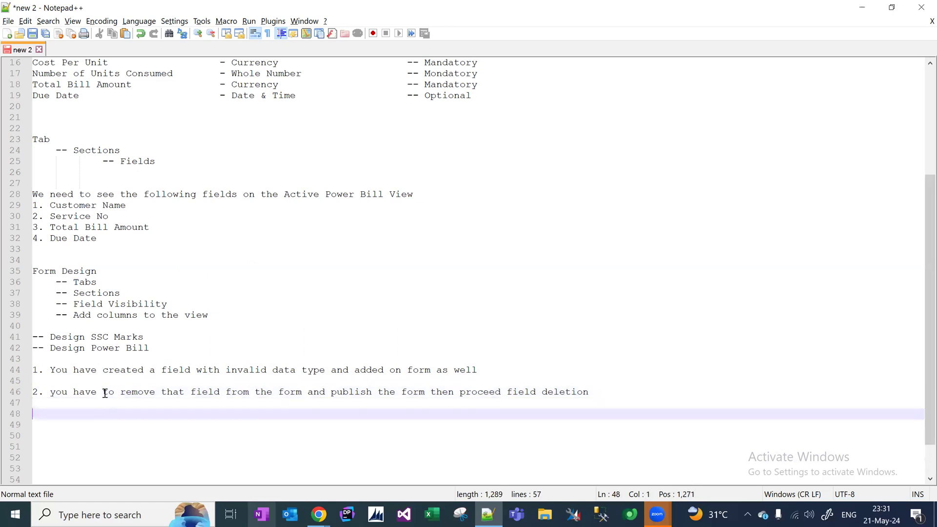
{"action": "type", "text": "3. YOu ha"}
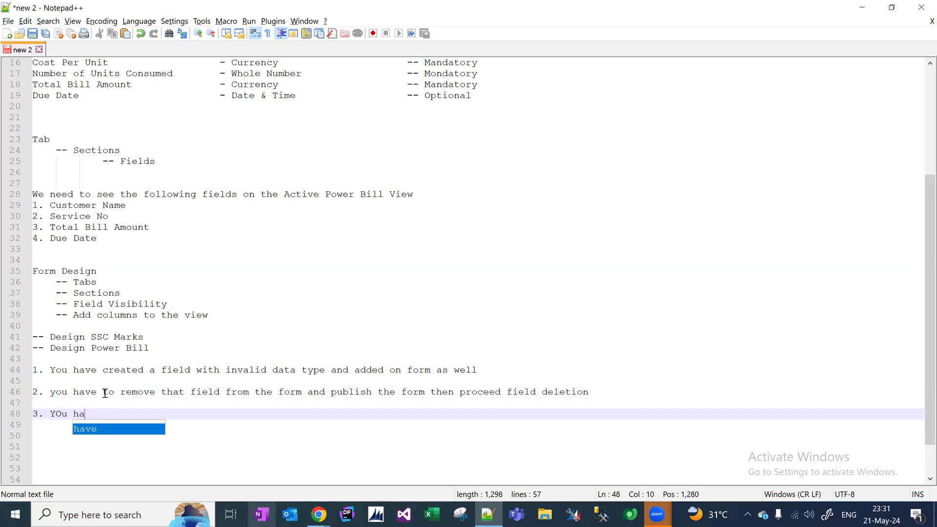
{"action": "type", "text": "ve to change"}
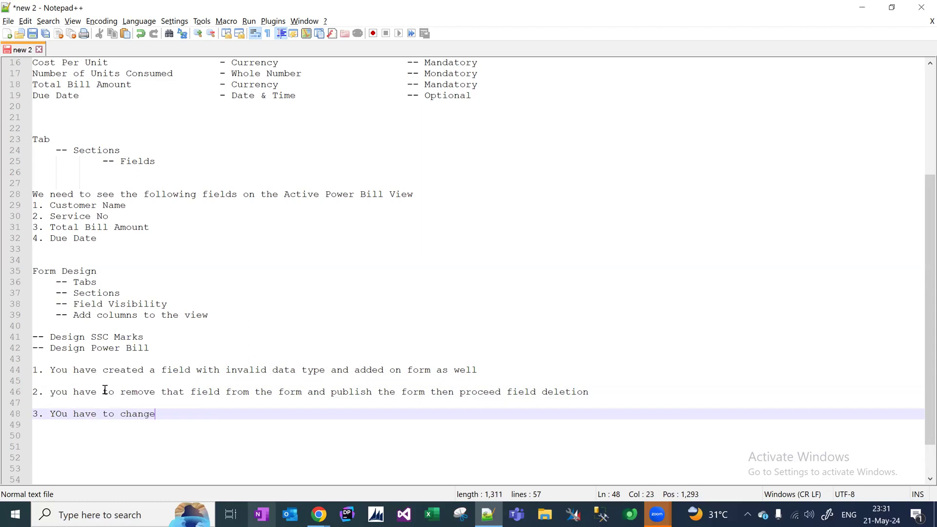
{"action": "type", "text": " the field require"}
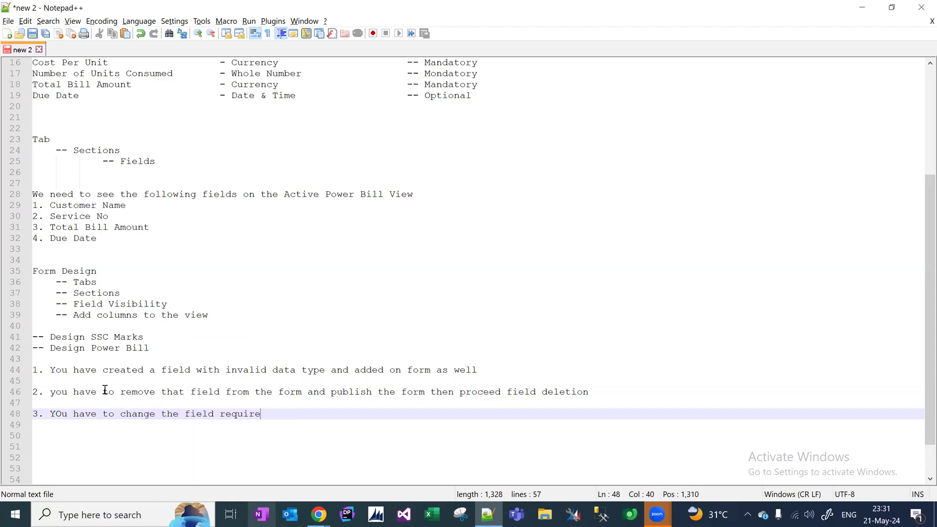
{"action": "type", "text": "d level to option"}
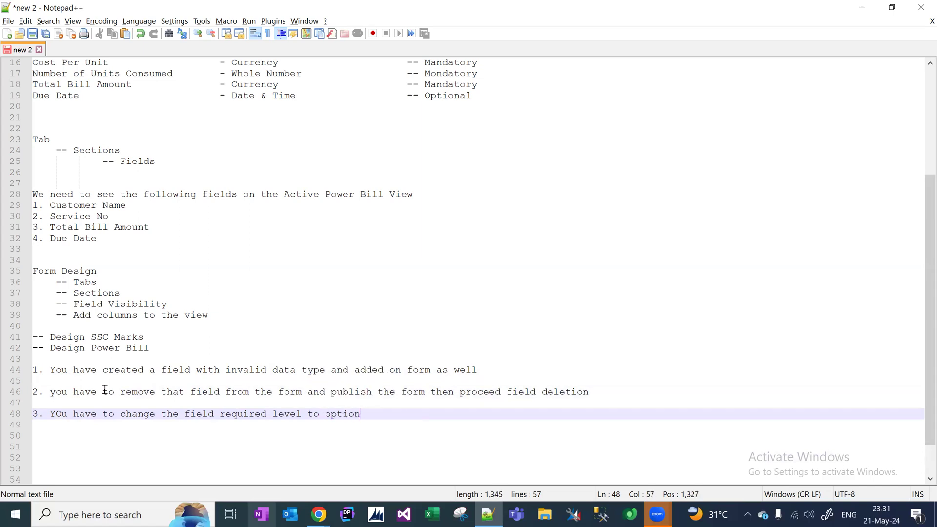
{"action": "type", "text": "al and then p"}
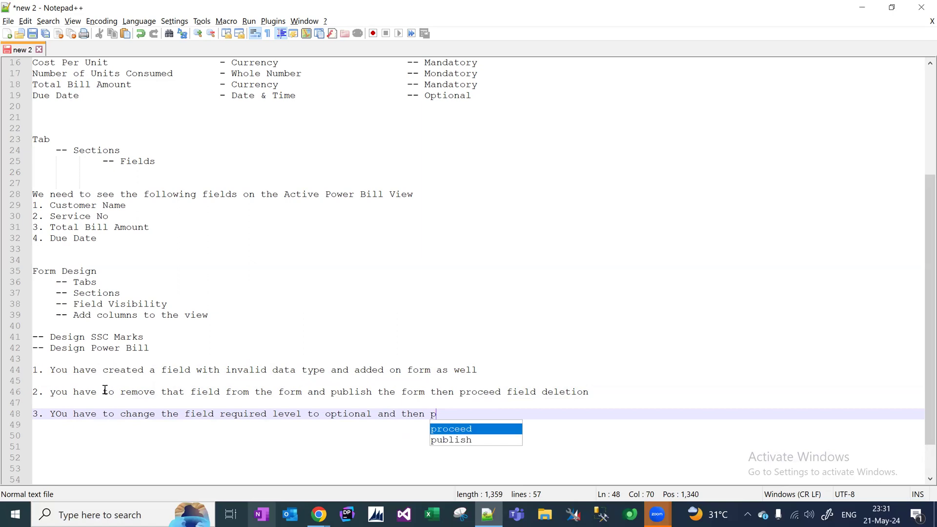
{"action": "type", "text": "ublish the en"}
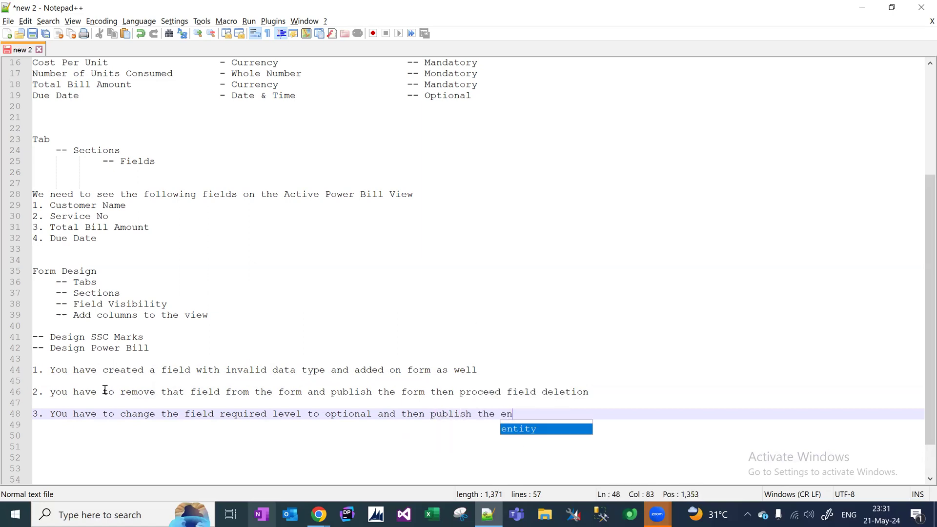
{"action": "type", "text": "tity an"}
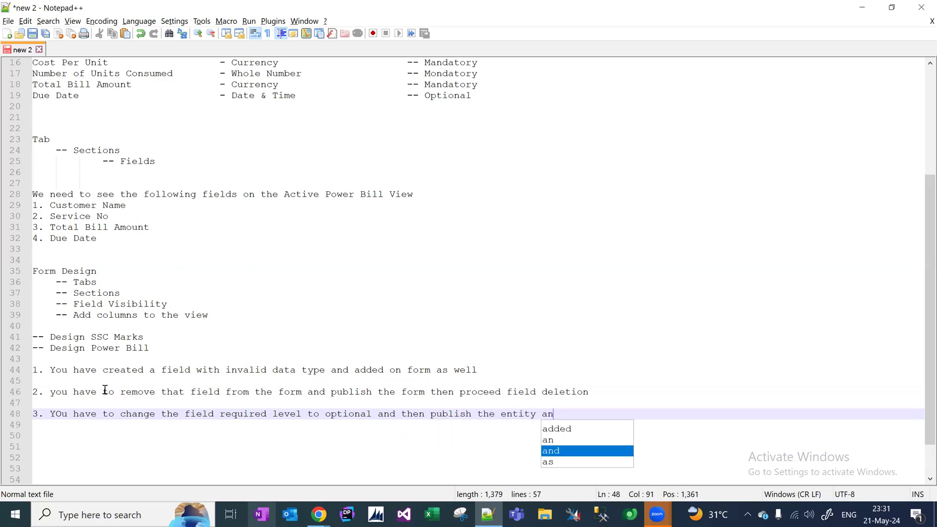
{"action": "type", "text": "d proceed to remove the"}
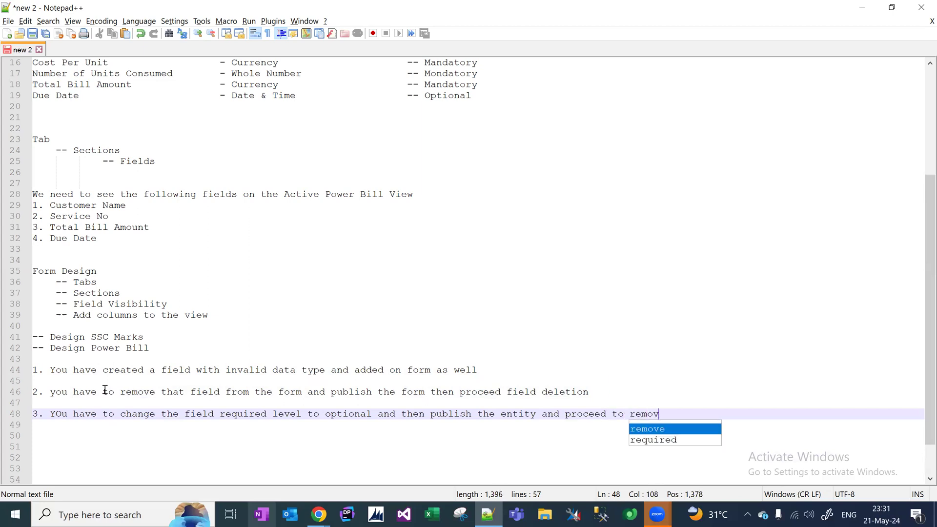
{"action": "type", "text": "form"}
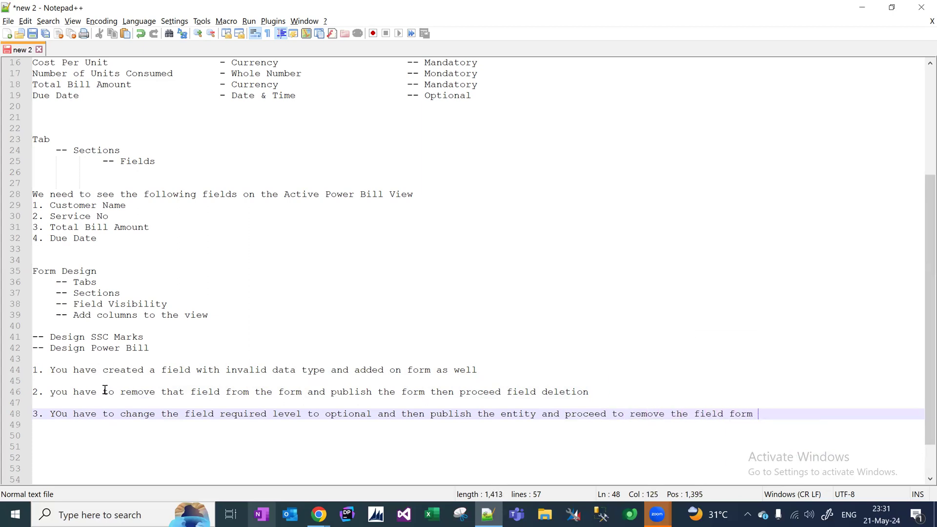
{"action": "key", "text": "BackSpace"}
{"action": "key", "text": "BackSpace"}
{"action": "key", "text": "BackSpace"}
{"action": "key", "text": "BackSpace"}
{"action": "type", "text": "rom the"}
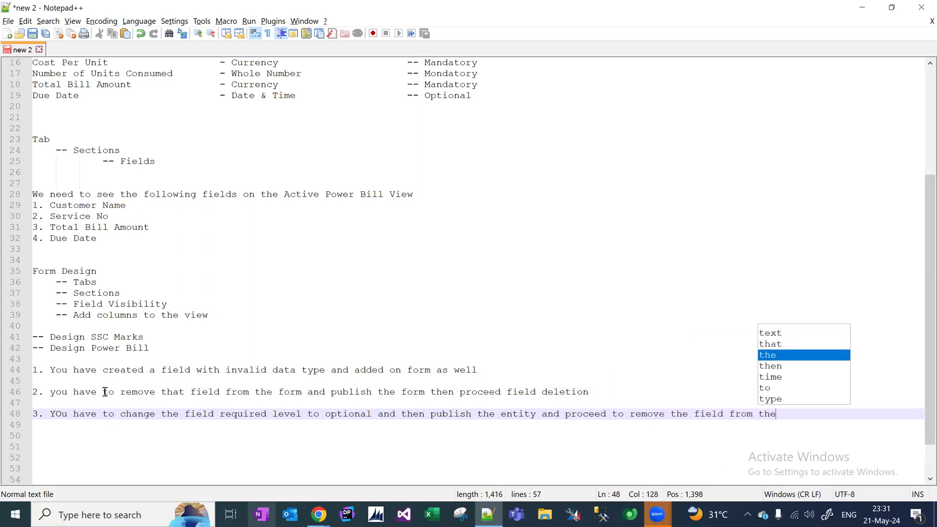
{"action": "type", "text": " form"}
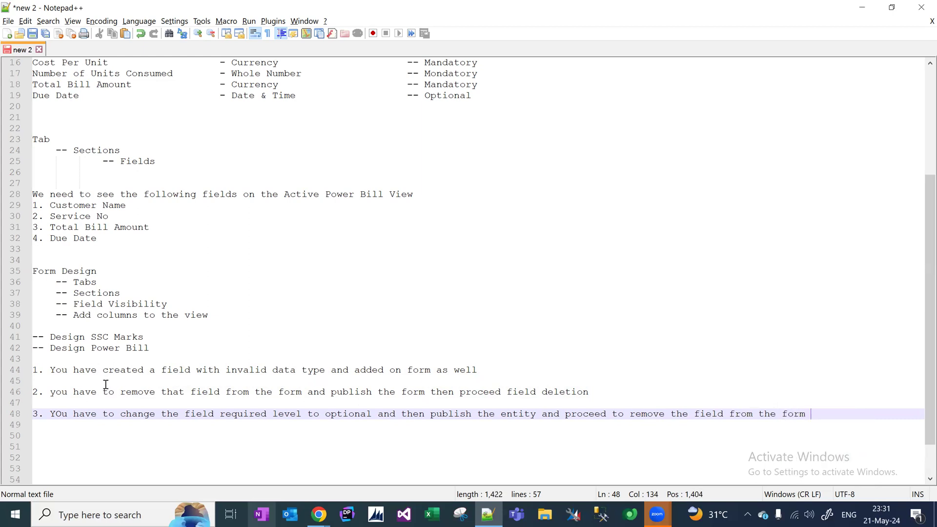
Capitalise 'You' at the start of note point 2.
{"action": "left_click", "coordinate": [56, 391]}
{"action": "key", "text": "BackSpace"}
{"action": "type", "text": "Y"}
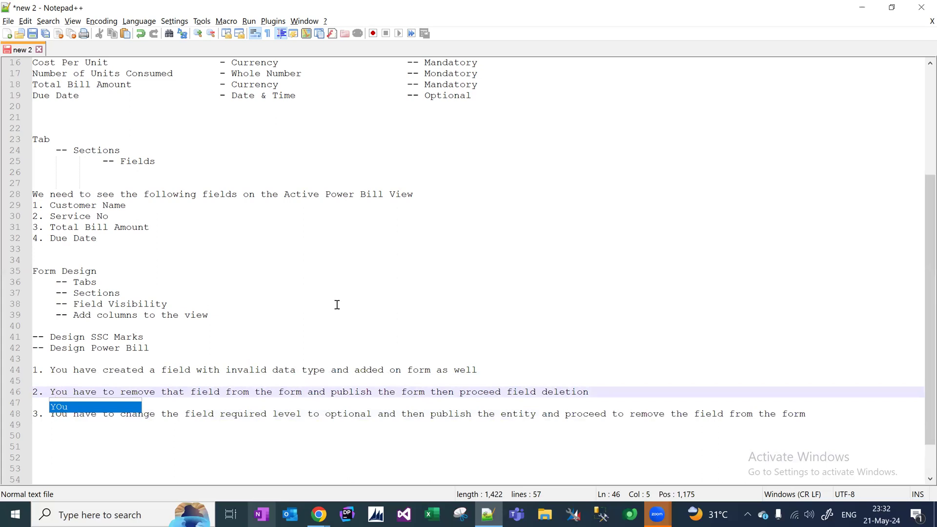
{"action": "left_click", "coordinate": [466, 349]}
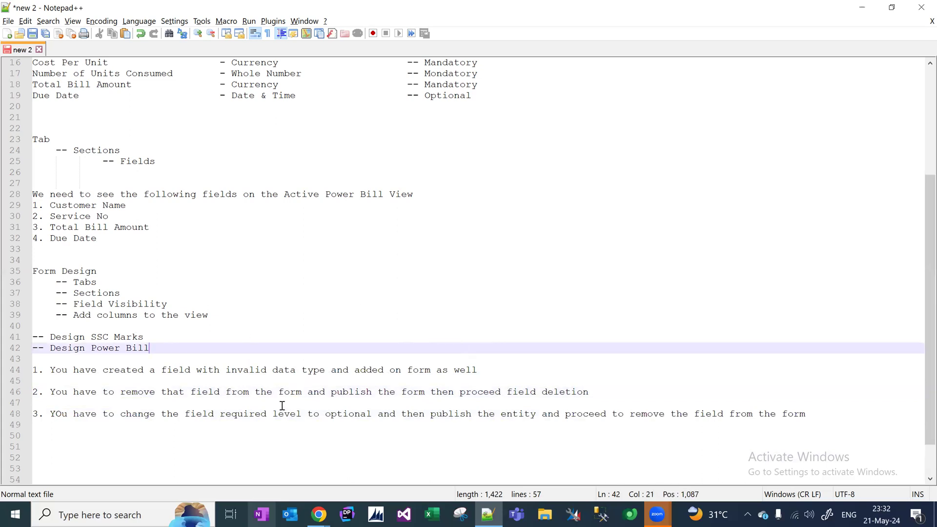
{"action": "key", "text": "alt+Tab"}
Remove the Service No field and move the Bill Details section into the left column.
{"action": "left_click", "coordinate": [208, 361]}
{"action": "left_click", "coordinate": [145, 117]}
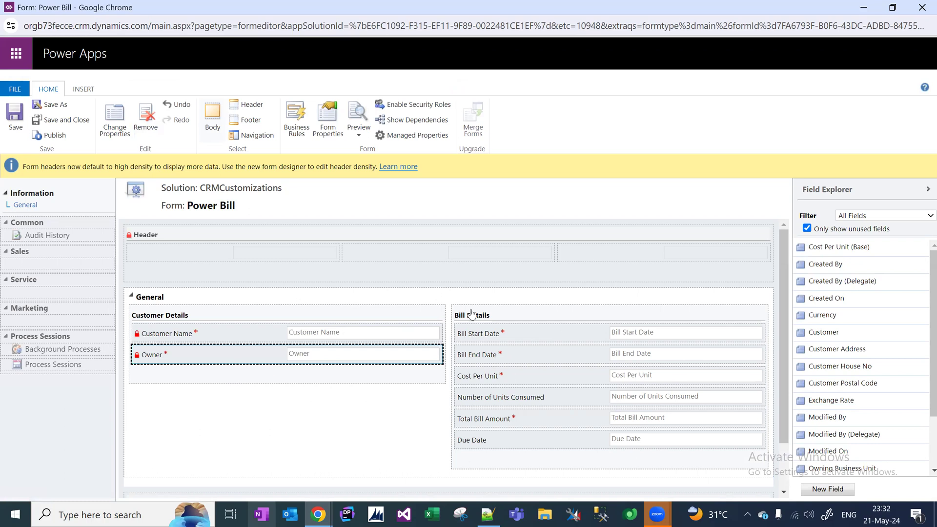
{"action": "left_click_drag", "start_coordinate": [492, 313], "coordinate": [213, 315]}
{"action": "left_click_drag", "start_coordinate": [787, 302], "coordinate": [790, 351]}
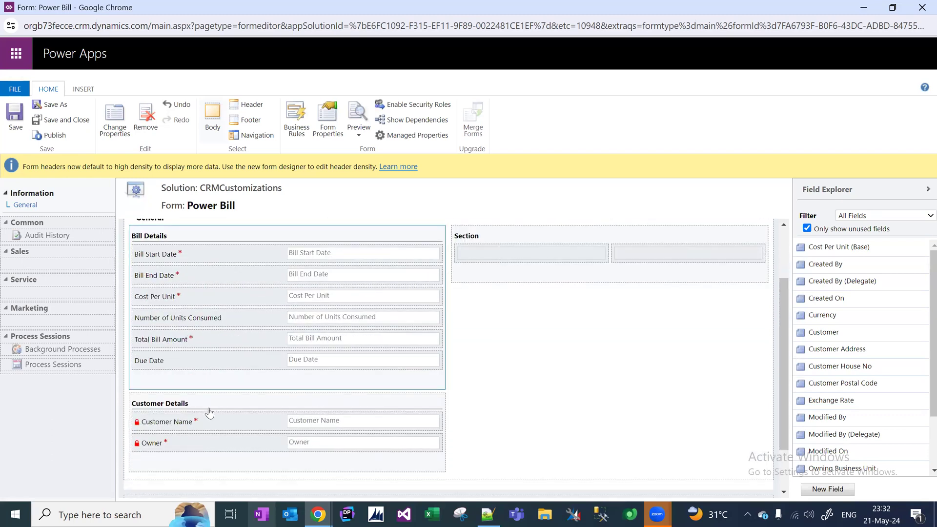
Move Customer Name and Owner into Bill Details and delete the empty Customer Details section.
{"action": "left_click_drag", "start_coordinate": [204, 423], "coordinate": [210, 372]}
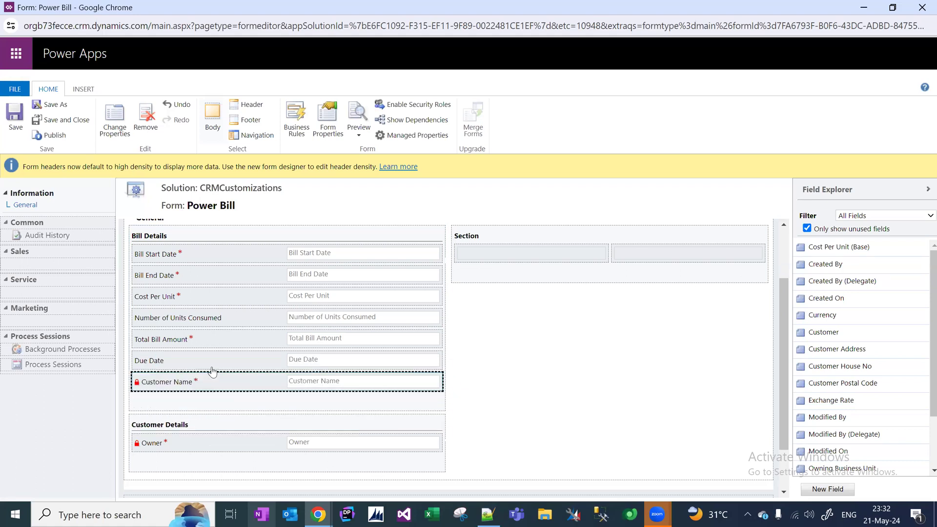
{"action": "left_click", "coordinate": [180, 441]}
{"action": "left_click_drag", "start_coordinate": [180, 441], "coordinate": [193, 389]}
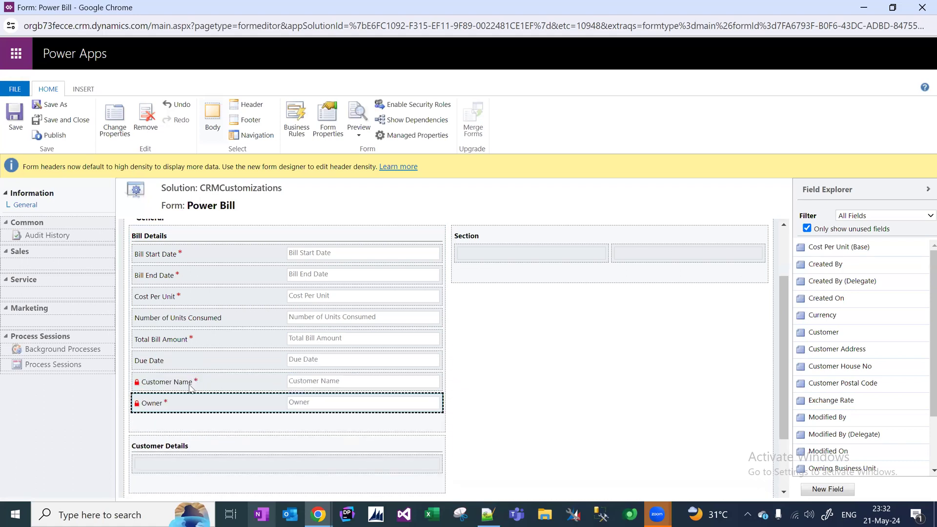
{"action": "left_click", "coordinate": [171, 447]}
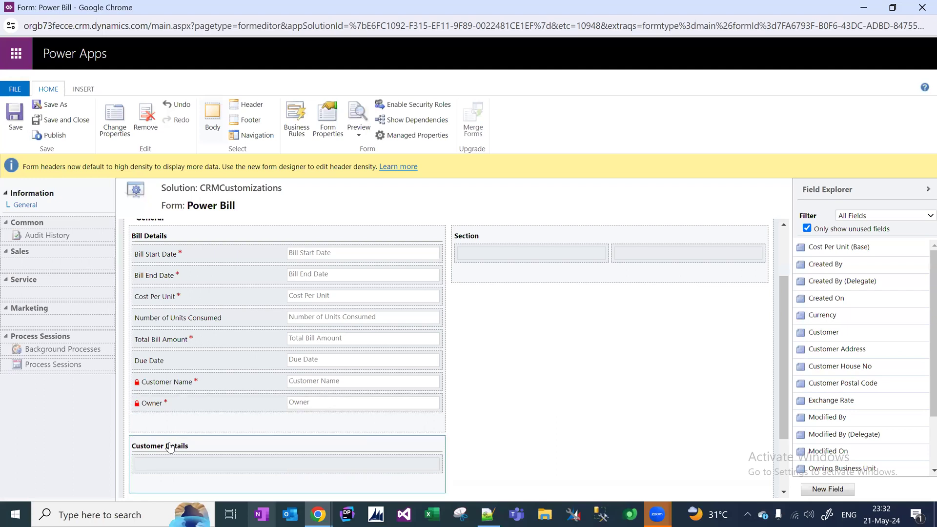
{"action": "key", "text": "Delete"}
{"action": "left_click", "coordinate": [527, 103]}
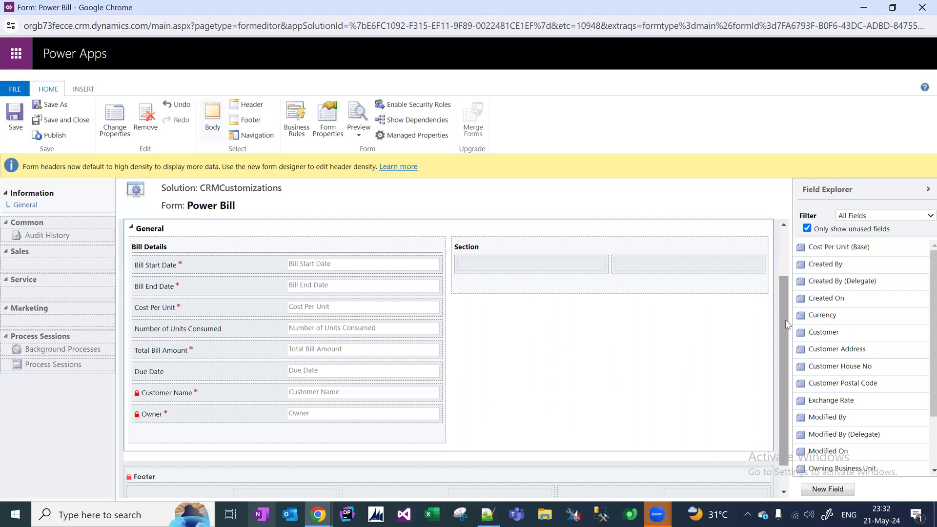
Move Customer Name to the top of the Bill Details section.
{"action": "left_click_drag", "start_coordinate": [785, 320], "coordinate": [783, 294]}
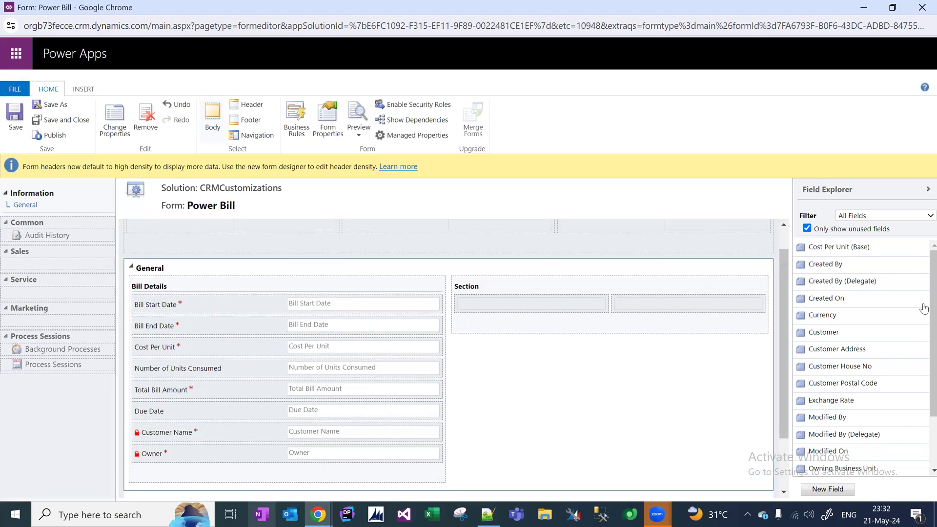
{"action": "scroll", "coordinate": [922, 342], "scroll_direction": "down", "scroll_amount": 2}
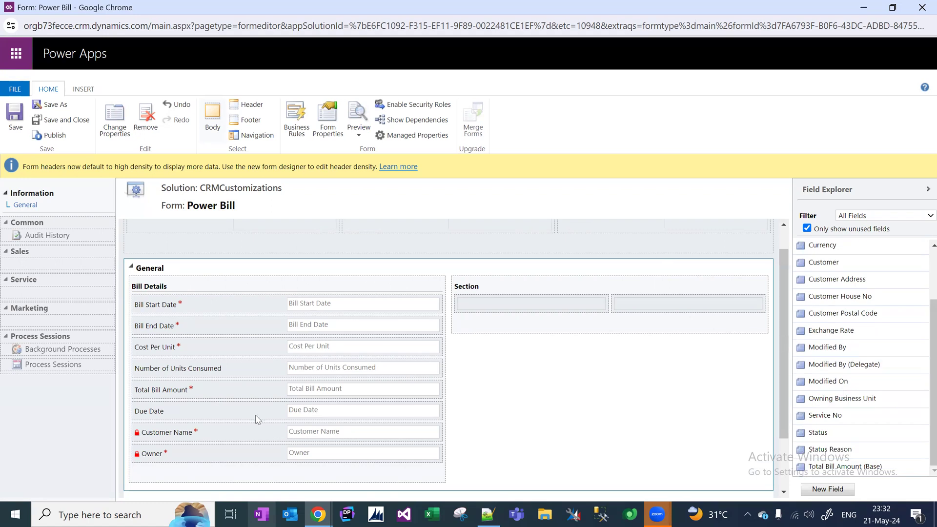
{"action": "left_click_drag", "start_coordinate": [210, 438], "coordinate": [205, 306]}
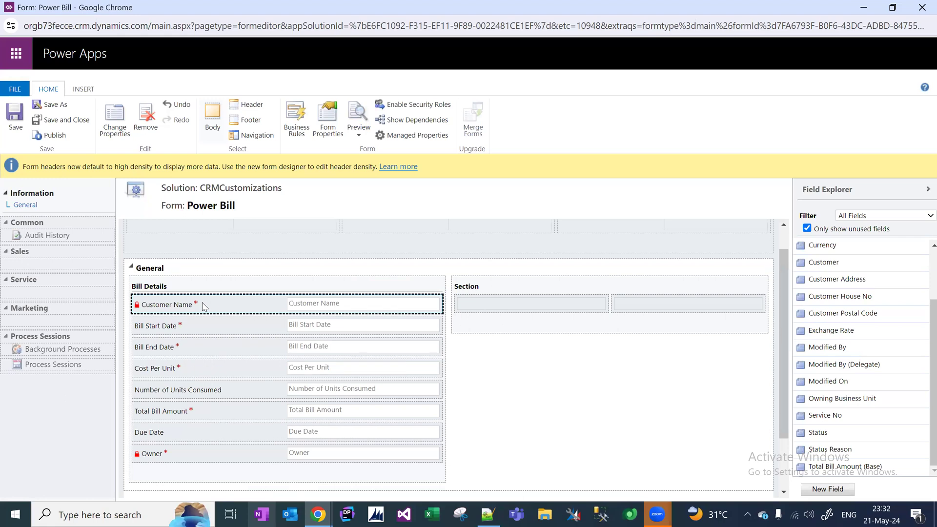
Relabel the first Bill Details field from Customer Name to 'Bill Reference No'.
{"action": "double_click", "coordinate": [204, 307]}
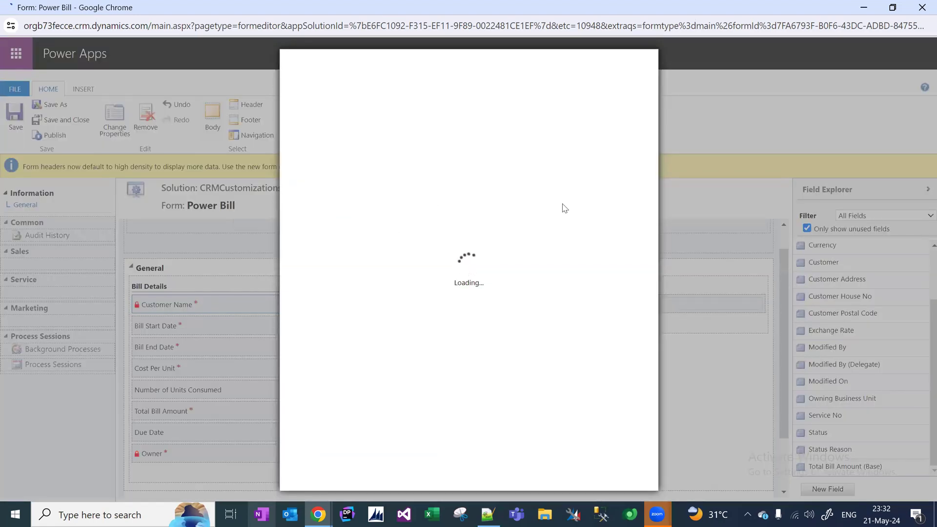
{"action": "key", "text": "ctrl+a"}
{"action": "type", "text": "Bill Reference No"}
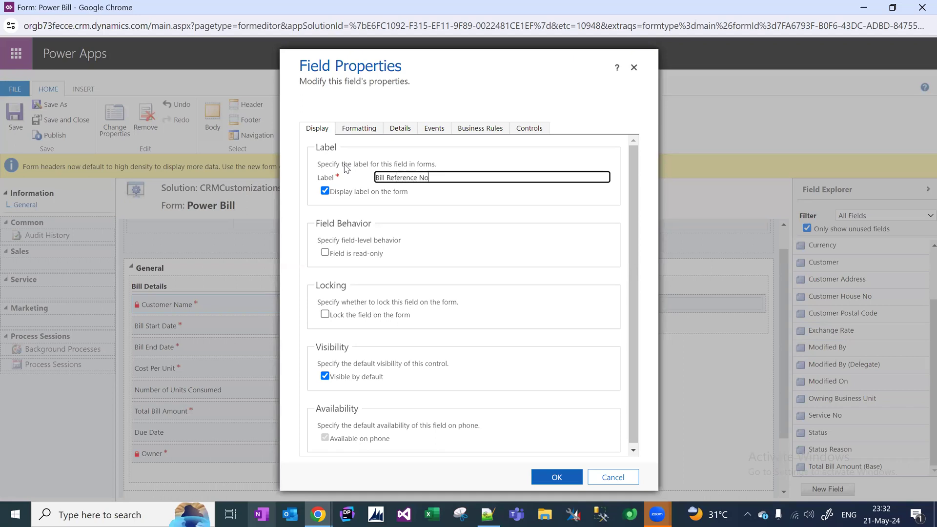
{"action": "key", "text": "ctrl+a"}
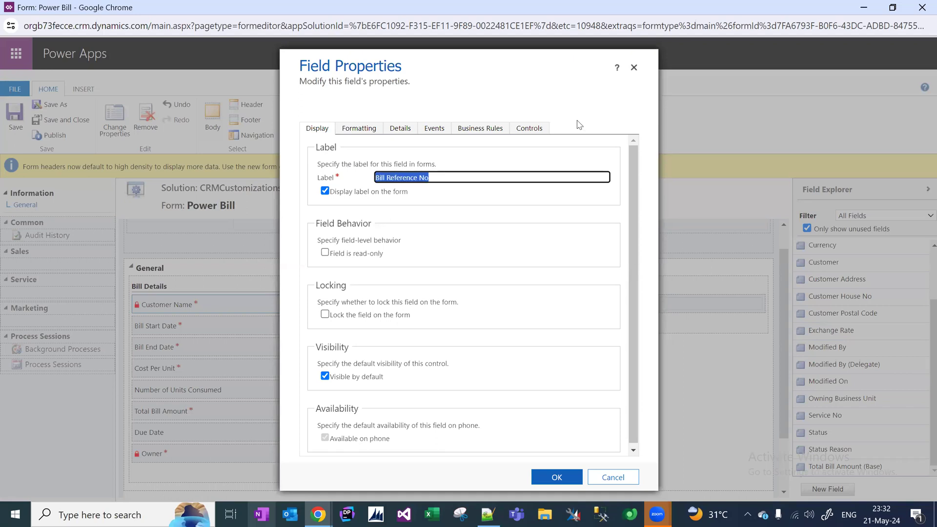
{"action": "left_click_drag", "start_coordinate": [634, 222], "coordinate": [627, 377]}
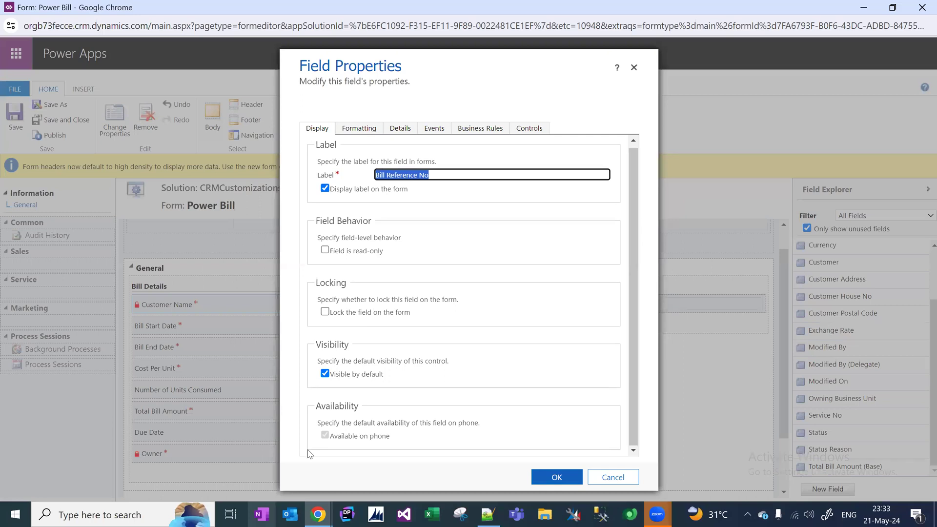
{"action": "left_click", "coordinate": [547, 477]}
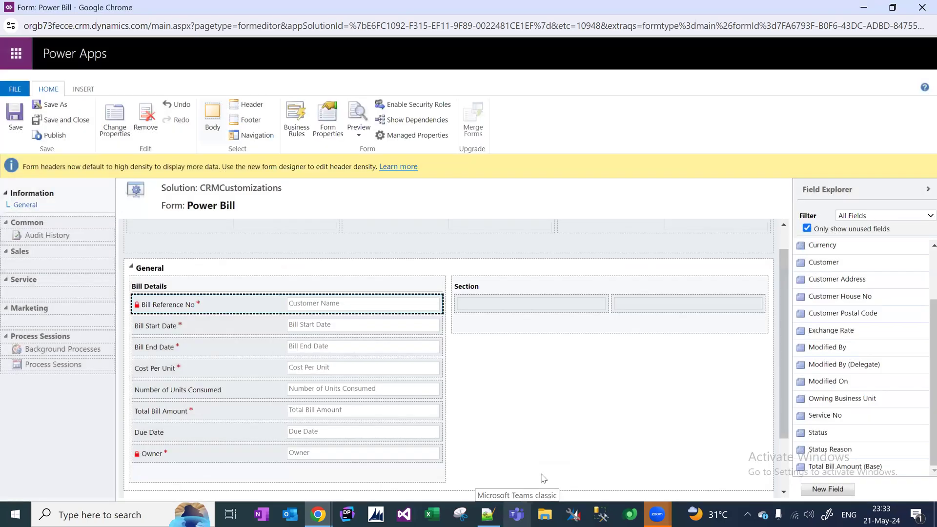
Save and publish the Power Bill form, then add the Customer field at the top of Bill Details.
{"action": "left_click", "coordinate": [15, 122]}
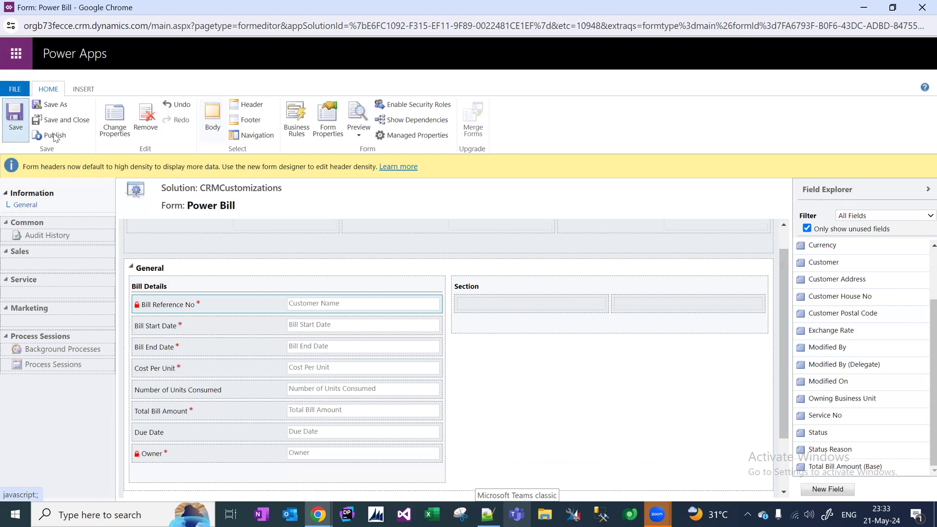
{"action": "left_click", "coordinate": [57, 136]}
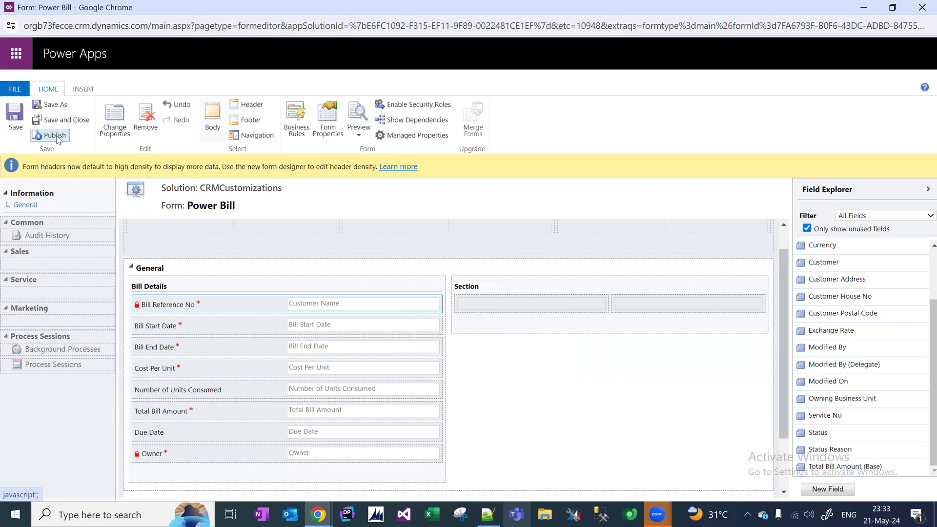
{"action": "left_click_drag", "start_coordinate": [832, 269], "coordinate": [203, 312]}
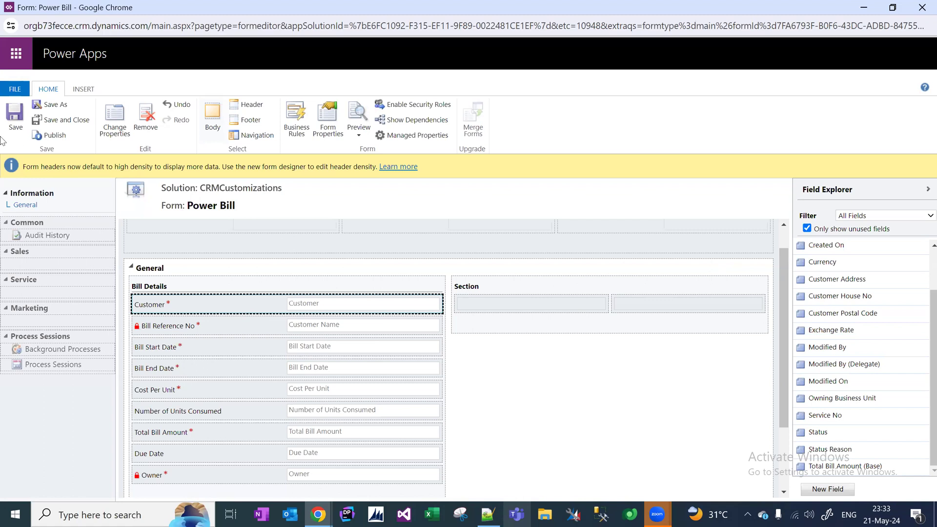
Save and publish the updated Power Bill form layout.
{"action": "left_click", "coordinate": [16, 129]}
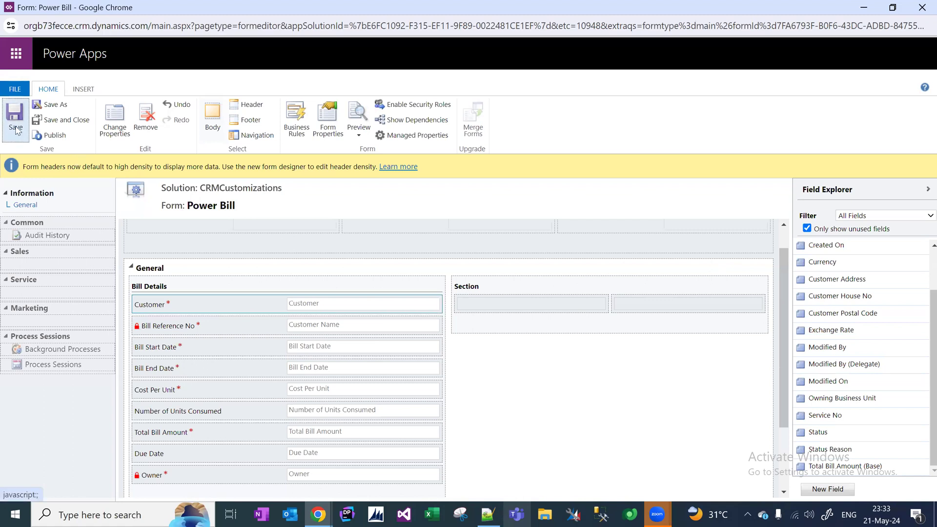
{"action": "left_click", "coordinate": [58, 138]}
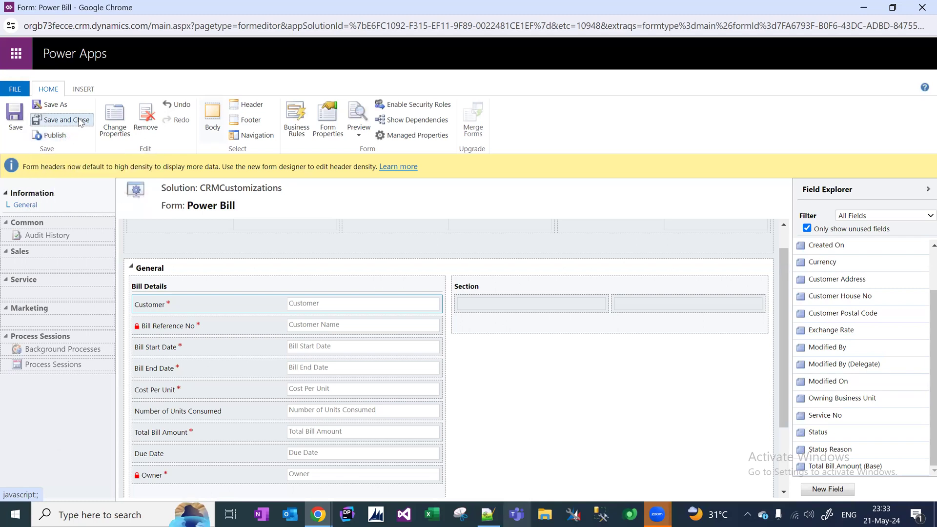
{"action": "key", "text": "alt+Tab"}
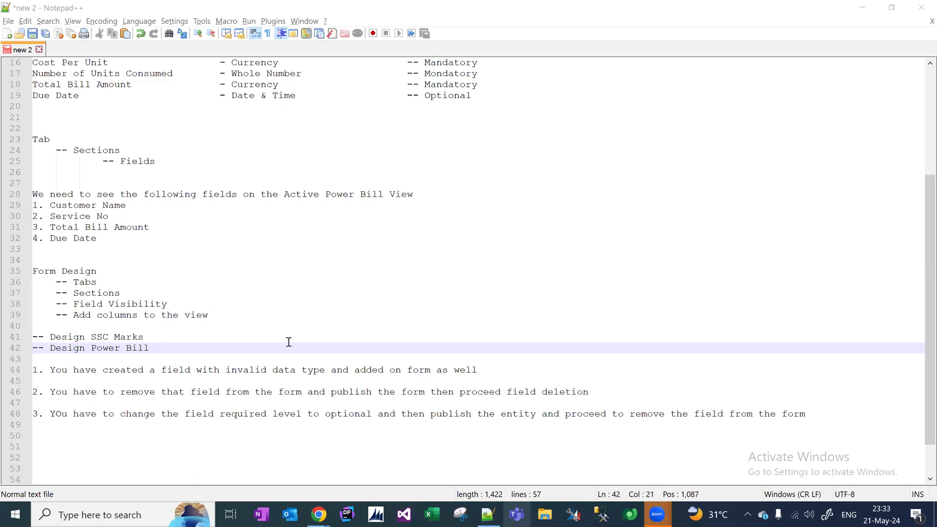
In the CRMCustomizations solution, select Customer, open the Information page and publish all customizations.
{"action": "mouse_move", "coordinate": [317, 515]}
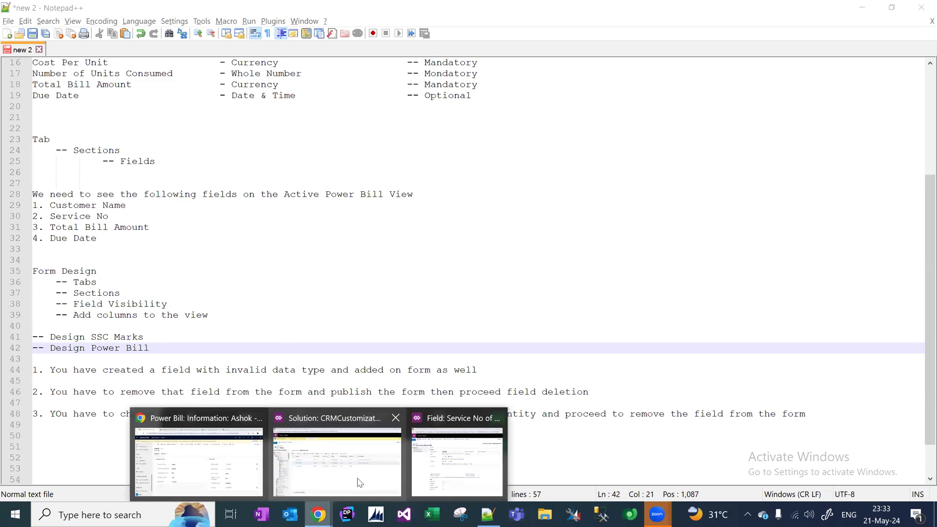
{"action": "left_click", "coordinate": [357, 482]}
{"action": "left_click", "coordinate": [24, 230]}
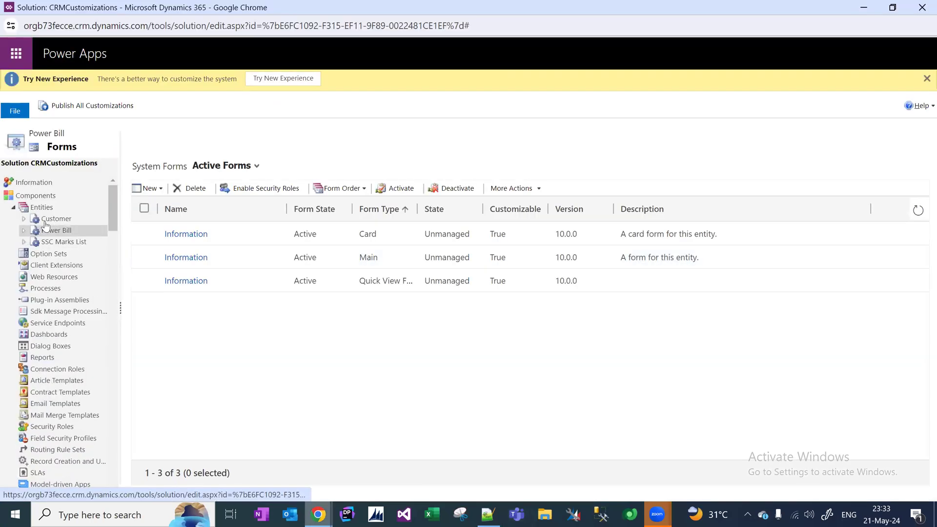
{"action": "left_click", "coordinate": [55, 224]}
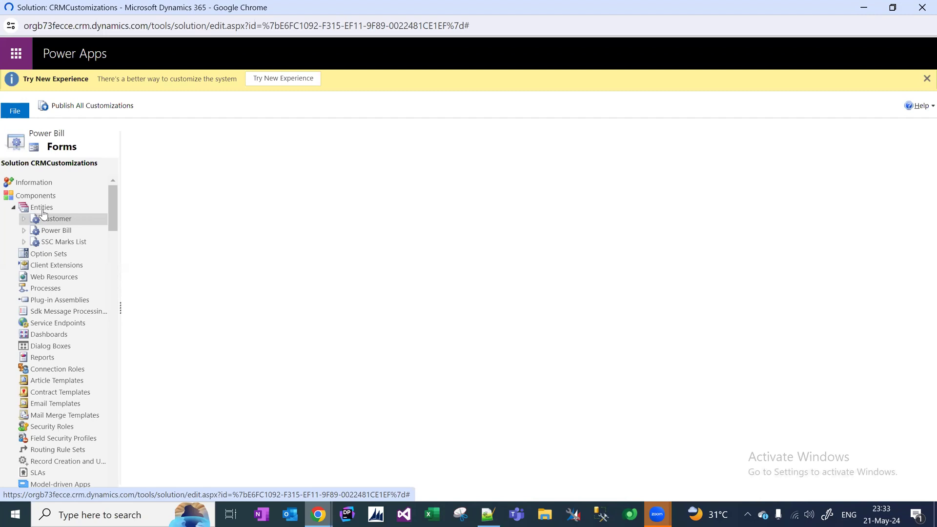
{"action": "left_click", "coordinate": [34, 182]}
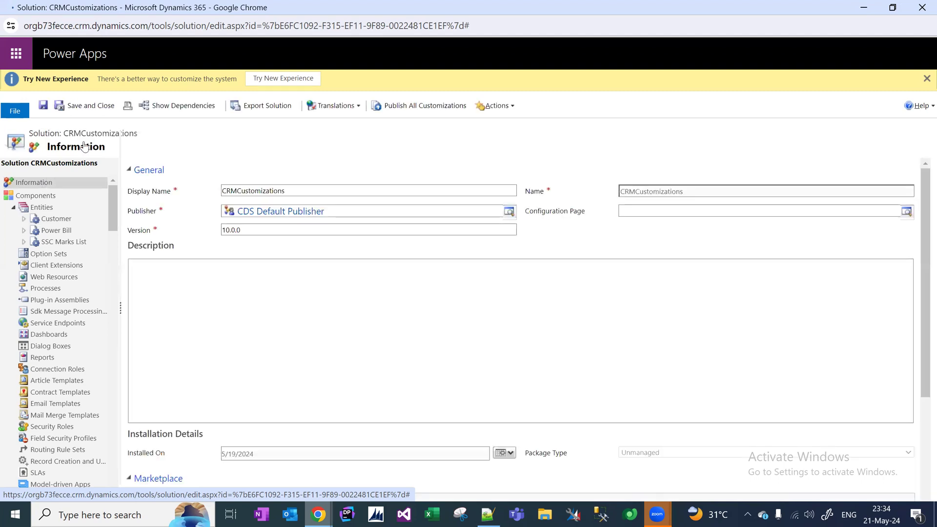
{"action": "left_click", "coordinate": [433, 107]}
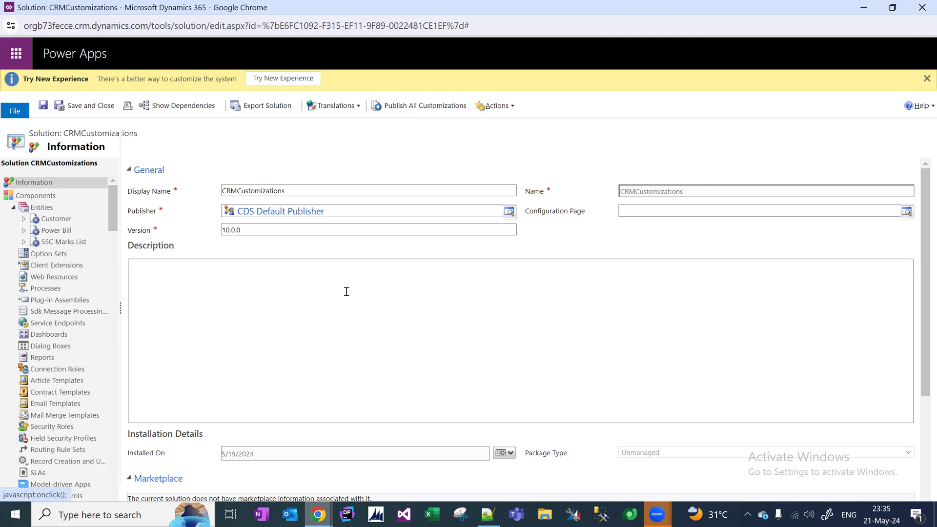
Reload the Dynamics 365 custom app and open the Customers list from the sitemap.
{"action": "left_click", "coordinate": [318, 514]}
{"action": "left_click", "coordinate": [207, 458]}
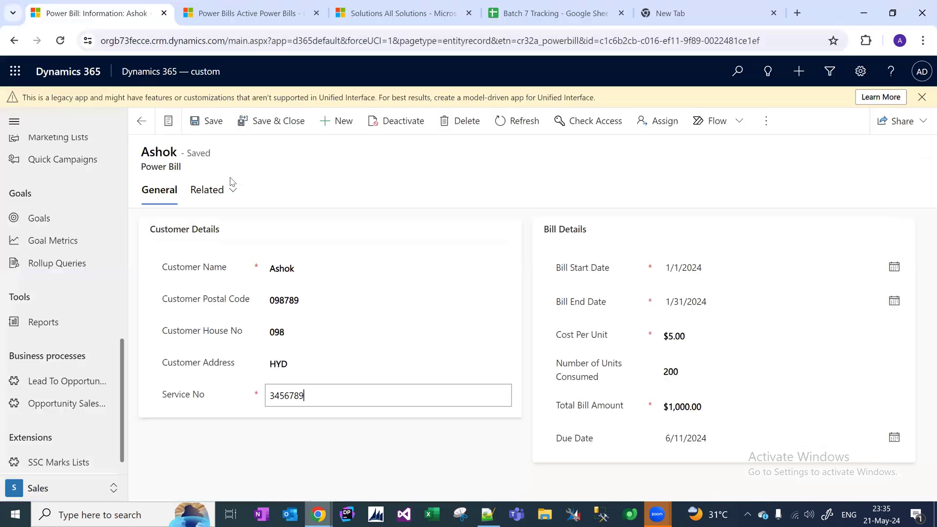
{"action": "left_click", "coordinate": [125, 71]}
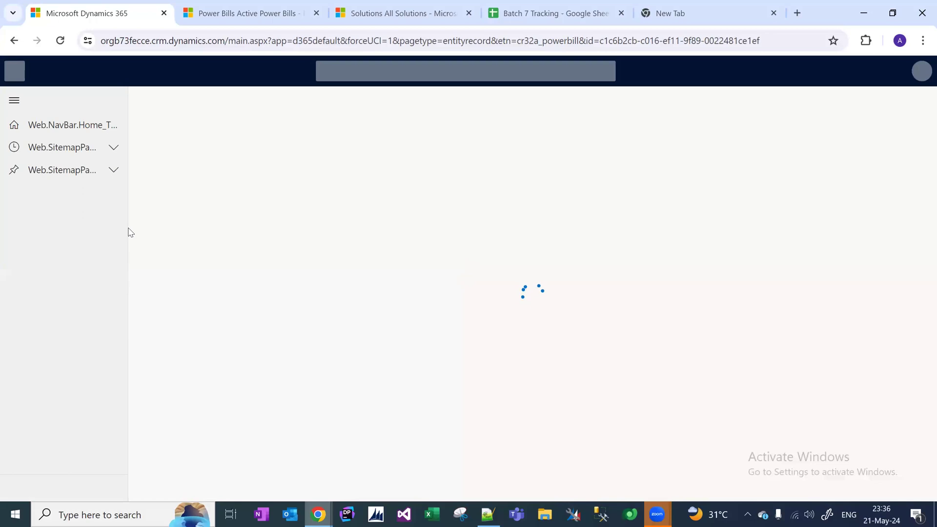
{"action": "left_click_drag", "start_coordinate": [122, 217], "coordinate": [117, 469]}
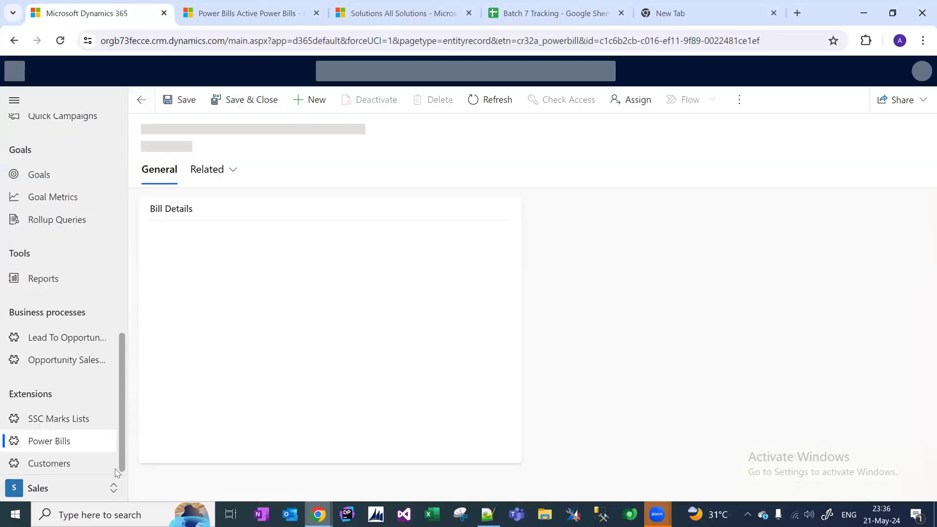
{"action": "left_click", "coordinate": [60, 469]}
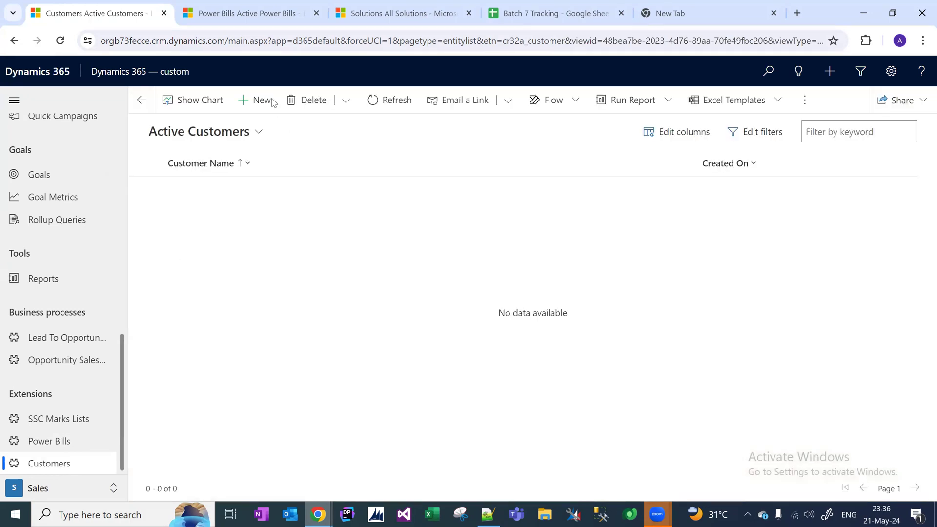
Create a new customer and enter the customer's name, address, postal code and house number.
{"action": "left_click", "coordinate": [261, 101]}
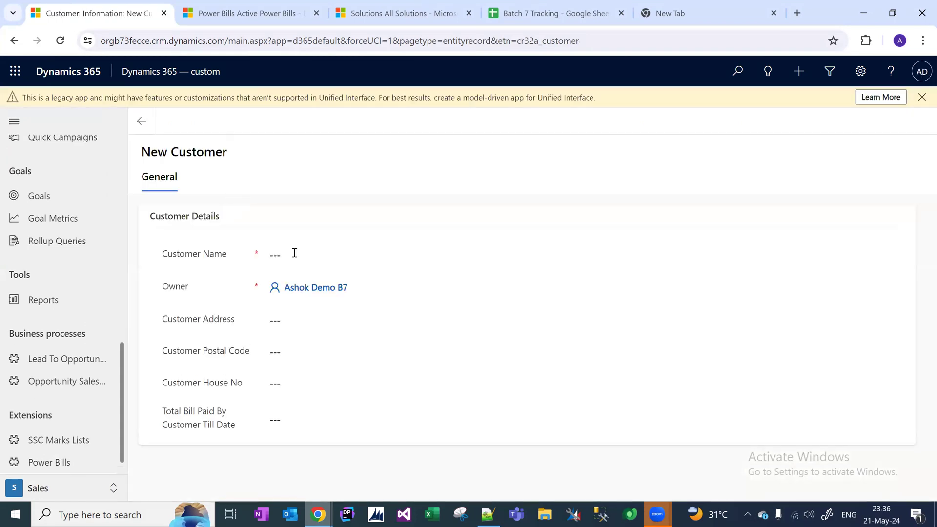
{"action": "left_click", "coordinate": [298, 253]}
{"action": "key", "text": "Tab"}
{"action": "key", "text": "Tab"}
{"action": "key", "text": "Tab"}
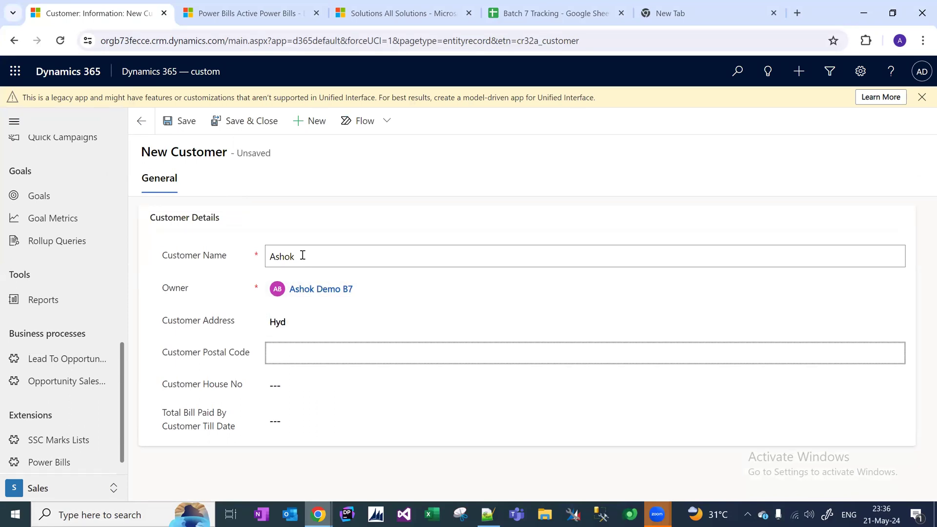
{"action": "key", "text": "BackSpace"}
{"action": "key", "text": "BackSpace"}
{"action": "key", "text": "BackSpace"}
{"action": "key", "text": "BackSpace"}
{"action": "key", "text": "Tab"}
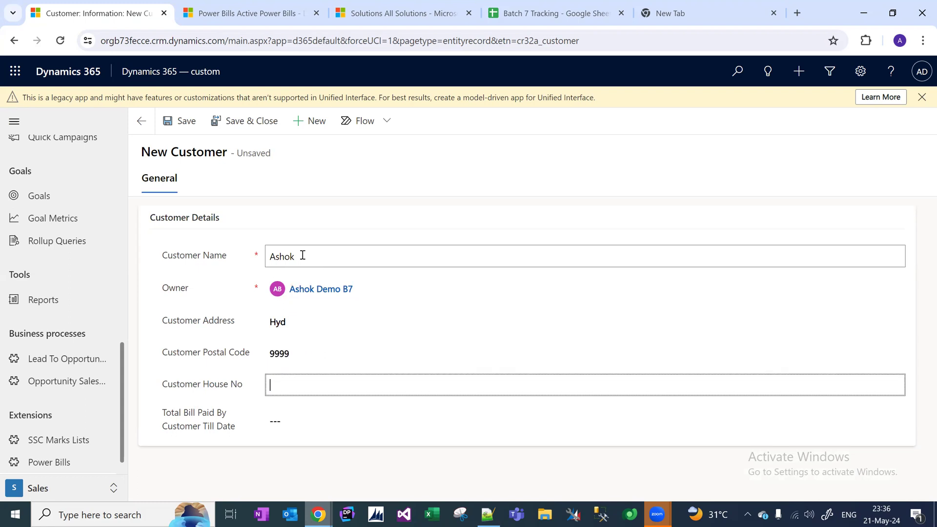
{"action": "key", "text": "Tab"}
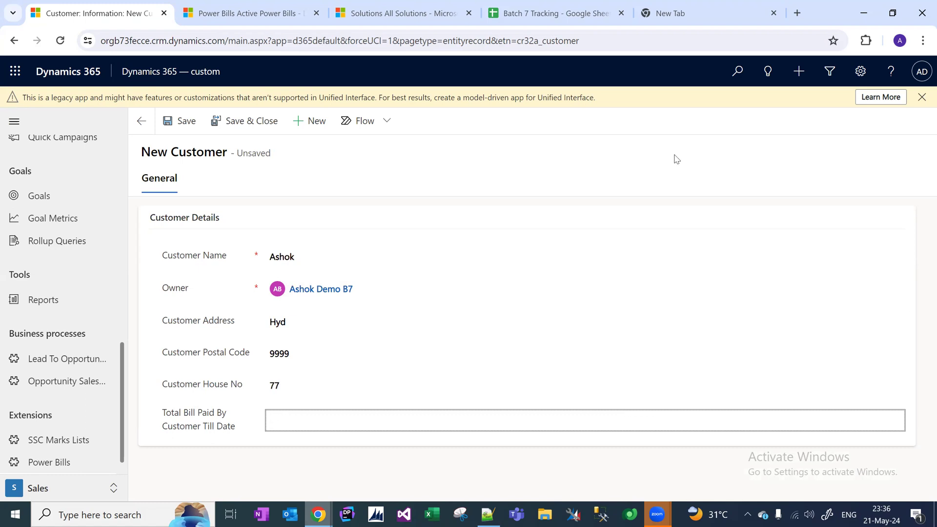
Check the Total Bill Paid By Customer Till Date field, then save and close the customer.
{"action": "left_click", "coordinate": [313, 427]}
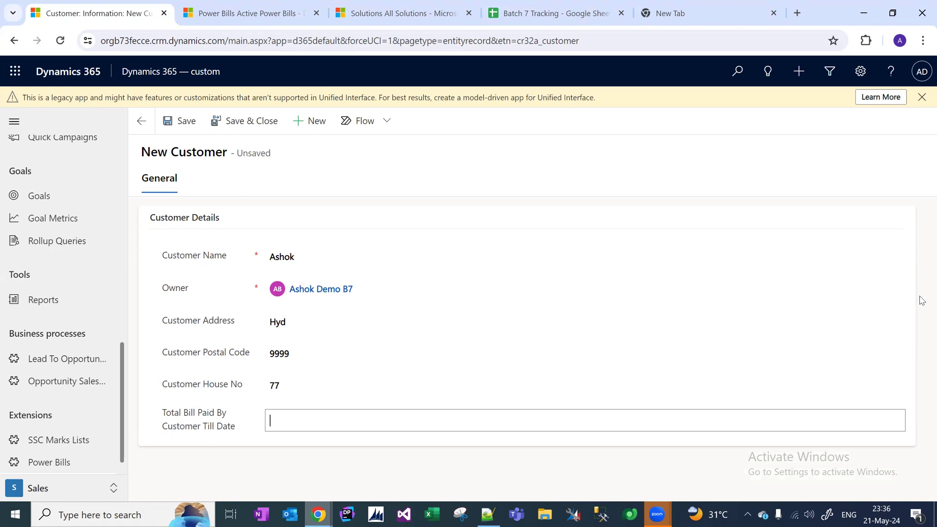
{"action": "left_click", "coordinate": [185, 140]}
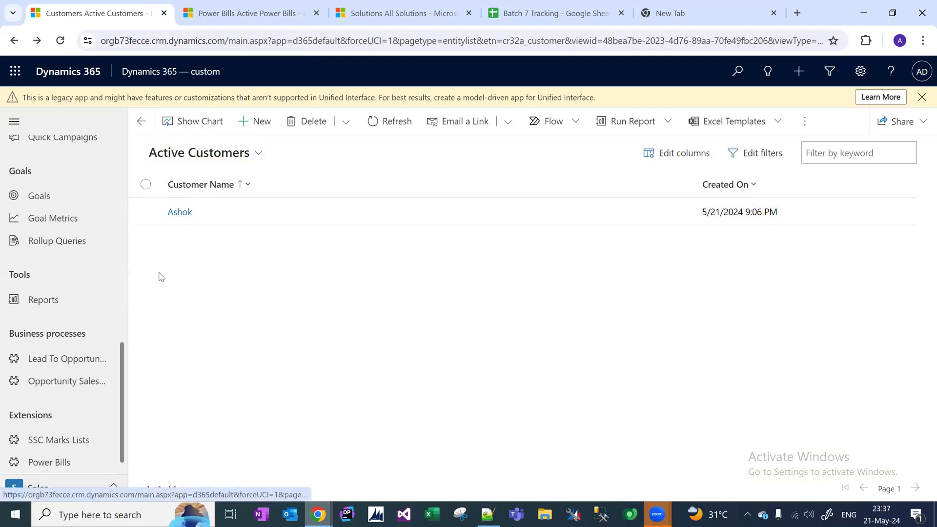
{"action": "scroll", "coordinate": [123, 385], "scroll_direction": "down", "scroll_amount": 1}
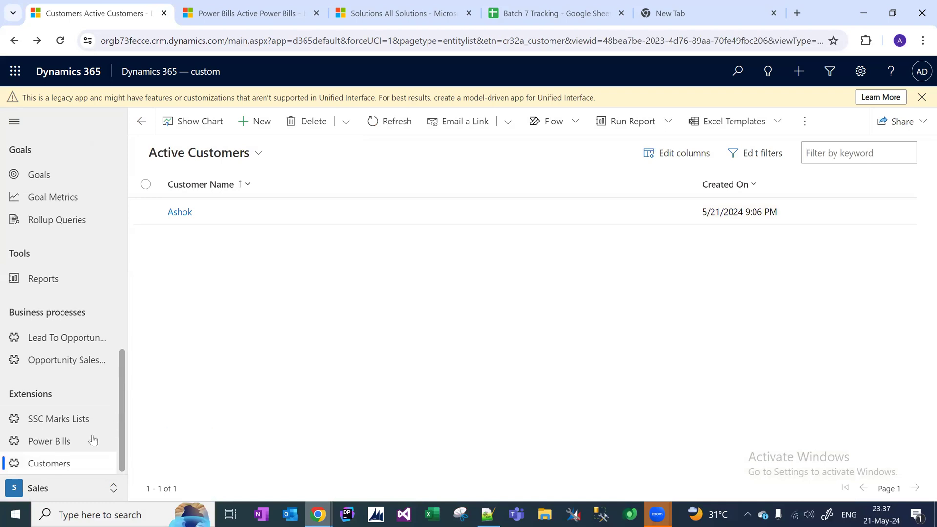
Reload Power Bills, open the $1,000.00 bill, check its Bill Reference No, and return to the list.
{"action": "left_click", "coordinate": [50, 443]}
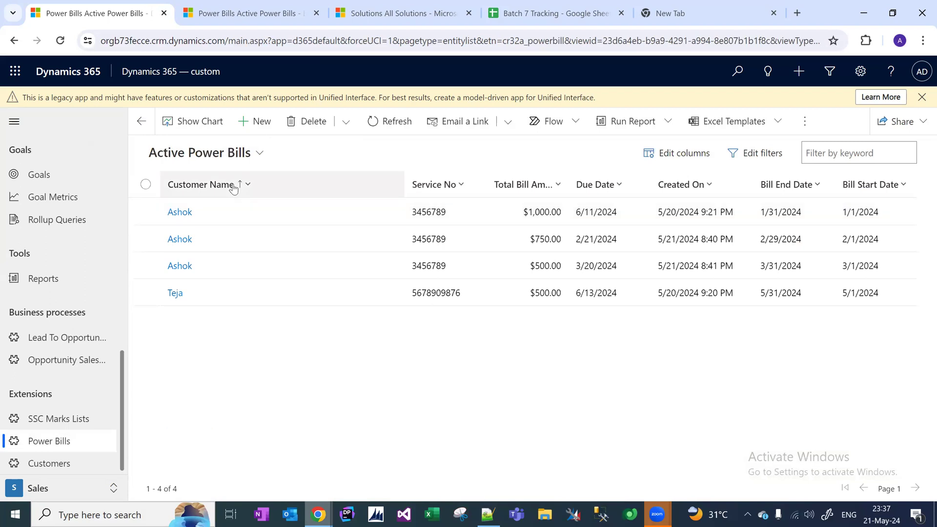
{"action": "key", "text": "F5"}
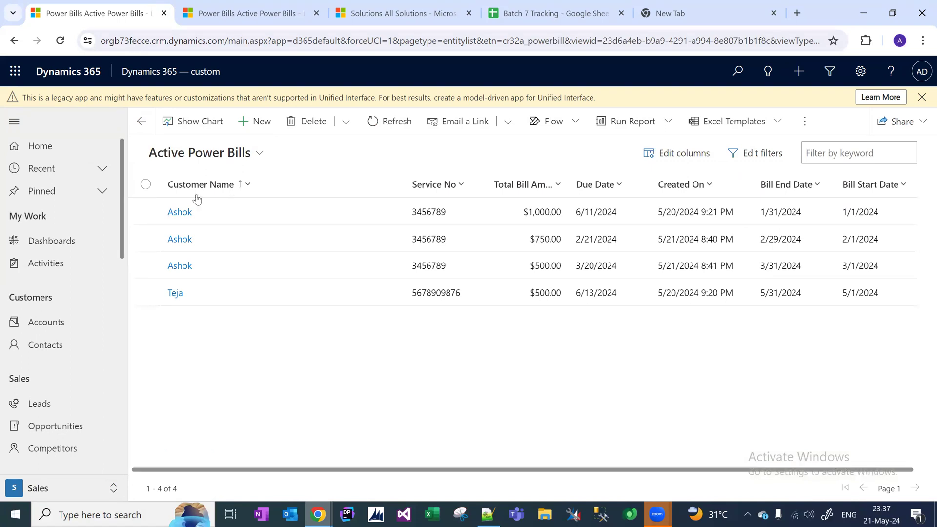
{"action": "left_click", "coordinate": [180, 213]}
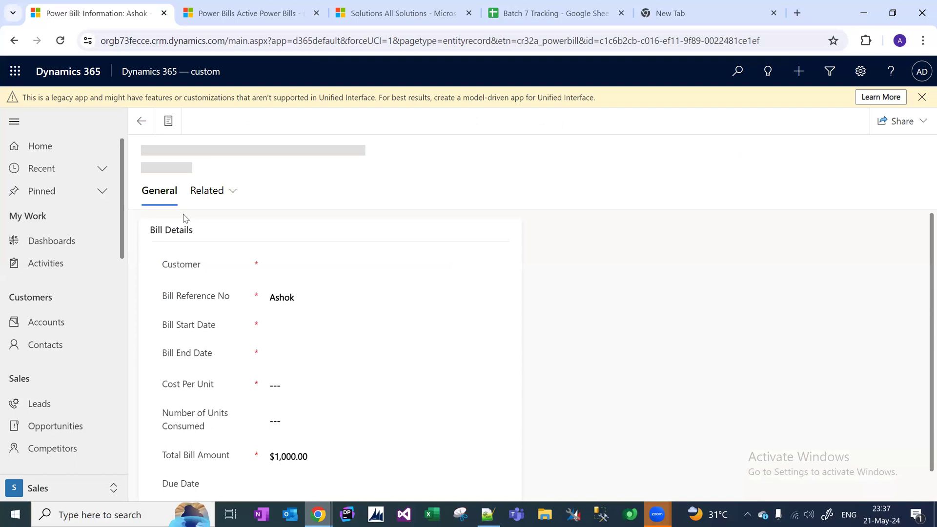
{"action": "left_click", "coordinate": [342, 305]}
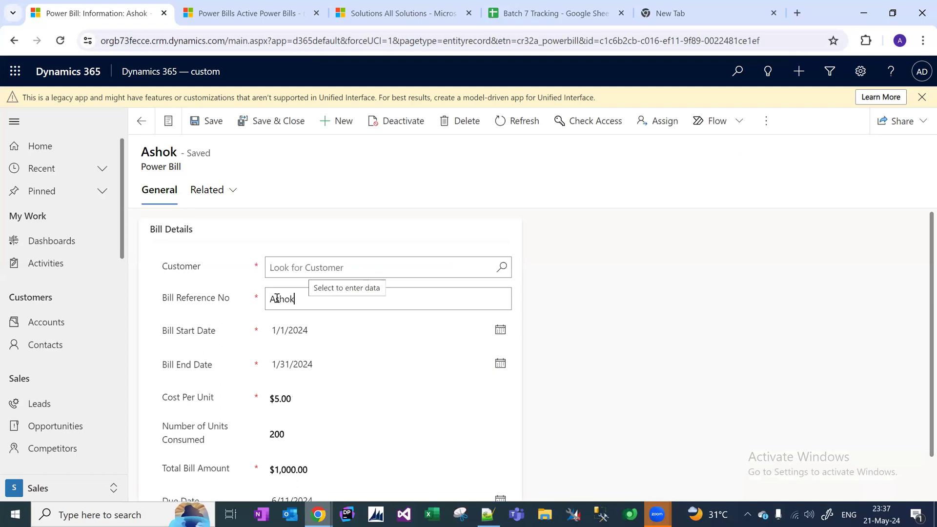
{"action": "right_click", "coordinate": [230, 288]}
{"action": "left_click", "coordinate": [310, 300]}
{"action": "left_click_drag", "start_coordinate": [310, 300], "coordinate": [227, 297]}
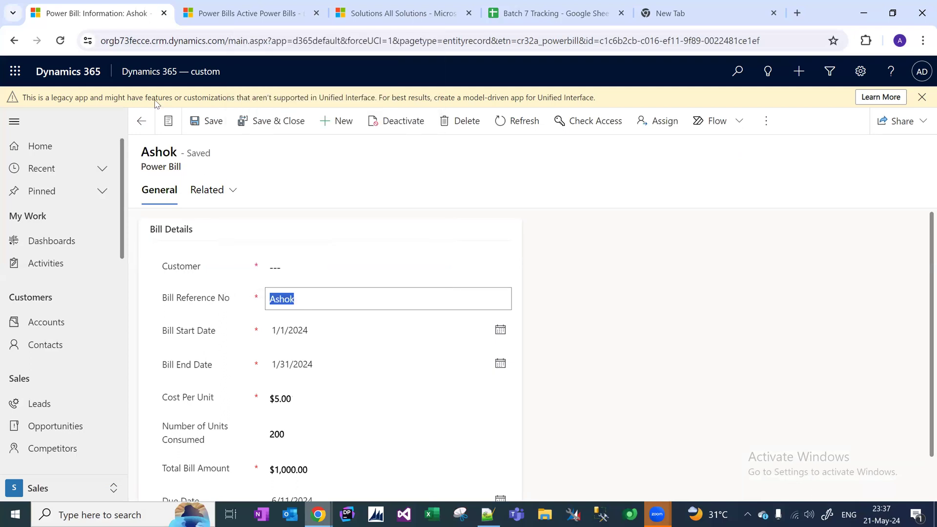
{"action": "left_click", "coordinate": [141, 121]}
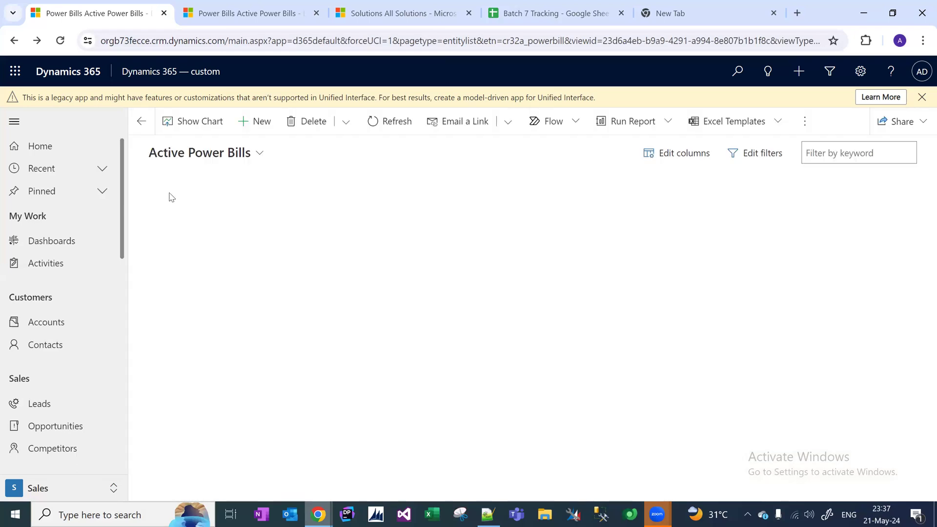
Delete the $1,000.00, $750.00 and March $500.00 bills, then start a new power bill.
{"action": "left_click", "coordinate": [146, 212]}
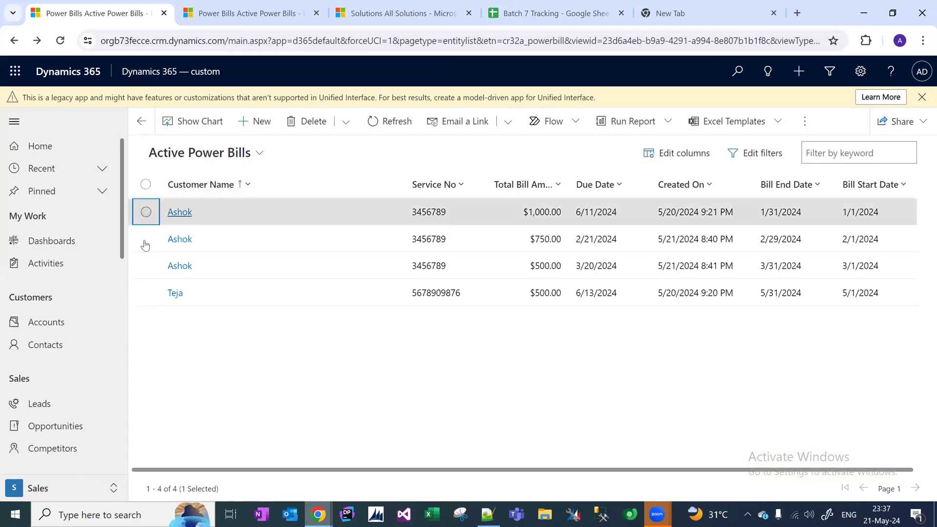
{"action": "left_click", "coordinate": [146, 238]}
{"action": "left_click", "coordinate": [146, 266]}
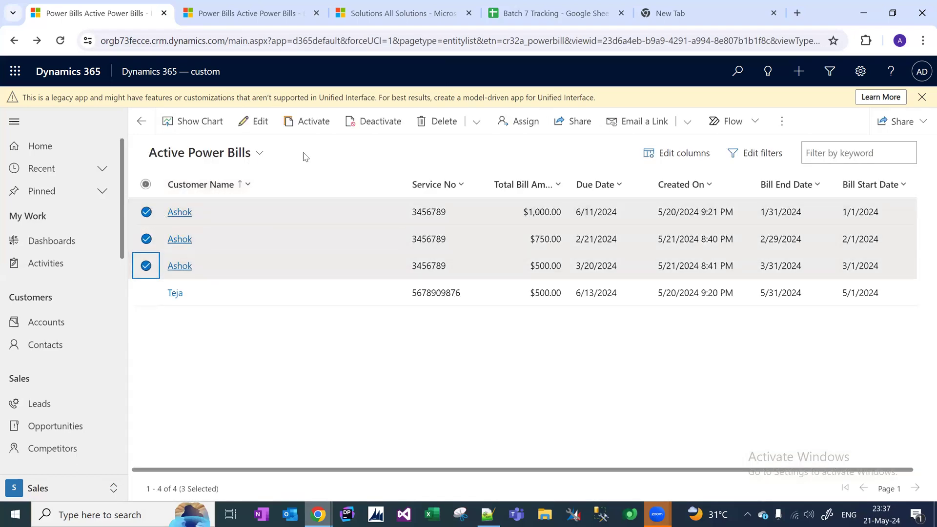
{"action": "left_click", "coordinate": [439, 121]}
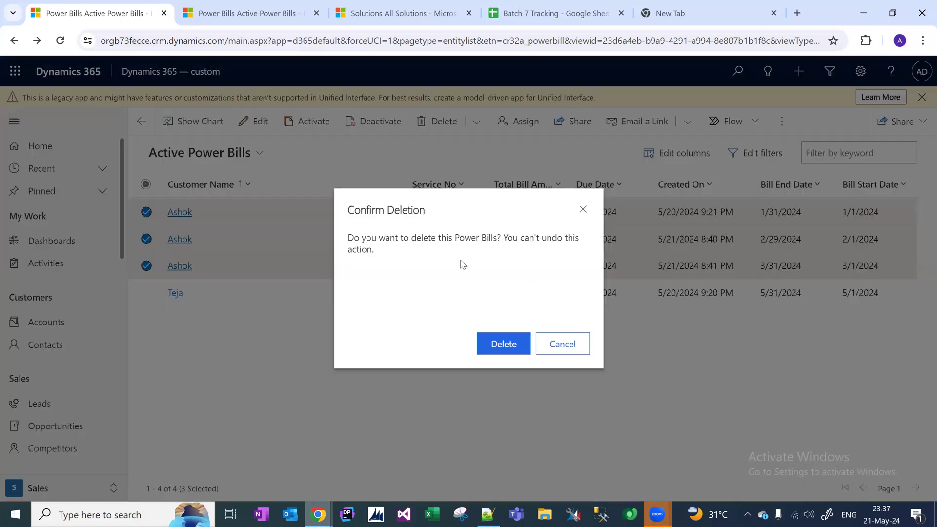
{"action": "left_click", "coordinate": [504, 344]}
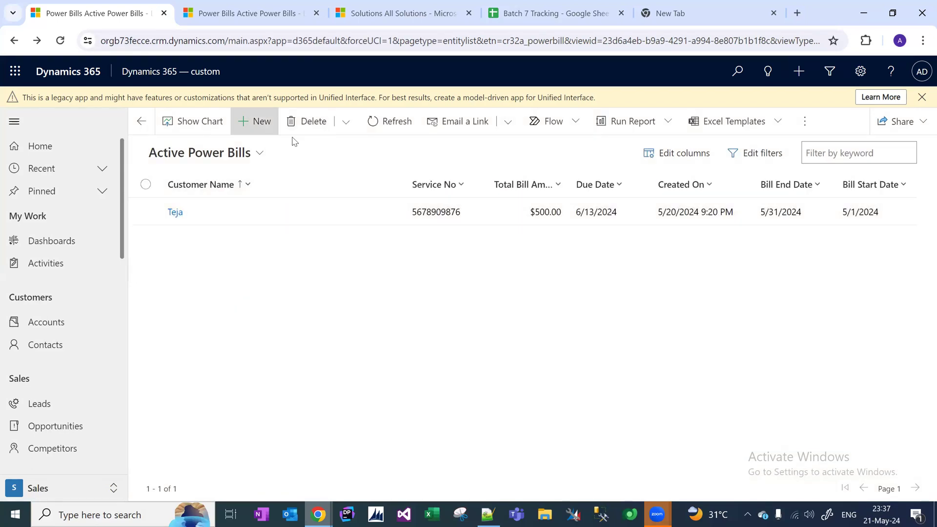
{"action": "left_click", "coordinate": [254, 121]}
Link the bill to the existing customer and enter Bill Reference No 67890987.
{"action": "left_click", "coordinate": [286, 258]}
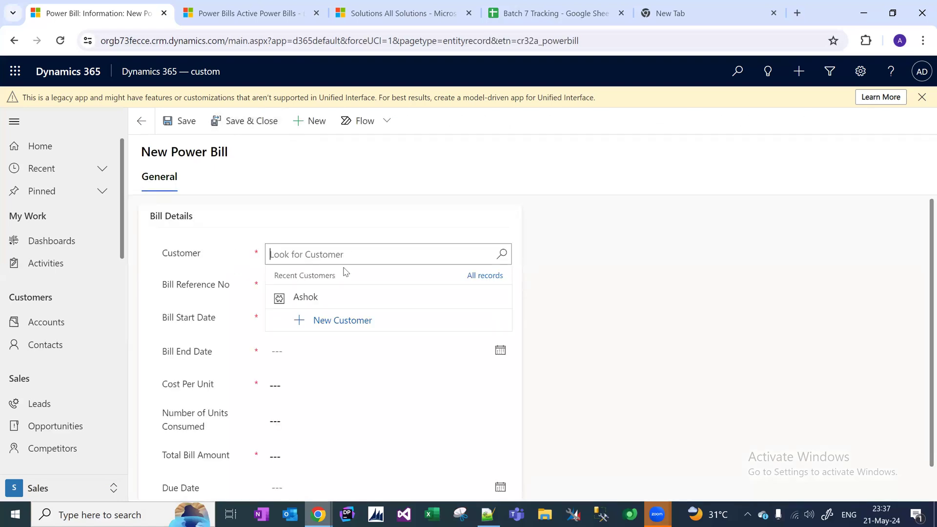
{"action": "left_click", "coordinate": [307, 297]}
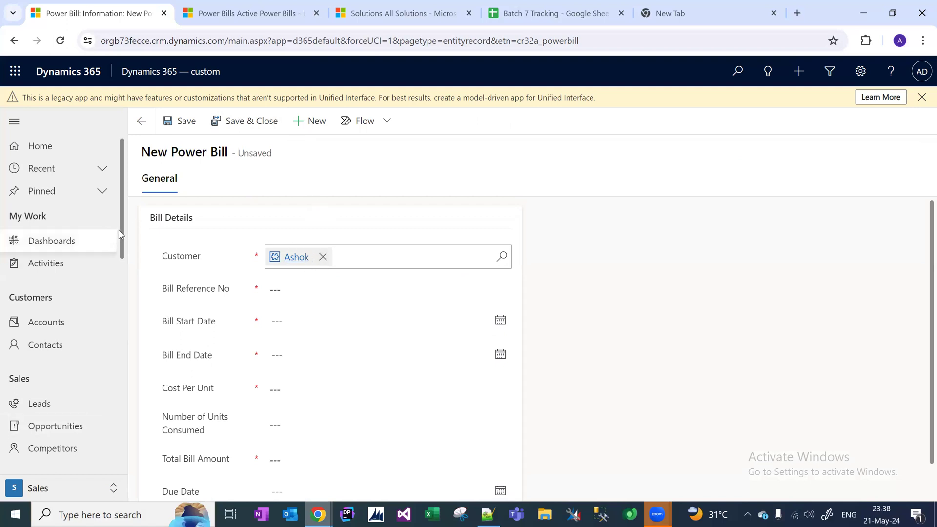
{"action": "left_click_drag", "start_coordinate": [122, 234], "coordinate": [132, 445]}
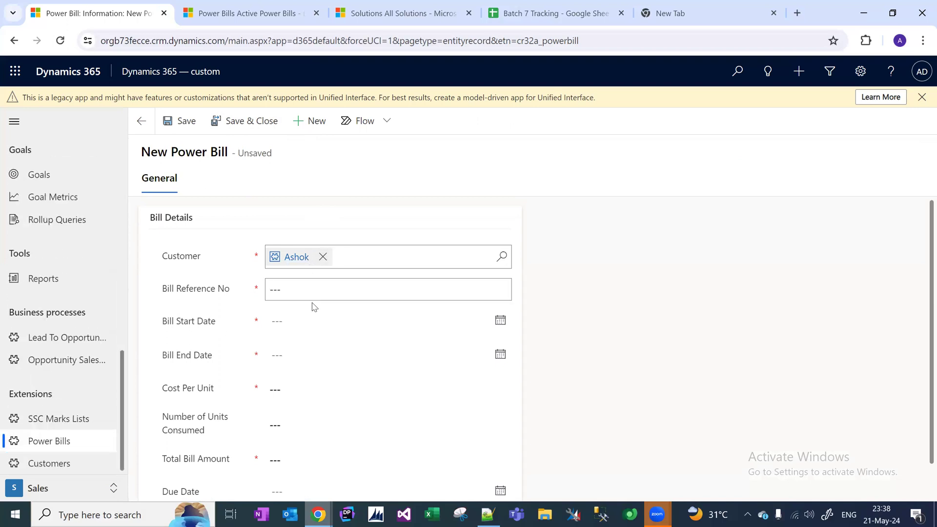
{"action": "left_click", "coordinate": [309, 288]}
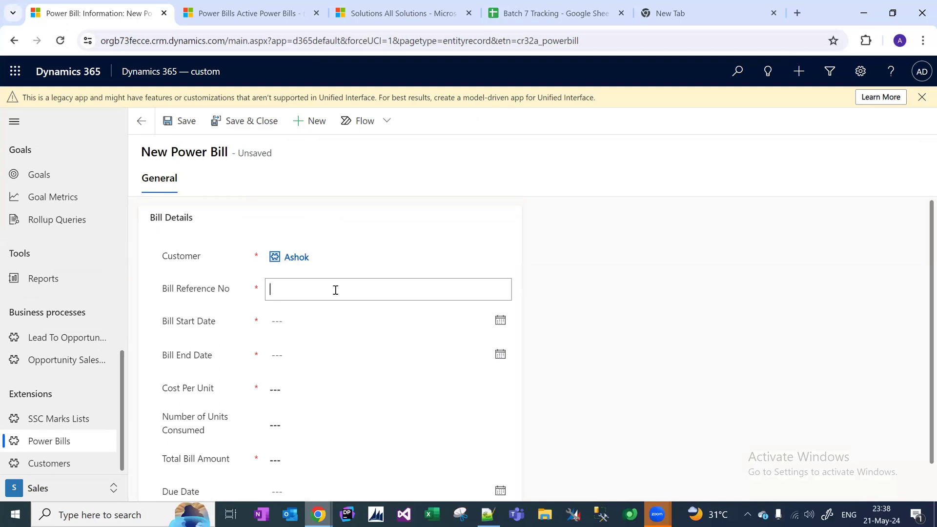
{"action": "type", "text": "67890987"}
Set the bill period from 3/1/2024 to 3/31/2024.
{"action": "left_click", "coordinate": [329, 323]}
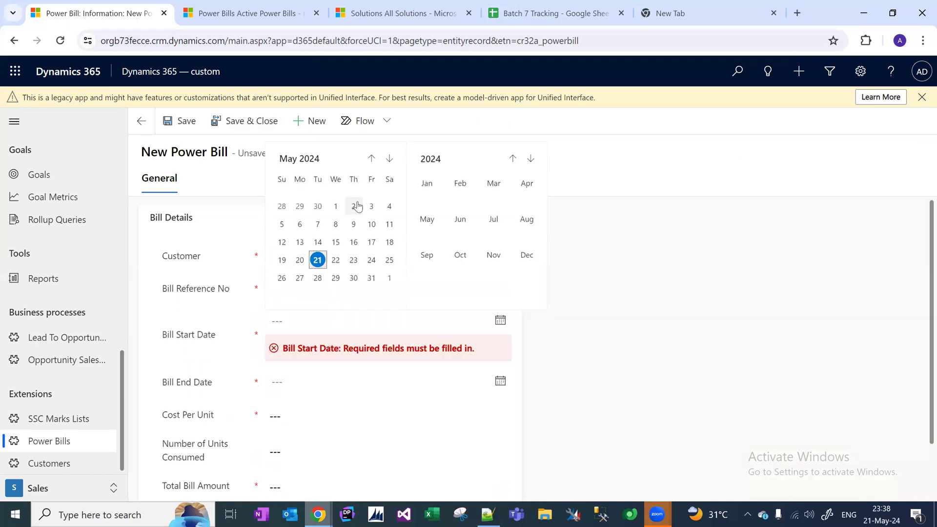
{"action": "left_click", "coordinate": [333, 207]}
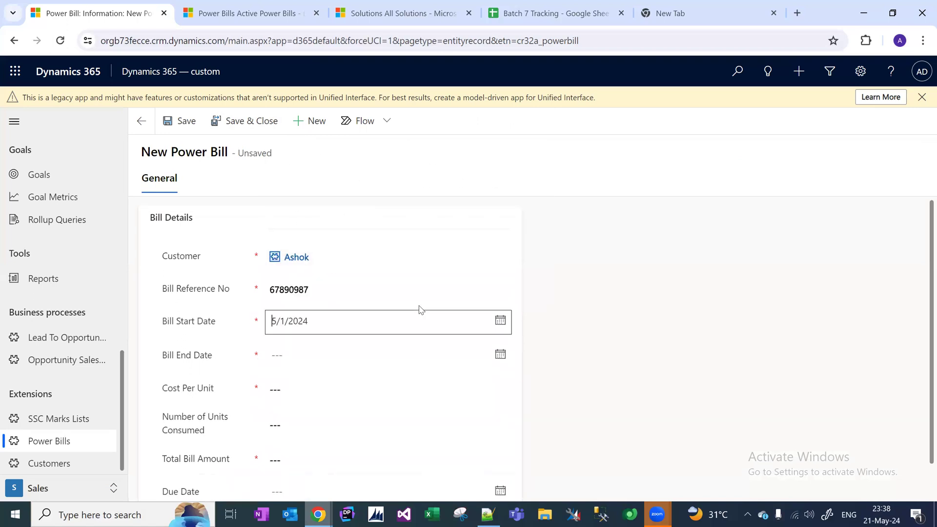
{"action": "left_click", "coordinate": [406, 328]}
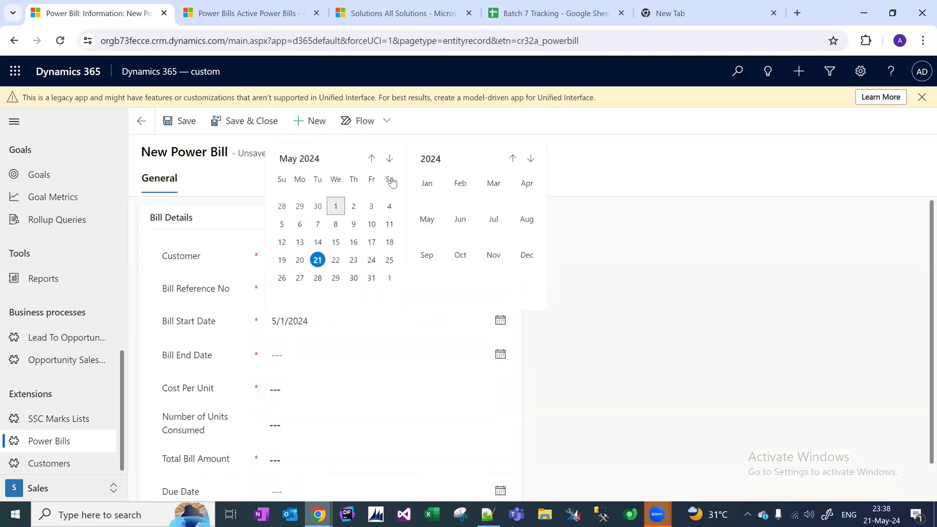
{"action": "left_click", "coordinate": [372, 159]}
{"action": "left_click", "coordinate": [371, 158]}
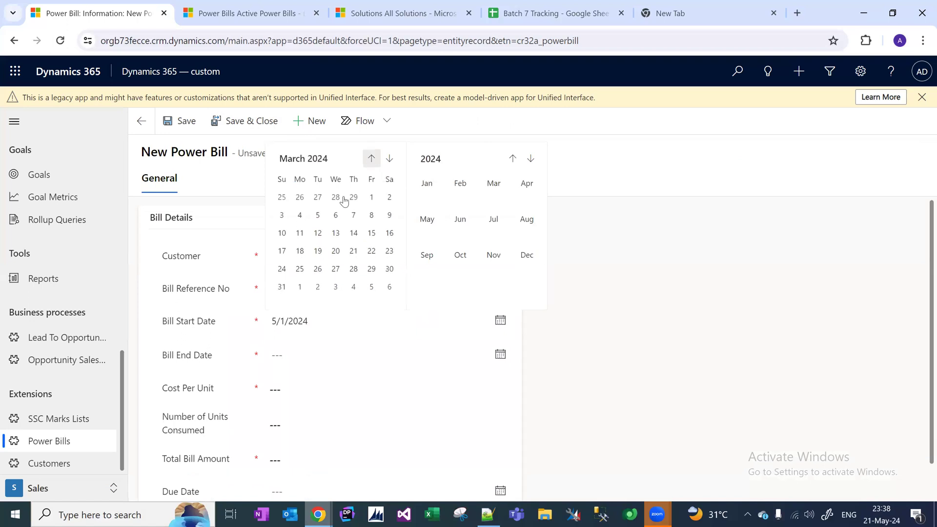
{"action": "left_click", "coordinate": [372, 198]}
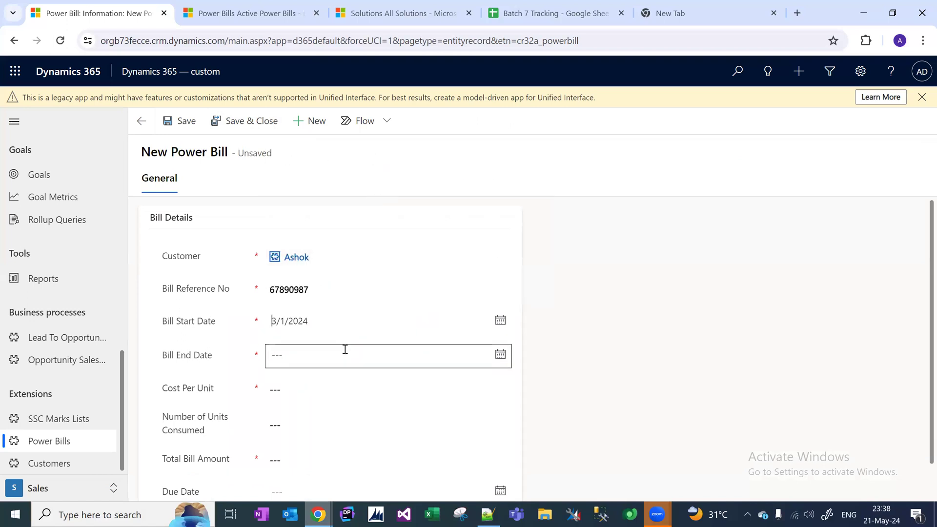
{"action": "left_click", "coordinate": [345, 350]}
{"action": "left_click", "coordinate": [371, 192]}
{"action": "left_click", "coordinate": [372, 192]}
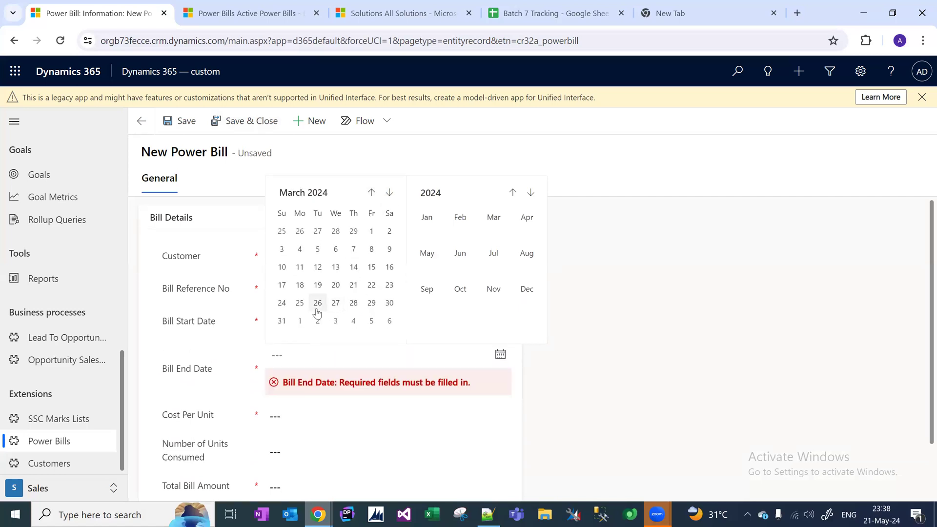
{"action": "left_click", "coordinate": [282, 309]}
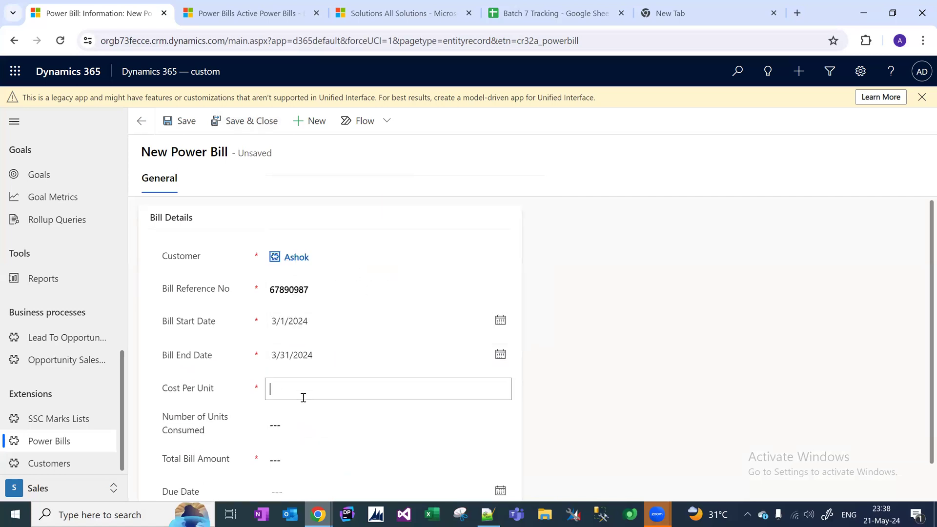
Enter $5.00 cost per unit, 100 units consumed and a $500.00 total.
{"action": "key", "text": "Tab"}
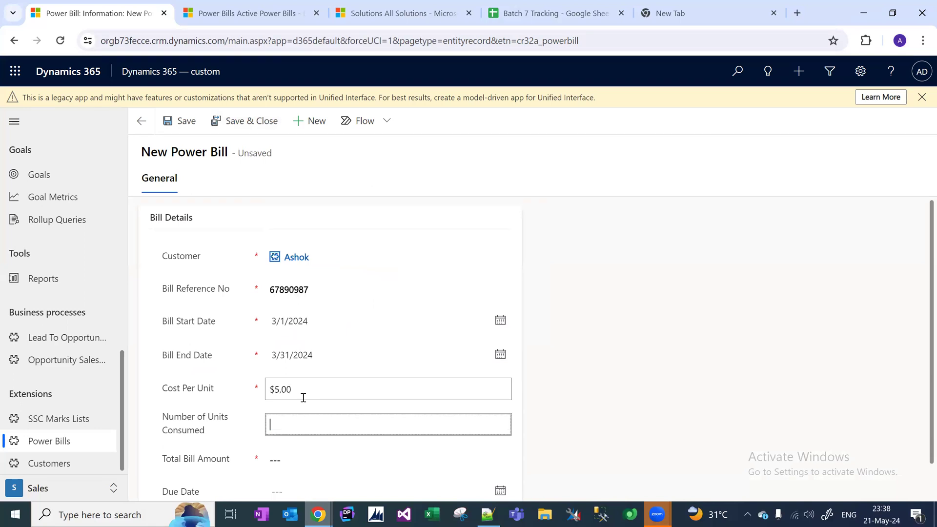
{"action": "key", "text": "Tab"}
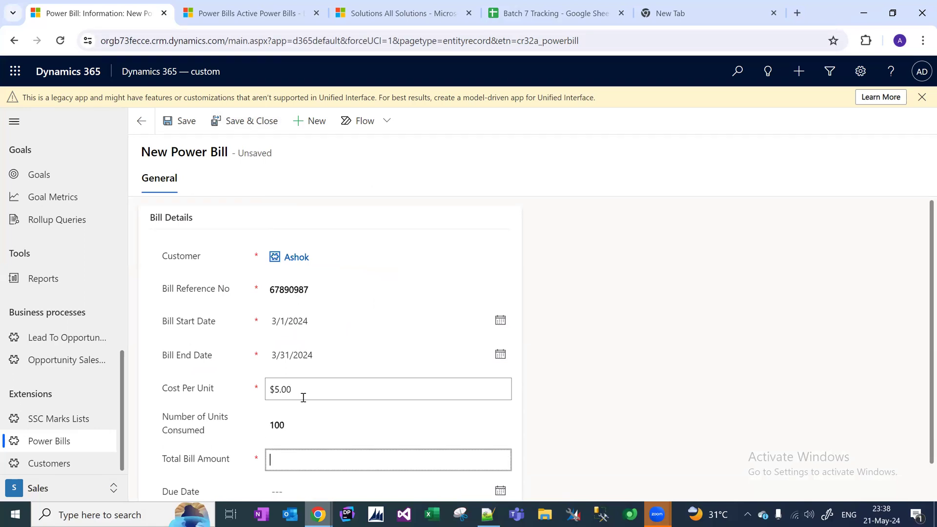
{"action": "type", "text": "5.00"}
{"action": "key", "text": "Tab"}
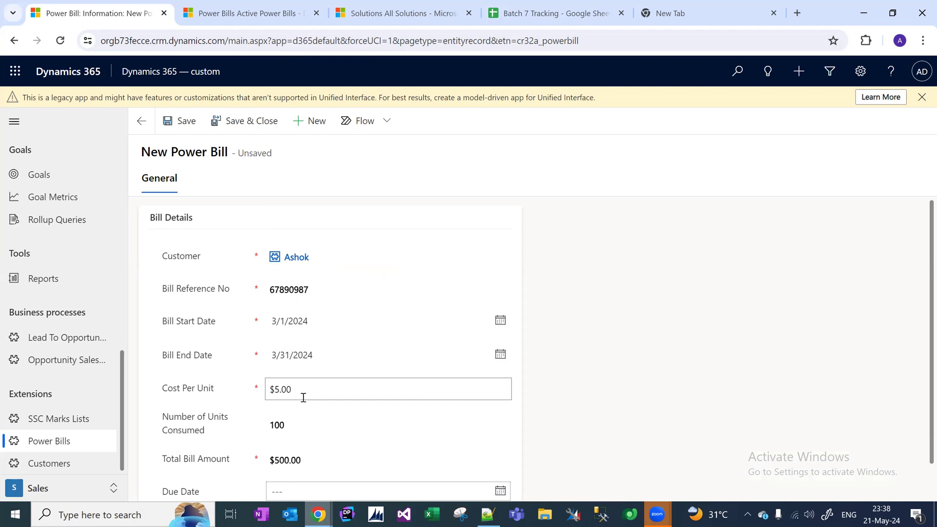
{"action": "left_click_drag", "start_coordinate": [931, 270], "coordinate": [930, 367]}
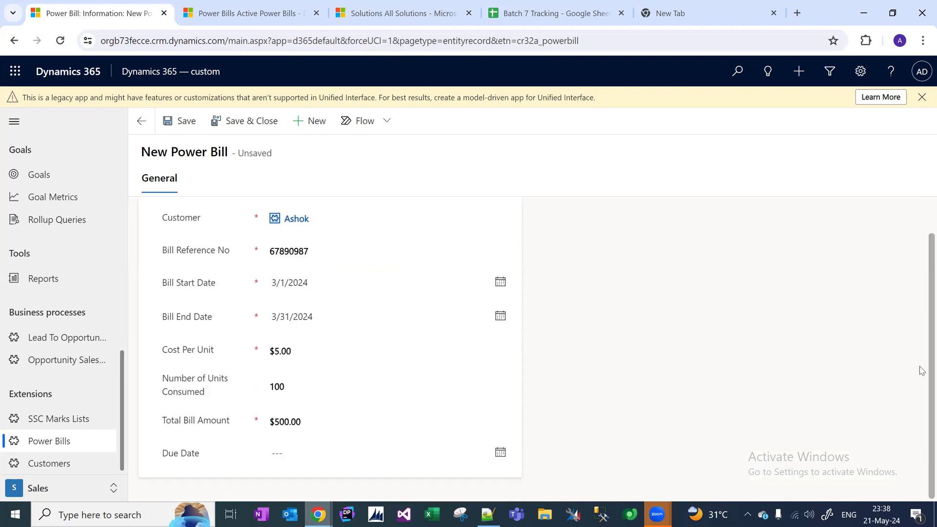
Set the due date to 3/28/2024, save the bill, and start another new bill.
{"action": "left_click", "coordinate": [500, 452]}
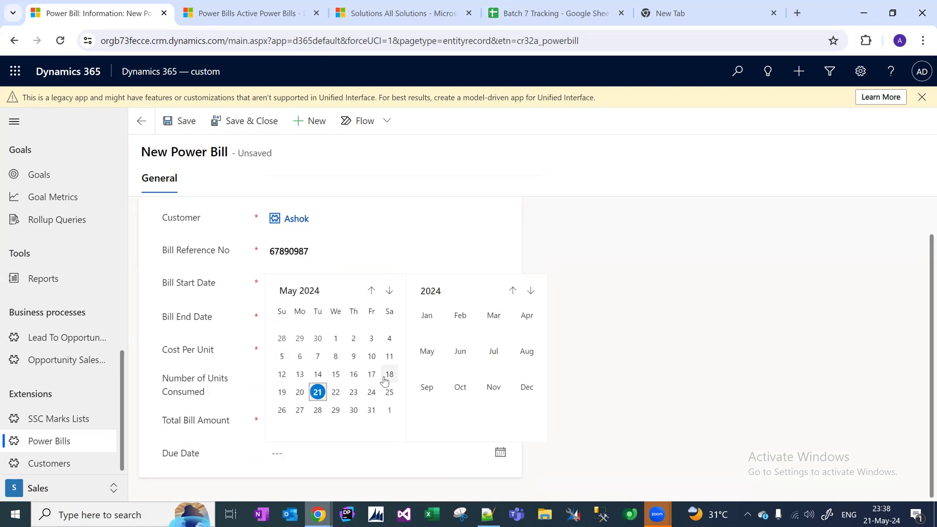
{"action": "left_click", "coordinate": [371, 290]}
{"action": "left_click", "coordinate": [371, 291]}
{"action": "left_click", "coordinate": [353, 400]}
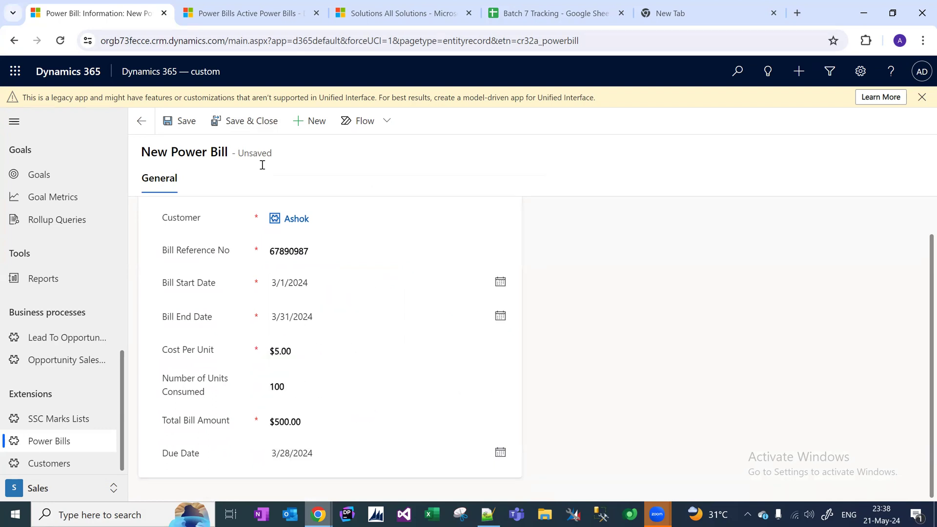
{"action": "left_click", "coordinate": [180, 121]}
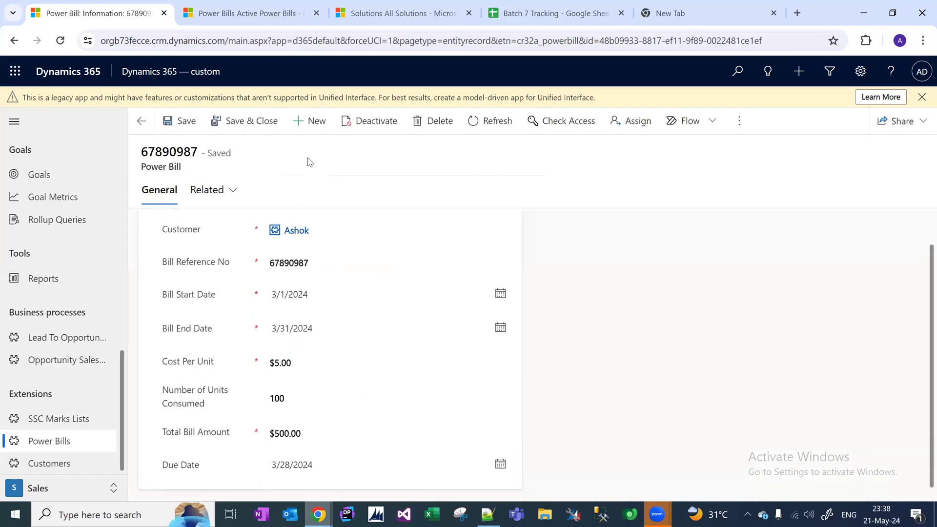
{"action": "left_click", "coordinate": [310, 121]}
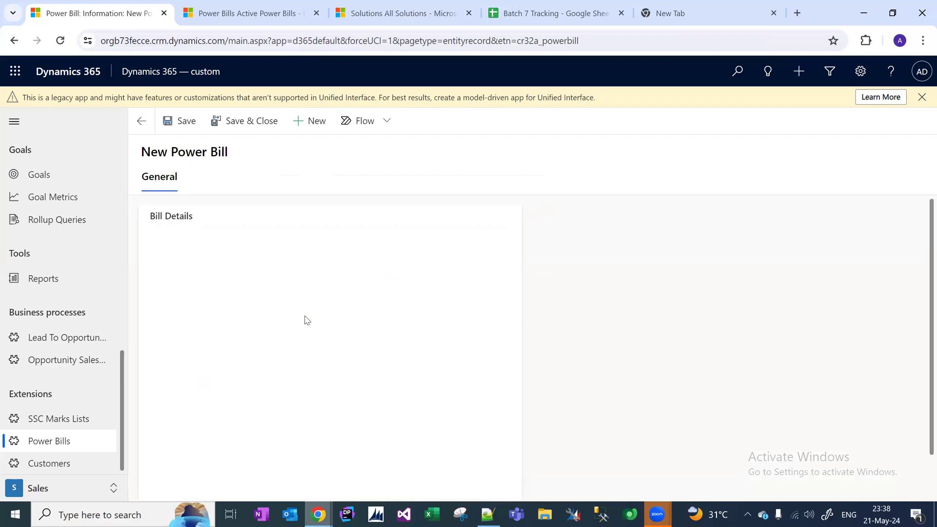
Assign the new power bill to the existing customer and enter its bill reference number.
{"action": "left_click", "coordinate": [296, 256]}
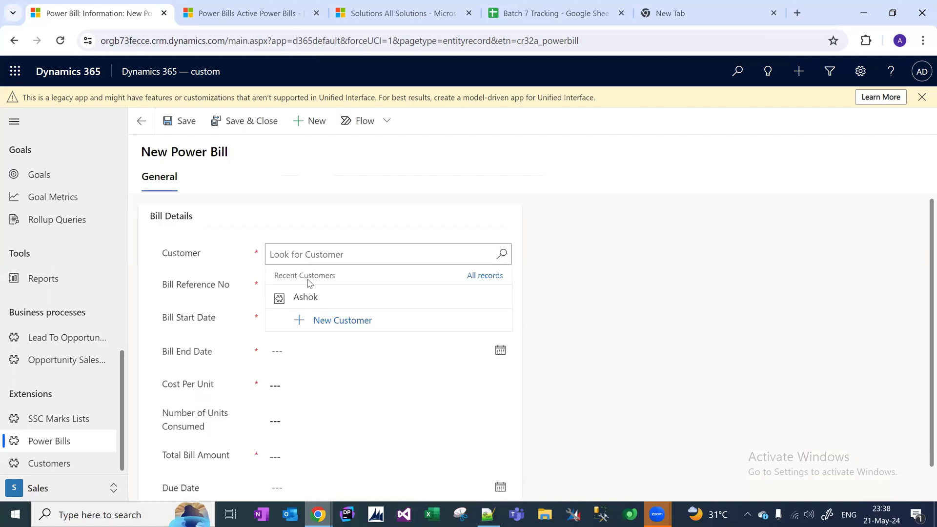
{"action": "left_click", "coordinate": [315, 300]}
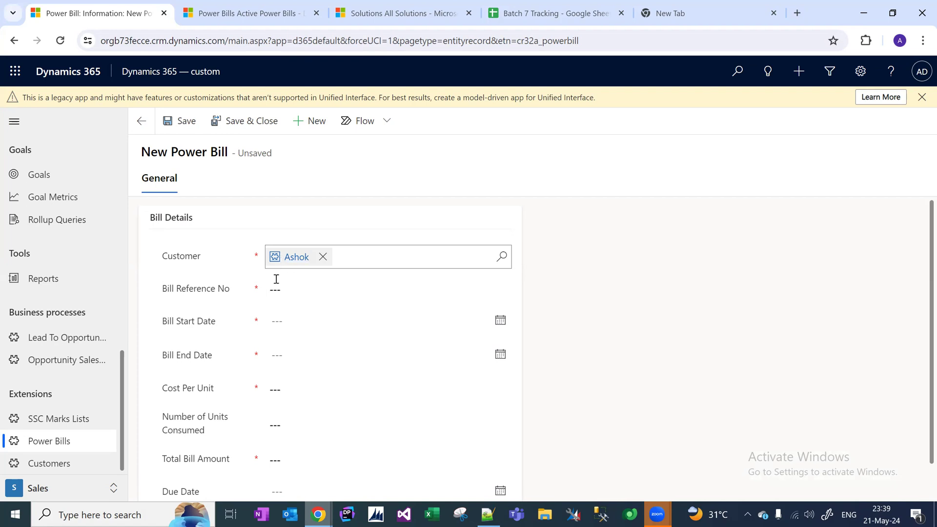
{"action": "left_click", "coordinate": [296, 288]}
{"action": "type", "text": "67898"}
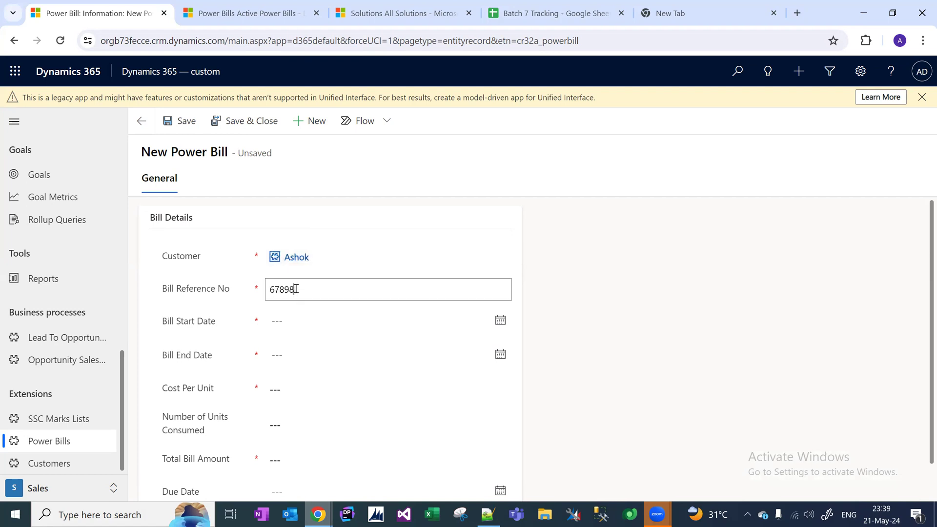
{"action": "right_click", "coordinate": [291, 315]}
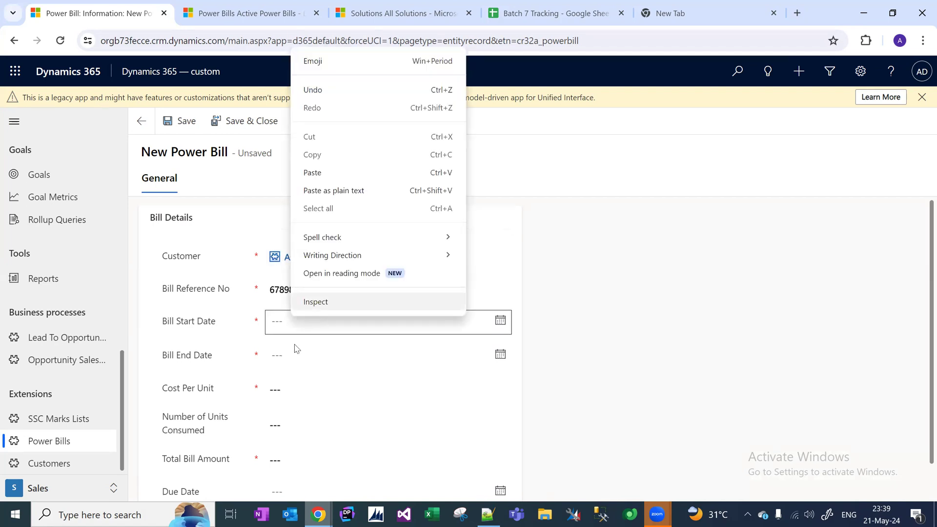
Set the billing period from 4/1/2024 to 4/30/2024.
{"action": "left_click", "coordinate": [303, 333]}
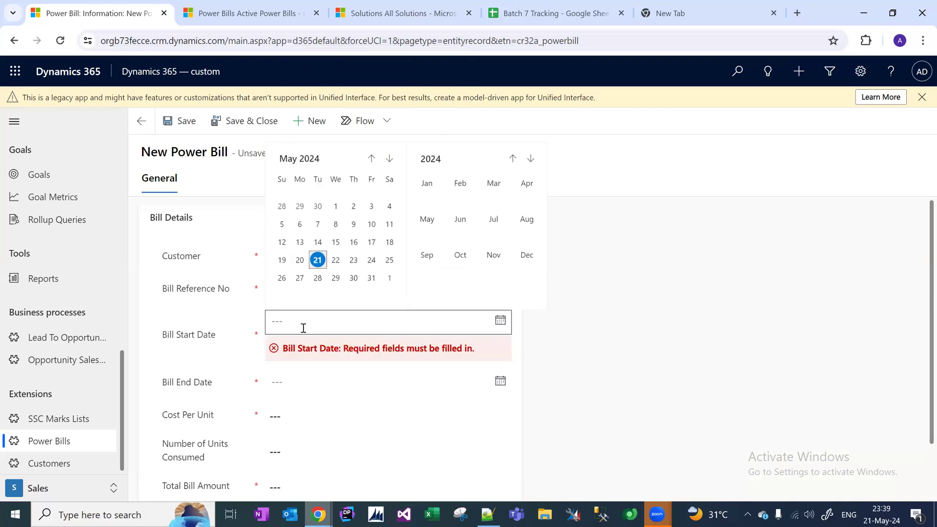
{"action": "left_click", "coordinate": [371, 159]}
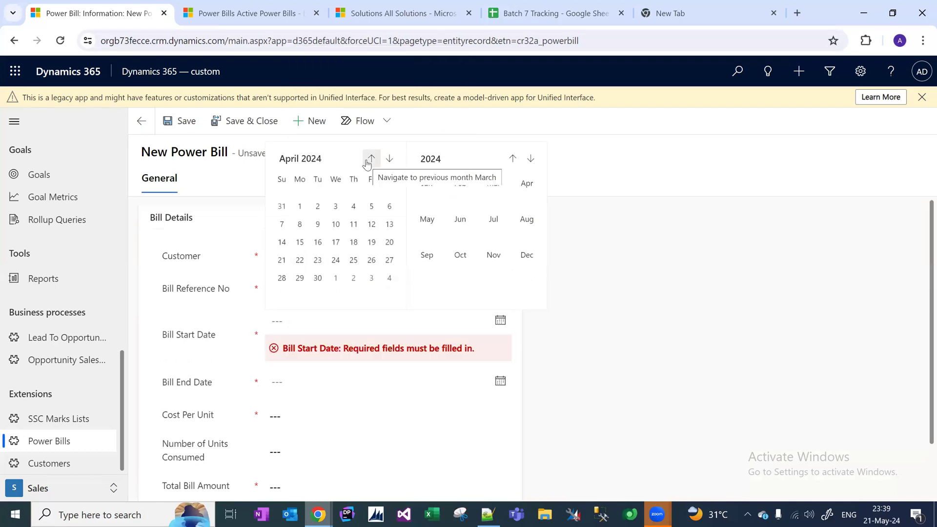
{"action": "left_click", "coordinate": [300, 207]}
{"action": "left_click", "coordinate": [303, 361]}
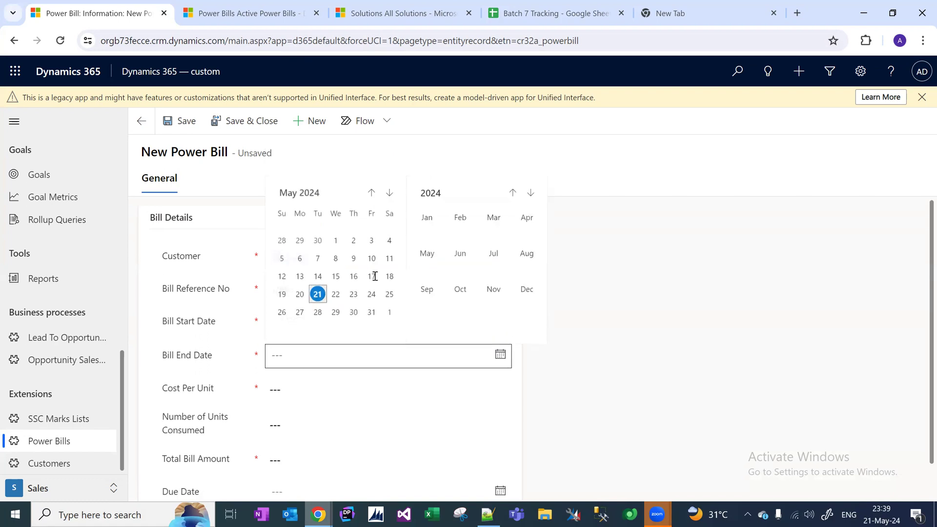
{"action": "left_click", "coordinate": [370, 192]}
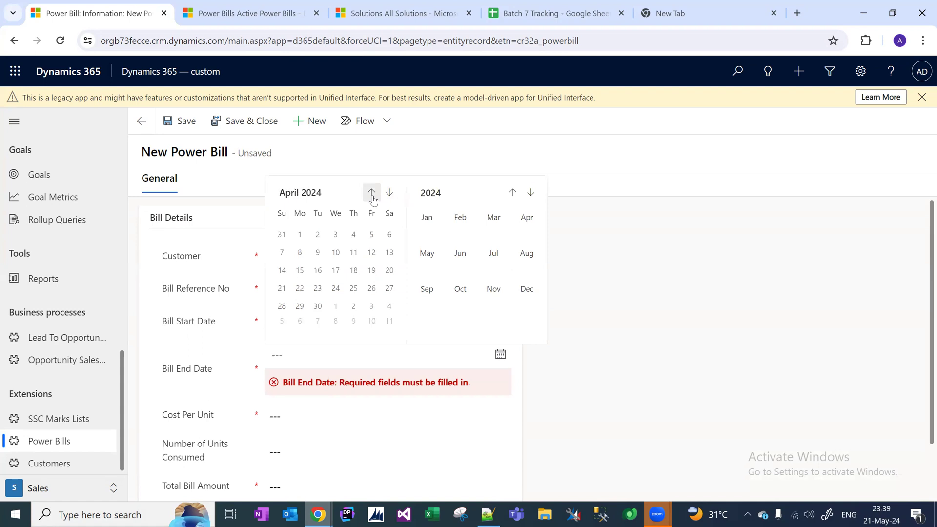
{"action": "left_click", "coordinate": [317, 312]}
Enter cost per unit 5, 100 units, total 500, due date 4/17/2024, and save.
{"action": "left_click", "coordinate": [305, 392]}
{"action": "type", "text": "5"}
{"action": "right_click", "coordinate": [288, 434]}
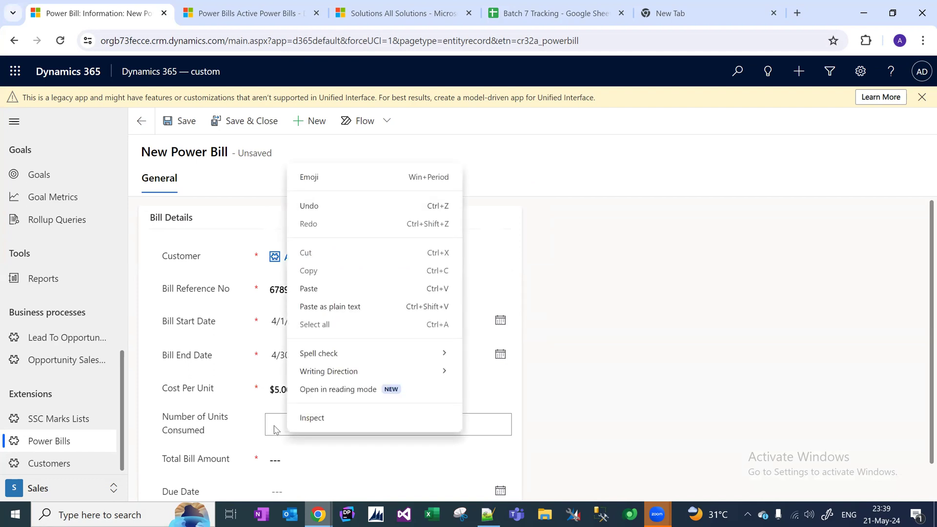
{"action": "left_click", "coordinate": [274, 426]}
{"action": "type", "text": "100"}
{"action": "key", "text": "Tab"}
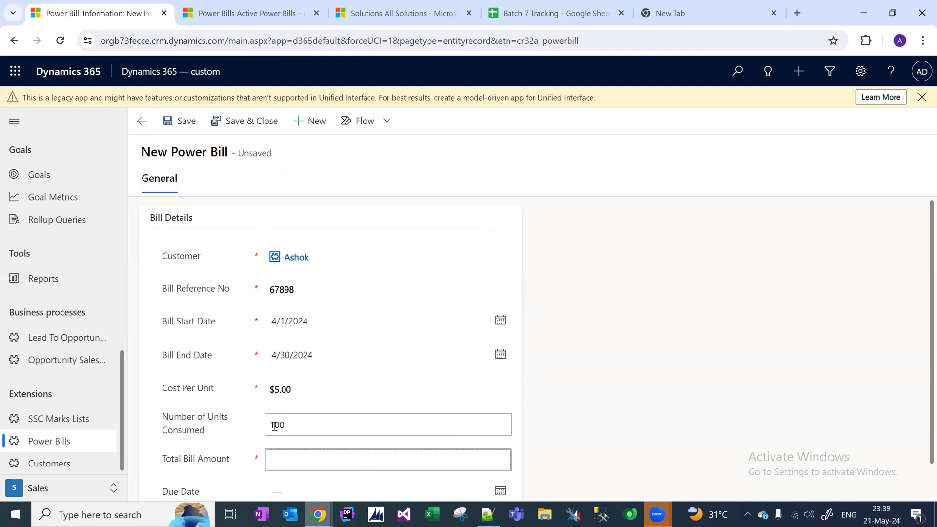
{"action": "type", "text": "500"}
{"action": "left_click", "coordinate": [442, 493]}
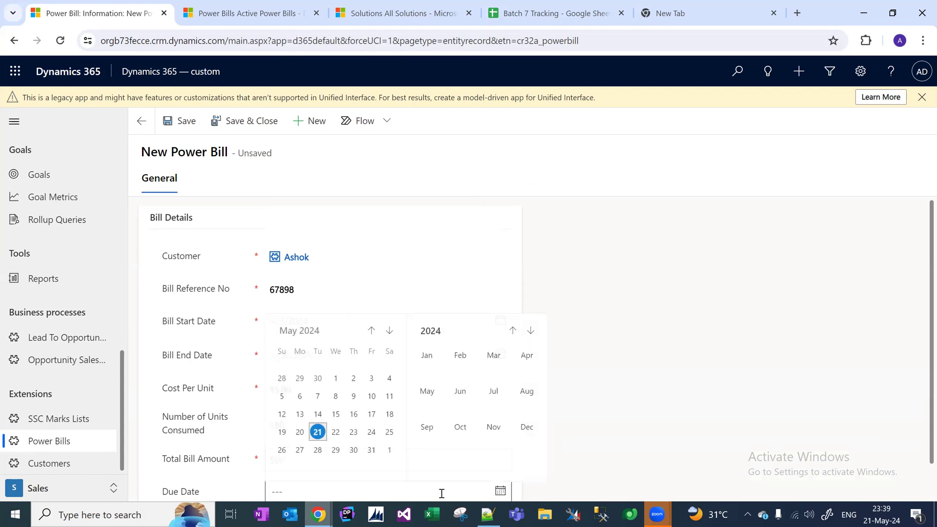
{"action": "left_click", "coordinate": [370, 330]}
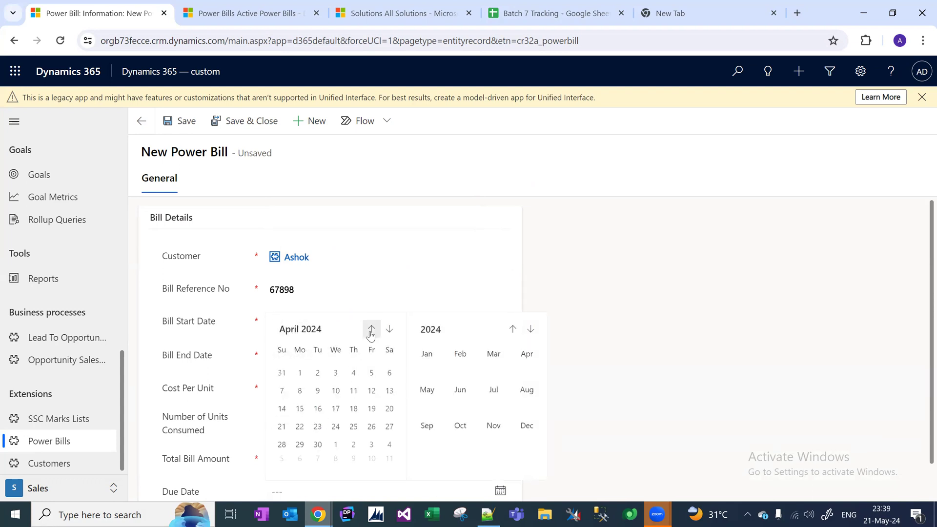
{"action": "left_click", "coordinate": [335, 412]}
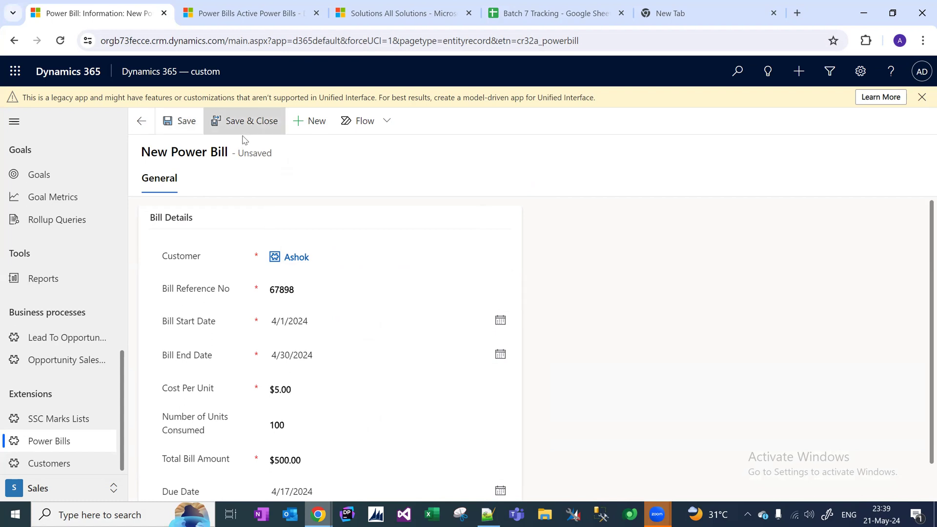
{"action": "key", "text": "ctrl+s"}
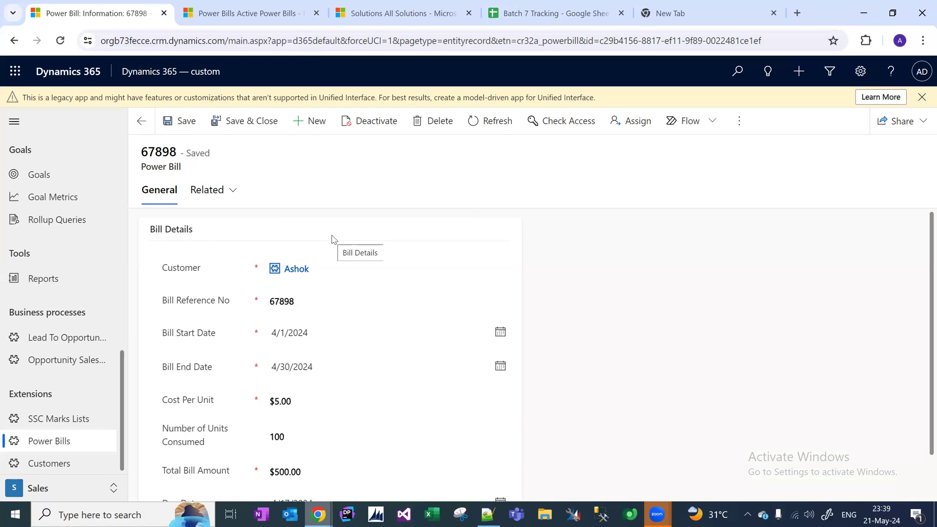
Check the bill's customer record, then return to the Power Bills list showing three $500.00 bills.
{"action": "left_click", "coordinate": [295, 270]}
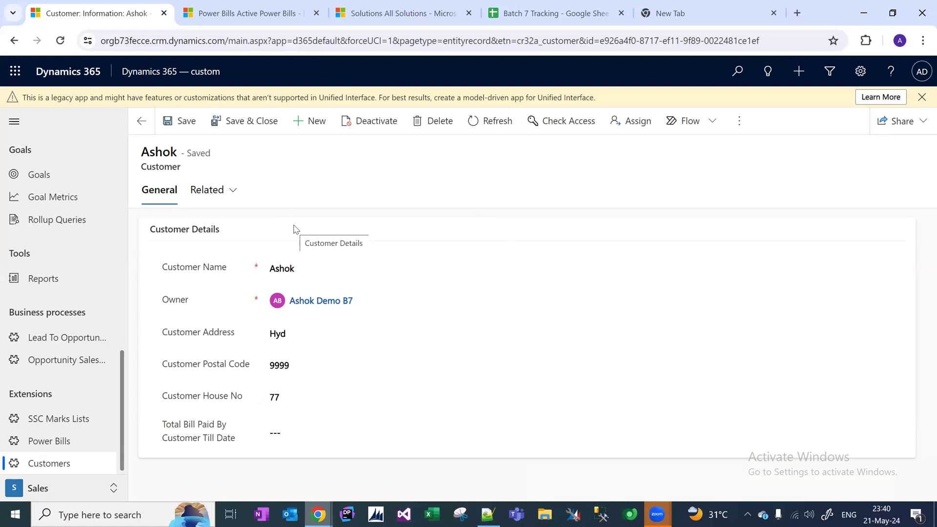
{"action": "left_click", "coordinate": [141, 121]}
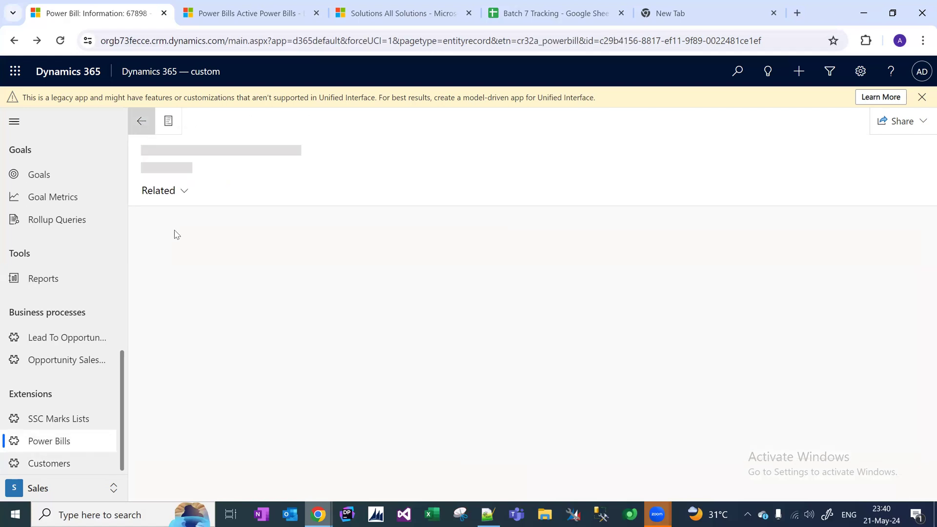
{"action": "left_click", "coordinate": [48, 441]}
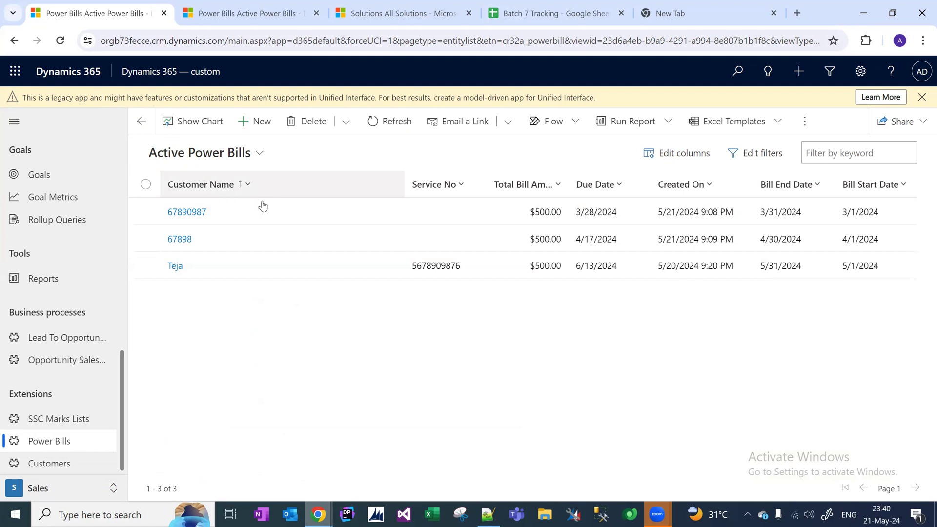
Rename the Power Bill's Customer Name field display name to 'Bill Reference' and save it.
{"action": "mouse_move", "coordinate": [318, 515]}
{"action": "left_click", "coordinate": [339, 459]}
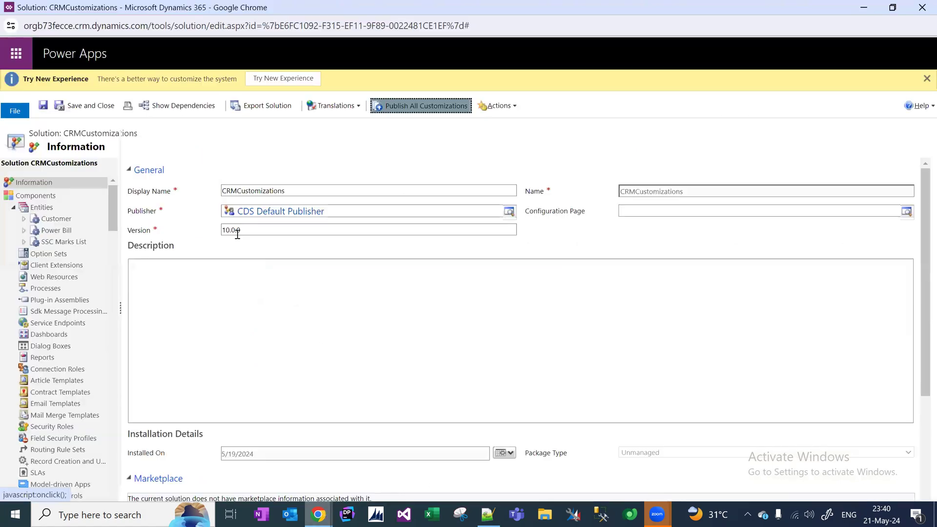
{"action": "left_click", "coordinate": [24, 231]}
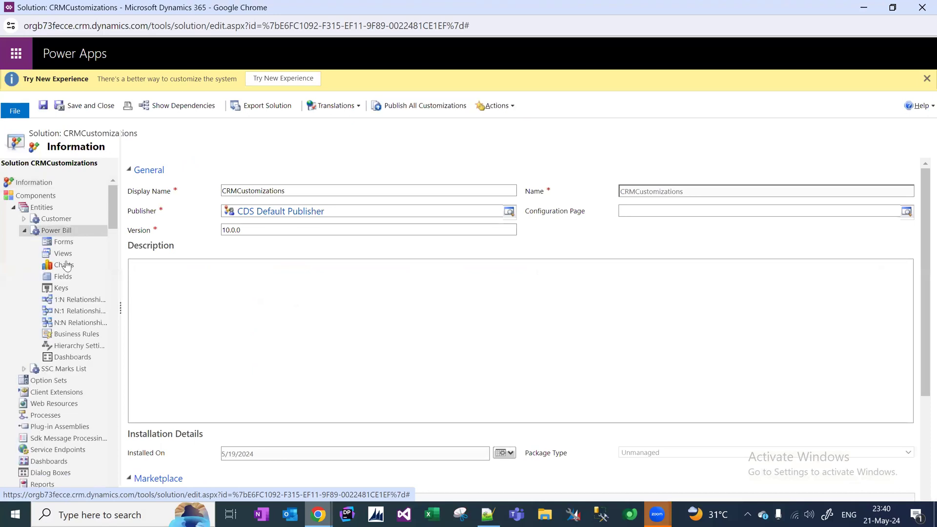
{"action": "left_click", "coordinate": [67, 278]}
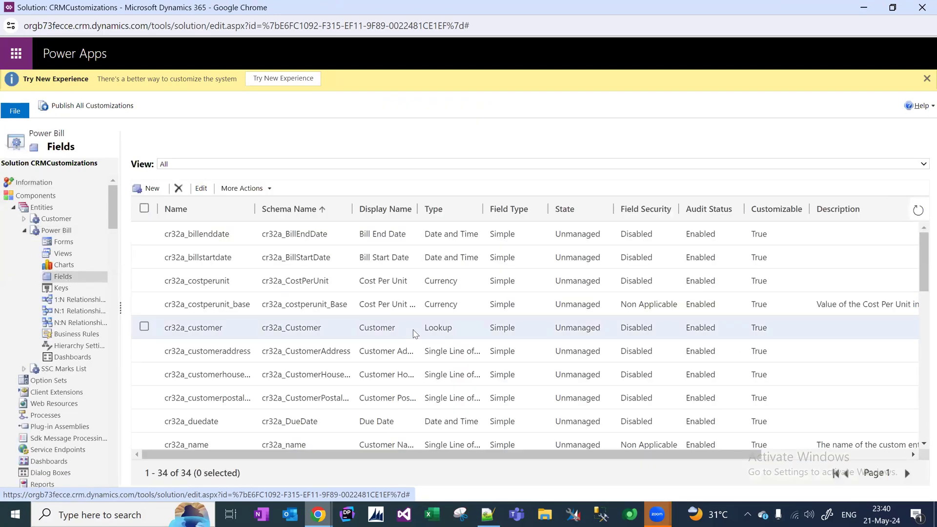
{"action": "key", "text": "ctrl+f"}
{"action": "type", "text": "customer name"}
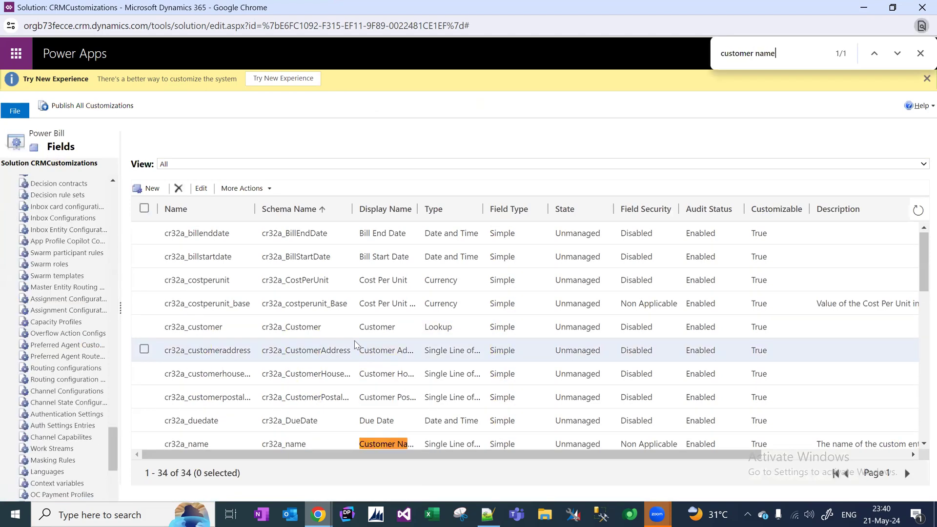
{"action": "double_click", "coordinate": [432, 444]}
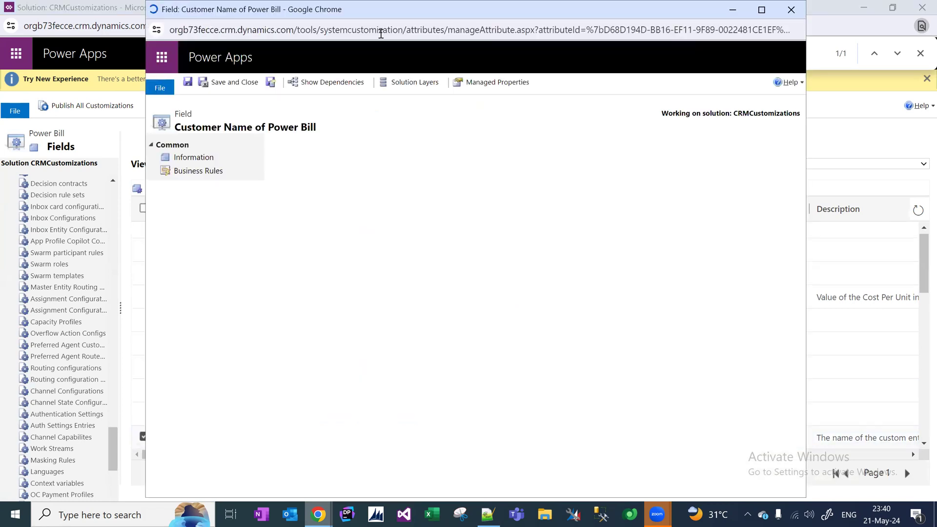
{"action": "type", "text": "Bill Reference No"}
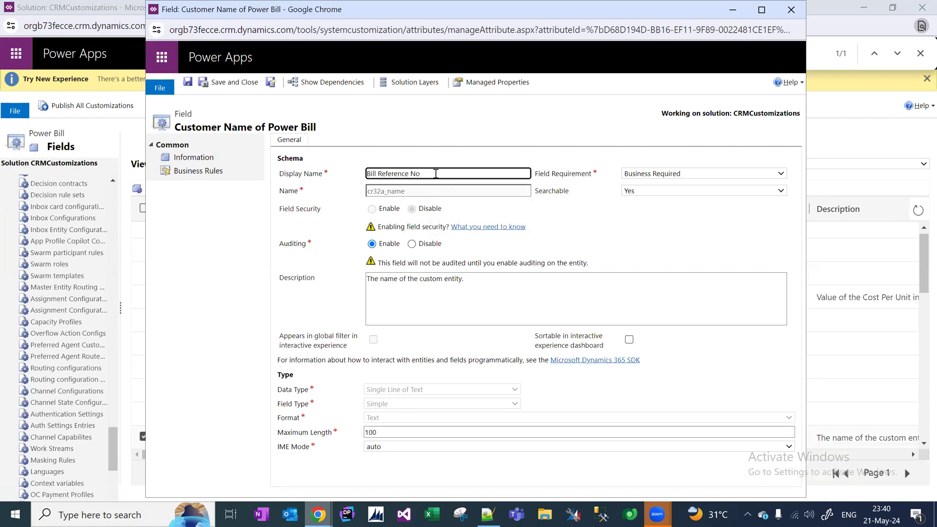
{"action": "key", "text": "ctrl+s"}
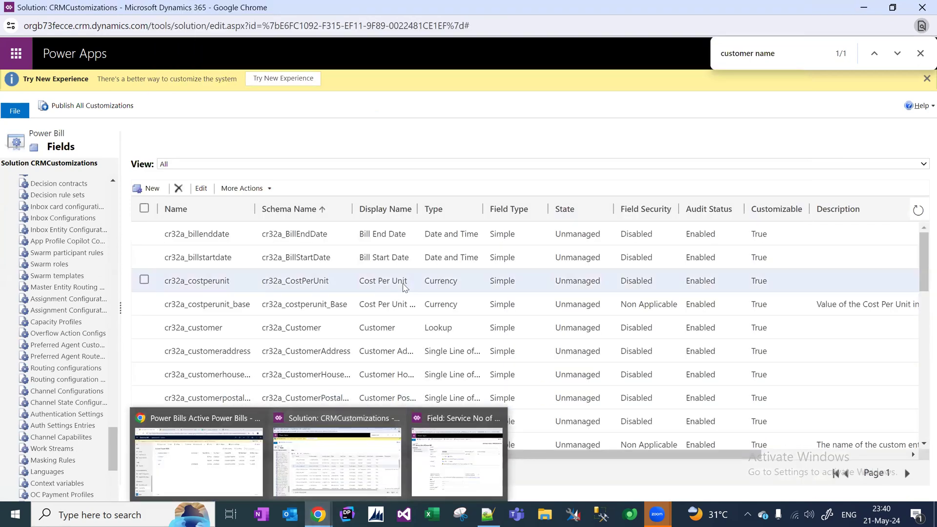
{"action": "left_click_drag", "start_coordinate": [112, 449], "coordinate": [111, 191]}
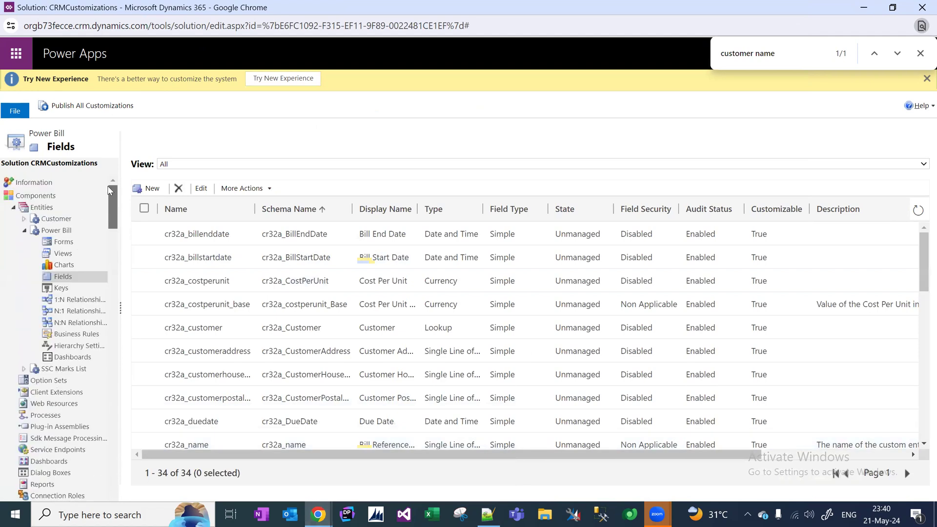
{"action": "left_click", "coordinate": [63, 253]}
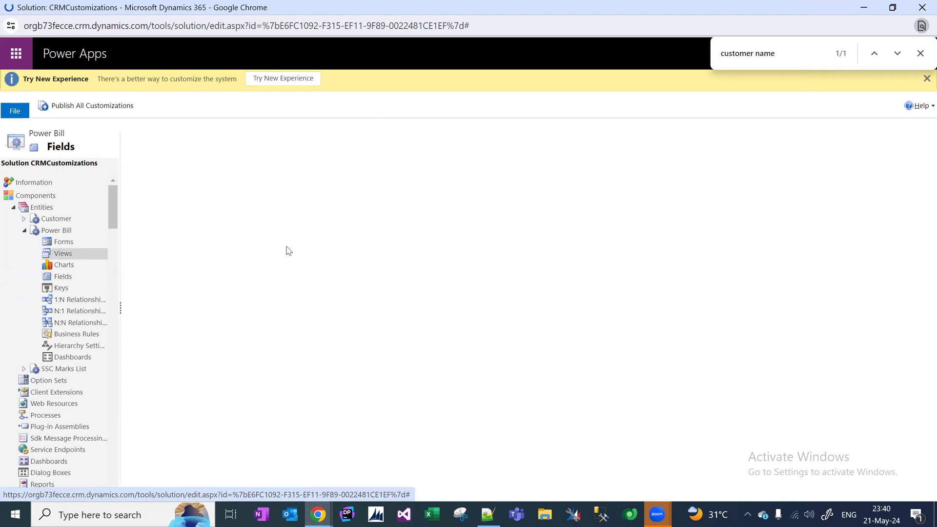
Remove the Service No column from the Active Power Bills view and save it.
{"action": "double_click", "coordinate": [251, 238]}
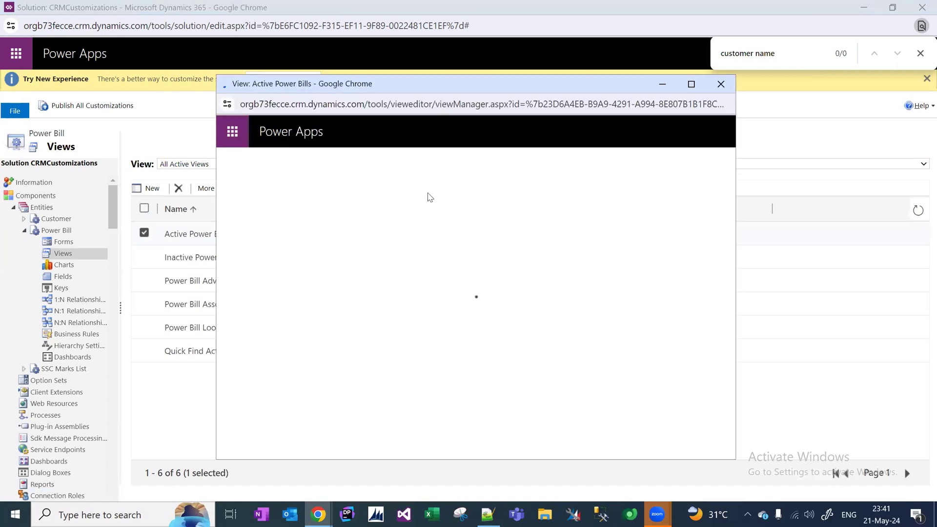
{"action": "left_click", "coordinate": [451, 219]}
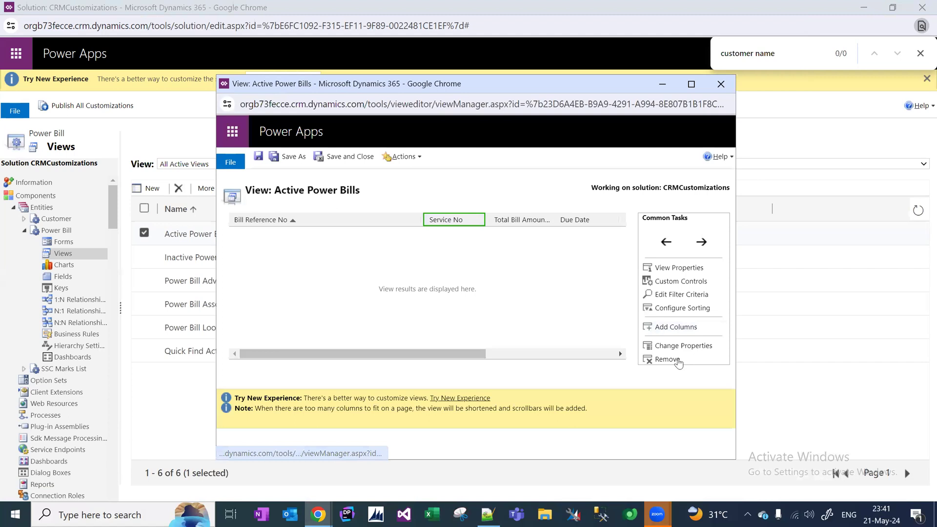
{"action": "left_click", "coordinate": [667, 359]}
{"action": "left_click", "coordinate": [533, 180]}
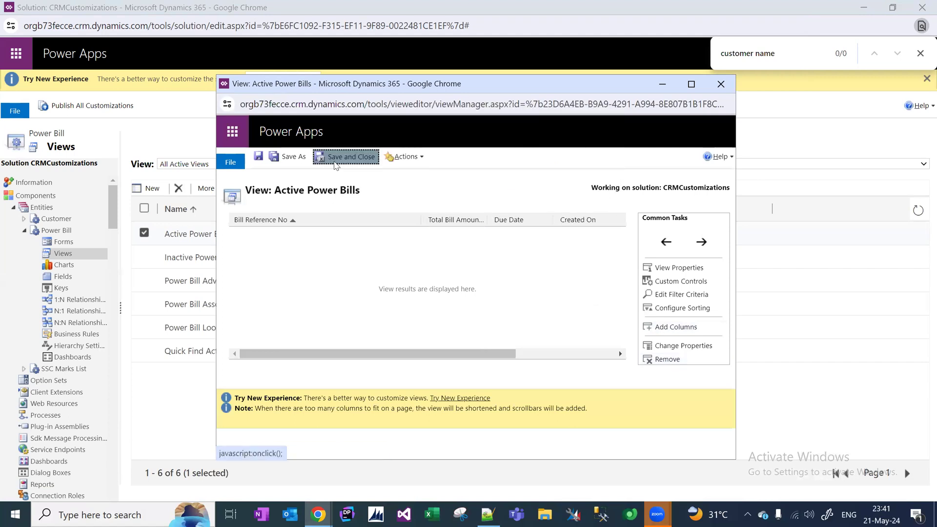
{"action": "left_click", "coordinate": [340, 163]}
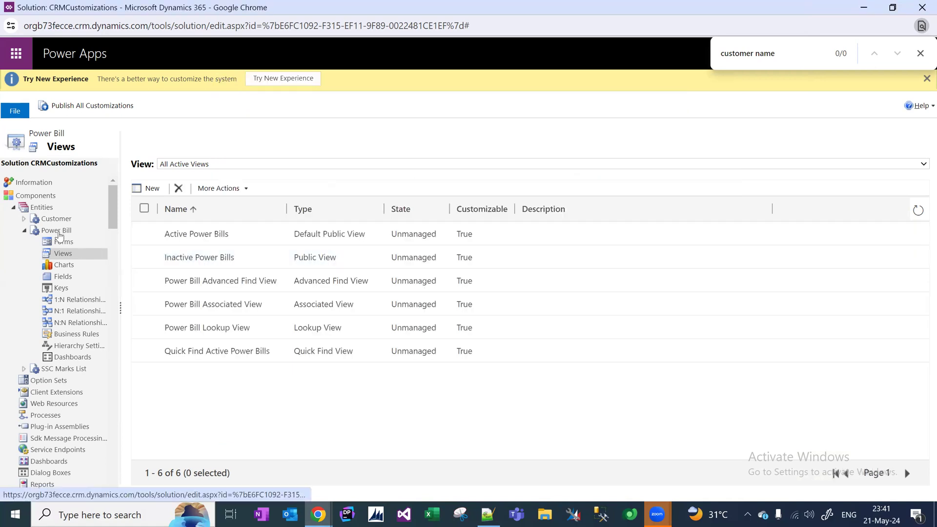
Place Service No below Customer Name on the Customer main form, then save and publish.
{"action": "left_click", "coordinate": [24, 219]}
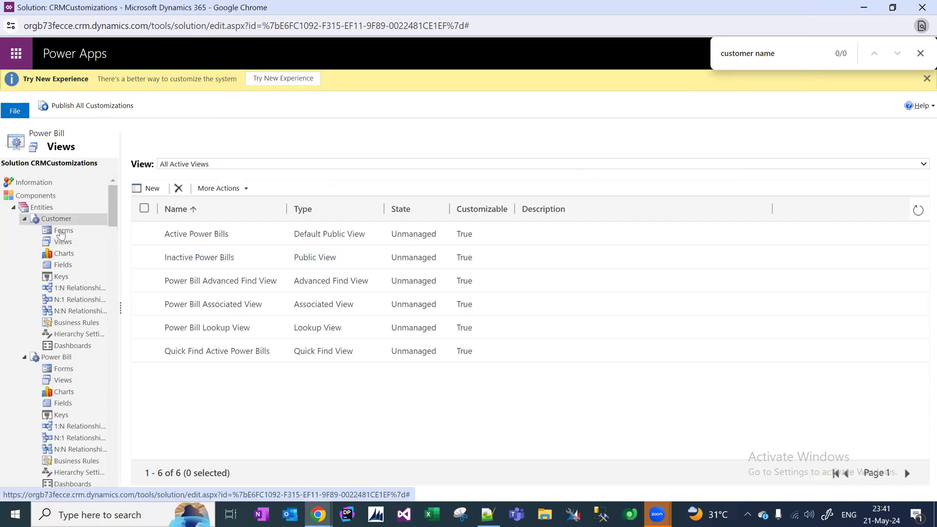
{"action": "left_click", "coordinate": [62, 231]}
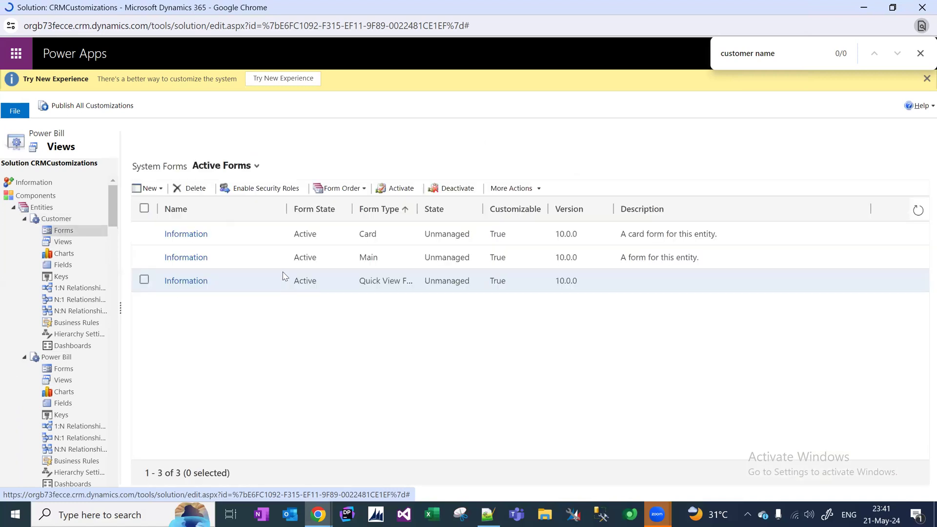
{"action": "double_click", "coordinate": [279, 263]}
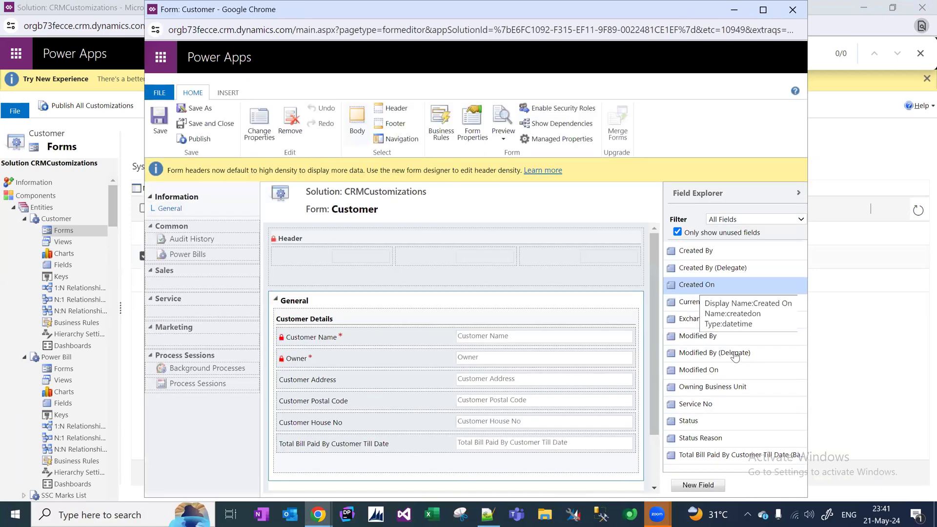
{"action": "left_click_drag", "start_coordinate": [742, 405], "coordinate": [519, 373]}
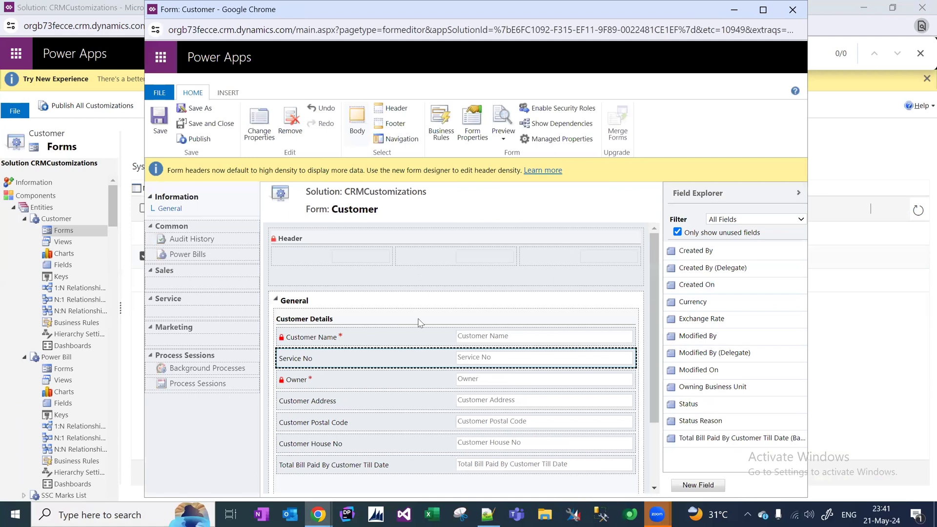
{"action": "left_click", "coordinate": [157, 127]}
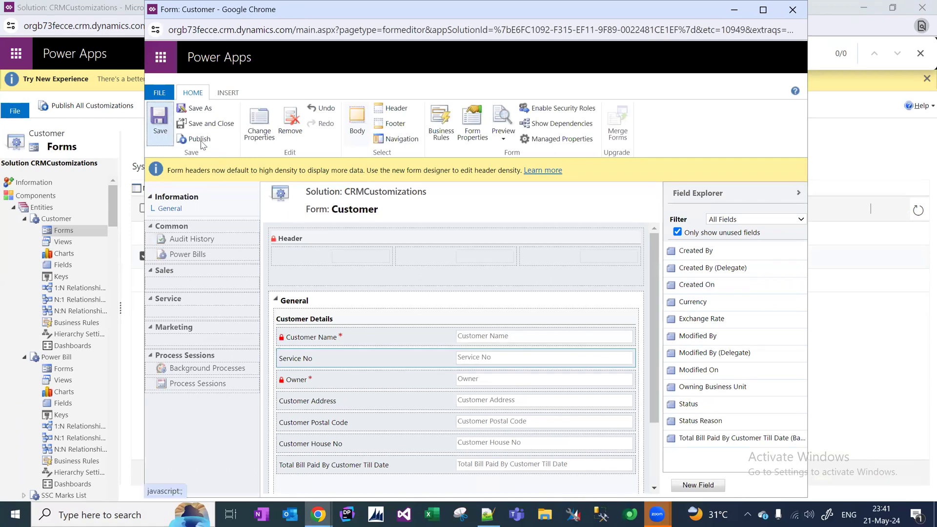
{"action": "left_click", "coordinate": [197, 139]}
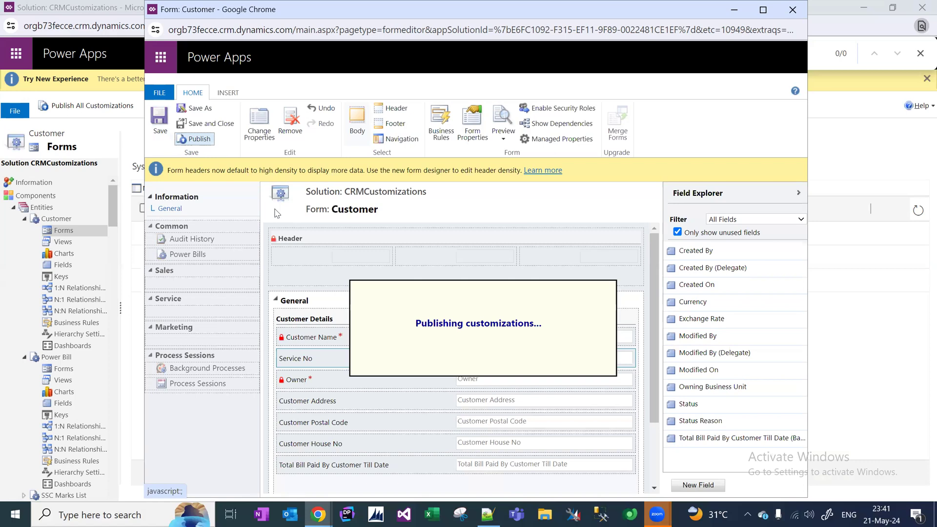
{"action": "mouse_move", "coordinate": [312, 514]}
{"action": "left_click", "coordinate": [143, 461]}
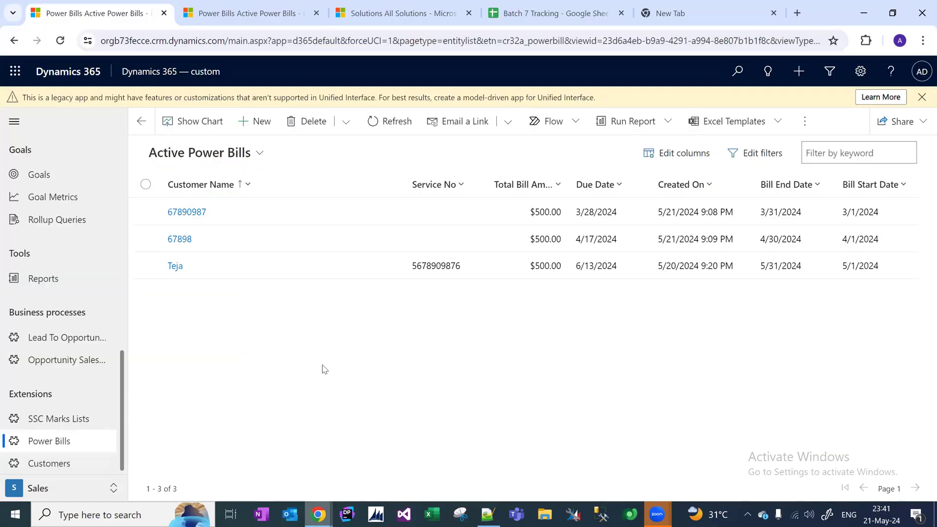
Cycle through open windows back to the CRMCustomizations solution listing the Customer forms.
{"action": "key", "text": "alt+Tab"}
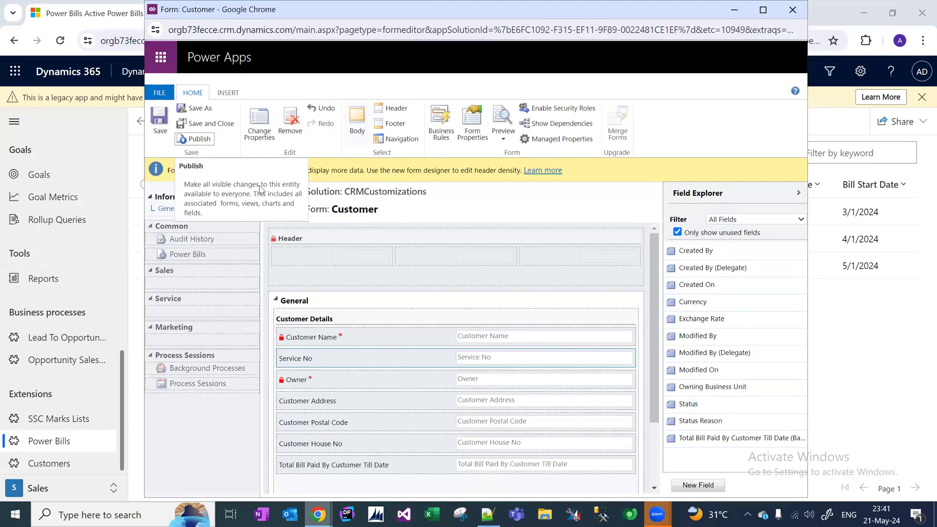
{"action": "key", "text": "alt+Tab"}
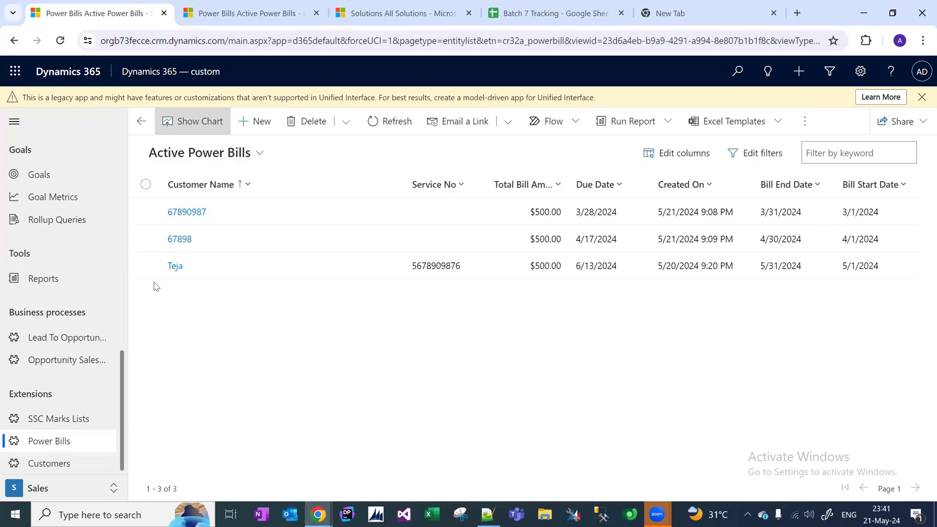
{"action": "key", "text": "alt+Tab"}
{"action": "key", "text": "alt+Tab"}
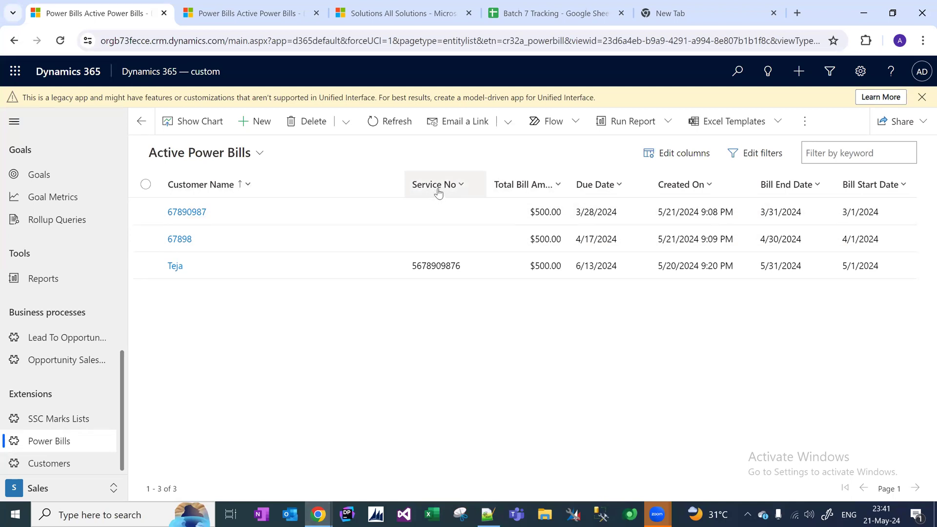
{"action": "key", "text": "alt+Tab"}
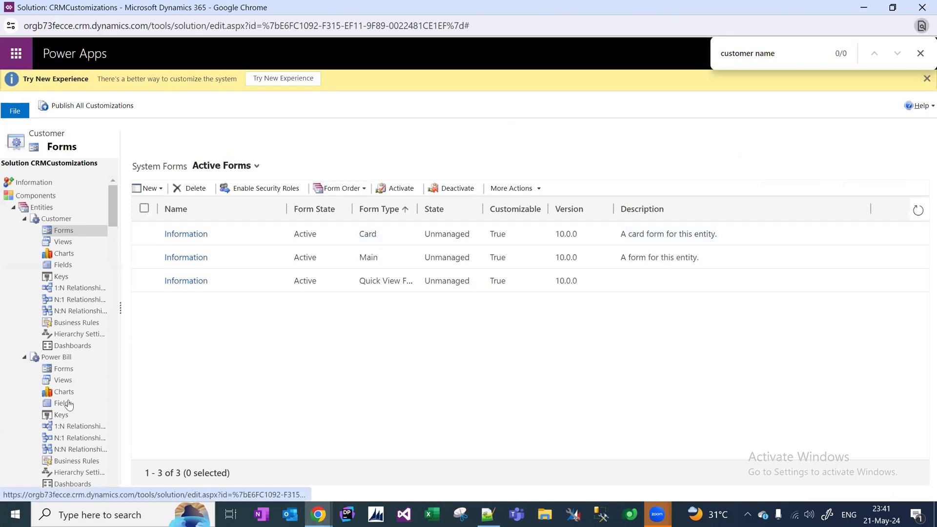
Add the Customer column to the Active Power Bills view and save it.
{"action": "left_click", "coordinate": [68, 384]}
{"action": "left_click", "coordinate": [213, 240]}
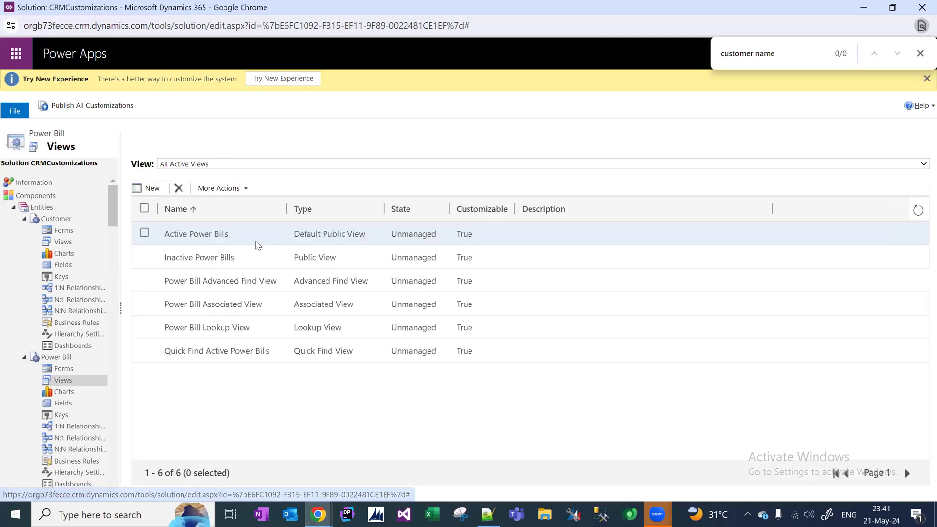
{"action": "left_click", "coordinate": [255, 244]}
{"action": "double_click", "coordinate": [324, 225]}
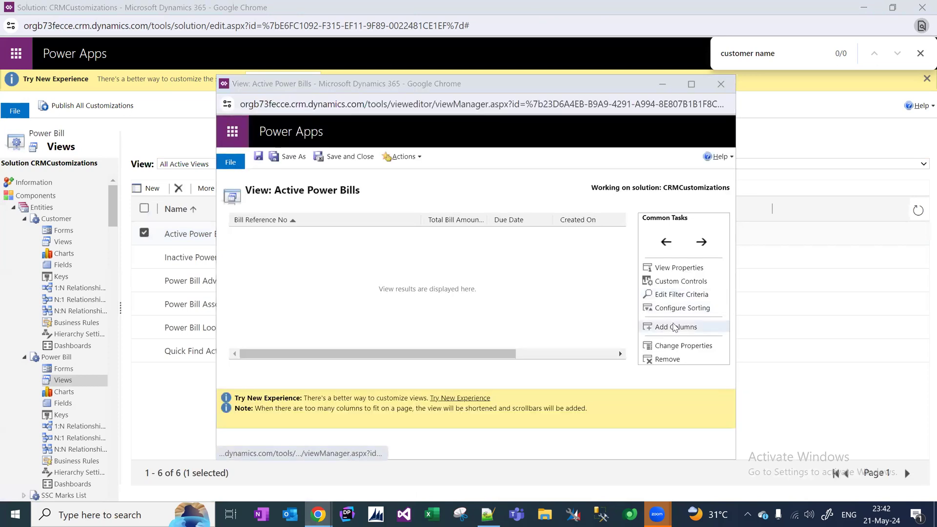
{"action": "left_click", "coordinate": [672, 326]}
{"action": "key", "text": "ctrl+f"}
{"action": "type", "text": "customer"}
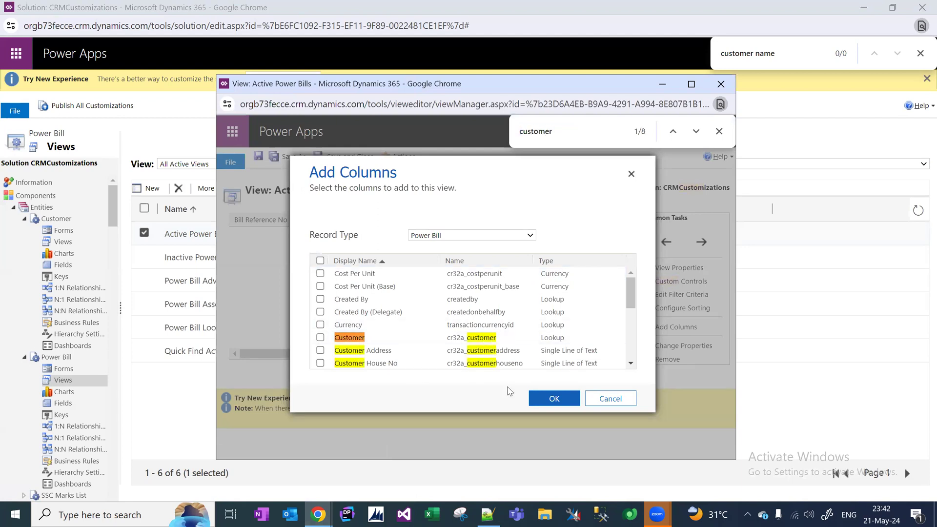
{"action": "left_click", "coordinate": [320, 337]}
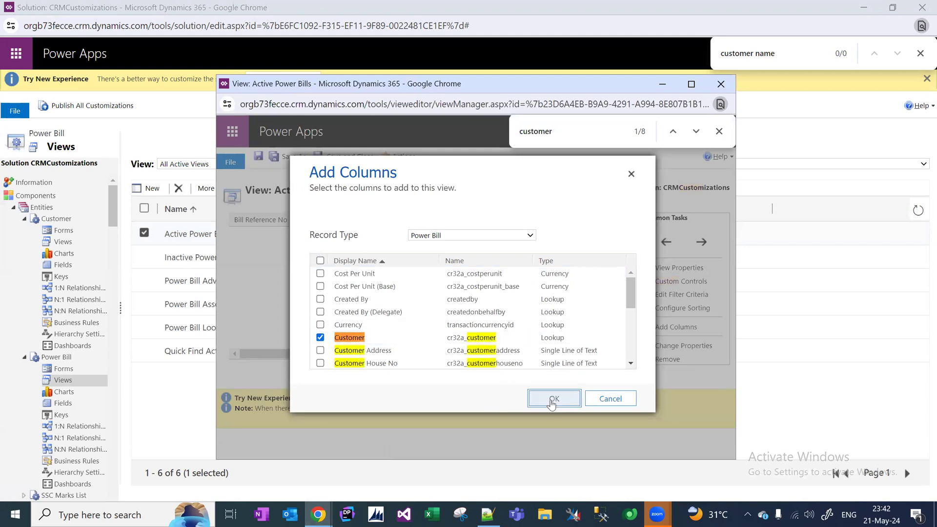
{"action": "left_click", "coordinate": [550, 399]}
{"action": "left_click", "coordinate": [344, 157]}
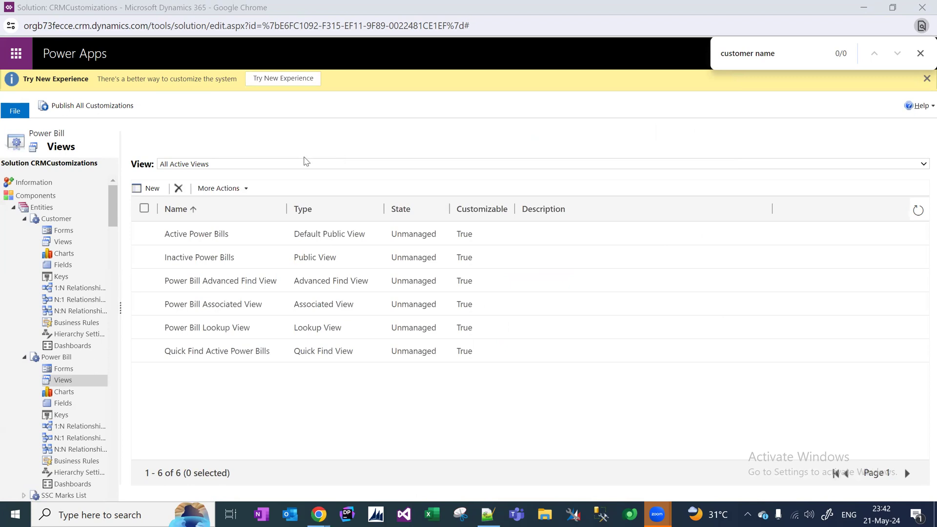
{"action": "left_click", "coordinate": [60, 358]}
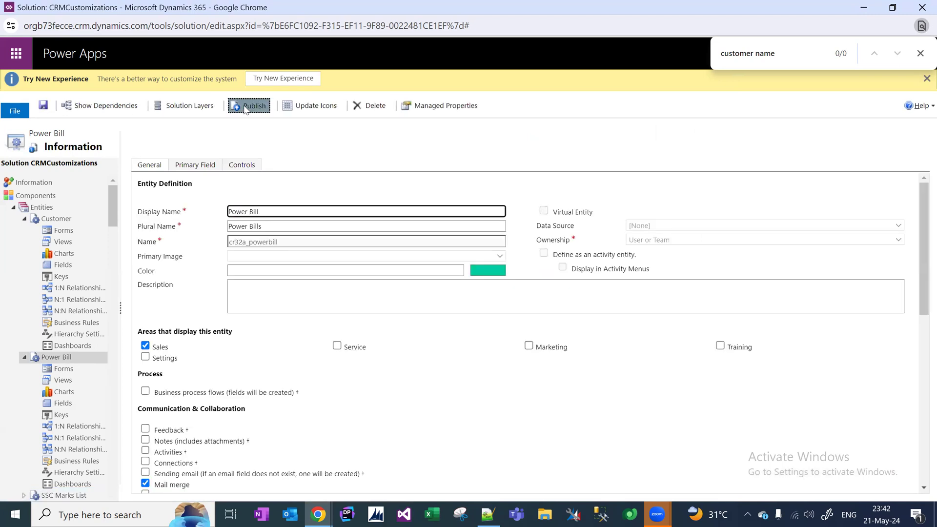
Publish the Power Bill customizations and refresh the Active Power Bills list.
{"action": "left_click", "coordinate": [247, 106]}
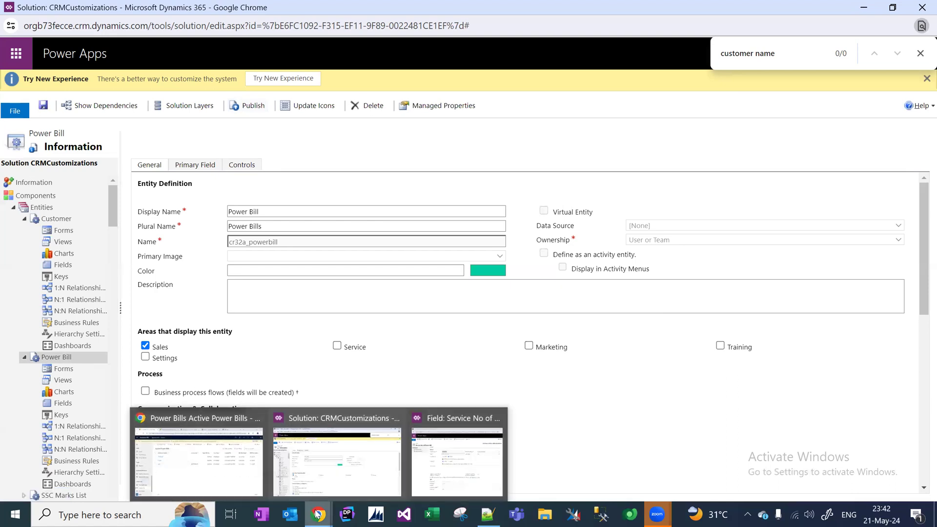
{"action": "left_click", "coordinate": [195, 453]}
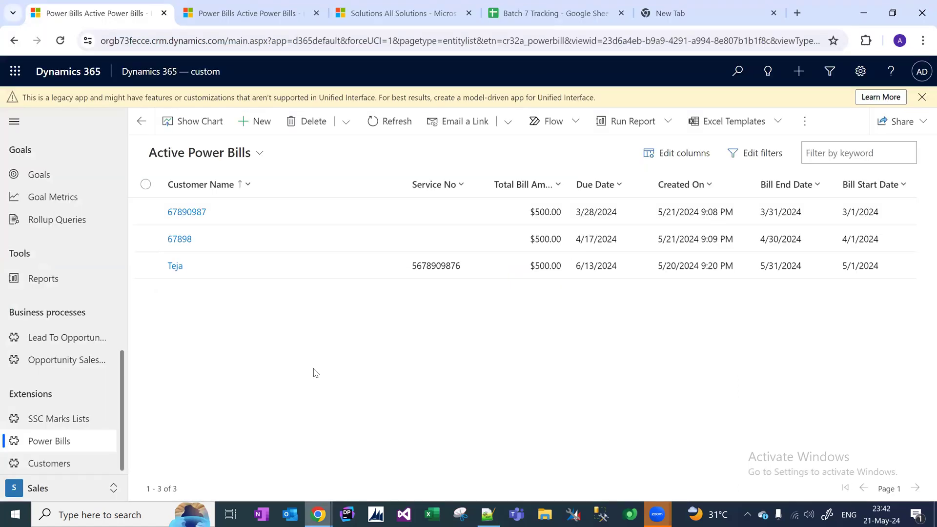
{"action": "key", "text": "F5"}
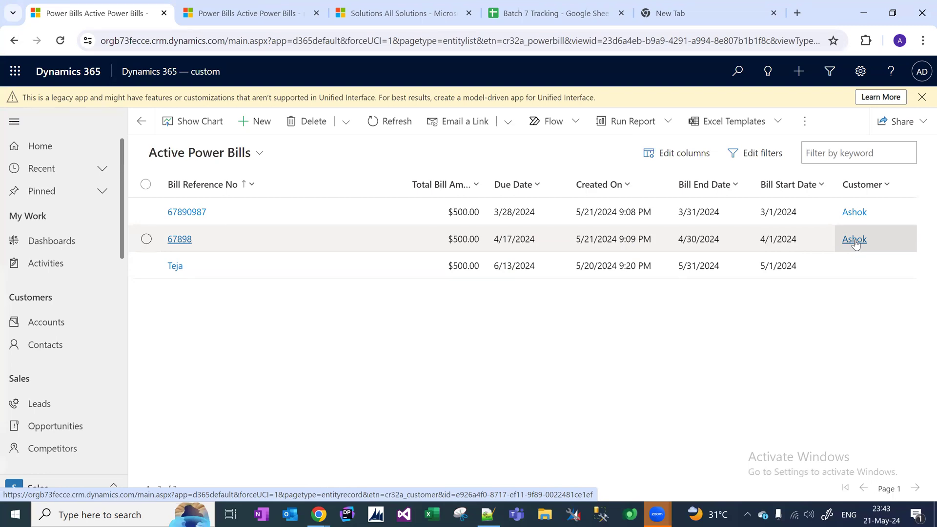
Open the linked customer's record from the Customer column and review its empty Total Bill Paid field.
{"action": "left_click", "coordinate": [854, 239]}
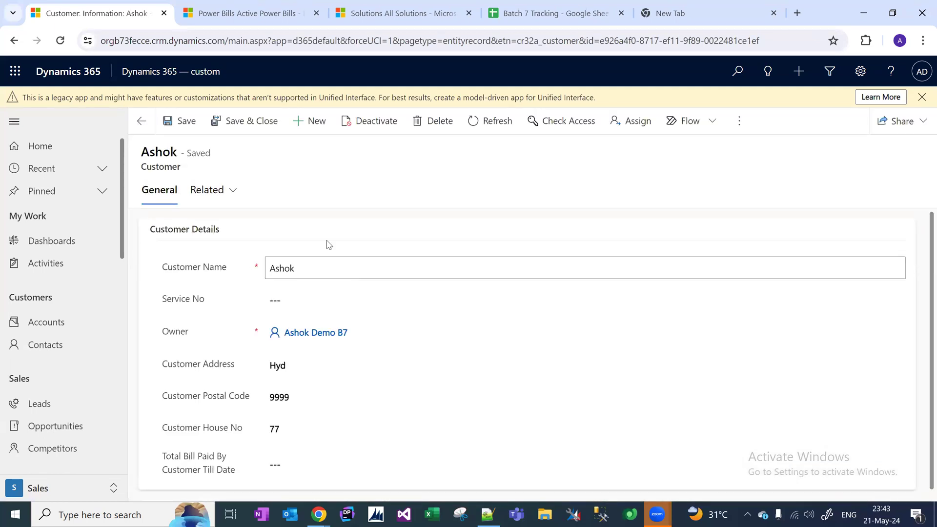
{"action": "left_click_drag", "start_coordinate": [329, 245], "coordinate": [155, 228]}
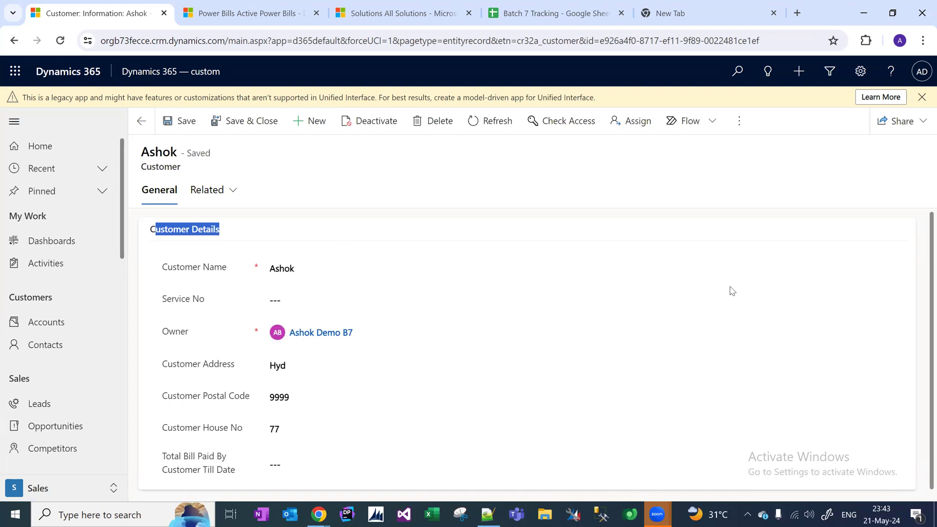
{"action": "scroll", "coordinate": [921, 378], "scroll_direction": "down", "scroll_amount": 1}
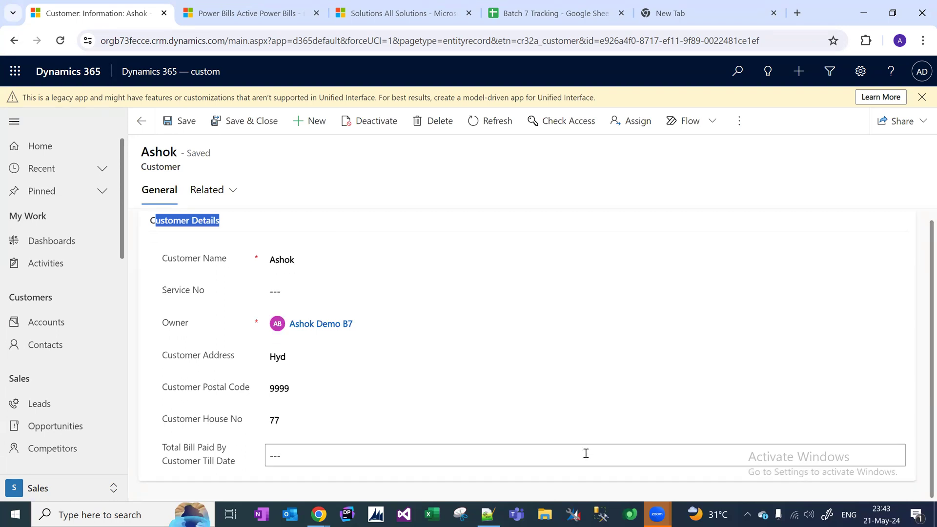
{"action": "left_click", "coordinate": [318, 510]}
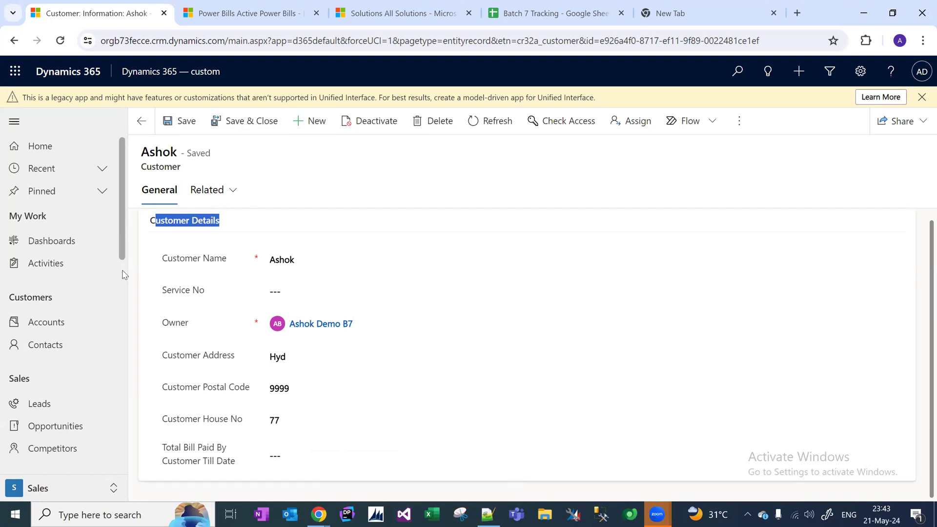
{"action": "scroll", "coordinate": [124, 272], "scroll_direction": "down", "scroll_amount": 6}
{"action": "left_click_drag", "start_coordinate": [142, 430], "coordinate": [141, 450]}
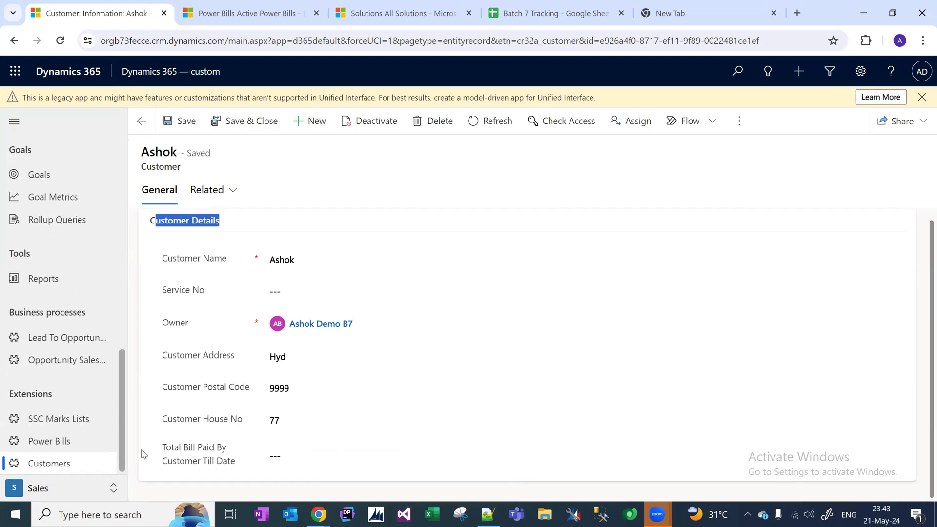
Reopen the customer record from the Power Bills list, then return to the CRMCustomizations solution window.
{"action": "left_click", "coordinate": [60, 445]}
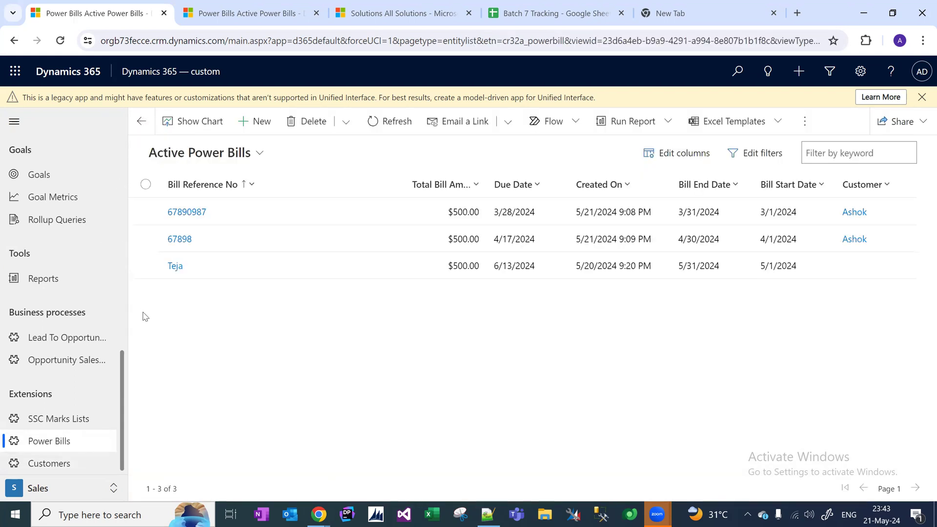
{"action": "left_click", "coordinate": [854, 239]}
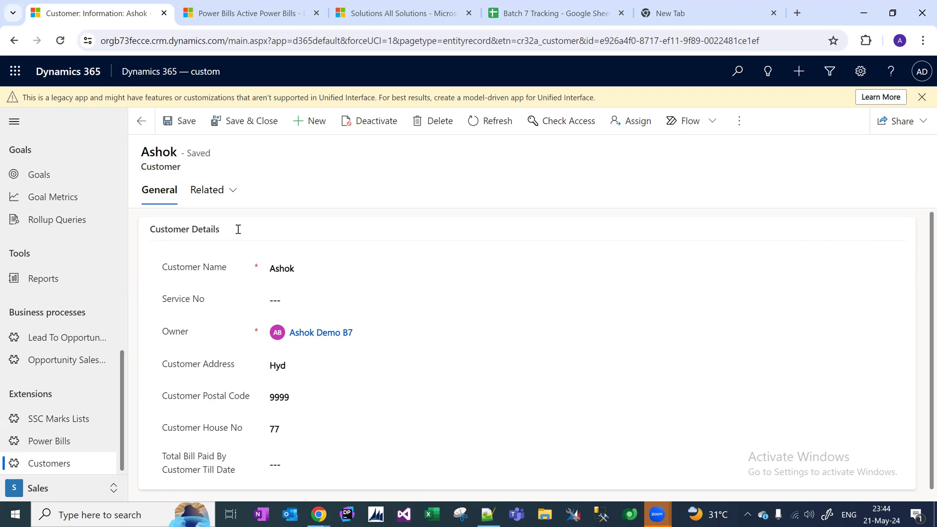
{"action": "key", "text": "alt+Tab"}
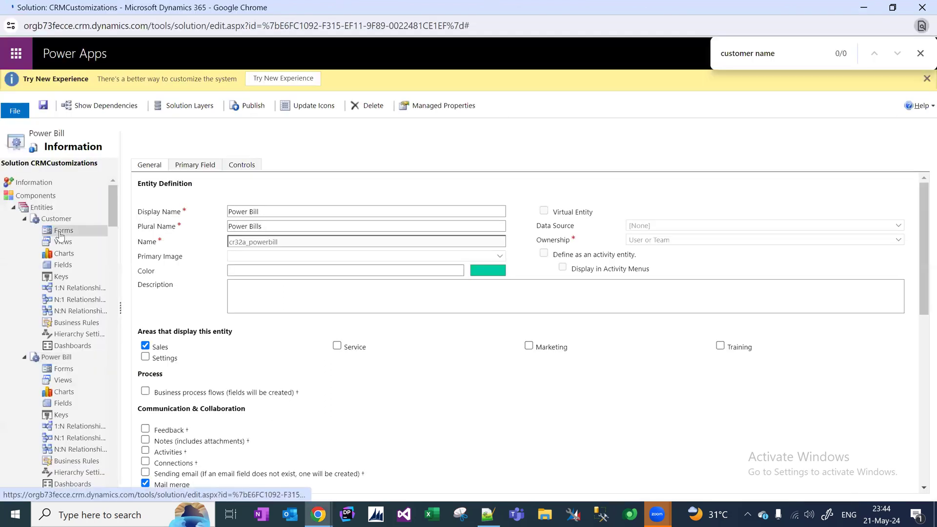
Open the Customer entity's Main Information form full-screen in the form editor, with Customer Details selected.
{"action": "left_click", "coordinate": [59, 233]}
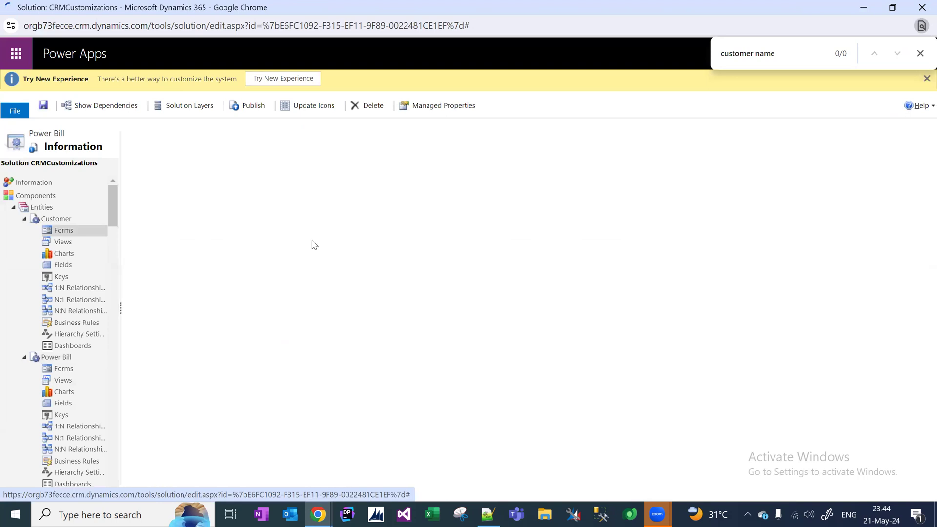
{"action": "double_click", "coordinate": [295, 262]}
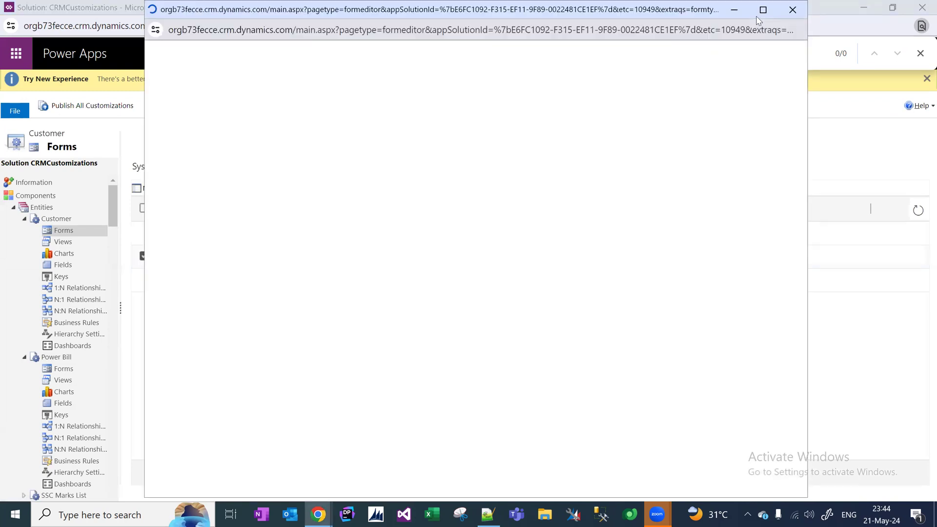
{"action": "left_click", "coordinate": [761, 9]}
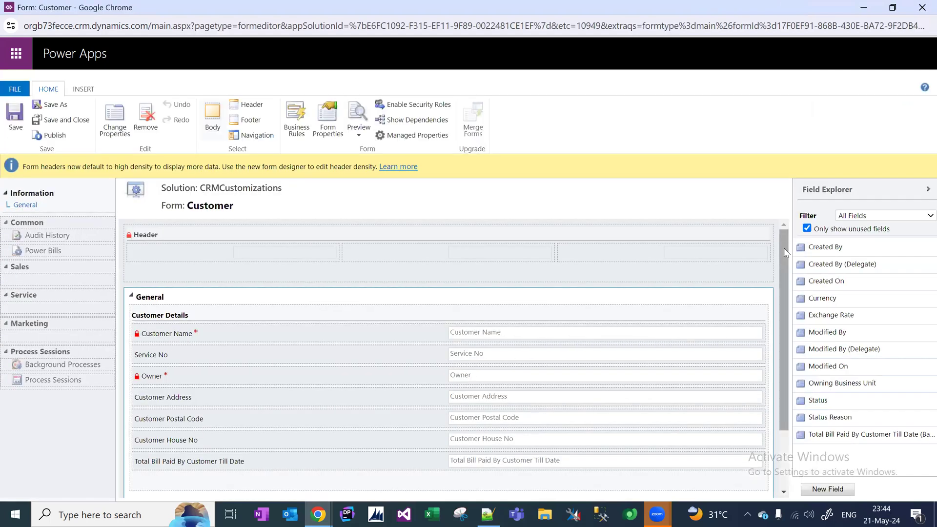
{"action": "left_click_drag", "start_coordinate": [784, 249], "coordinate": [798, 280]}
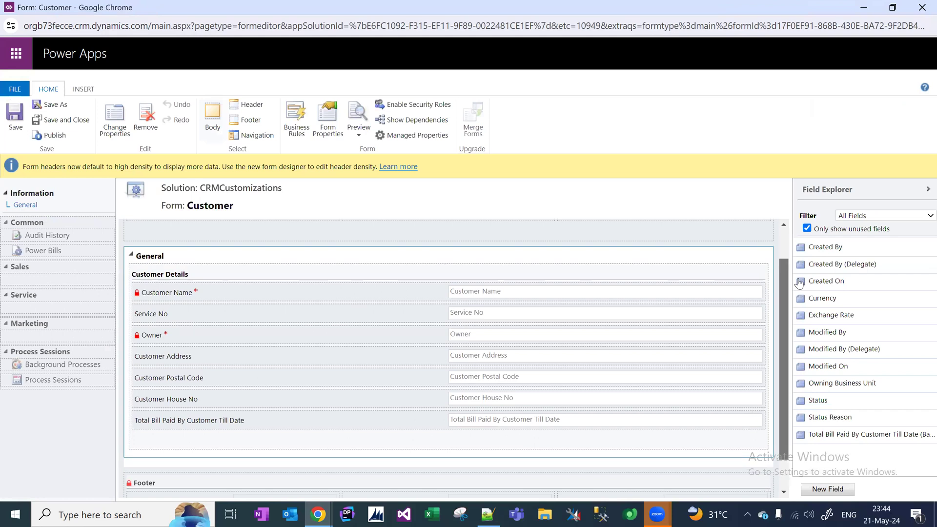
{"action": "left_click", "coordinate": [356, 276]}
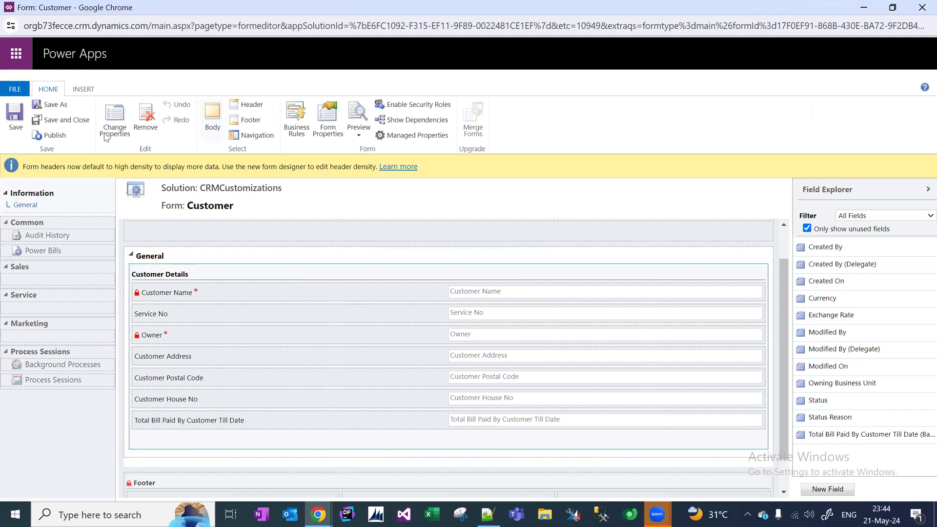
{"action": "left_click", "coordinate": [83, 89]}
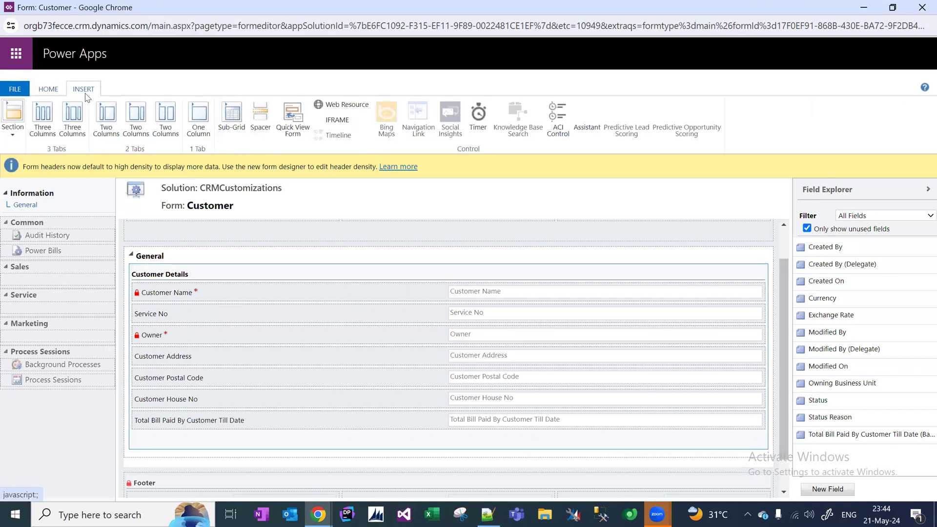
Add a one-column section labelled 'Bill Details', with its label and a line shown.
{"action": "left_click", "coordinate": [14, 135]}
{"action": "left_click", "coordinate": [18, 154]}
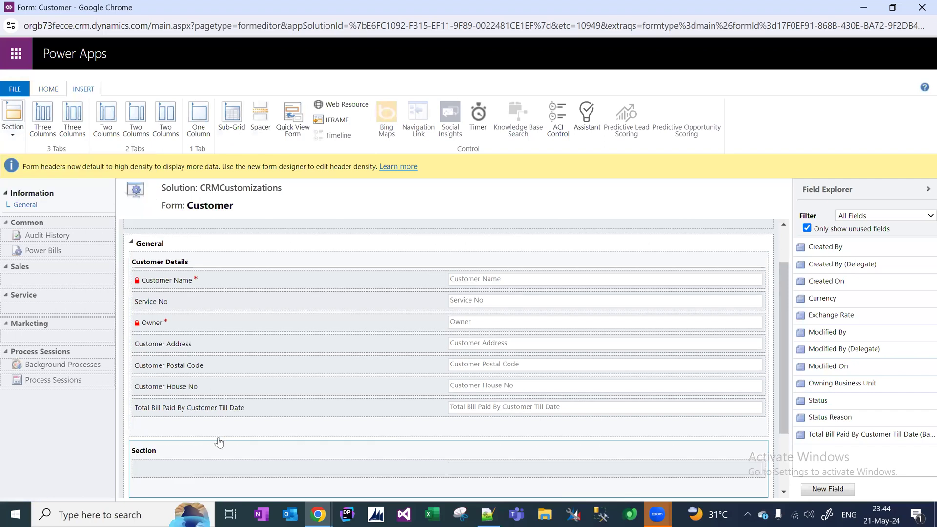
{"action": "double_click", "coordinate": [212, 451]}
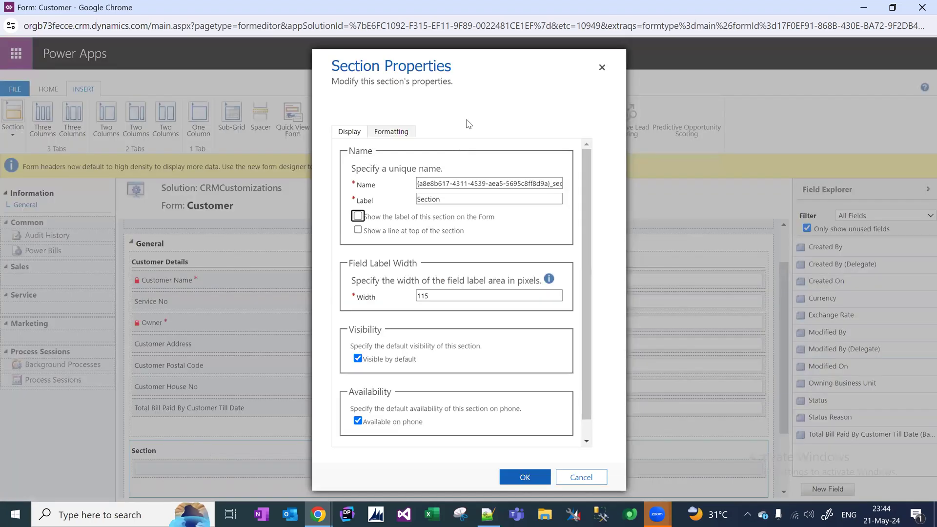
{"action": "double_click", "coordinate": [464, 196]}
{"action": "type", "text": "Bi"}
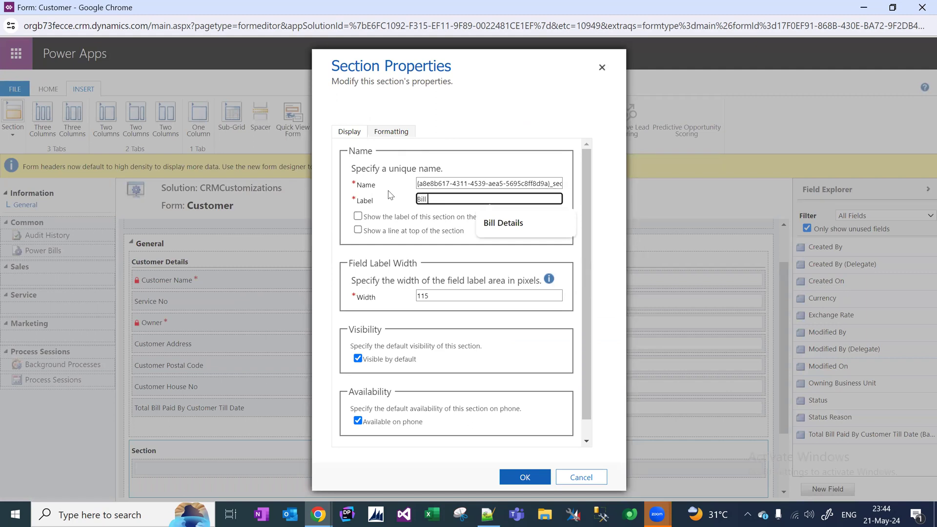
{"action": "type", "text": "ll"}
{"action": "left_click", "coordinate": [518, 224]}
{"action": "left_click", "coordinate": [378, 220]}
{"action": "left_click", "coordinate": [378, 230]}
{"action": "left_click", "coordinate": [522, 477]}
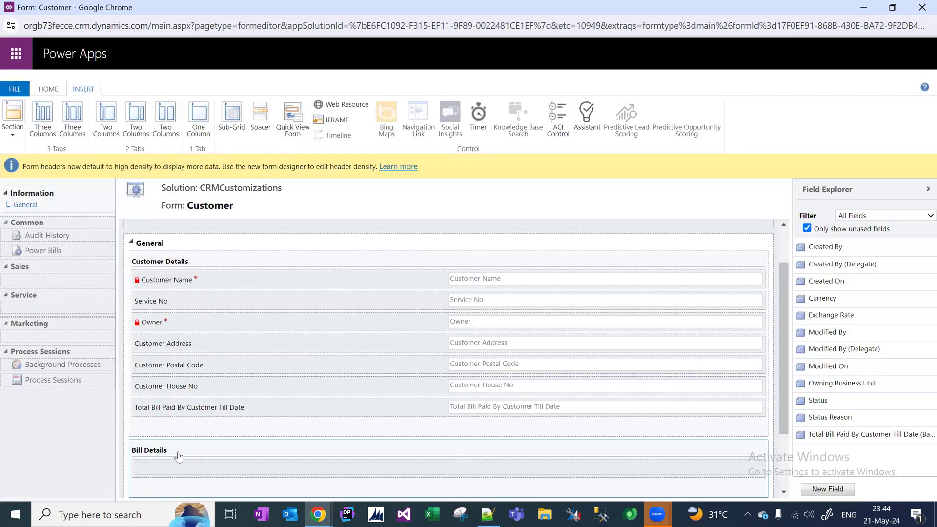
Add a PowerBills sub-grid of related Power Bills (Customer) records using the Active Power Bills view.
{"action": "left_click", "coordinate": [232, 127]}
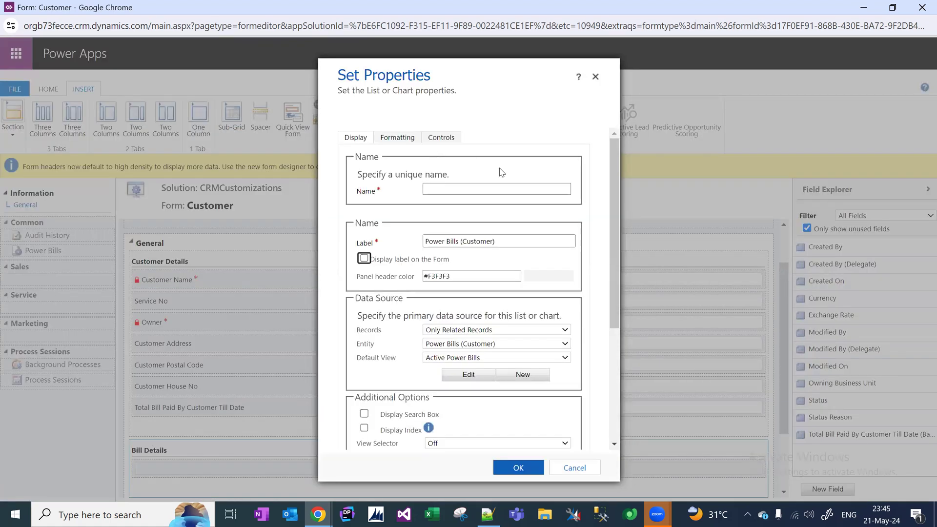
{"action": "left_click", "coordinate": [489, 187]}
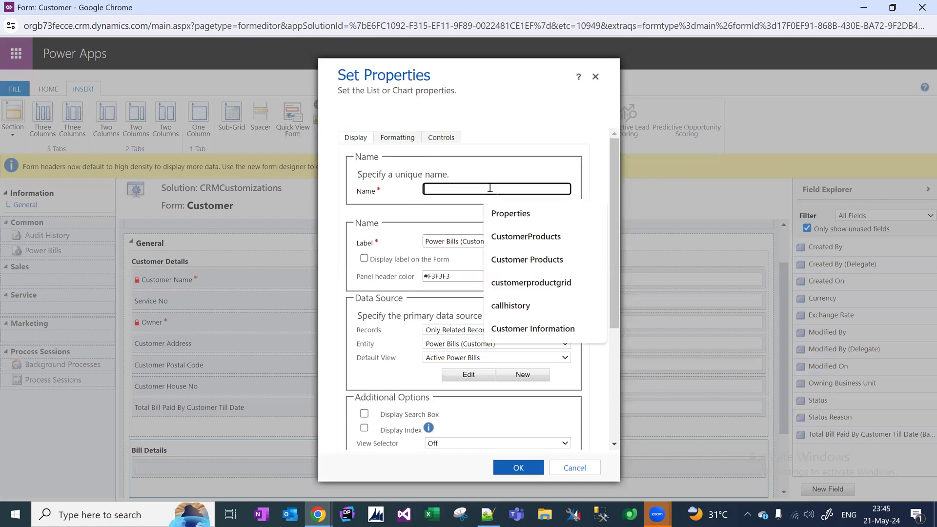
{"action": "type", "text": "PowerBills"}
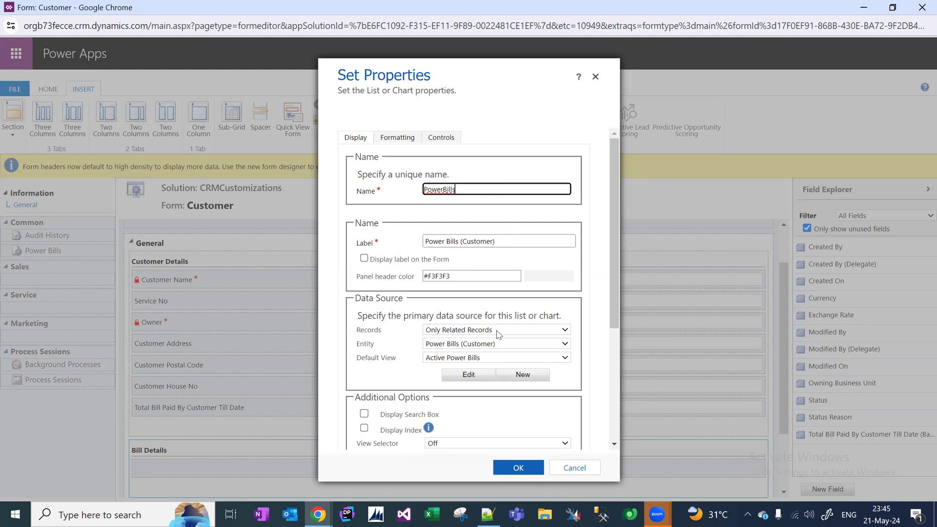
{"action": "left_click", "coordinate": [534, 344]}
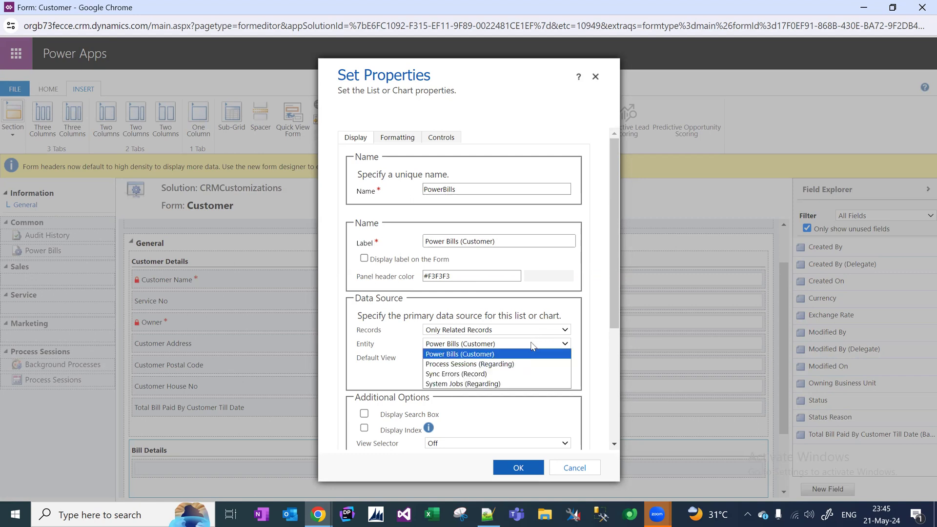
{"action": "left_click", "coordinate": [533, 347]}
{"action": "left_click", "coordinate": [518, 347]}
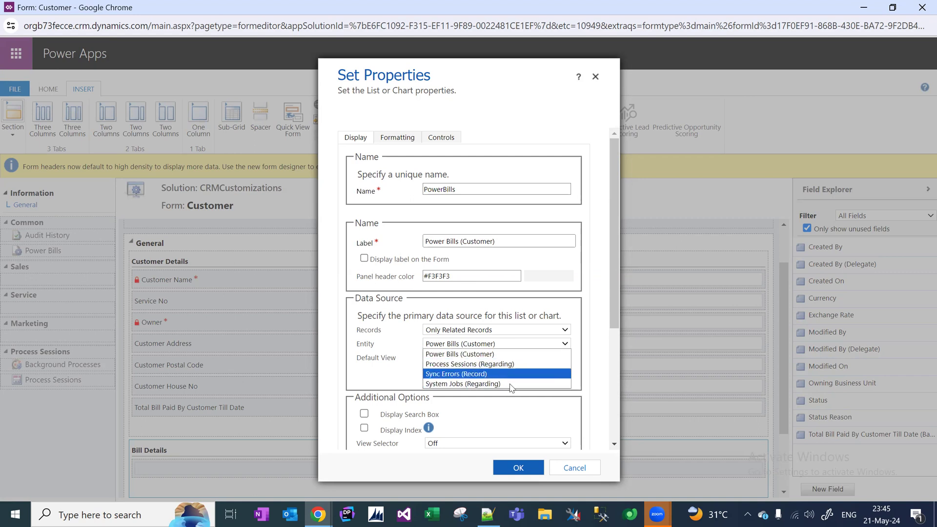
{"action": "left_click", "coordinate": [513, 355]}
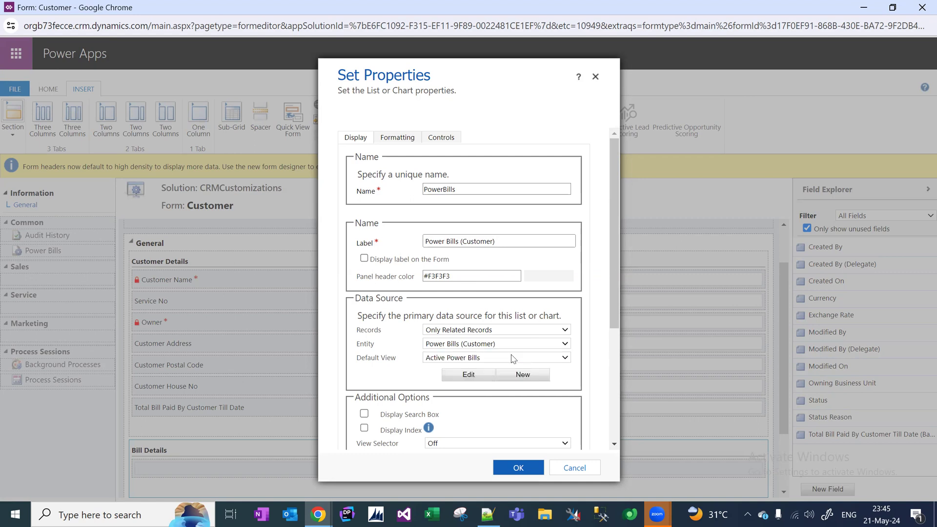
{"action": "left_click", "coordinate": [510, 345]}
{"action": "left_click", "coordinate": [487, 354]}
{"action": "left_click", "coordinate": [519, 468]}
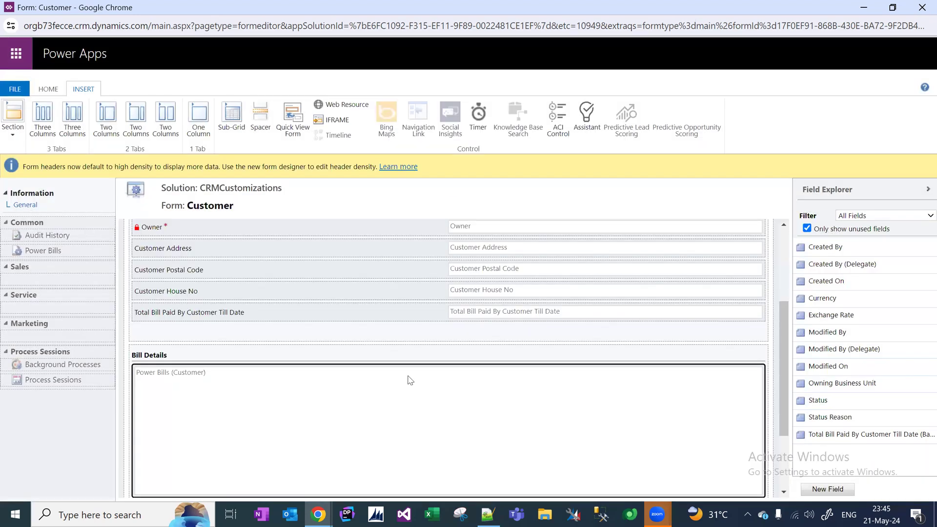
{"action": "left_click", "coordinate": [53, 92]}
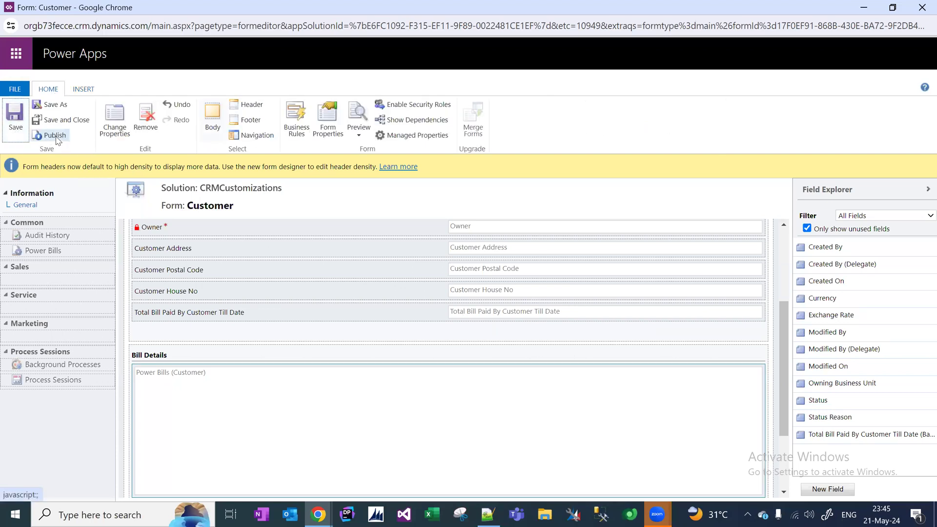
Publish the customized Customer form.
{"action": "left_click", "coordinate": [55, 136]}
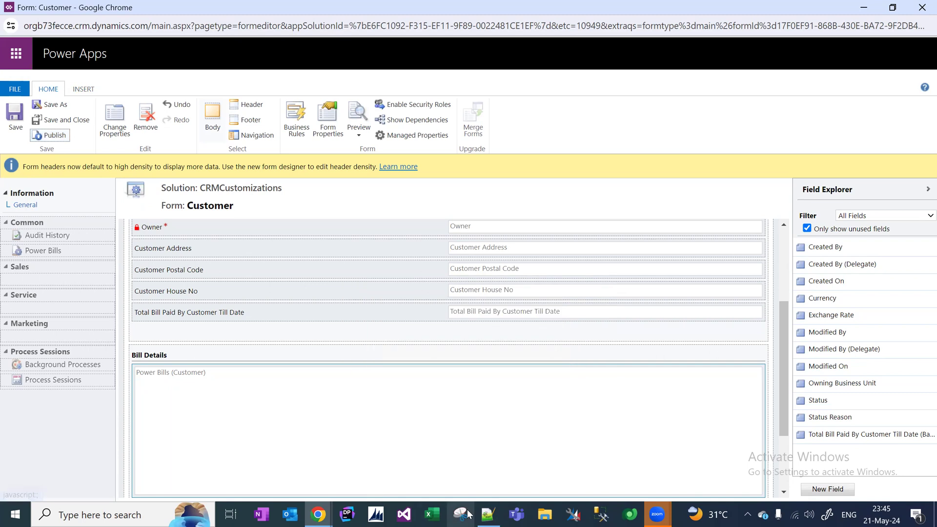
{"action": "right_click", "coordinate": [488, 513]}
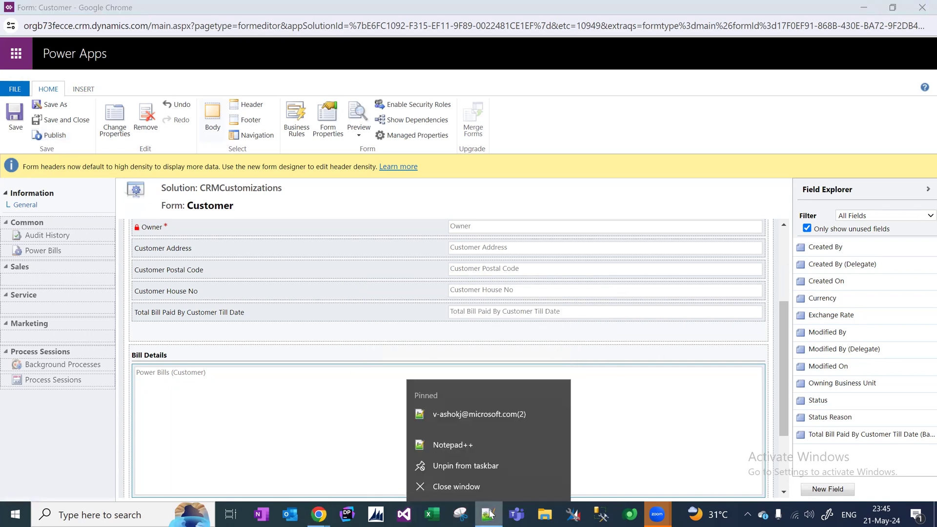
{"action": "key", "text": "Escape"}
Below the last Notepad++ note, add a 'Topics' heading followed by 'Subgrid' and 'Lookup' lines.
{"action": "left_click", "coordinate": [490, 513]}
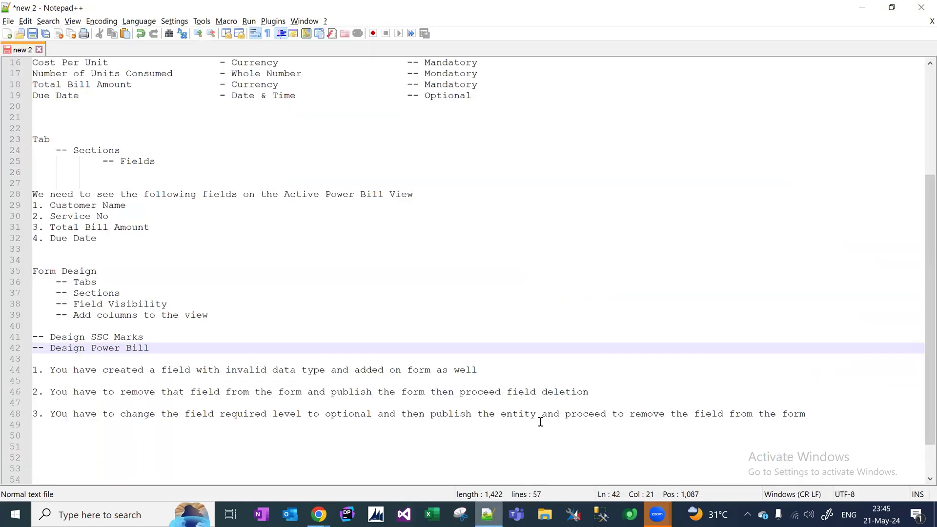
{"action": "right_click", "coordinate": [817, 414]}
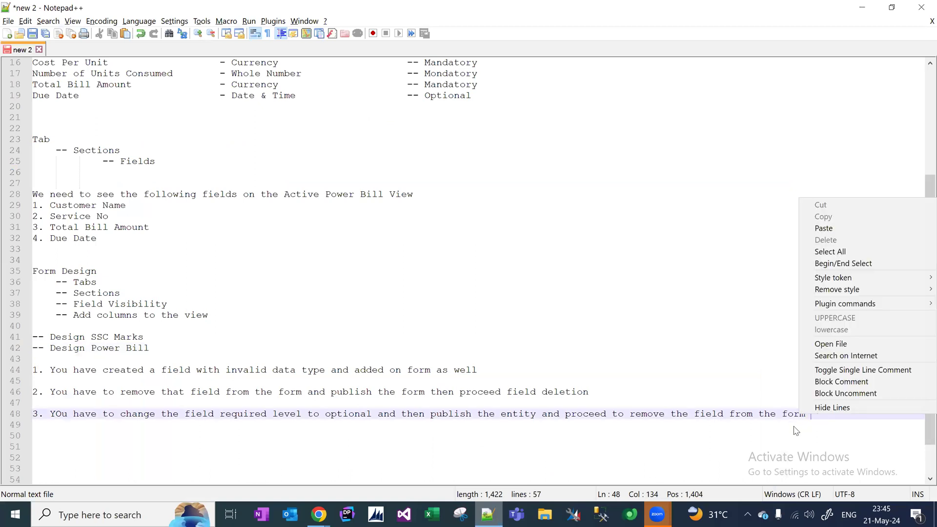
{"action": "left_click", "coordinate": [796, 427]}
{"action": "left_click", "coordinate": [833, 407]}
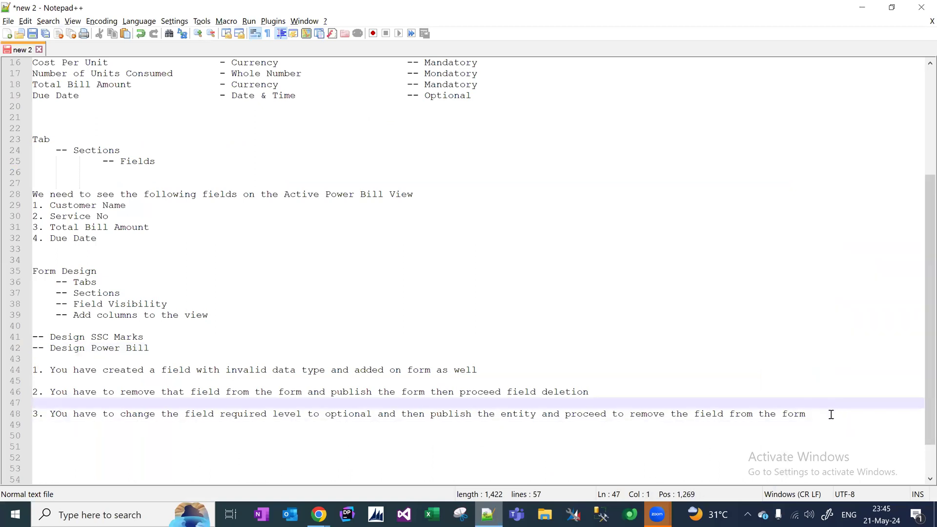
{"action": "left_click", "coordinate": [831, 414]}
{"action": "key", "text": "Return"}
{"action": "key", "text": "Return"}
{"action": "key", "text": "Return"}
{"action": "type", "text": "Topics"}
{"action": "key", "text": "Return"}
{"action": "key", "text": "Return"}
{"action": "type", "text": "Subgrid"}
{"action": "key", "text": "Return"}
{"action": "type", "text": "Lookup"}
{"action": "key", "text": "alt+Tab"}
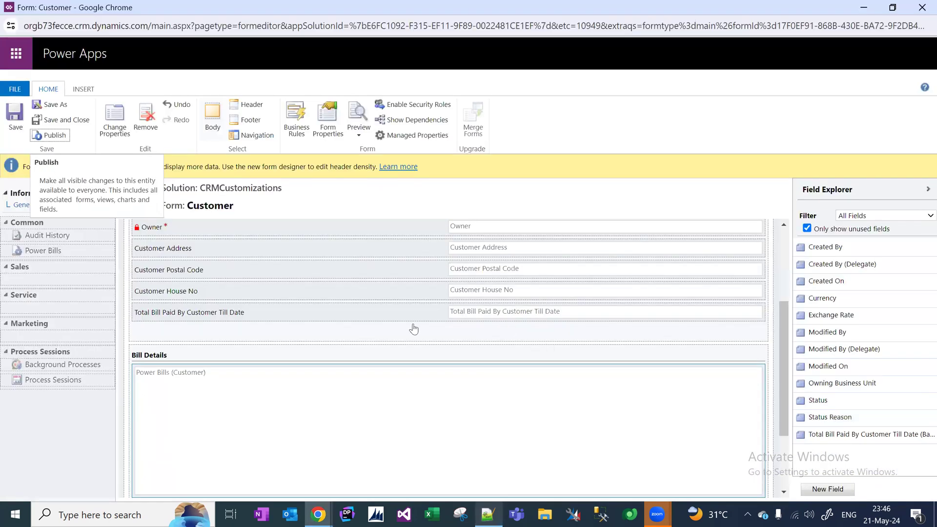
Reload the existing customer's record and confirm Bill Details lists its two $500.00 power bills.
{"action": "mouse_move", "coordinate": [324, 515]}
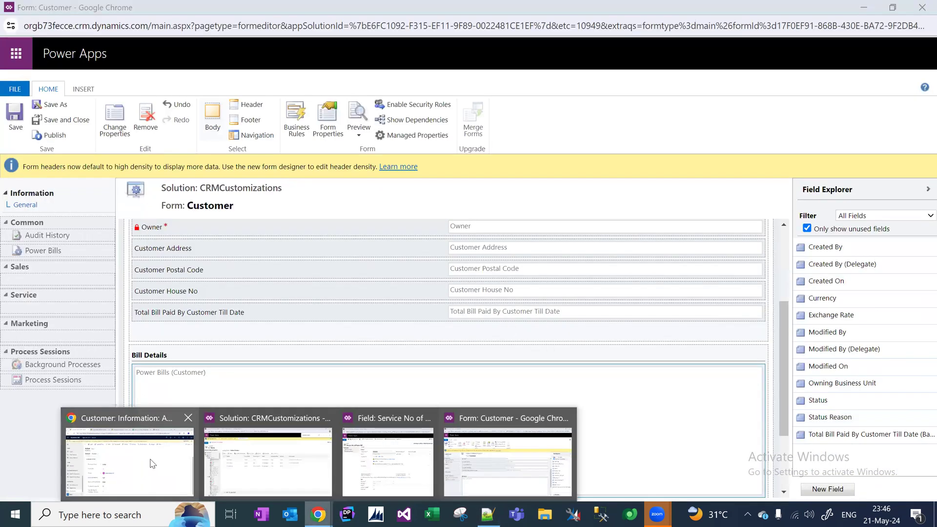
{"action": "left_click", "coordinate": [129, 483]}
{"action": "key", "text": "F5"}
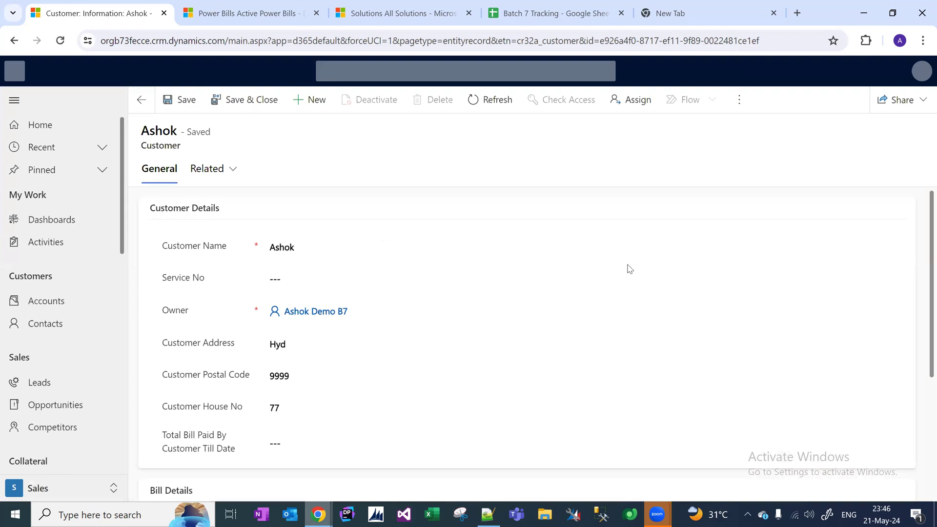
{"action": "scroll", "coordinate": [920, 259], "scroll_direction": "down", "scroll_amount": 3}
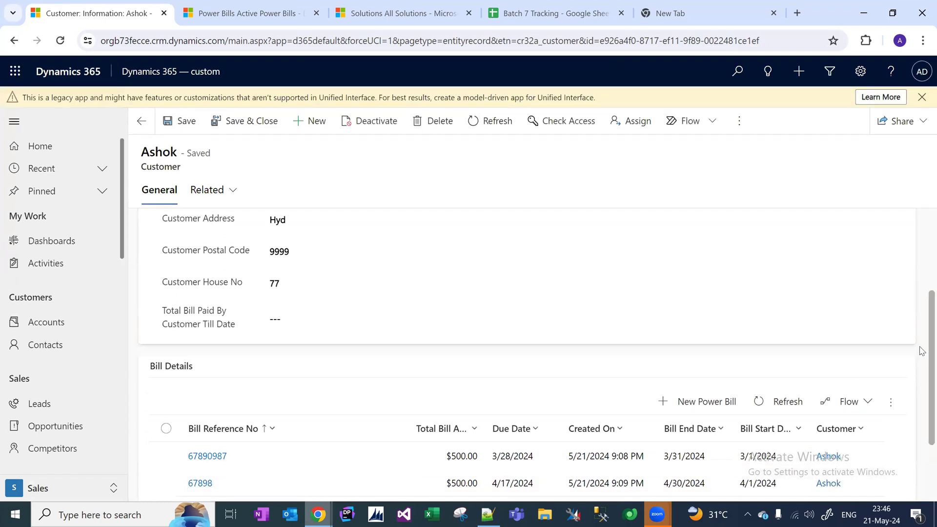
{"action": "scroll", "coordinate": [921, 417], "scroll_direction": "down", "scroll_amount": 2}
{"action": "scroll", "coordinate": [921, 390], "scroll_direction": "up", "scroll_amount": 3}
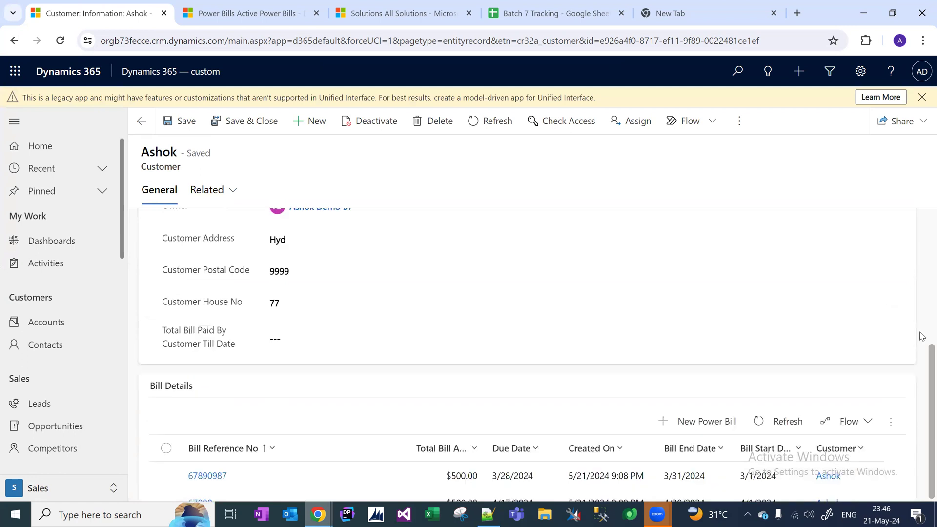
{"action": "scroll", "coordinate": [537, 158], "scroll_direction": "up", "scroll_amount": 3}
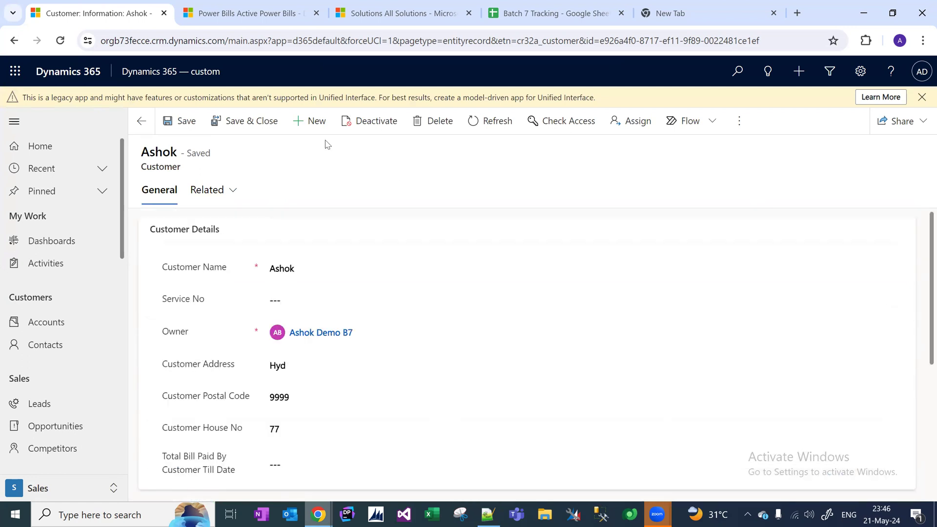
Start a new customer and fill in the customer's name, service number, address and postal code.
{"action": "left_click", "coordinate": [320, 123]}
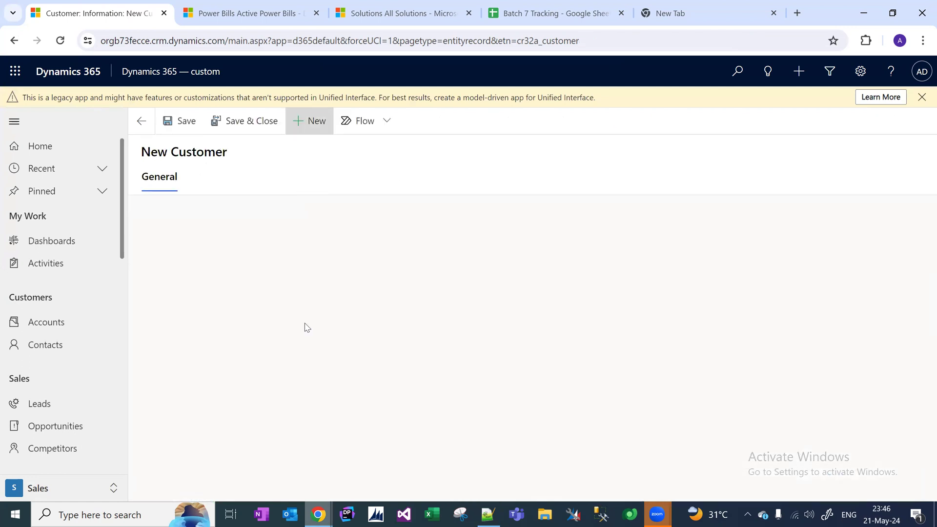
{"action": "left_click", "coordinate": [309, 248]}
{"action": "type", "text": "Teja"}
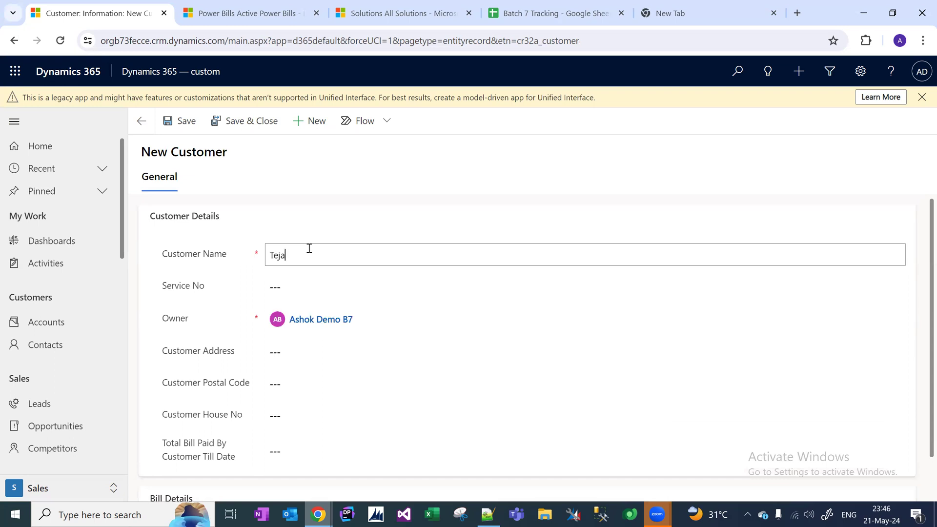
{"action": "key", "text": "Tab"}
{"action": "type", "text": "6789"}
{"action": "key", "text": "Tab"}
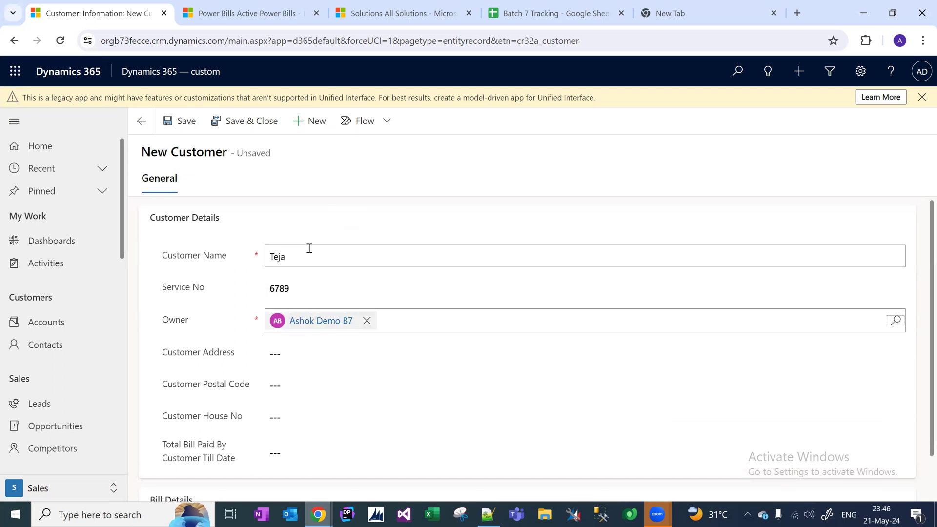
{"action": "key", "text": "Tab"}
{"action": "key", "text": "Tab"}
{"action": "type", "text": "67890987"}
{"action": "key", "text": "Tab"}
{"action": "type", "text": "766"}
{"action": "key", "text": "Tab"}
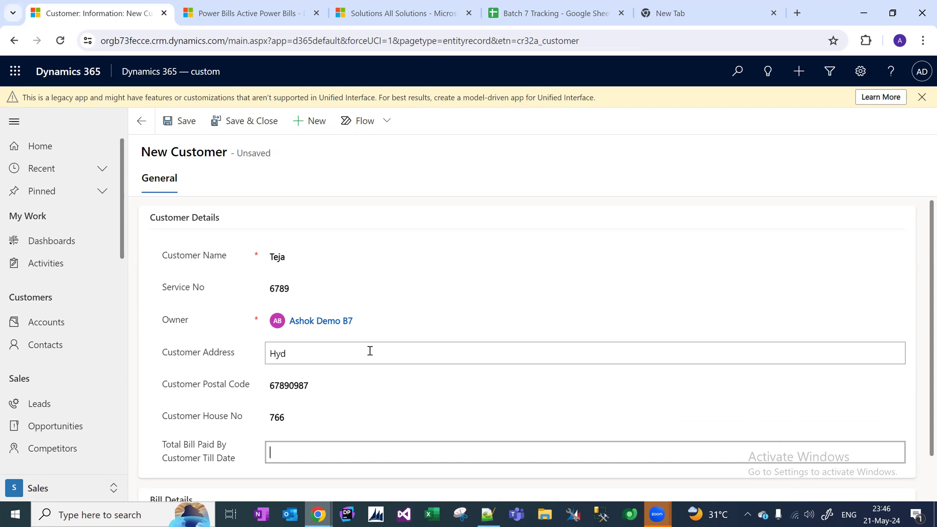
Leave Total Bill Paid empty and save the new customer record.
{"action": "left_click", "coordinate": [920, 288]}
{"action": "scroll", "coordinate": [920, 289], "scroll_direction": "down", "scroll_amount": 1}
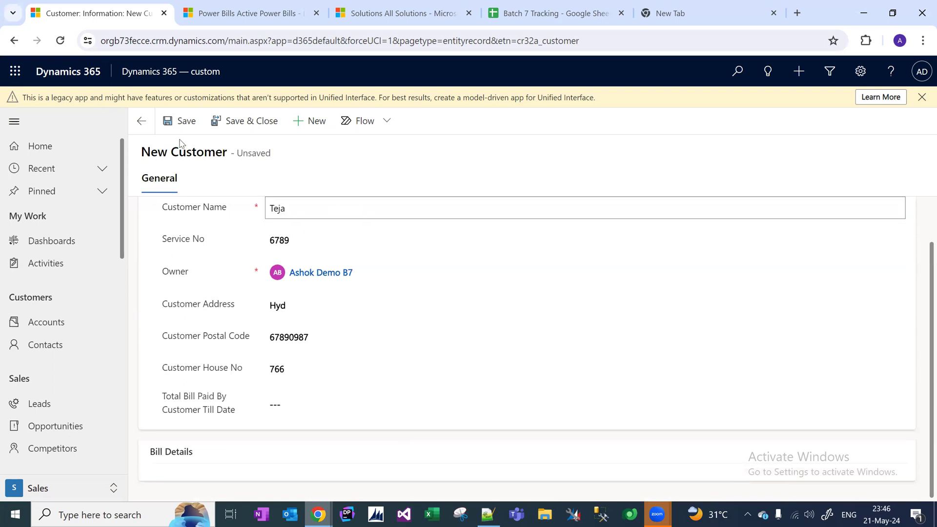
{"action": "left_click", "coordinate": [182, 121]}
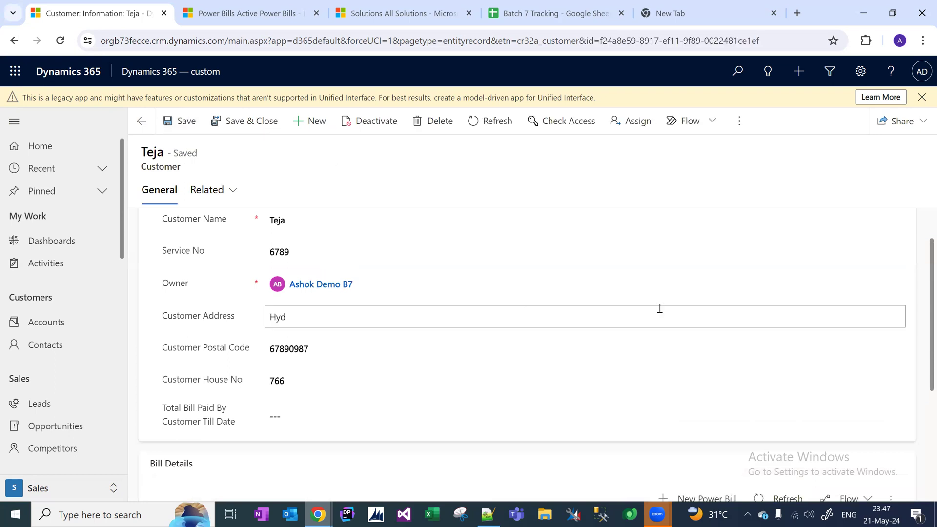
{"action": "scroll", "coordinate": [921, 280], "scroll_direction": "down", "scroll_amount": 3}
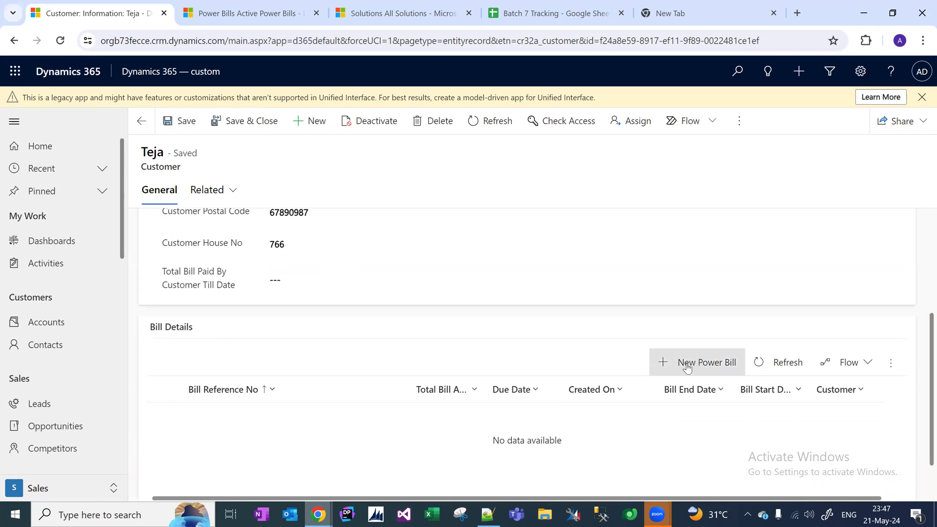
Add a new power bill with its reference number, covering 4/1/2024 to 4/30/2024.
{"action": "left_click_drag", "start_coordinate": [122, 185], "coordinate": [108, 448]}
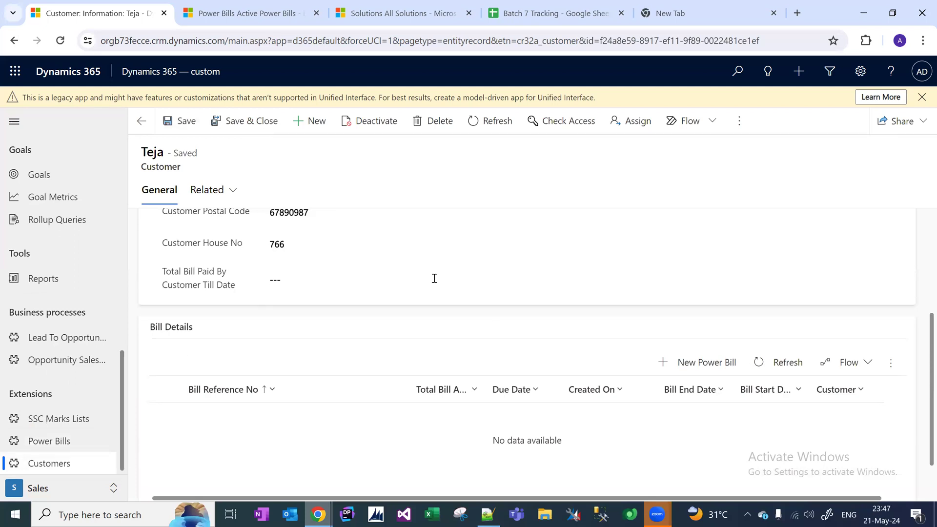
{"action": "left_click_drag", "start_coordinate": [921, 397], "coordinate": [913, 255]}
{"action": "left_click", "coordinate": [690, 368]}
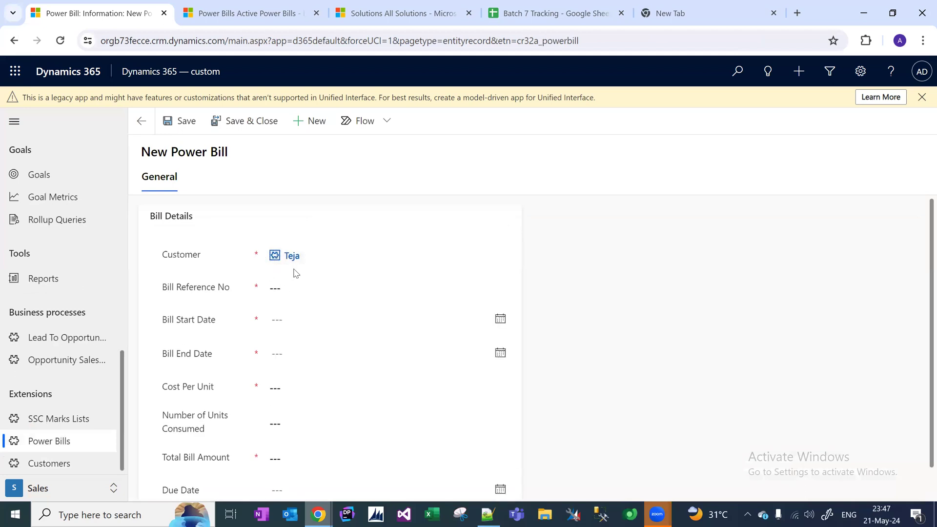
{"action": "left_click", "coordinate": [288, 290]}
{"action": "type", "text": "6789"}
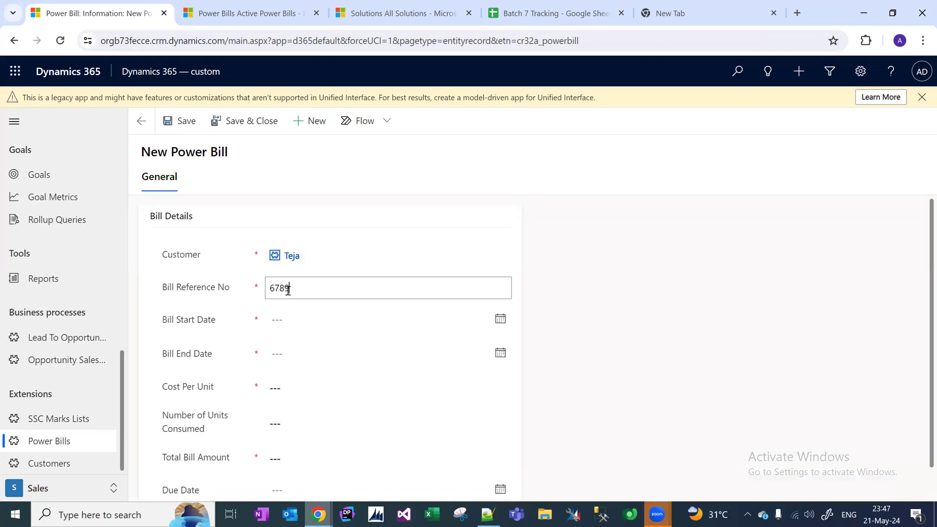
{"action": "key", "text": "Tab"}
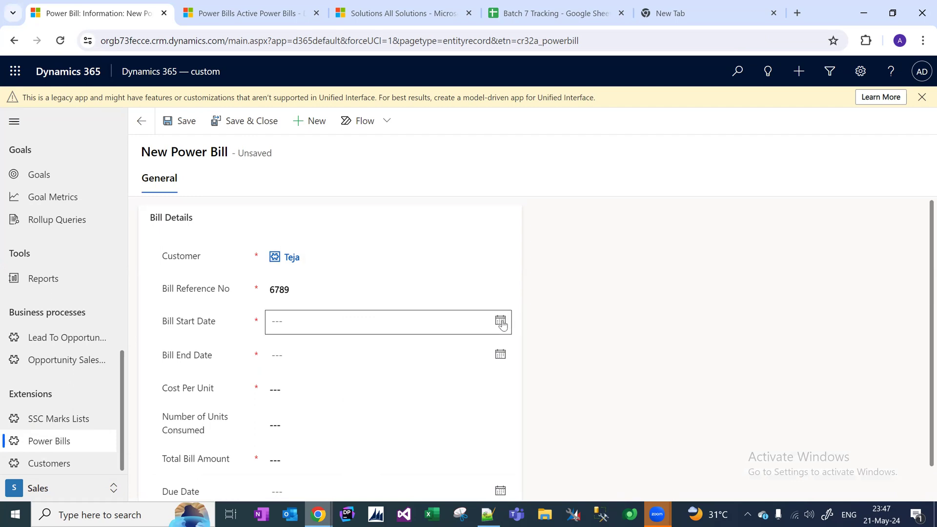
{"action": "left_click", "coordinate": [500, 320]}
{"action": "left_click", "coordinate": [372, 158]}
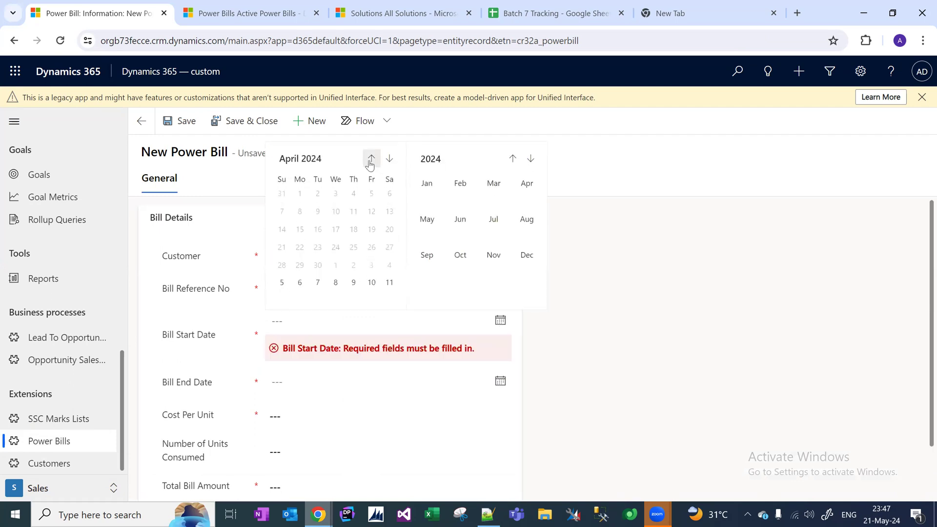
{"action": "left_click", "coordinate": [299, 206]}
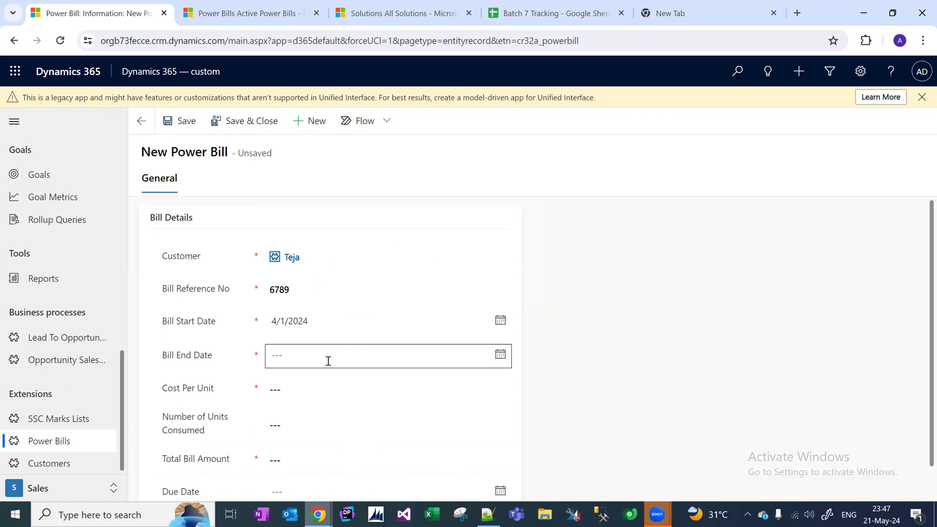
{"action": "left_click", "coordinate": [327, 363]}
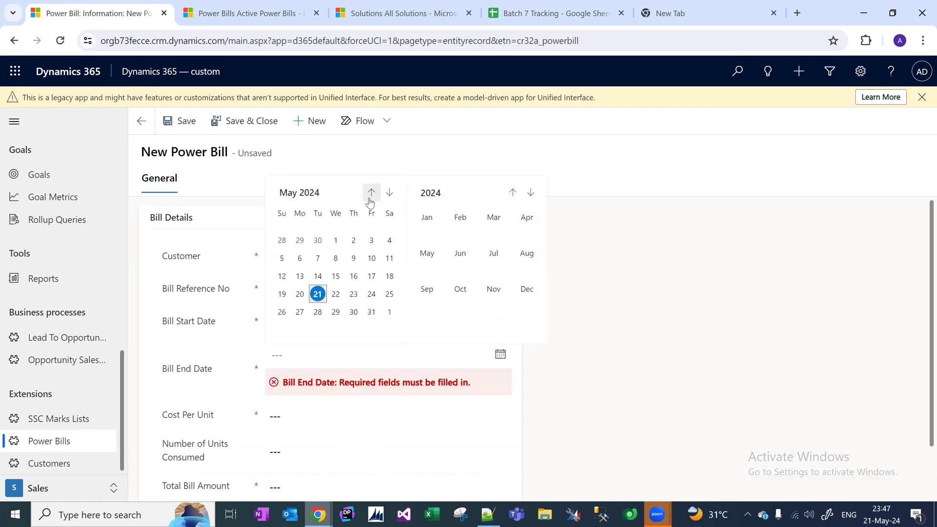
{"action": "left_click", "coordinate": [320, 242]}
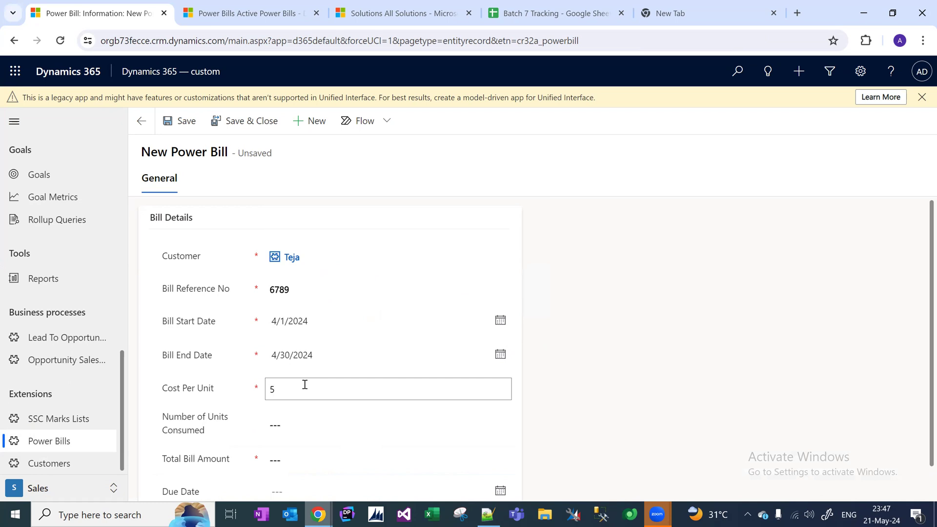
Enter $5.00 per unit, 100 units and the total, set due date 4/17/2024, and save.
{"action": "key", "text": "Tab"}
{"action": "type", "text": "1"}
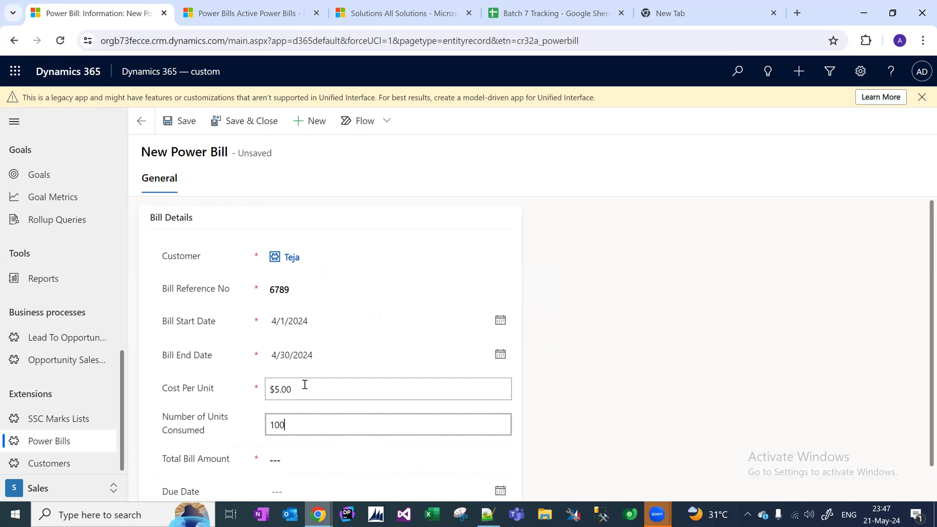
{"action": "key", "text": "Tab"}
{"action": "type", "text": "5.00"}
{"action": "key", "text": "Tab"}
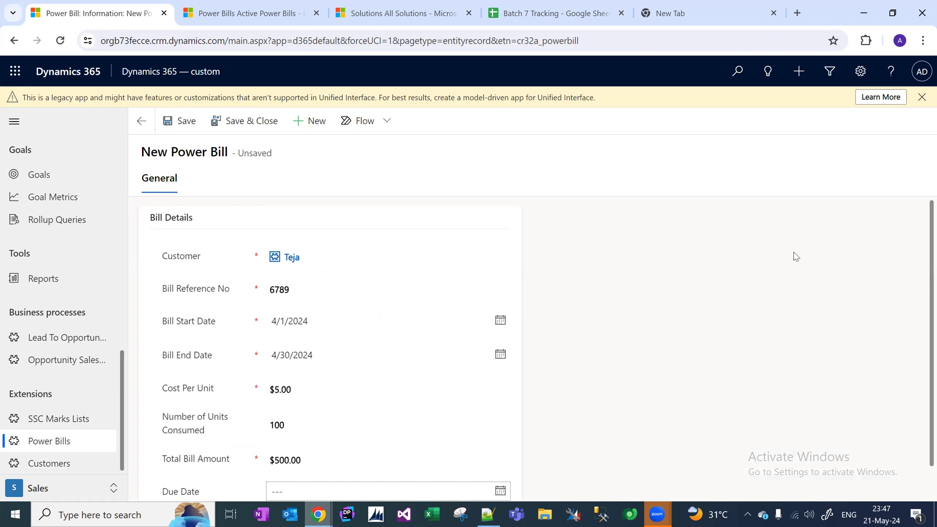
{"action": "left_click_drag", "start_coordinate": [922, 252], "coordinate": [922, 371]}
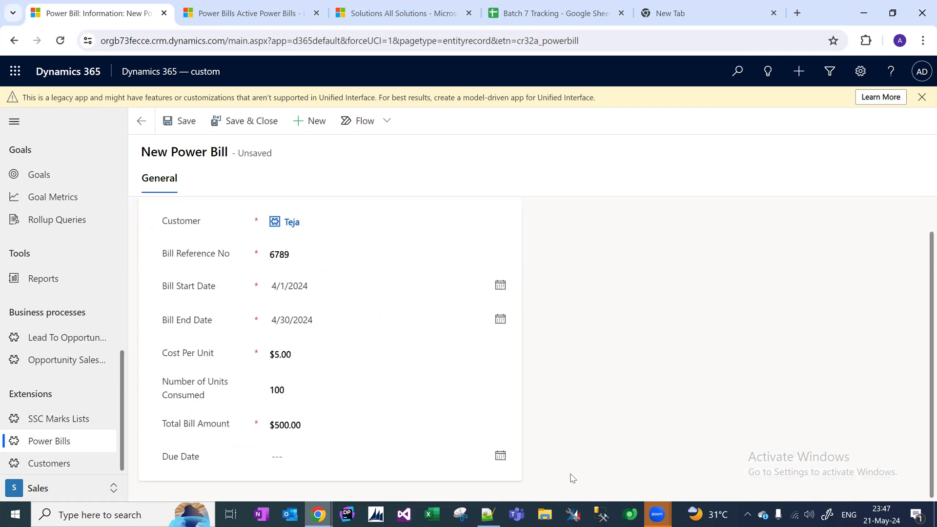
{"action": "left_click", "coordinate": [500, 456]}
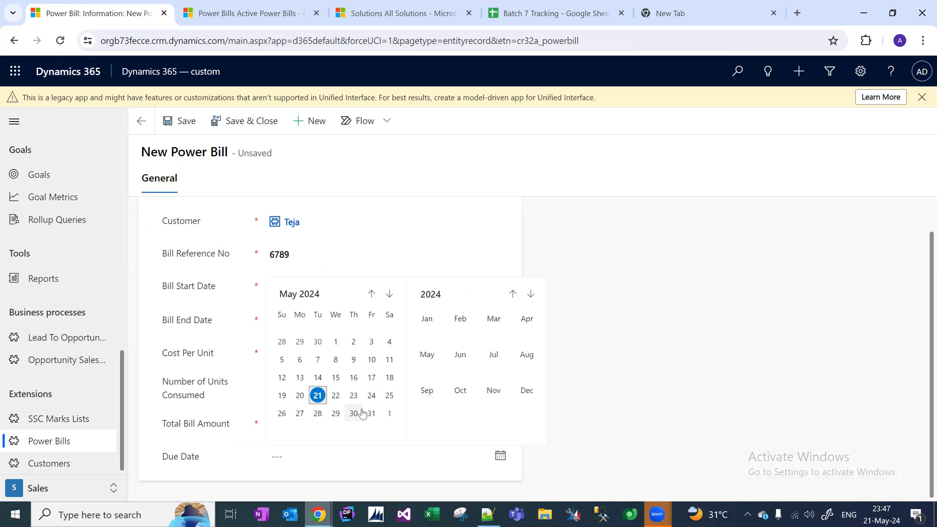
{"action": "left_click", "coordinate": [371, 294]}
{"action": "left_click", "coordinate": [336, 377]}
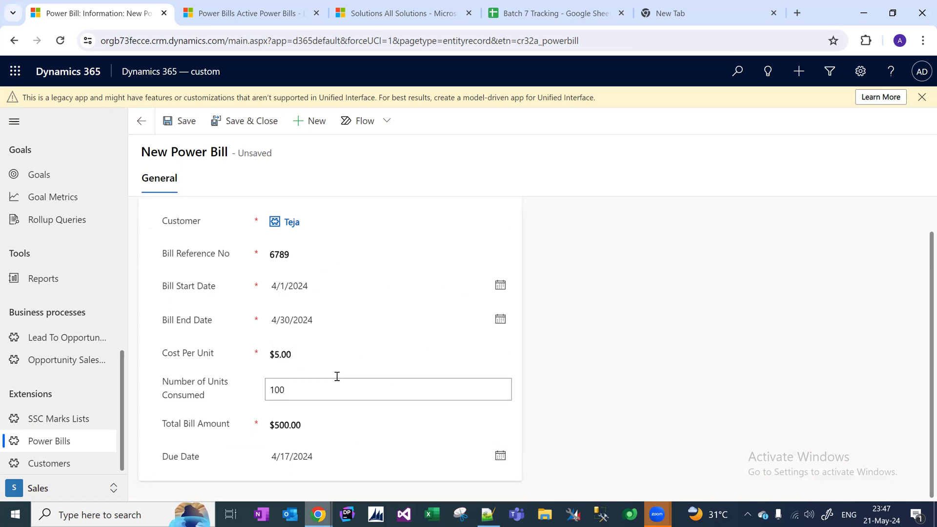
{"action": "left_click", "coordinate": [248, 126]}
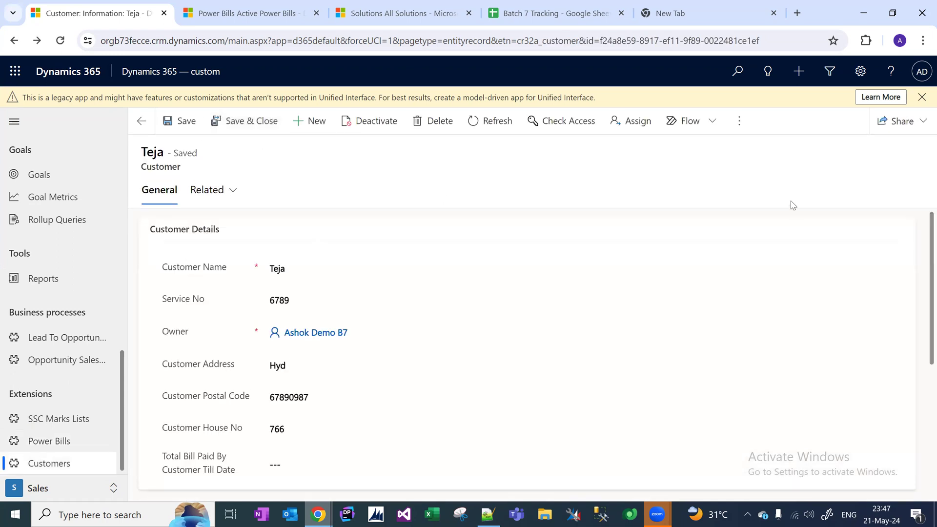
{"action": "scroll", "coordinate": [921, 411], "scroll_direction": "down", "scroll_amount": 5}
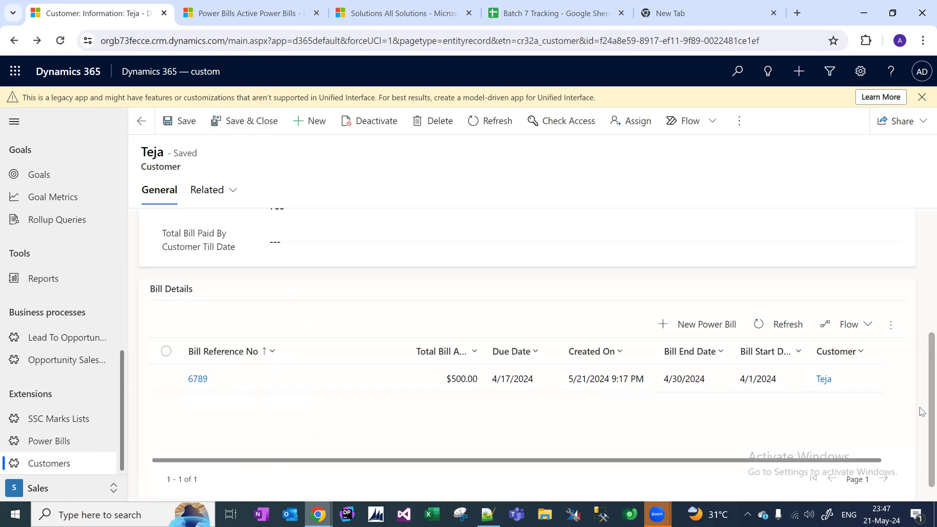
{"action": "scroll", "coordinate": [921, 411], "scroll_direction": "down", "scroll_amount": 1}
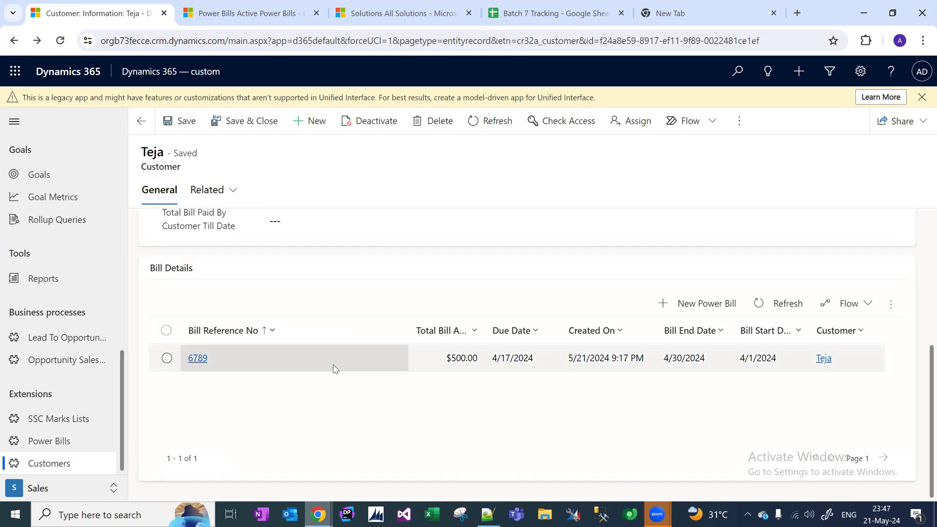
Start a second power bill with its reference number, covering 3/1/2024 to 3/31/2024.
{"action": "left_click", "coordinate": [726, 310]}
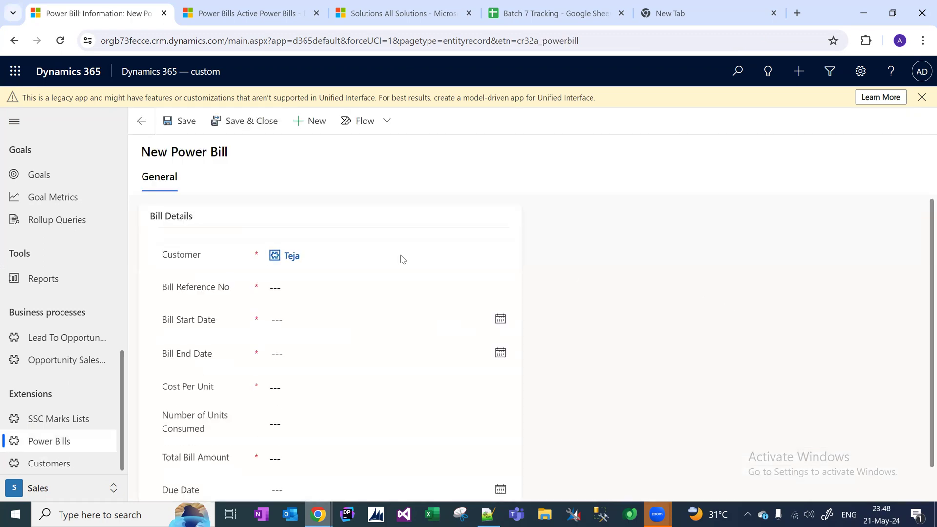
{"action": "type", "text": "798097"}
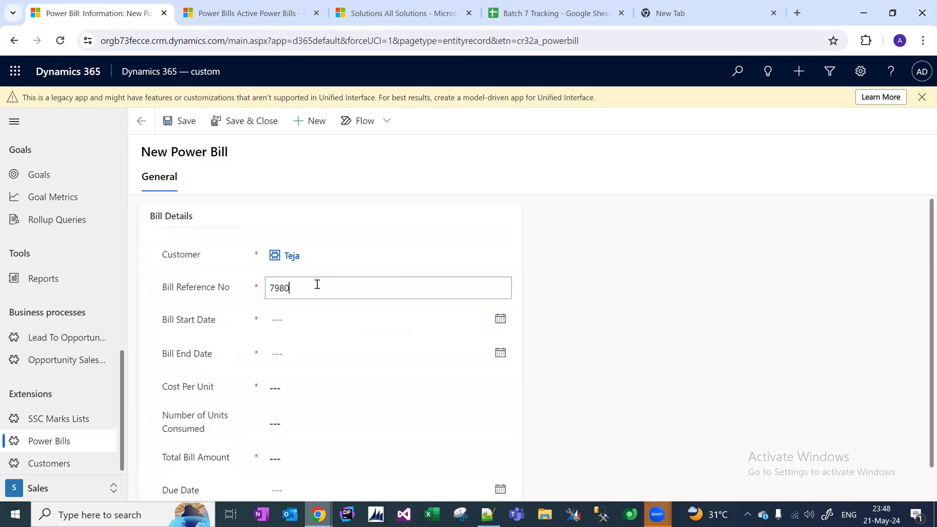
{"action": "left_click", "coordinate": [341, 320]}
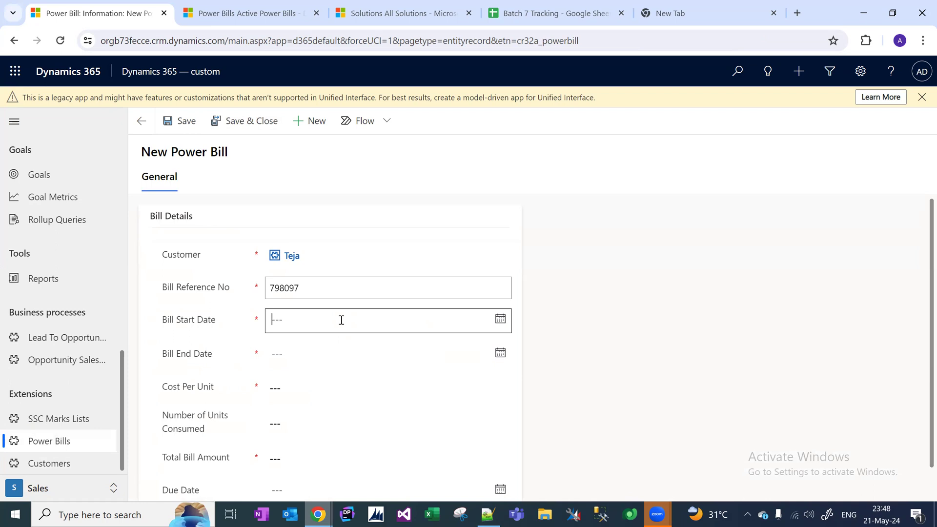
{"action": "left_click", "coordinate": [373, 163]}
{"action": "left_click", "coordinate": [373, 163]}
{"action": "left_click", "coordinate": [379, 198]}
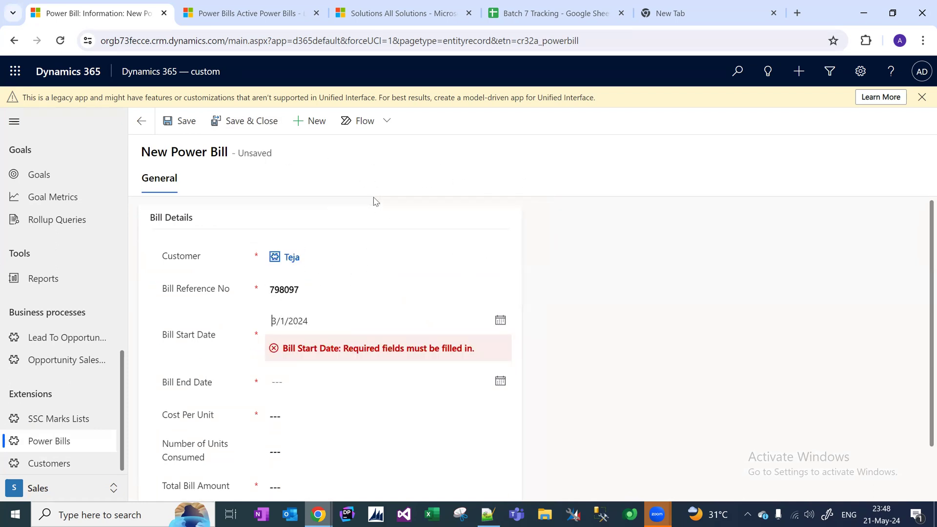
{"action": "left_click", "coordinate": [341, 351]}
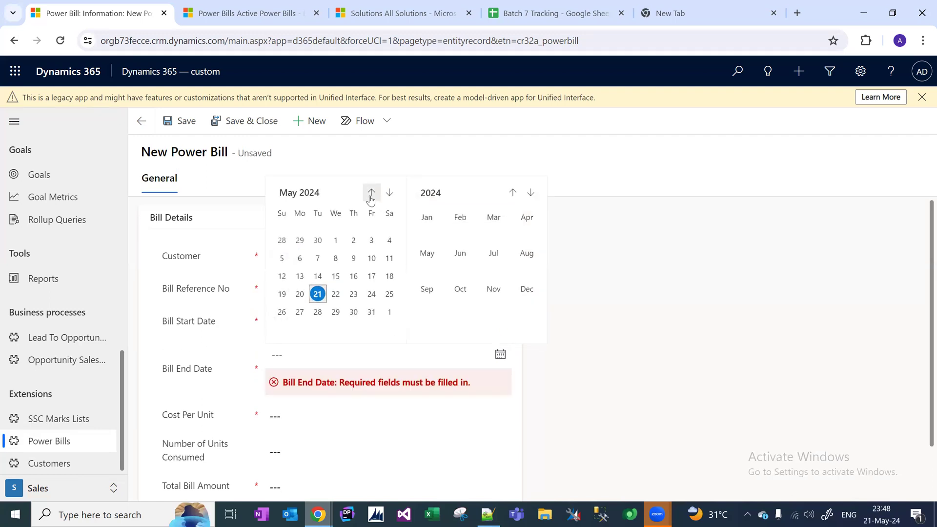
{"action": "left_click", "coordinate": [371, 192]}
{"action": "left_click", "coordinate": [371, 192]}
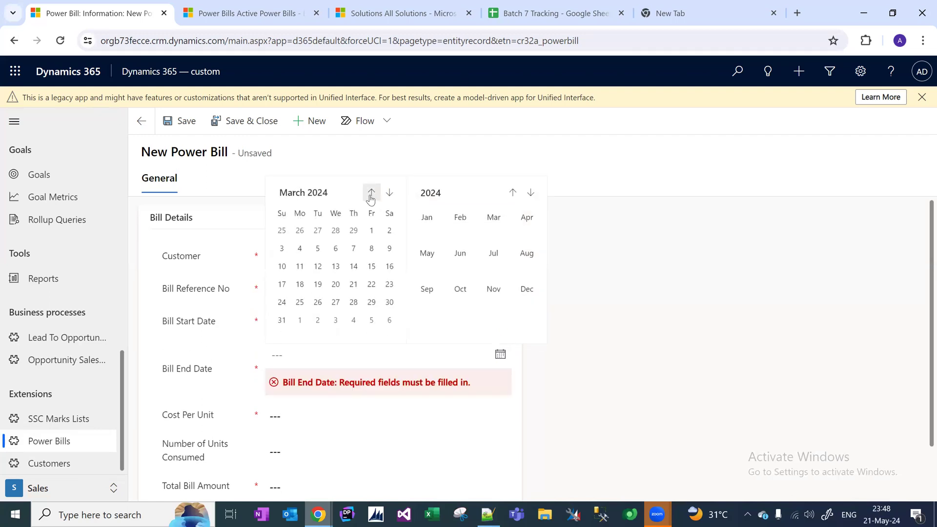
{"action": "left_click", "coordinate": [282, 321]}
Enter $5 per unit, 100 units and $500 total, set due date 5/15/2024, and save.
{"action": "left_click", "coordinate": [303, 392]}
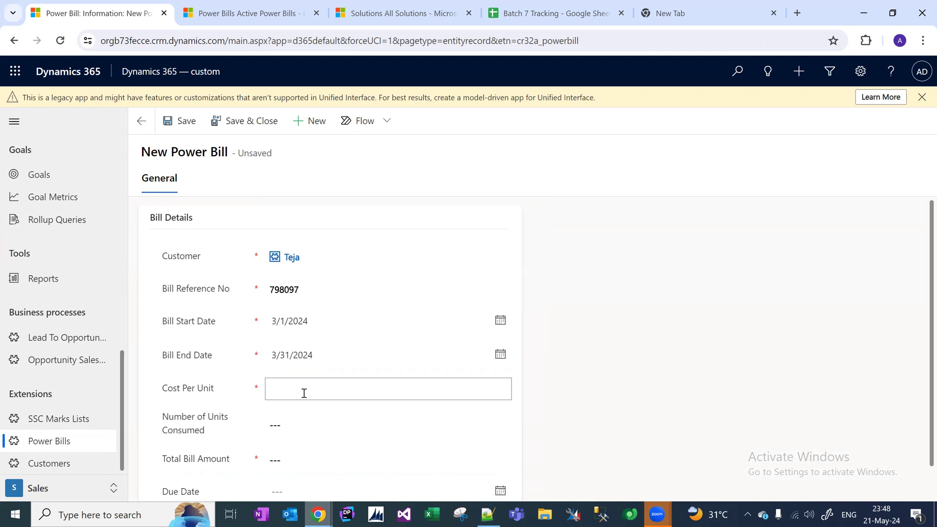
{"action": "type", "text": "5"}
{"action": "key", "text": "Tab"}
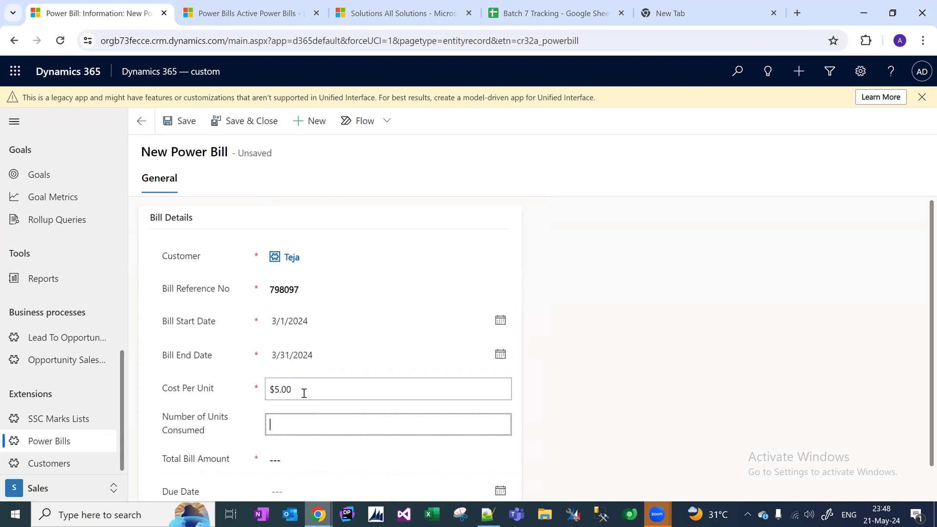
{"action": "type", "text": "100"}
{"action": "key", "text": "Tab"}
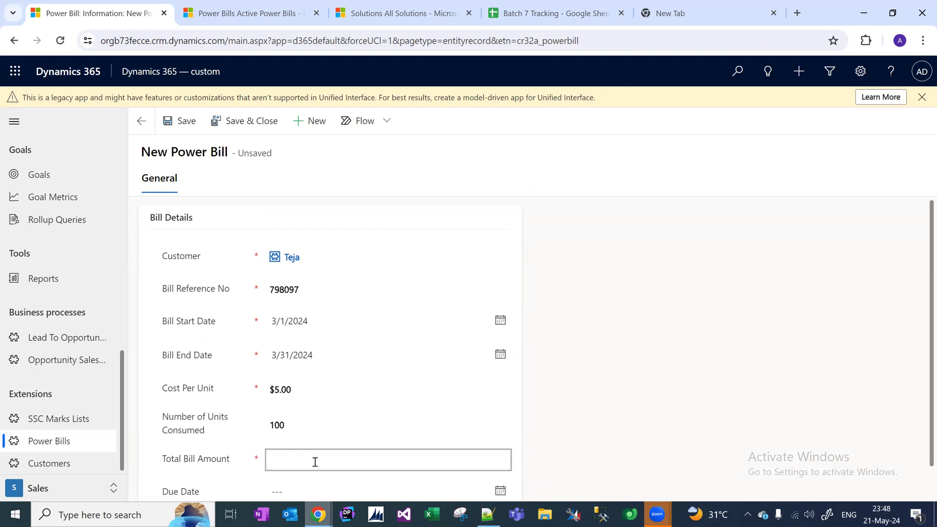
{"action": "type", "text": "500"}
{"action": "left_click_drag", "start_coordinate": [920, 223], "coordinate": [920, 311]}
{"action": "left_click", "coordinate": [336, 460]}
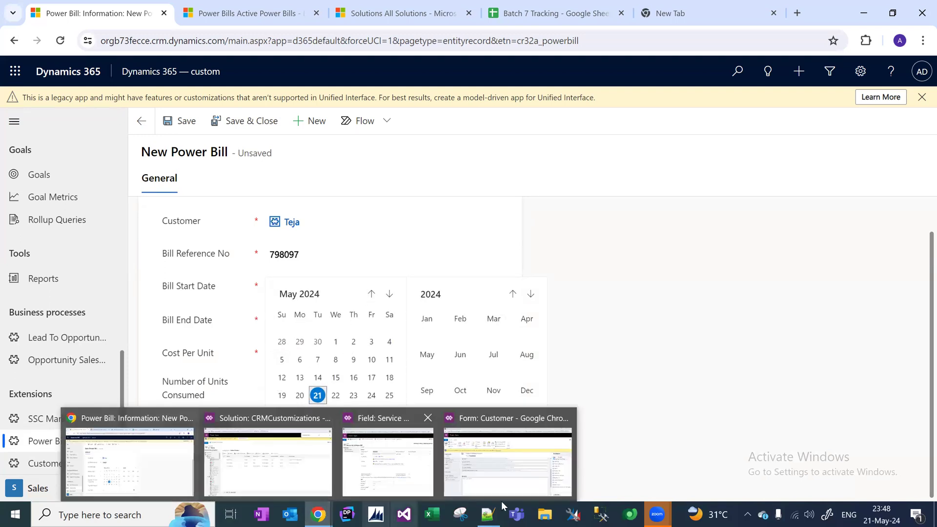
{"action": "mouse_move", "coordinate": [657, 512]}
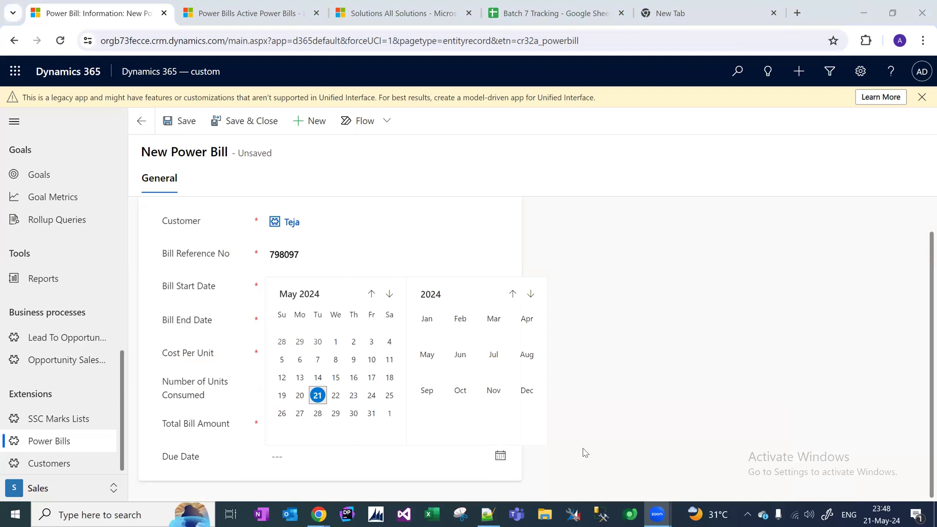
{"action": "left_click", "coordinate": [813, 342]}
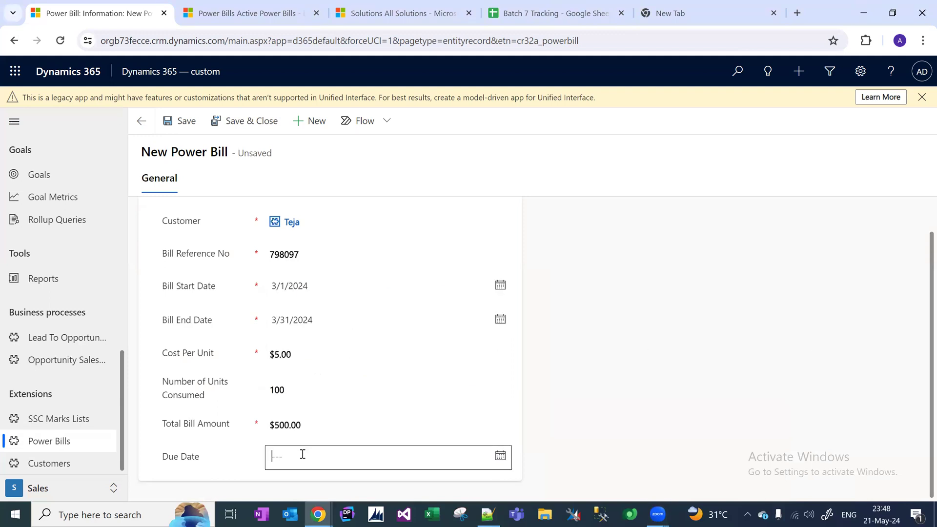
{"action": "left_click", "coordinate": [500, 456]}
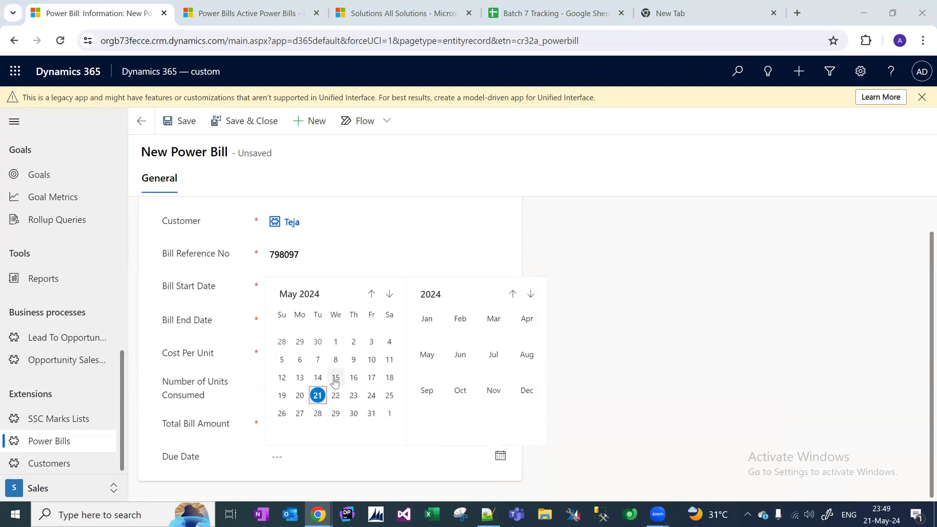
{"action": "left_click", "coordinate": [336, 377]}
{"action": "left_click", "coordinate": [241, 126]}
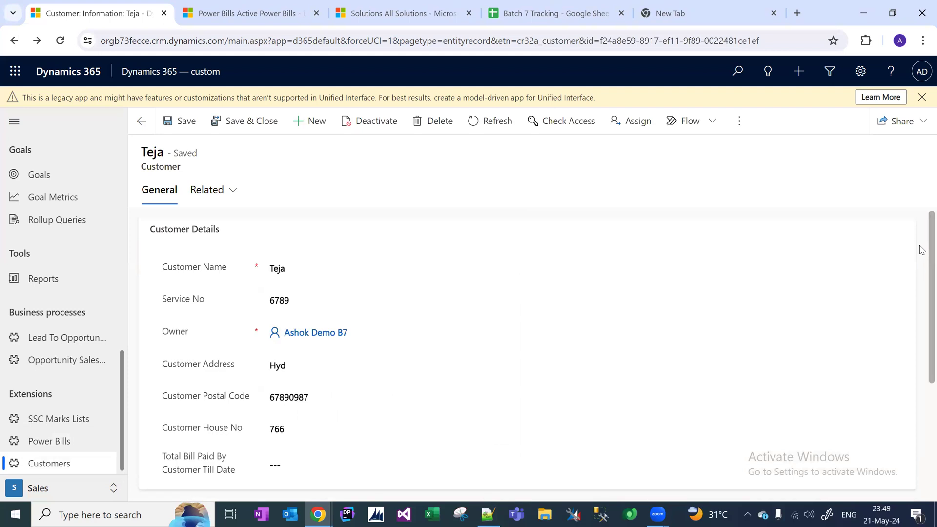
{"action": "scroll", "coordinate": [921, 373], "scroll_direction": "down", "scroll_amount": 5}
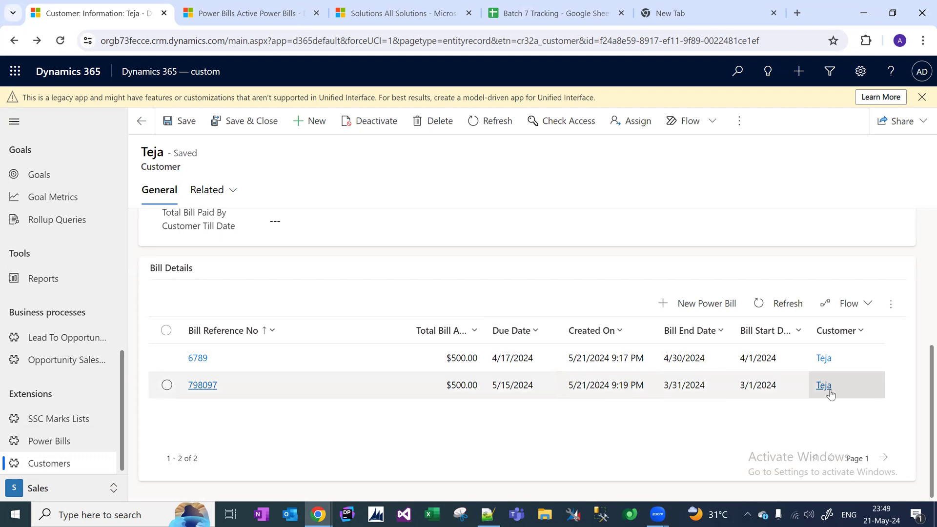
{"action": "scroll", "coordinate": [921, 430], "scroll_direction": "up", "scroll_amount": 5}
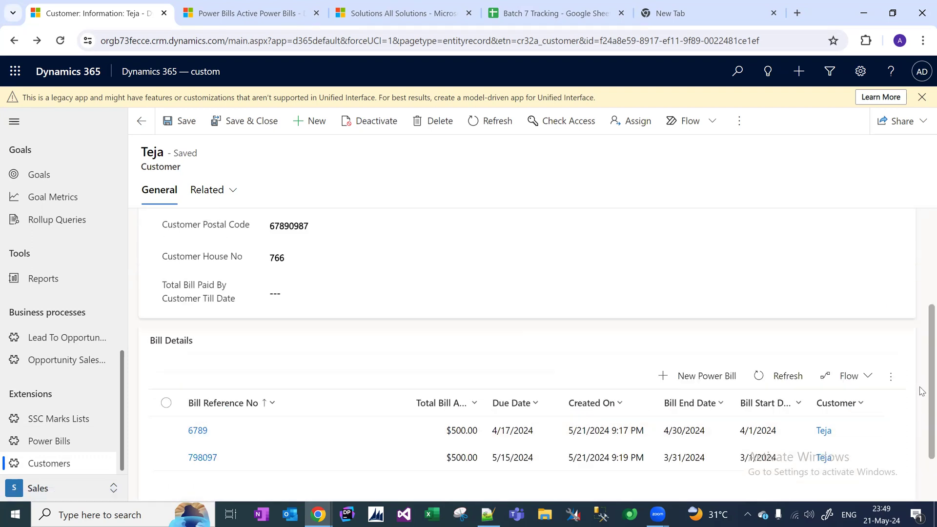
{"action": "scroll", "coordinate": [921, 341], "scroll_direction": "down", "scroll_amount": 3}
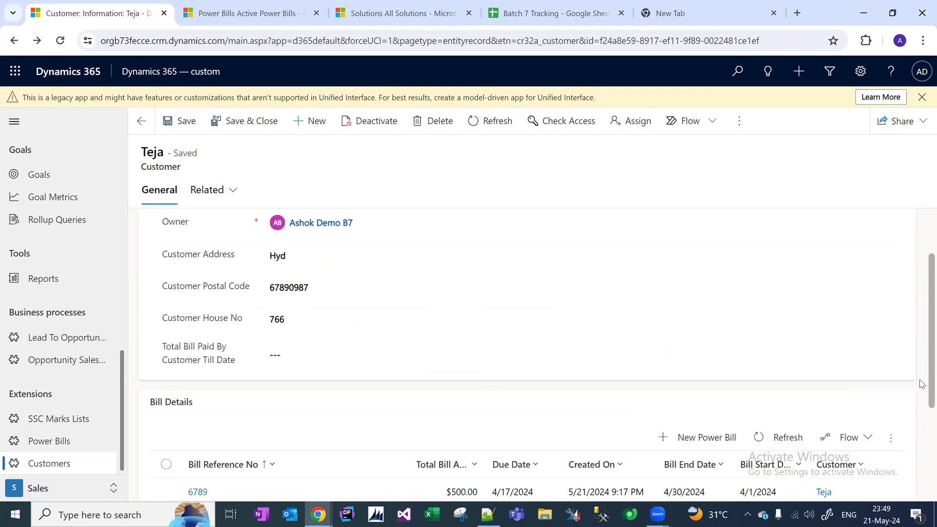
{"action": "scroll", "coordinate": [920, 352], "scroll_direction": "up", "scroll_amount": 3}
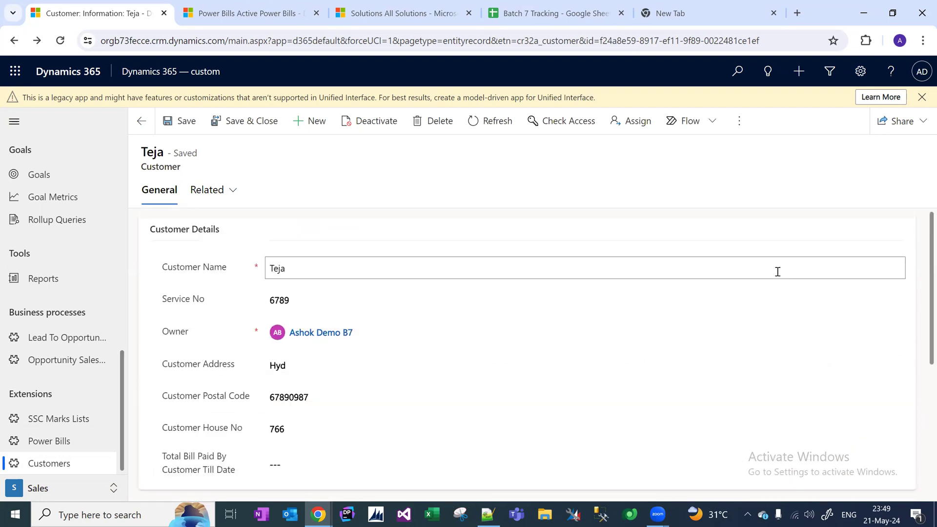
{"action": "scroll", "coordinate": [920, 345], "scroll_direction": "down", "scroll_amount": 5}
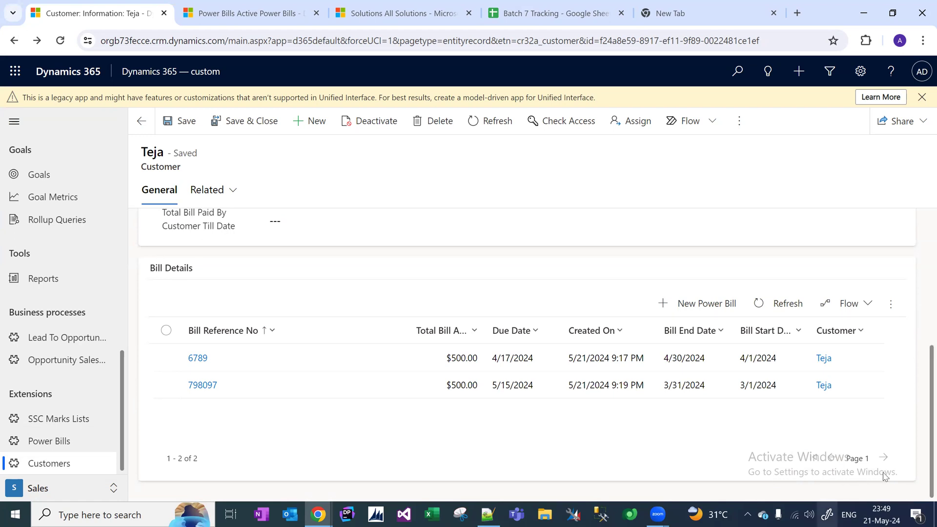
Number the Subgrid and Lookup topics as '1.' and '2.' in the Notepad++ notes.
{"action": "left_click", "coordinate": [488, 513]}
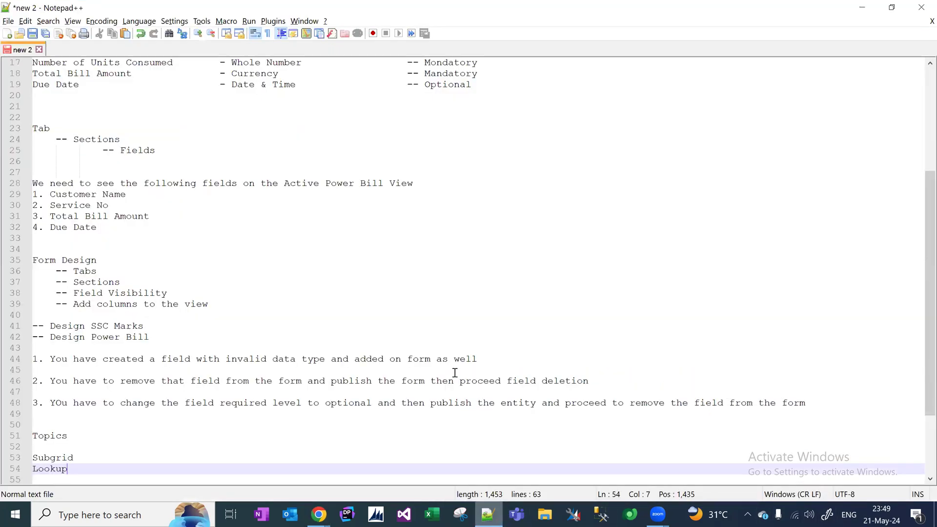
{"action": "left_click", "coordinate": [34, 458]}
{"action": "type", "text": "1."}
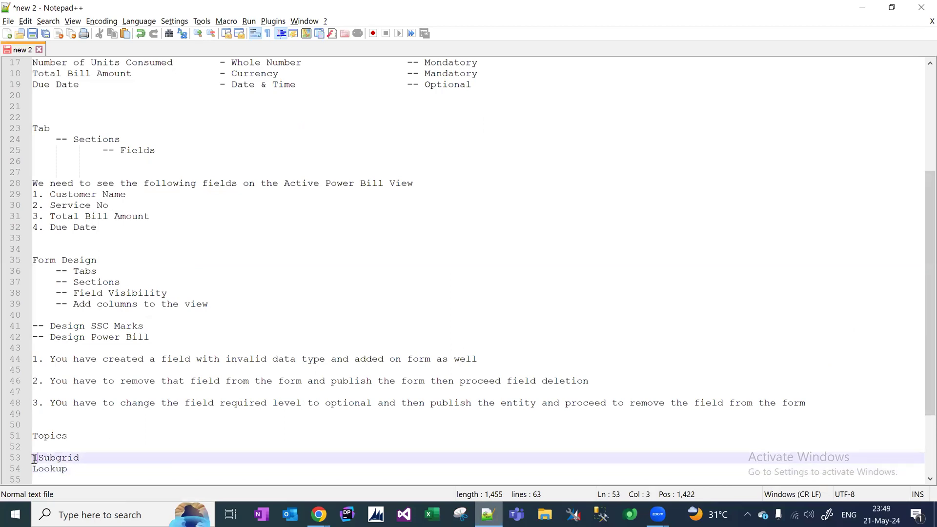
{"action": "key", "text": "Down"}
{"action": "type", "text": "2."}
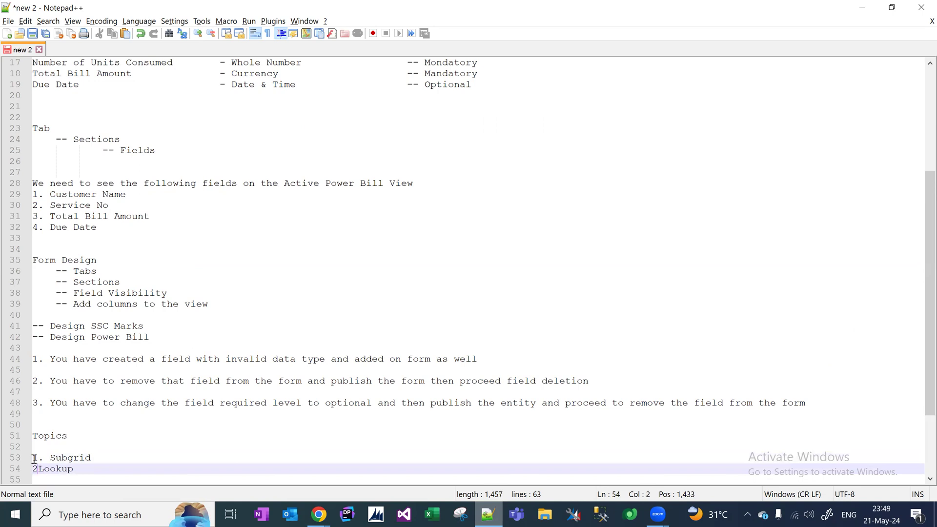
{"action": "key", "text": "End"}
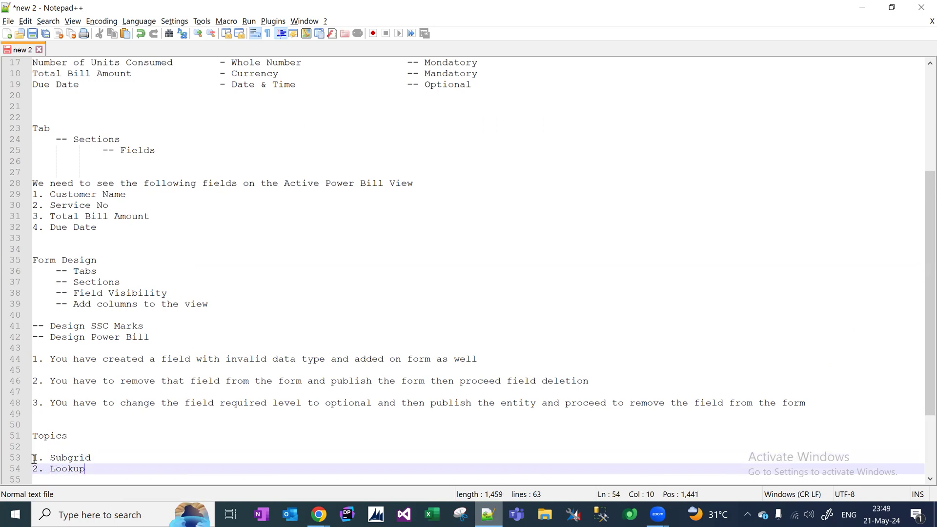
{"action": "key", "text": "Return"}
Add a third topic, '3. Removal of mandatory field from form', to the list.
{"action": "type", "text": "3. r"}
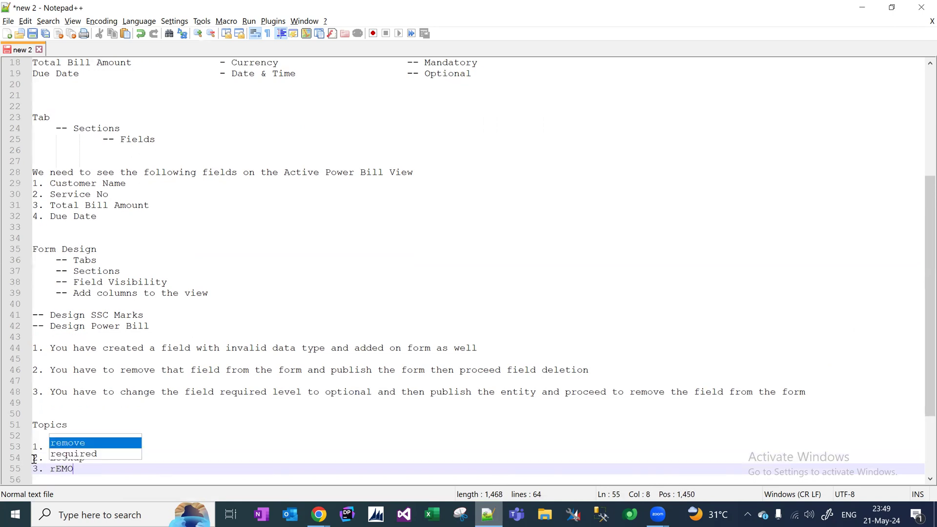
{"action": "key", "text": "BackSpace"}
{"action": "type", "text": "Re"}
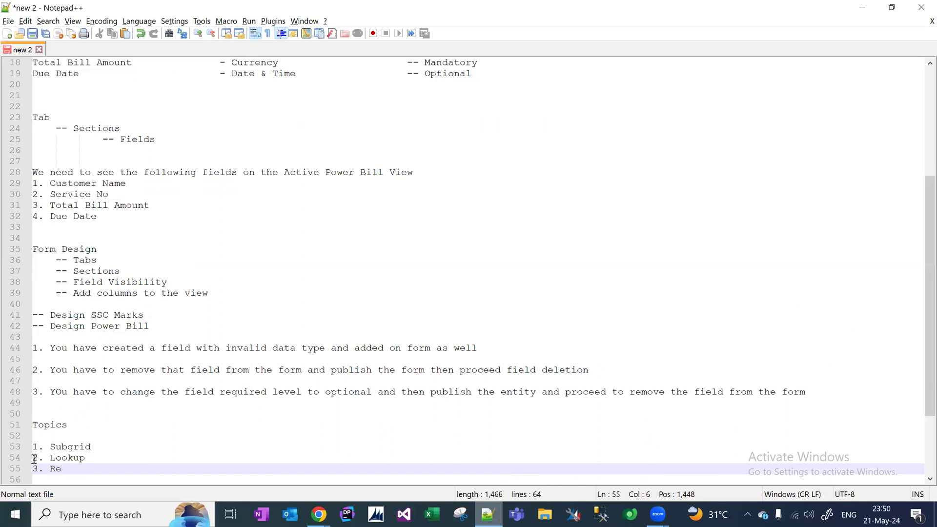
{"action": "type", "text": "moval o"}
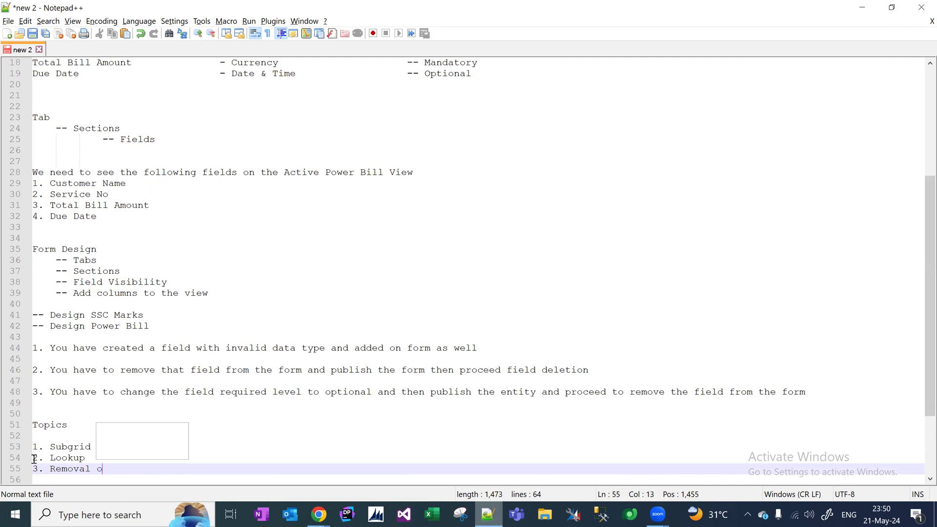
{"action": "type", "text": "f mandatoy"}
{"action": "key", "text": "BackSpace"}
{"action": "type", "text": "ry fiel"}
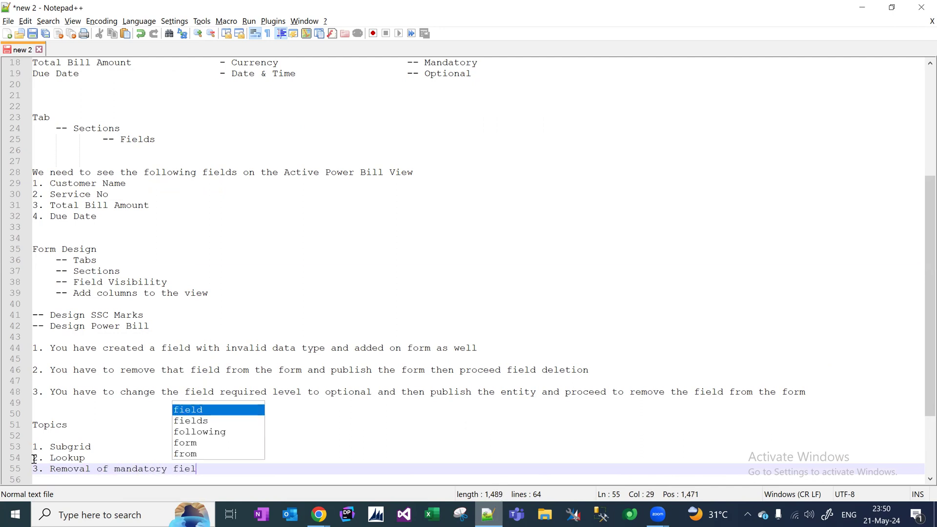
{"action": "type", "text": "d form f"}
{"action": "key", "text": "Escape"}
{"action": "key", "text": "BackSpace"}
{"action": "key", "text": "BackSpace"}
{"action": "key", "text": "BackSpace"}
{"action": "key", "text": "BackSpace"}
{"action": "type", "text": "om form"}
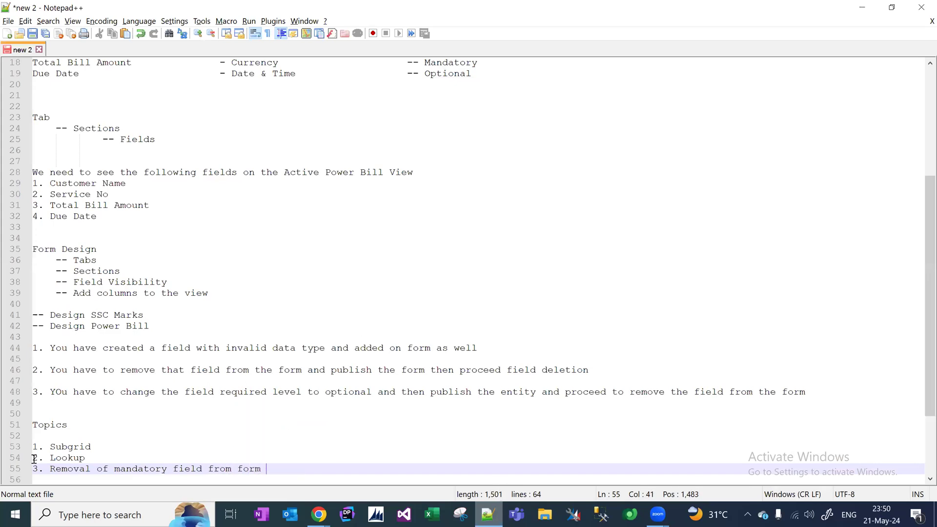
{"action": "key", "text": "Return"}
{"action": "key", "text": "Return"}
{"action": "key", "text": "Return"}
{"action": "key", "text": "Return"}
{"action": "key", "text": "Return"}
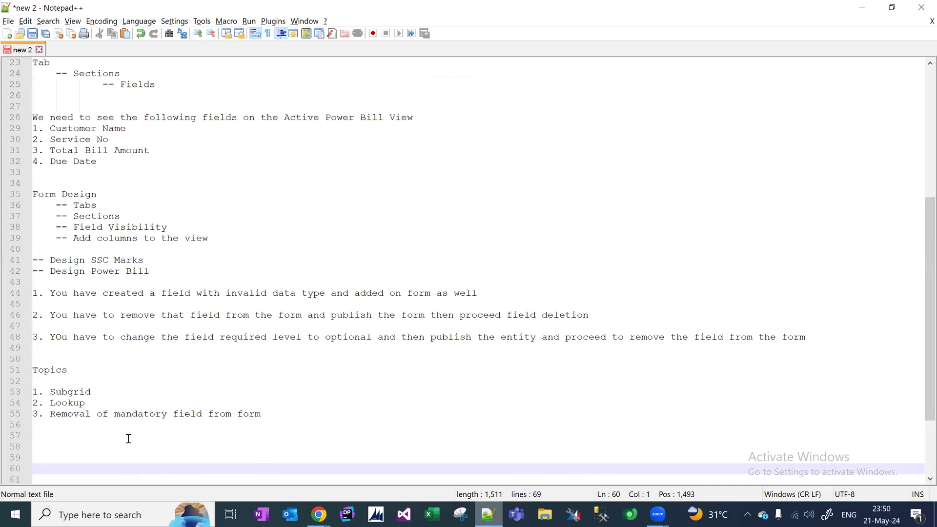
{"action": "left_click_drag", "start_coordinate": [276, 414], "coordinate": [23, 389]}
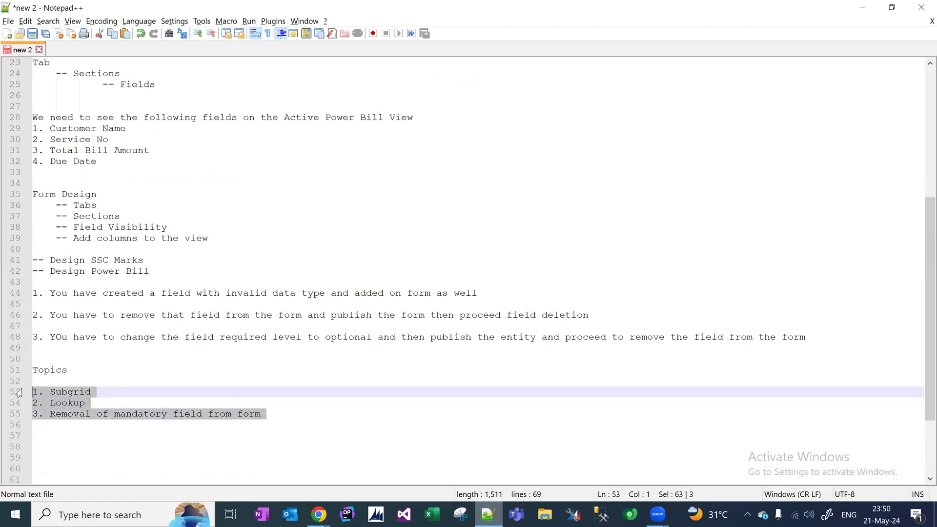
{"action": "key", "text": "Up"}
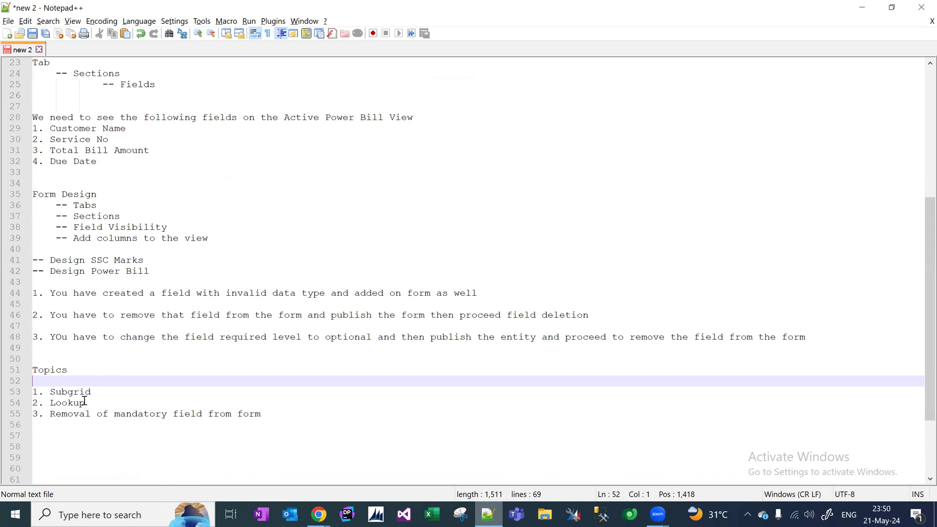
{"action": "left_click_drag", "start_coordinate": [86, 403], "coordinate": [24, 403]}
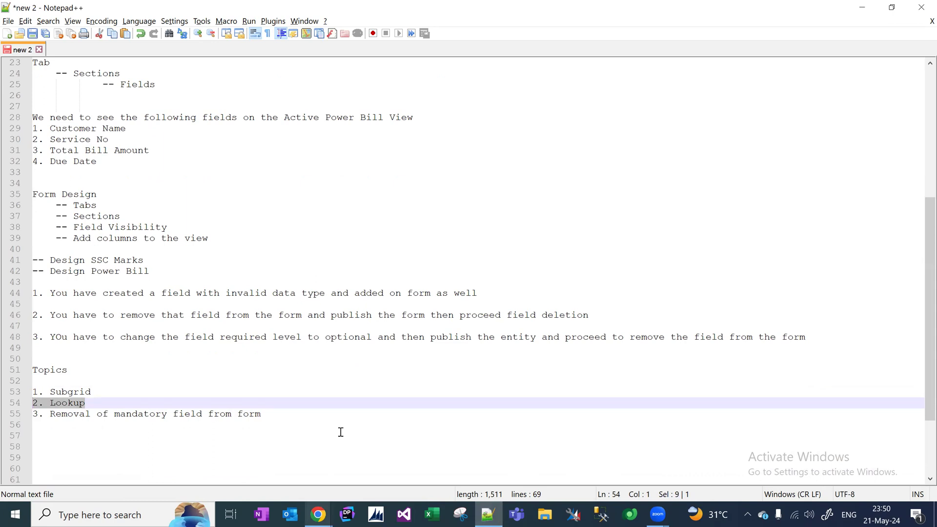
{"action": "left_click", "coordinate": [317, 514]}
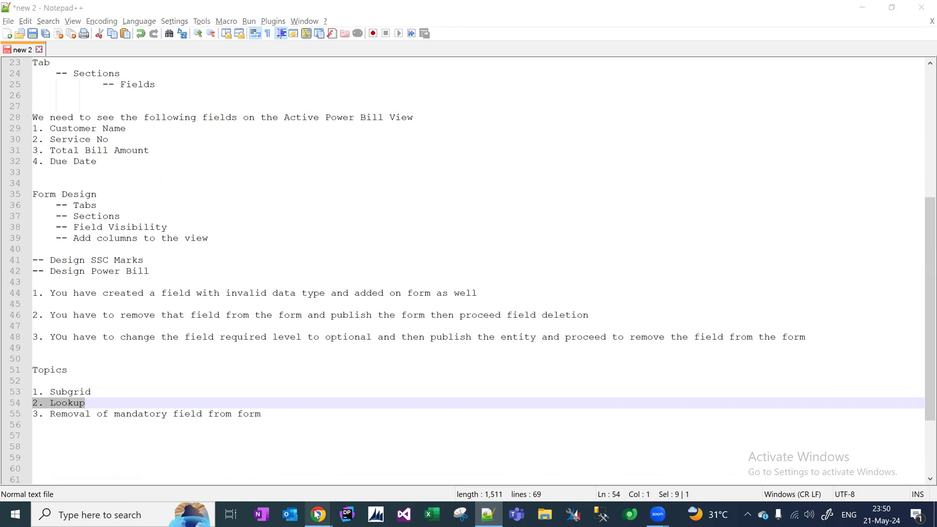
Review the customer's Bill Details sub-grid of two $500.00 power bills, then return to the Notepad++ notes.
{"action": "left_click", "coordinate": [128, 453]}
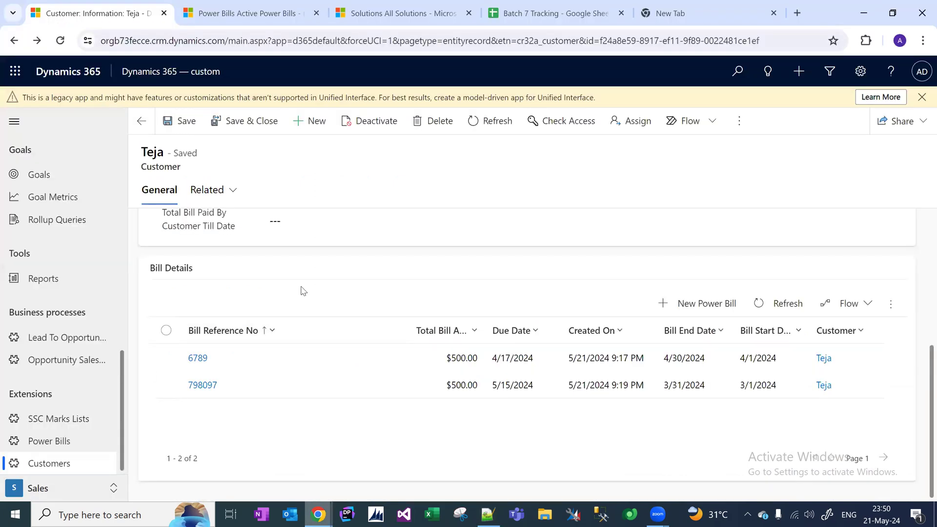
{"action": "left_click", "coordinate": [286, 220]}
{"action": "left_click", "coordinate": [285, 264]}
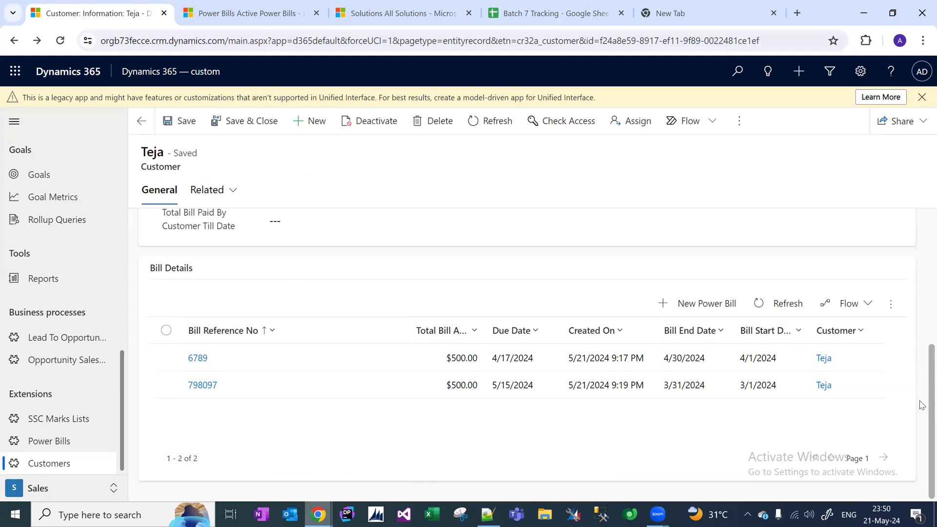
{"action": "scroll", "coordinate": [922, 403], "scroll_direction": "up", "scroll_amount": 5}
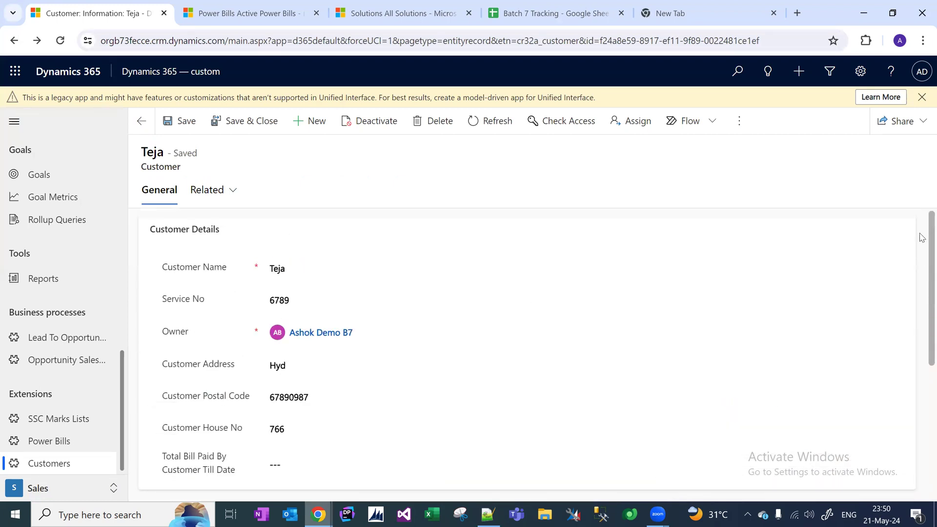
{"action": "scroll", "coordinate": [921, 254], "scroll_direction": "down", "scroll_amount": 1}
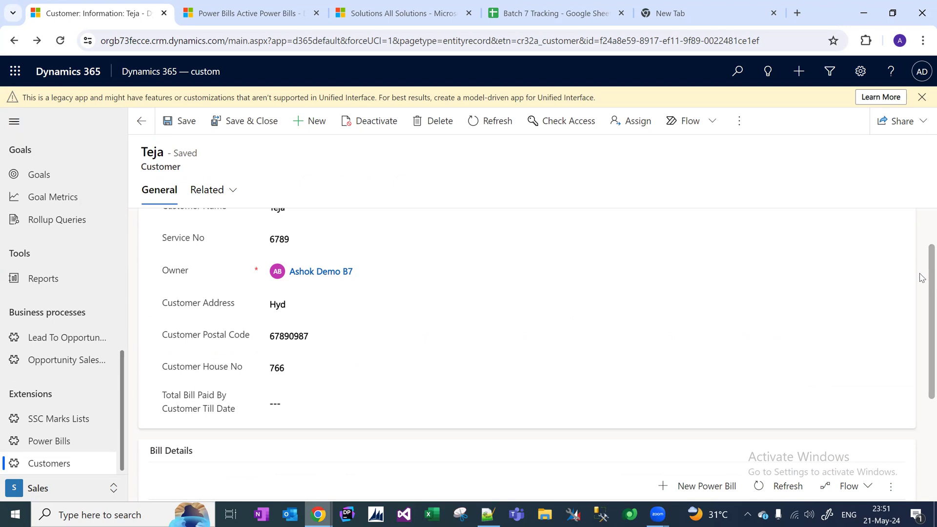
{"action": "scroll", "coordinate": [920, 277], "scroll_direction": "down", "scroll_amount": 3}
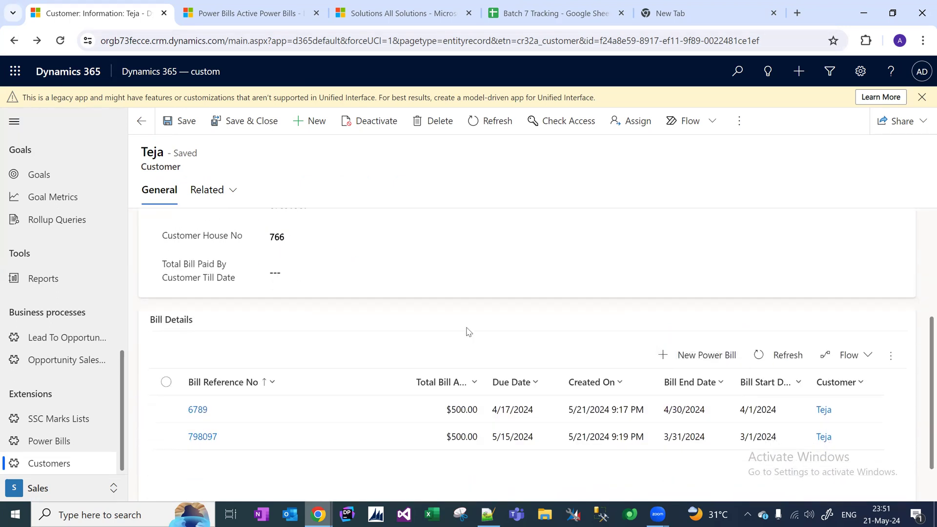
{"action": "left_click", "coordinate": [493, 513]}
Start new note lines for Customer and Power Bills below the Topics list.
{"action": "left_click", "coordinate": [343, 435]}
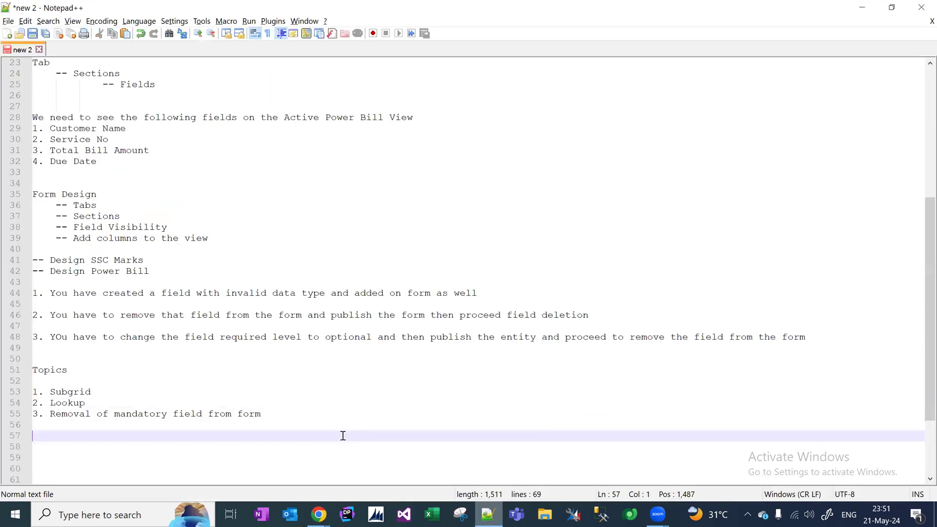
{"action": "key", "text": "Return"}
{"action": "key", "text": "Return"}
{"action": "type", "text": "Custome"}
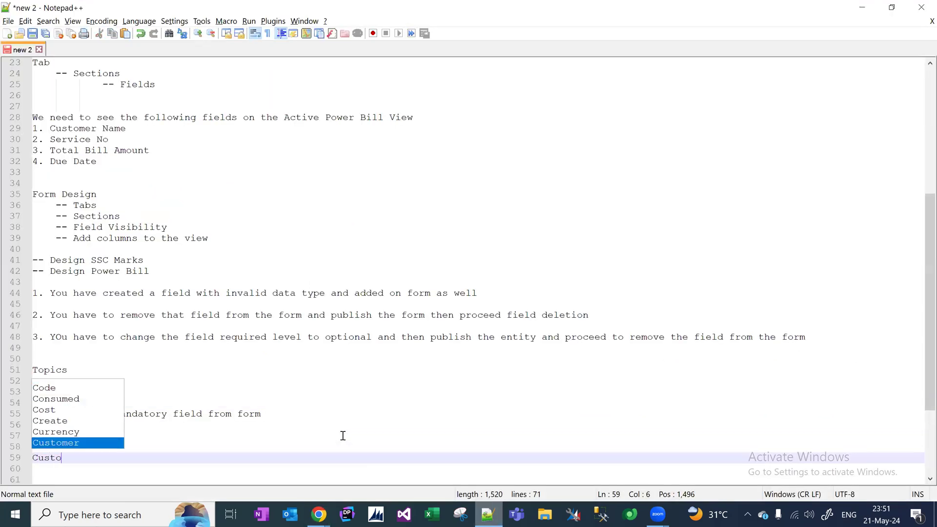
{"action": "key", "text": "Return"}
{"action": "key", "text": "Return"}
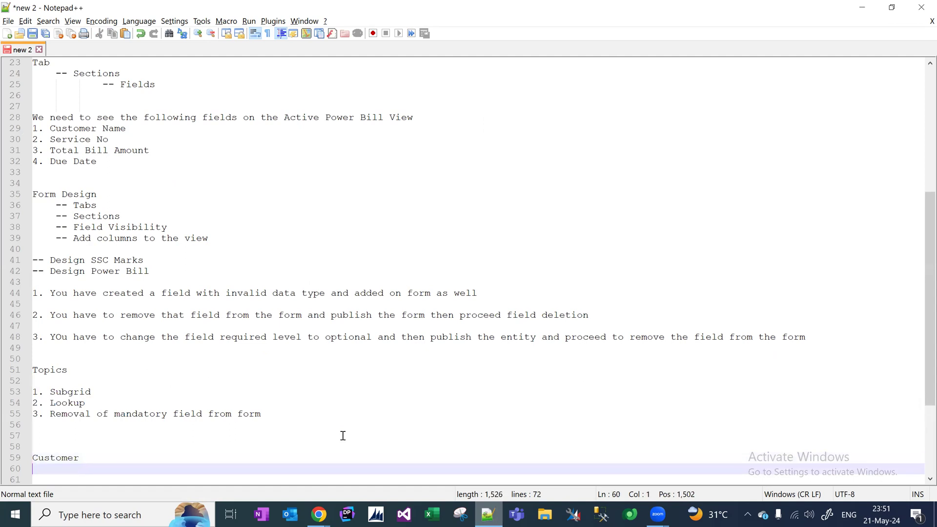
{"action": "type", "text": "Power Bills"}
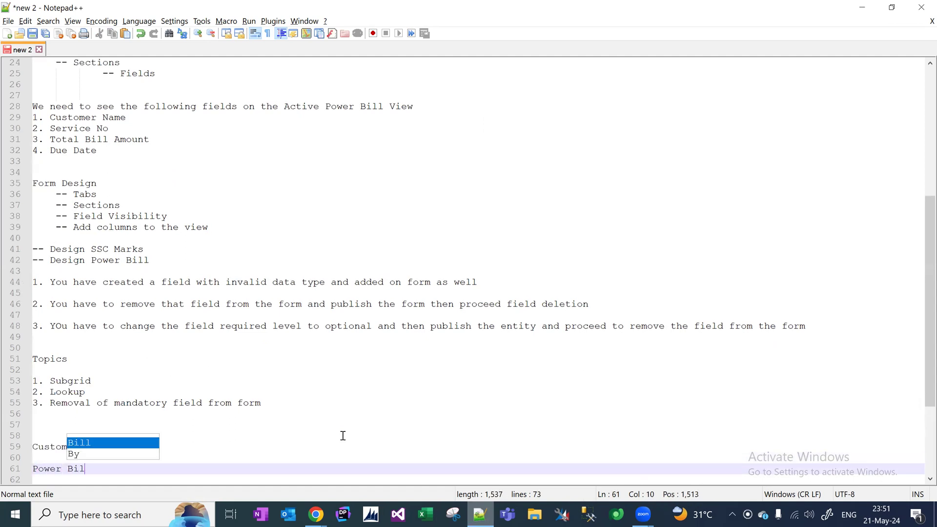
{"action": "key", "text": "Return"}
{"action": "key", "text": "Return"}
{"action": "key", "text": "Return"}
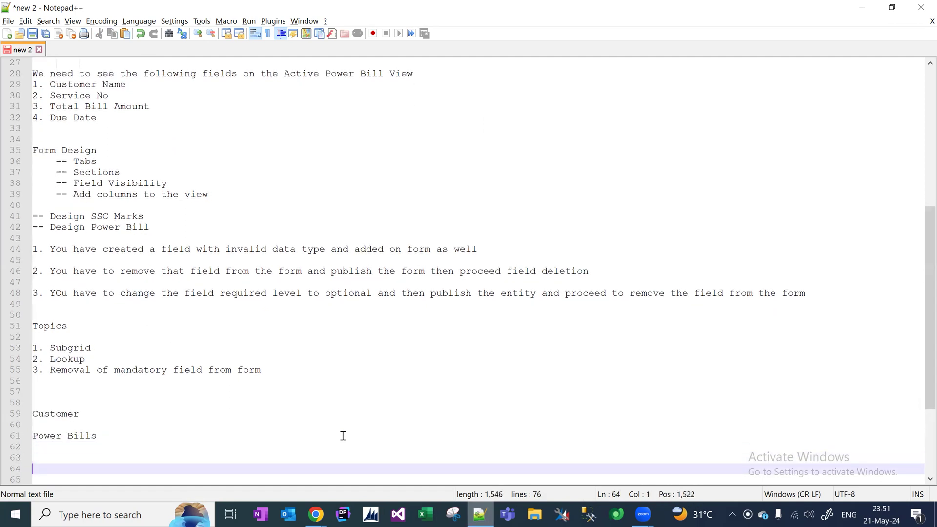
Label the lines 'Customer - Parent' and 'Power Bills - Child'.
{"action": "key", "text": "Up"}
{"action": "key", "text": "Up"}
{"action": "key", "text": "Up"}
{"action": "key", "text": "Up"}
{"action": "key", "text": "Up"}
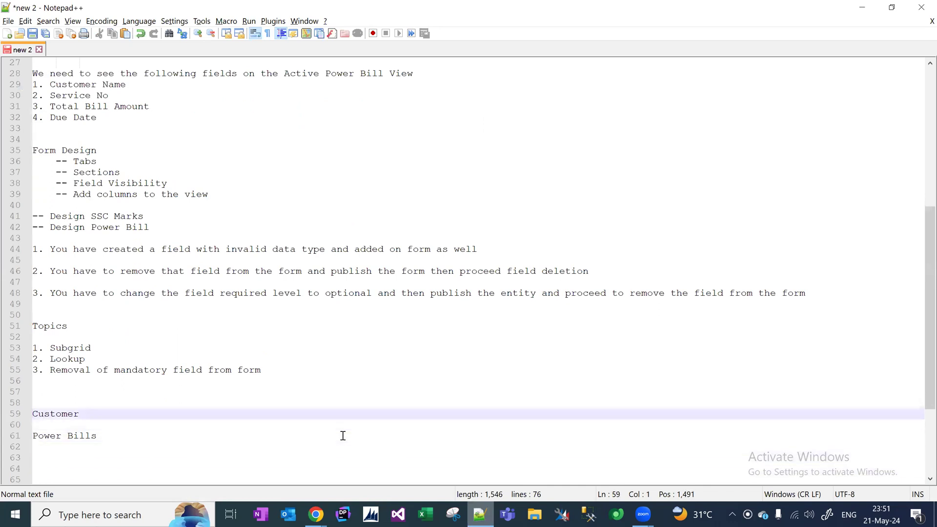
{"action": "left_click", "coordinate": [253, 418]}
{"action": "key", "text": "Tab"}
{"action": "key", "text": "Tab"}
{"action": "key", "text": "Tab"}
{"action": "key", "text": "Tab"}
{"action": "type", "text": "- Parent"}
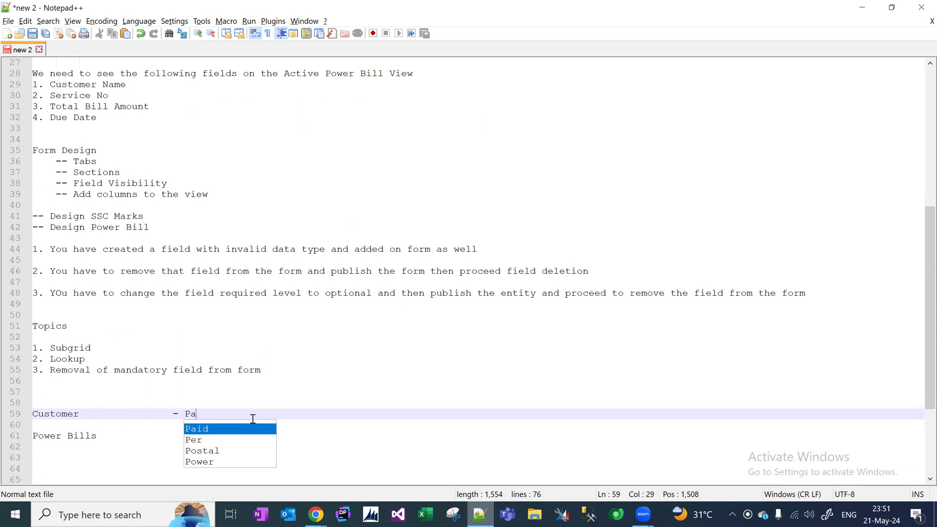
{"action": "left_click", "coordinate": [140, 437]}
{"action": "key", "text": "Tab"}
{"action": "key", "text": "Tab"}
{"action": "key", "text": "Tab"}
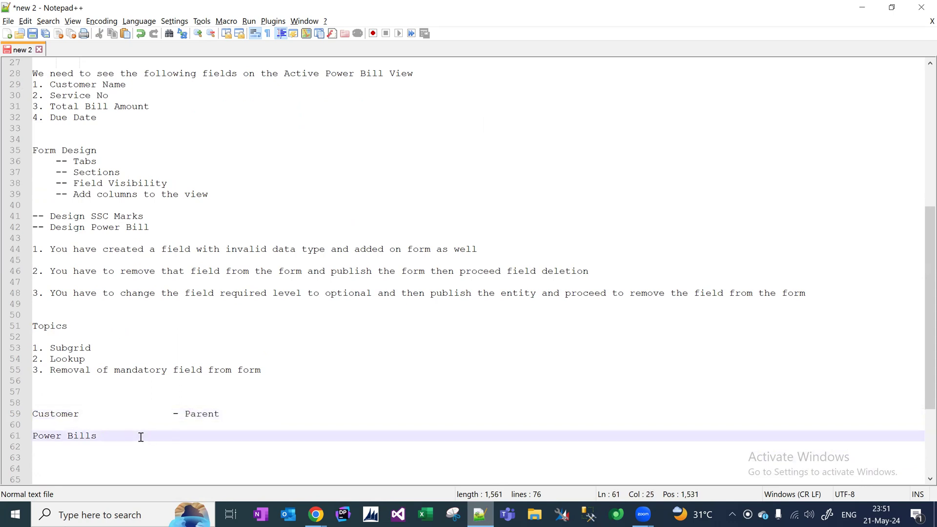
{"action": "type", "text": "- Child"}
{"action": "left_click", "coordinate": [185, 416]}
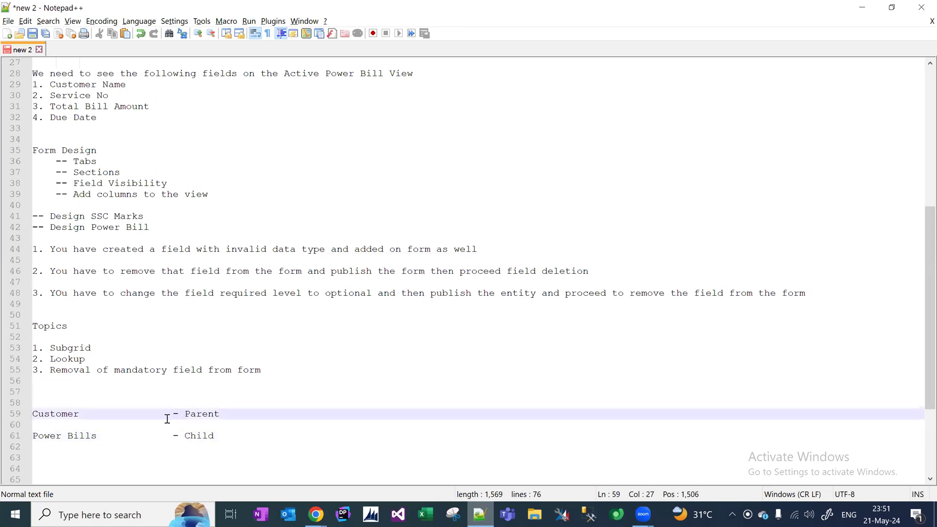
{"action": "left_click_drag", "start_coordinate": [84, 415], "coordinate": [35, 403]}
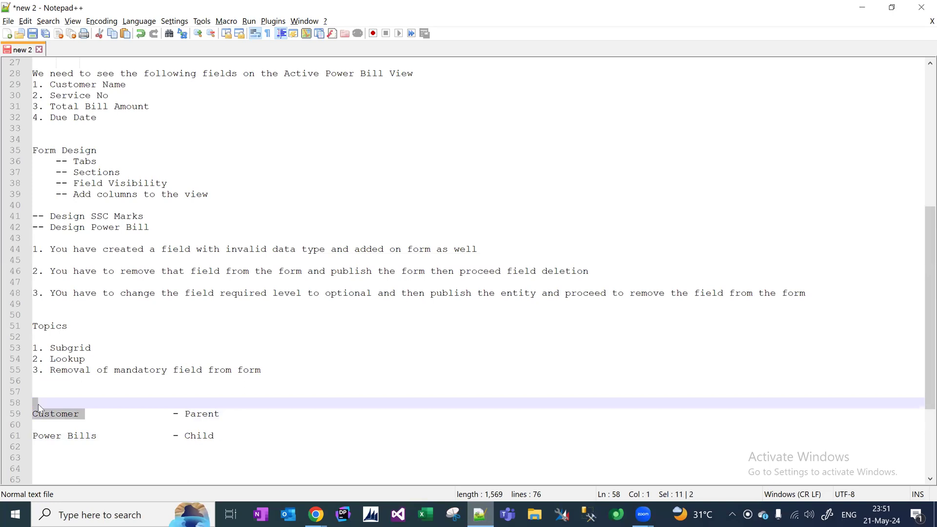
{"action": "left_click", "coordinate": [100, 442]}
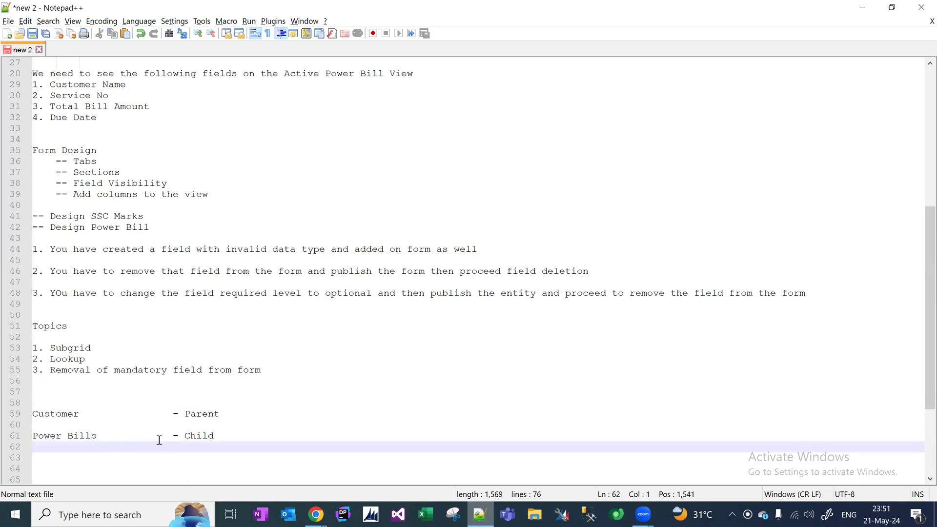
Add the note '1. Create a lookup for parent entity' under Power Bills - Child.
{"action": "left_click", "coordinate": [232, 438]}
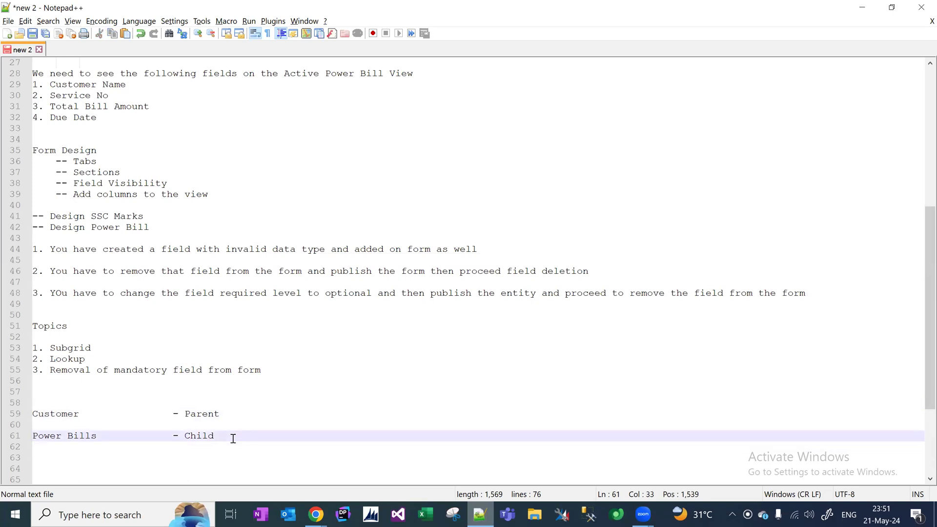
{"action": "key", "text": "Return"}
{"action": "key", "text": "Return"}
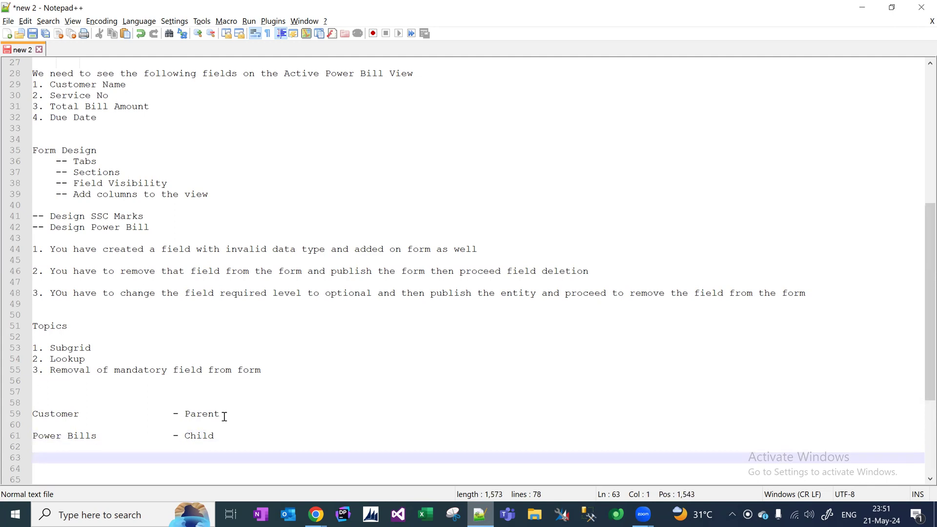
{"action": "left_click", "coordinate": [231, 438]}
{"action": "key", "text": "Return"}
{"action": "type", "text": "1. "}
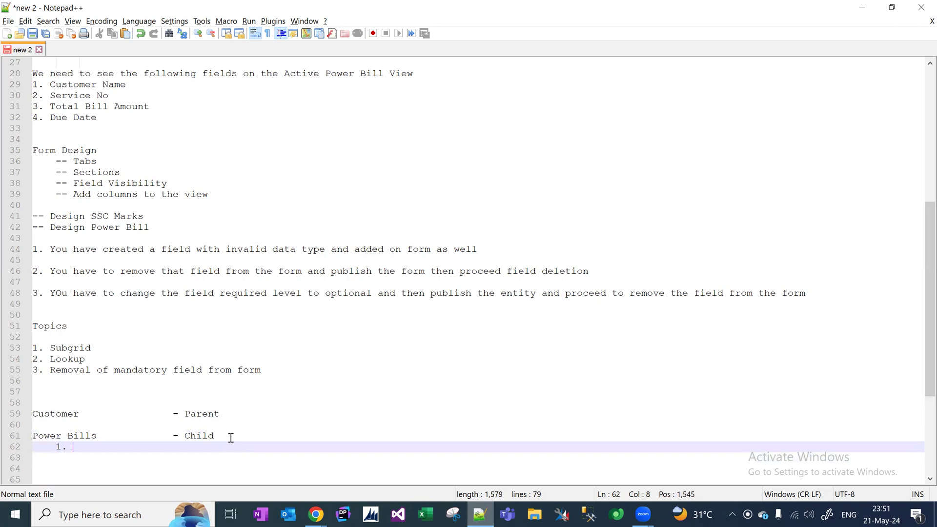
{"action": "type", "text": "Parent"}
{"action": "key", "text": "BackSpace"}
{"action": "key", "text": "BackSpace"}
{"action": "key", "text": "BackSpace"}
{"action": "key", "text": "BackSpace"}
{"action": "key", "text": "BackSpace"}
{"action": "key", "text": "BackSpace"}
{"action": "type", "text": "Create a"}
{"action": "key", "text": "BackSpace"}
{"action": "key", "text": "BackSpace"}
{"action": "key", "text": "BackSpace"}
{"action": "key", "text": "BackSpace"}
{"action": "type", "text": "te a lookup"}
{"action": "type", "text": "for parent entity"}
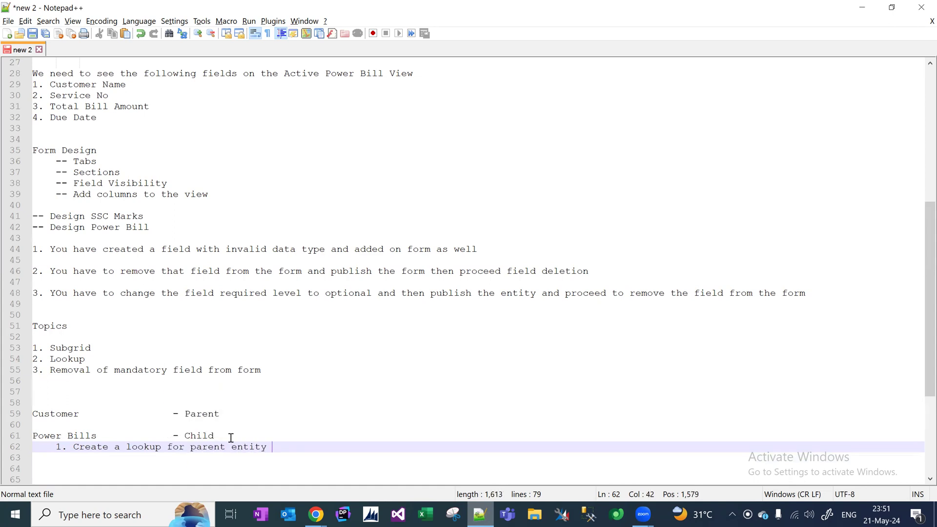
{"action": "key", "text": "Return"}
{"action": "key", "text": "Tab"}
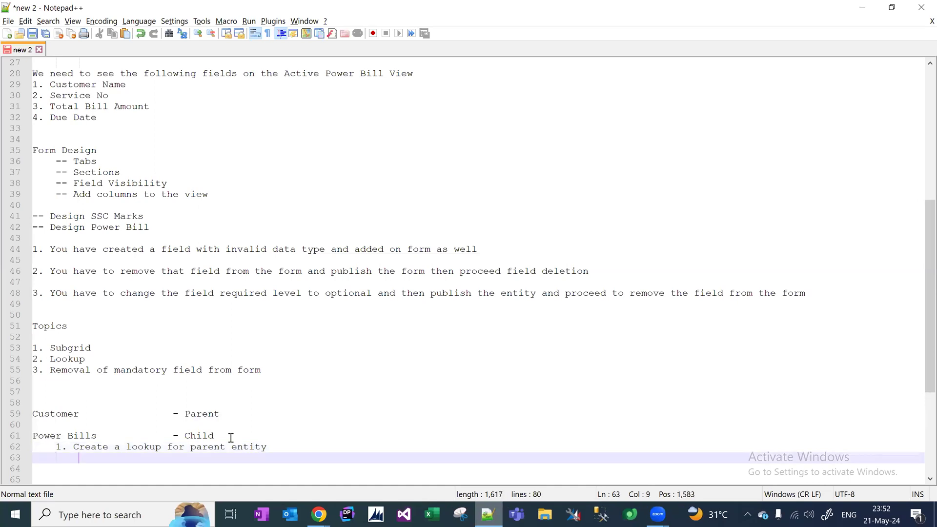
Add 'we can add the subgrid in parent entity' under Customer - Parent.
{"action": "left_click", "coordinate": [227, 417]}
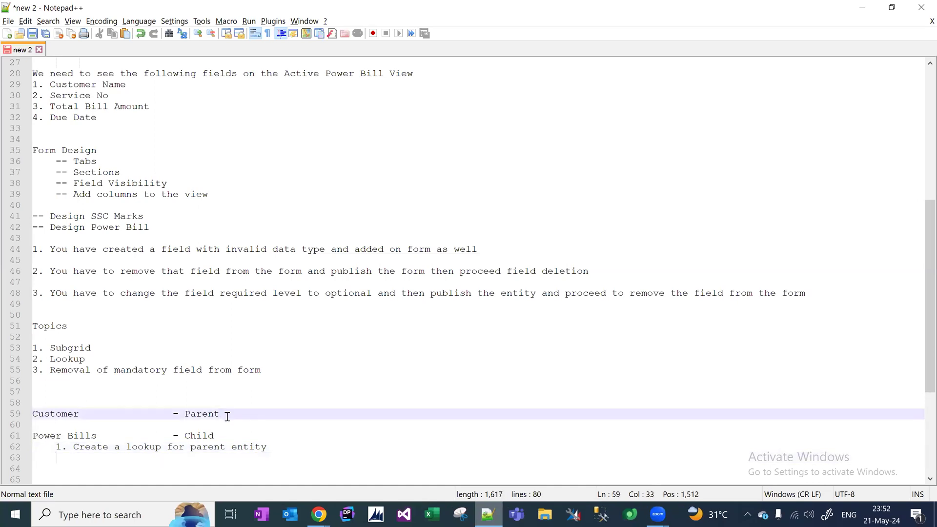
{"action": "key", "text": "Return"}
{"action": "type", "text": "we "}
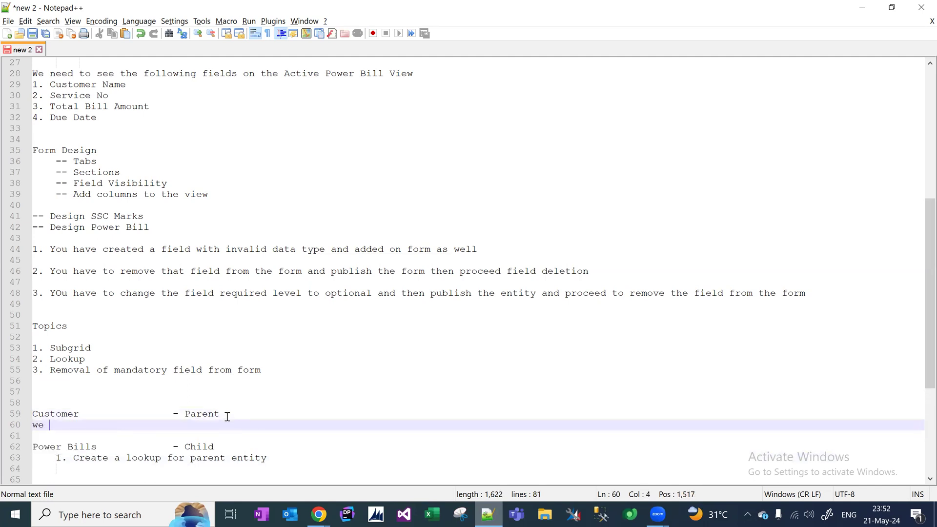
{"action": "type", "text": "can add the sub"}
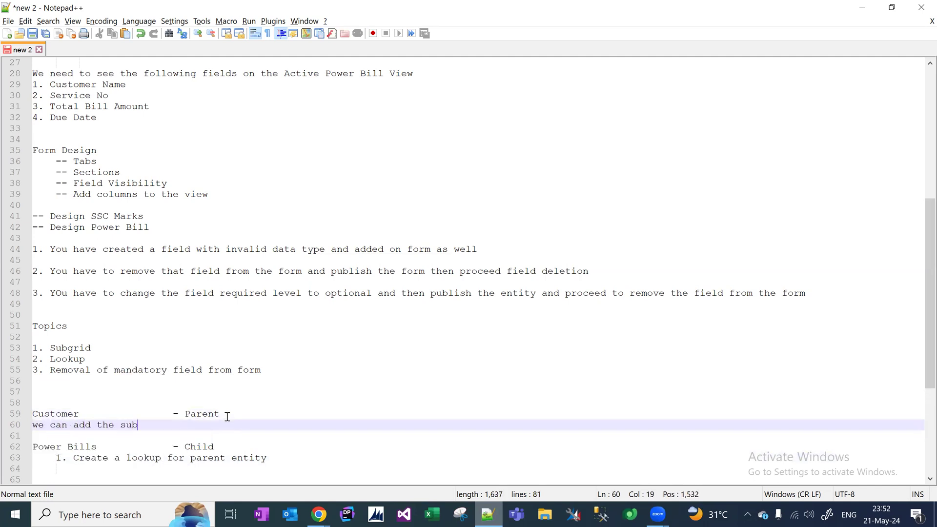
{"action": "type", "text": "grid in pa"}
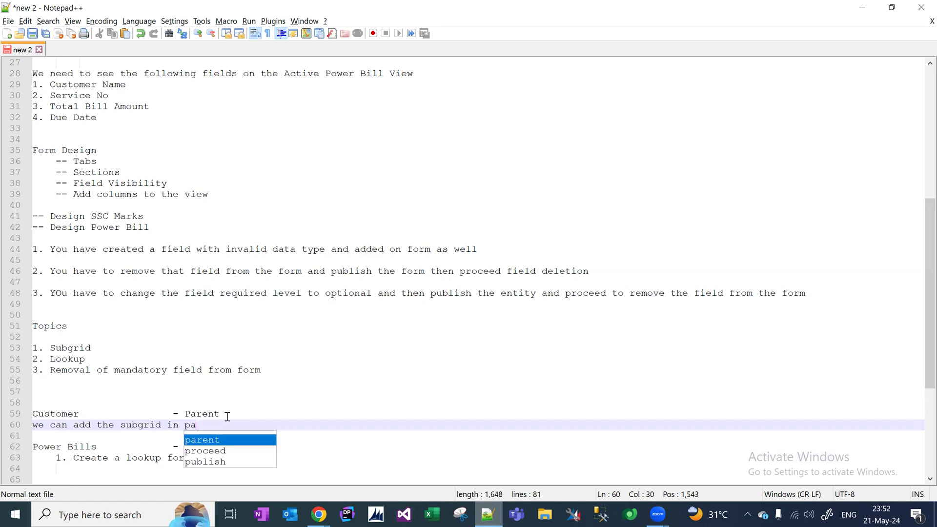
{"action": "type", "text": "rent entity"}
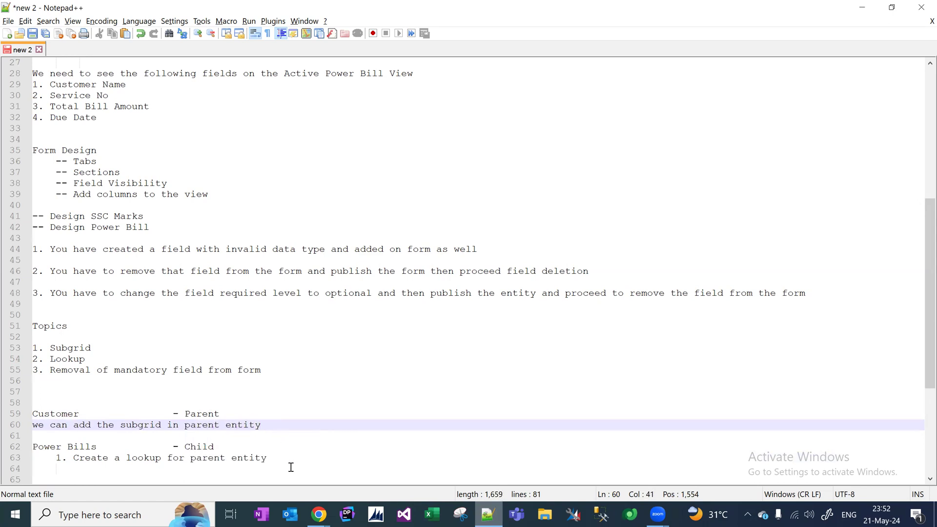
{"action": "left_click", "coordinate": [318, 513]}
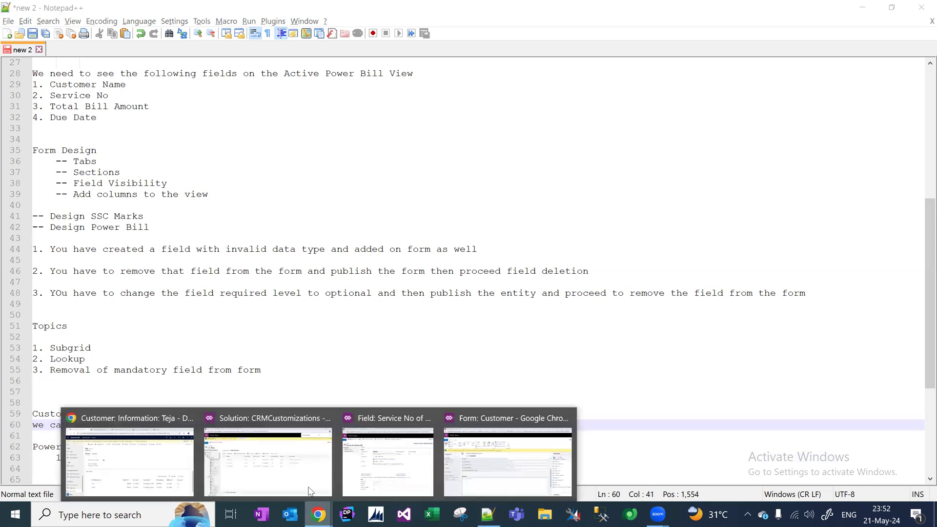
Return to the Dynamics 365 customer record and select the blank Total Bill Paid By Customer Till Date field.
{"action": "left_click", "coordinate": [163, 471]}
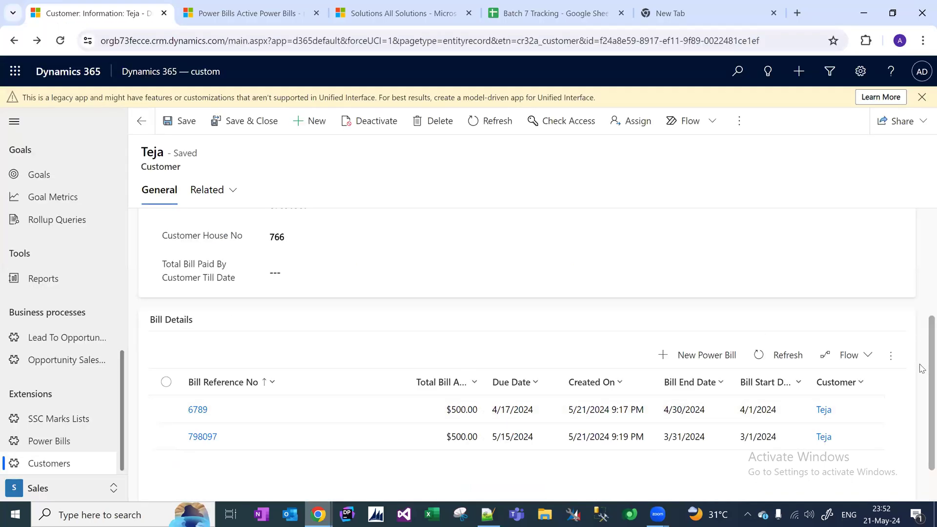
{"action": "scroll", "coordinate": [922, 367], "scroll_direction": "up", "scroll_amount": 3}
{"action": "scroll", "coordinate": [921, 366], "scroll_direction": "down", "scroll_amount": 4}
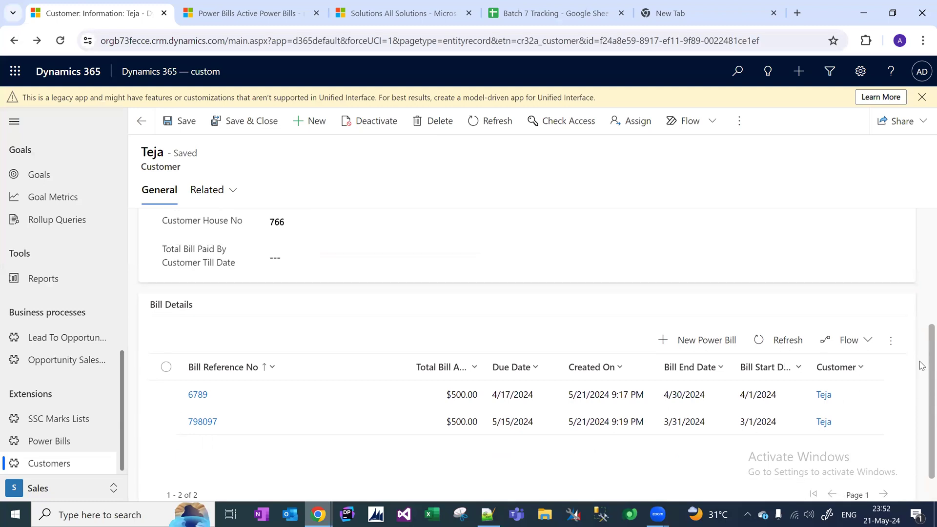
{"action": "scroll", "coordinate": [922, 365], "scroll_direction": "up", "scroll_amount": 3}
{"action": "scroll", "coordinate": [921, 390], "scroll_direction": "down", "scroll_amount": 4}
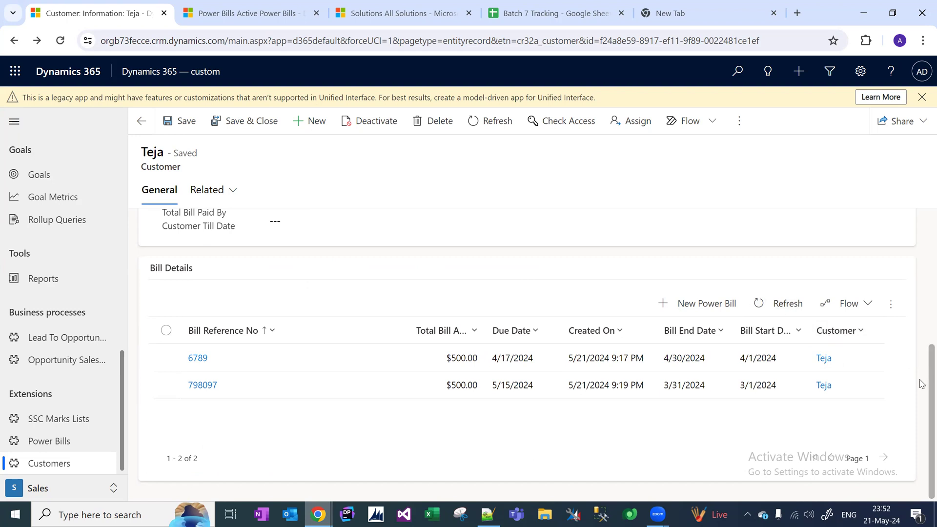
{"action": "scroll", "coordinate": [922, 342], "scroll_direction": "up", "scroll_amount": 2}
{"action": "left_click", "coordinate": [332, 294]}
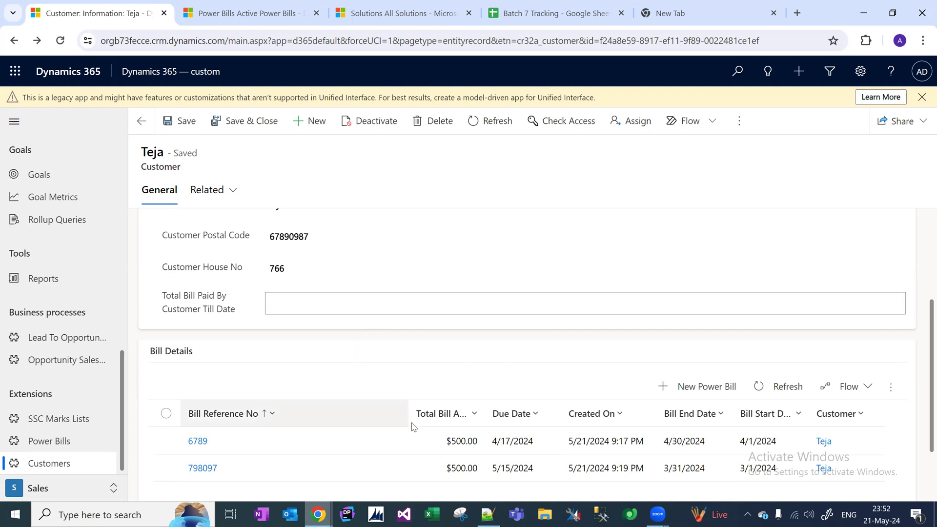
Enter 1000 as Total Bill Paid By Customer Till Date and save the record, showing $1,000.00.
{"action": "left_click", "coordinate": [357, 304]}
{"action": "type", "text": "1000"}
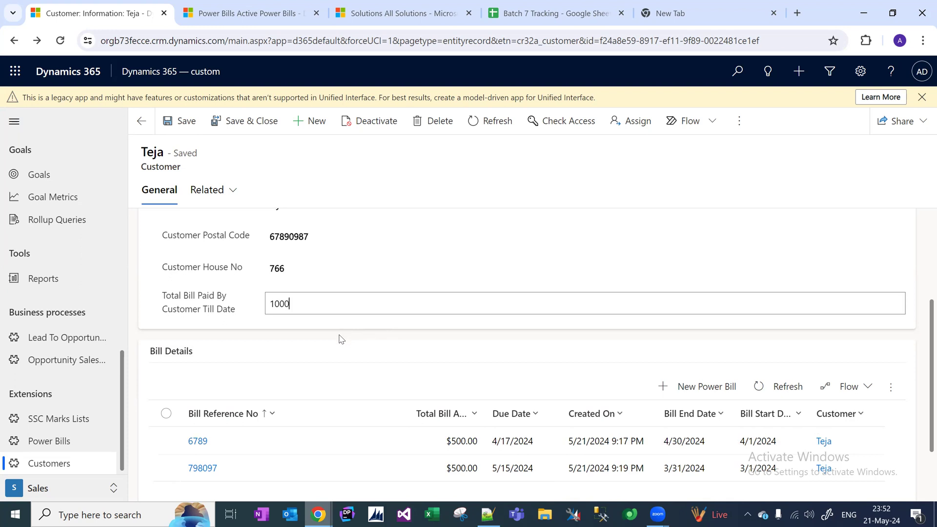
{"action": "left_click", "coordinate": [193, 128]}
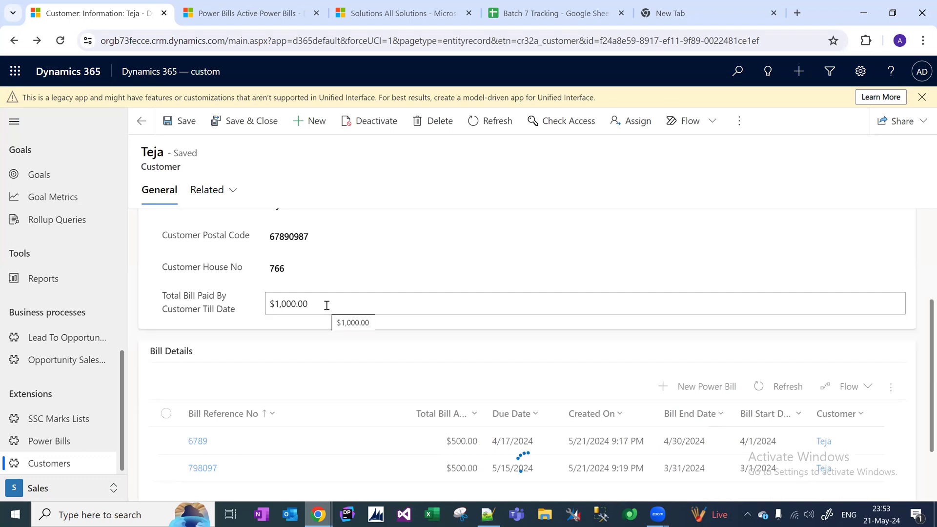
{"action": "left_click", "coordinate": [327, 305]}
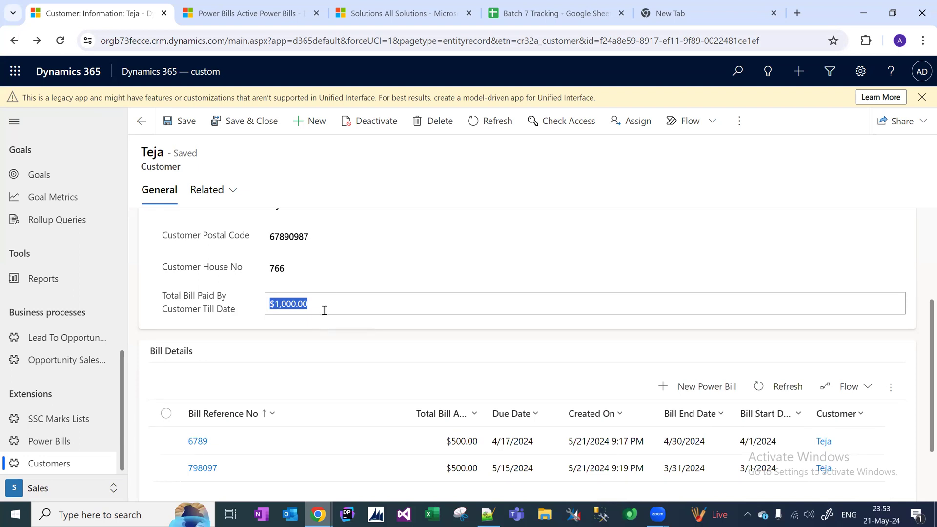
Bring the Power Apps 'Form: Customer' editor window to the front from the Chrome taskbar.
{"action": "mouse_move", "coordinate": [317, 514]}
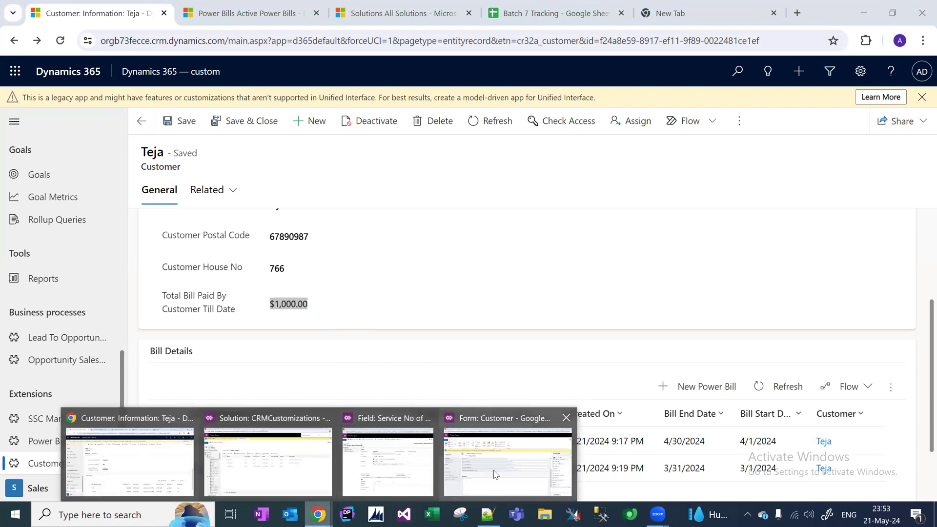
{"action": "left_click", "coordinate": [507, 463]}
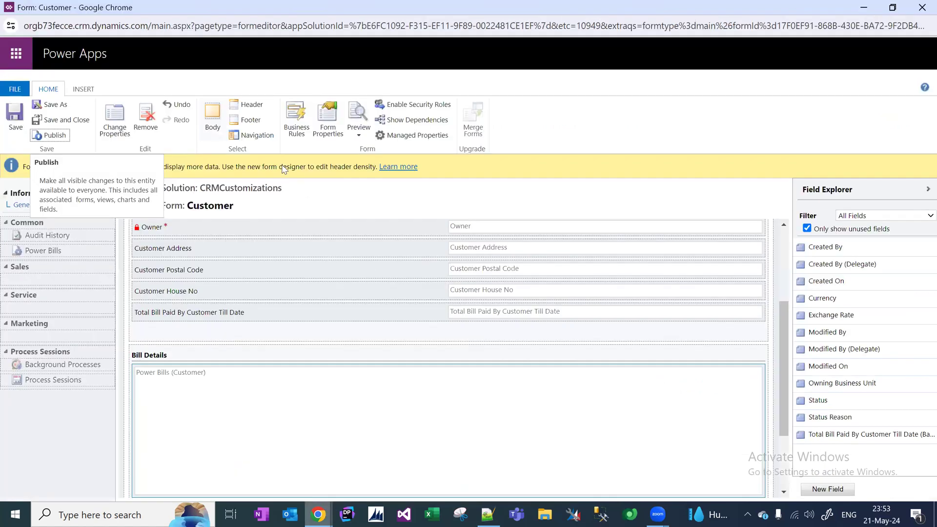
Make the Total Bill Paid By Customer Till Date field read-only on the Customer form.
{"action": "left_click", "coordinate": [276, 318]}
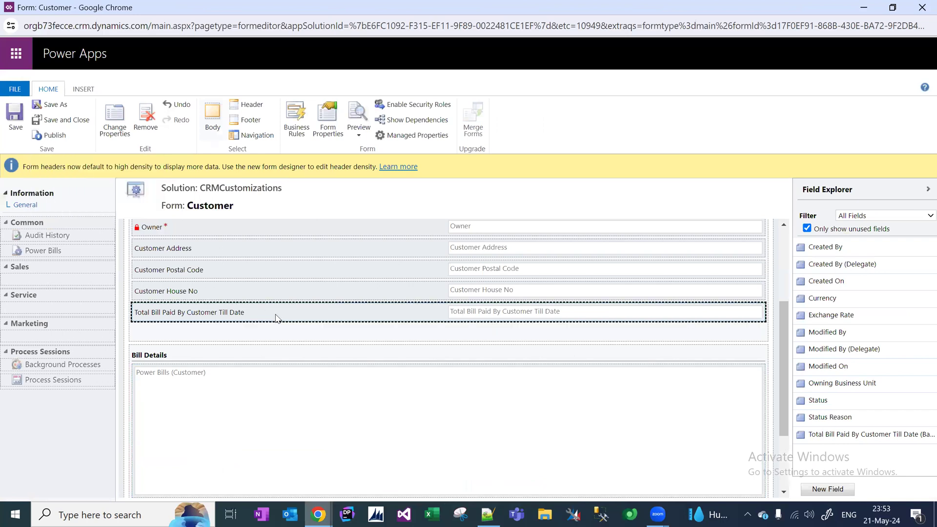
{"action": "double_click", "coordinate": [277, 318]}
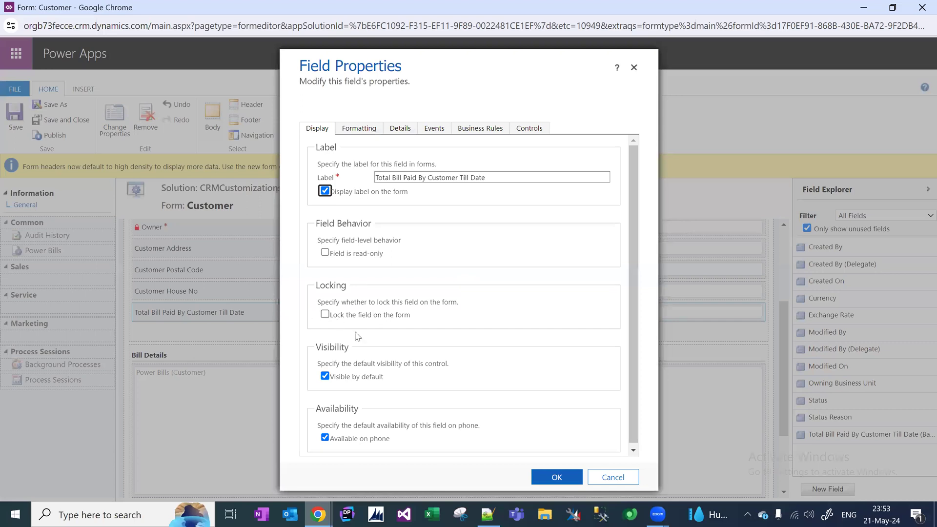
{"action": "left_click", "coordinate": [325, 253]}
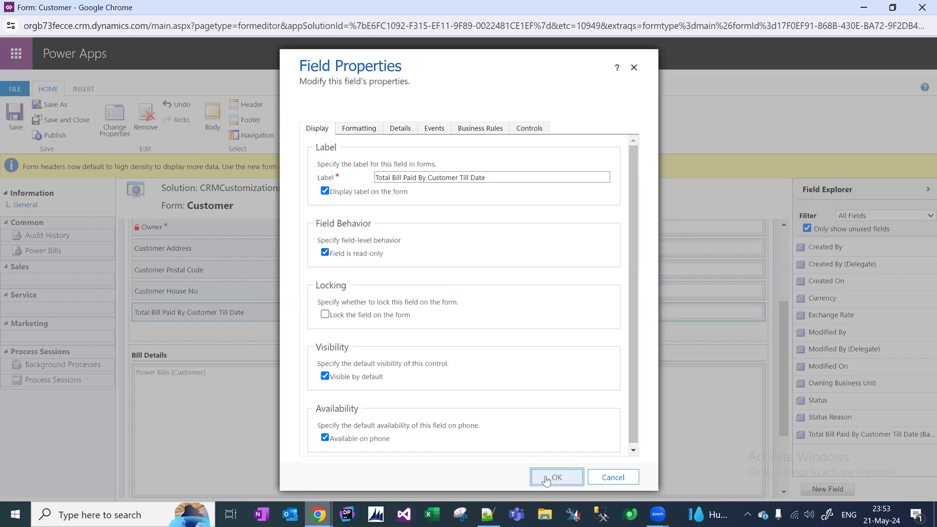
{"action": "left_click", "coordinate": [546, 480]}
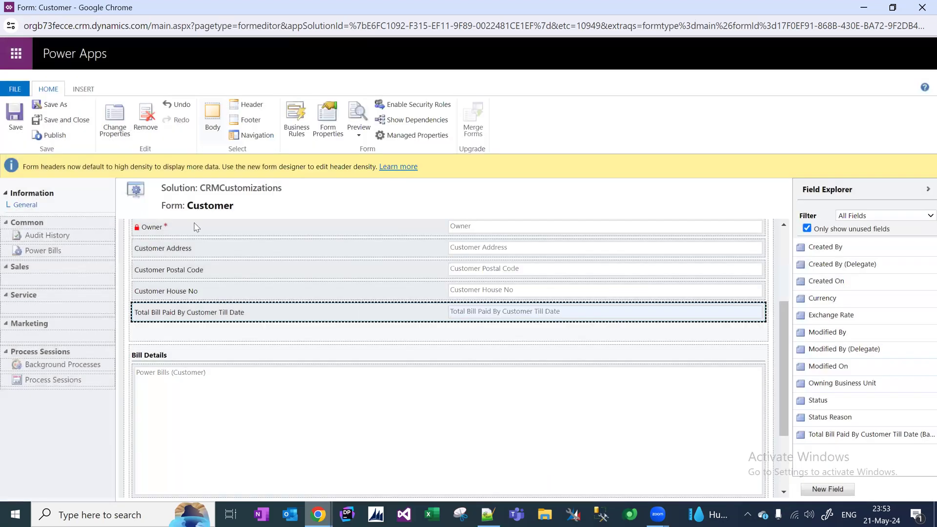
Save and publish the Customer form, then return to the Teja record.
{"action": "left_click", "coordinate": [16, 132]}
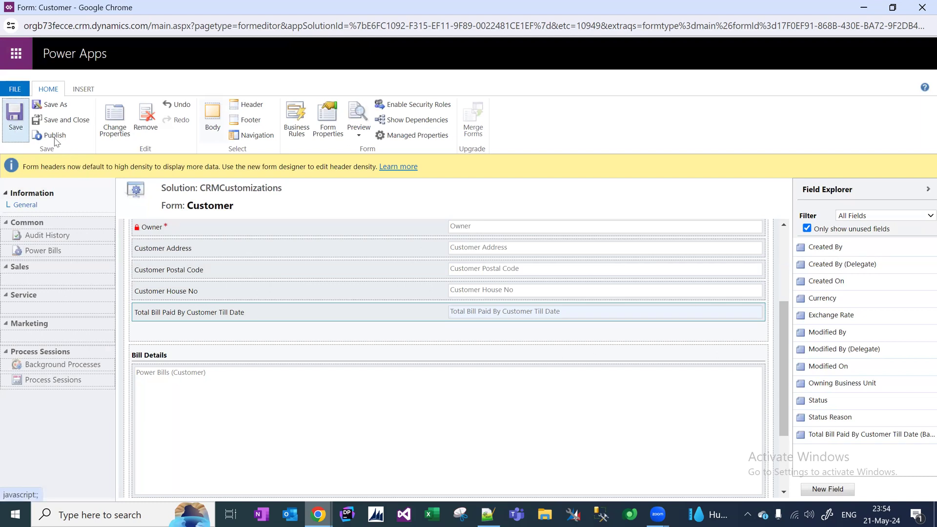
{"action": "left_click", "coordinate": [55, 137]}
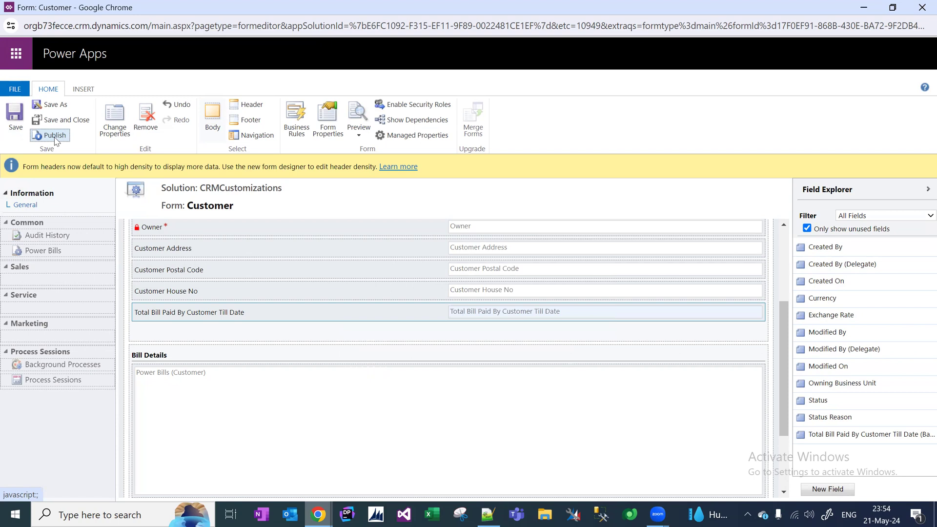
{"action": "key", "text": "alt+Tab"}
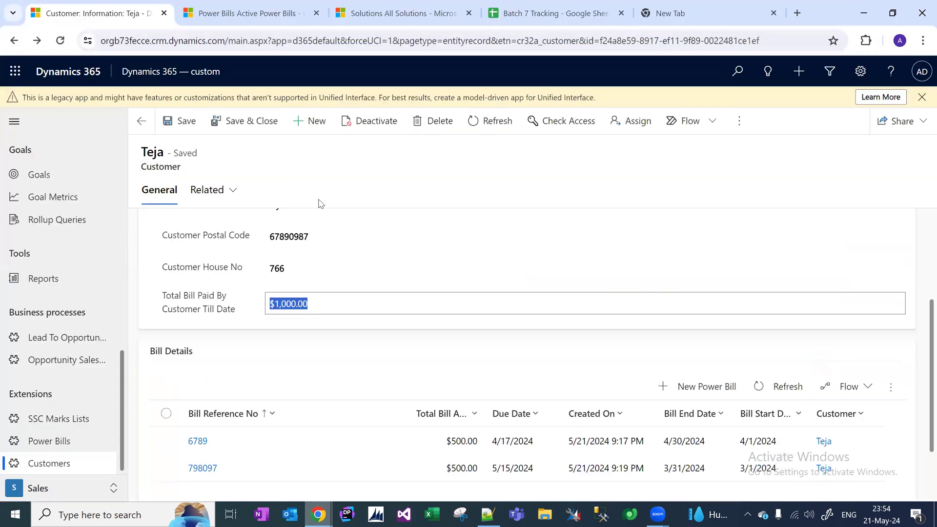
Refresh the Teja record and confirm the $1,000.00 bill total can no longer be edited.
{"action": "key", "text": "F5"}
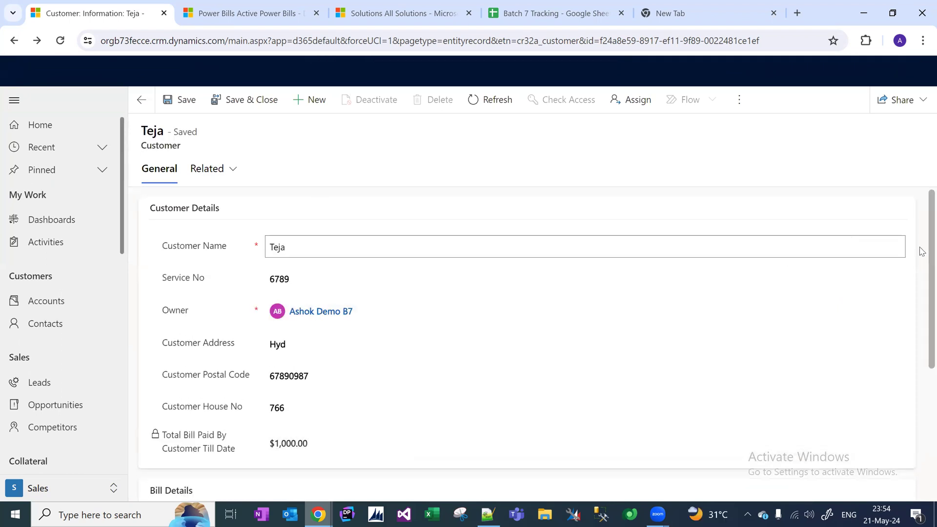
{"action": "scroll", "coordinate": [920, 328], "scroll_direction": "down", "scroll_amount": 3}
{"action": "double_click", "coordinate": [343, 310]}
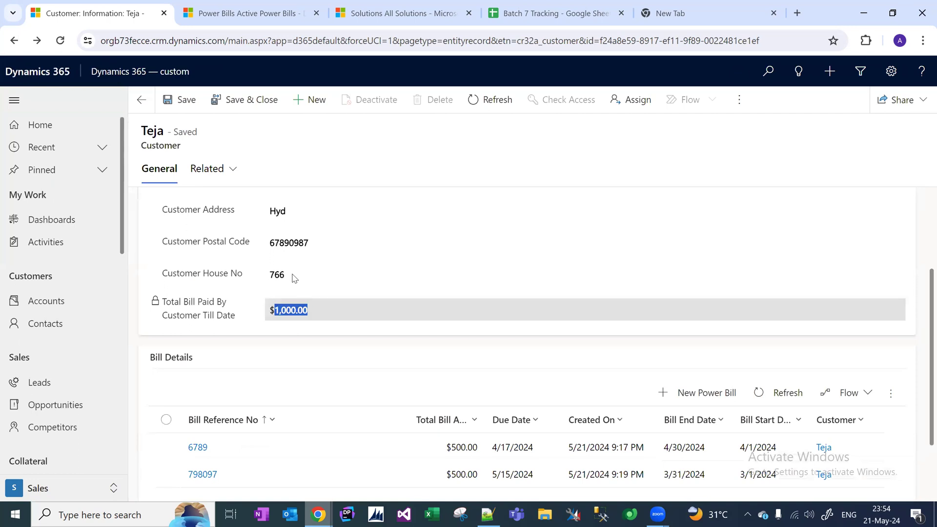
{"action": "double_click", "coordinate": [298, 315]}
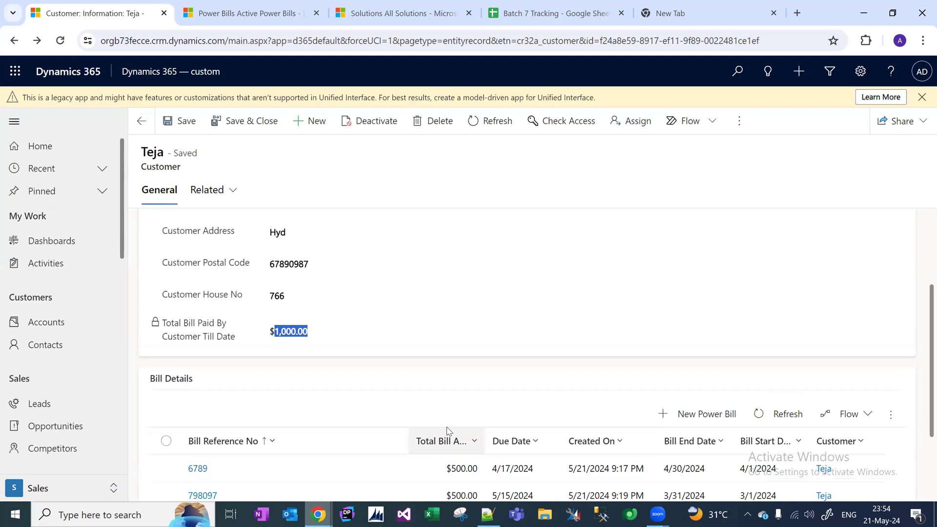
{"action": "left_click", "coordinate": [272, 334]}
{"action": "left_click_drag", "start_coordinate": [271, 333], "coordinate": [317, 339]}
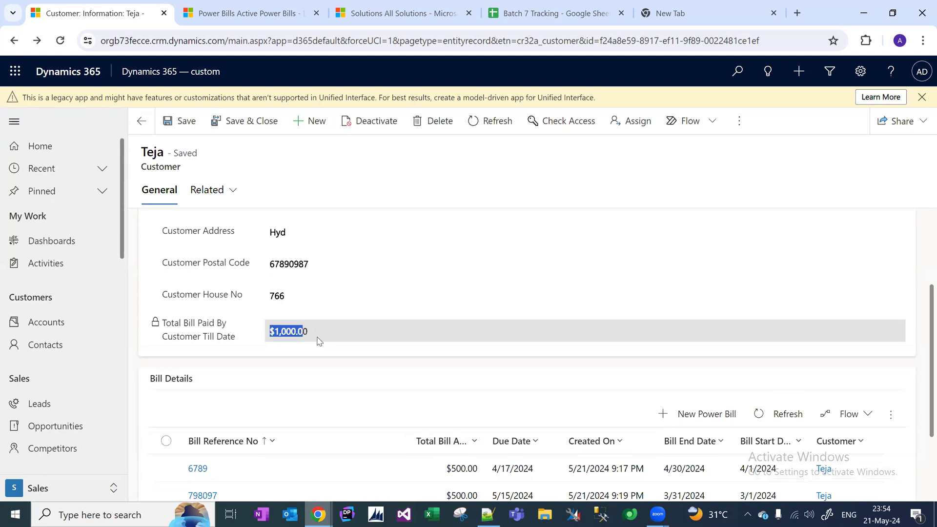
{"action": "left_click", "coordinate": [288, 333]}
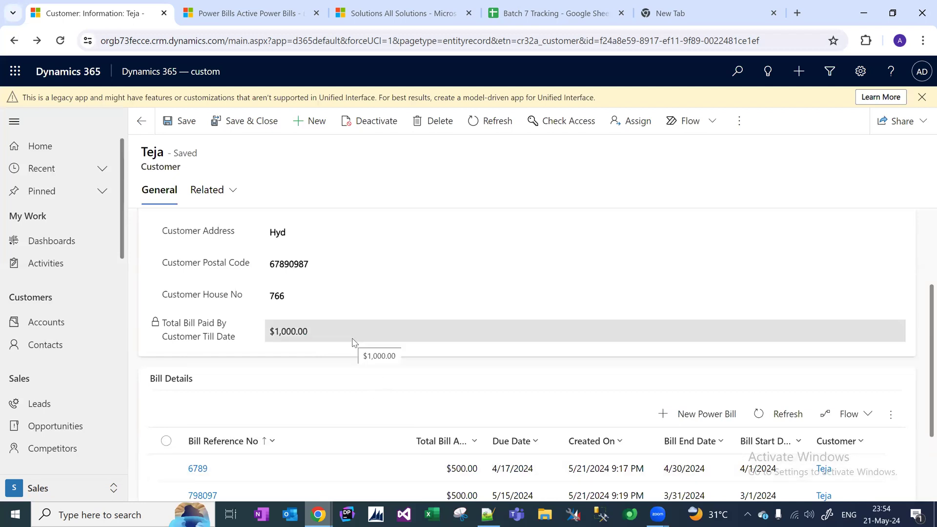
{"action": "left_click_drag", "start_coordinate": [309, 332], "coordinate": [270, 332]}
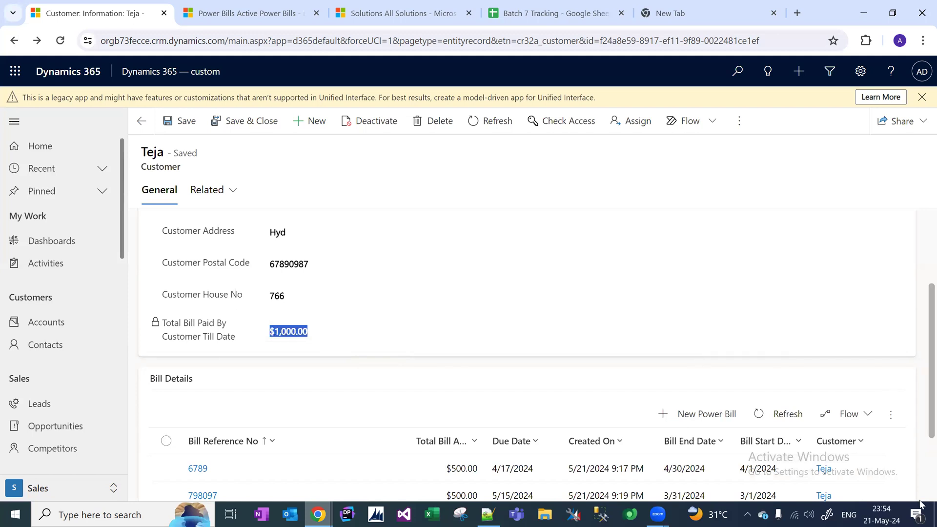
Scroll down the record and put the Customer Postal Code field into editing.
{"action": "scroll", "coordinate": [922, 363], "scroll_direction": "down", "scroll_amount": 3}
{"action": "scroll", "coordinate": [921, 371], "scroll_direction": "up", "scroll_amount": 6}
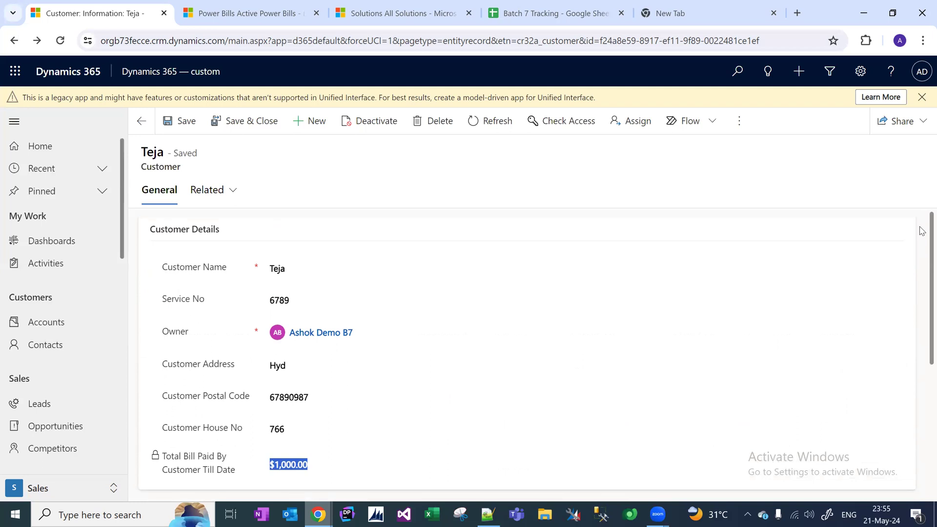
{"action": "scroll", "coordinate": [921, 274], "scroll_direction": "down", "scroll_amount": 1}
{"action": "scroll", "coordinate": [921, 285], "scroll_direction": "down", "scroll_amount": 1}
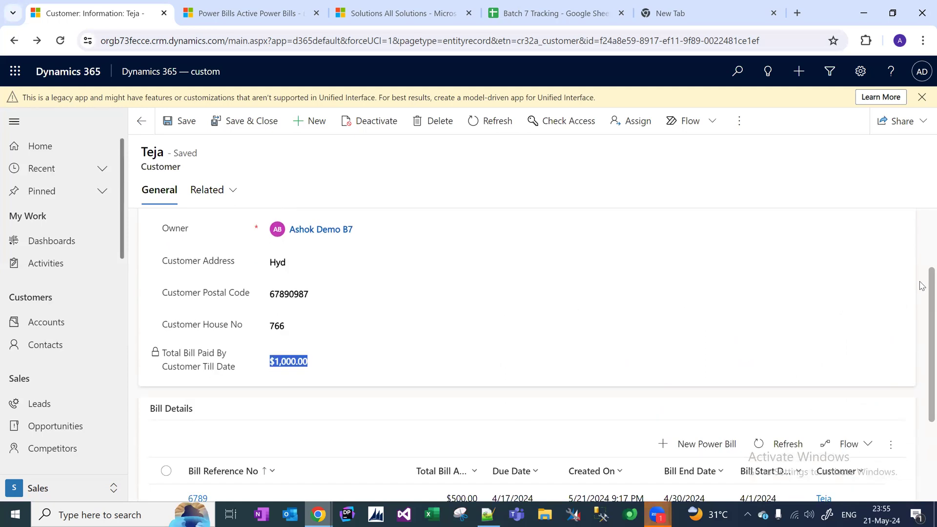
{"action": "left_click", "coordinate": [356, 287]}
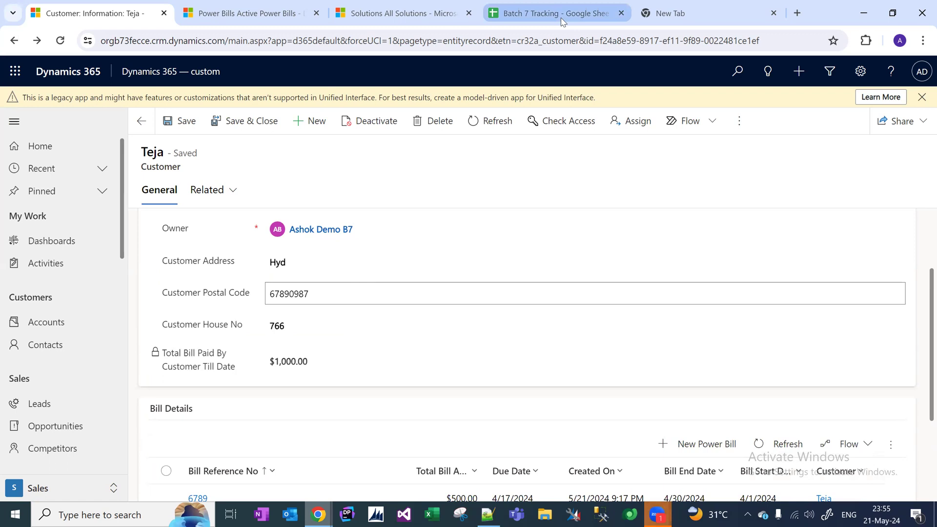
In Batch 7 Tracking, open the Important Link sheet and widen column A to fit Homework Link.
{"action": "key", "text": "ctrl+4"}
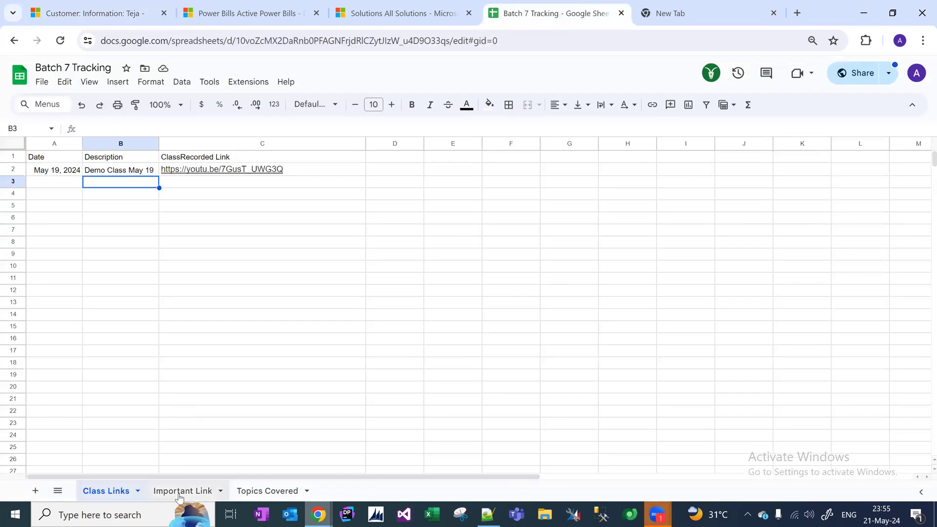
{"action": "left_click", "coordinate": [179, 492]}
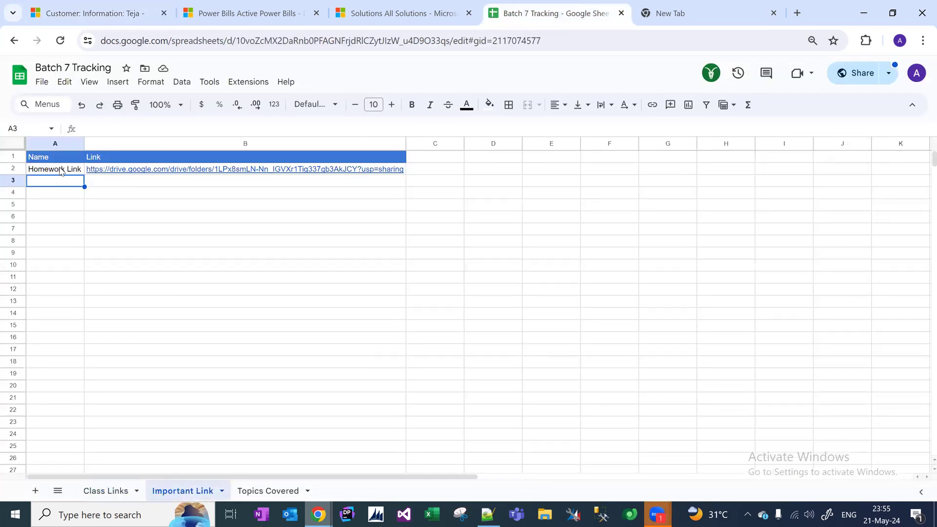
{"action": "left_click", "coordinate": [61, 170]}
{"action": "left_click_drag", "start_coordinate": [84, 144], "coordinate": [115, 145]}
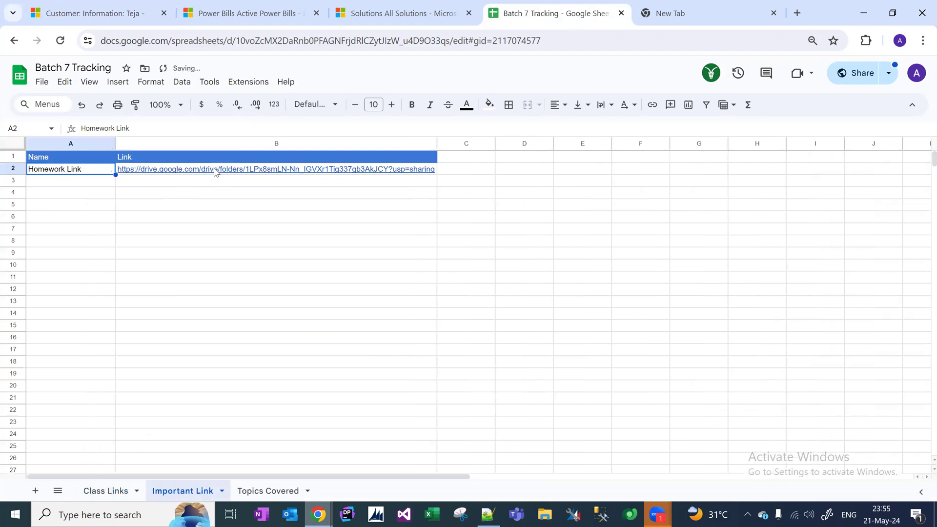
Open the Shared Folder B7 Drive folder from the B2 link preview.
{"action": "mouse_move", "coordinate": [210, 172]}
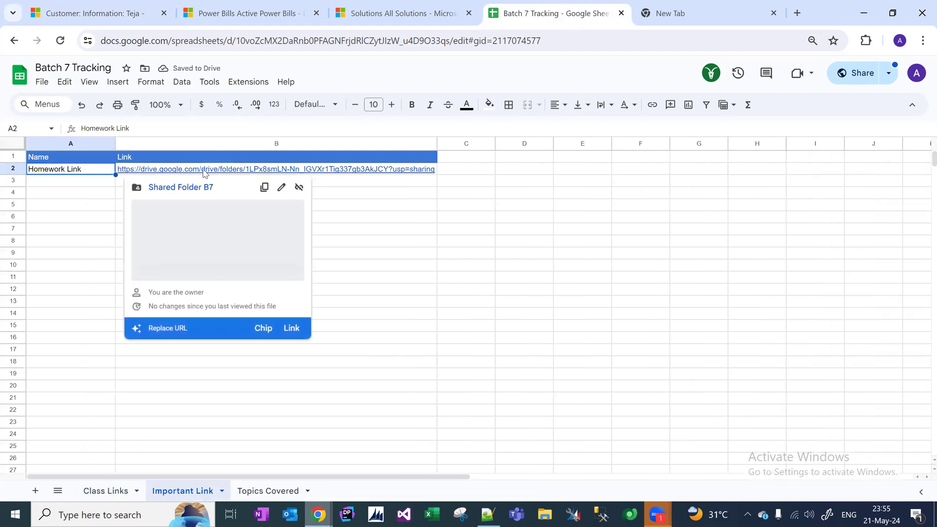
{"action": "left_click", "coordinate": [235, 171]}
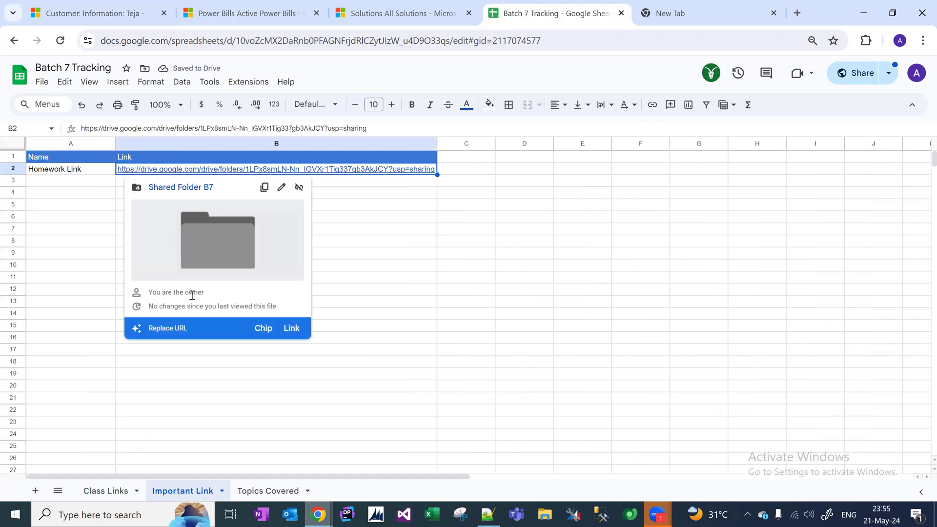
{"action": "left_click", "coordinate": [185, 189]}
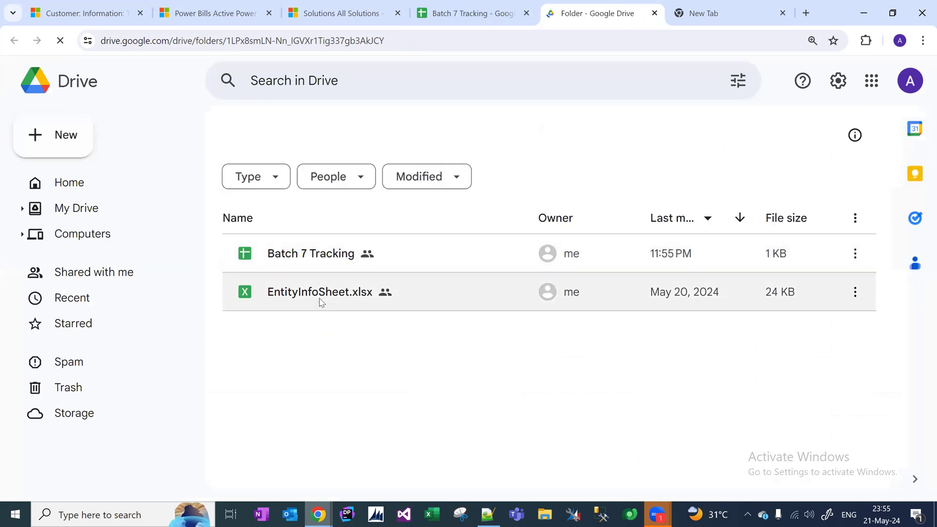
Open EntityInfoSheet.xlsx from the Shared Folder B7 file list.
{"action": "left_click", "coordinate": [321, 301]}
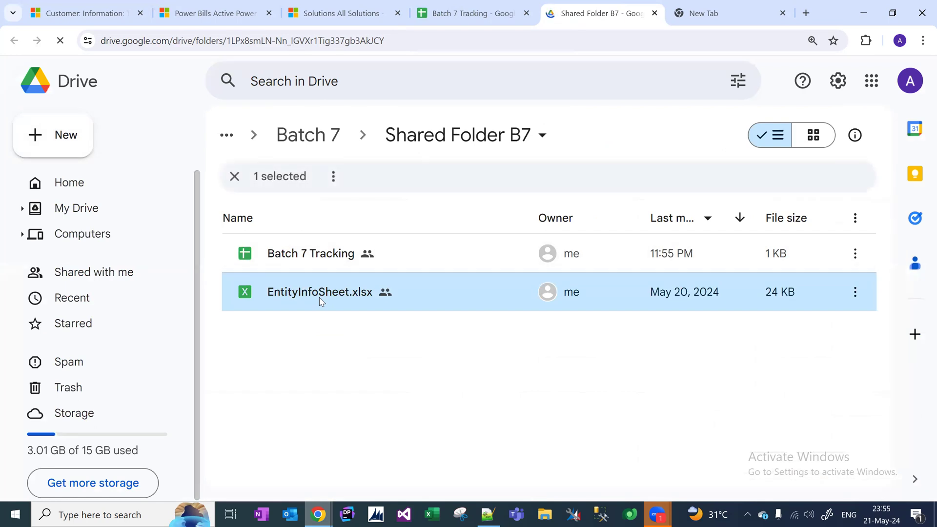
{"action": "double_click", "coordinate": [321, 292]}
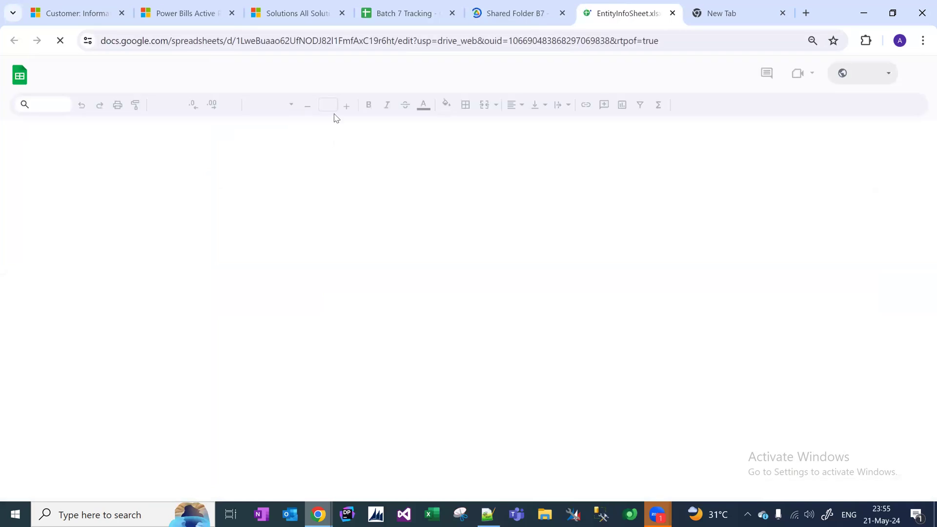
Replace the B2 Homework Link with the EntityInfoSheet URL and open the linked file.
{"action": "left_click", "coordinate": [368, 41]}
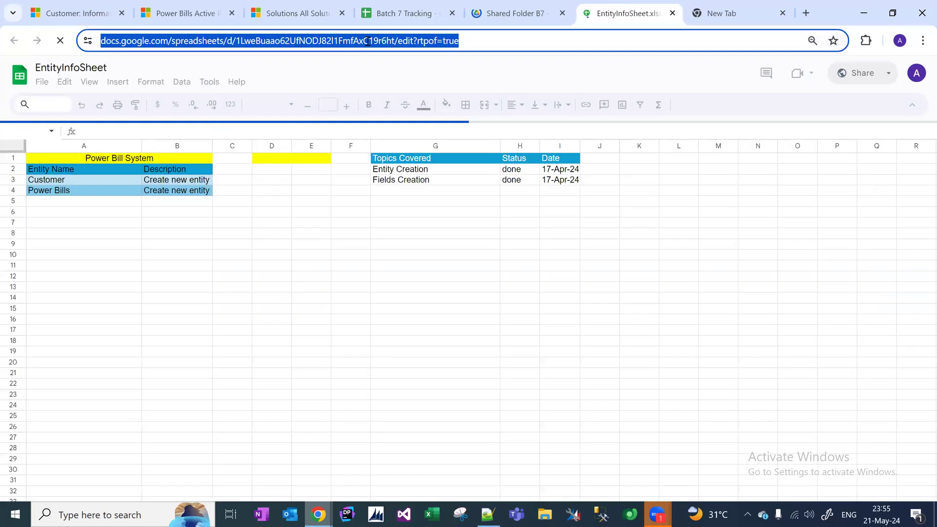
{"action": "left_click", "coordinate": [416, 13]}
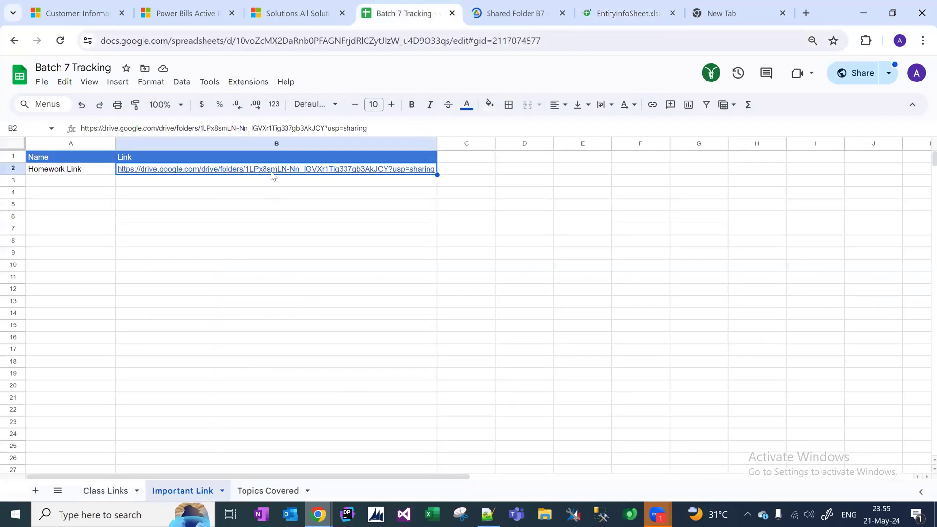
{"action": "mouse_move", "coordinate": [272, 179]}
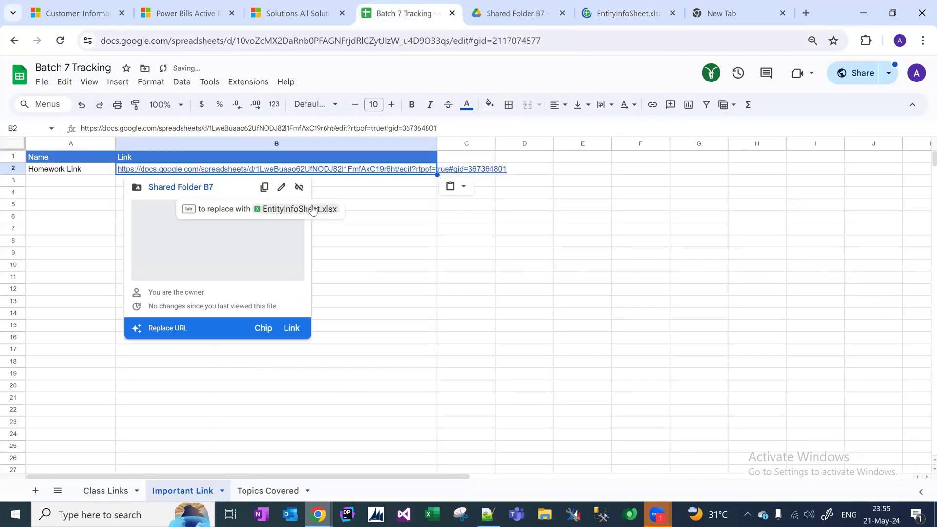
{"action": "left_click", "coordinate": [313, 210]}
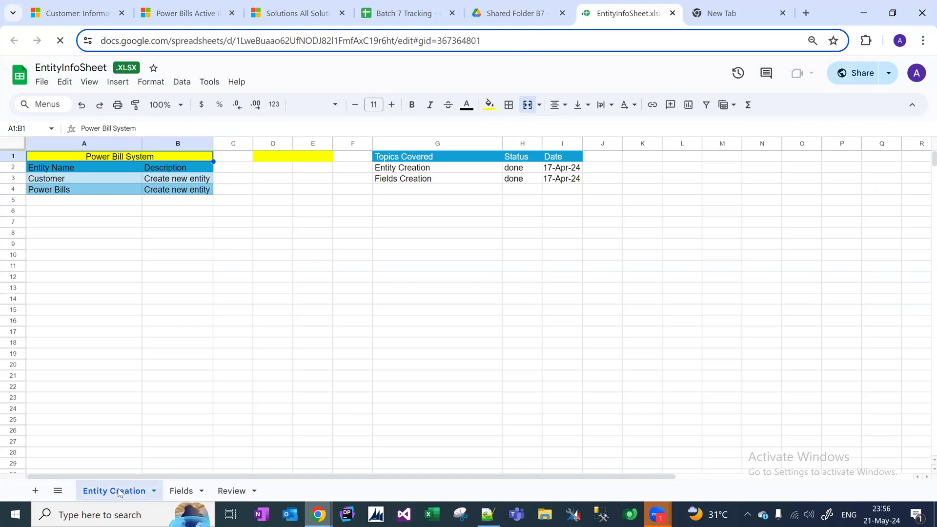
Point out the Customer and Power Bills entity rows on the Entity Creation sheet.
{"action": "left_click", "coordinate": [111, 177]}
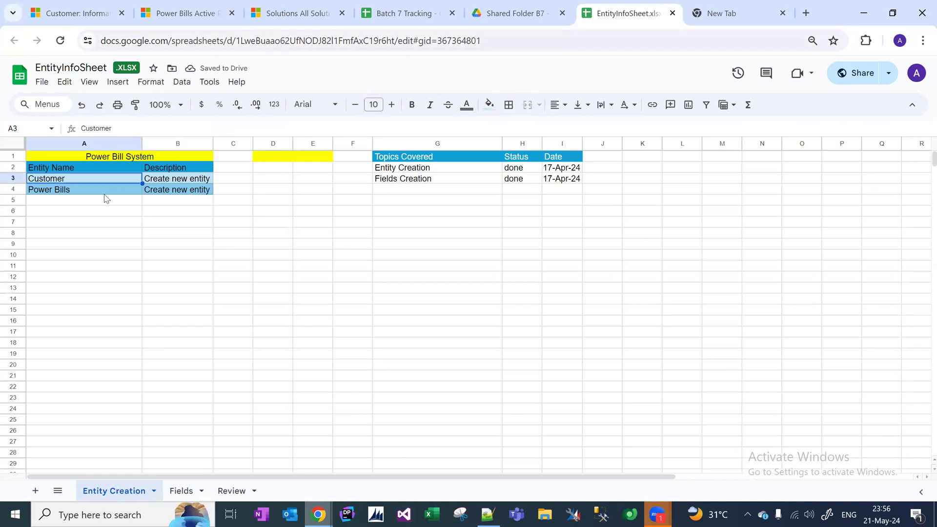
{"action": "left_click", "coordinate": [103, 192]}
{"action": "left_click", "coordinate": [100, 177]}
Review the Customer and Power Bill entity field tables on the Fields sheet.
{"action": "left_click", "coordinate": [181, 499]}
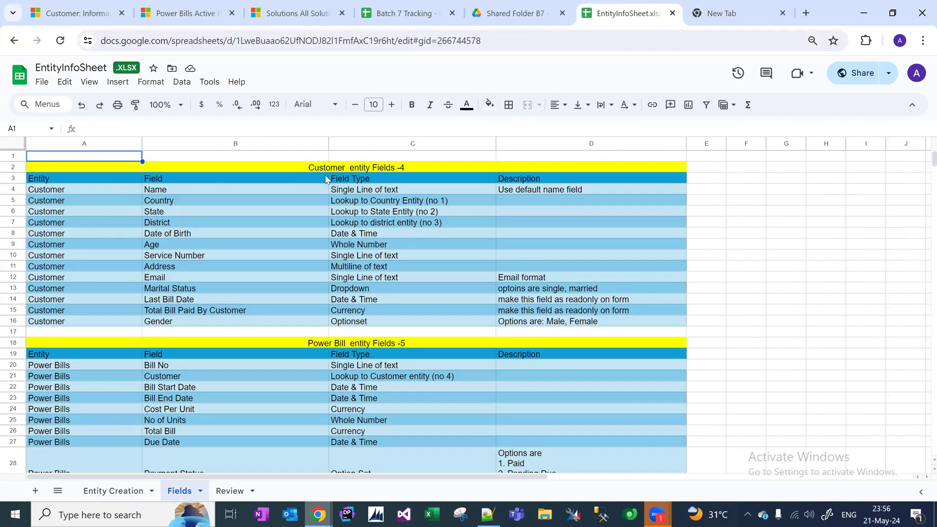
{"action": "left_click", "coordinate": [344, 167]}
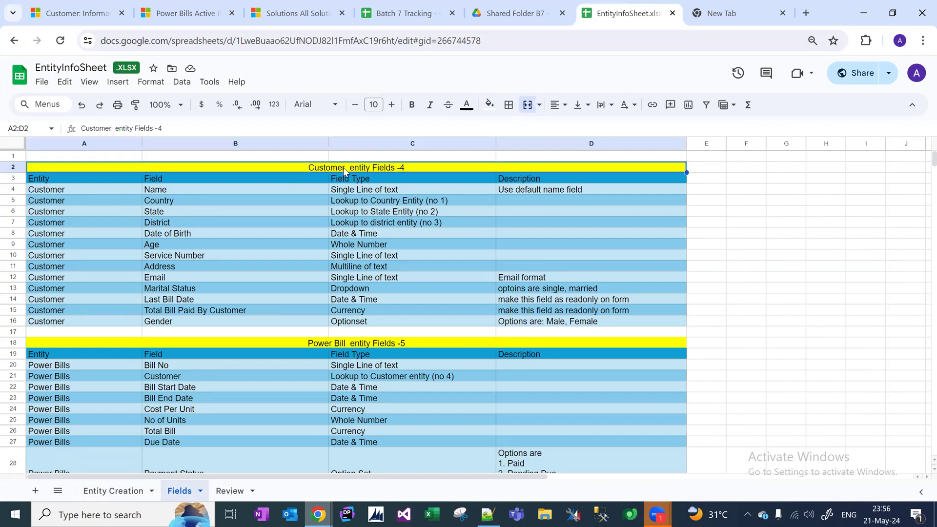
{"action": "left_click", "coordinate": [365, 344]}
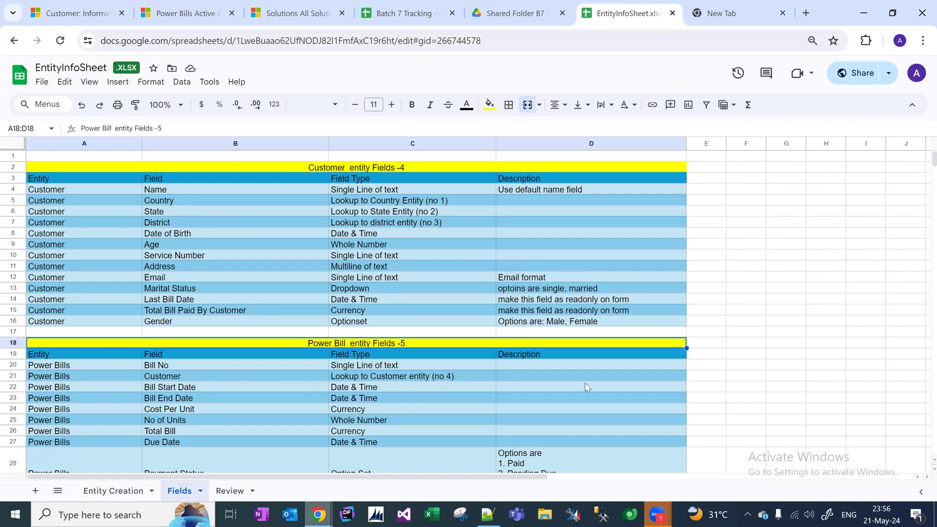
{"action": "key", "text": "Down"}
{"action": "key", "text": "Down"}
{"action": "key", "text": "Down"}
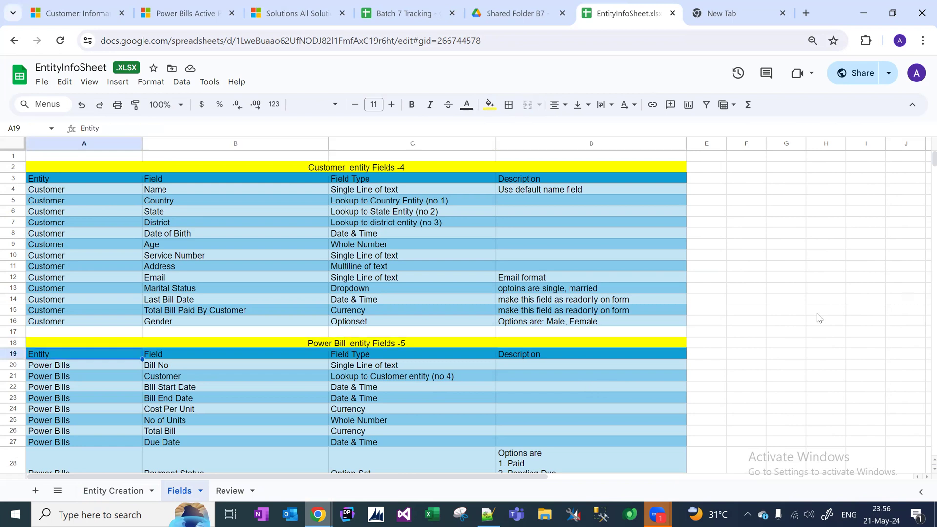
{"action": "key", "text": "Down"}
{"action": "key", "text": "Down"}
{"action": "key", "text": "Down"}
{"action": "key", "text": "Down"}
{"action": "key", "text": "Down"}
{"action": "key", "text": "Down"}
{"action": "key", "text": "Down"}
{"action": "key", "text": "Down"}
{"action": "key", "text": "Down"}
{"action": "key", "text": "Down"}
{"action": "key", "text": "Down"}
{"action": "key", "text": "Down"}
{"action": "key", "text": "Down"}
{"action": "key", "text": "Down"}
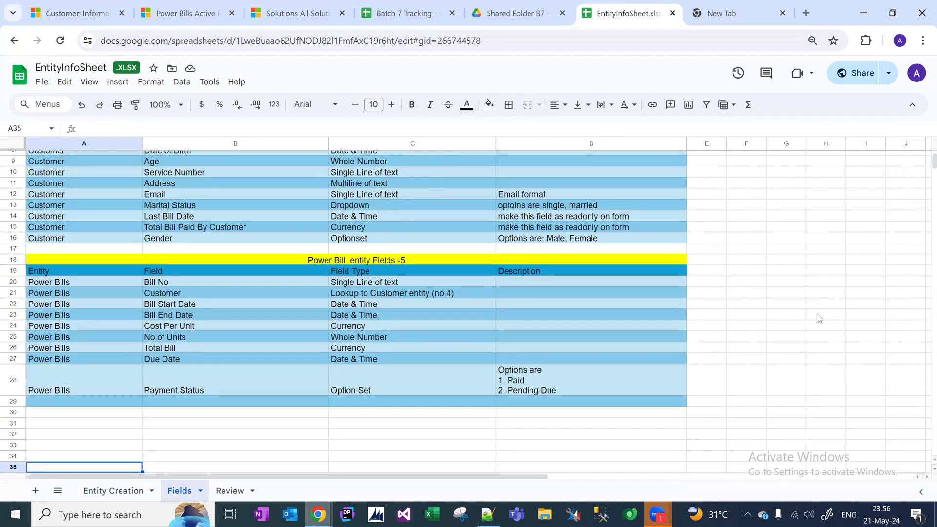
{"action": "key", "text": "Up"}
{"action": "key", "text": "Up"}
{"action": "key", "text": "Up"}
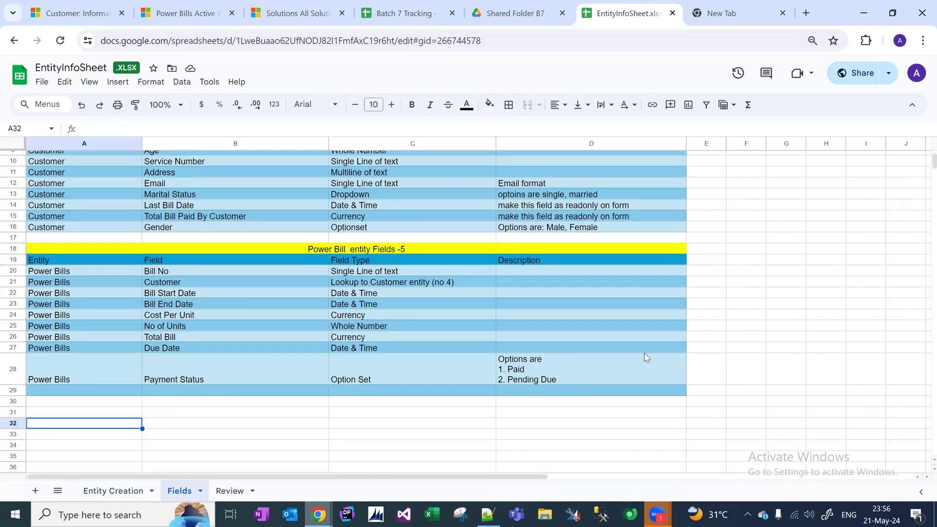
Delete the Review sheet from EntityInfoSheet.
{"action": "left_click", "coordinate": [239, 492]}
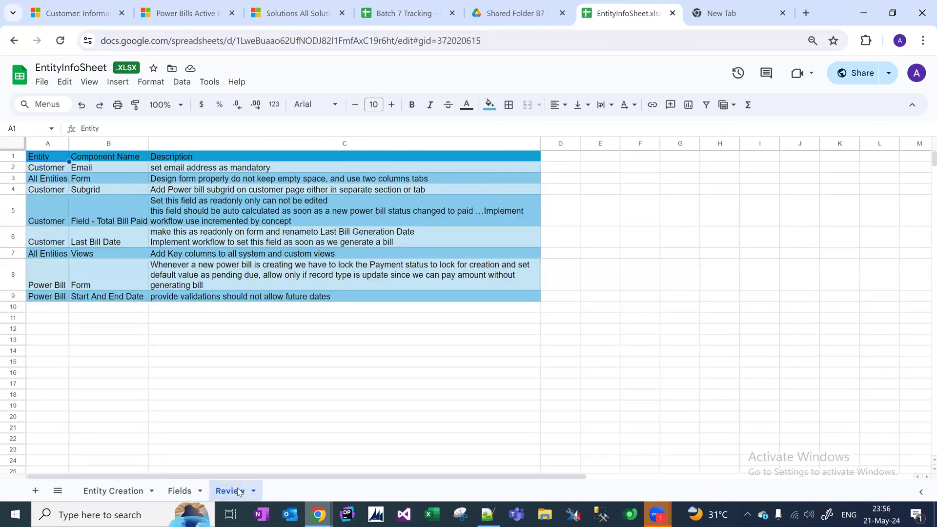
{"action": "right_click", "coordinate": [239, 491]}
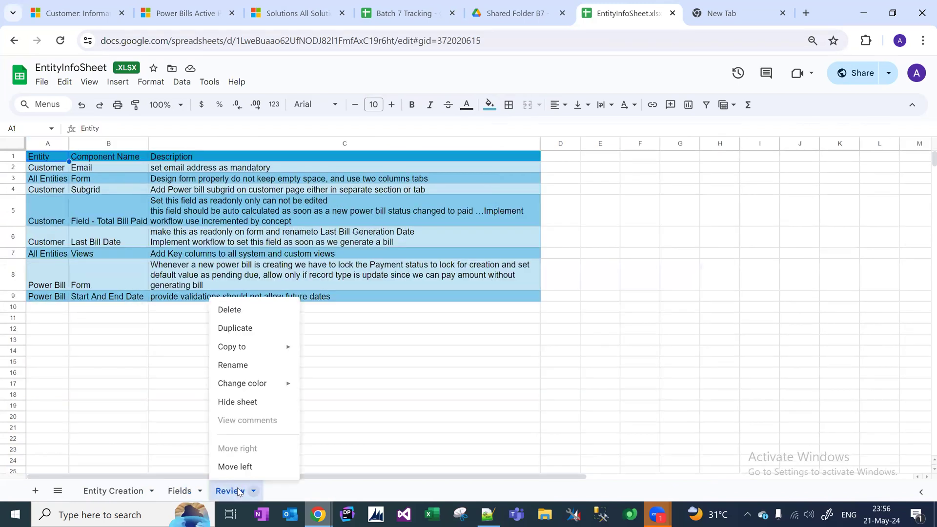
{"action": "left_click", "coordinate": [250, 310]}
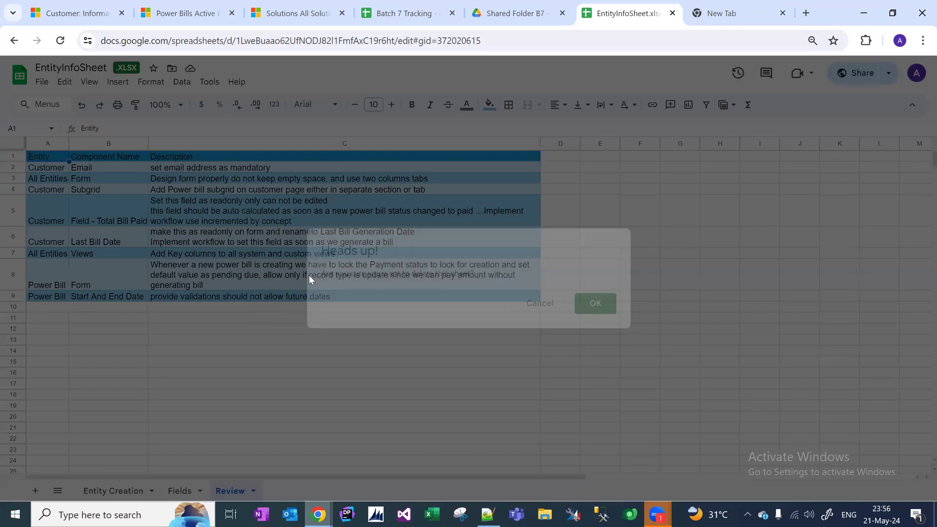
{"action": "left_click", "coordinate": [596, 306]}
Add a new sheet with headers Task, Component Type and Description in row 1.
{"action": "left_click", "coordinate": [35, 490]}
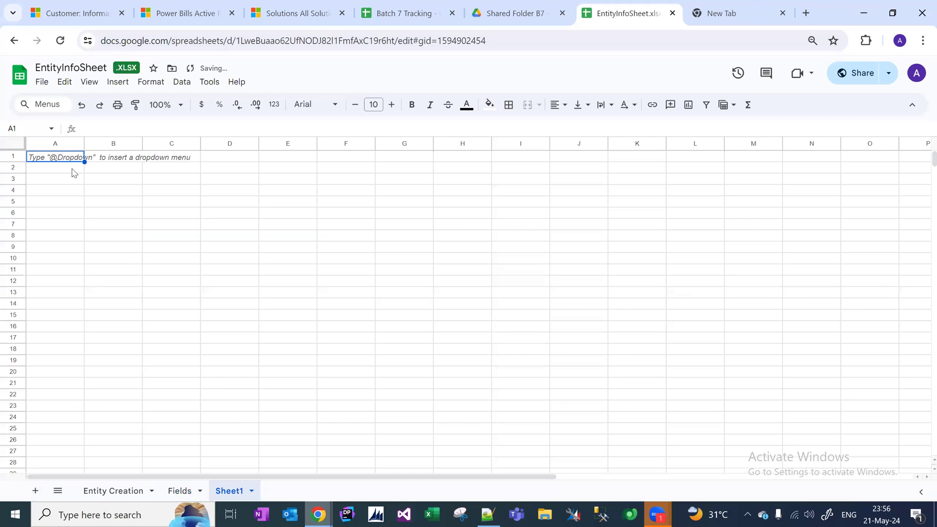
{"action": "type", "text": "ta"}
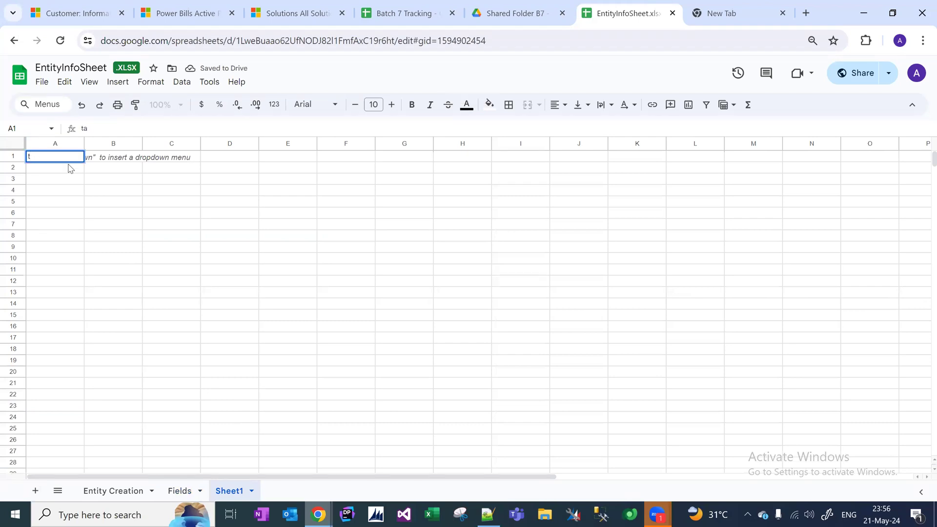
{"action": "type", "text": "sk"}
{"action": "key", "text": "Tab"}
{"action": "type", "text": "Description"}
{"action": "key", "text": "Return"}
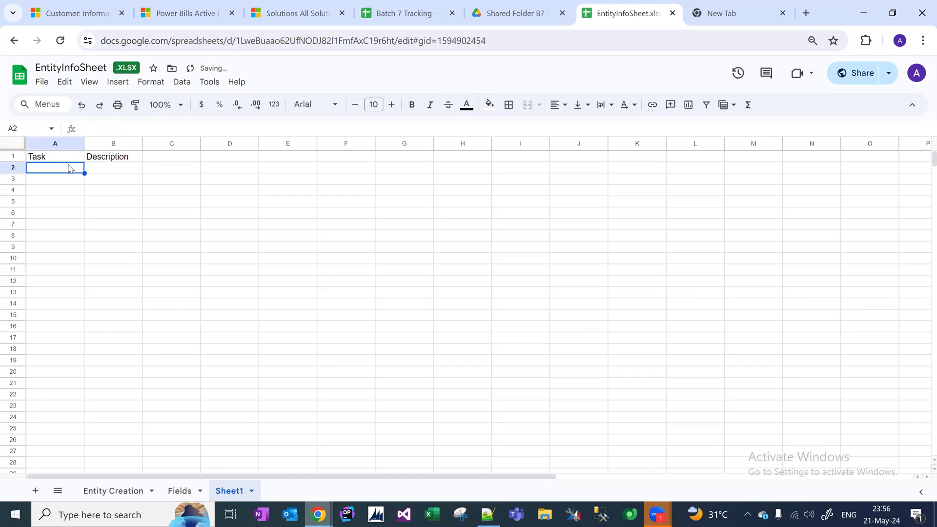
{"action": "type", "text": "Cust"}
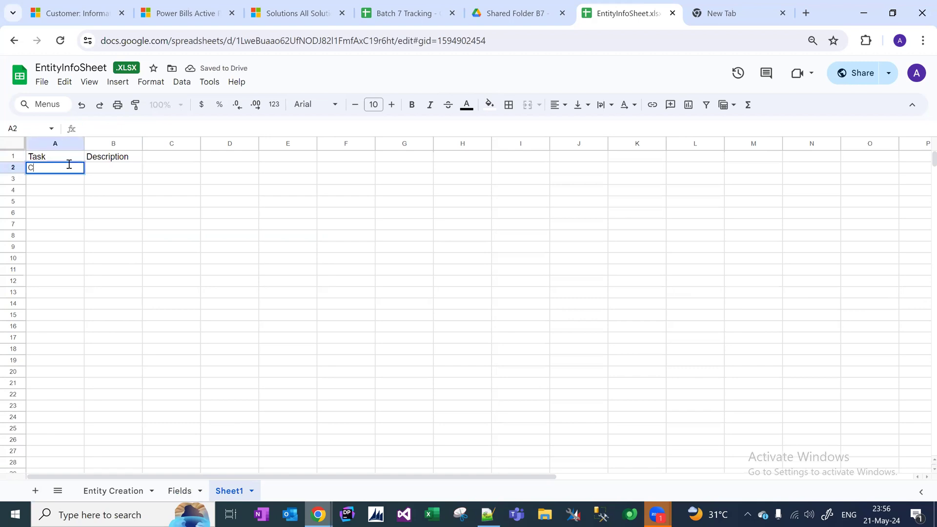
{"action": "key", "text": "BackSpace"}
{"action": "left_click", "coordinate": [121, 160]}
{"action": "type", "text": "Comp"}
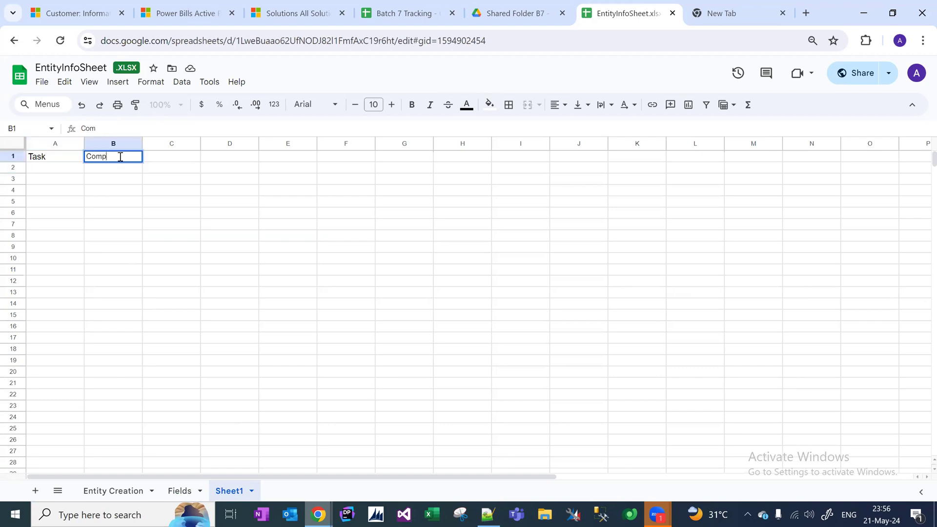
{"action": "type", "text": "onent Type"}
{"action": "key", "text": "Tab"}
{"action": "type", "text": "description"}
{"action": "key", "text": "Return"}
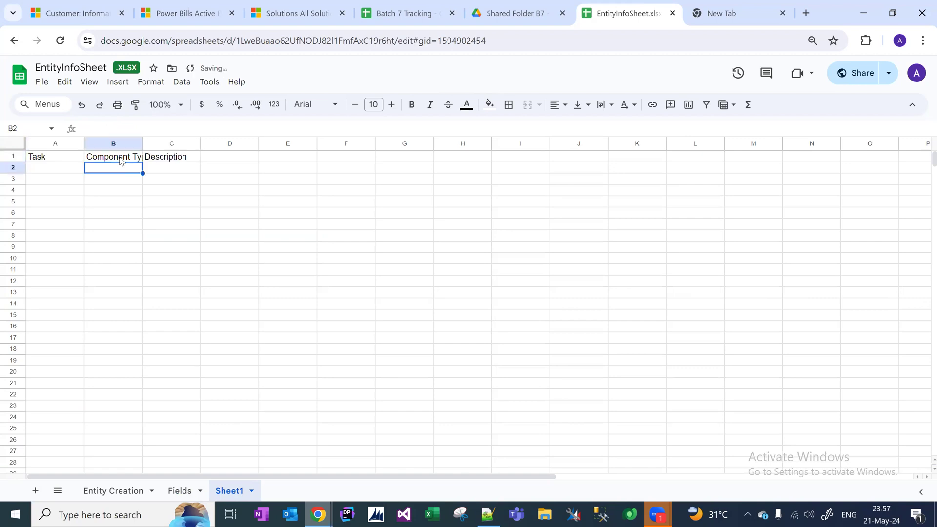
Enter the first task 'Add fields on form' in A2.
{"action": "key", "text": "Left"}
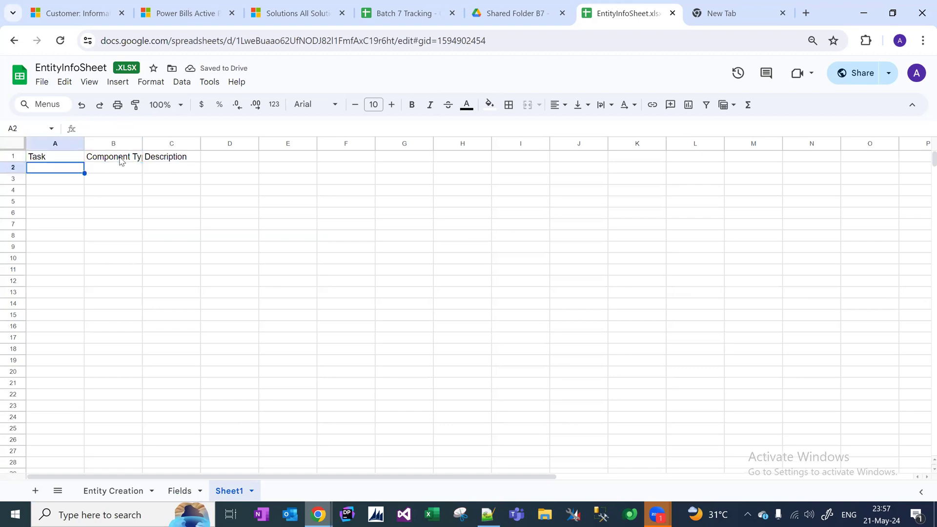
{"action": "type", "text": "Add fields on form"}
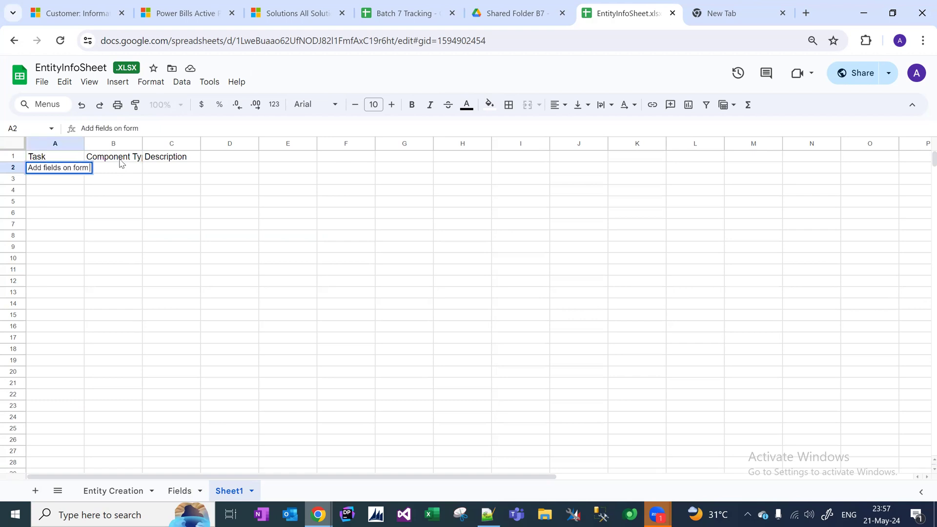
{"action": "left_click", "coordinate": [130, 156]}
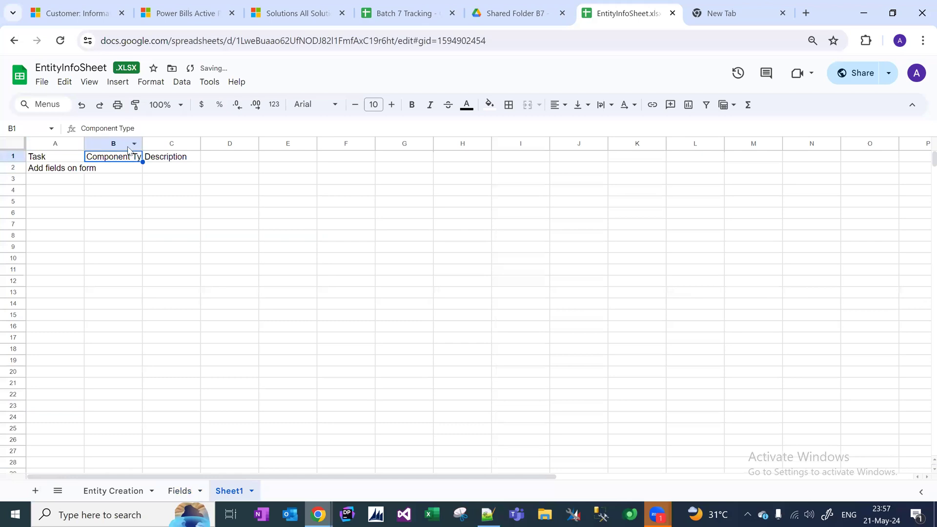
Insert an Entity column before Component Type and widen column A.
{"action": "left_click", "coordinate": [128, 146]}
{"action": "right_click", "coordinate": [128, 146]}
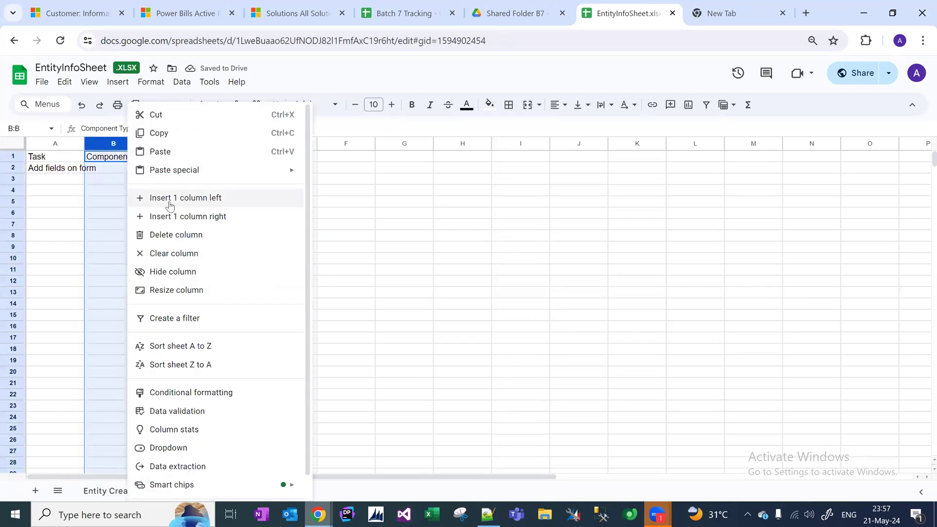
{"action": "left_click", "coordinate": [167, 200]}
{"action": "left_click", "coordinate": [116, 161]}
{"action": "type", "text": "Entity"}
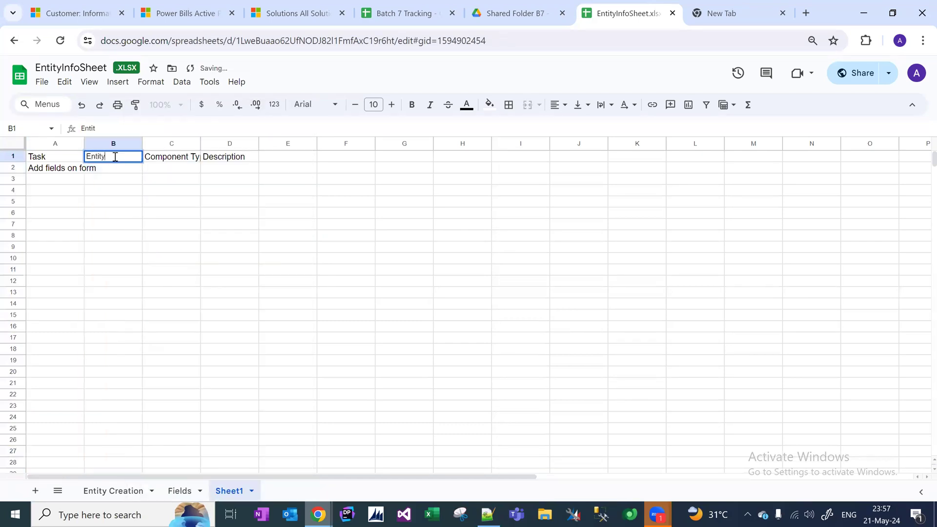
{"action": "key", "text": "Return"}
{"action": "left_click_drag", "start_coordinate": [83, 143], "coordinate": [155, 143]}
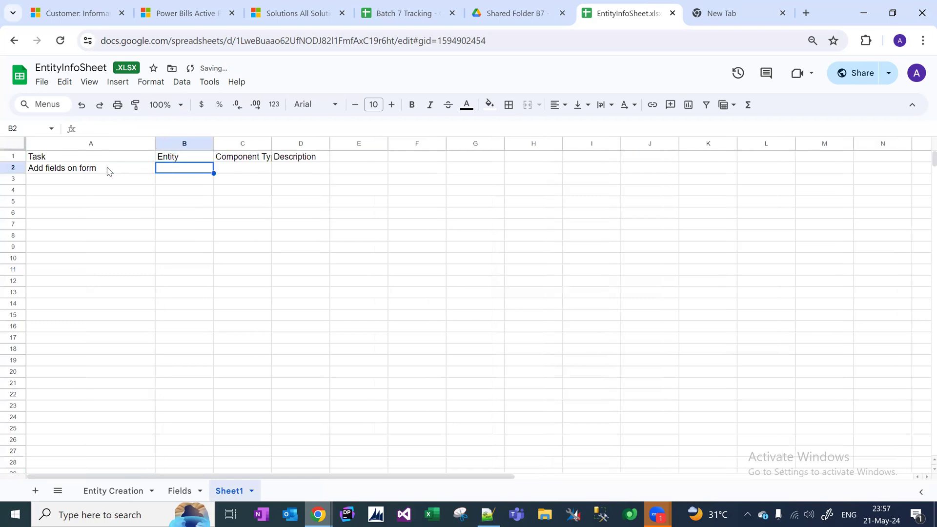
Change the A2 task to 'Add All Custom fields on form'.
{"action": "double_click", "coordinate": [43, 168]}
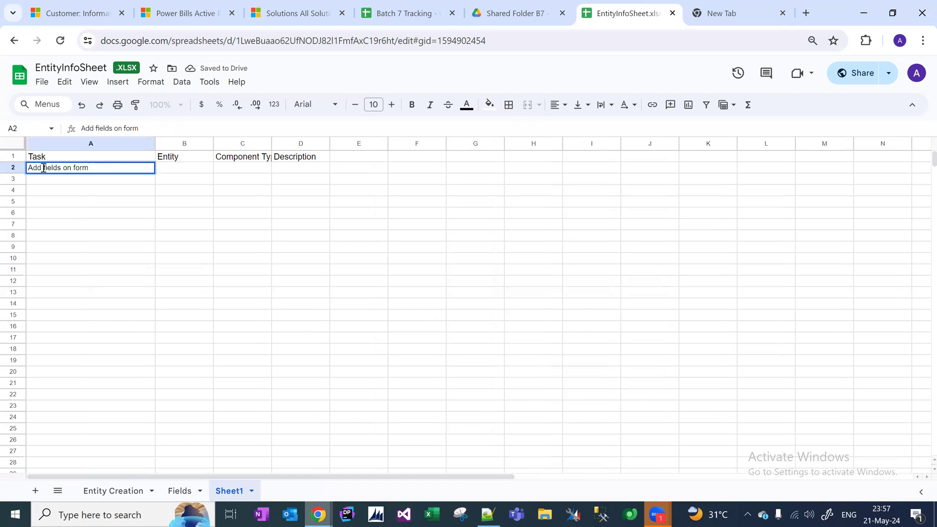
{"action": "type", "text": "All Custom"}
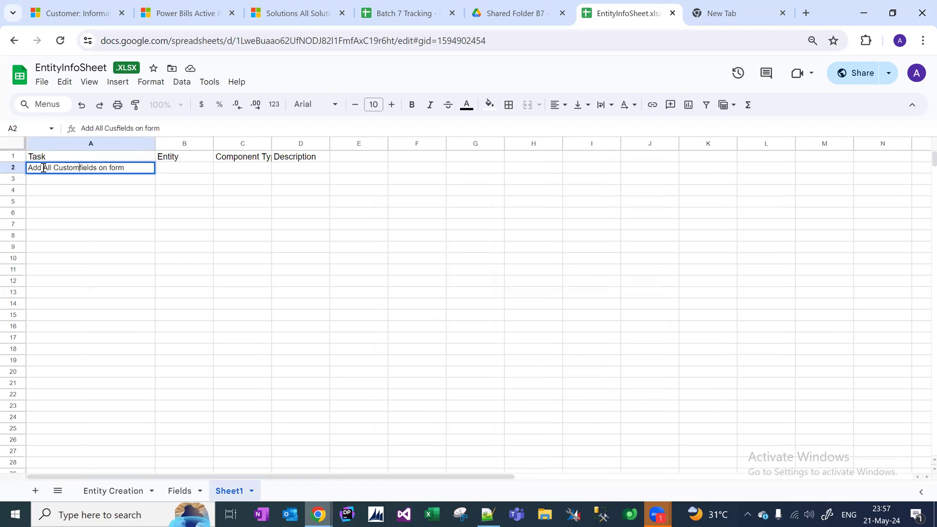
{"action": "key", "text": "Return"}
{"action": "key", "text": "Up"}
{"action": "key", "text": "Right"}
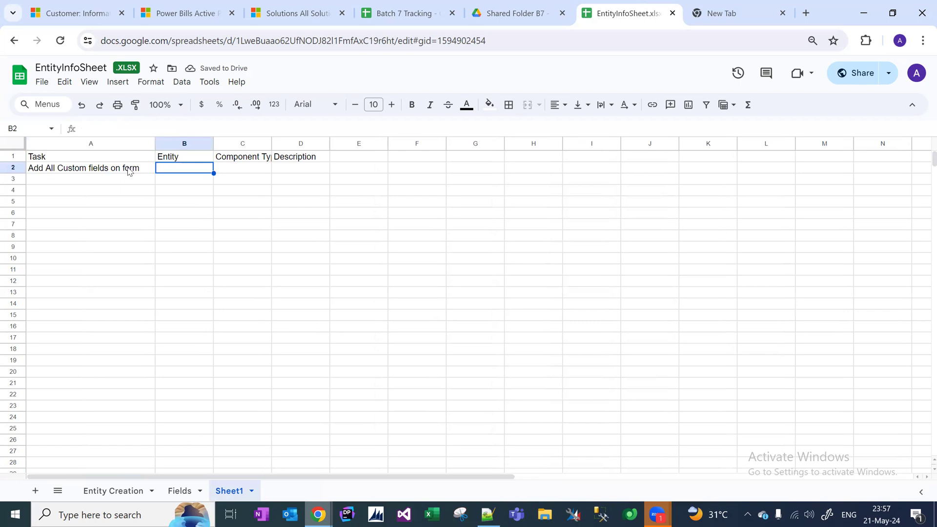
Fill row 2 with Power Bill, Form Design and 'Add all custom fields on form'.
{"action": "type", "text": "Power Bill"}
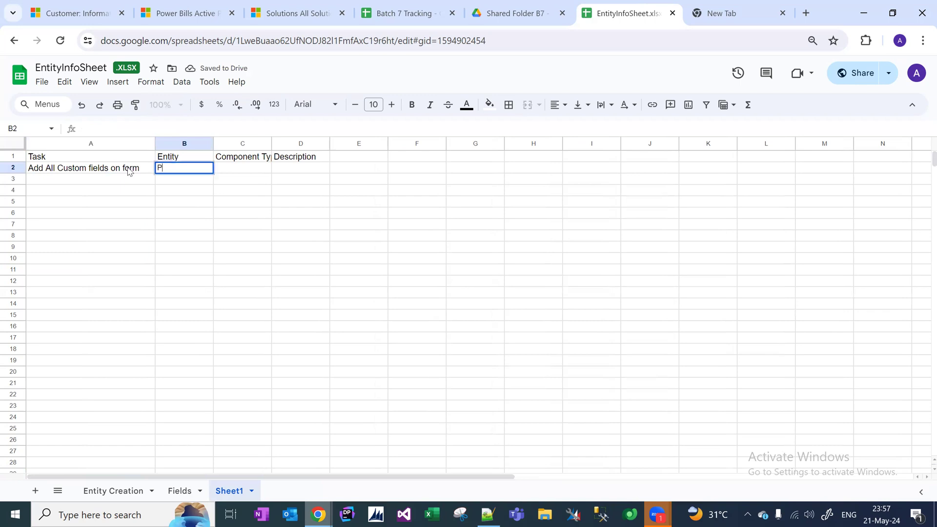
{"action": "key", "text": "Tab"}
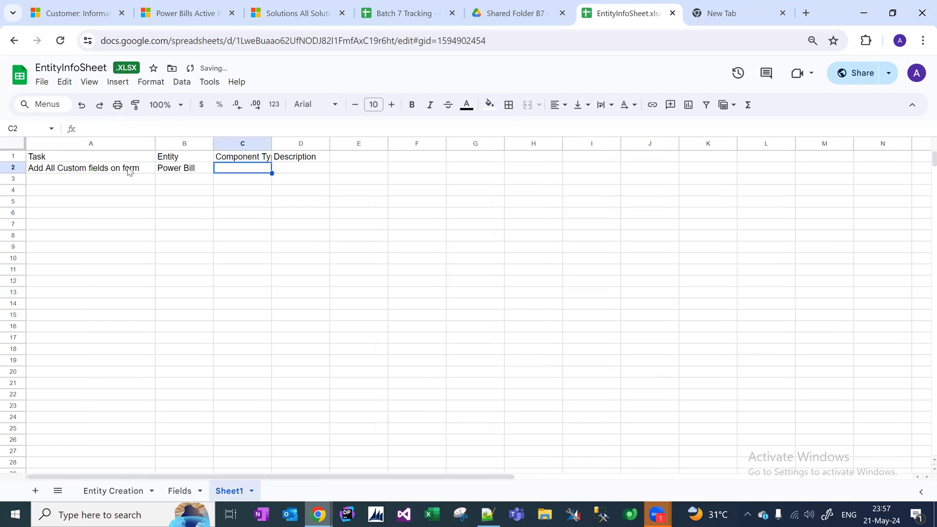
{"action": "type", "text": "Form Design"}
{"action": "key", "text": "Tab"}
{"action": "type", "text": "Add all custom"}
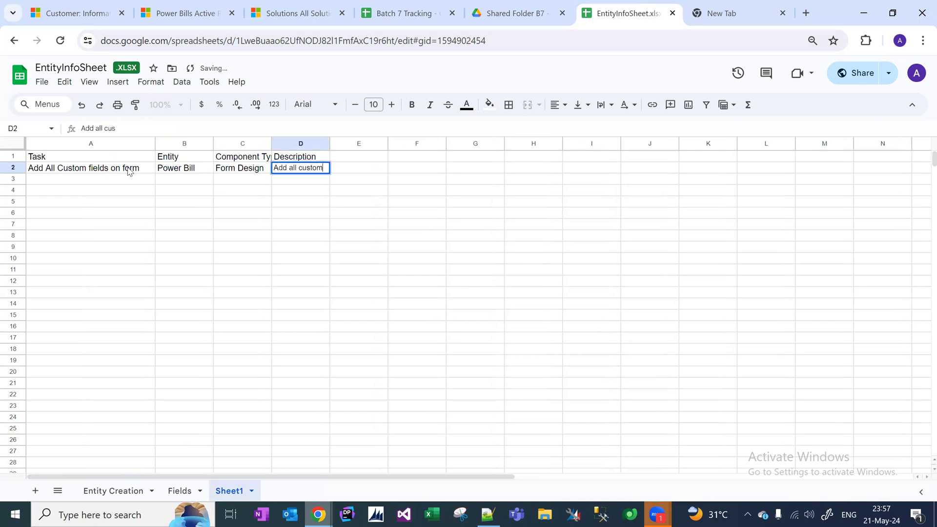
{"action": "type", "text": " fields on form"}
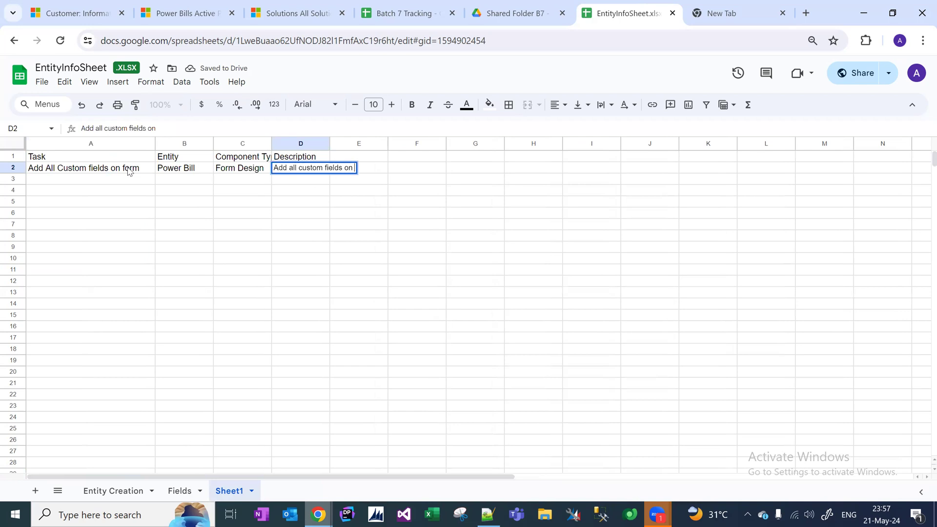
{"action": "key", "text": "Return"}
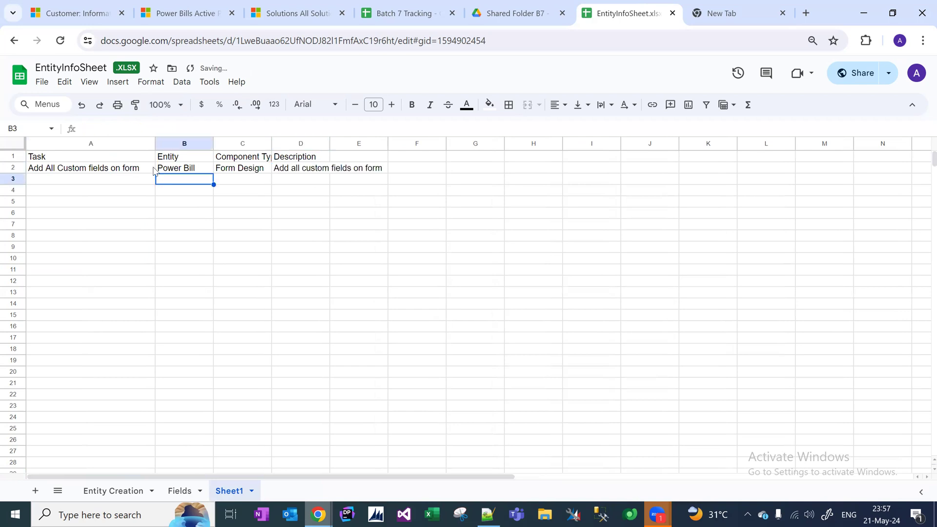
{"action": "left_click", "coordinate": [145, 169]}
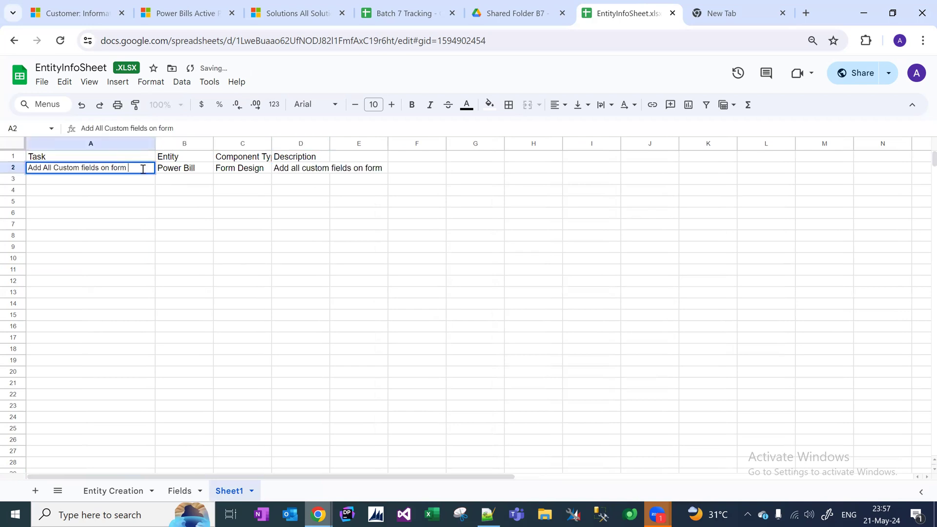
{"action": "left_click", "coordinate": [340, 172], "text": "shift"}
Copy row 2 into row 3 and change its entity to Customer.
{"action": "key", "text": "ctrl+c"}
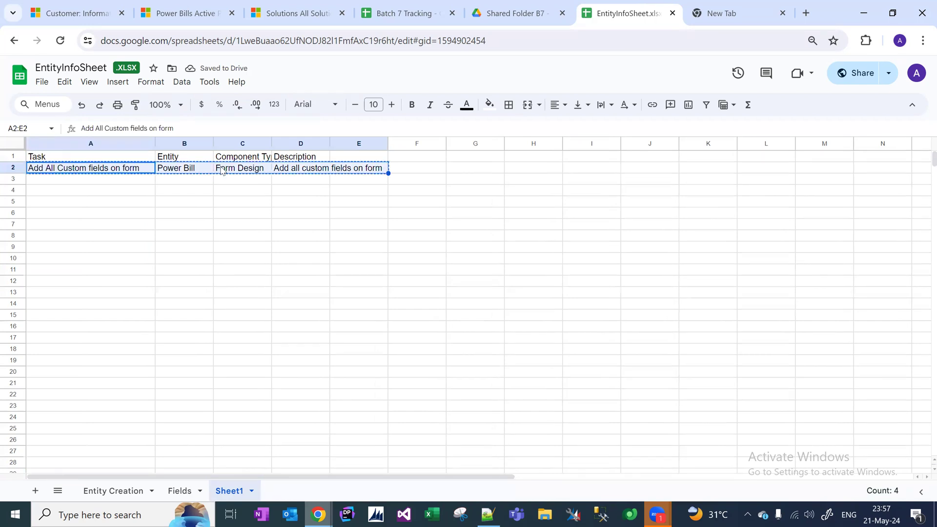
{"action": "left_click", "coordinate": [129, 180]}
{"action": "key", "text": "ctrl+v"}
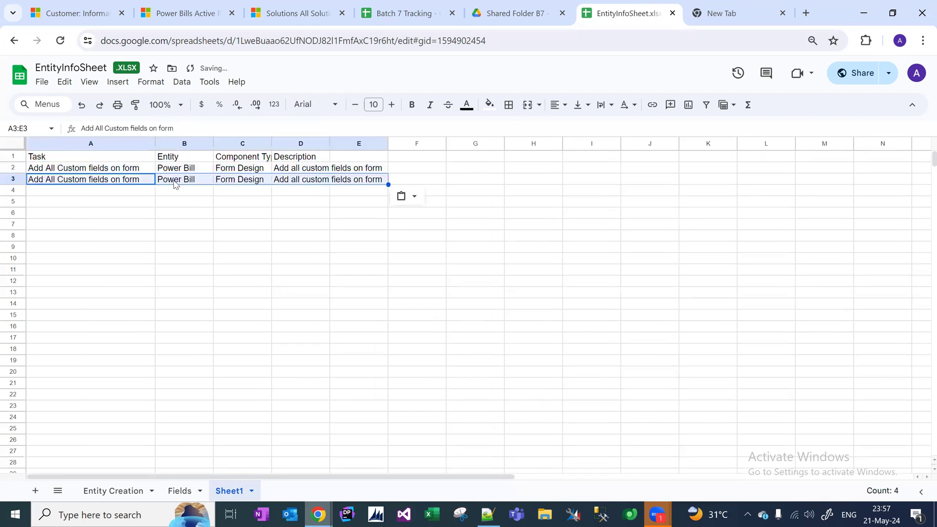
{"action": "double_click", "coordinate": [176, 182]}
{"action": "left_click_drag", "start_coordinate": [204, 179], "coordinate": [159, 173]}
{"action": "type", "text": "Customer"}
{"action": "key", "text": "Return"}
{"action": "key", "text": "Up"}
{"action": "key", "text": "Left"}
{"action": "key", "text": "Right"}
{"action": "key", "text": "Right"}
{"action": "key", "text": "Right"}
Fill row 4 with the customer-page subgrid task, Customer, Subgrid and 'Add subgrid on the customer page for power bills'.
{"action": "key", "text": "Down"}
{"action": "key", "text": "Left"}
{"action": "key", "text": "Left"}
{"action": "key", "text": "Left"}
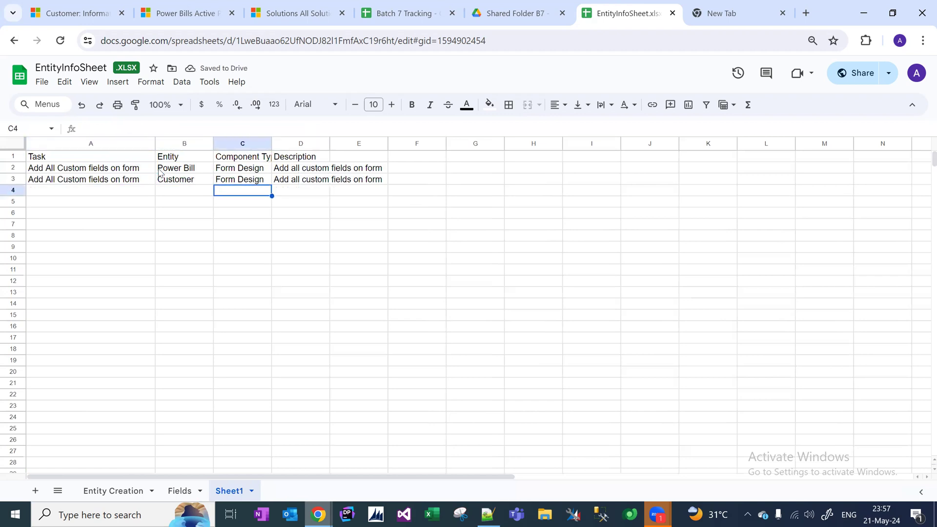
{"action": "type", "text": "S"}
{"action": "type", "text": "dd s"}
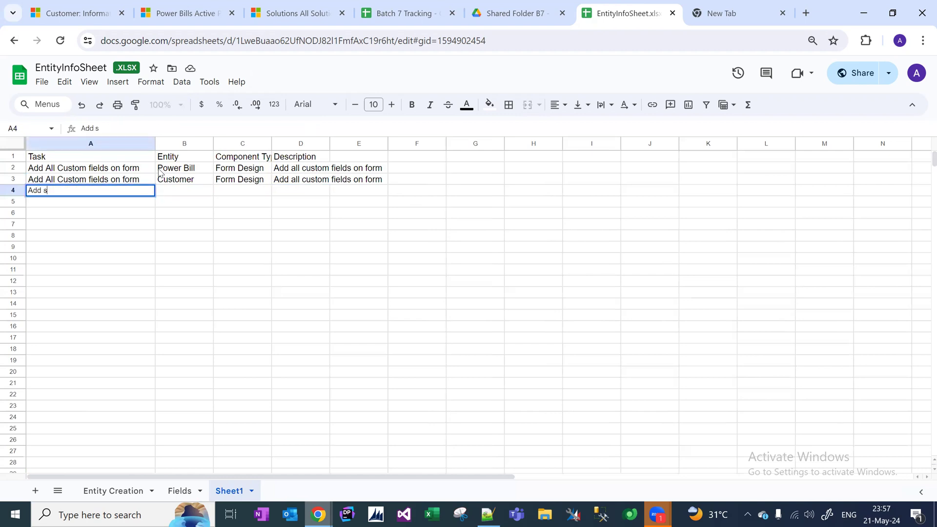
{"action": "type", "text": "ubgrid on the customer page"}
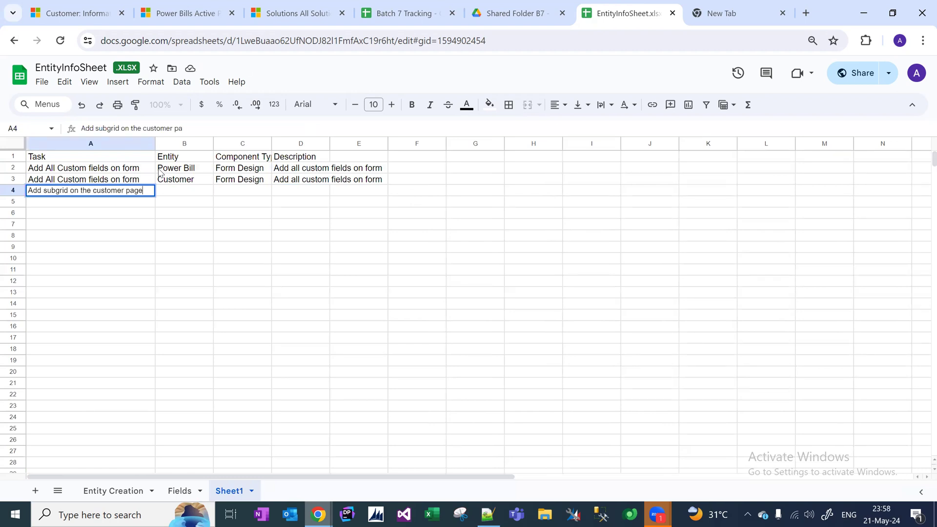
{"action": "key", "text": "Tab"}
{"action": "type", "text": "Customer"}
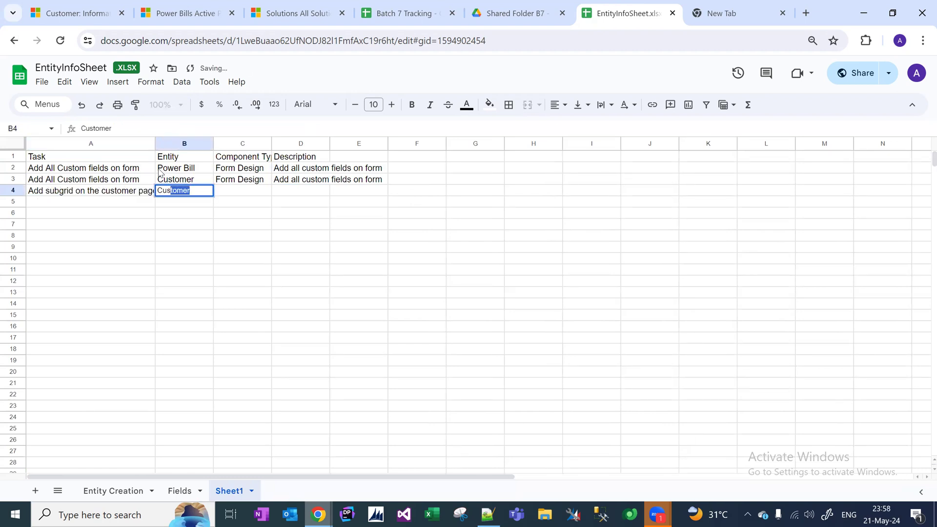
{"action": "key", "text": "Tab"}
{"action": "type", "text": "Form"}
{"action": "key", "text": "BackSpace"}
{"action": "key", "text": "BackSpace"}
{"action": "key", "text": "BackSpace"}
{"action": "key", "text": "BackSpace"}
{"action": "key", "text": "BackSpace"}
{"action": "type", "text": "Subgrid"}
{"action": "key", "text": "Tab"}
{"action": "type", "text": "Add "}
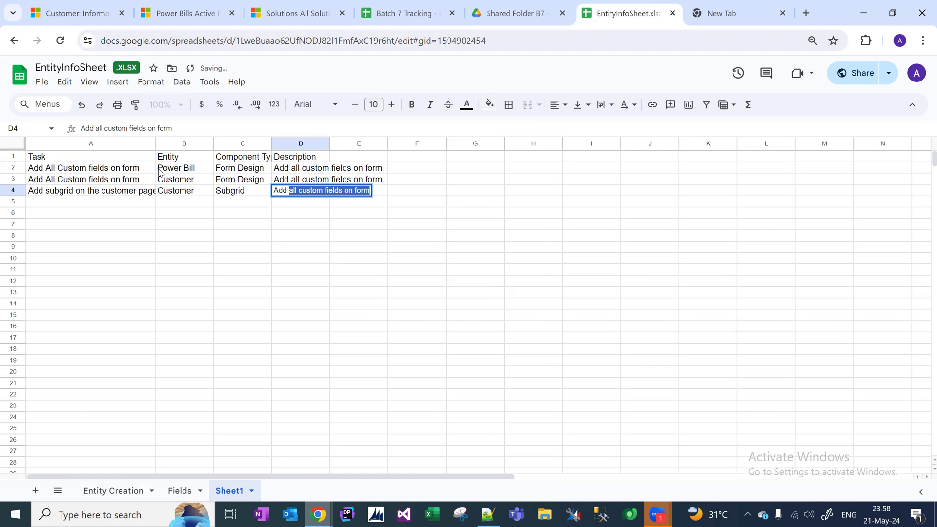
{"action": "type", "text": "subgrid on "}
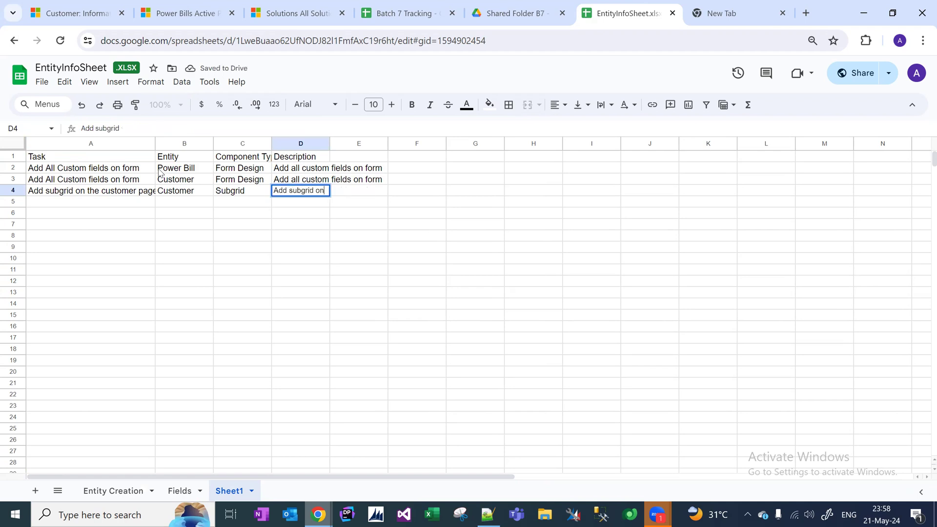
{"action": "type", "text": "the customer page for pow"}
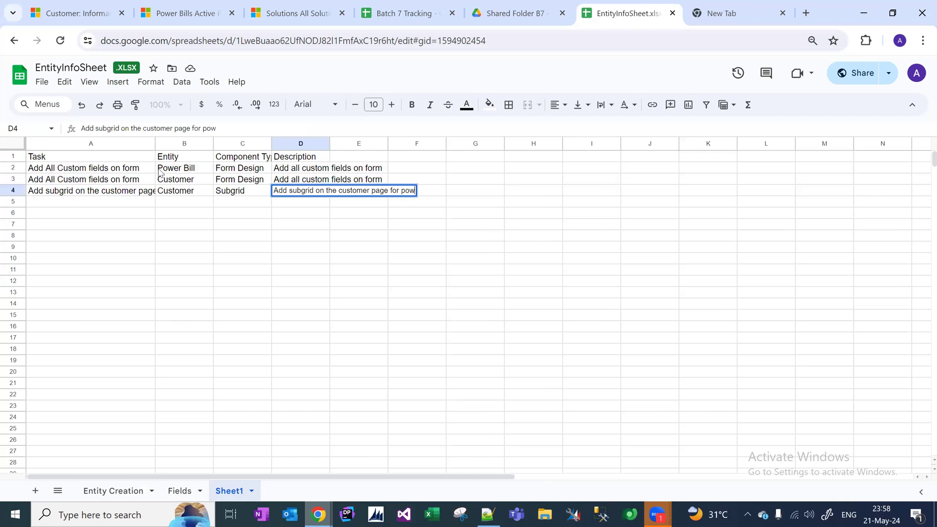
{"action": "type", "text": "er bills"}
{"action": "key", "text": "Return"}
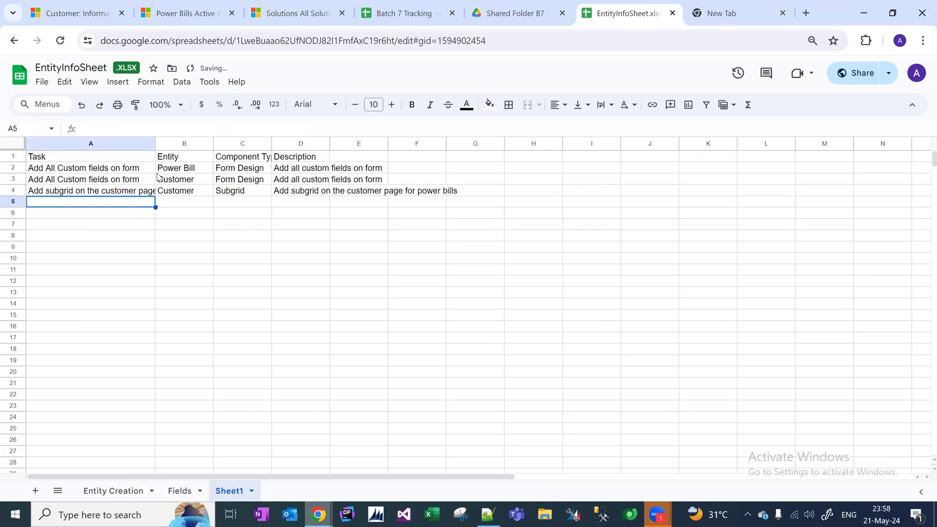
{"action": "left_click", "coordinate": [177, 490]}
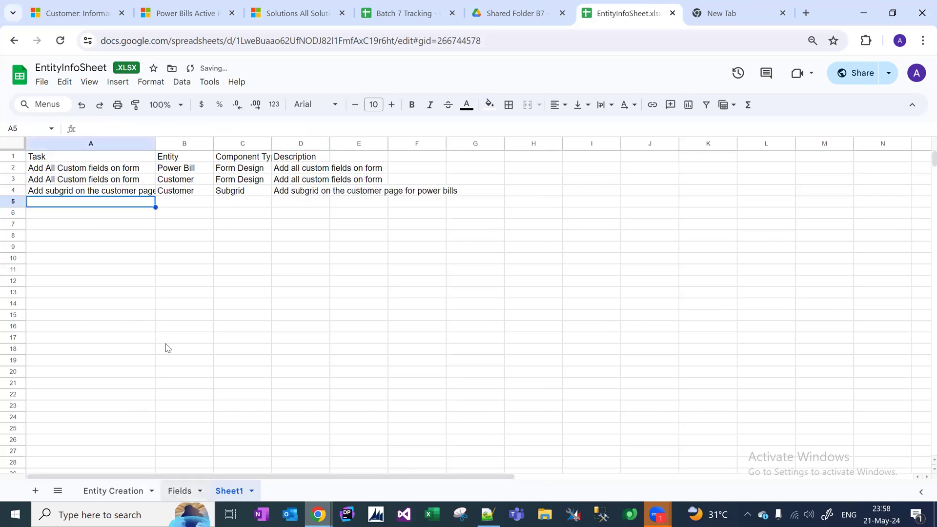
{"action": "left_click", "coordinate": [100, 295]}
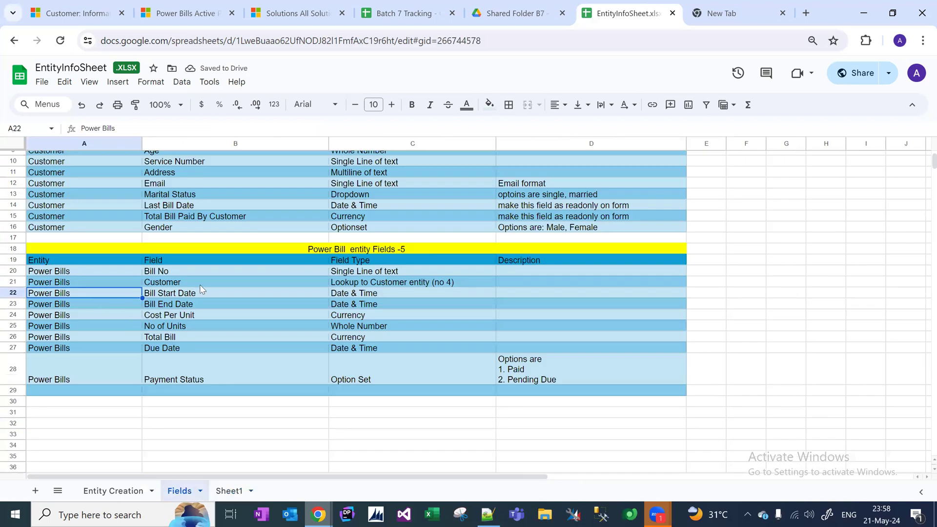
{"action": "left_click", "coordinate": [198, 283]}
{"action": "left_click", "coordinate": [467, 282]}
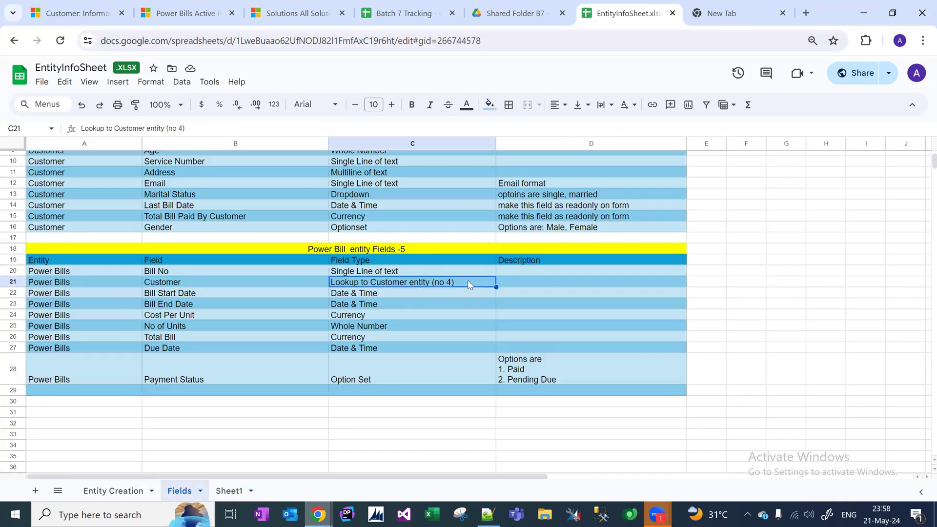
{"action": "double_click", "coordinate": [468, 282]}
{"action": "left_click_drag", "start_coordinate": [471, 282], "coordinate": [419, 283]}
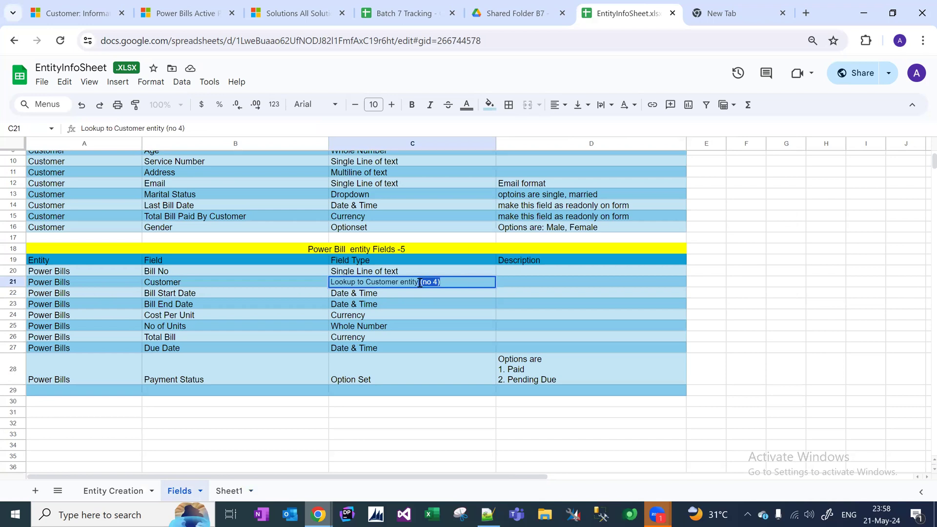
{"action": "key", "text": "BackSpace"}
{"action": "left_click", "coordinate": [572, 350]}
{"action": "left_click", "coordinate": [448, 282]}
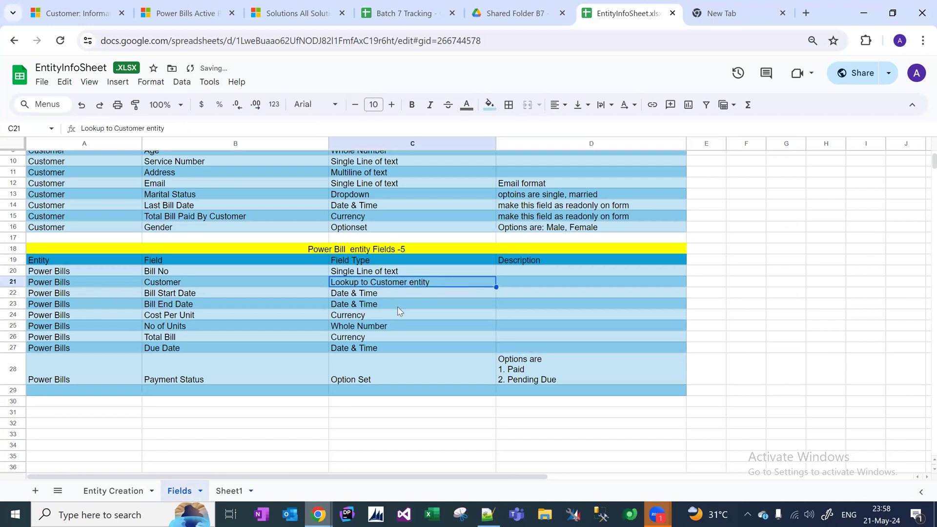
{"action": "left_click", "coordinate": [210, 360]}
{"action": "left_click", "coordinate": [232, 227]}
{"action": "left_click", "coordinate": [203, 195]}
{"action": "key", "text": "Up"}
{"action": "key", "text": "Up"}
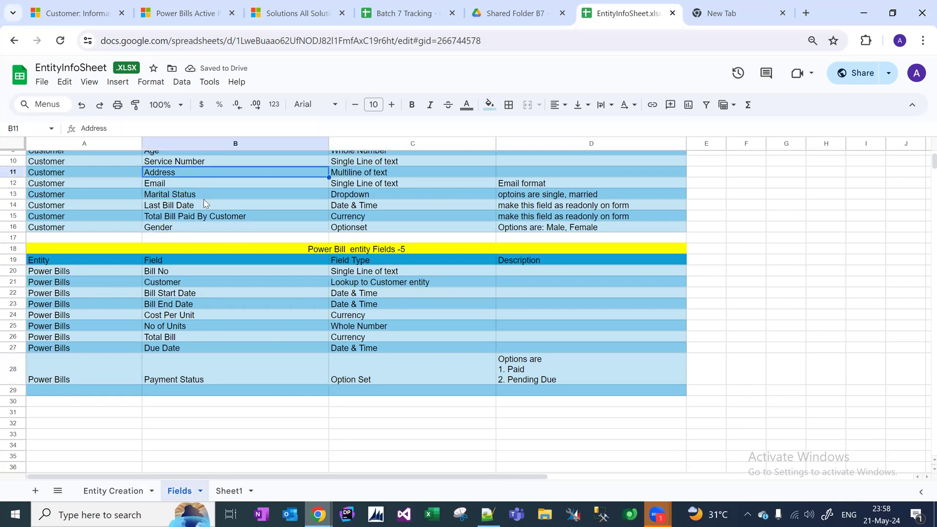
{"action": "key", "text": "Up"}
{"action": "key", "text": "Up"}
{"action": "key", "text": "Up"}
{"action": "key", "text": "Up"}
{"action": "key", "text": "Up"}
{"action": "key", "text": "Up"}
{"action": "key", "text": "Up"}
{"action": "key", "text": "Up"}
{"action": "key", "text": "Up"}
{"action": "key", "text": "Up"}
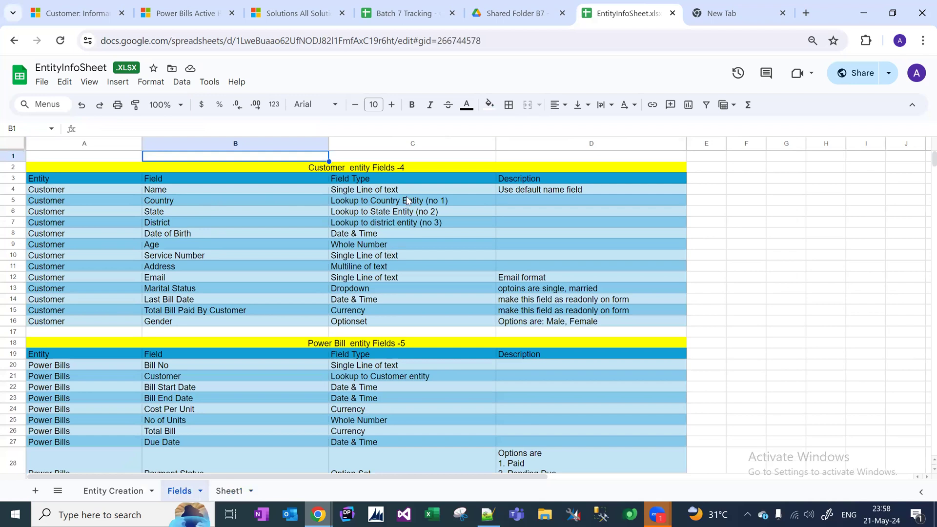
{"action": "double_click", "coordinate": [430, 167]}
{"action": "key", "text": "BackSpace"}
{"action": "key", "text": "BackSpace"}
{"action": "key", "text": "BackSpace"}
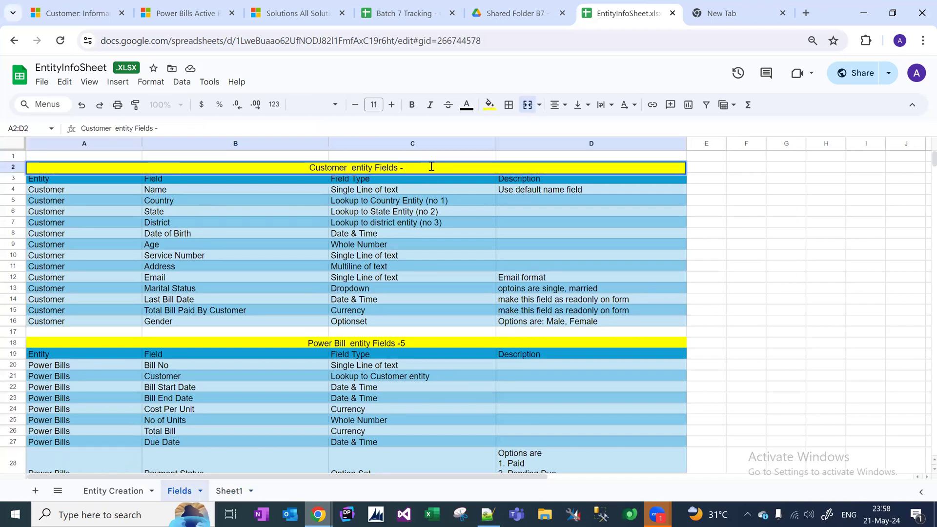
{"action": "double_click", "coordinate": [423, 342]}
{"action": "key", "text": "BackSpace"}
{"action": "key", "text": "BackSpace"}
{"action": "key", "text": "BackSpace"}
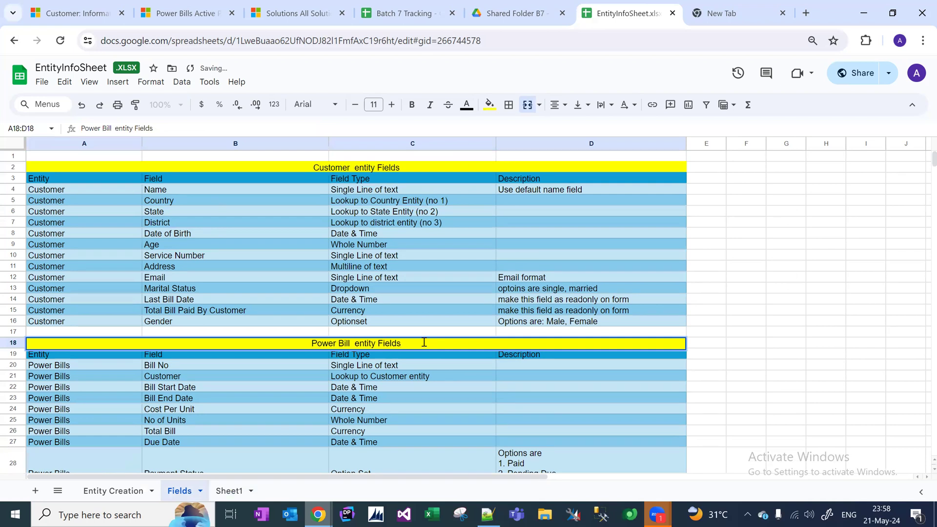
{"action": "key", "text": "Return"}
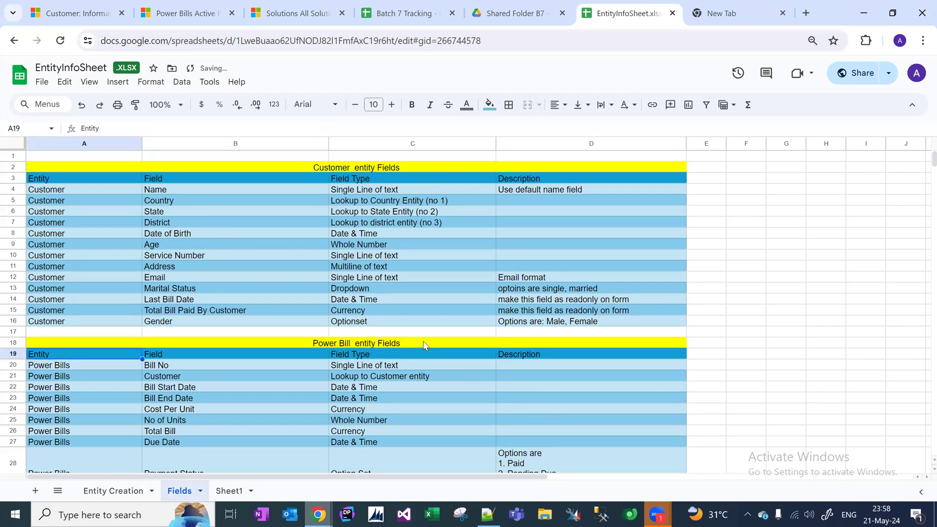
{"action": "left_click", "coordinate": [387, 370]}
{"action": "left_click", "coordinate": [381, 385]}
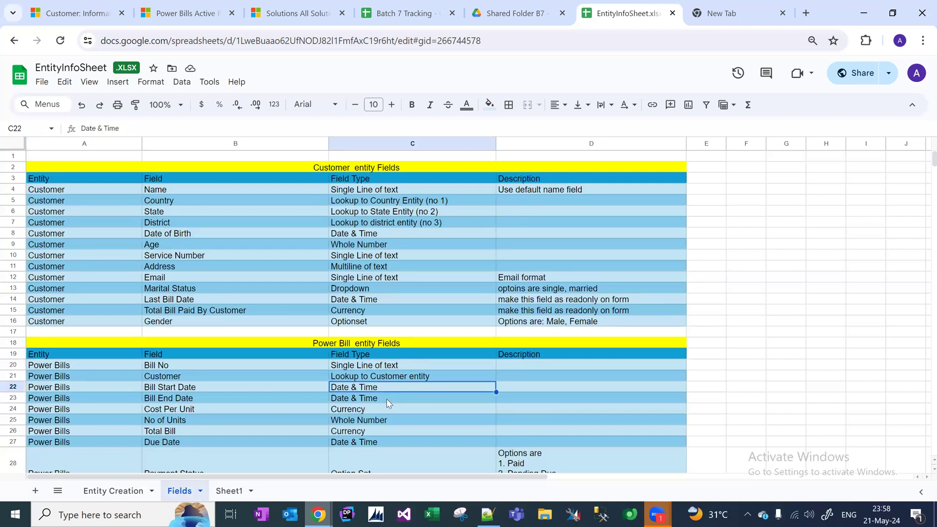
{"action": "left_click", "coordinate": [386, 399]}
{"action": "left_click", "coordinate": [247, 391]}
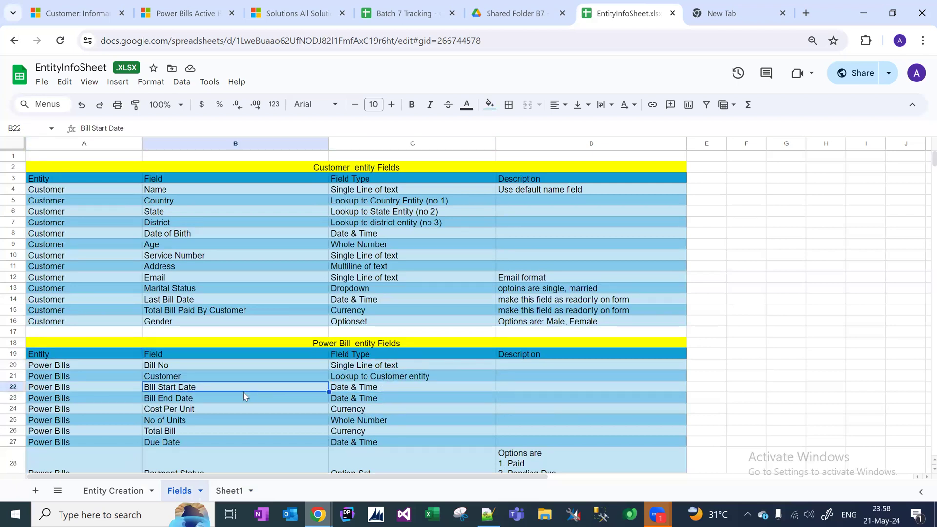
{"action": "left_click", "coordinate": [214, 402]}
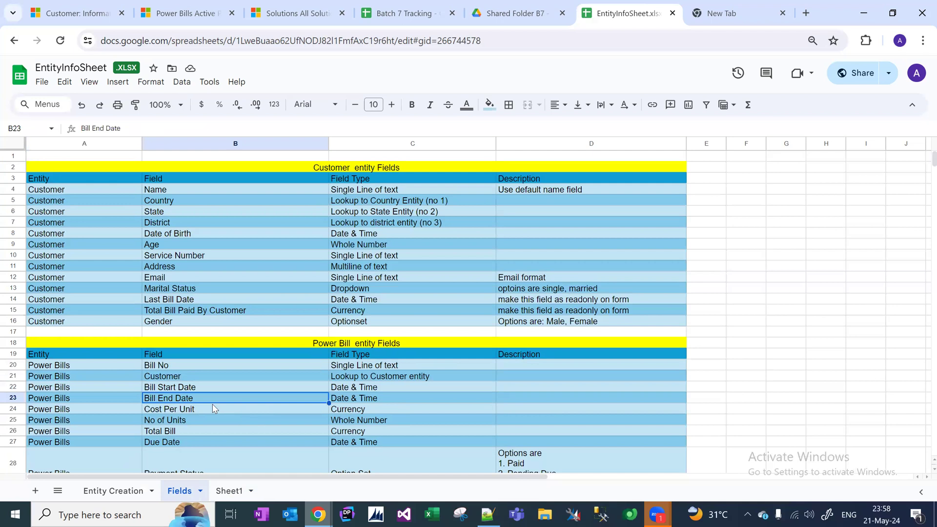
{"action": "left_click", "coordinate": [88, 398]}
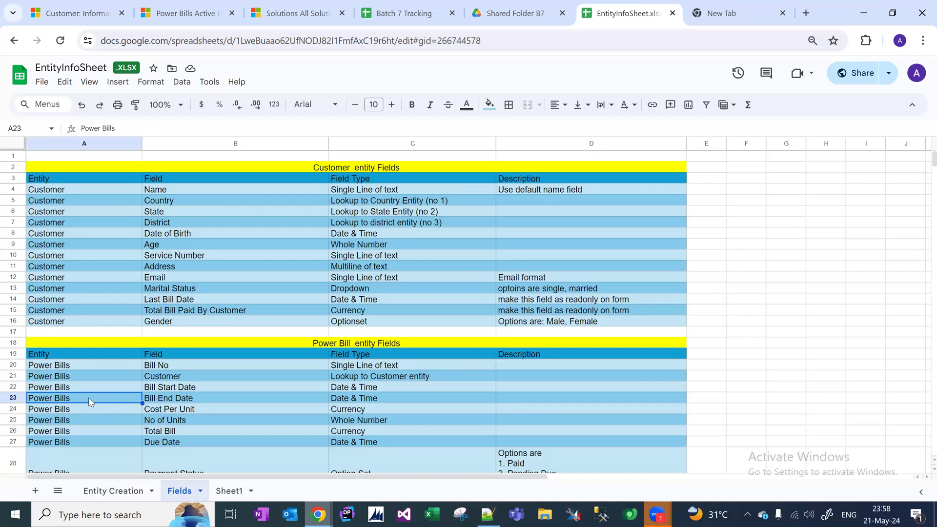
{"action": "left_click", "coordinate": [179, 430]}
{"action": "left_click", "coordinate": [259, 405]}
{"action": "right_click", "coordinate": [259, 405]}
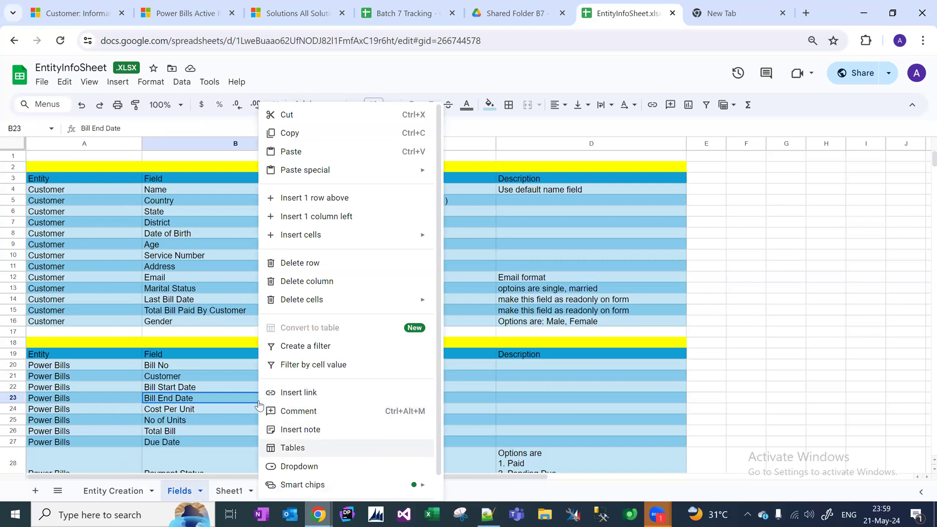
{"action": "left_click", "coordinate": [205, 384]}
{"action": "left_click", "coordinate": [205, 414]}
{"action": "key", "text": "Down"}
{"action": "key", "text": "Down"}
{"action": "key", "text": "Down"}
{"action": "key", "text": "Down"}
{"action": "key", "text": "Down"}
{"action": "key", "text": "Down"}
{"action": "key", "text": "Down"}
{"action": "key", "text": "Up"}
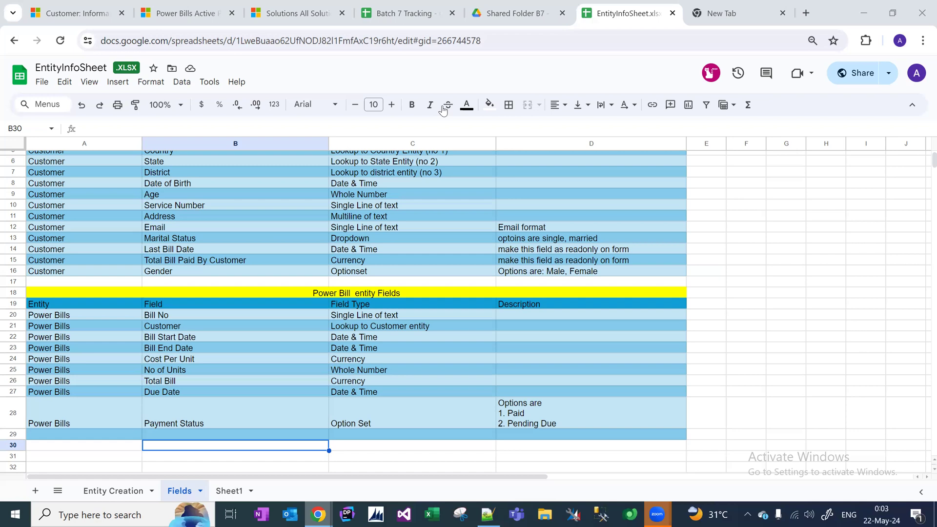
{"action": "left_click", "coordinate": [870, 513]}
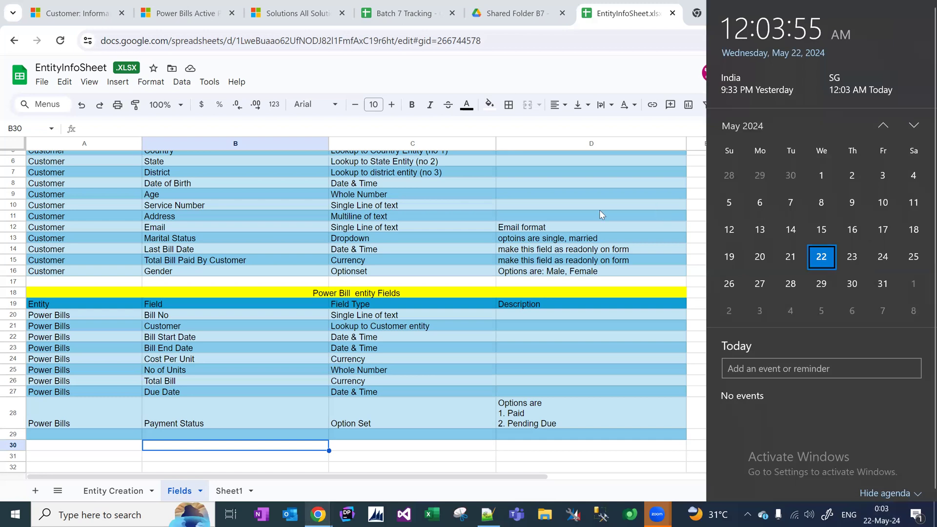
{"action": "key", "text": "Escape"}
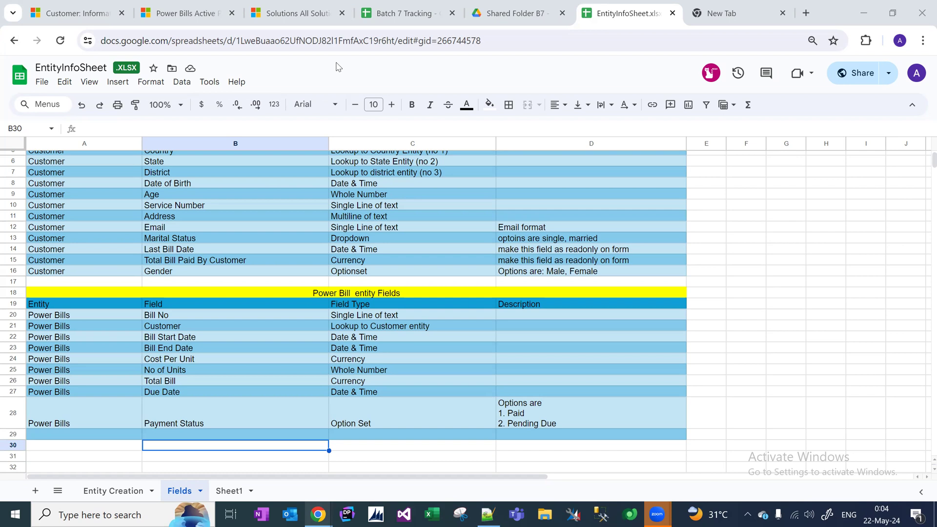
Start a new line below the lookup note and add the role Project Maneger.
{"action": "mouse_move", "coordinate": [380, 24]}
{"action": "left_click", "coordinate": [490, 513]}
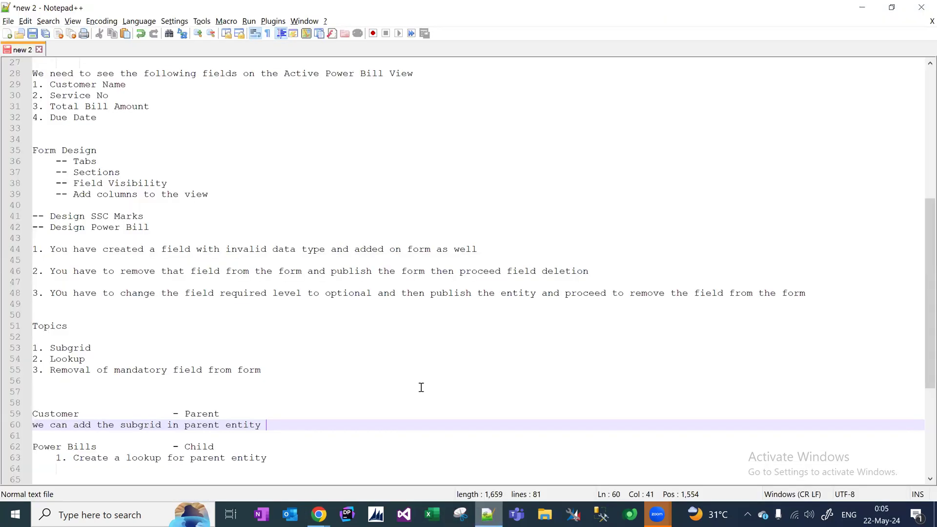
{"action": "left_click", "coordinate": [335, 465]}
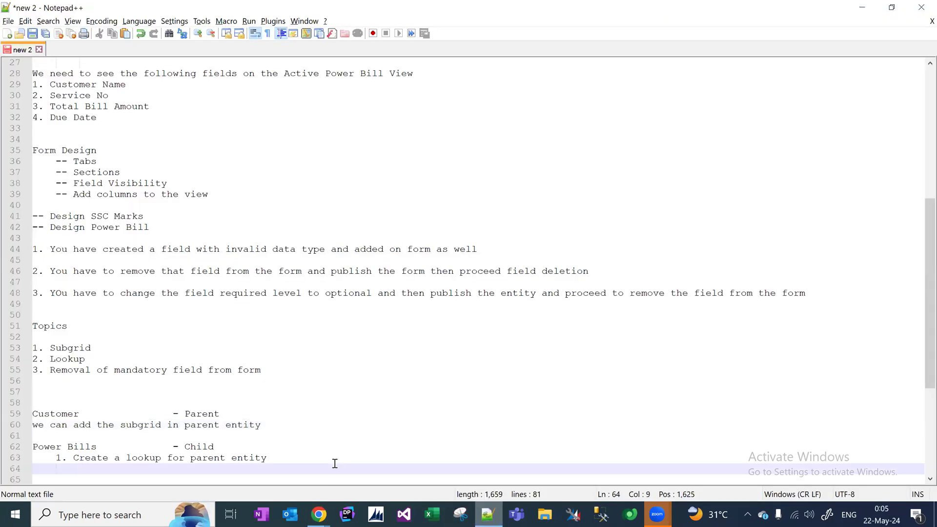
{"action": "key", "text": "Return"}
{"action": "key", "text": "Return"}
{"action": "key", "text": "Return"}
{"action": "key", "text": "Return"}
{"action": "key", "text": "BackSpace"}
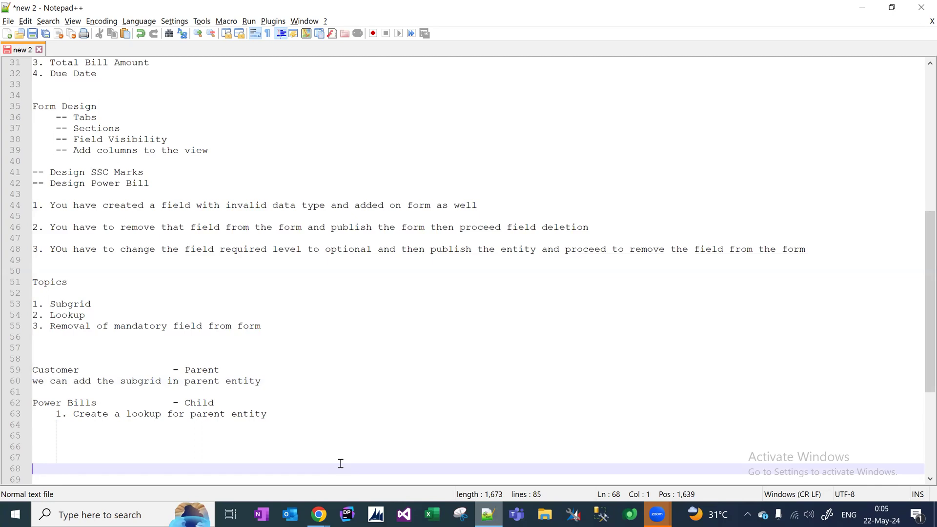
{"action": "type", "text": "Project Manger"}
{"action": "key", "text": "Return"}
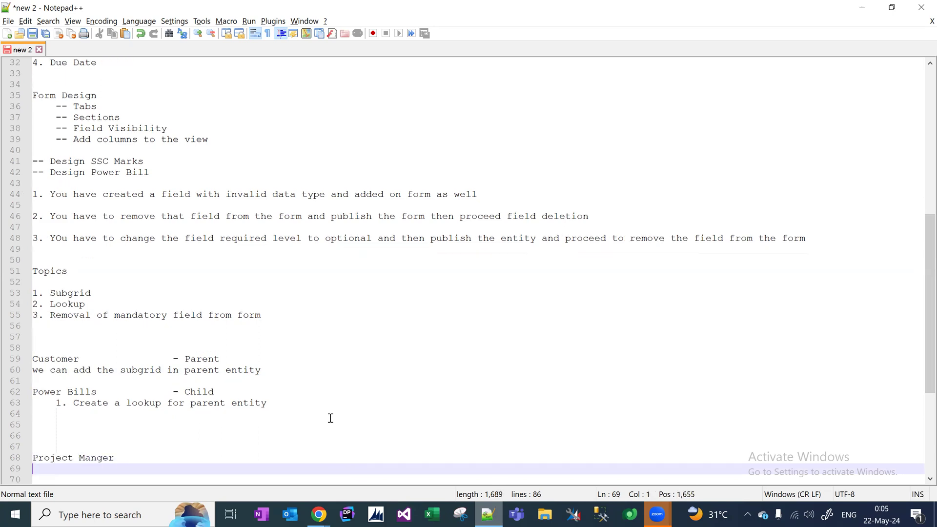
{"action": "key", "text": "BackSpace"}
{"action": "key", "text": "BackSpace"}
{"action": "key", "text": "BackSpace"}
{"action": "key", "text": "BackSpace"}
{"action": "type", "text": "ege"}
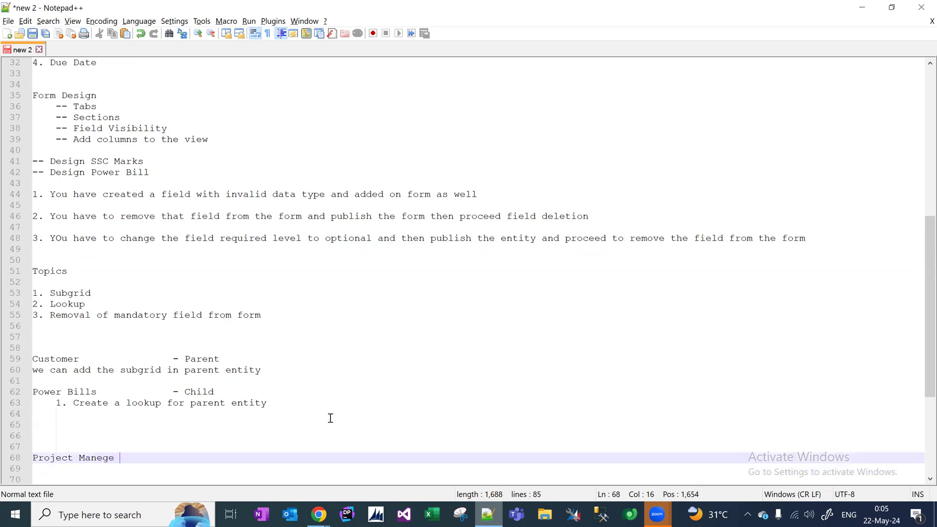
{"action": "key", "text": "BackSpace"}
{"action": "type", "text": "r"}
{"action": "key", "text": "Return"}
Add roles Function Consultant, Technical Consultant/Developer, Team Lead and Solution Architect, one per line.
{"action": "type", "text": "Function Consultant"}
{"action": "key", "text": "Return"}
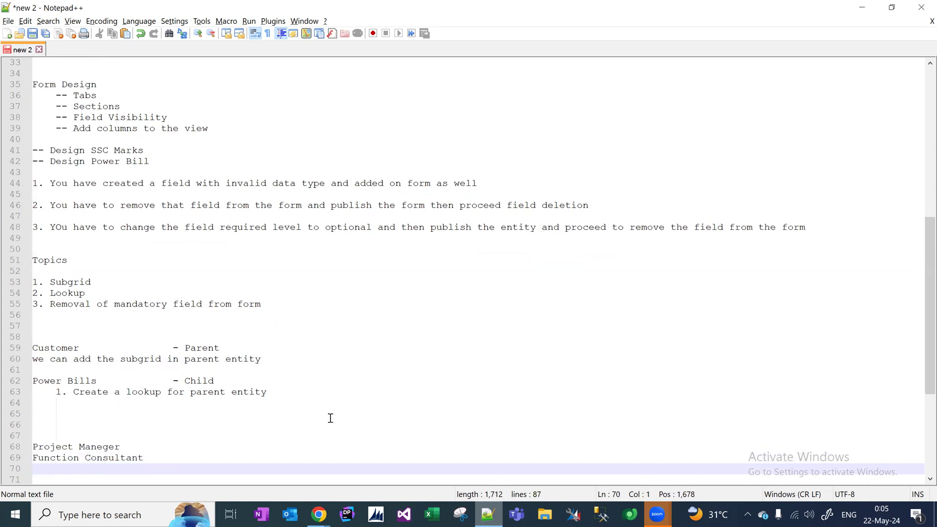
{"action": "type", "text": "Technoical Consult"}
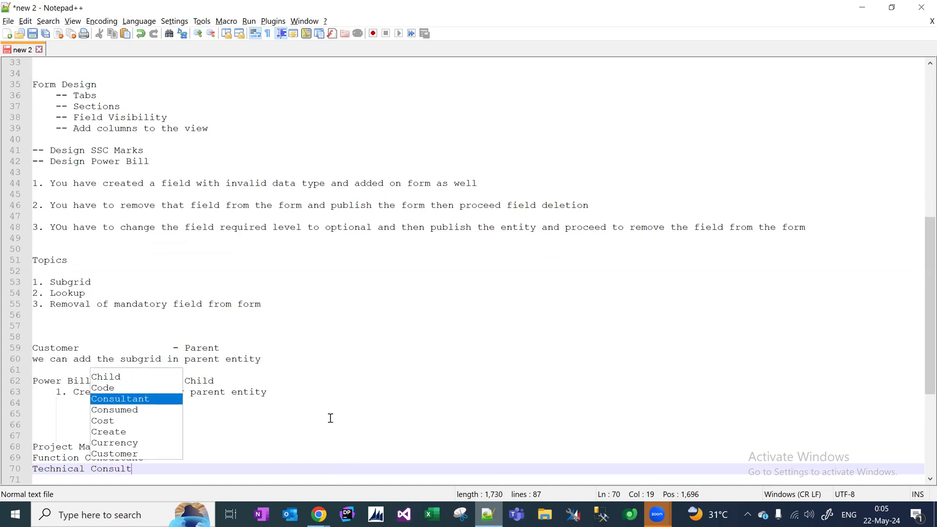
{"action": "type", "text": "ant /Developer"}
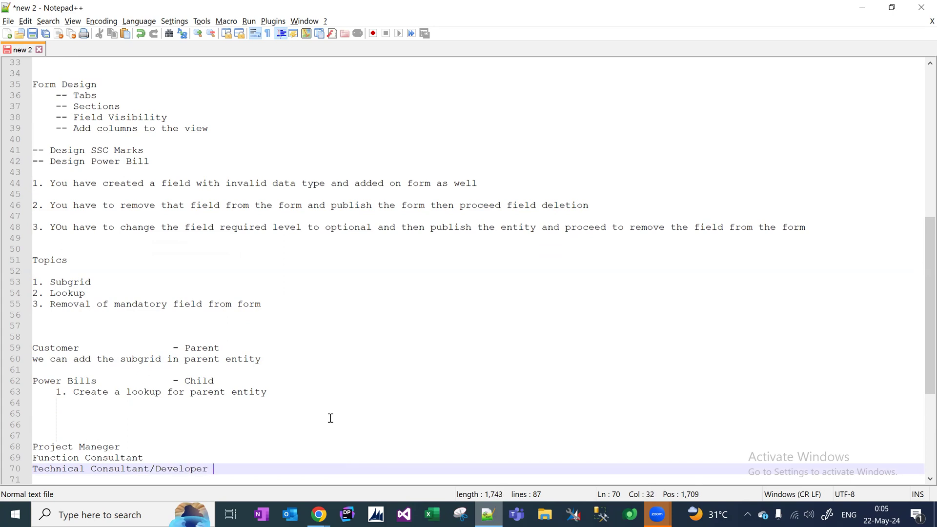
{"action": "key", "text": "Return"}
{"action": "type", "text": "Team Lead"}
{"action": "key", "text": "Return"}
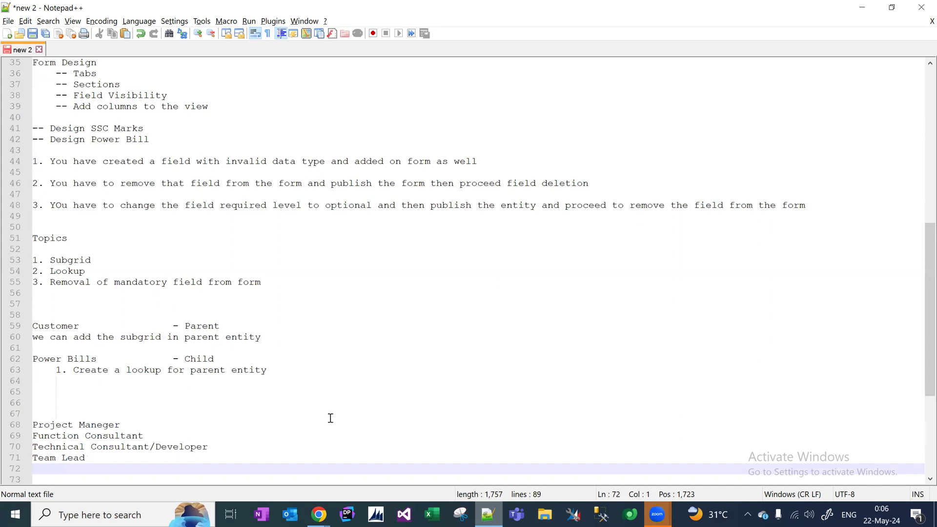
{"action": "type", "text": "Solution Arc"}
{"action": "key", "text": "BackSpace"}
{"action": "type", "text": "c"}
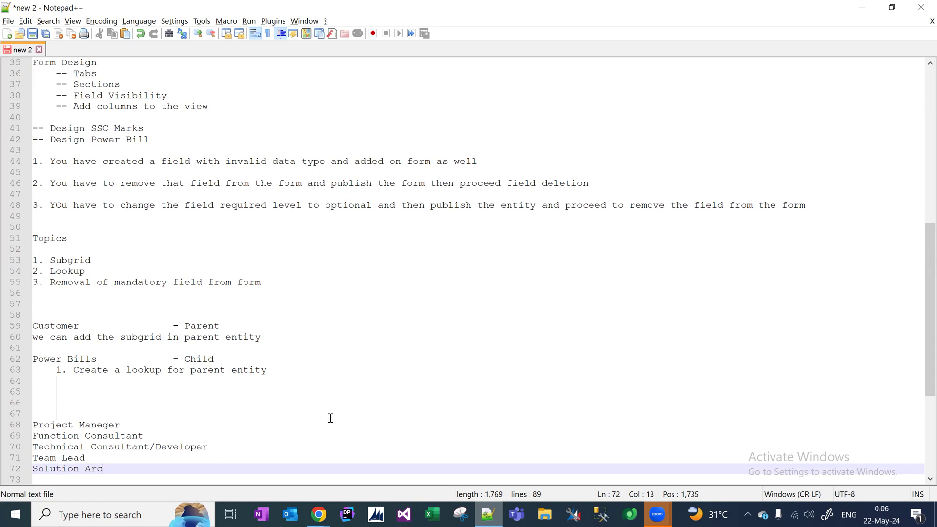
{"action": "type", "text": "hitect"}
{"action": "key", "text": "Return"}
{"action": "key", "text": "Return"}
{"action": "key", "text": "Return"}
{"action": "key", "text": "Return"}
{"action": "key", "text": "Return"}
{"action": "key", "text": "Return"}
{"action": "key", "text": "Return"}
{"action": "key", "text": "Return"}
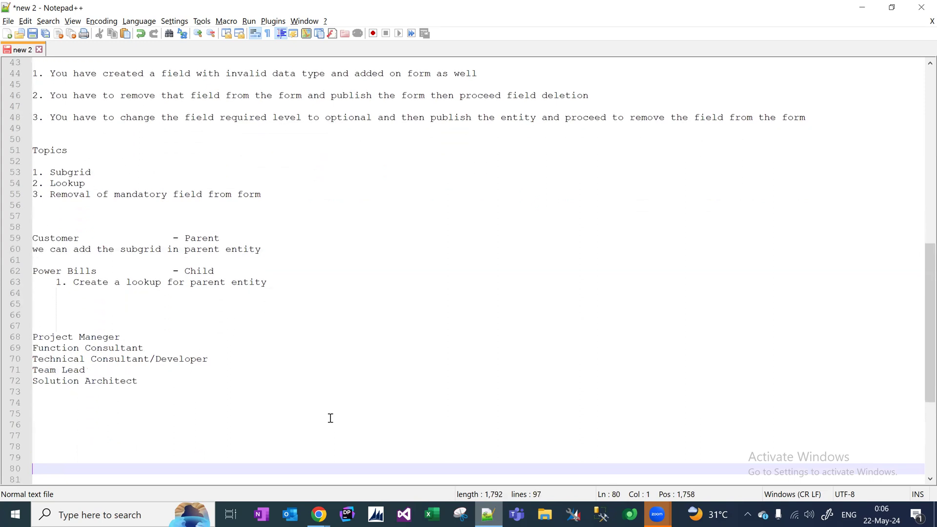
Remove the extra empty lines and add a Business Users heading, spaced below the roles.
{"action": "key", "text": "BackSpace"}
{"action": "key", "text": "BackSpace"}
{"action": "key", "text": "BackSpace"}
{"action": "key", "text": "BackSpace"}
{"action": "key", "text": "BackSpace"}
{"action": "key", "text": "BackSpace"}
{"action": "key", "text": "BackSpace"}
{"action": "type", "text": "Busin"}
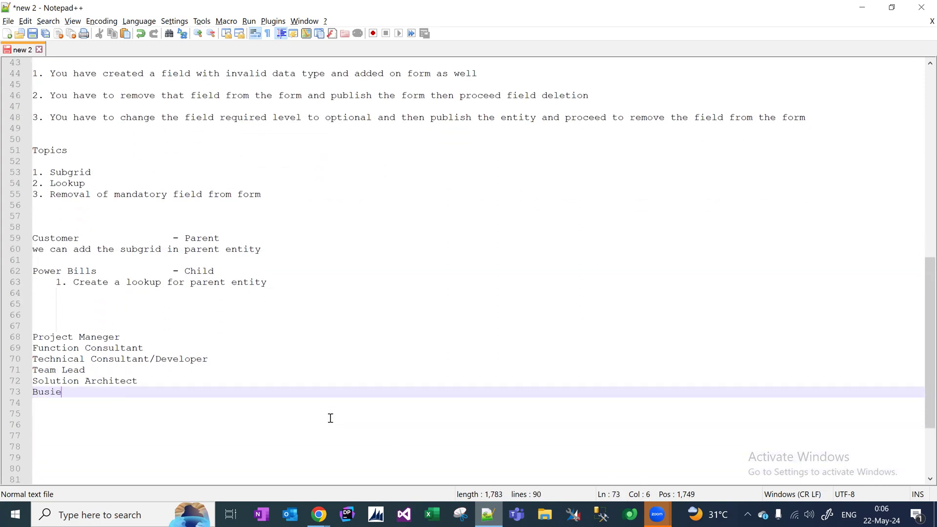
{"action": "type", "text": "ess Users"}
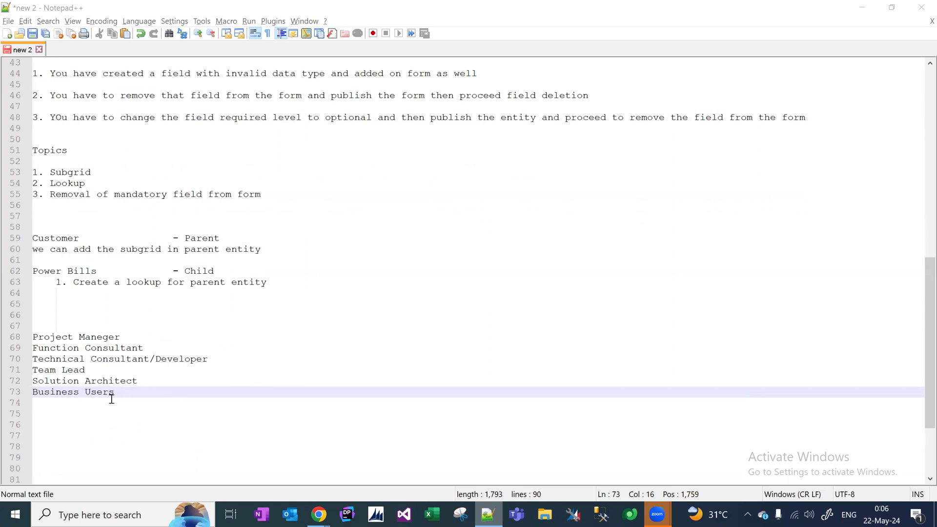
{"action": "left_click_drag", "start_coordinate": [132, 389], "coordinate": [112, 396]}
{"action": "left_click", "coordinate": [158, 379]}
{"action": "key", "text": "Return"}
{"action": "key", "text": "Return"}
{"action": "key", "text": "Return"}
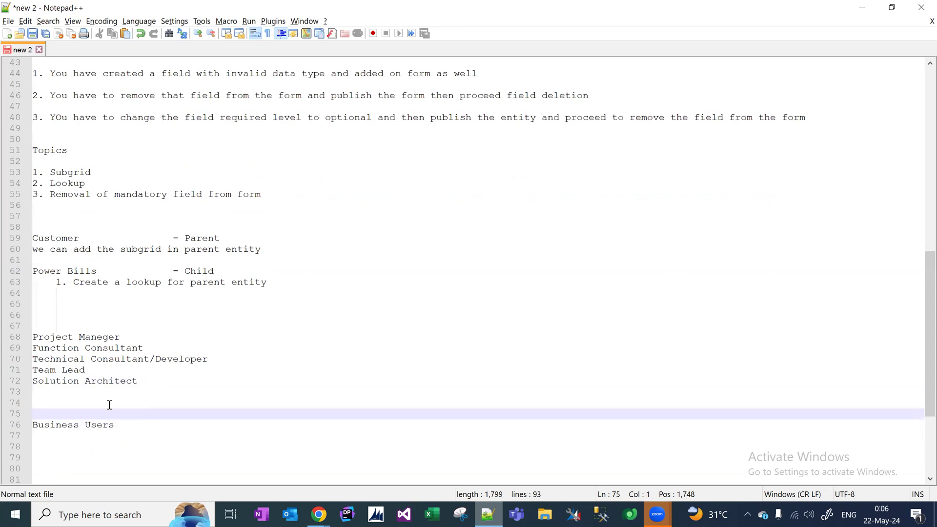
{"action": "left_click_drag", "start_coordinate": [131, 428], "coordinate": [20, 429]}
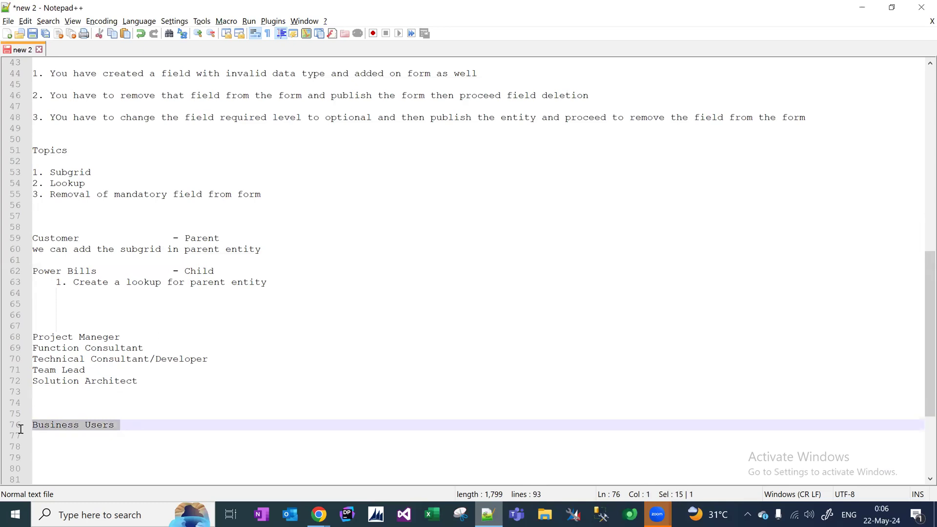
{"action": "left_click", "coordinate": [124, 426]}
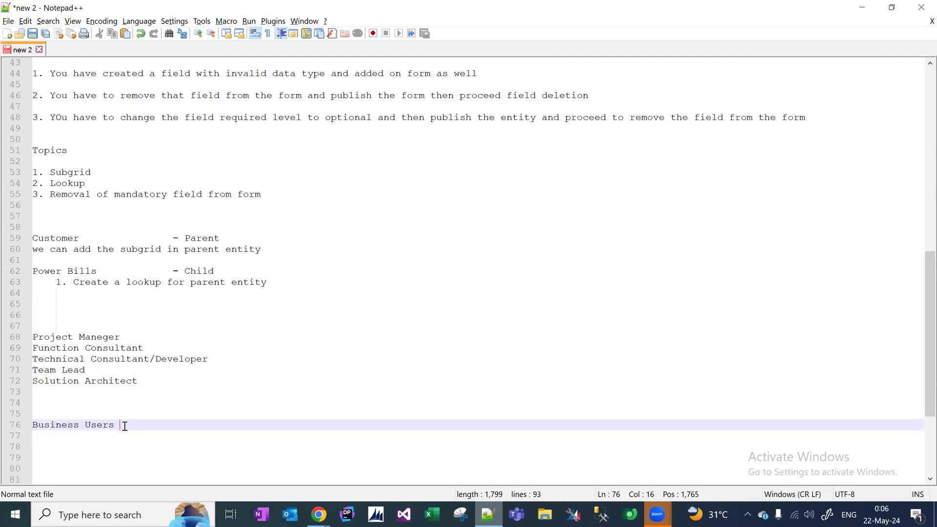
{"action": "key", "text": "shift+Left"}
{"action": "key", "text": "shift+Left"}
{"action": "key", "text": "shift+Left"}
{"action": "key", "text": "shift+Left"}
{"action": "key", "text": "shift+Left"}
{"action": "key", "text": "shift+Left"}
{"action": "key", "text": "shift+Left"}
{"action": "key", "text": "shift+Left"}
{"action": "key", "text": "shift+Left"}
{"action": "key", "text": "shift+Left"}
{"action": "key", "text": "shift+Left"}
{"action": "key", "text": "shift+Left"}
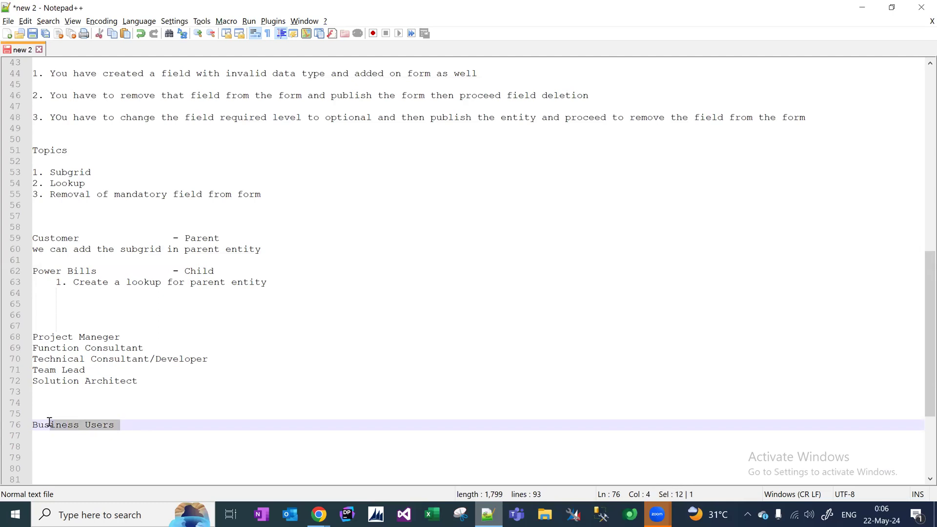
Replace the empty line above the roles with a company-name line ending in 'Solutions-'.
{"action": "left_click_drag", "start_coordinate": [144, 384], "coordinate": [61, 343]}
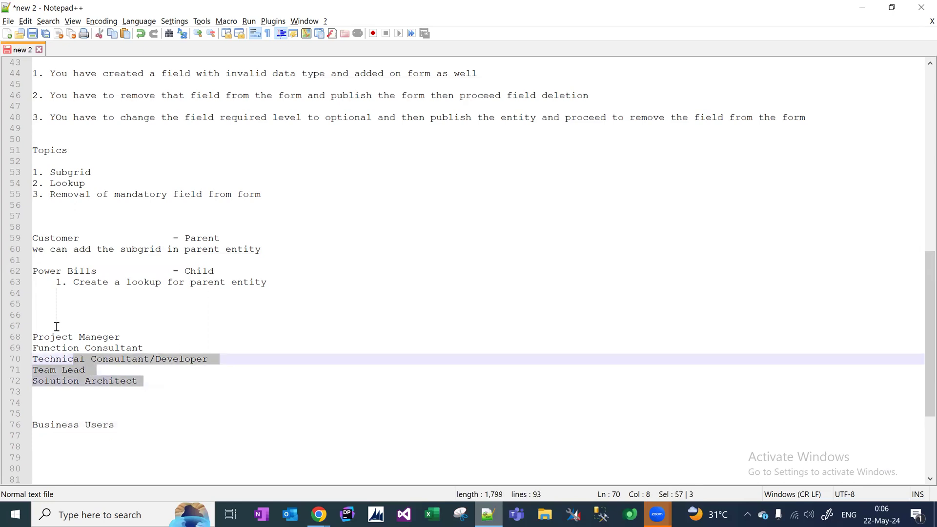
{"action": "left_click", "coordinate": [57, 326]}
{"action": "key", "text": "BackSpace"}
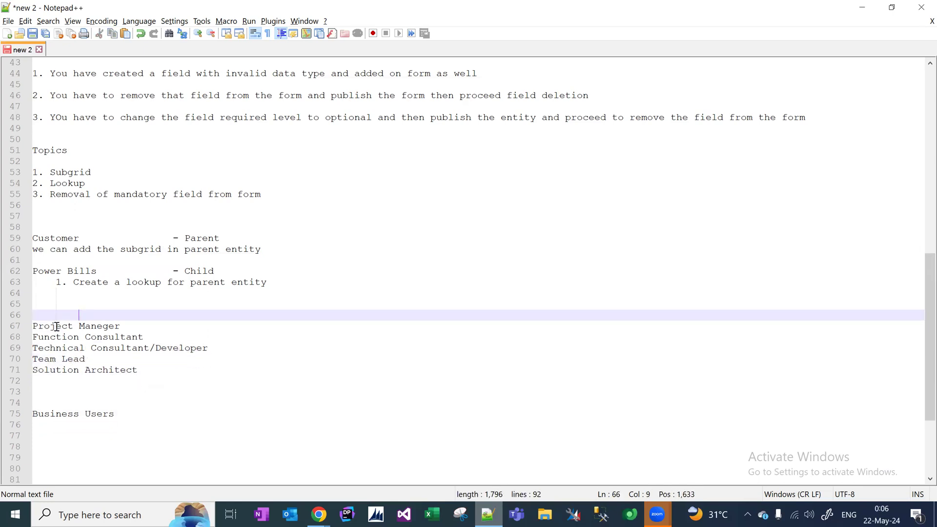
{"action": "type", "text": "Ashok"}
{"action": "key", "text": "BackSpace"}
{"action": "type", "text": "k Solutions"}
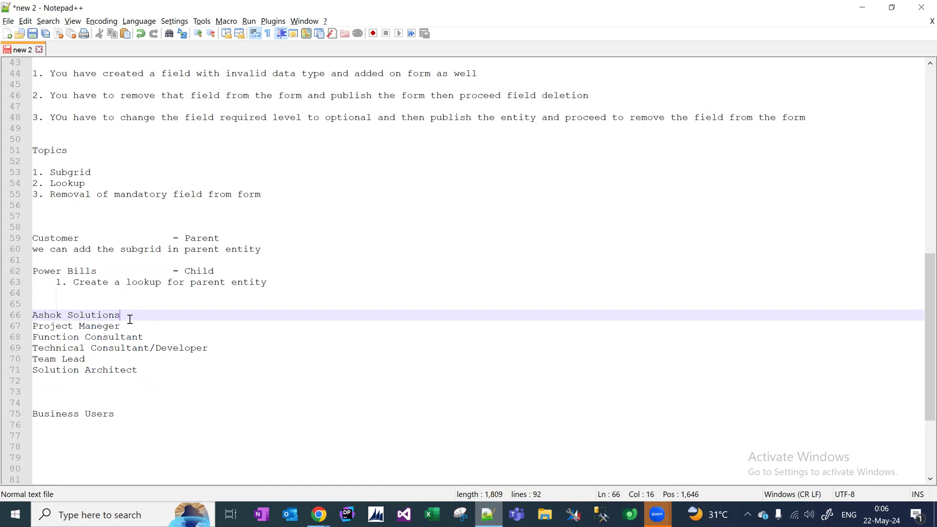
{"action": "type", "text": "-"}
Append a Functional Document note to the end of the Function Consultant line.
{"action": "left_click_drag", "start_coordinate": [154, 337], "coordinate": [27, 341]}
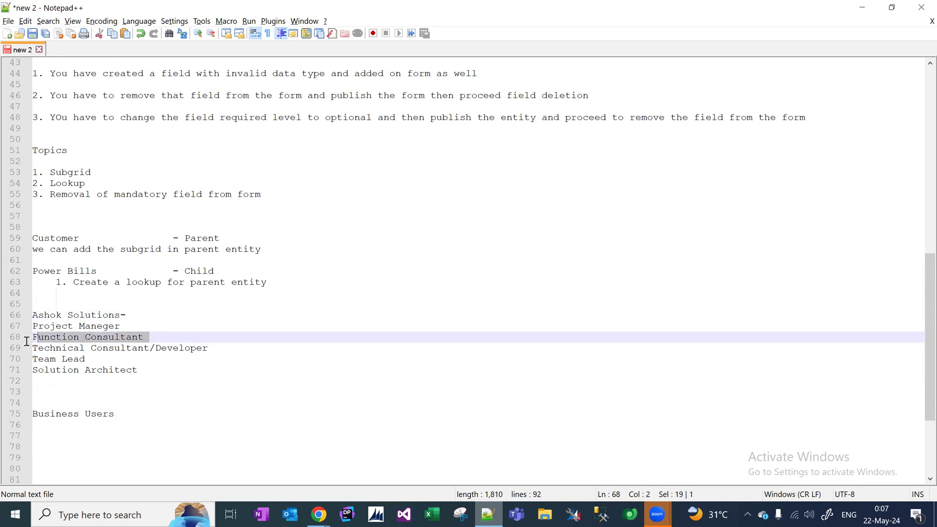
{"action": "left_click", "coordinate": [146, 336]}
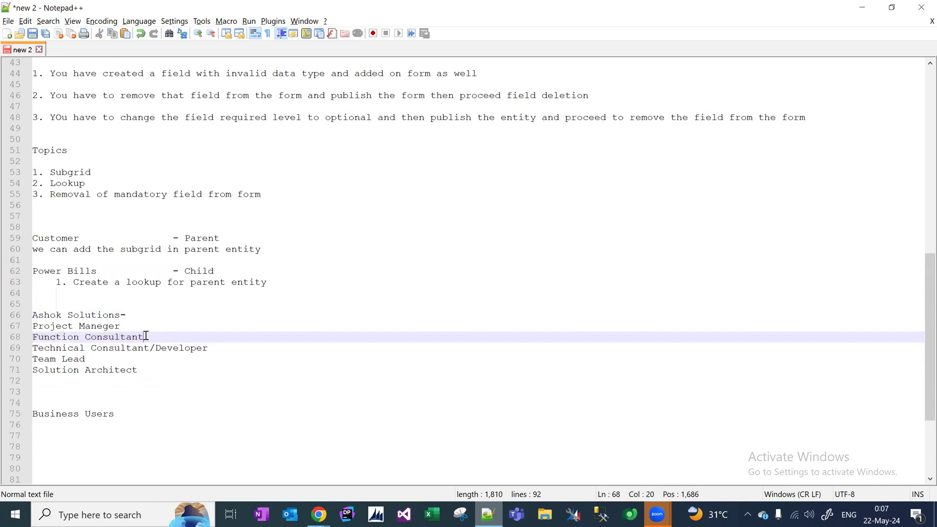
{"action": "left_click_drag", "start_coordinate": [145, 337], "coordinate": [30, 335]}
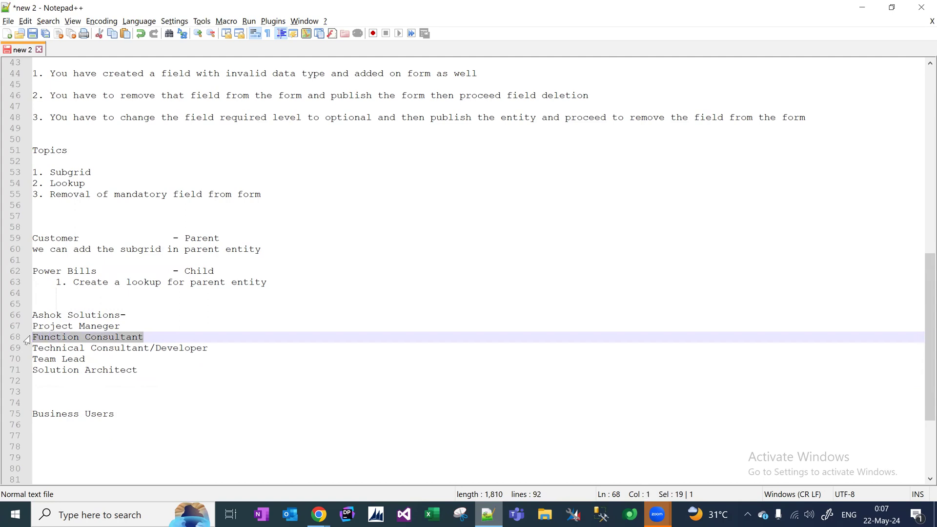
{"action": "left_click", "coordinate": [140, 338]}
{"action": "left_click_drag", "start_coordinate": [148, 338], "coordinate": [34, 336]}
{"action": "left_click_drag", "start_coordinate": [119, 414], "coordinate": [23, 403]}
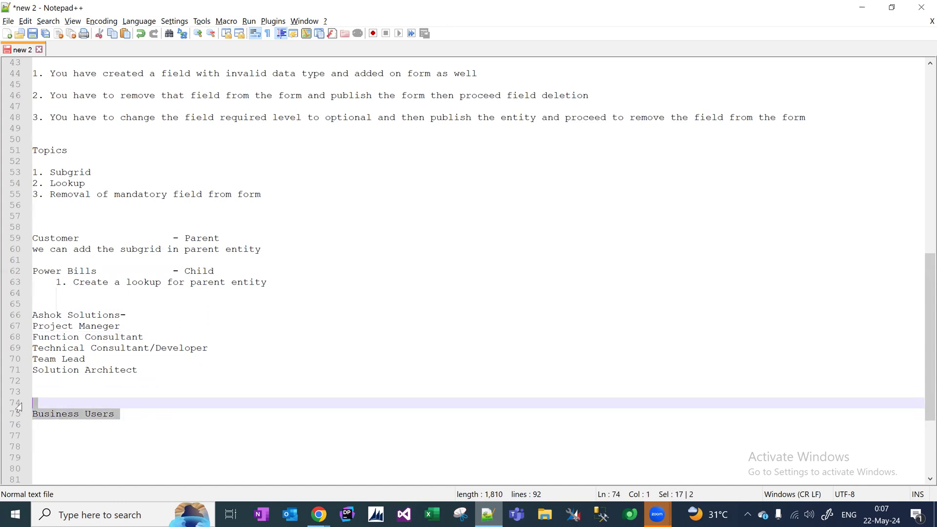
{"action": "left_click", "coordinate": [158, 339]}
{"action": "type", "text": "-"}
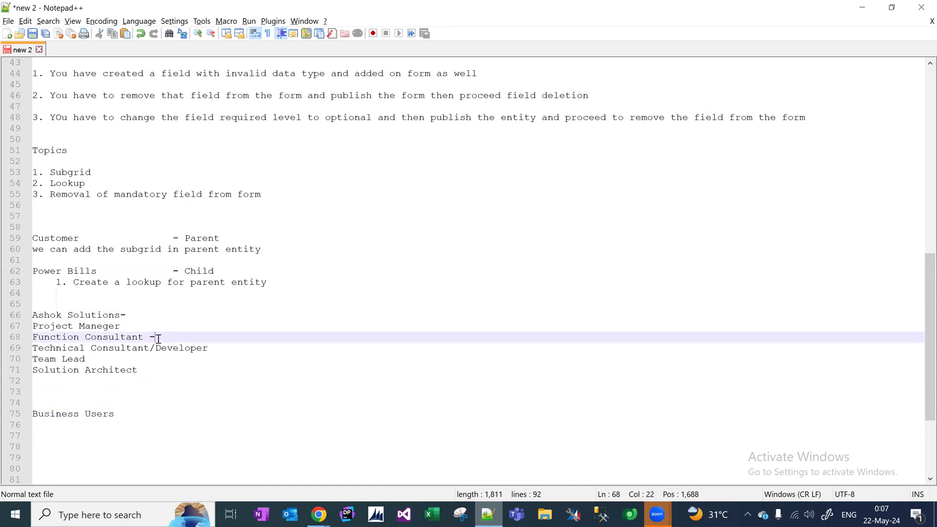
{"action": "type", "text": "> Function al Document"}
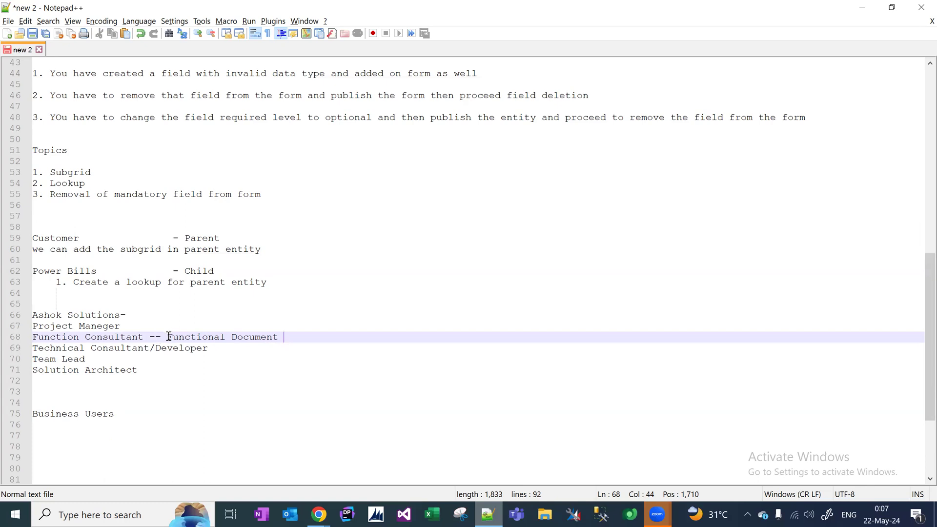
Correct 'Function' to 'Functional' in the consultant role name.
{"action": "left_click_drag", "start_coordinate": [167, 337], "coordinate": [209, 337]}
{"action": "left_click_drag", "start_coordinate": [127, 413], "coordinate": [9, 413]}
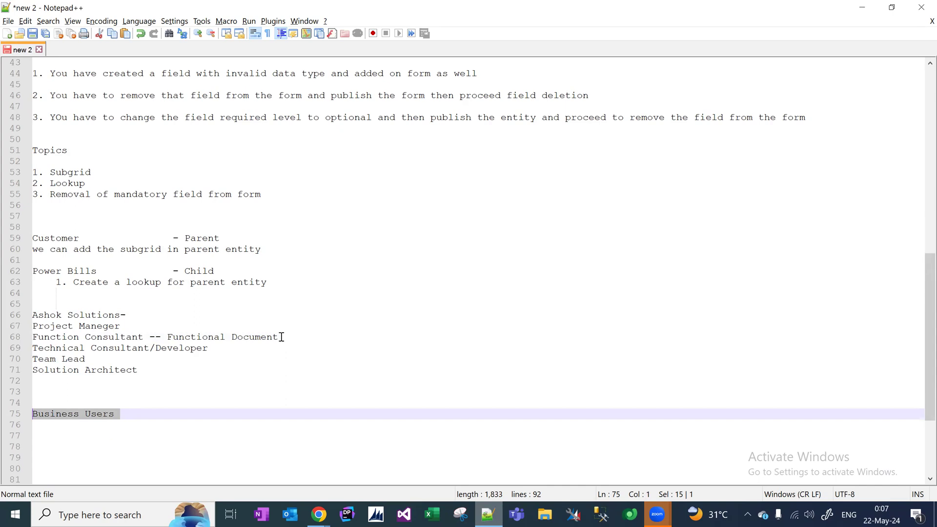
{"action": "left_click_drag", "start_coordinate": [281, 337], "coordinate": [168, 335]}
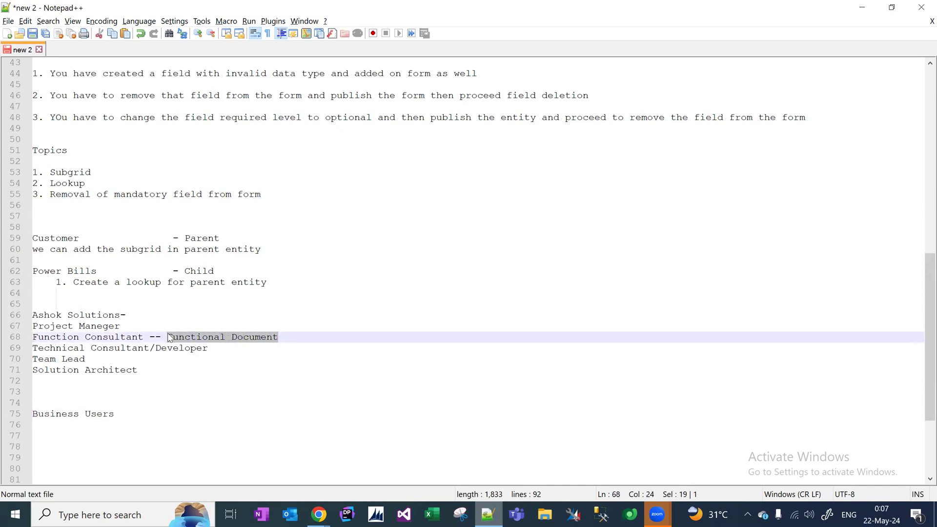
{"action": "left_click", "coordinate": [168, 336]}
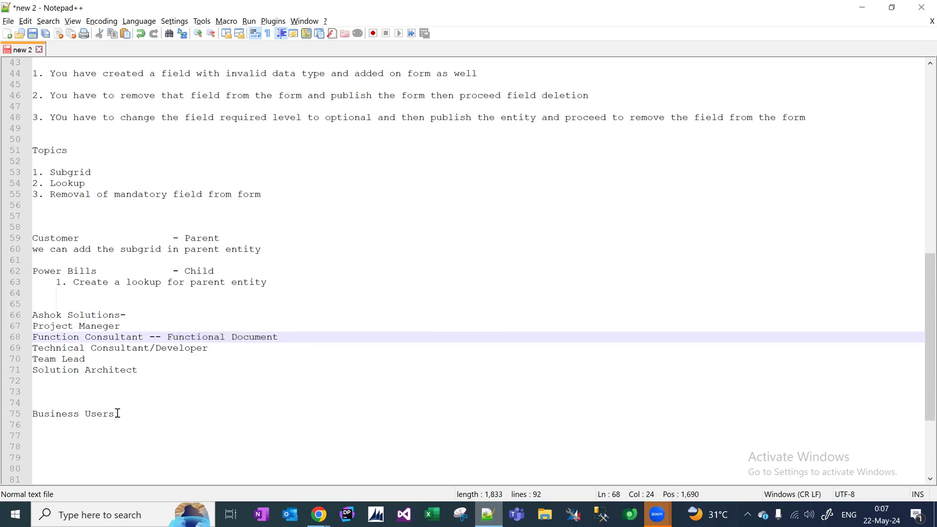
{"action": "left_click_drag", "start_coordinate": [118, 415], "coordinate": [103, 415]}
{"action": "left_click", "coordinate": [63, 406]}
{"action": "left_click_drag", "start_coordinate": [144, 336], "coordinate": [53, 338]}
{"action": "left_click_drag", "start_coordinate": [128, 413], "coordinate": [28, 413]}
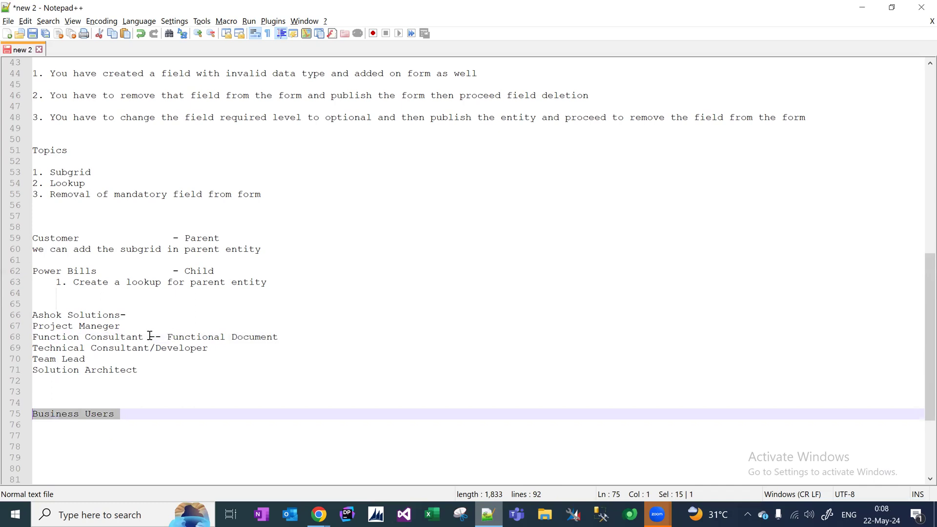
{"action": "left_click", "coordinate": [79, 337]}
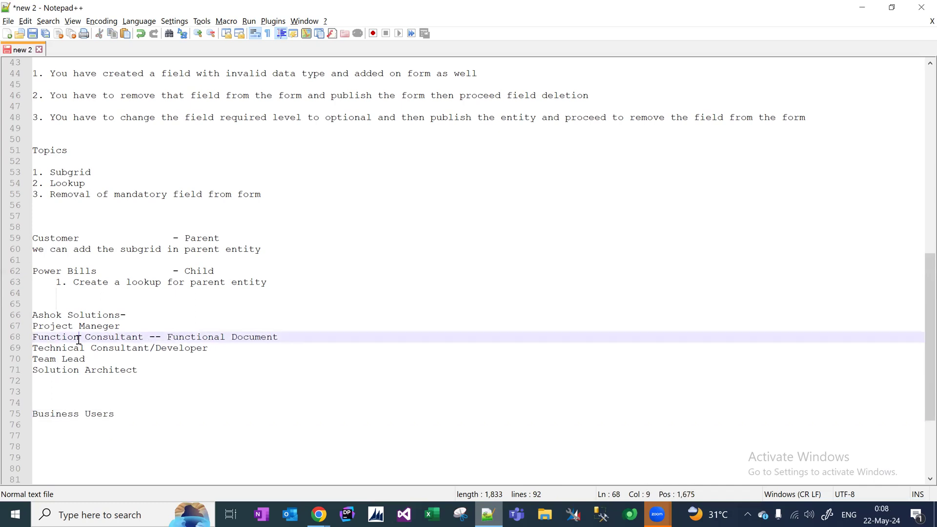
{"action": "type", "text": "al"}
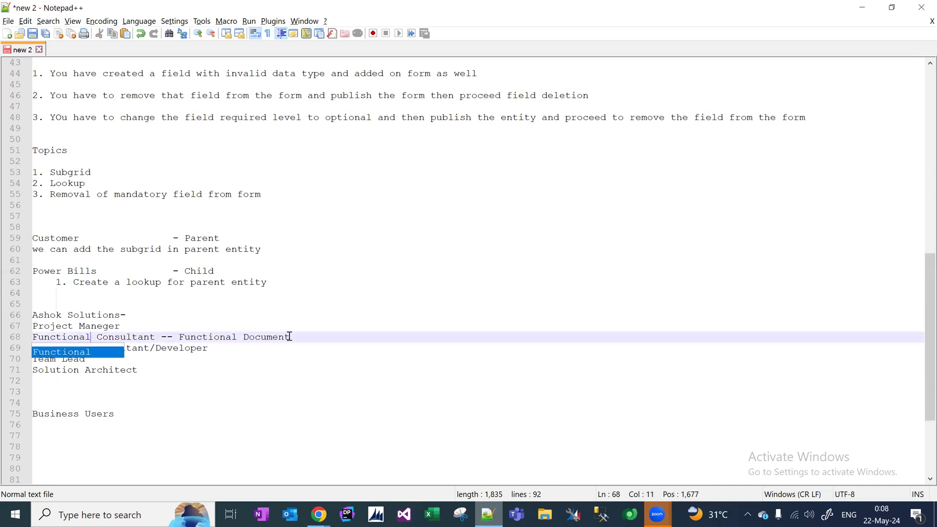
{"action": "left_click", "coordinate": [295, 338]}
{"action": "left_click_drag", "start_coordinate": [293, 338], "coordinate": [179, 332]}
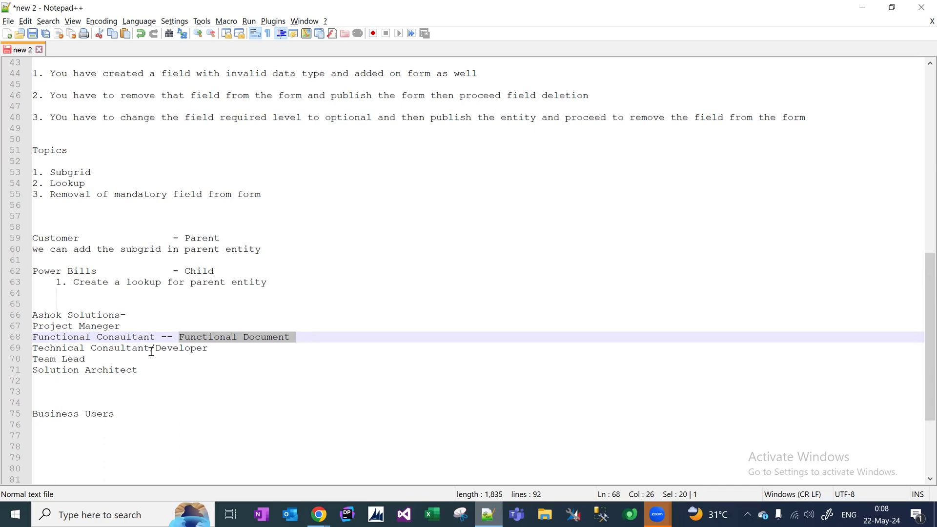
Review the role lines and the Business Users heading by highlighting them.
{"action": "left_click_drag", "start_coordinate": [207, 349], "coordinate": [5, 348]}
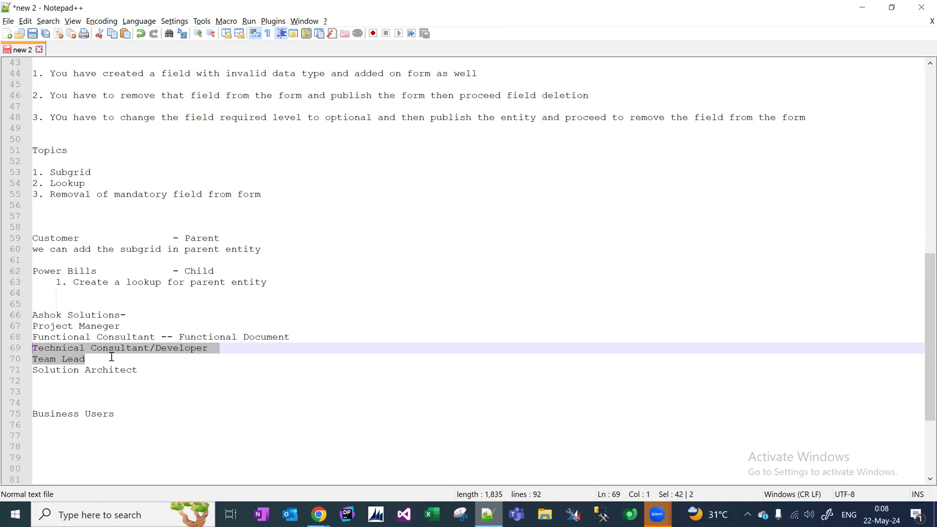
{"action": "left_click_drag", "start_coordinate": [178, 336], "coordinate": [291, 336]}
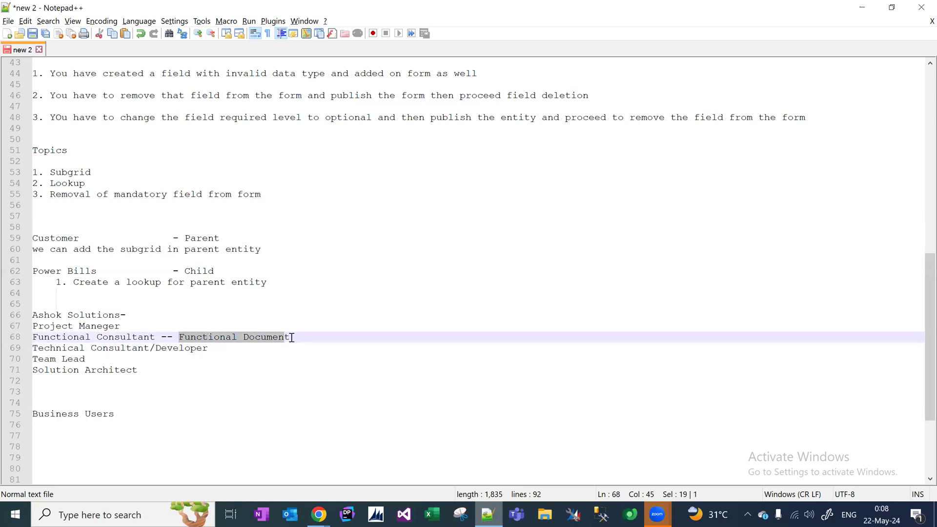
{"action": "left_click_drag", "start_coordinate": [120, 414], "coordinate": [3, 418]}
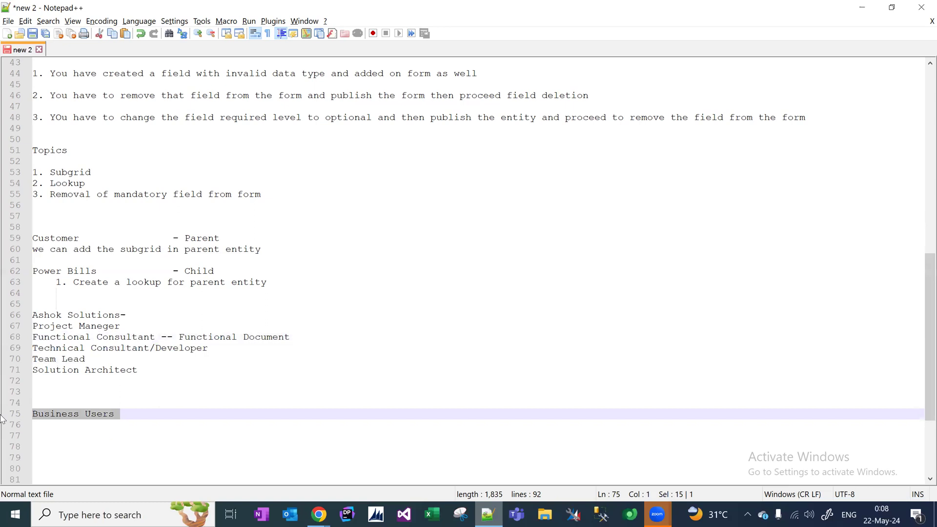
{"action": "left_click", "coordinate": [145, 414]}
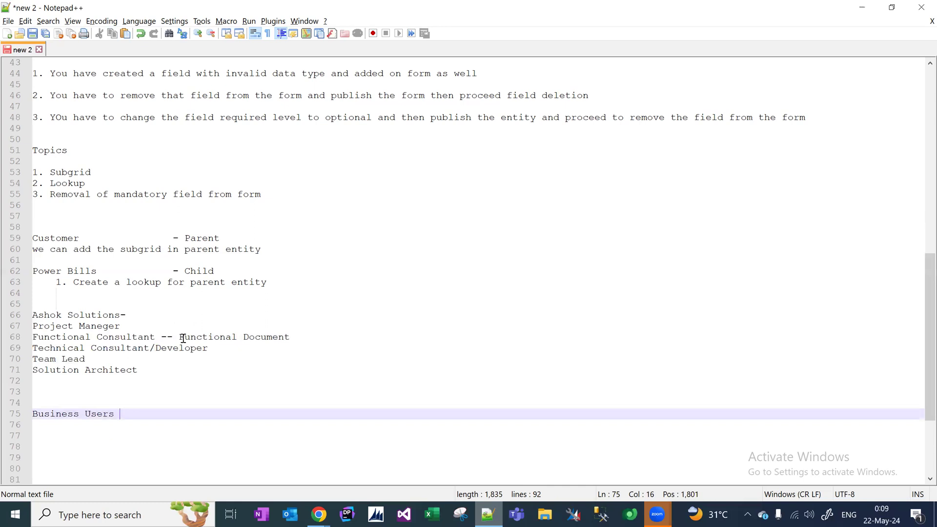
{"action": "left_click_drag", "start_coordinate": [148, 368], "coordinate": [2, 376]}
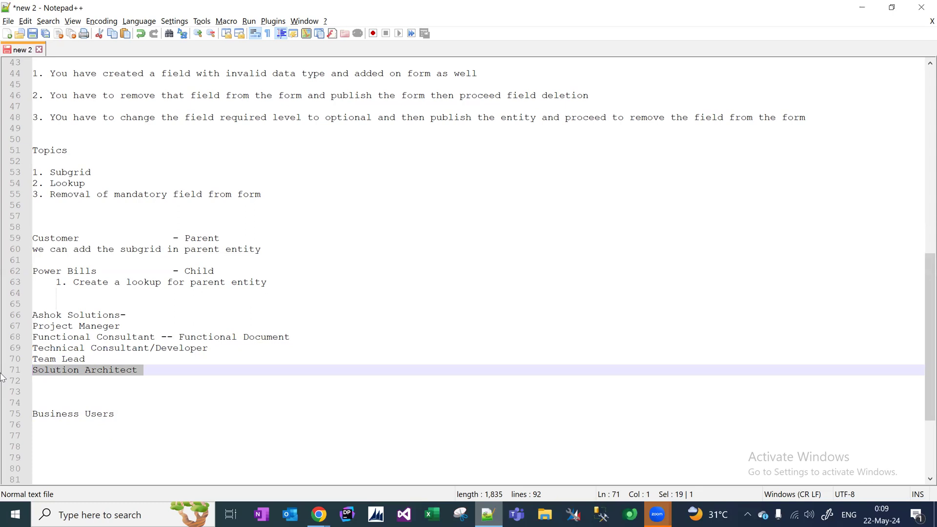
{"action": "left_click", "coordinate": [160, 371]}
{"action": "left_click_drag", "start_coordinate": [142, 371], "coordinate": [35, 370]}
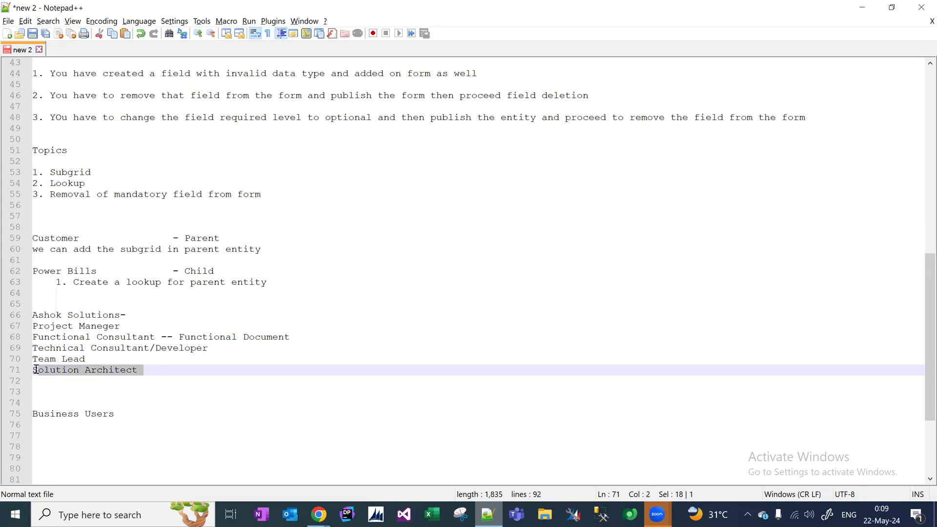
{"action": "left_click", "coordinate": [148, 378]}
{"action": "left_click_drag", "start_coordinate": [144, 371], "coordinate": [23, 371]}
{"action": "triple_click", "coordinate": [126, 410]}
{"action": "left_click", "coordinate": [150, 372]}
{"action": "double_click", "coordinate": [94, 377]}
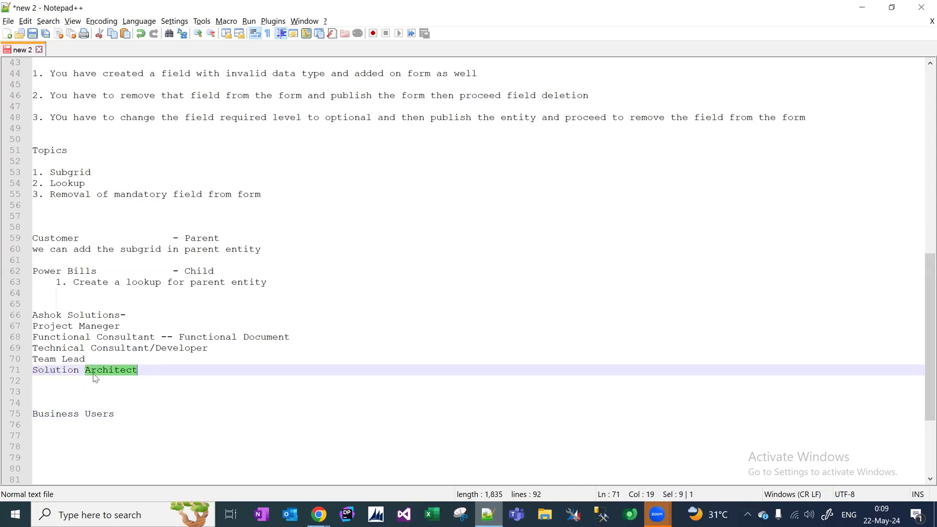
{"action": "left_click", "coordinate": [151, 372]}
{"action": "left_click_drag", "start_coordinate": [151, 371], "coordinate": [138, 370]}
Insert a new Tester role line below Technical Consultant/Developer.
{"action": "left_click_drag", "start_coordinate": [89, 358], "coordinate": [6, 360]}
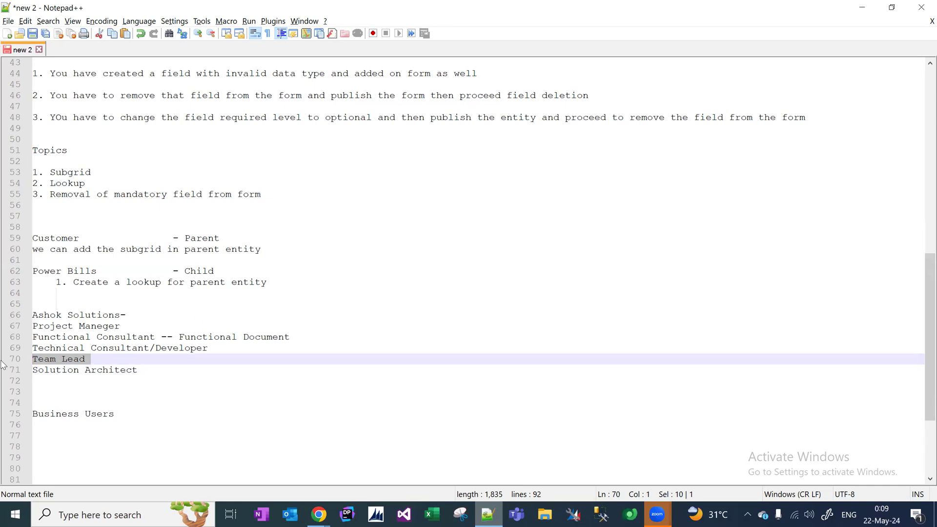
{"action": "left_click_drag", "start_coordinate": [226, 346], "coordinate": [26, 347]}
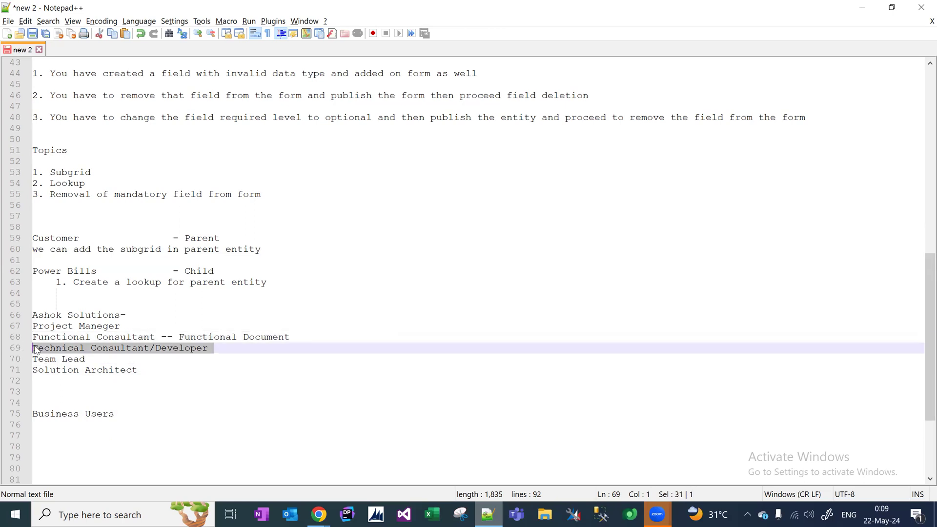
{"action": "double_click", "coordinate": [141, 350]}
{"action": "left_click_drag", "start_coordinate": [212, 348], "coordinate": [15, 351]}
{"action": "left_click", "coordinate": [228, 349]}
{"action": "key", "text": "Return"}
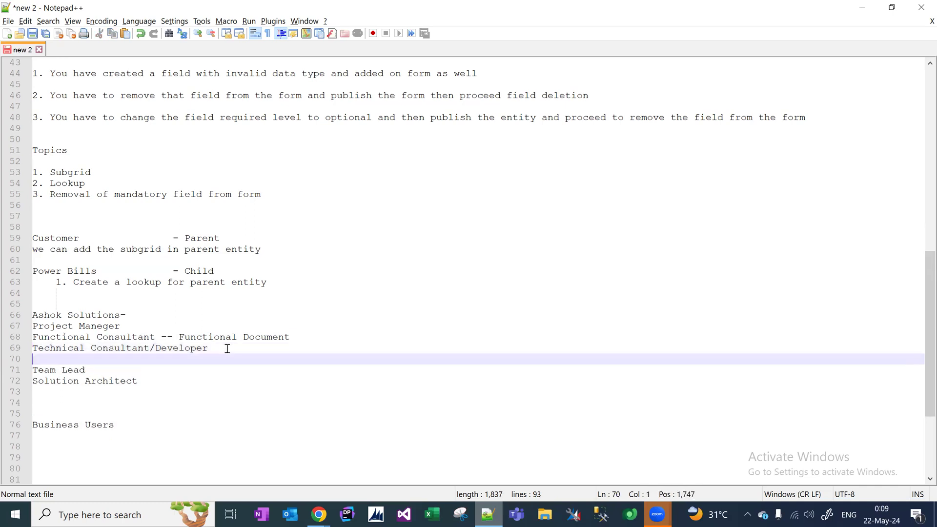
{"action": "type", "text": "Tester"}
{"action": "left_click", "coordinate": [214, 350]}
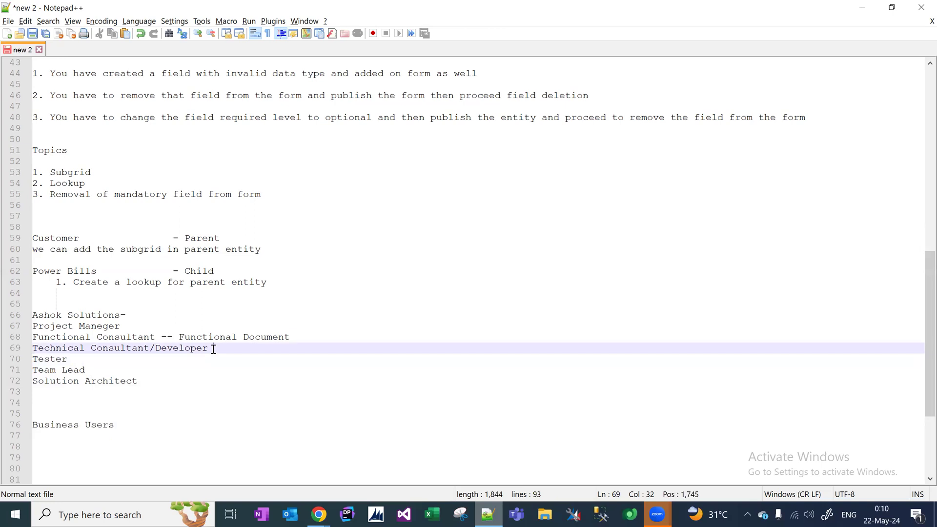
{"action": "double_click", "coordinate": [51, 359]}
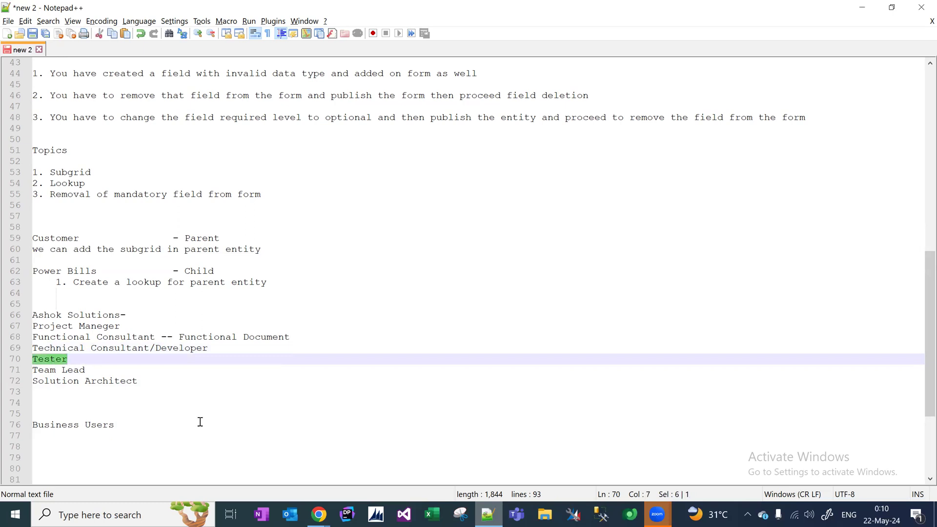
{"action": "left_click", "coordinate": [320, 514]}
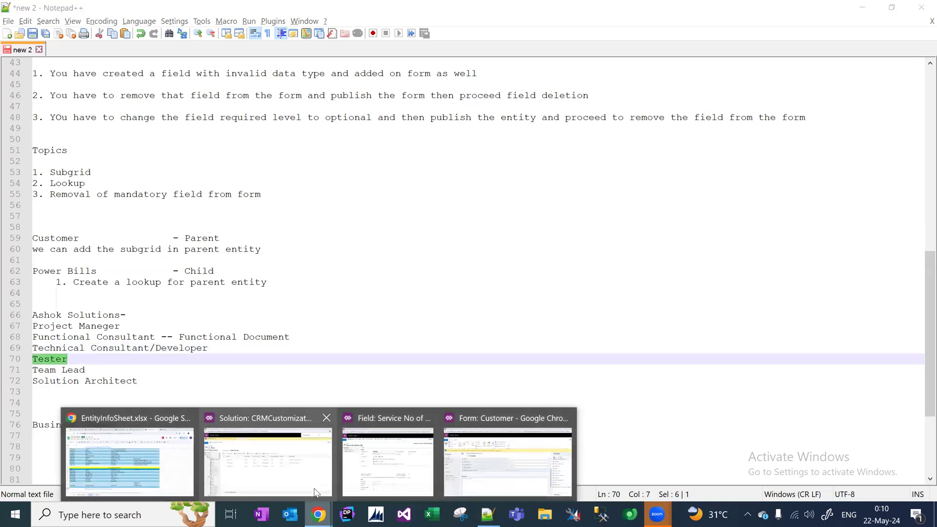
Leave the EntityInfoSheet workbook and return to the Dynamics 365 'Customer: Information' tab.
{"action": "left_click", "coordinate": [169, 474]}
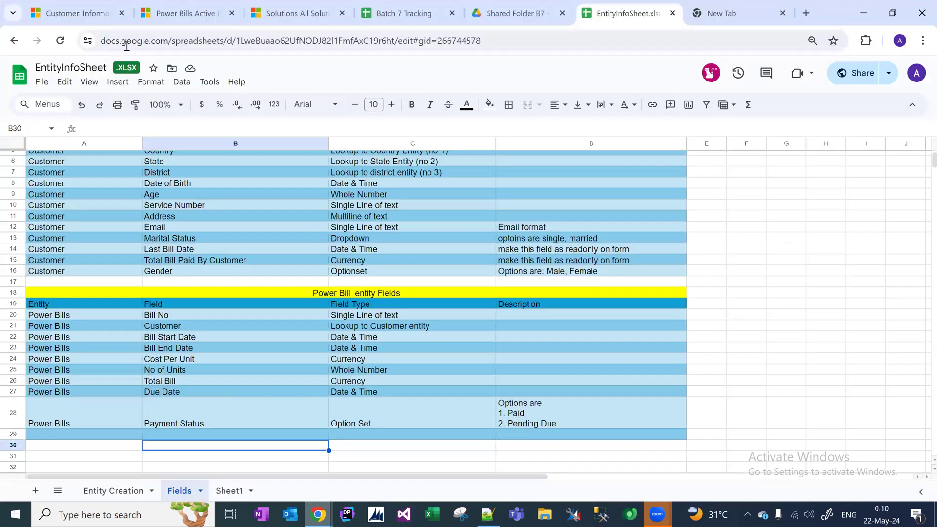
{"action": "left_click", "coordinate": [74, 13]}
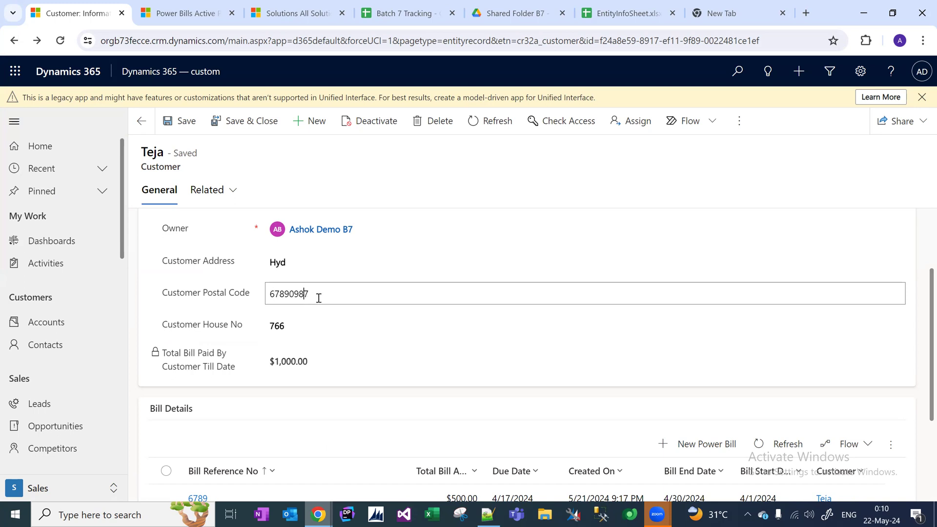
Overwrite the Customer Postal Code with 'create', then trim it down to just 'c'.
{"action": "key", "text": "ctrl+a"}
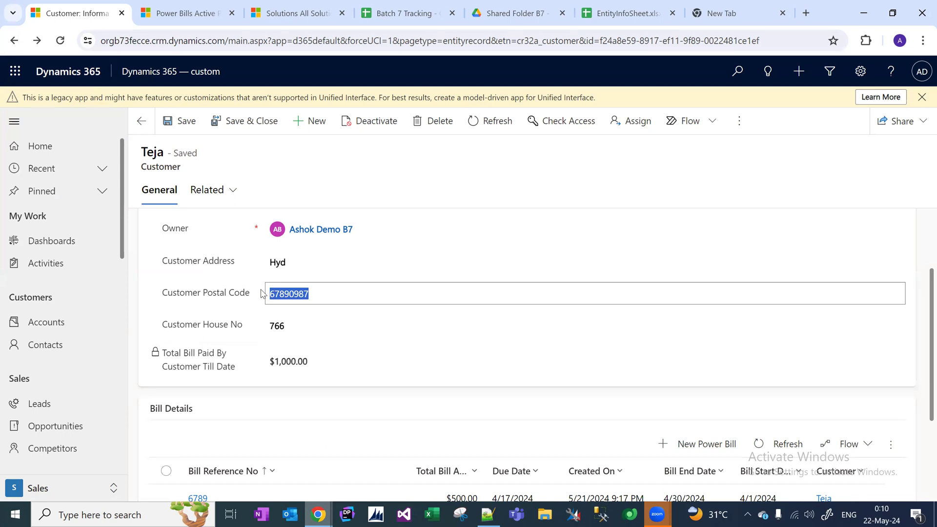
{"action": "type", "text": "create"}
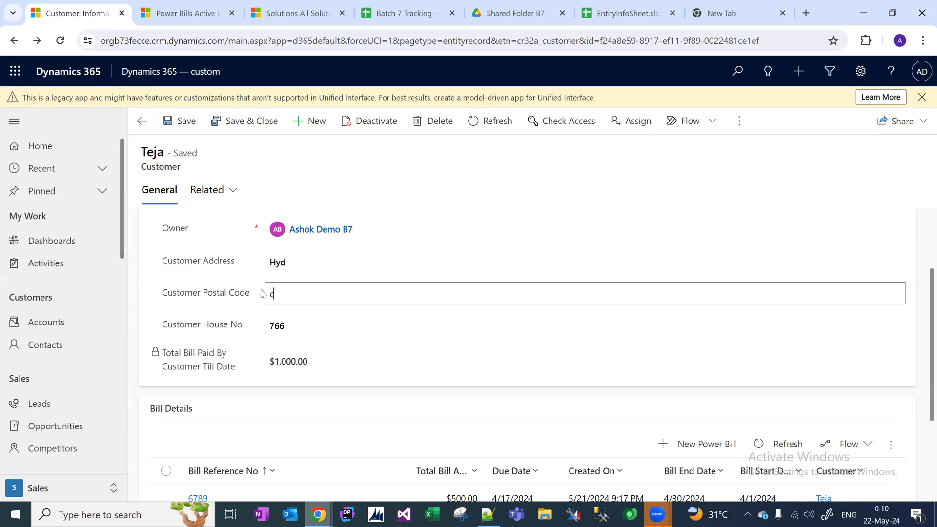
{"action": "key", "text": "BackSpace"}
{"action": "key", "text": "BackSpace"}
{"action": "key", "text": "BackSpace"}
{"action": "key", "text": "BackSpace"}
{"action": "key", "text": "BackSpace"}
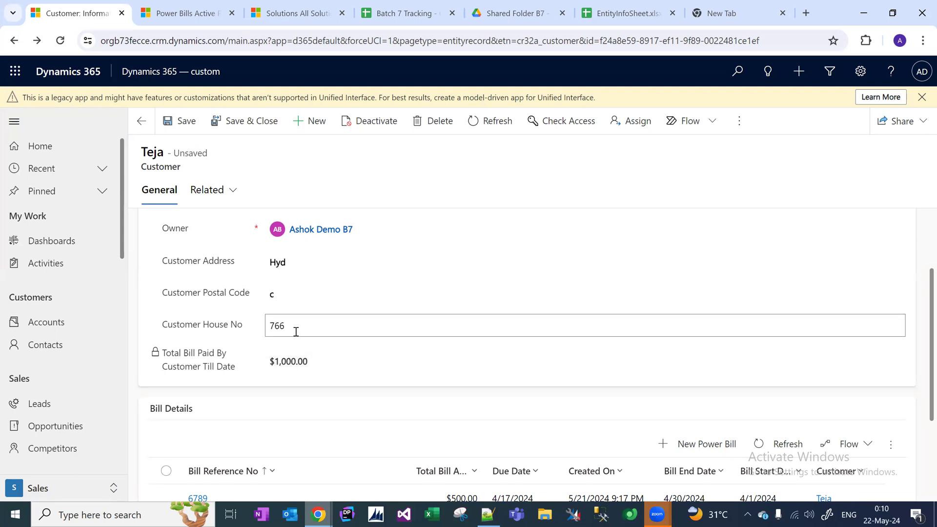
{"action": "left_click_drag", "start_coordinate": [276, 367], "coordinate": [286, 367]}
Back in Notepad++, end the Project Maneger line with a dash.
{"action": "key", "text": "alt+Tab"}
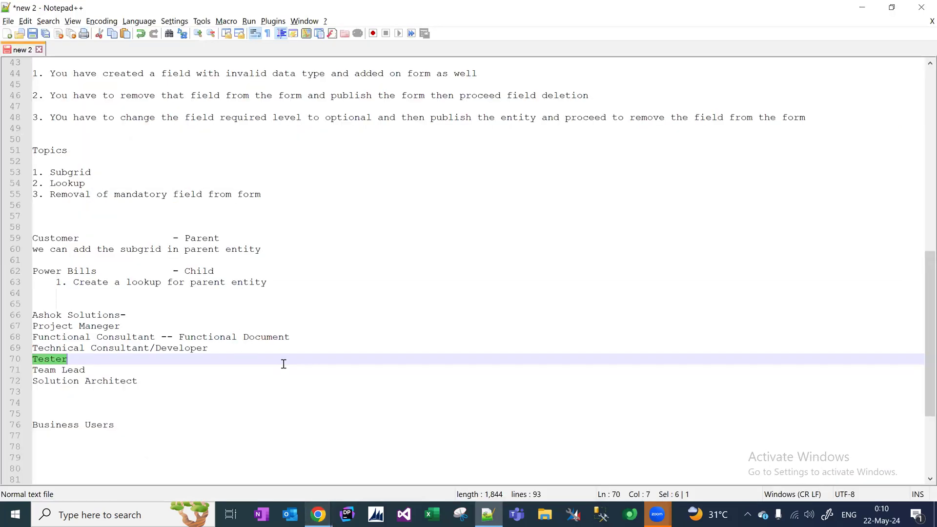
{"action": "left_click", "coordinate": [81, 363]}
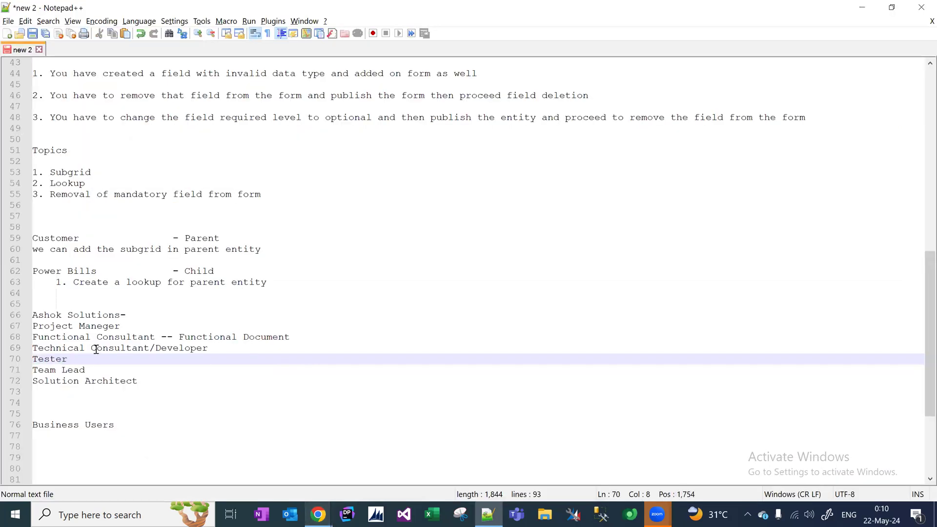
{"action": "left_click", "coordinate": [134, 328]}
{"action": "type", "text": "-"}
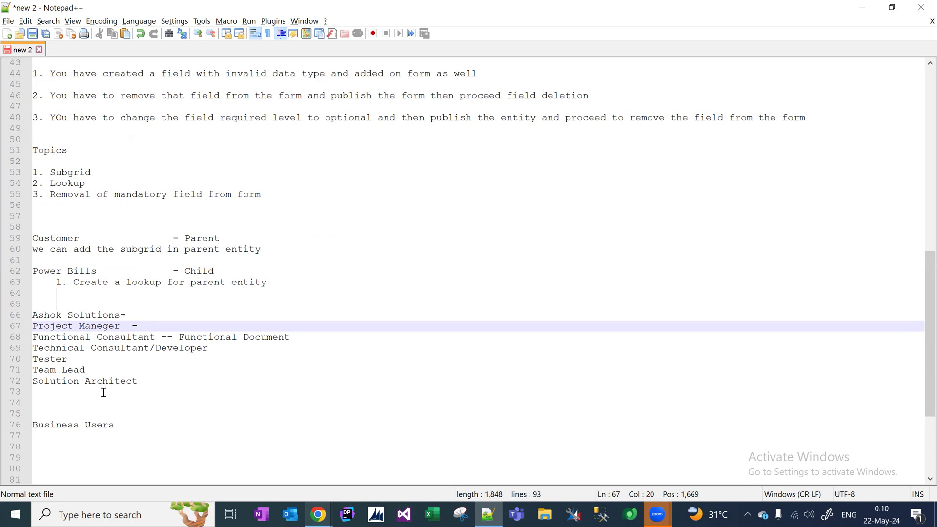
{"action": "left_click", "coordinate": [69, 402]}
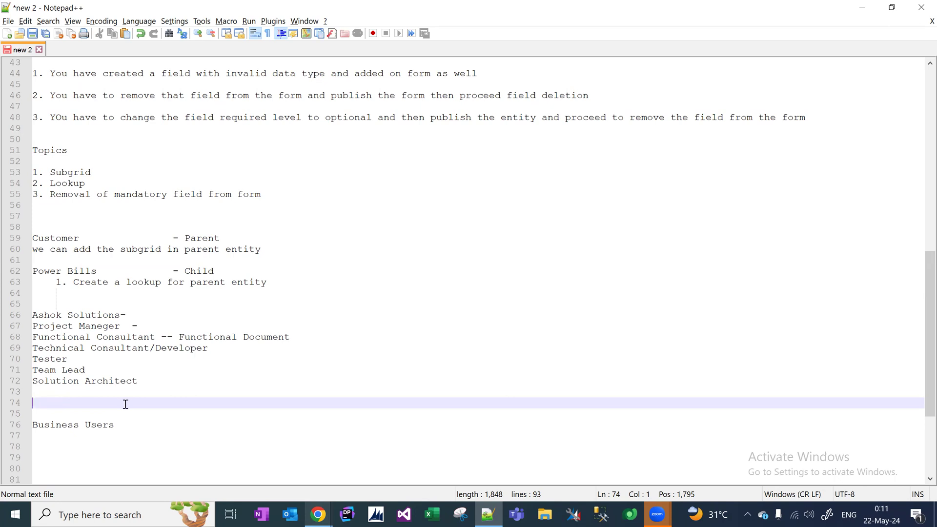
{"action": "left_click_drag", "start_coordinate": [167, 380], "coordinate": [29, 325]}
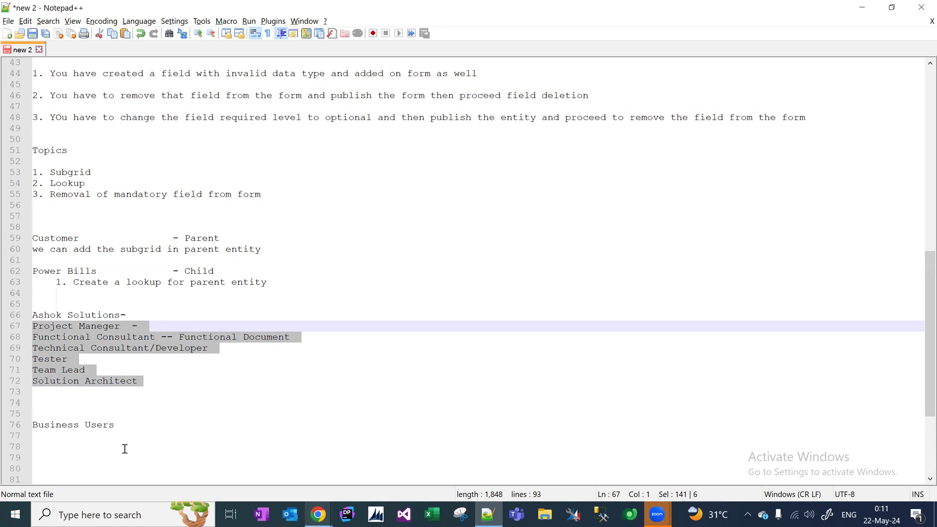
{"action": "left_click", "coordinate": [112, 426]}
{"action": "left_click_drag", "start_coordinate": [112, 426], "coordinate": [35, 428]}
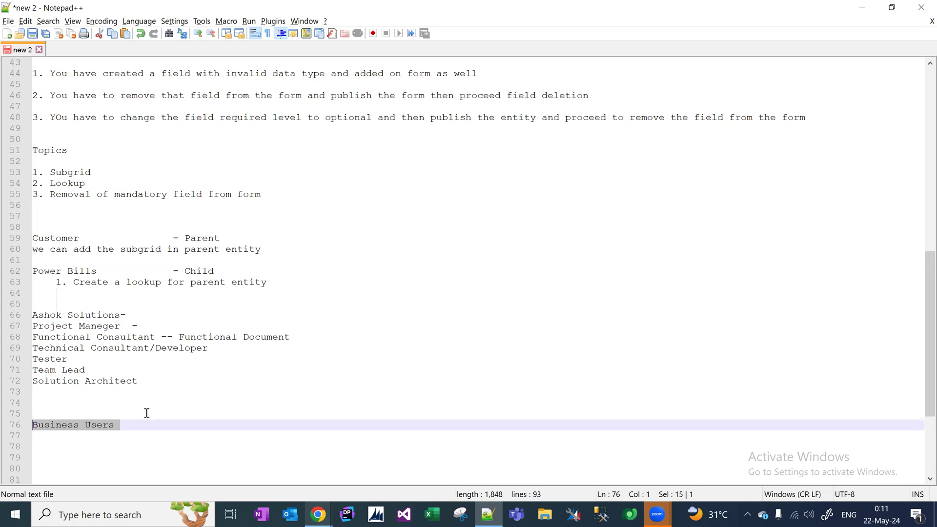
{"action": "left_click_drag", "start_coordinate": [69, 360], "coordinate": [1, 362]}
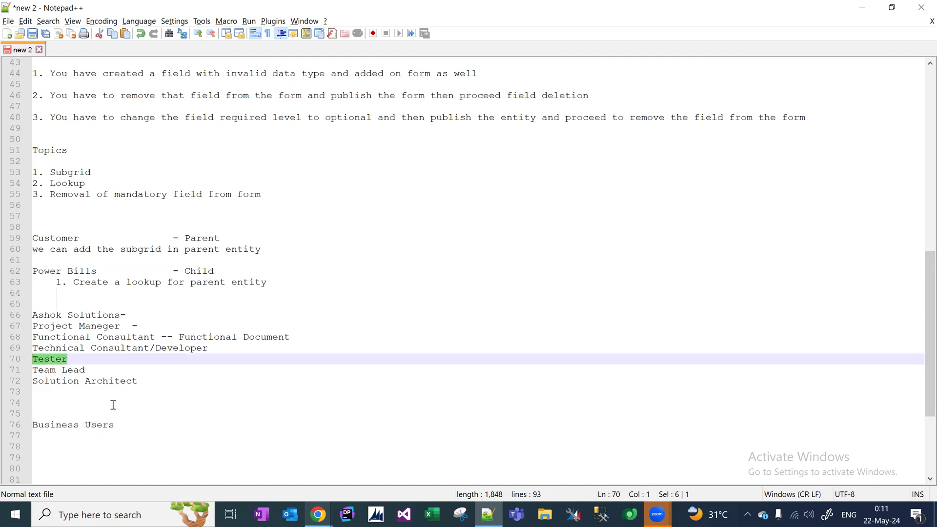
{"action": "left_click_drag", "start_coordinate": [122, 424], "coordinate": [22, 428]}
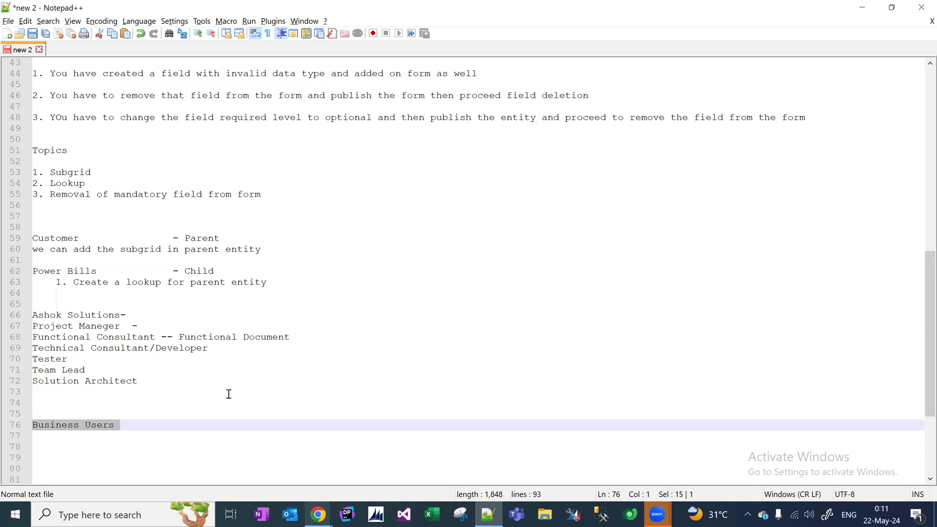
{"action": "left_click", "coordinate": [121, 425]}
{"action": "left_click_drag", "start_coordinate": [121, 425], "coordinate": [6, 426]}
{"action": "left_click", "coordinate": [122, 420]}
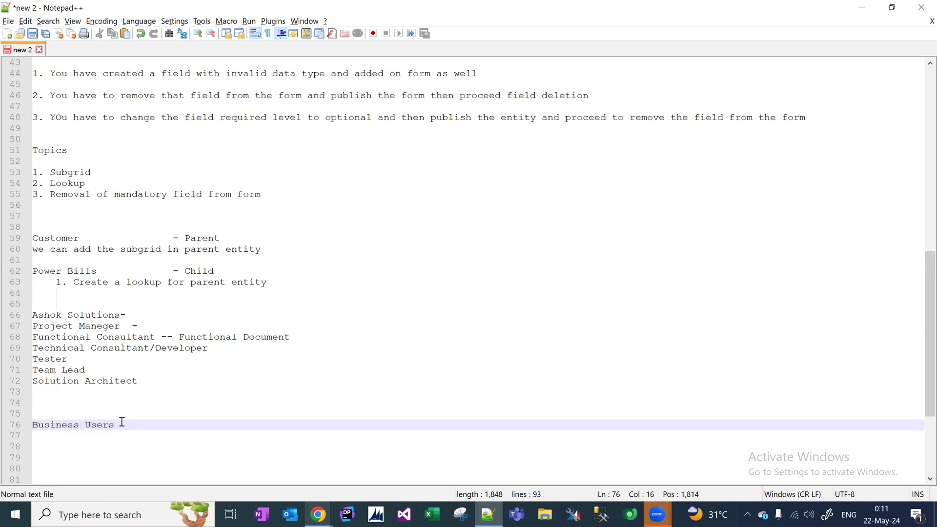
{"action": "left_click_drag", "start_coordinate": [121, 424], "coordinate": [5, 436]}
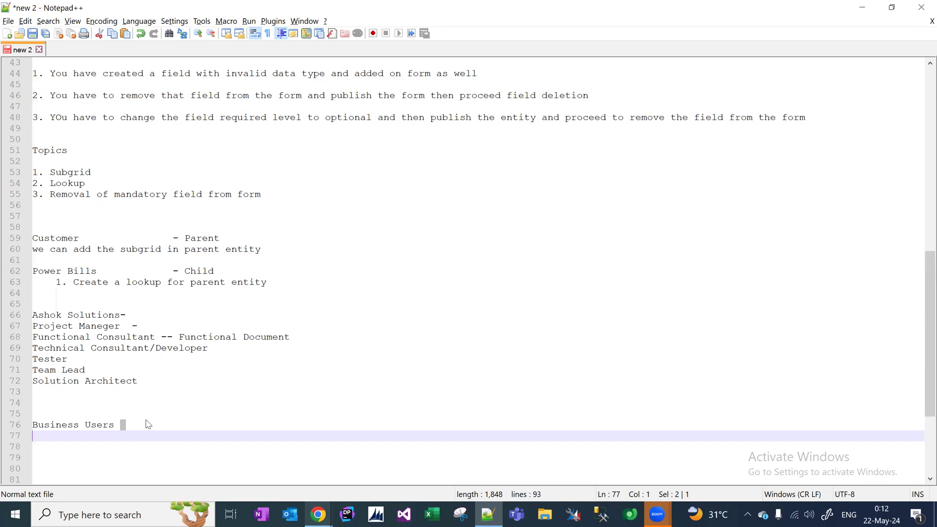
{"action": "left_click", "coordinate": [131, 425]}
{"action": "left_click_drag", "start_coordinate": [132, 426], "coordinate": [28, 428]}
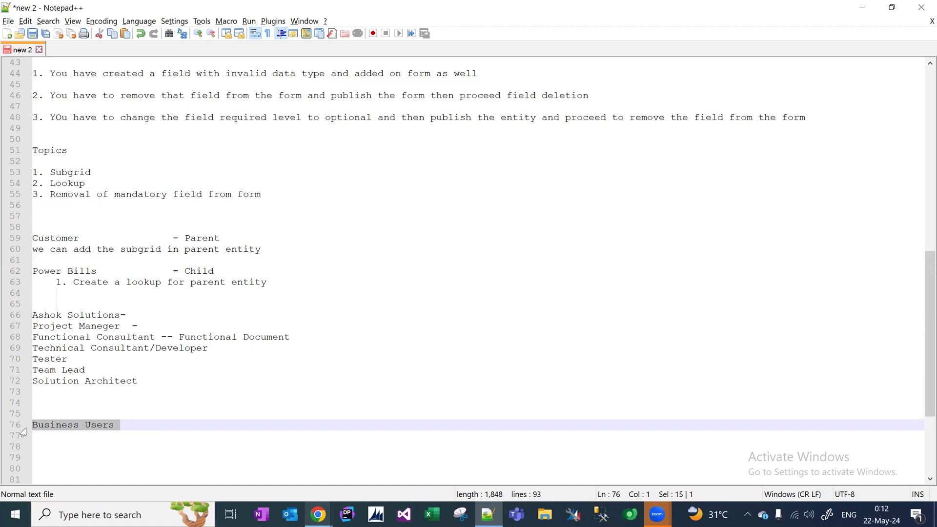
{"action": "left_click", "coordinate": [108, 413]}
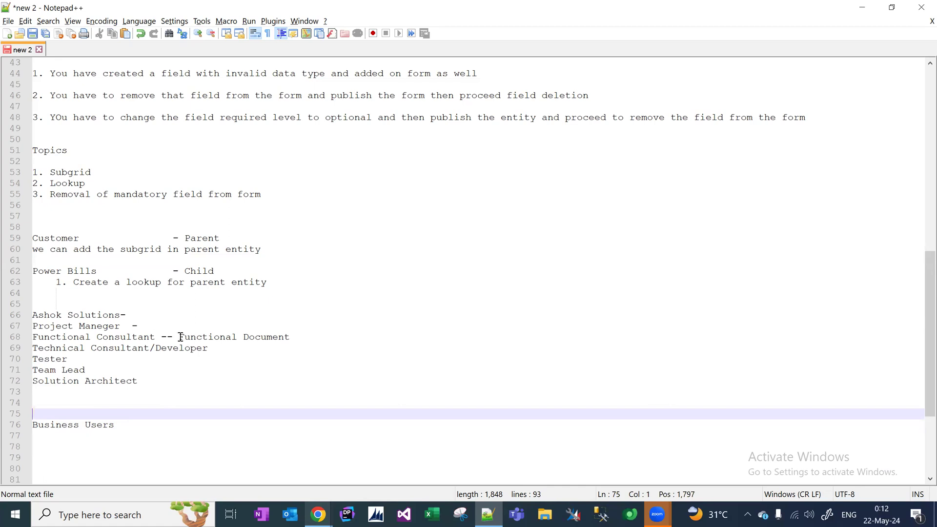
{"action": "left_click_drag", "start_coordinate": [180, 337], "coordinate": [294, 354]}
{"action": "left_click", "coordinate": [187, 352]}
Insert blank lines after Tester and after the Project Maneger line.
{"action": "left_click", "coordinate": [82, 360]}
{"action": "key", "text": "Return"}
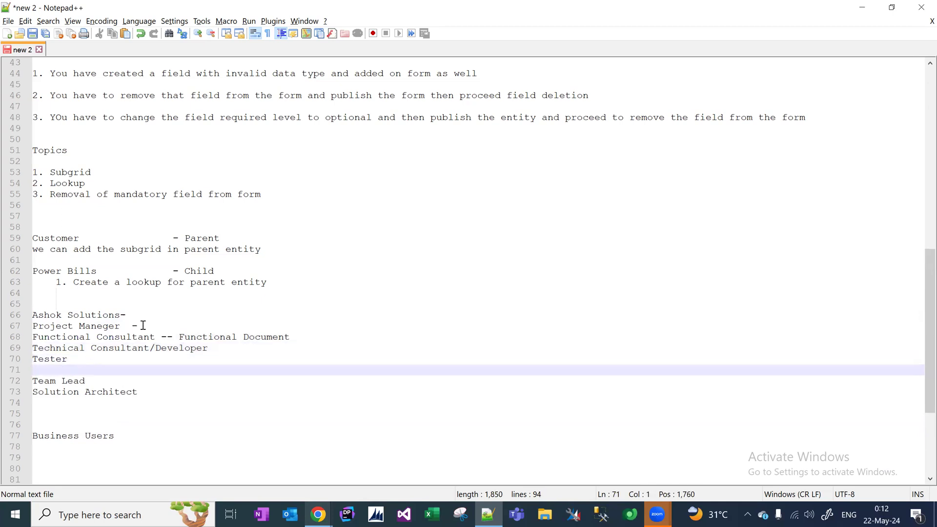
{"action": "left_click", "coordinate": [153, 324]}
{"action": "key", "text": "Return"}
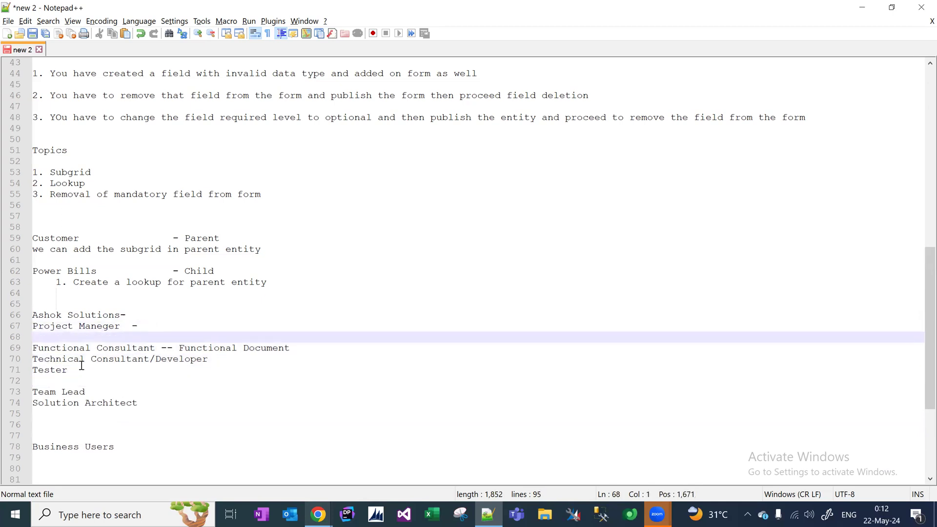
End the Technical Consultant/Developer line with '--' and review the surrounding role names.
{"action": "left_click_drag", "start_coordinate": [80, 368], "coordinate": [27, 351]}
{"action": "left_click", "coordinate": [228, 359]}
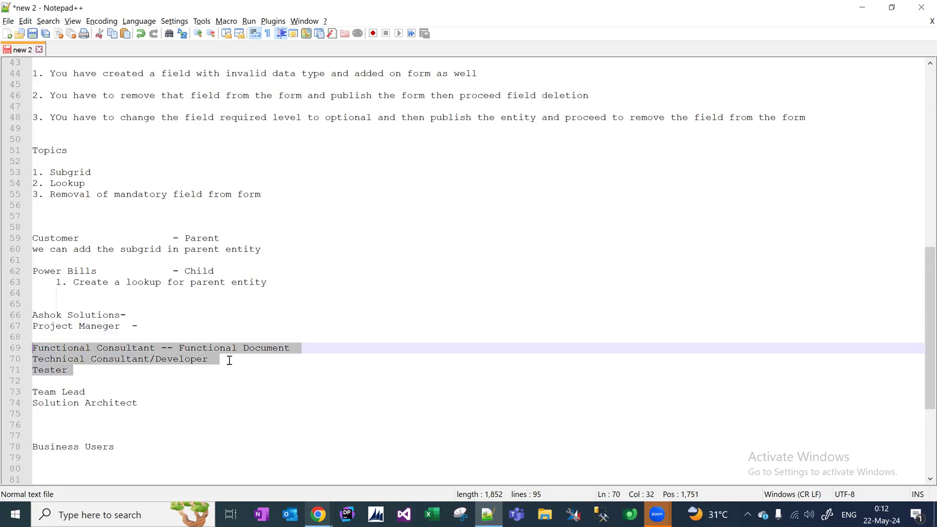
{"action": "type", "text": "-- "}
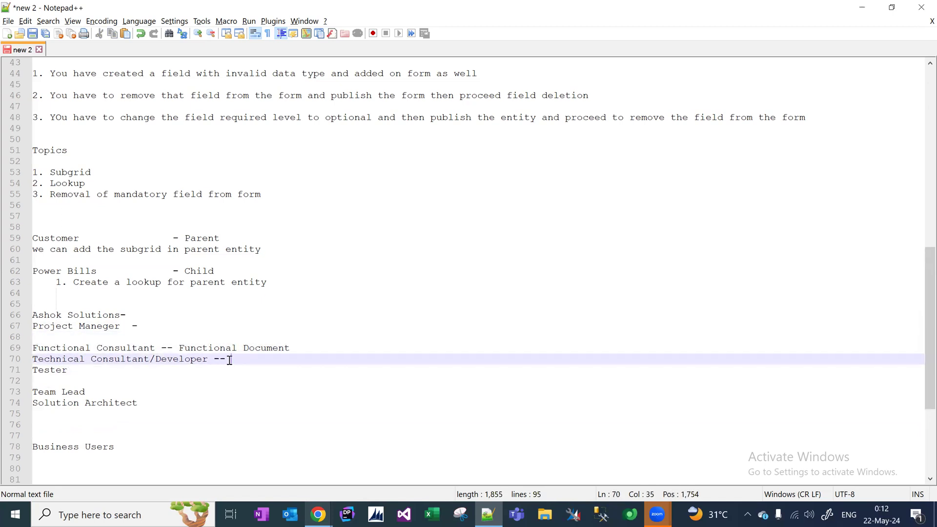
{"action": "type", "text": "Te"}
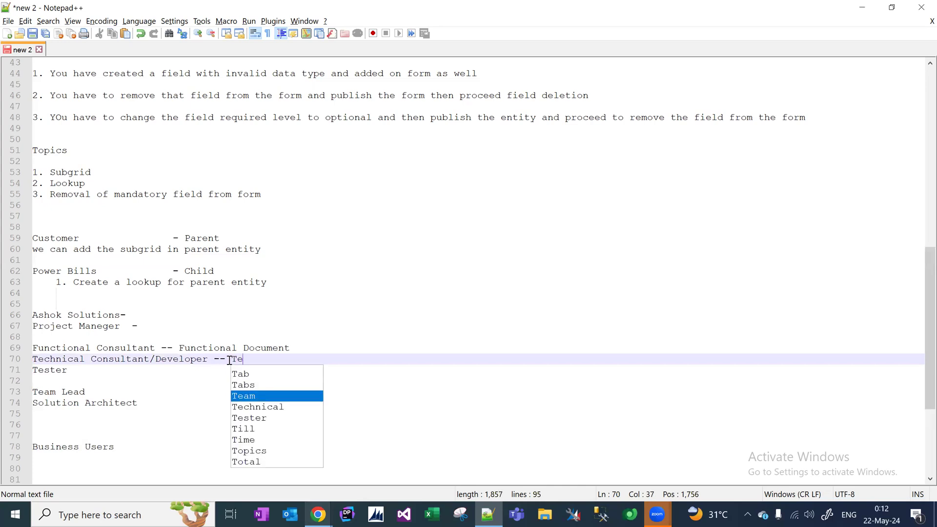
{"action": "key", "text": "BackSpace"}
{"action": "key", "text": "BackSpace"}
{"action": "key", "text": "BackSpace"}
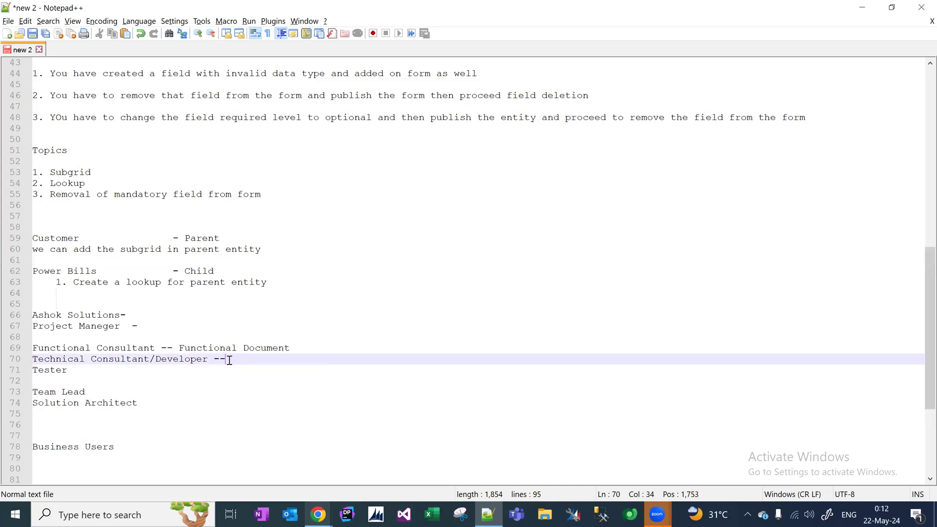
{"action": "left_click_drag", "start_coordinate": [208, 360], "coordinate": [145, 368]}
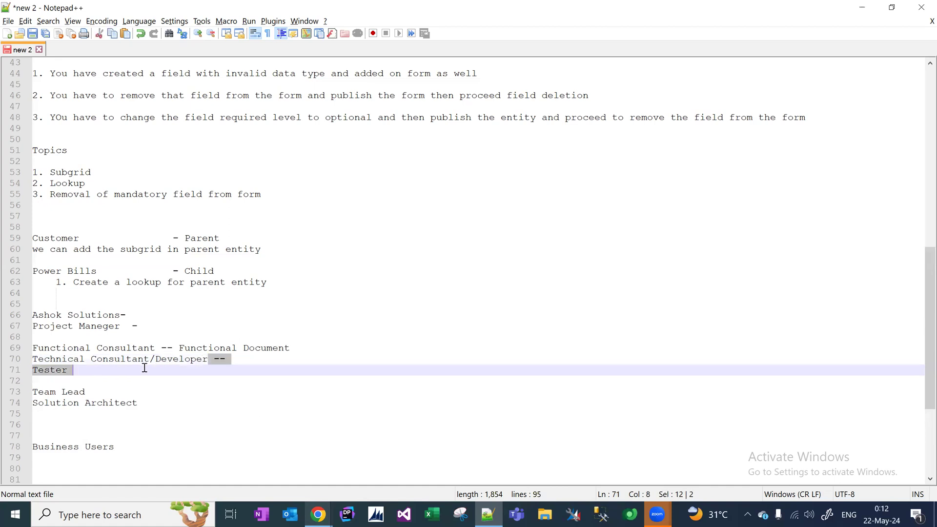
{"action": "left_click_drag", "start_coordinate": [67, 366], "coordinate": [34, 360]}
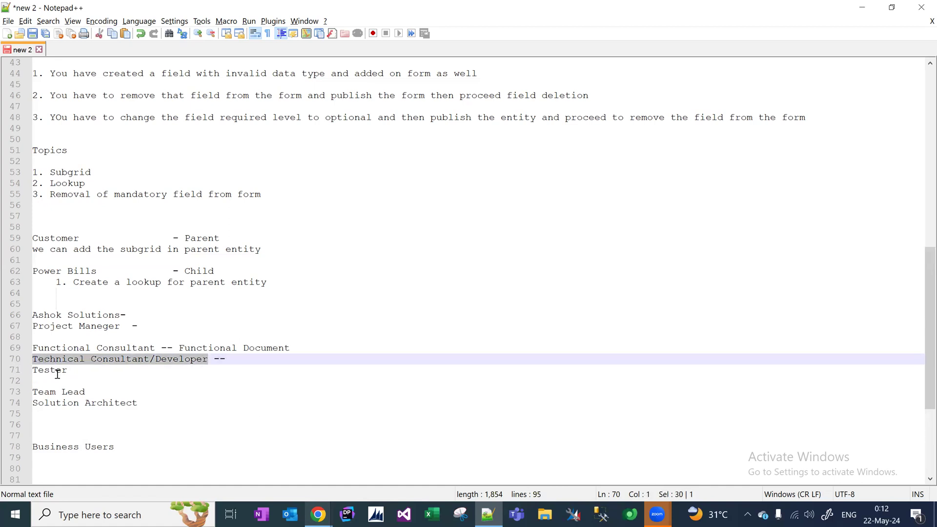
{"action": "left_click_drag", "start_coordinate": [152, 349], "coordinate": [30, 348]}
{"action": "left_click", "coordinate": [94, 383]}
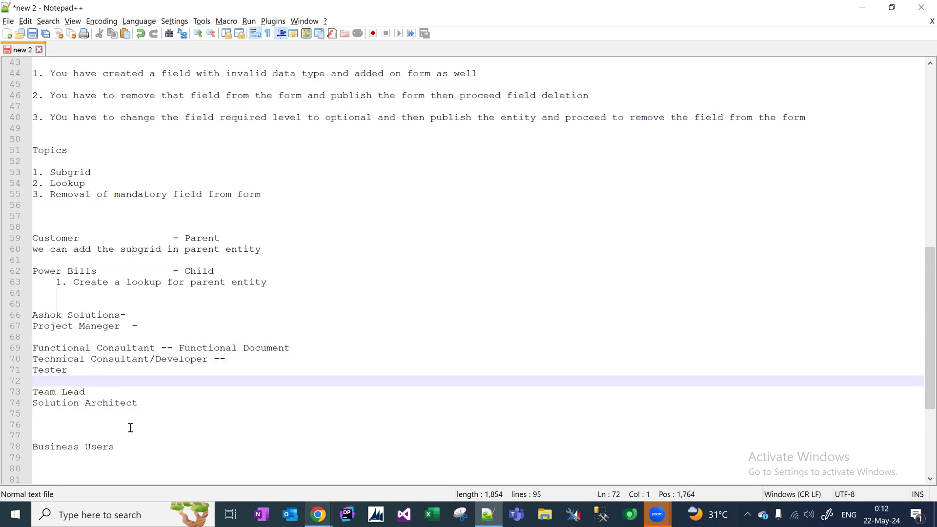
{"action": "double_click", "coordinate": [62, 371]}
{"action": "double_click", "coordinate": [70, 349]}
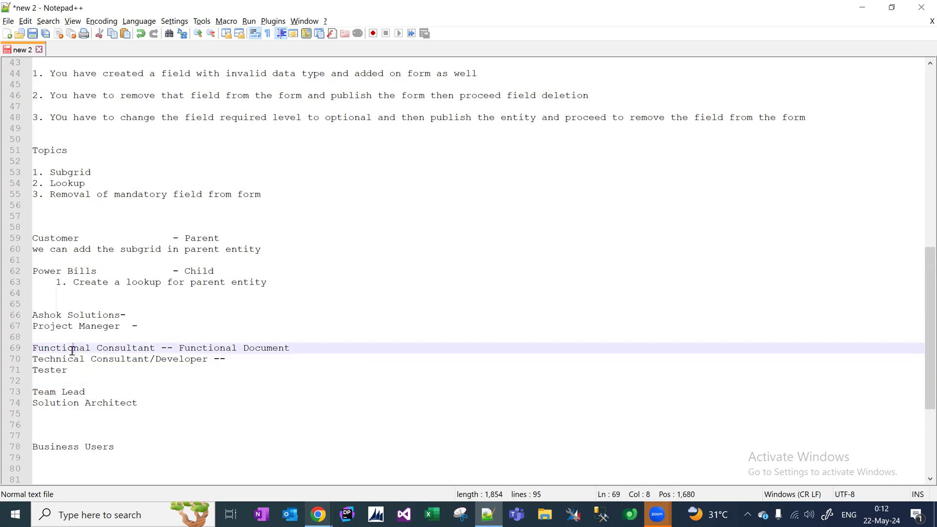
{"action": "double_click", "coordinate": [151, 348]}
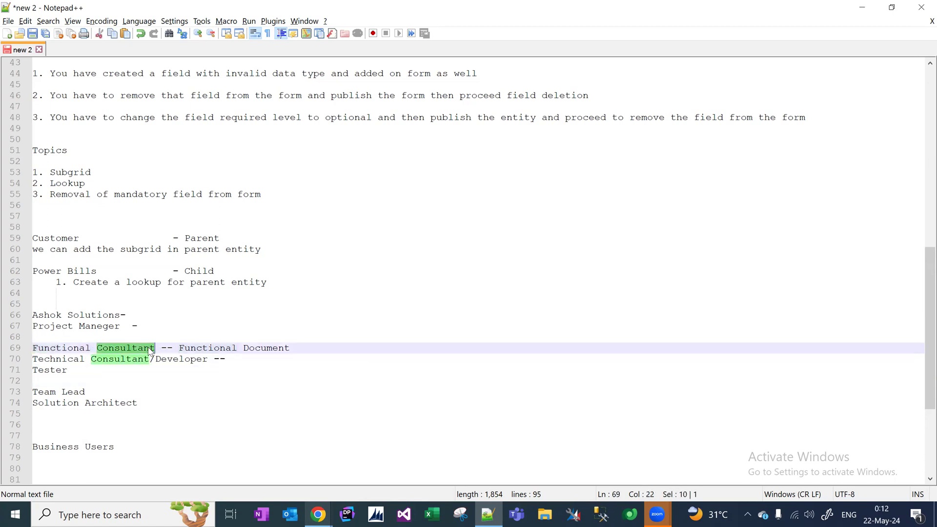
{"action": "double_click", "coordinate": [140, 358]}
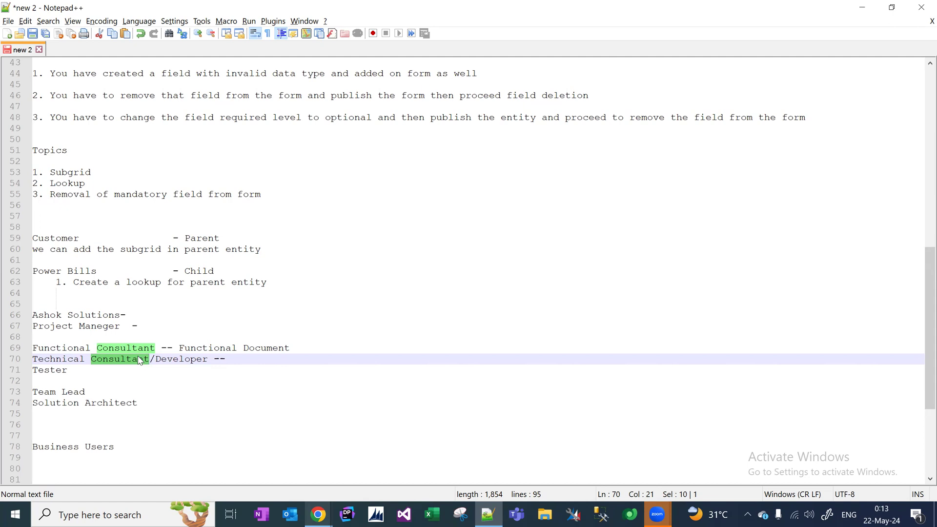
{"action": "double_click", "coordinate": [59, 371]}
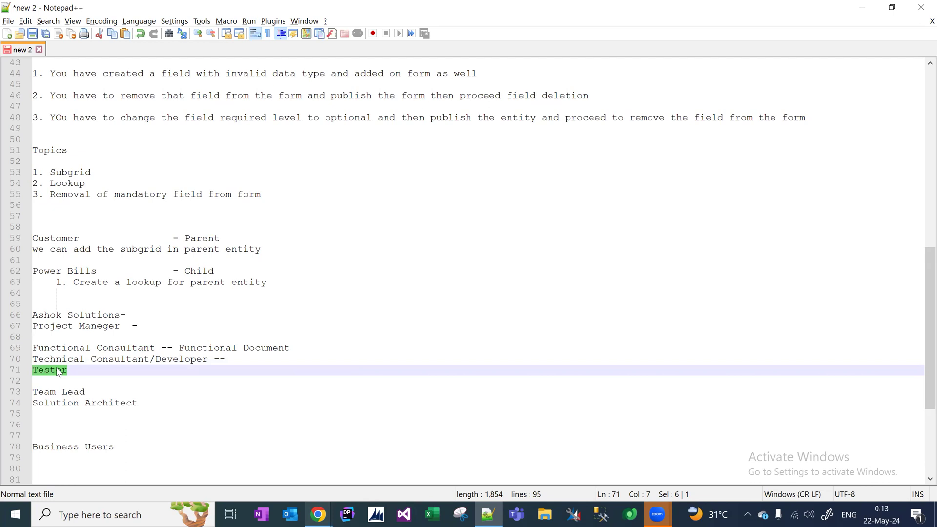
{"action": "double_click", "coordinate": [130, 360]}
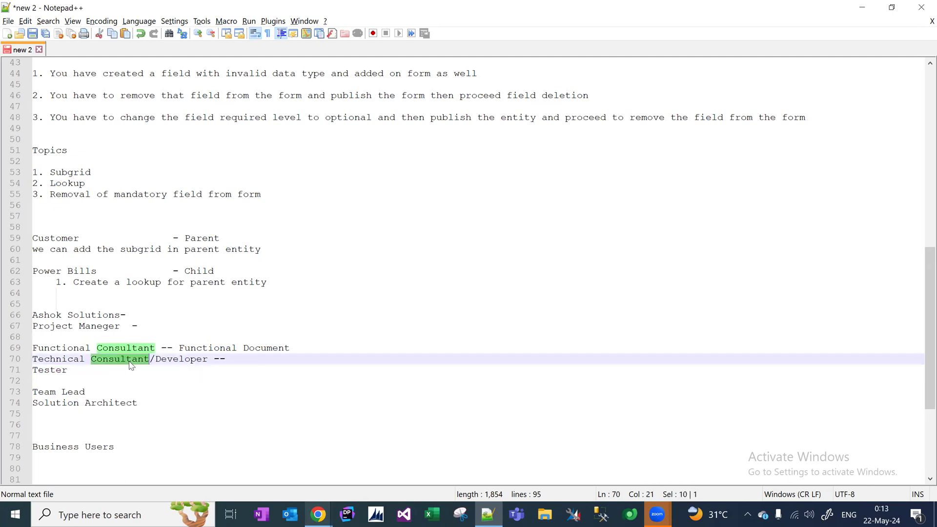
{"action": "left_click", "coordinate": [151, 403]}
{"action": "key", "text": "Return"}
{"action": "key", "text": "Return"}
{"action": "type", "text": "L1"}
{"action": "key", "text": "Return"}
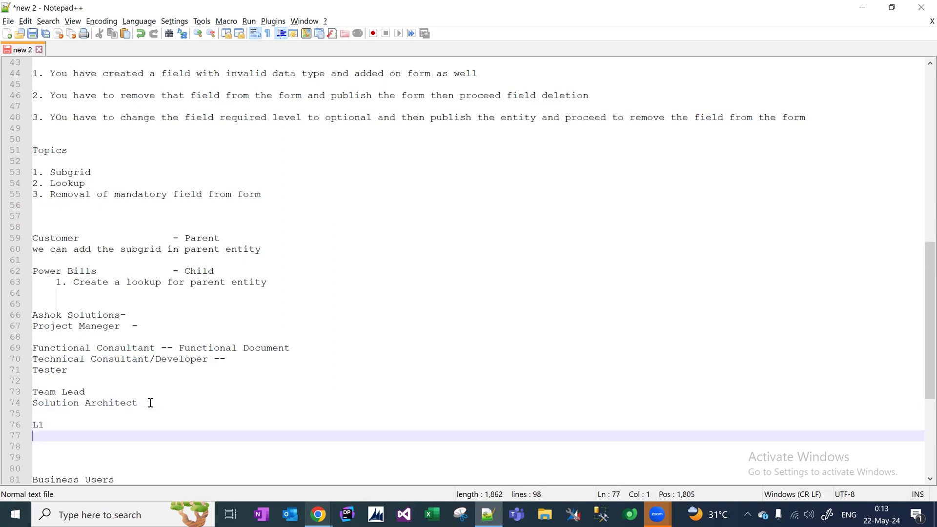
{"action": "type", "text": "l"}
{"action": "key", "text": "BackSpace"}
{"action": "type", "text": "L2"}
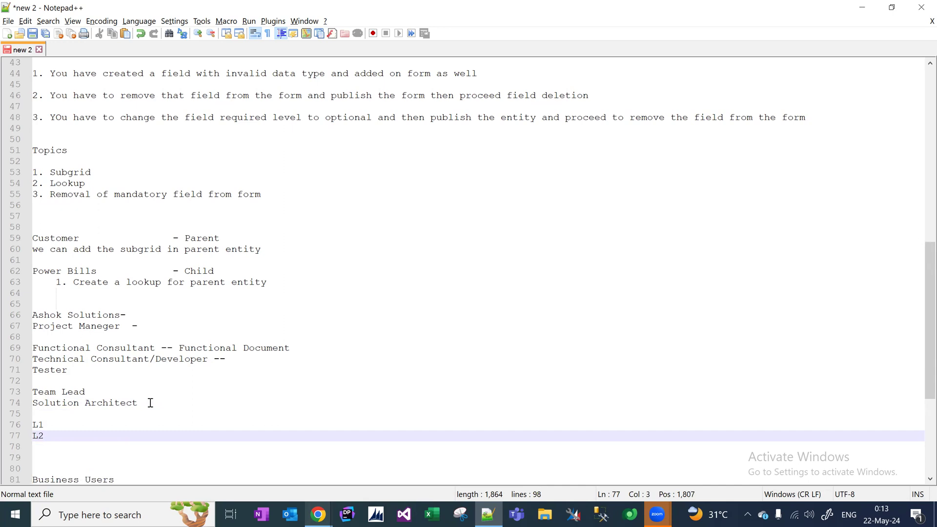
{"action": "key", "text": "Return"}
{"action": "type", "text": "L3"}
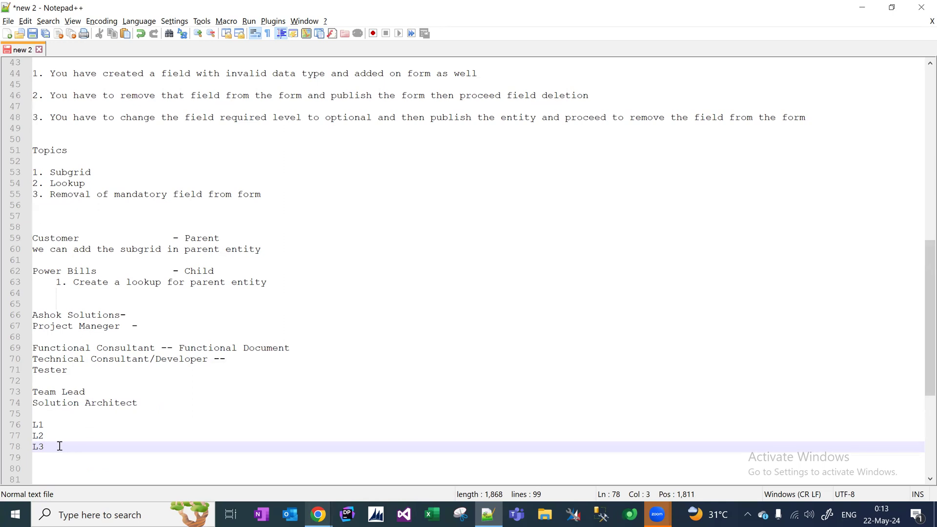
{"action": "left_click_drag", "start_coordinate": [53, 444], "coordinate": [23, 429]}
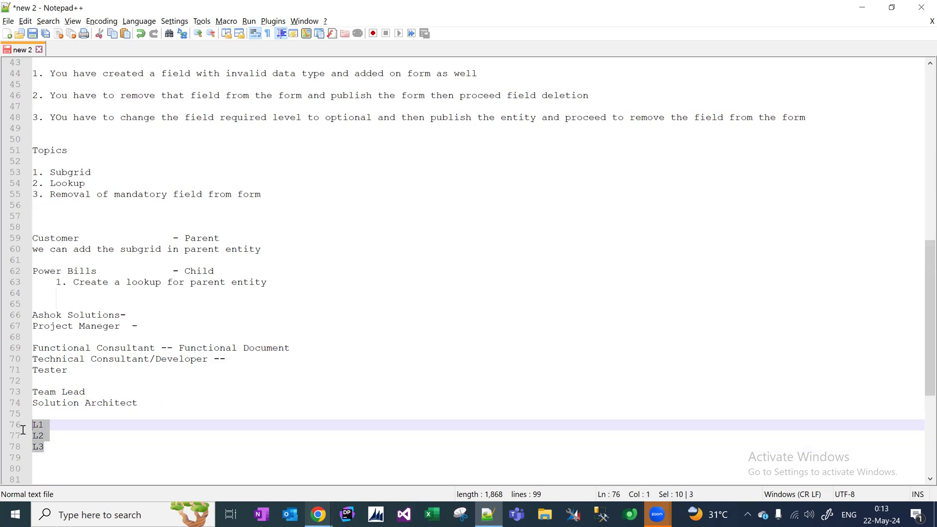
{"action": "left_click", "coordinate": [50, 439]}
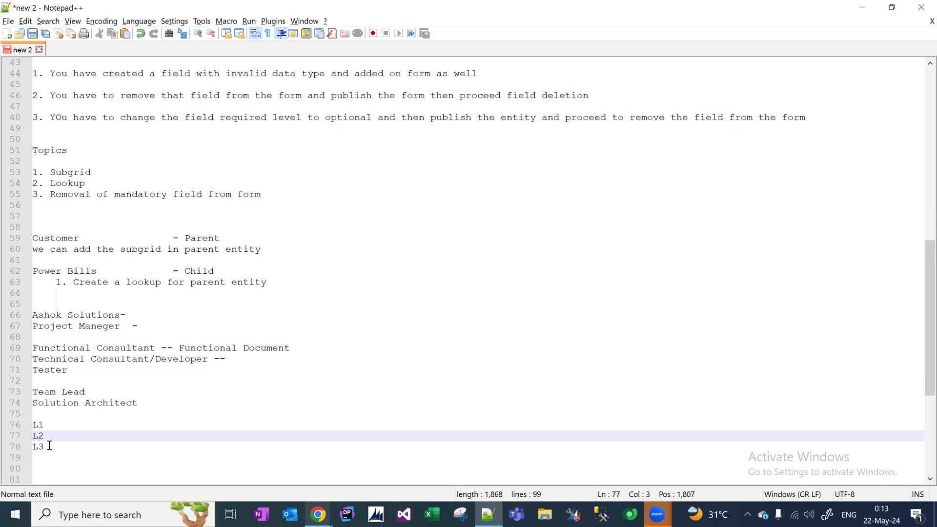
{"action": "left_click_drag", "start_coordinate": [50, 445], "coordinate": [6, 424]}
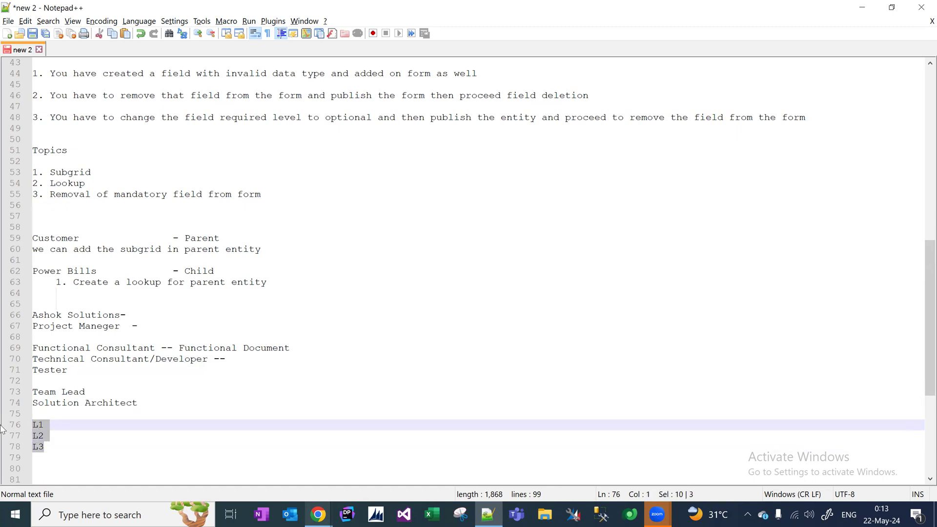
{"action": "left_click", "coordinate": [45, 426]}
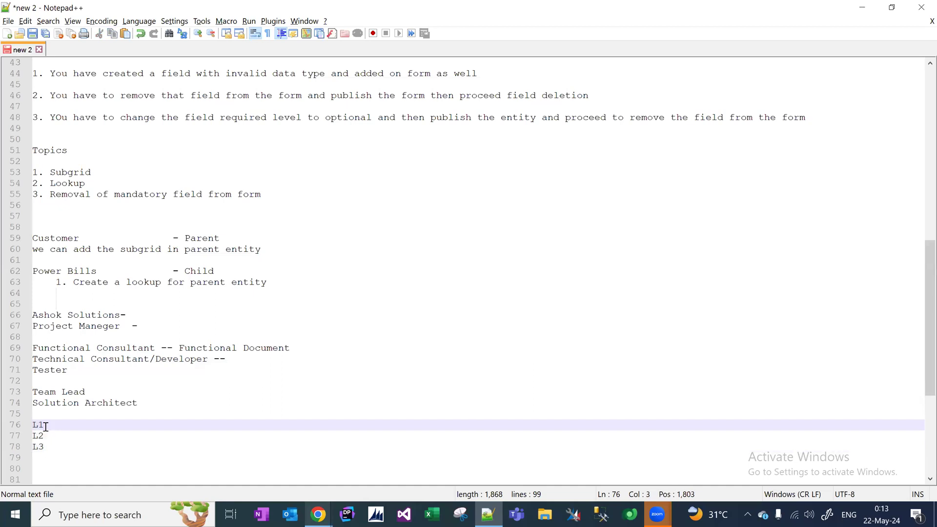
{"action": "left_click_drag", "start_coordinate": [43, 426], "coordinate": [34, 425]}
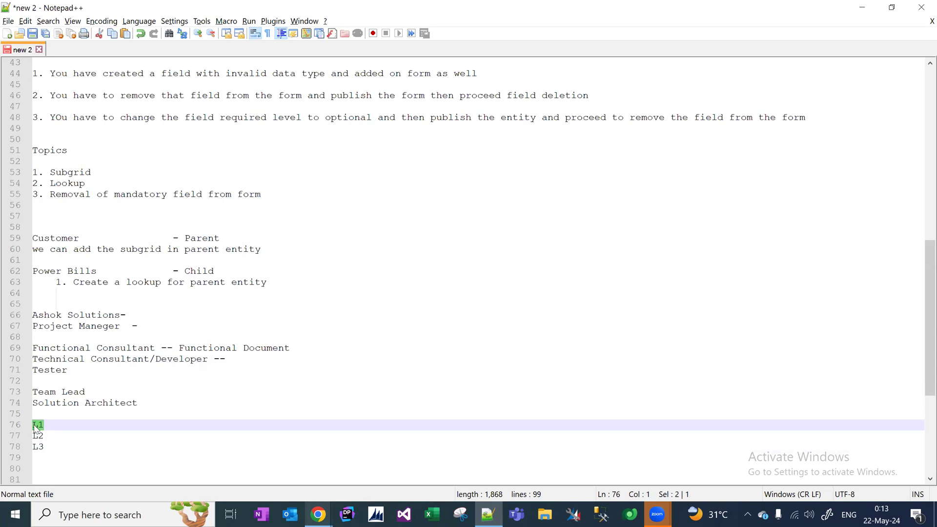
{"action": "left_click", "coordinate": [52, 427]}
{"action": "left_click_drag", "start_coordinate": [46, 425], "coordinate": [25, 425]}
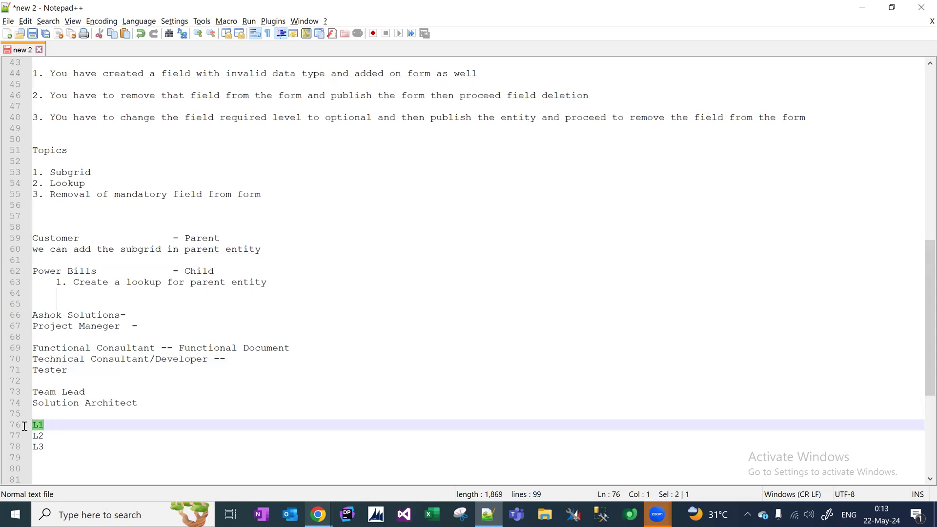
{"action": "left_click", "coordinate": [61, 426]}
{"action": "left_click_drag", "start_coordinate": [44, 425], "coordinate": [35, 424]}
{"action": "left_click", "coordinate": [49, 426]}
{"action": "left_click_drag", "start_coordinate": [47, 426], "coordinate": [32, 424]}
{"action": "left_click", "coordinate": [52, 424]}
{"action": "left_click", "coordinate": [50, 434]}
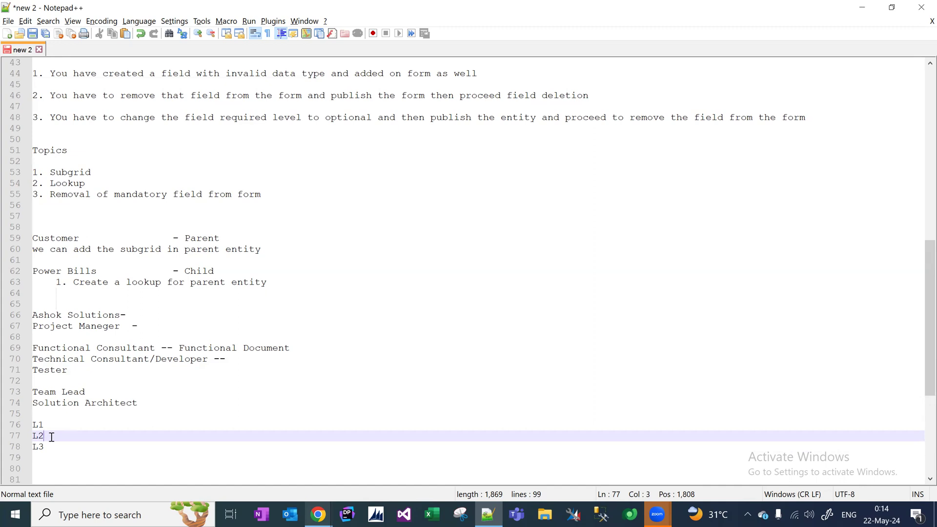
{"action": "left_click", "coordinate": [48, 447]}
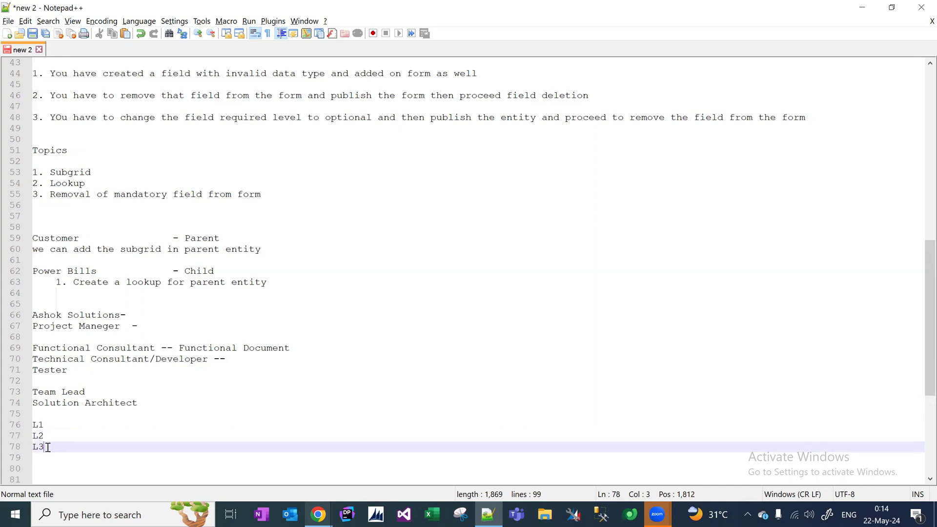
{"action": "left_click", "coordinate": [31, 447], "text": "shift"}
{"action": "left_click", "coordinate": [237, 360]}
{"action": "left_click_drag", "start_coordinate": [200, 360], "coordinate": [3, 365]}
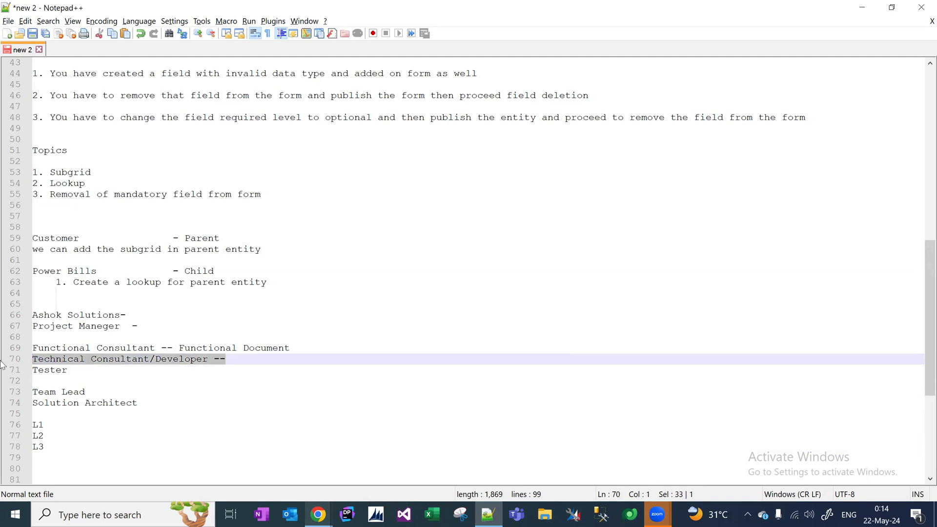
{"action": "left_click", "coordinate": [47, 431]}
{"action": "left_click_drag", "start_coordinate": [46, 428], "coordinate": [6, 428]}
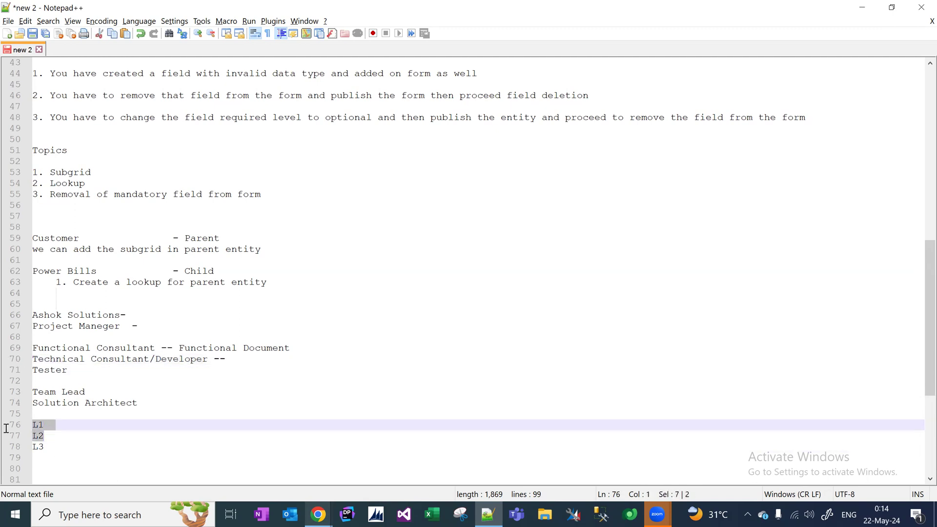
{"action": "left_click", "coordinate": [44, 434]}
{"action": "left_click_drag", "start_coordinate": [44, 434], "coordinate": [13, 423]}
{"action": "left_click_drag", "start_coordinate": [217, 364], "coordinate": [15, 343]}
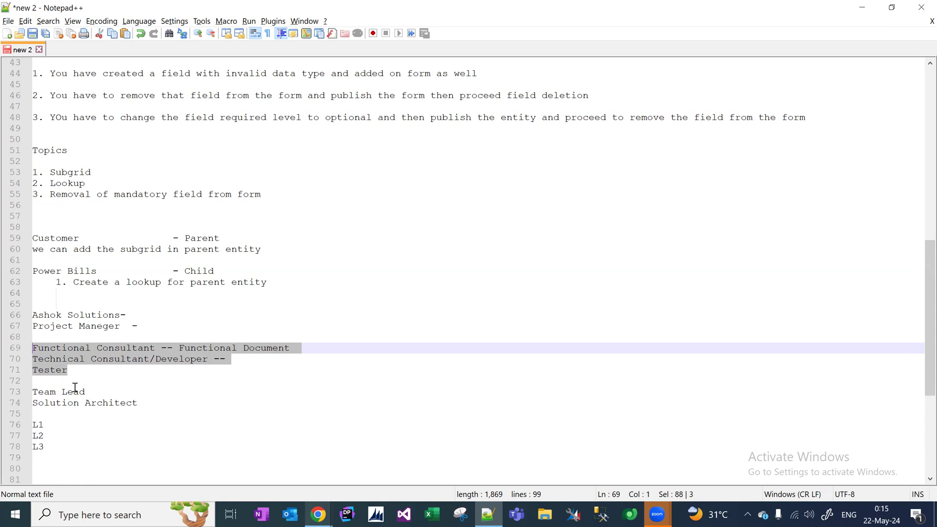
{"action": "left_click", "coordinate": [89, 370]}
{"action": "left_click_drag", "start_coordinate": [76, 370], "coordinate": [6, 351]}
{"action": "left_click", "coordinate": [144, 360]}
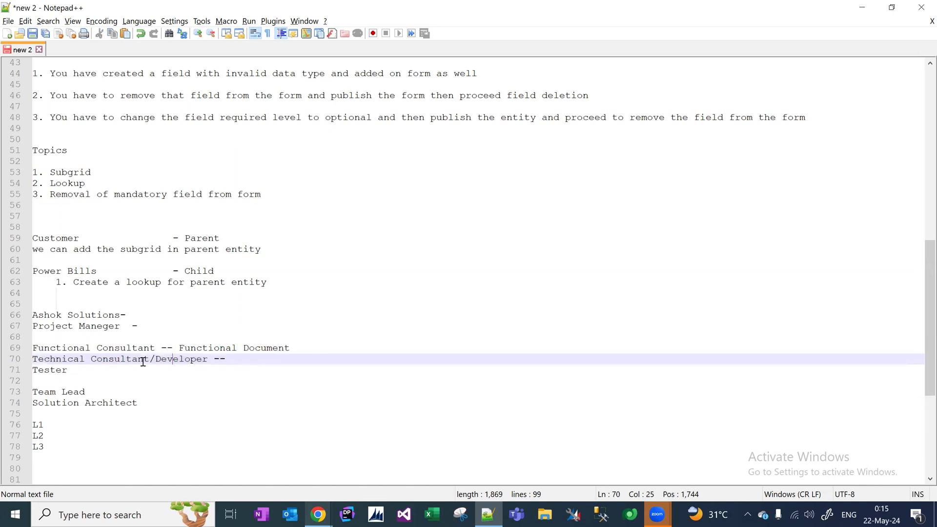
{"action": "double_click", "coordinate": [132, 348]}
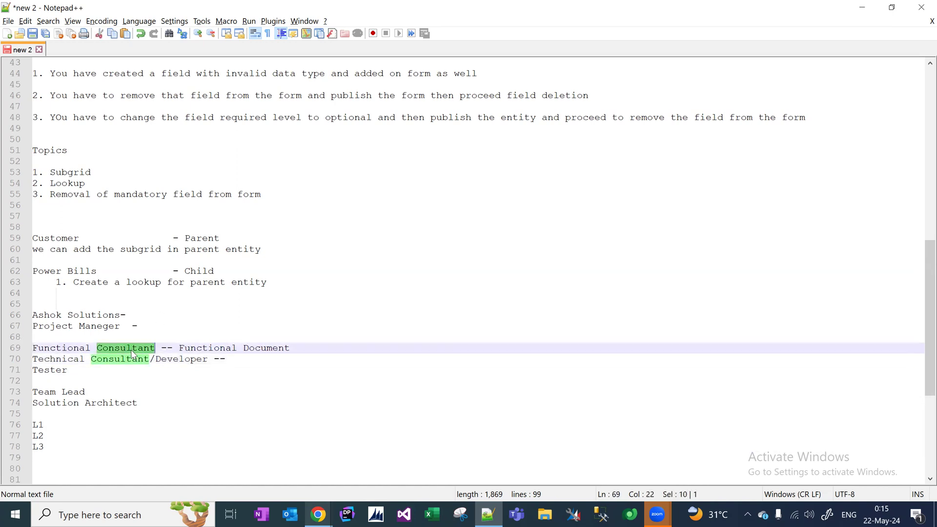
{"action": "left_click", "coordinate": [180, 349]}
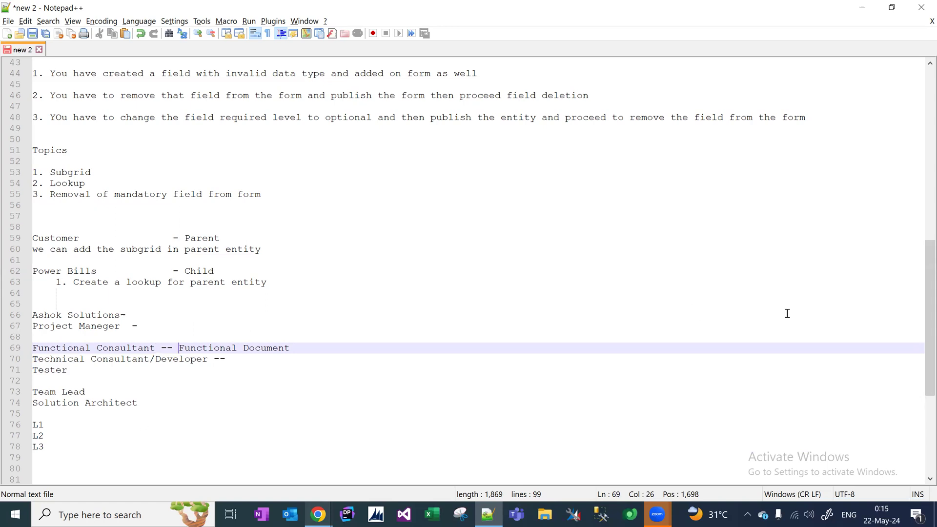
Delete the L1–L3 lines and the extra blank lines around the roles.
{"action": "left_click_drag", "start_coordinate": [921, 268], "coordinate": [923, 296]}
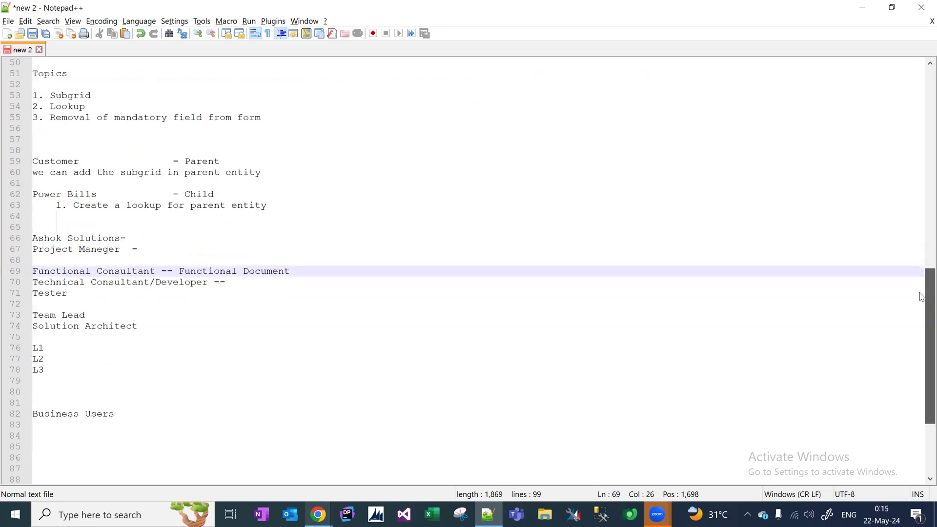
{"action": "left_click", "coordinate": [65, 393]}
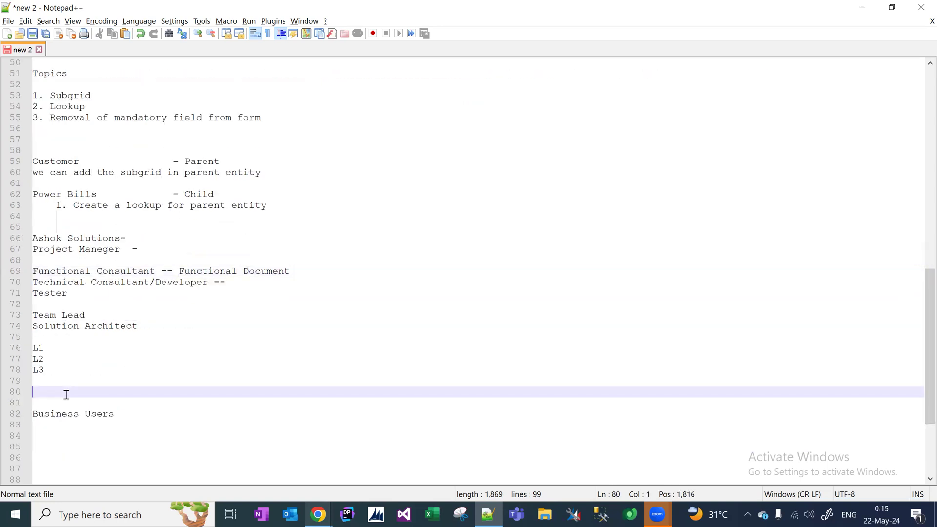
{"action": "key", "text": "Delete"}
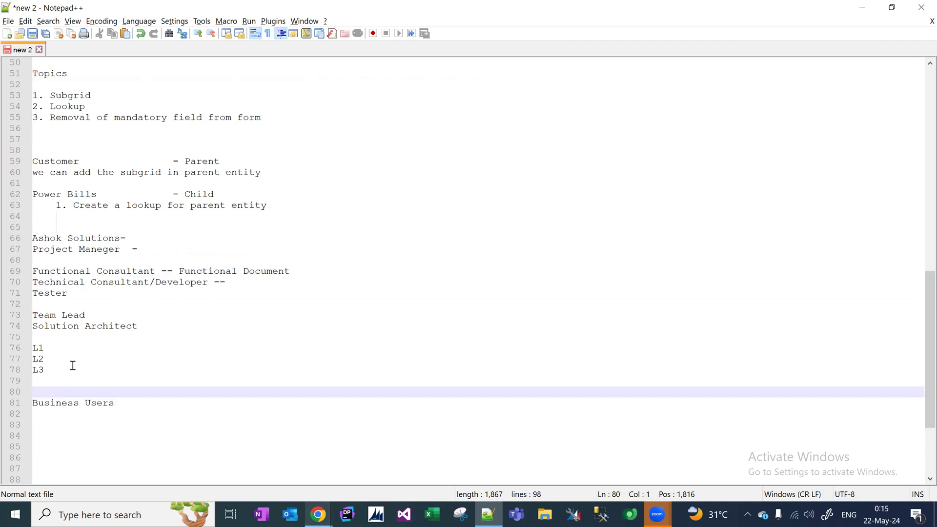
{"action": "left_click_drag", "start_coordinate": [73, 366], "coordinate": [23, 345]}
{"action": "key", "text": "Delete"}
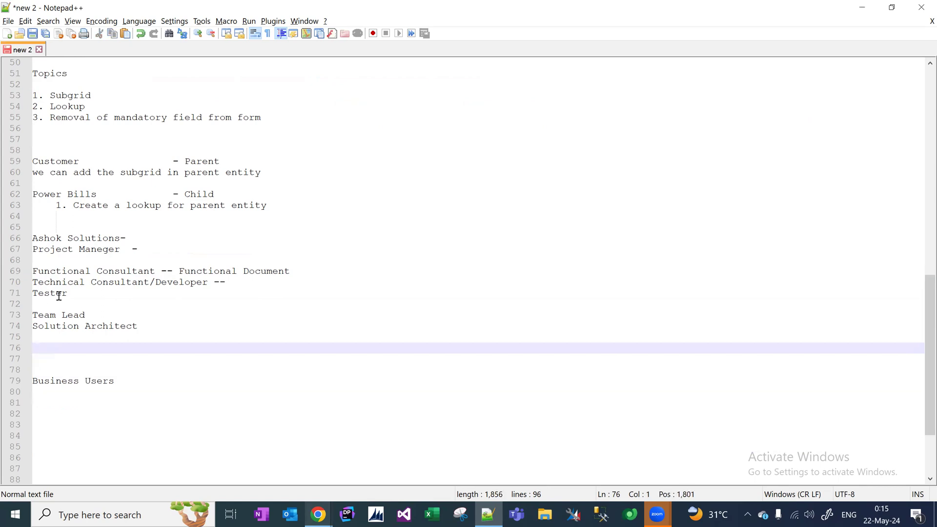
{"action": "left_click", "coordinate": [59, 299]}
{"action": "key", "text": "Delete"}
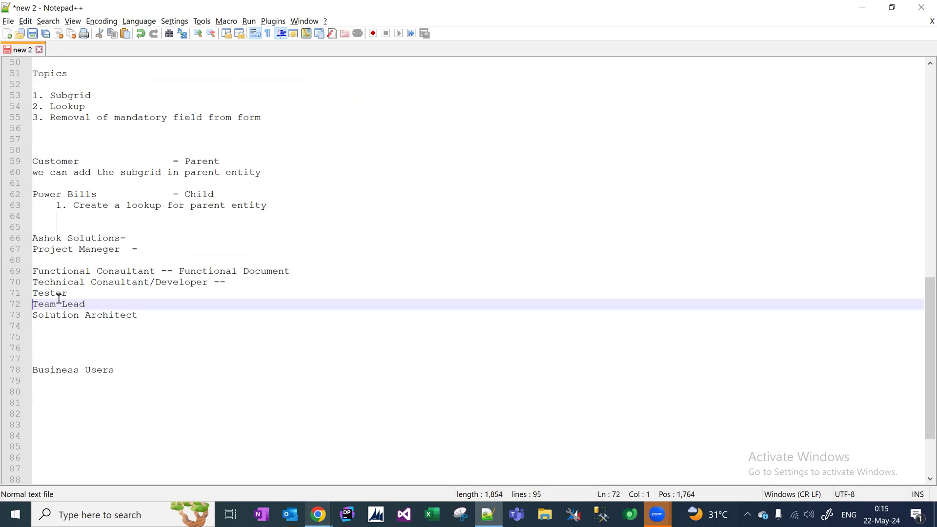
{"action": "left_click", "coordinate": [100, 261]}
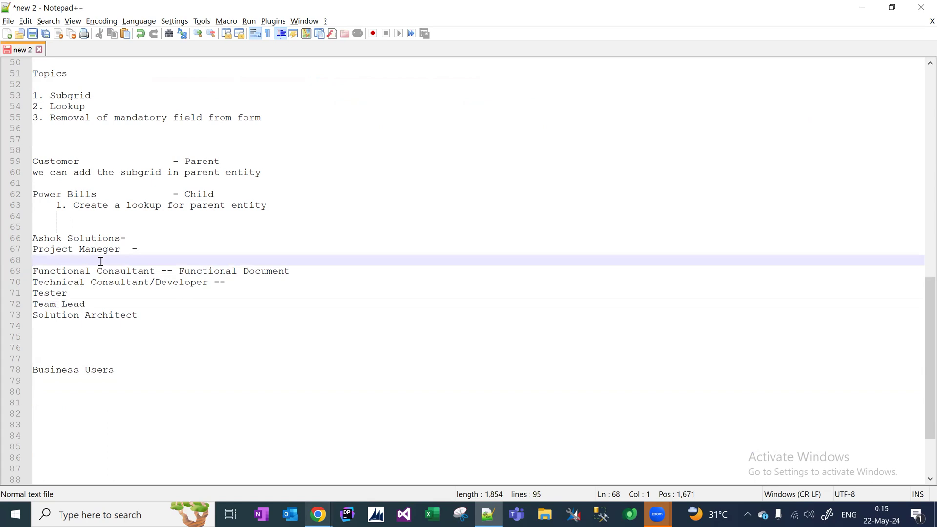
{"action": "key", "text": "Delete"}
Strip the trailing dashes, the Functional Document note and the old company heading line.
{"action": "left_click", "coordinate": [154, 237]}
{"action": "left_click", "coordinate": [150, 247]}
{"action": "key", "text": "BackSpace"}
{"action": "key", "text": "BackSpace"}
{"action": "left_click", "coordinate": [225, 272]}
{"action": "key", "text": "BackSpace"}
{"action": "key", "text": "BackSpace"}
{"action": "key", "text": "BackSpace"}
{"action": "left_click", "coordinate": [157, 261]}
{"action": "left_click_drag", "start_coordinate": [235, 261], "coordinate": [305, 258]}
{"action": "key", "text": "Delete"}
{"action": "left_click_drag", "start_coordinate": [146, 235], "coordinate": [21, 236]}
{"action": "key", "text": "Delete"}
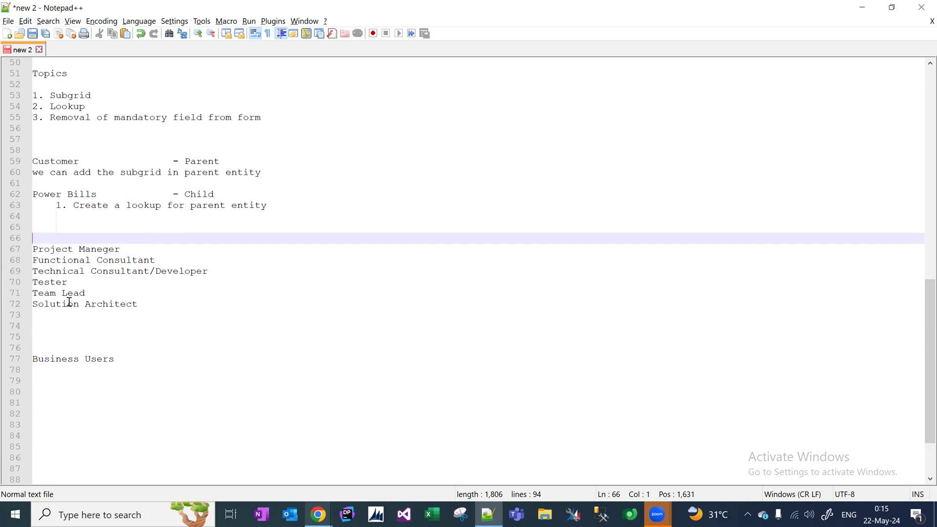
{"action": "left_click_drag", "start_coordinate": [147, 305], "coordinate": [16, 248]}
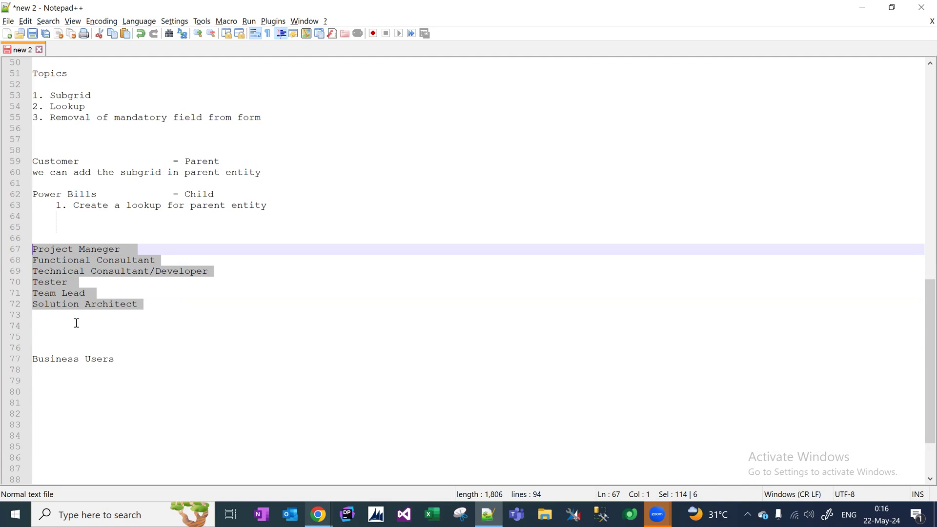
Type the heading 'ABC Solutions' on the empty line above Project Maneger.
{"action": "left_click", "coordinate": [124, 363]}
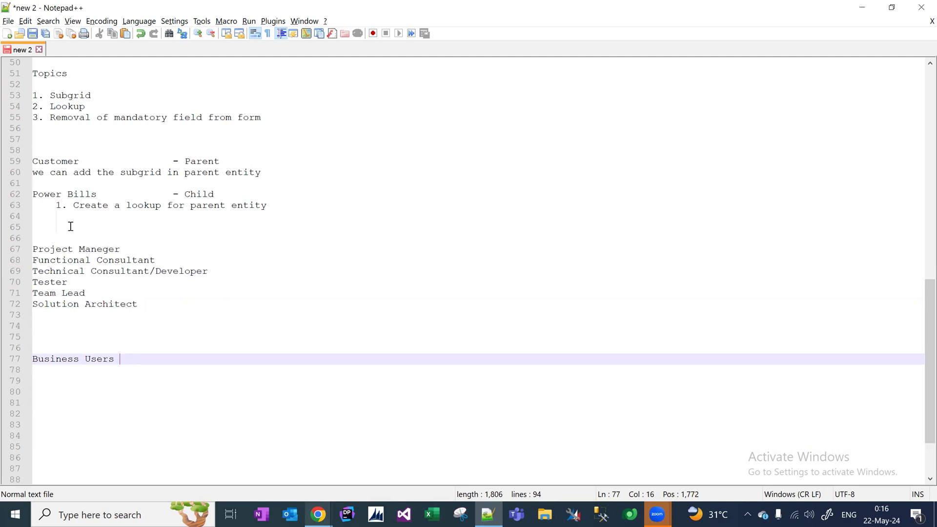
{"action": "left_click", "coordinate": [63, 240]}
{"action": "type", "text": "ABC specia"}
{"action": "key", "text": "BackSpace"}
{"action": "key", "text": "BackSpace"}
{"action": "key", "text": "BackSpace"}
{"action": "key", "text": "BackSpace"}
{"action": "key", "text": "BackSpace"}
{"action": "key", "text": "BackSpace"}
{"action": "type", "text": "Splution"}
{"action": "key", "text": "BackSpace"}
{"action": "type", "text": "s"}
{"action": "left_click_drag", "start_coordinate": [110, 238], "coordinate": [33, 240]}
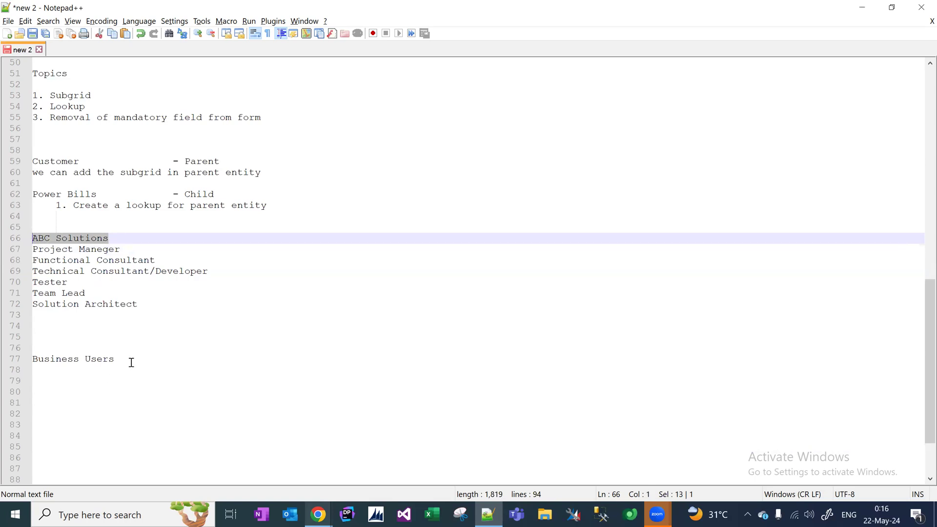
{"action": "left_click", "coordinate": [103, 239]}
{"action": "left_click_drag", "start_coordinate": [117, 239], "coordinate": [29, 234]}
{"action": "left_click", "coordinate": [77, 338]}
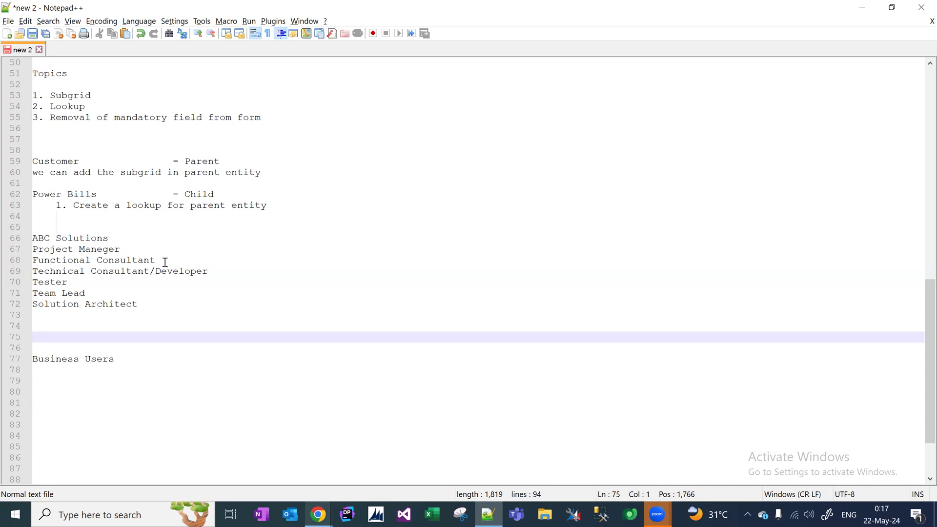
{"action": "left_click_drag", "start_coordinate": [164, 262], "coordinate": [17, 264]}
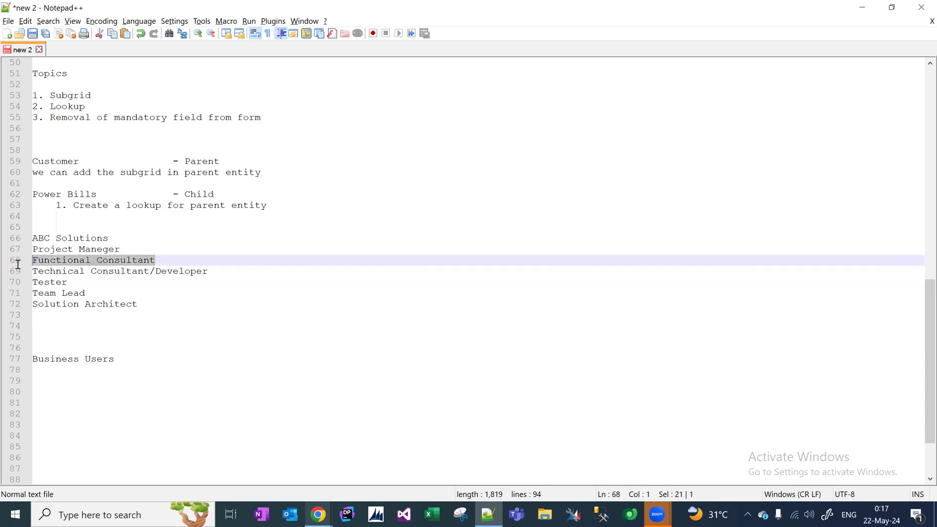
{"action": "left_click", "coordinate": [169, 259]}
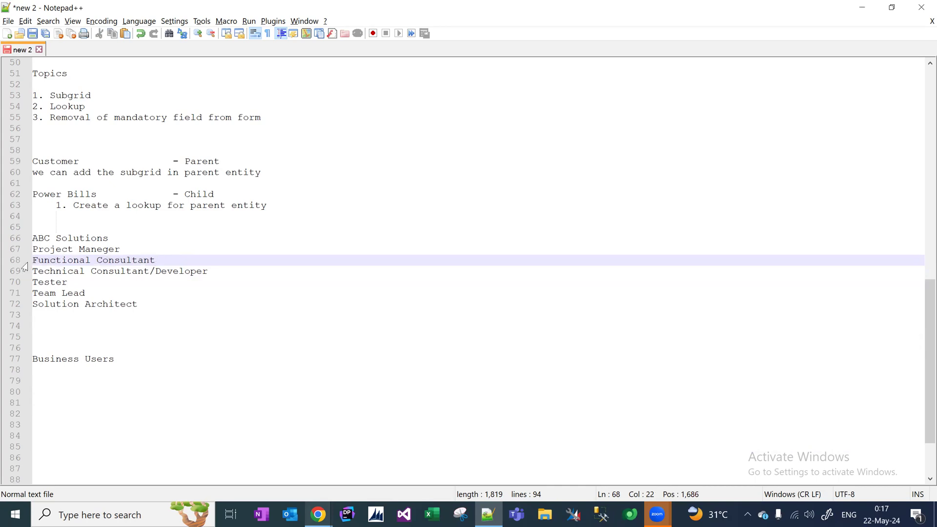
{"action": "right_click", "coordinate": [118, 258]}
{"action": "left_click", "coordinate": [163, 253]}
{"action": "left_click", "coordinate": [168, 260]}
{"action": "left_click_drag", "start_coordinate": [169, 260], "coordinate": [26, 262]}
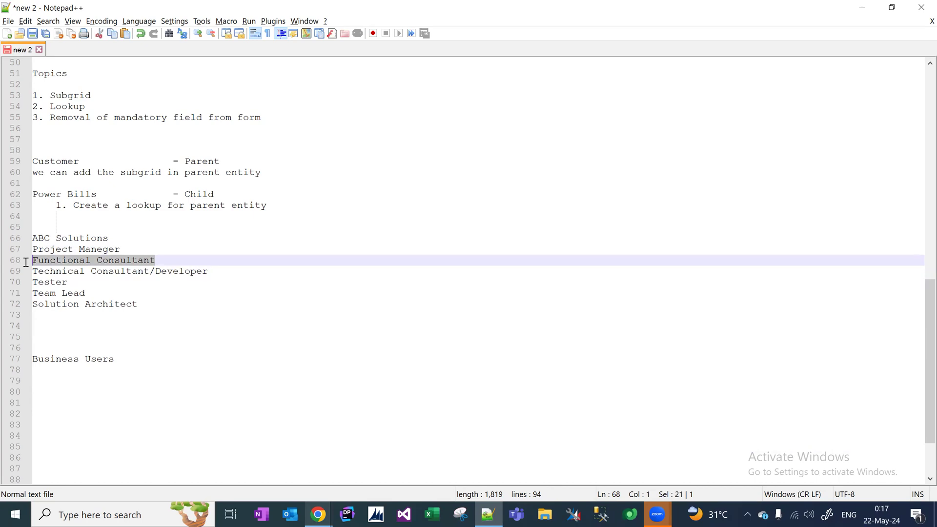
{"action": "left_click_drag", "start_coordinate": [123, 360], "coordinate": [23, 359]}
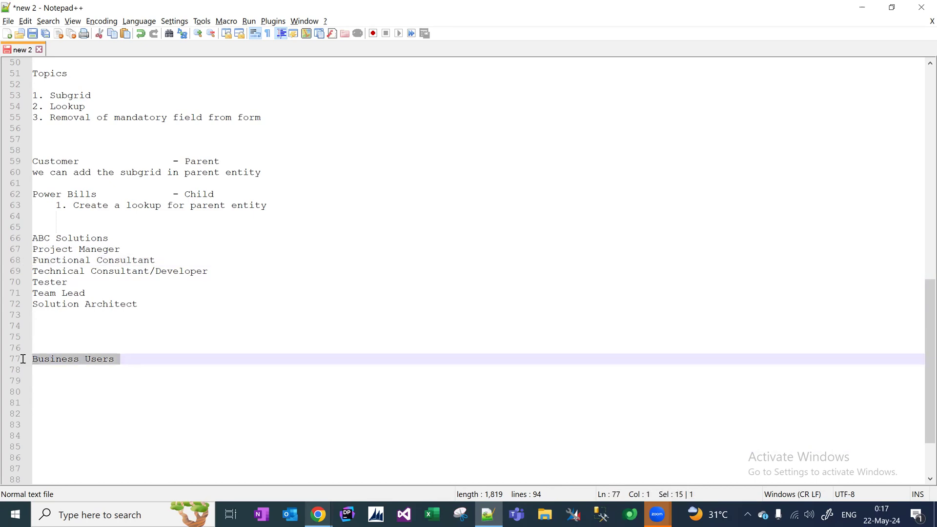
{"action": "left_click", "coordinate": [173, 261]}
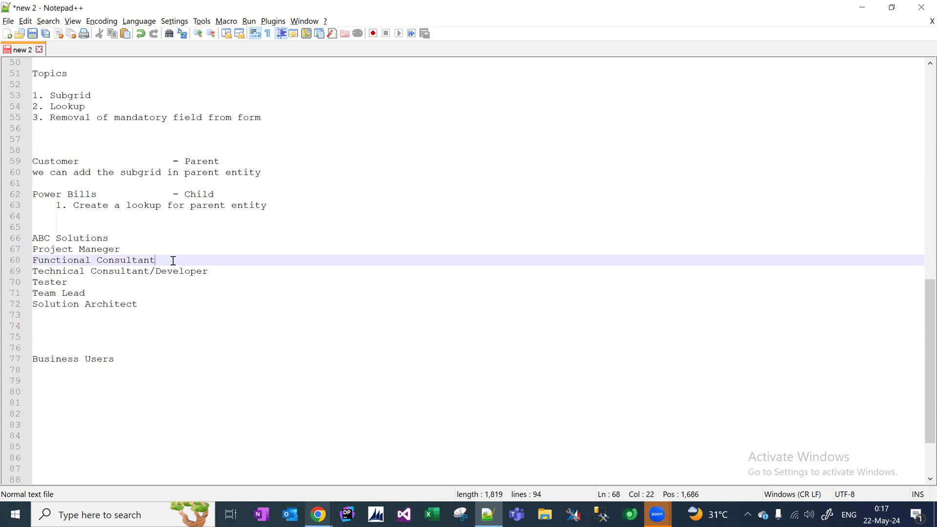
{"action": "left_click_drag", "start_coordinate": [162, 264], "coordinate": [13, 264]}
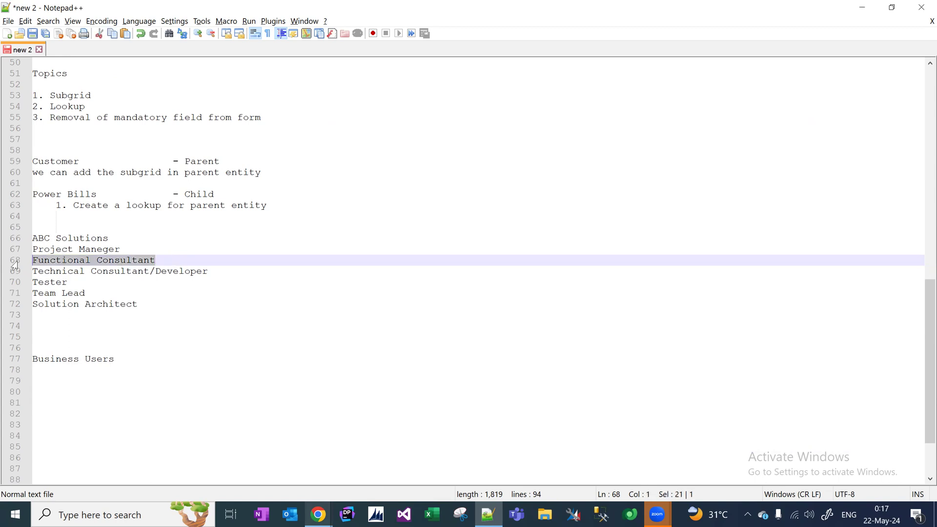
{"action": "left_click", "coordinate": [177, 260]}
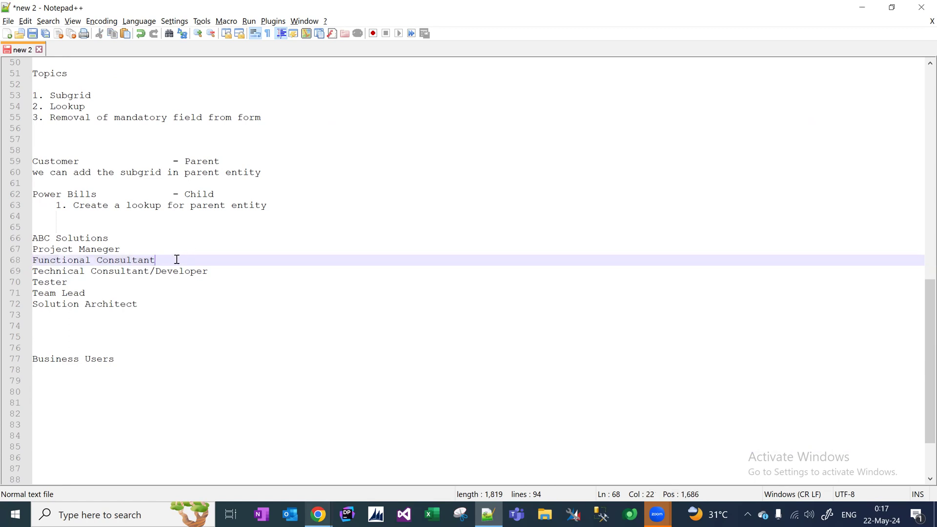
{"action": "left_click_drag", "start_coordinate": [165, 259], "coordinate": [29, 262]}
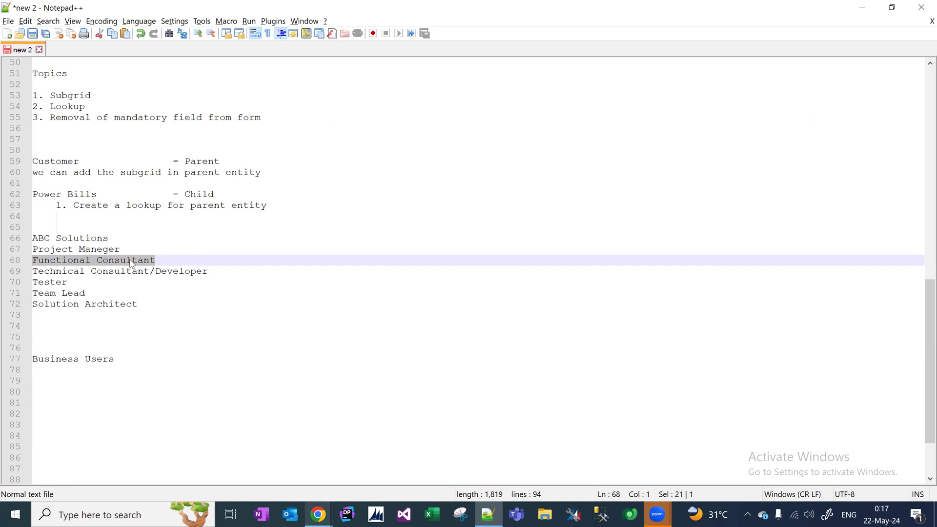
{"action": "left_click", "coordinate": [168, 260]}
{"action": "left_click_drag", "start_coordinate": [148, 257], "coordinate": [32, 257]}
{"action": "left_click", "coordinate": [174, 263]}
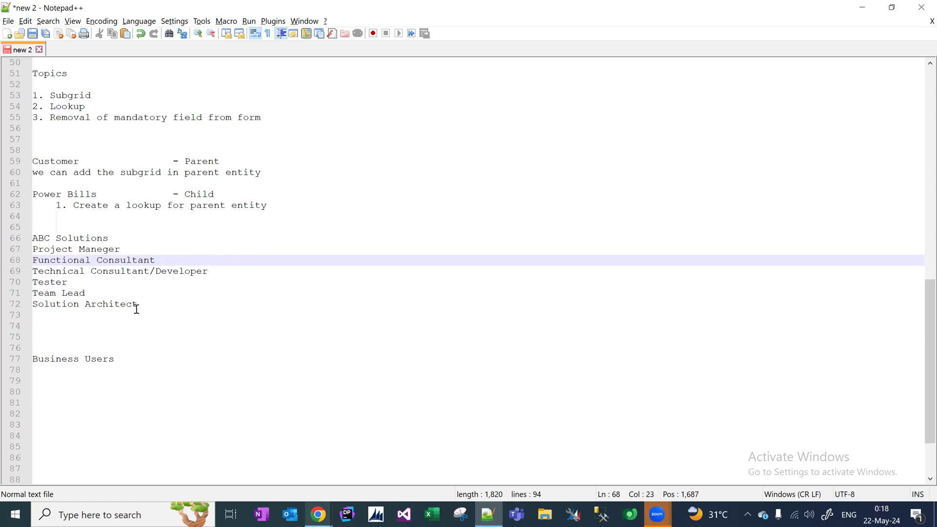
{"action": "left_click_drag", "start_coordinate": [144, 306], "coordinate": [26, 312]}
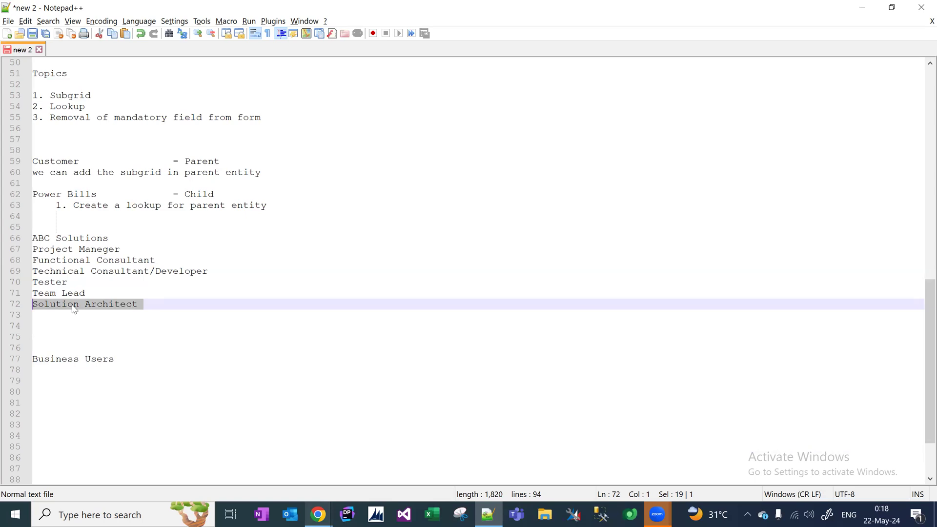
{"action": "left_click", "coordinate": [152, 303]}
{"action": "left_click_drag", "start_coordinate": [124, 301], "coordinate": [30, 302]}
{"action": "left_click_drag", "start_coordinate": [90, 293], "coordinate": [28, 291]}
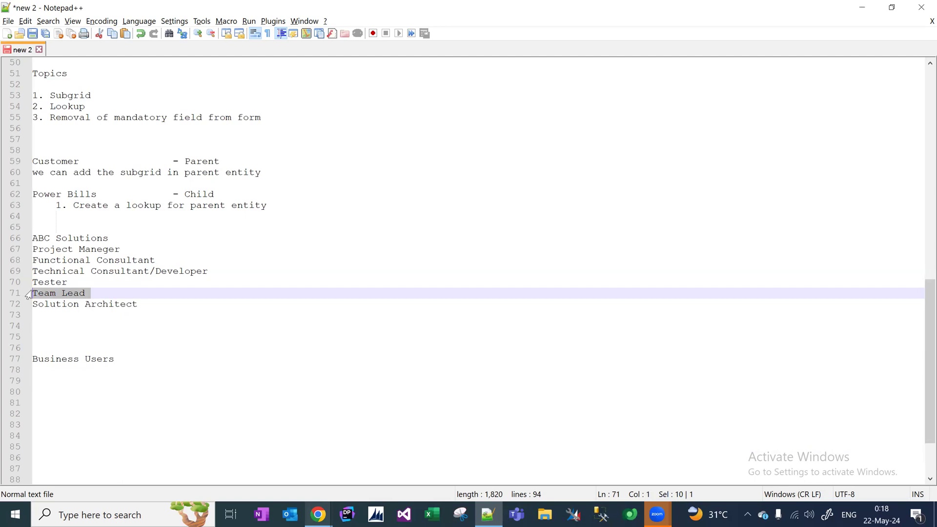
{"action": "left_click_drag", "start_coordinate": [88, 292], "coordinate": [30, 294]}
{"action": "left_click", "coordinate": [94, 293]}
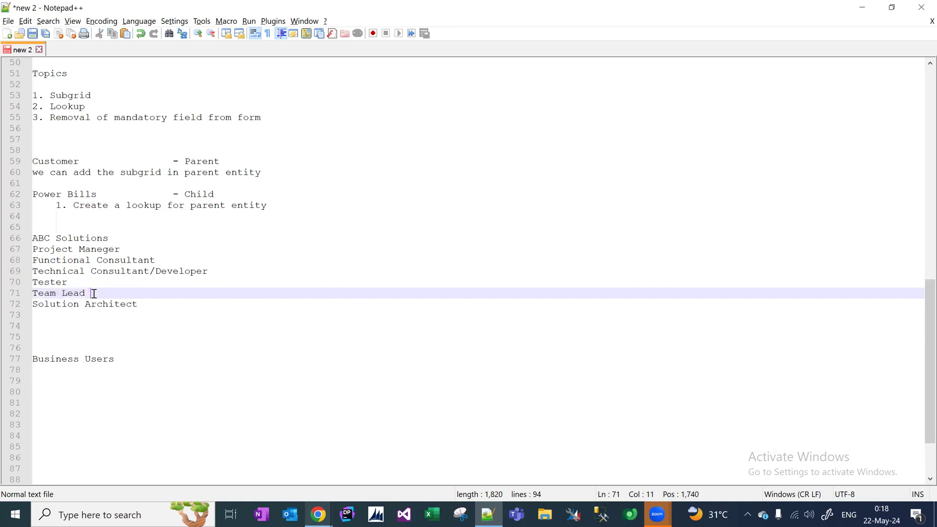
{"action": "left_click", "coordinate": [238, 273]}
{"action": "left_click_drag", "start_coordinate": [237, 272], "coordinate": [32, 271]}
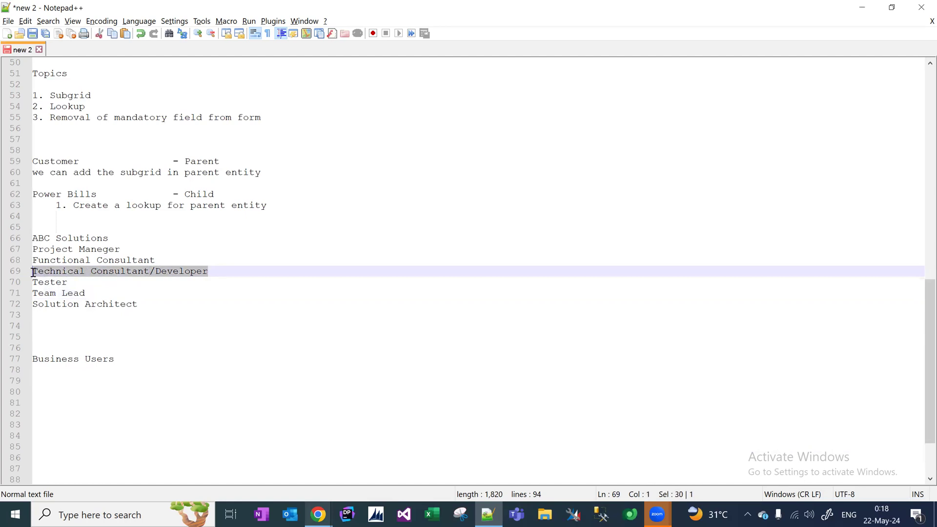
{"action": "left_click", "coordinate": [220, 271]}
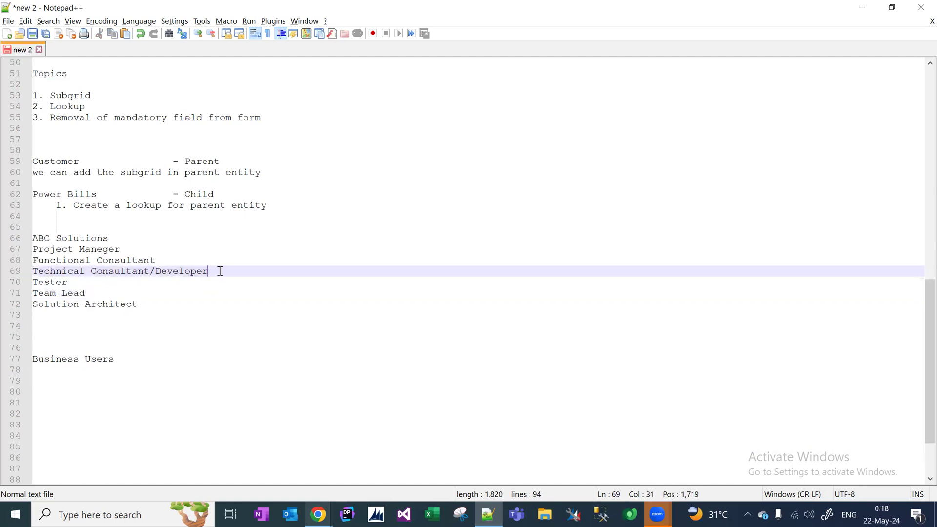
{"action": "left_click_drag", "start_coordinate": [220, 271], "coordinate": [32, 276]}
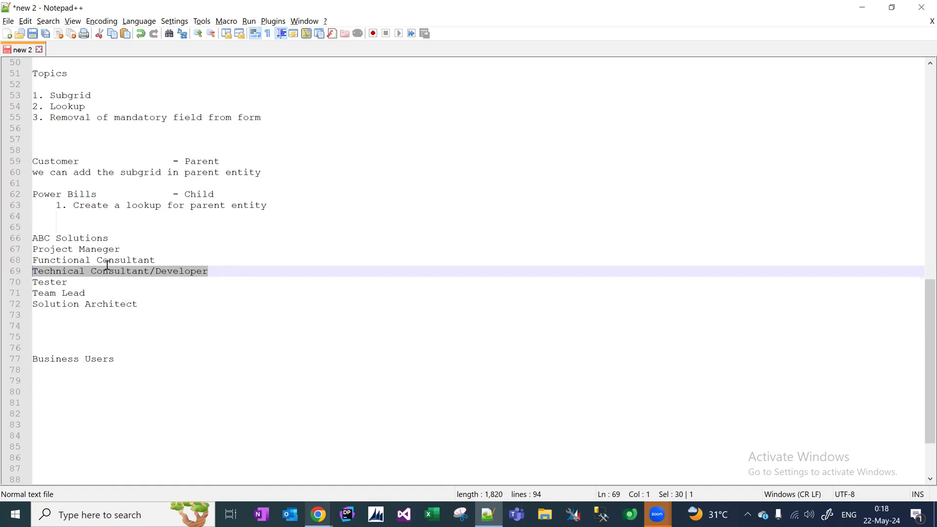
{"action": "left_click", "coordinate": [192, 269]}
{"action": "left_click_drag", "start_coordinate": [217, 270], "coordinate": [32, 284]}
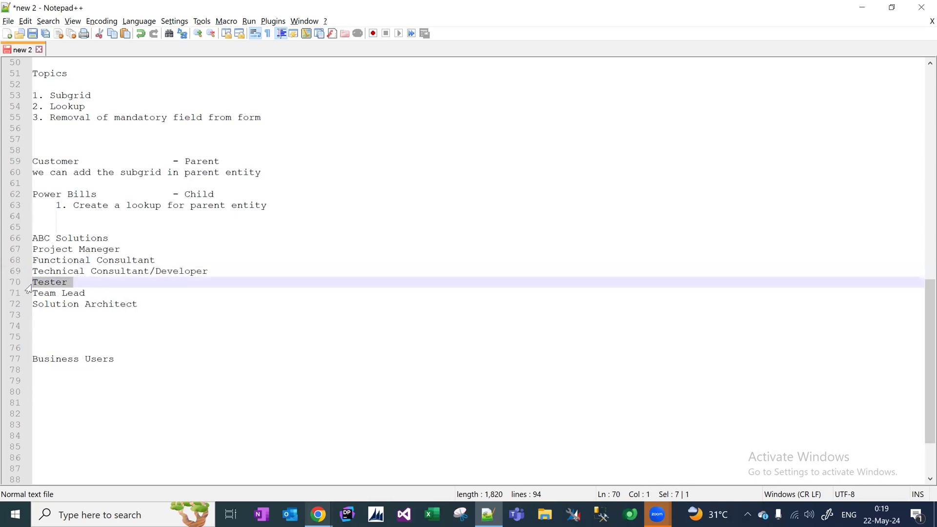
{"action": "left_click", "coordinate": [67, 285]}
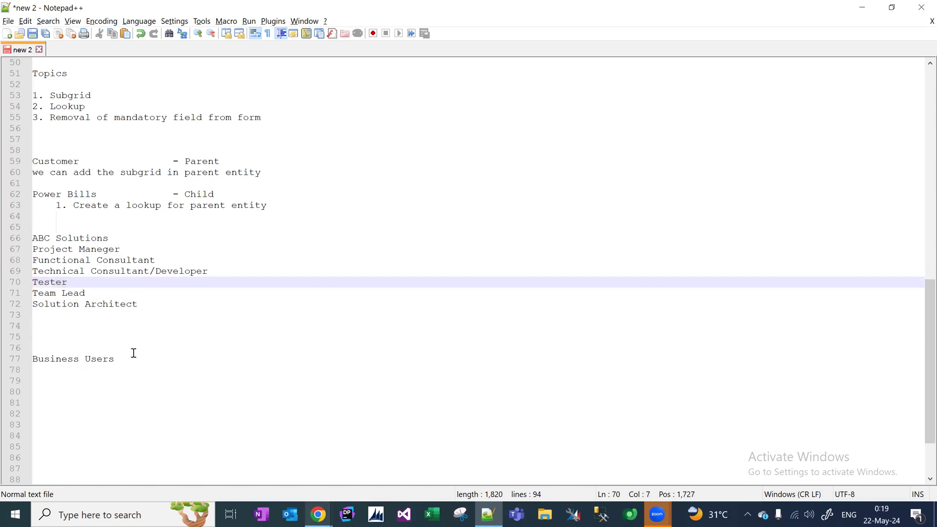
{"action": "left_click_drag", "start_coordinate": [125, 364], "coordinate": [21, 360]}
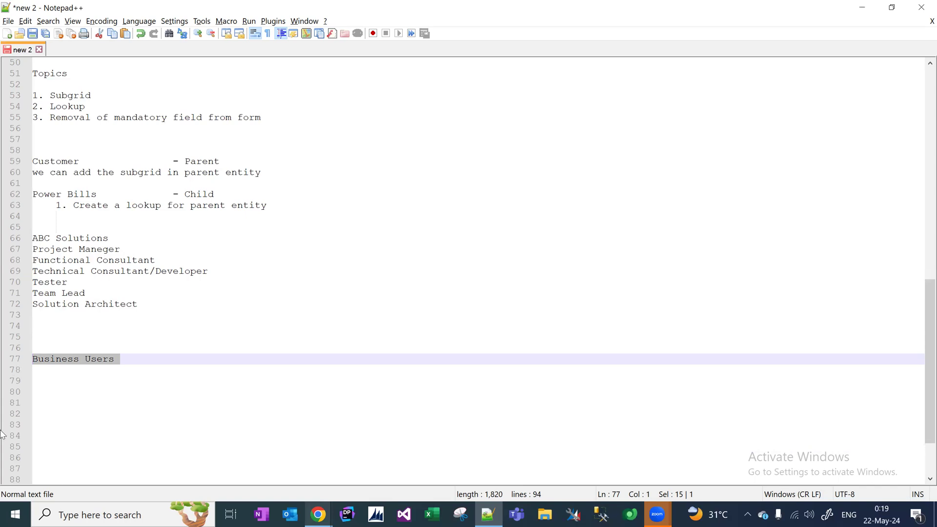
Add '3 sr developers, 1 or 2 associate/junior,' after the Technical Consultant/Developer role.
{"action": "left_click", "coordinate": [250, 276]}
{"action": "type", "text": "2 "}
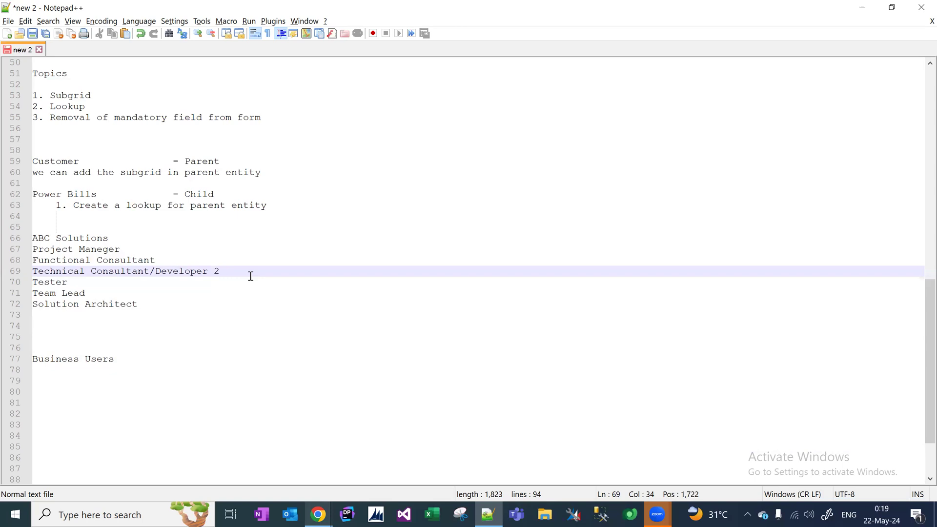
{"action": "type", "text": "sr developers, 2"}
{"action": "left_click", "coordinate": [219, 271]}
{"action": "key", "text": "BackSpace"}
{"action": "type", "text": "3"}
{"action": "left_click", "coordinate": [327, 268]}
{"action": "key", "text": "BackSpace"}
{"action": "type", "text": "1 sr 2 associa"}
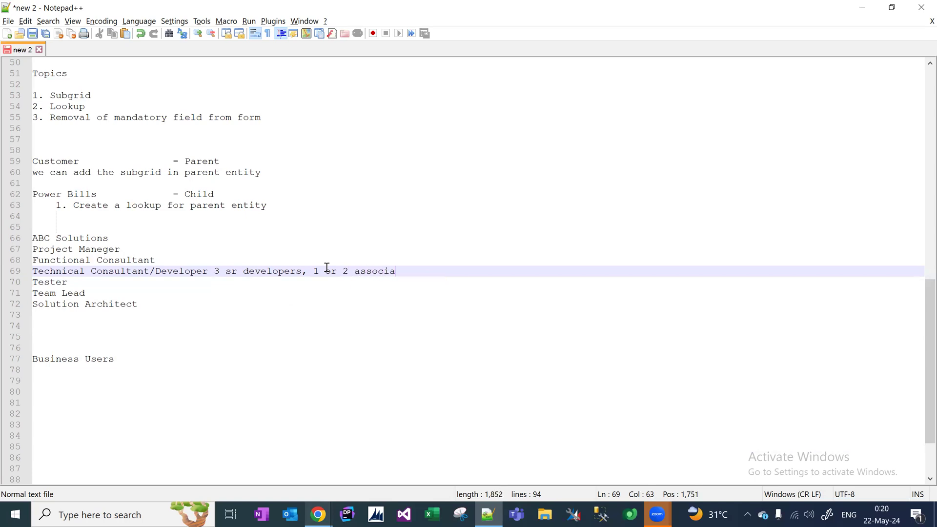
{"action": "type", "text": "te /ju"}
{"action": "key", "text": "BackSpace"}
{"action": "type", "text": "unior"}
{"action": "key", "text": "BackSpace"}
{"action": "type", "text": ","}
{"action": "key", "text": "BackSpace"}
Add headcounts: Project Maneger 1, Functional Consultant 2, Tester 3, Team Lead 1, Solution Architect 2.
{"action": "left_click", "coordinate": [225, 248]}
{"action": "type", "text": "- 1"}
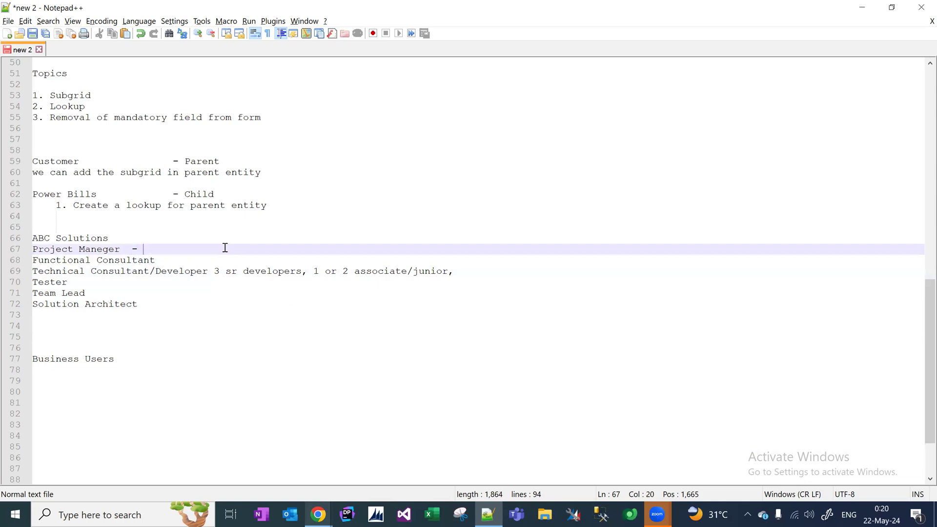
{"action": "key", "text": "Down"}
{"action": "type", "text": "-2"}
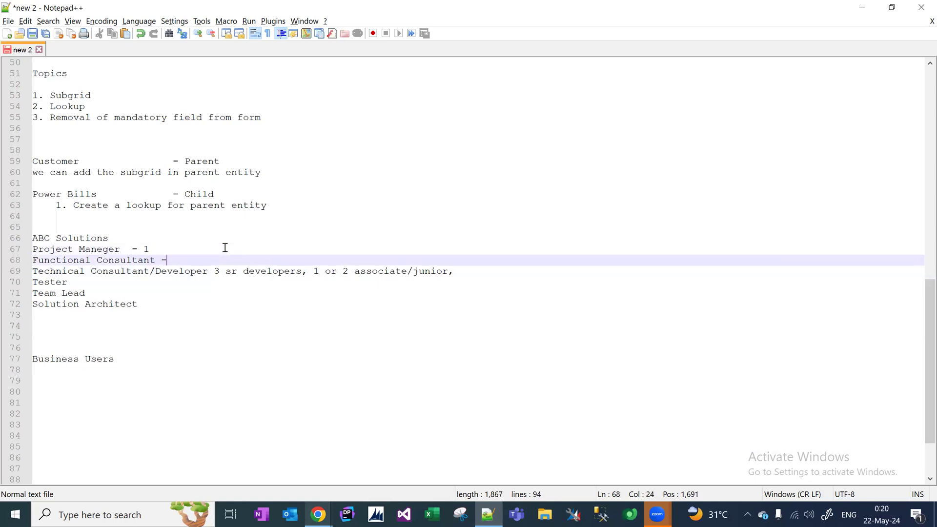
{"action": "key", "text": "Down"}
{"action": "key", "text": "Down"}
{"action": "type", "text": "- 3"}
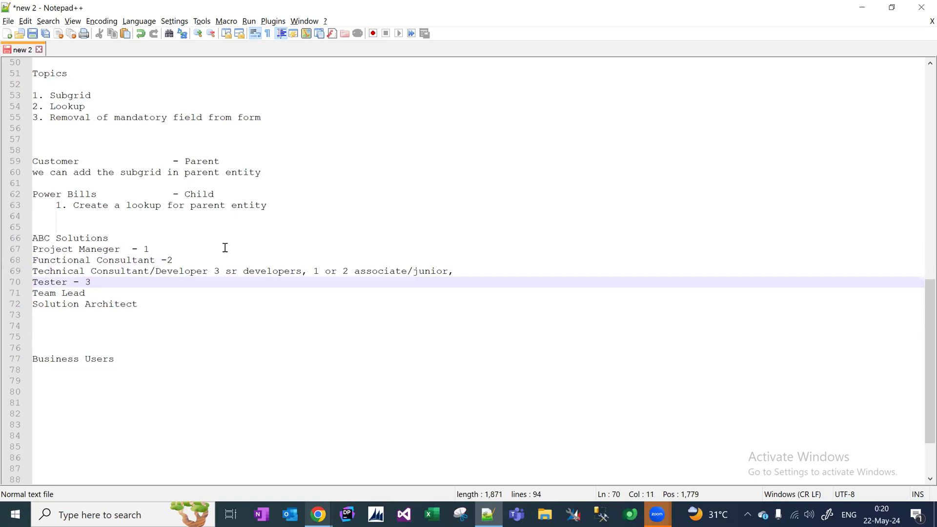
{"action": "key", "text": "Down"}
{"action": "type", "text": "-1"}
{"action": "key", "text": "Down"}
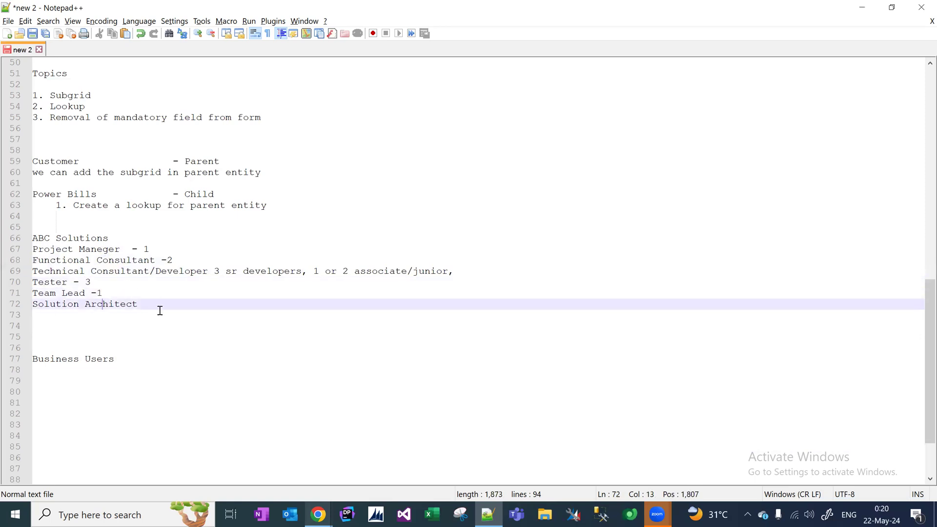
{"action": "left_click", "coordinate": [161, 303]}
{"action": "type", "text": "-2"}
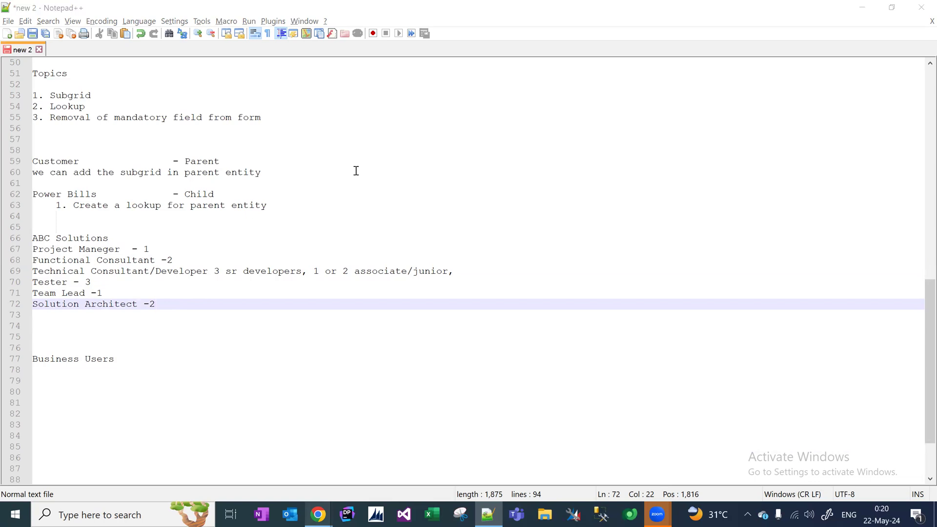
{"action": "left_click", "coordinate": [302, 212]}
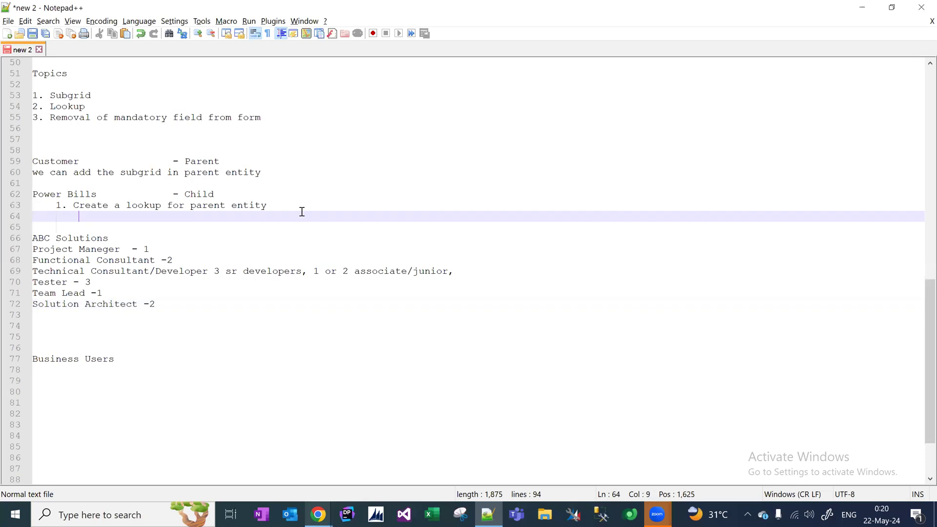
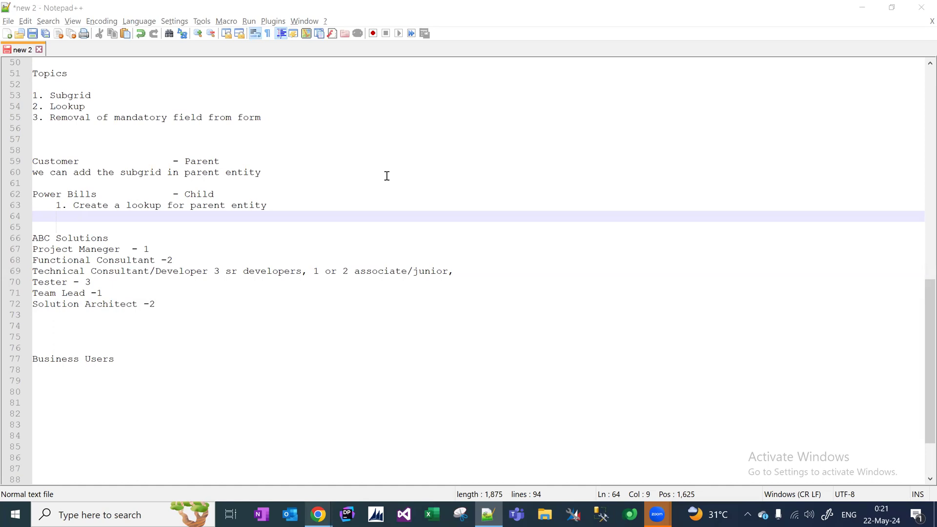
Highlight the words 'associate' and 'junior' in the Technical Consultant line for review.
{"action": "left_click", "coordinate": [650, 349]}
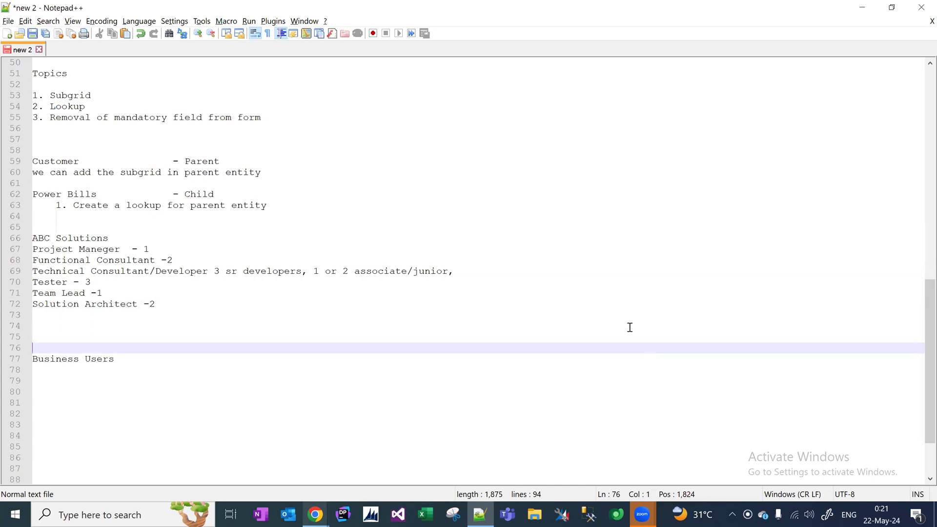
{"action": "left_click", "coordinate": [286, 271]}
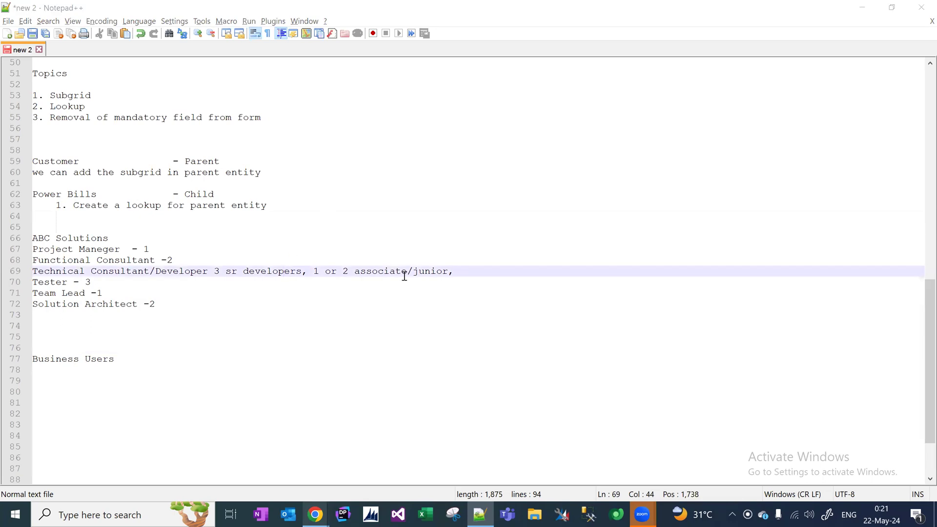
{"action": "double_click", "coordinate": [386, 274]}
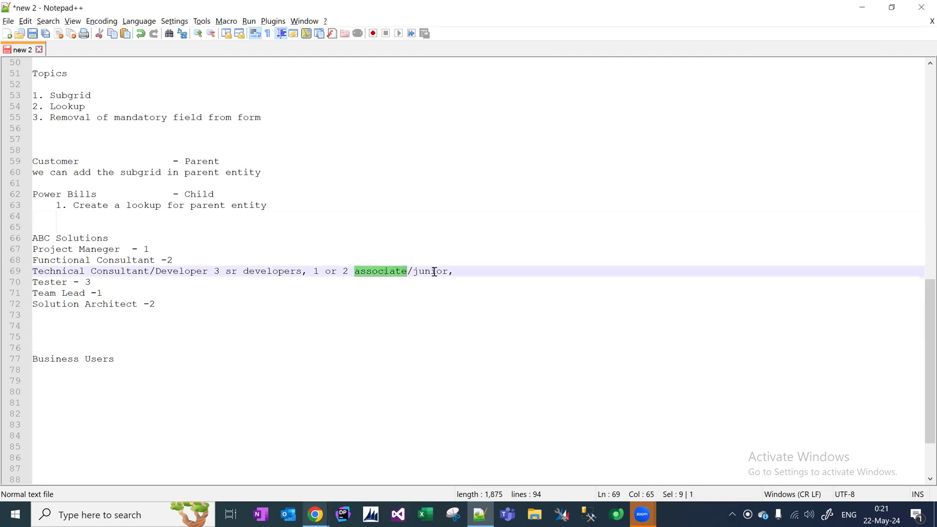
{"action": "double_click", "coordinate": [434, 272]}
{"action": "left_click", "coordinate": [392, 273]}
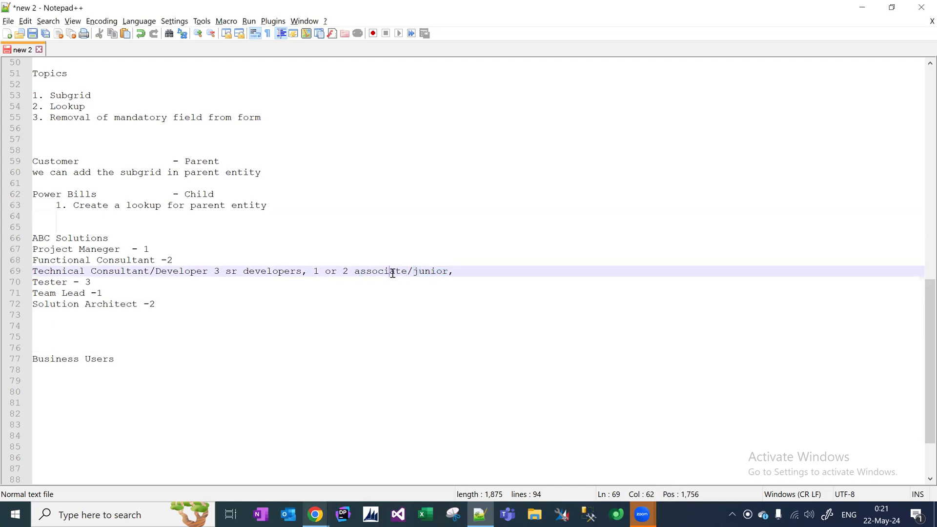
{"action": "double_click", "coordinate": [396, 272]}
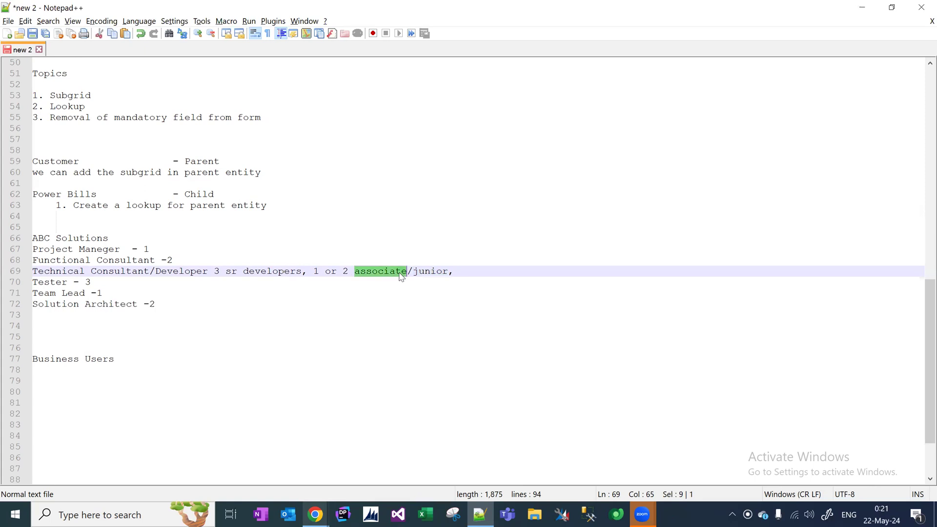
{"action": "double_click", "coordinate": [431, 272]}
{"action": "double_click", "coordinate": [391, 271]}
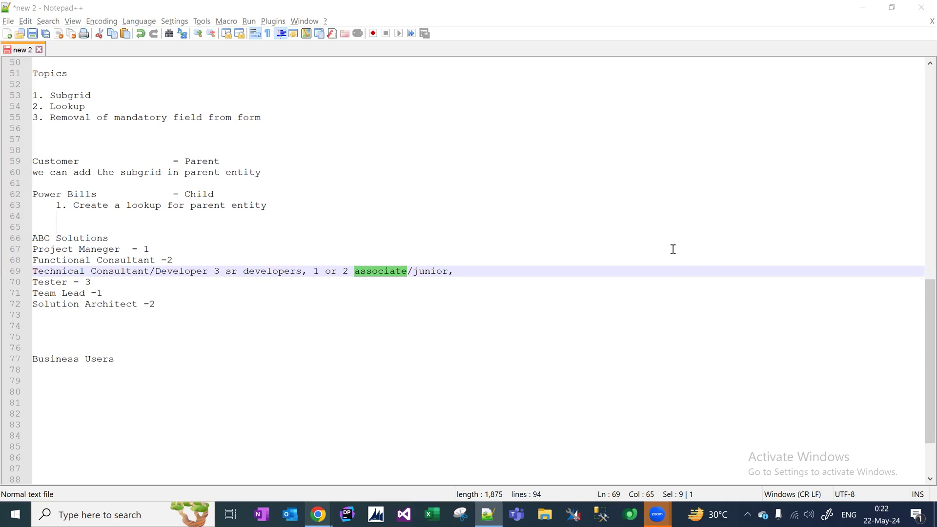
Highlight the Team Lead, Solution Architect and Functional Consultant lines to review them.
{"action": "left_click", "coordinate": [119, 282]}
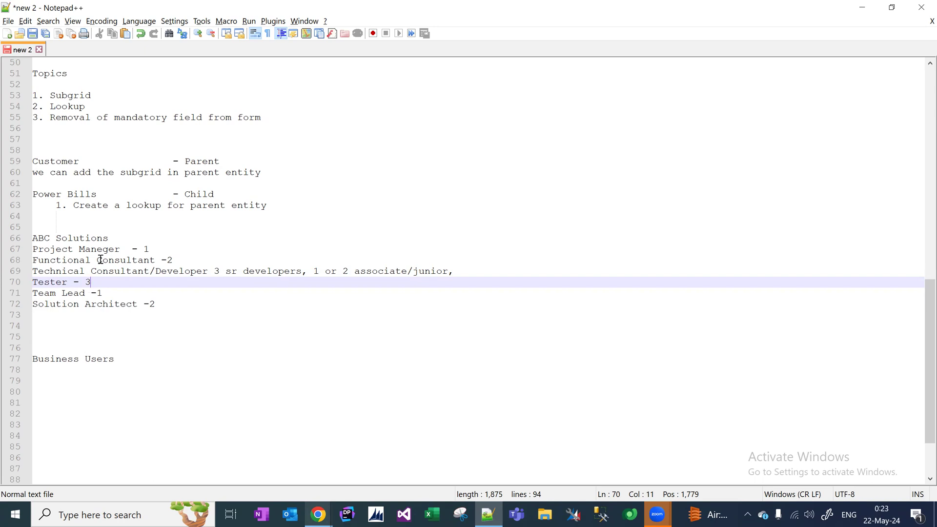
{"action": "left_click", "coordinate": [184, 262]}
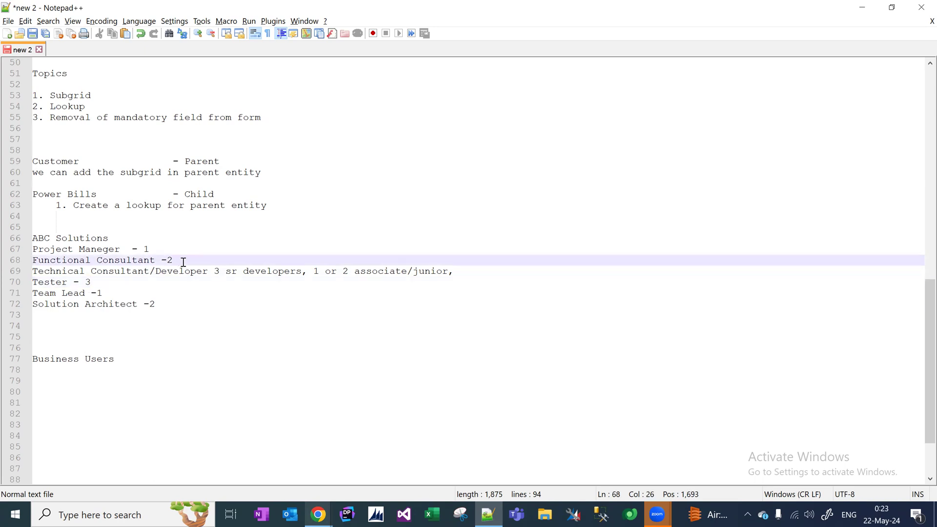
{"action": "left_click_drag", "start_coordinate": [161, 307], "coordinate": [126, 288]}
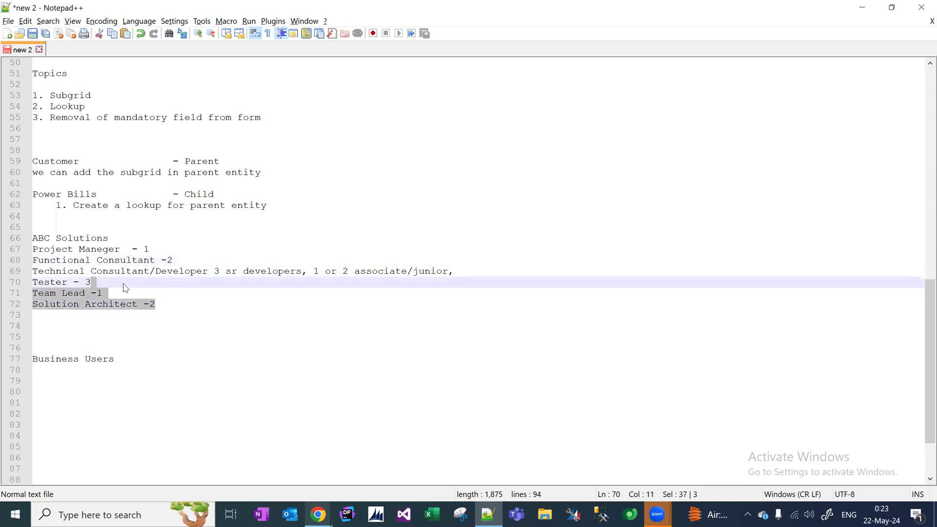
{"action": "left_click_drag", "start_coordinate": [161, 260], "coordinate": [34, 260]}
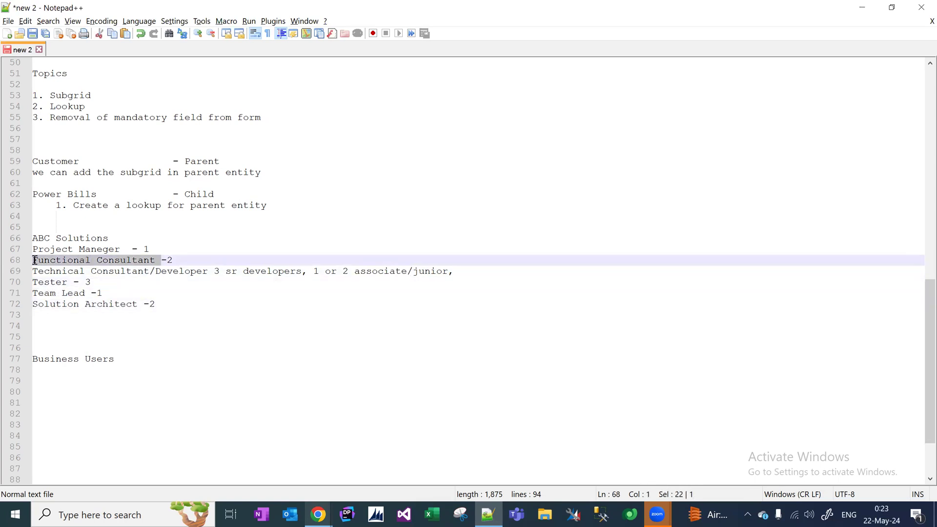
{"action": "left_click", "coordinate": [177, 305]}
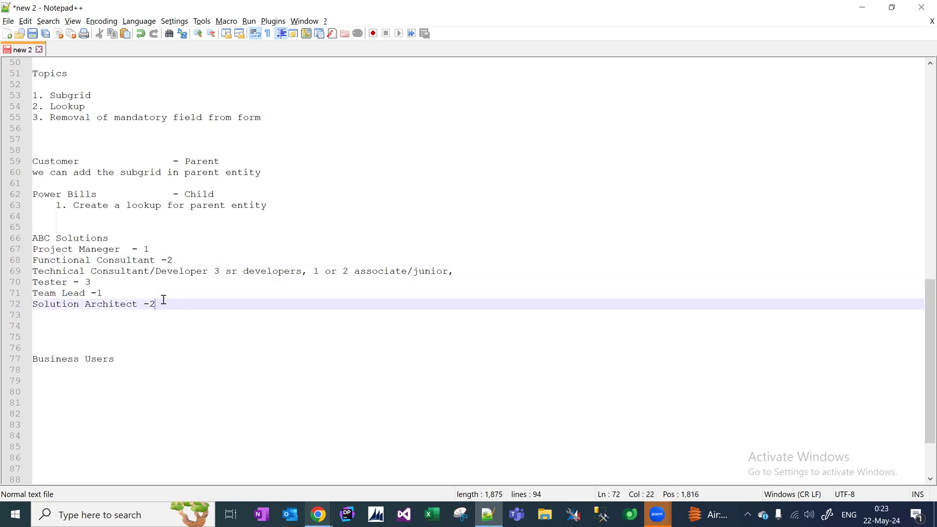
{"action": "left_click_drag", "start_coordinate": [163, 300], "coordinate": [151, 293]}
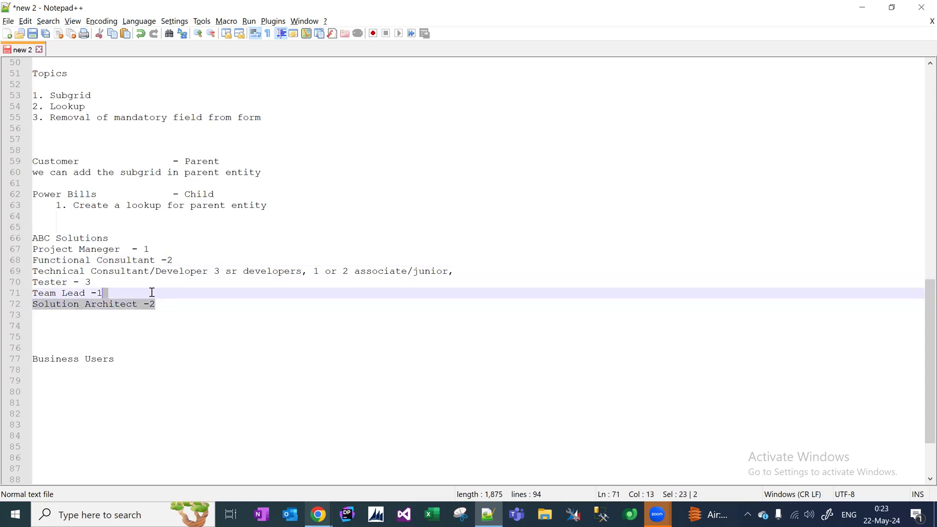
Highlight the Functional Consultant role name on line 68 several times.
{"action": "left_click", "coordinate": [157, 260]}
{"action": "left_click_drag", "start_coordinate": [157, 260], "coordinate": [33, 259]}
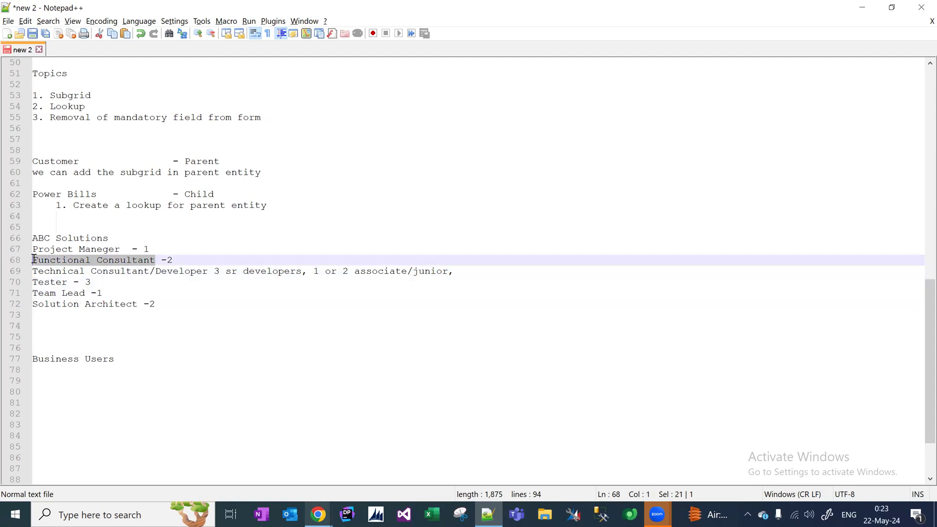
{"action": "left_click", "coordinate": [71, 269]}
{"action": "left_click", "coordinate": [155, 263]}
{"action": "left_click_drag", "start_coordinate": [120, 257], "coordinate": [35, 260]}
{"action": "left_click", "coordinate": [56, 260]}
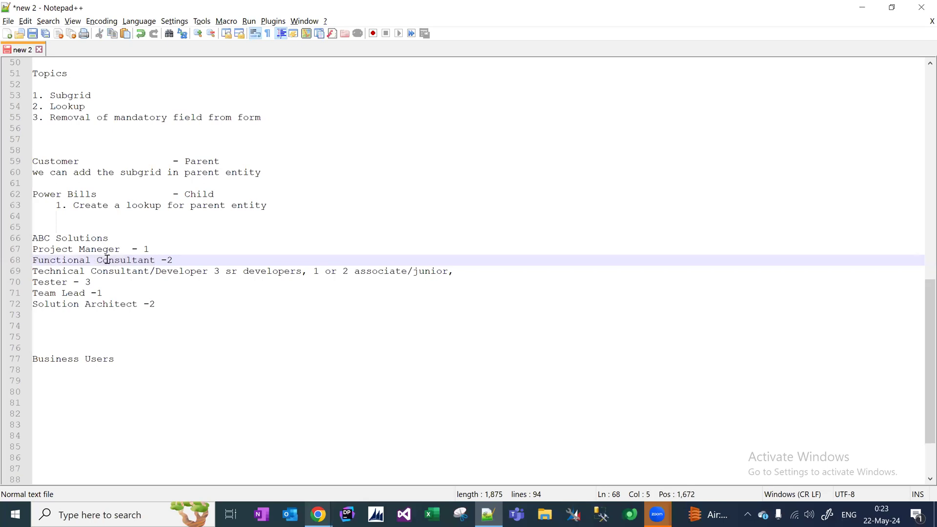
{"action": "left_click_drag", "start_coordinate": [161, 260], "coordinate": [26, 259]}
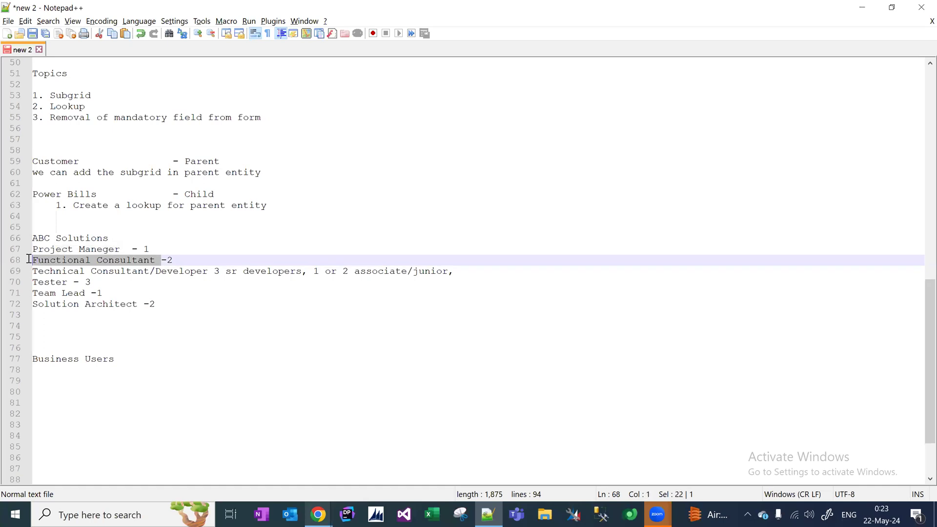
{"action": "left_click", "coordinate": [96, 271]}
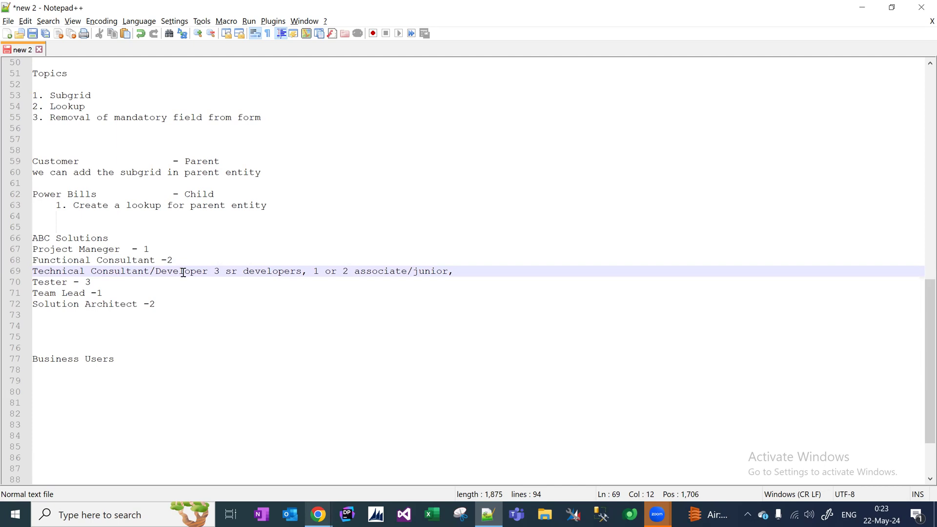
{"action": "left_click_drag", "start_coordinate": [156, 260], "coordinate": [32, 259]}
{"action": "left_click", "coordinate": [105, 271]}
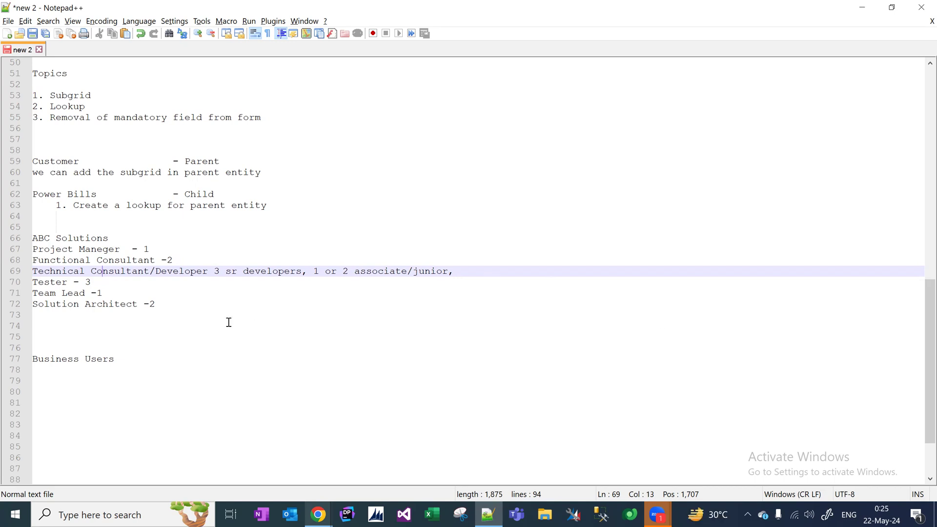
Select lines 66–72, from the ABC Solutions heading down to Solution Architect -2.
{"action": "left_click_drag", "start_coordinate": [162, 306], "coordinate": [28, 240]}
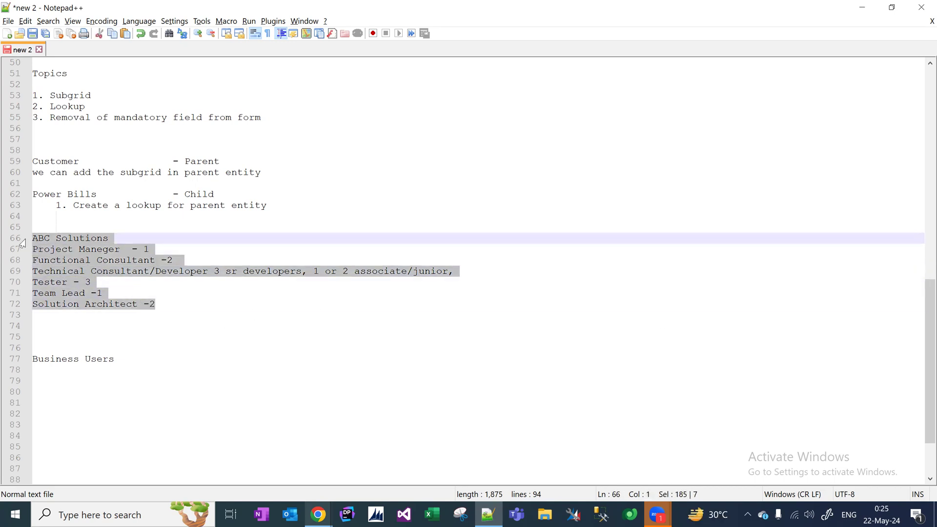
{"action": "left_click", "coordinate": [193, 302]}
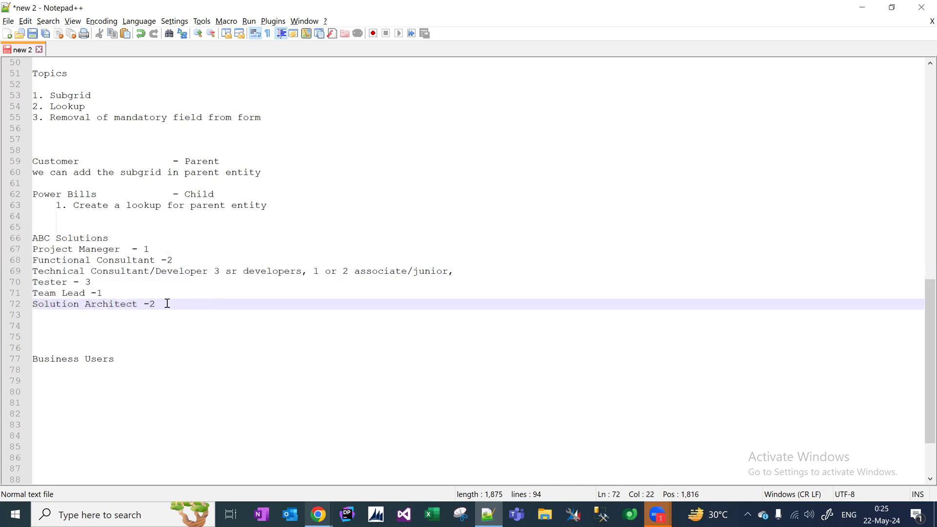
{"action": "left_click_drag", "start_coordinate": [157, 304], "coordinate": [59, 232]}
{"action": "left_click_drag", "start_coordinate": [43, 235], "coordinate": [27, 244]}
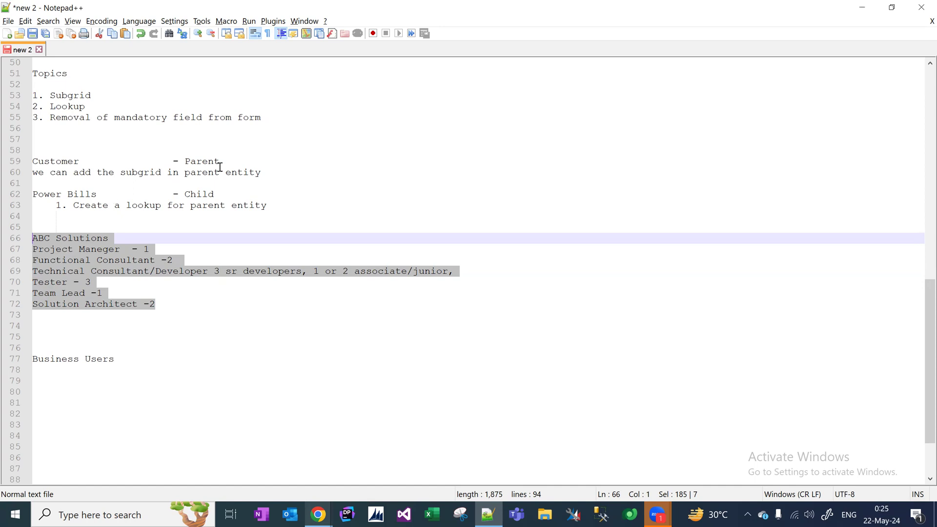
{"action": "key", "text": "alt+Tab"}
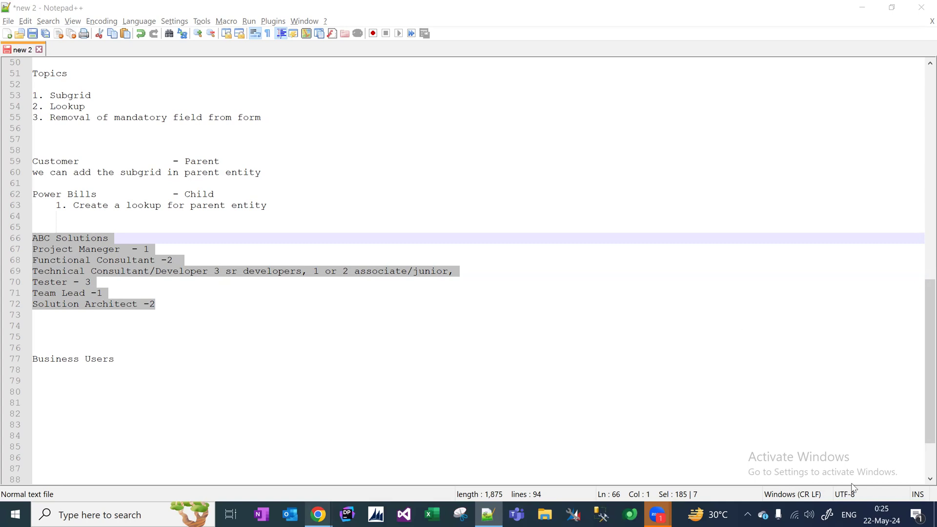
{"action": "left_click", "coordinate": [886, 512]}
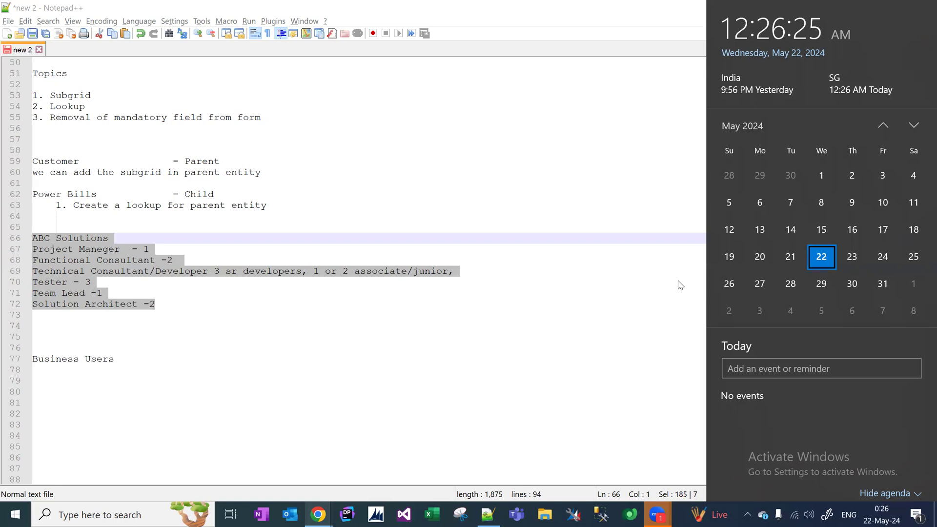
{"action": "left_click", "coordinate": [118, 329]}
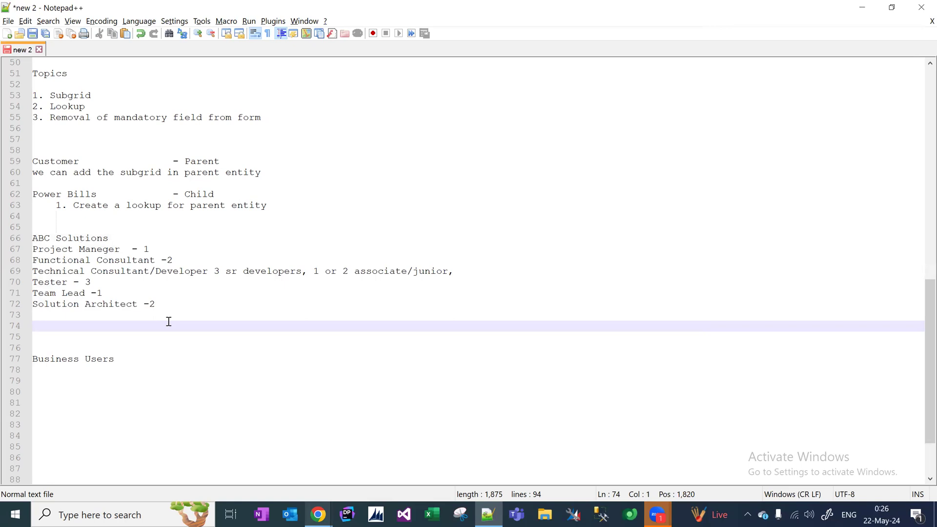